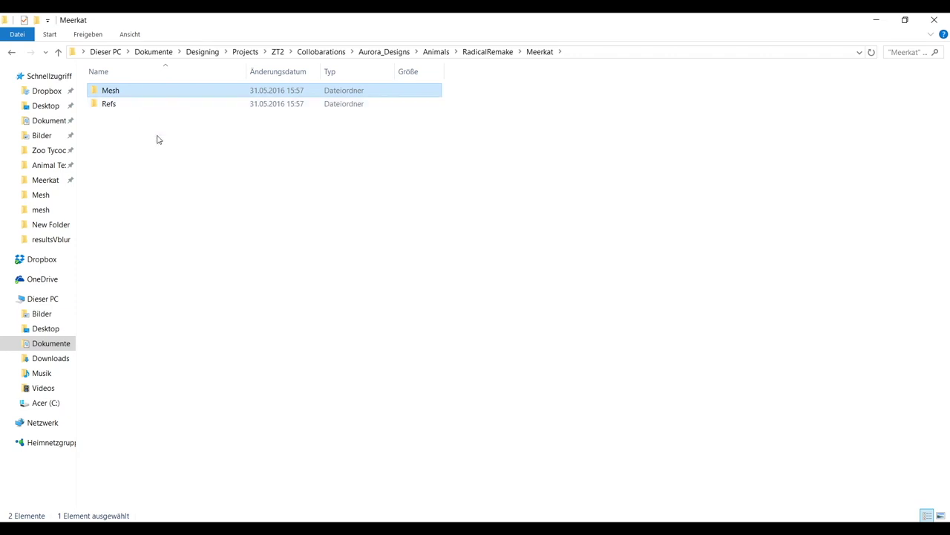
- Open the Mesh folder inside the meerkat Refs folder and enlarge the file thumbnails
{"action": "double_click", "coordinate": [113, 104]}
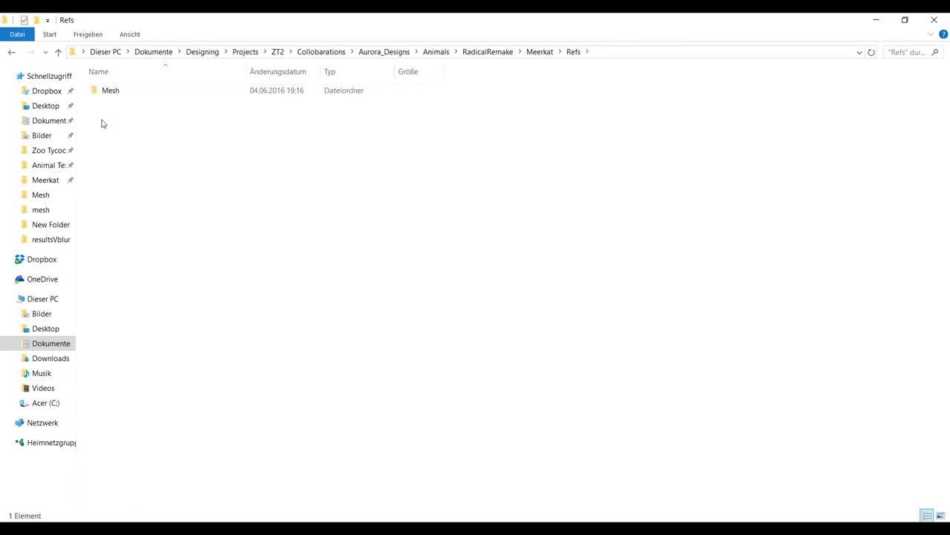
{"action": "left_click", "coordinate": [104, 92]}
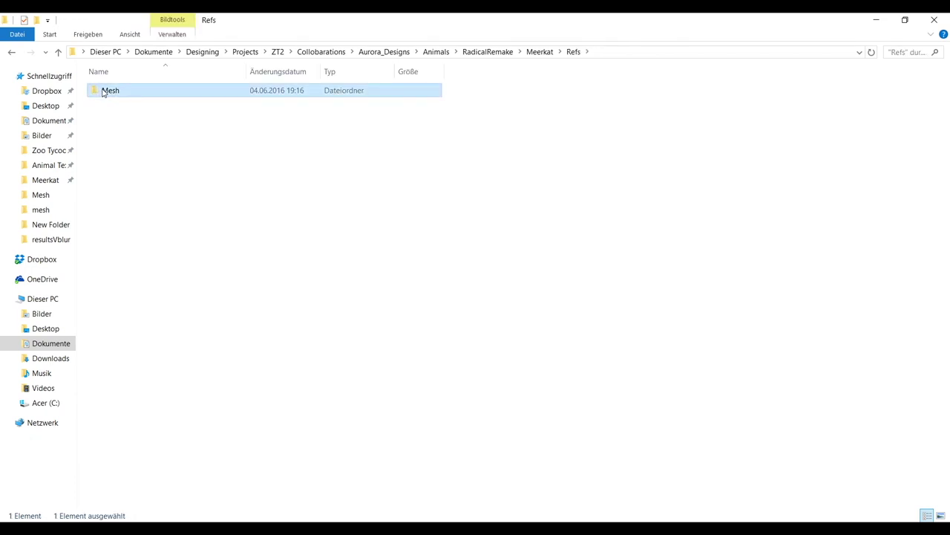
{"action": "double_click", "coordinate": [104, 91]}
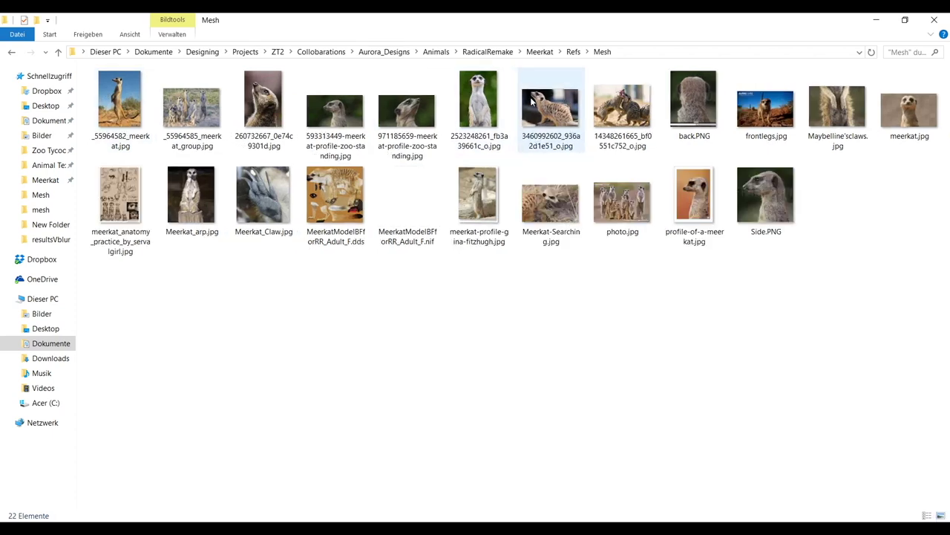
{"action": "scroll", "coordinate": [531, 100], "scroll_direction": "up", "scroll_amount": 2, "text": "ctrl"}
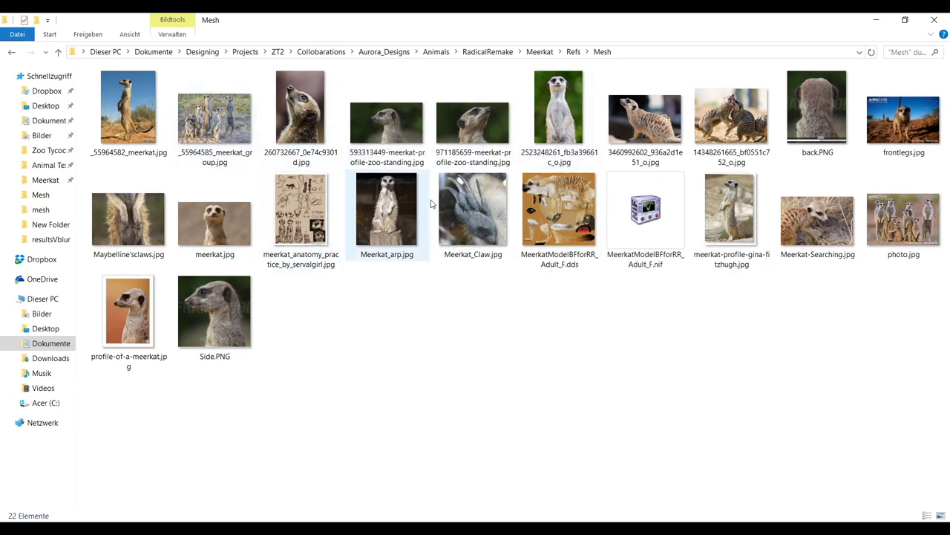
- Look through the meerkat reference images from the profile photo 593313449-meerkat-profile-zoo-standing.jpg through Side.PNG, and close the image viewer
{"action": "left_click", "coordinate": [378, 119]}
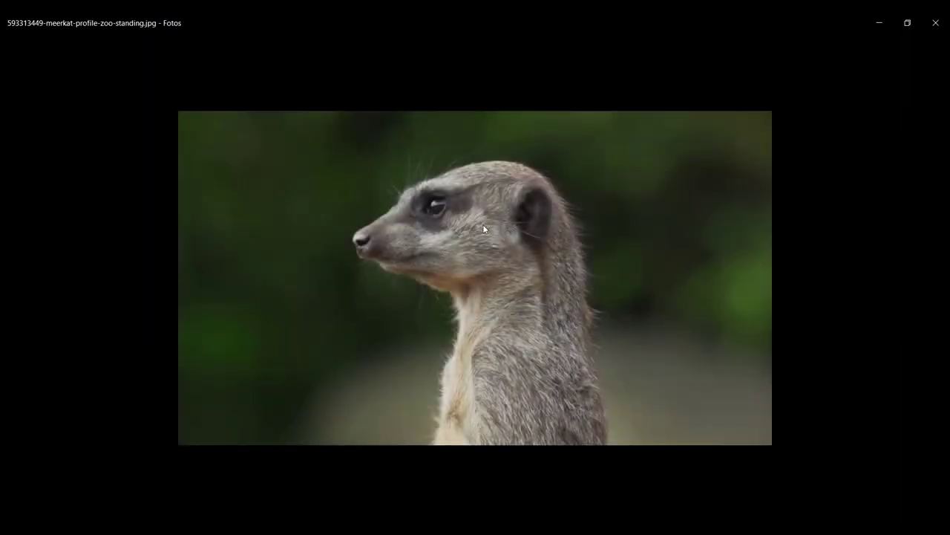
{"action": "left_click", "coordinate": [944, 277]}
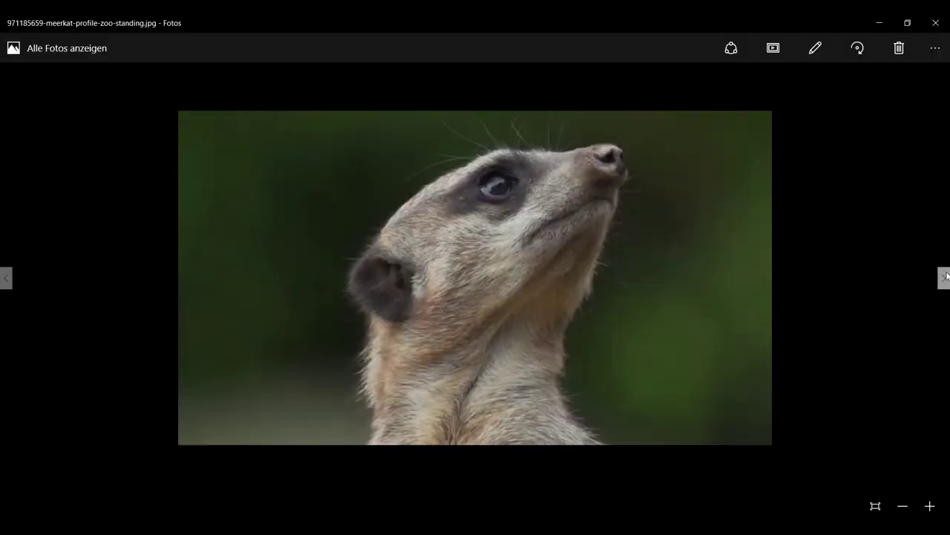
{"action": "left_click", "coordinate": [944, 277]}
{"action": "left_click", "coordinate": [944, 277]}
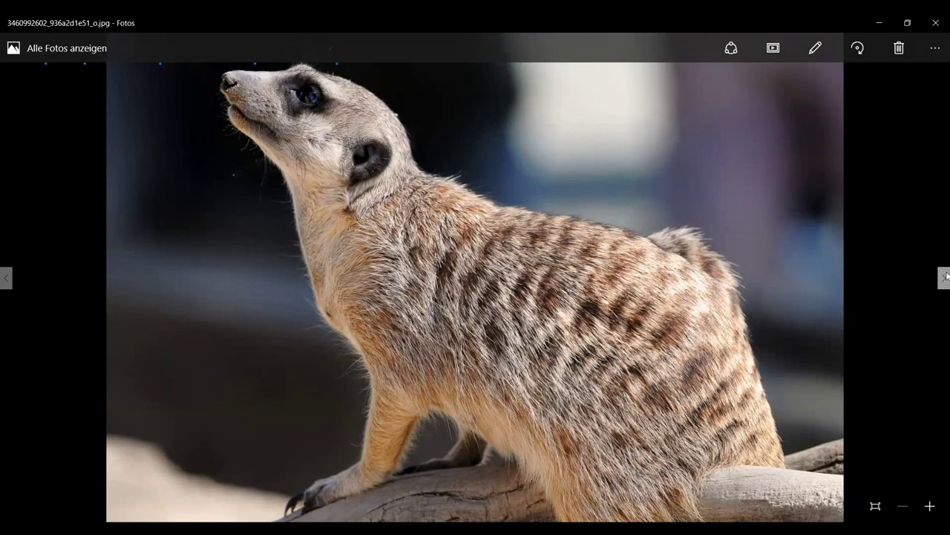
{"action": "left_click", "coordinate": [944, 277]}
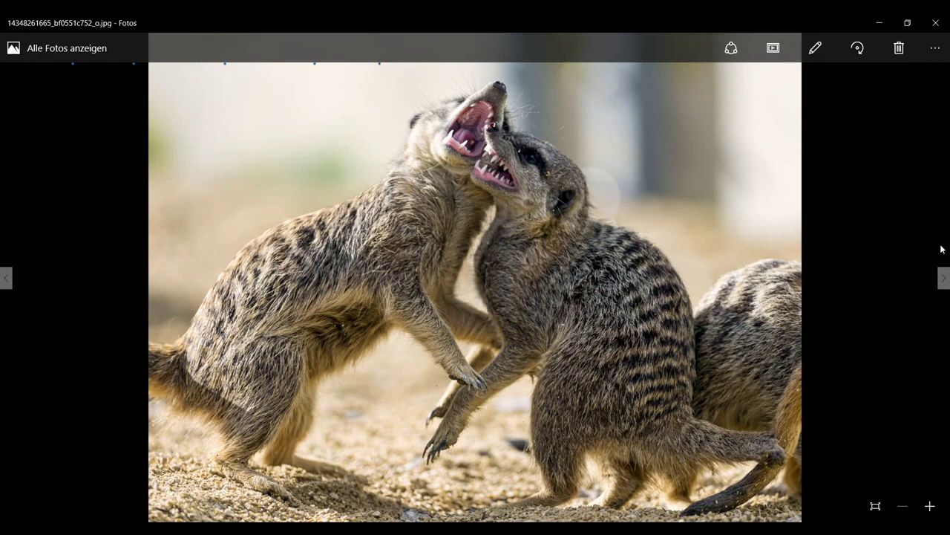
{"action": "left_click", "coordinate": [944, 278]}
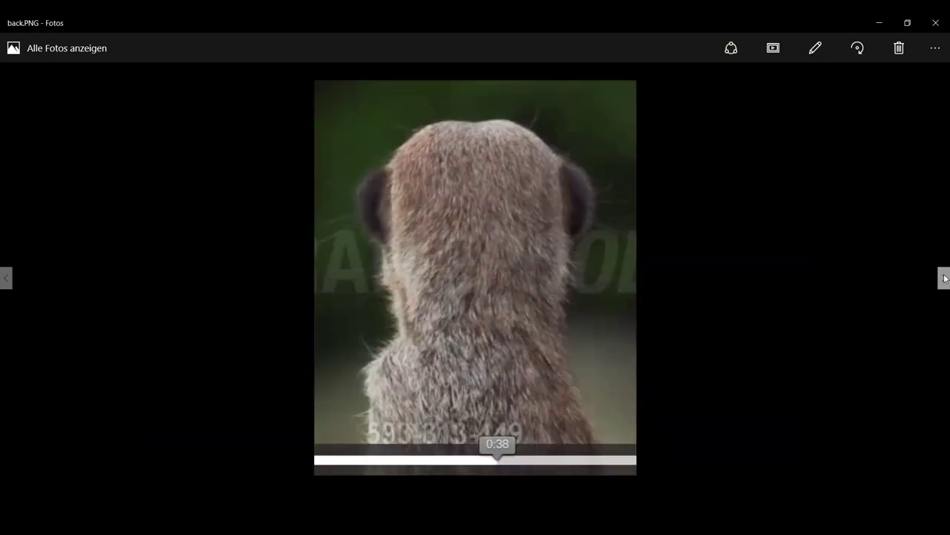
{"action": "left_click", "coordinate": [944, 278]}
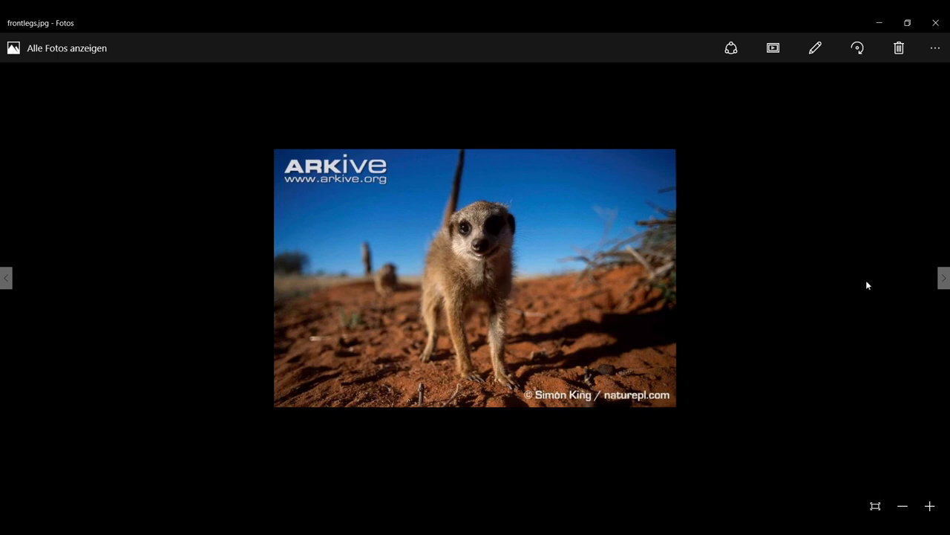
{"action": "left_click", "coordinate": [944, 279]}
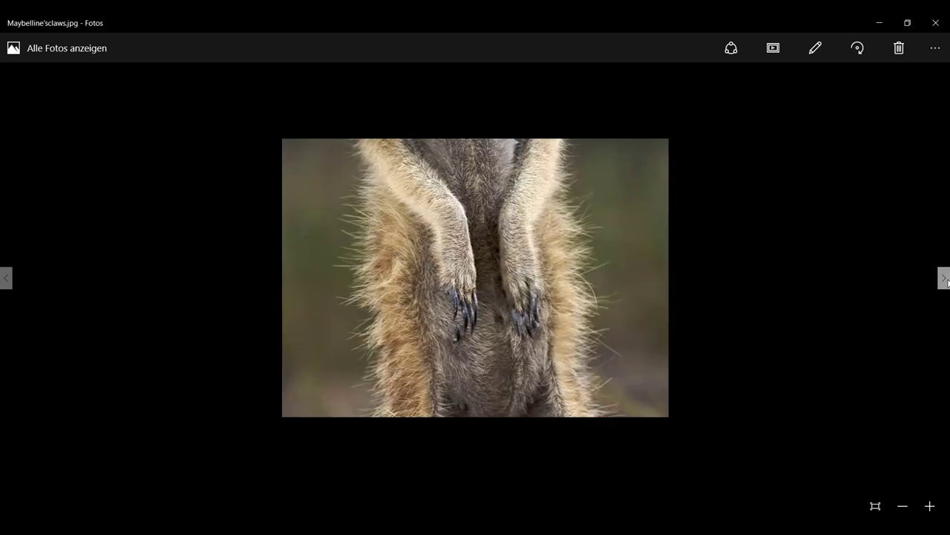
{"action": "left_click", "coordinate": [945, 279]}
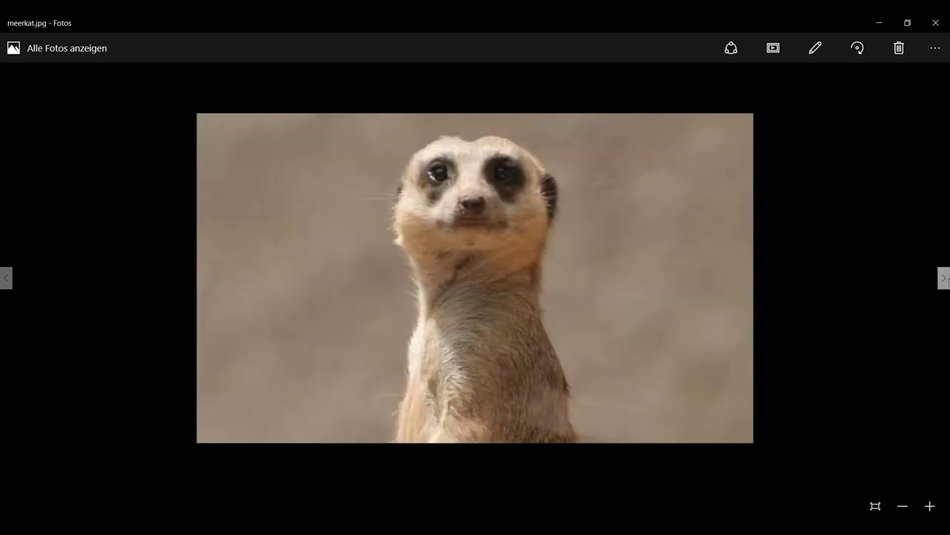
{"action": "left_click", "coordinate": [944, 279]}
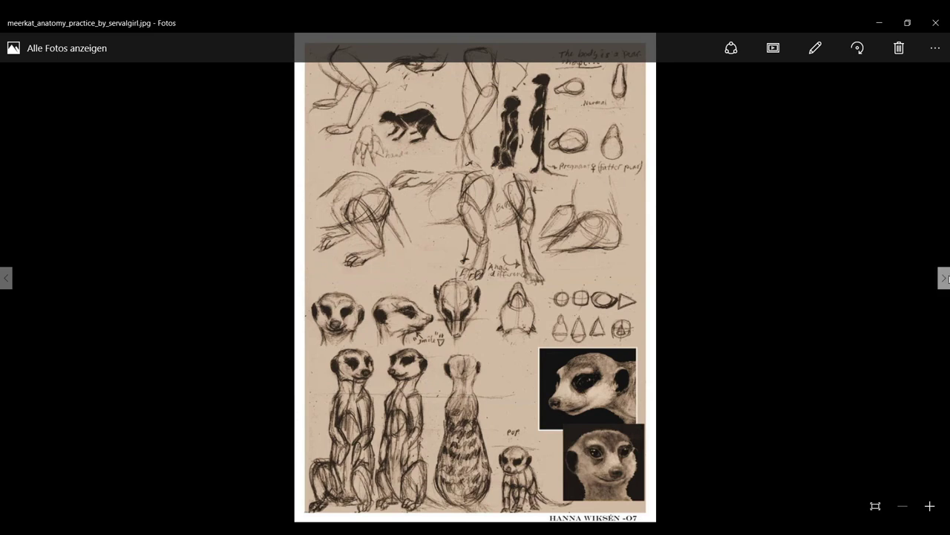
{"action": "left_click", "coordinate": [944, 277]}
{"action": "left_click", "coordinate": [944, 278]}
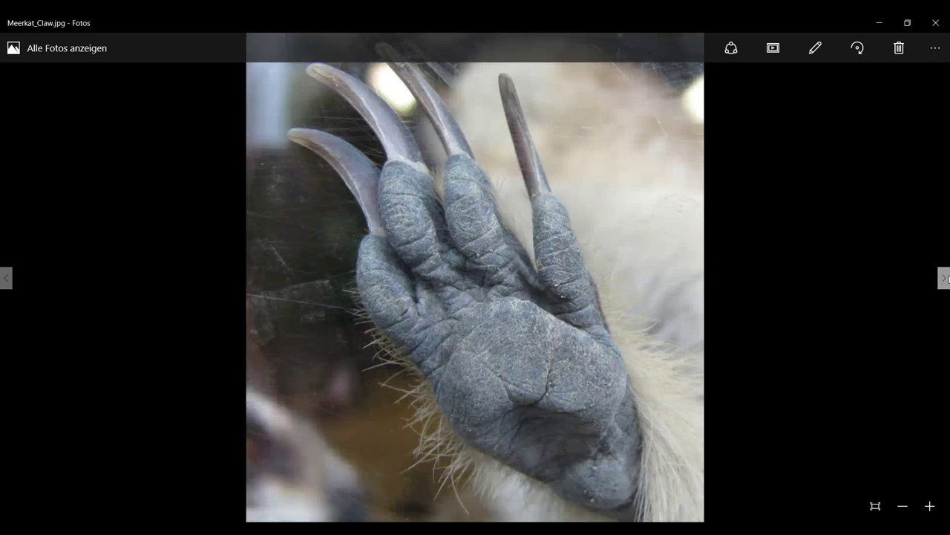
{"action": "left_click", "coordinate": [944, 278]}
{"action": "left_click", "coordinate": [943, 277]}
{"action": "left_click", "coordinate": [944, 278]}
{"action": "left_click", "coordinate": [944, 277]}
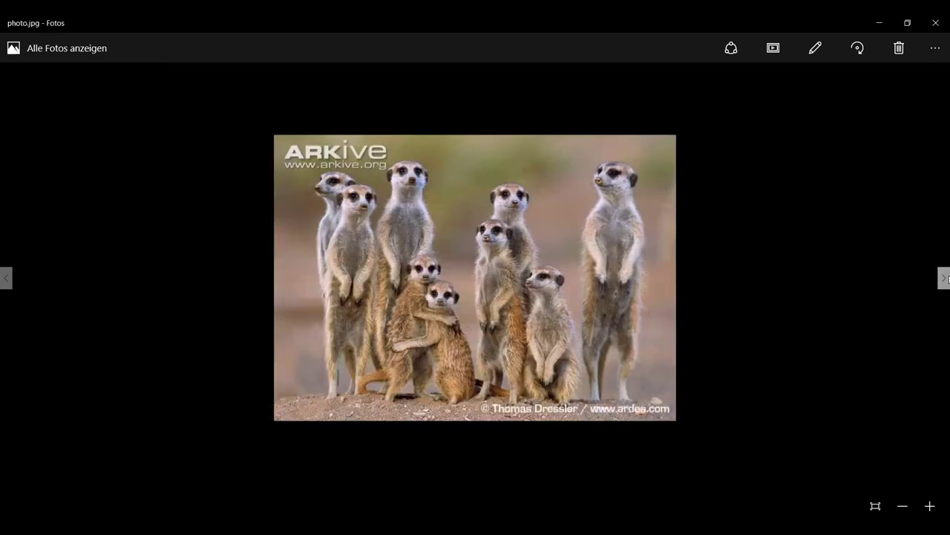
{"action": "left_click", "coordinate": [944, 277]}
{"action": "left_click", "coordinate": [944, 277]}
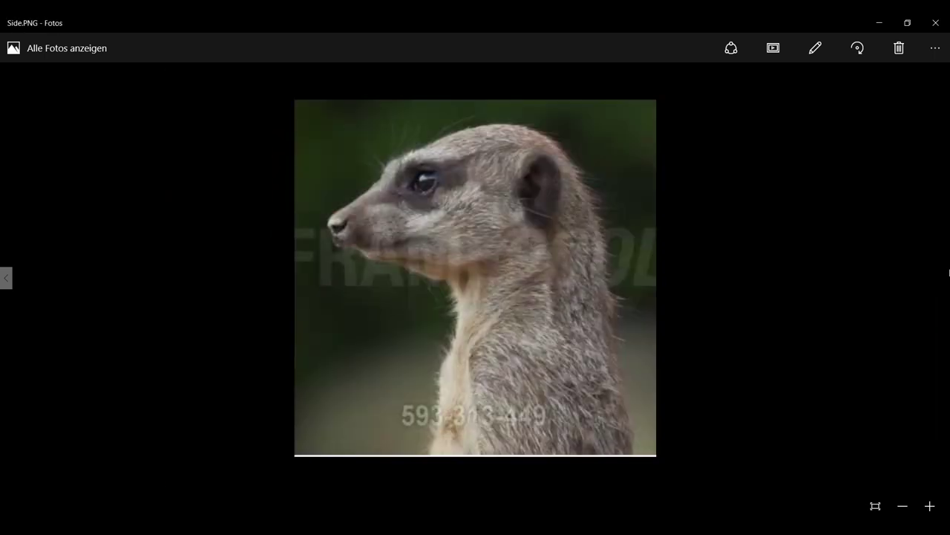
{"action": "left_click", "coordinate": [936, 23]}
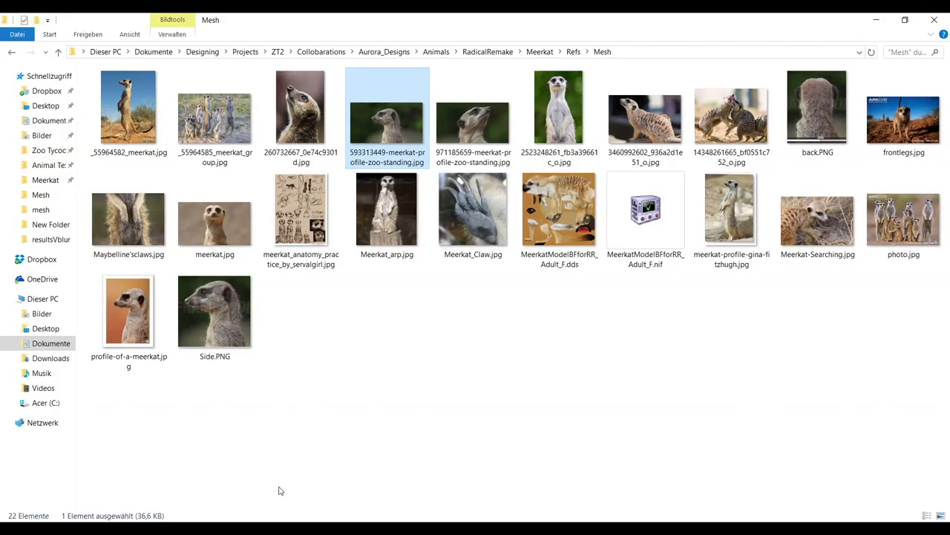
- Switch to Blender and dismiss the splash screen
{"action": "left_click", "coordinate": [272, 531]}
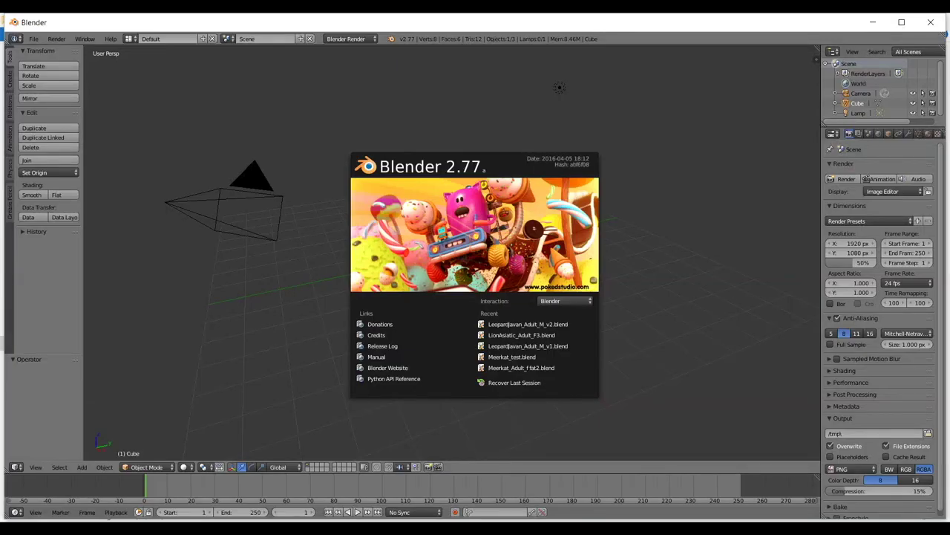
{"action": "left_click", "coordinate": [266, 339]}
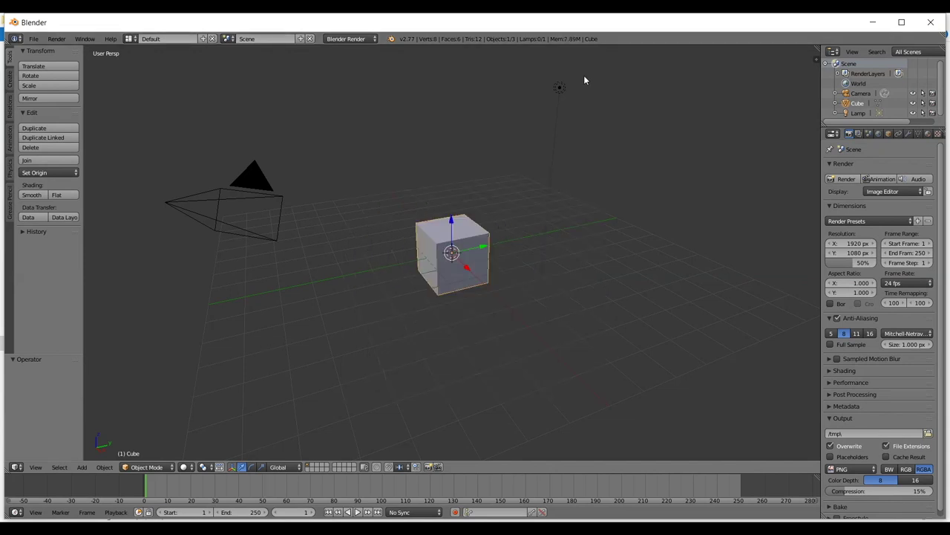
{"action": "scroll", "coordinate": [438, 238], "scroll_direction": "down", "scroll_amount": 3}
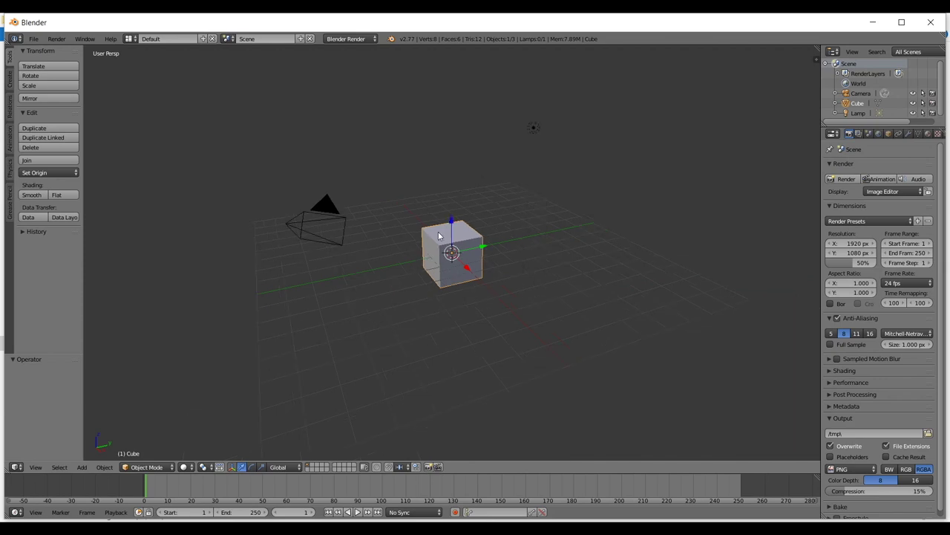
{"action": "scroll", "coordinate": [542, 152], "scroll_direction": "up", "scroll_amount": 2}
{"action": "scroll", "coordinate": [449, 224], "scroll_direction": "up", "scroll_amount": 5}
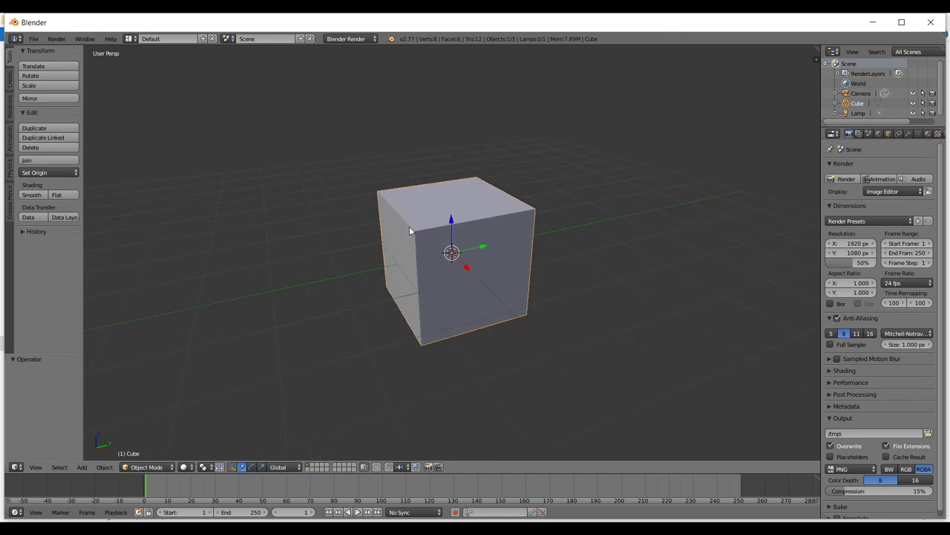
{"action": "scroll", "coordinate": [408, 205], "scroll_direction": "down", "scroll_amount": 1}
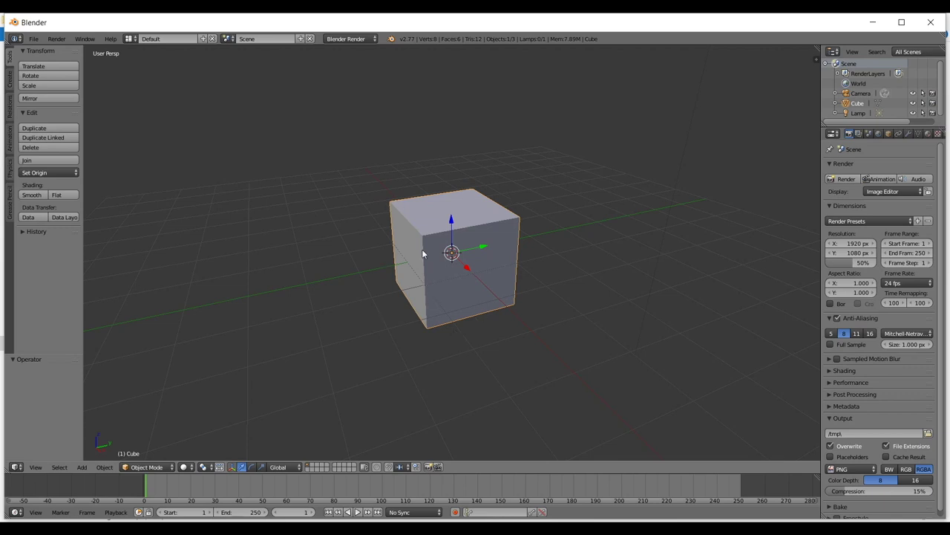
{"action": "scroll", "coordinate": [429, 257], "scroll_direction": "down", "scroll_amount": 1}
{"action": "scroll", "coordinate": [434, 261], "scroll_direction": "down", "scroll_amount": 2}
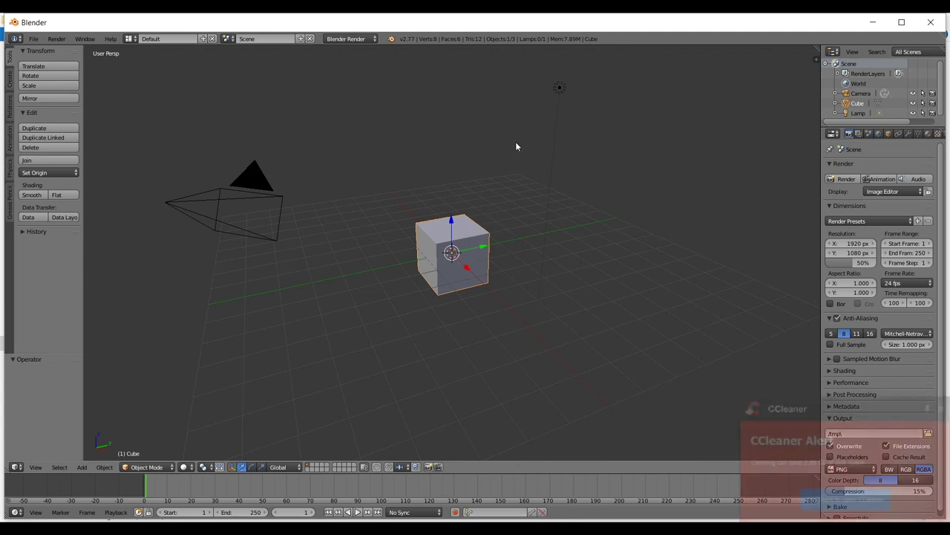
{"action": "right_click", "coordinate": [560, 90]}
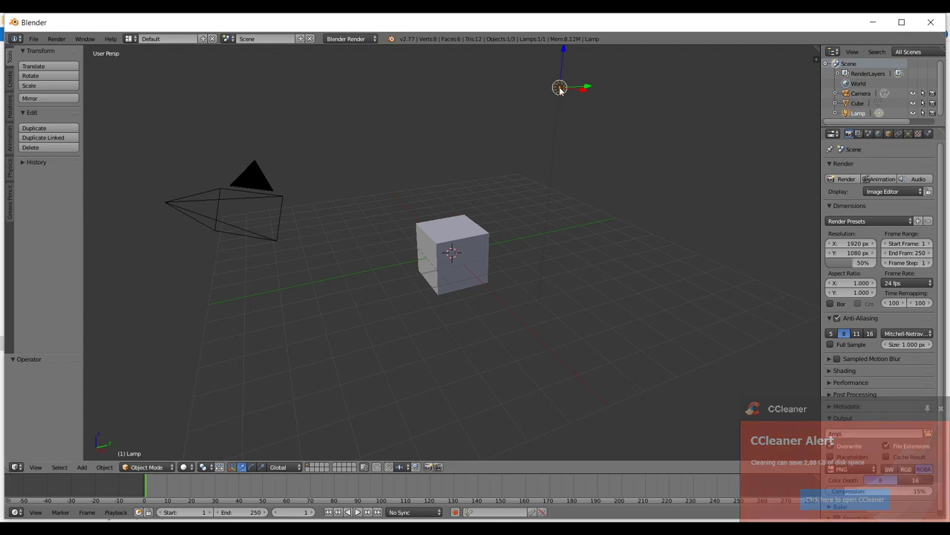
{"action": "key", "text": "g"}
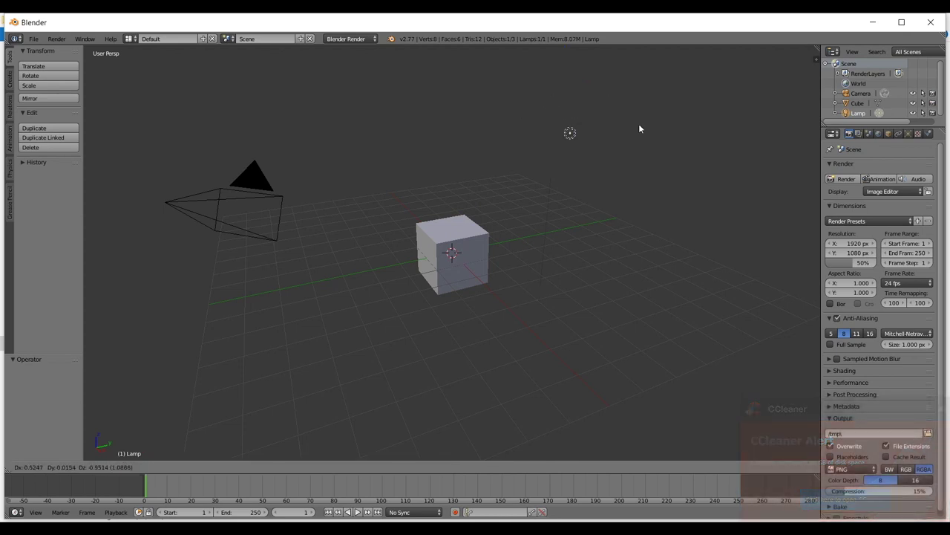
{"action": "right_click", "coordinate": [617, 123]}
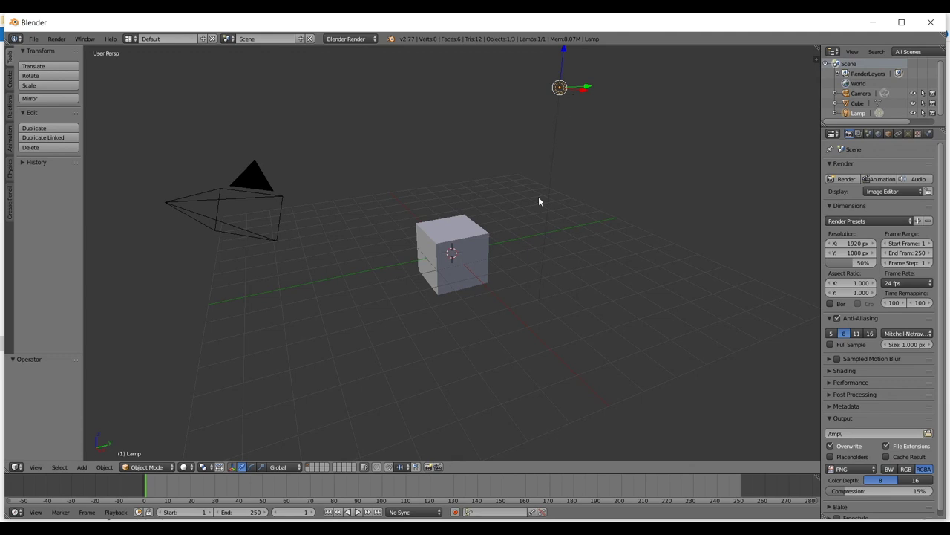
- Select the default cube, lamp and camera together and delete them from the scene
{"action": "right_click", "coordinate": [454, 224], "text": "shift"}
{"action": "right_click", "coordinate": [267, 204], "text": "shift"}
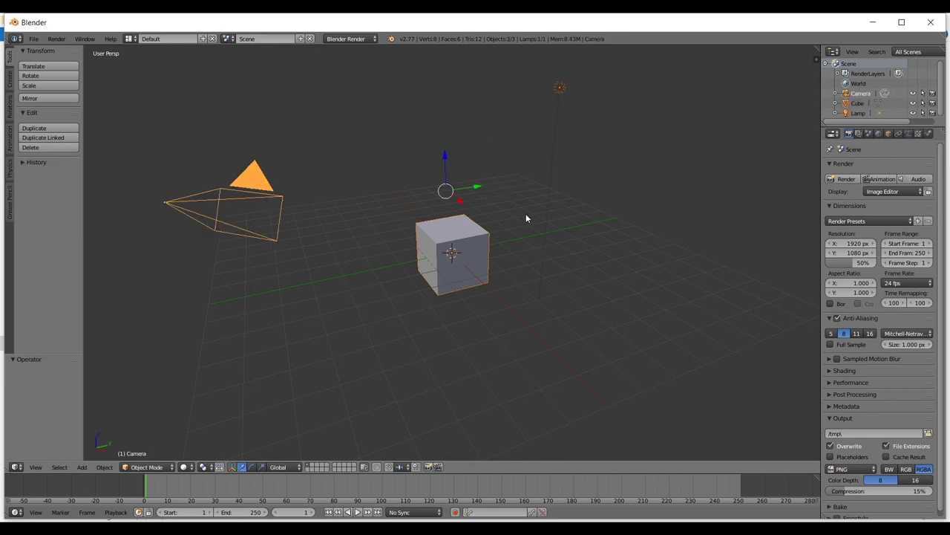
{"action": "key", "text": "a"}
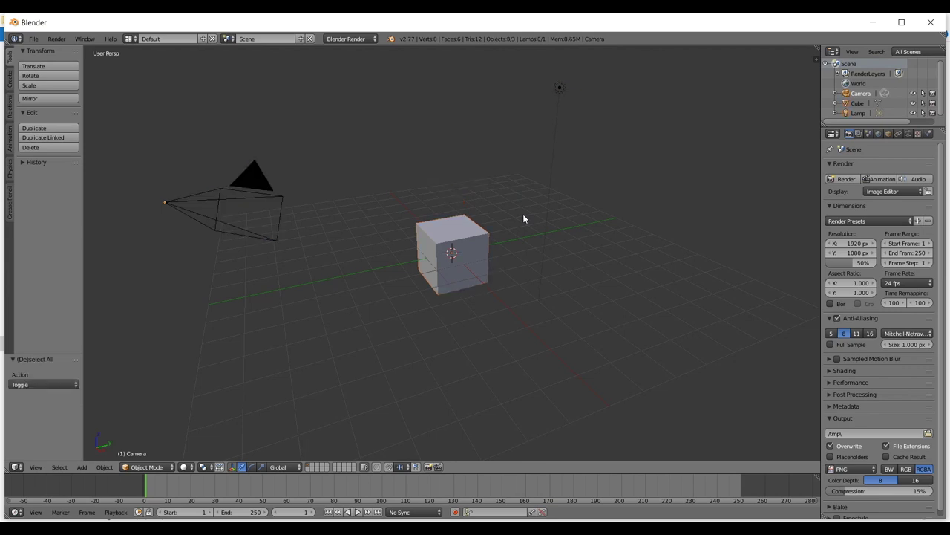
{"action": "key", "text": "a"}
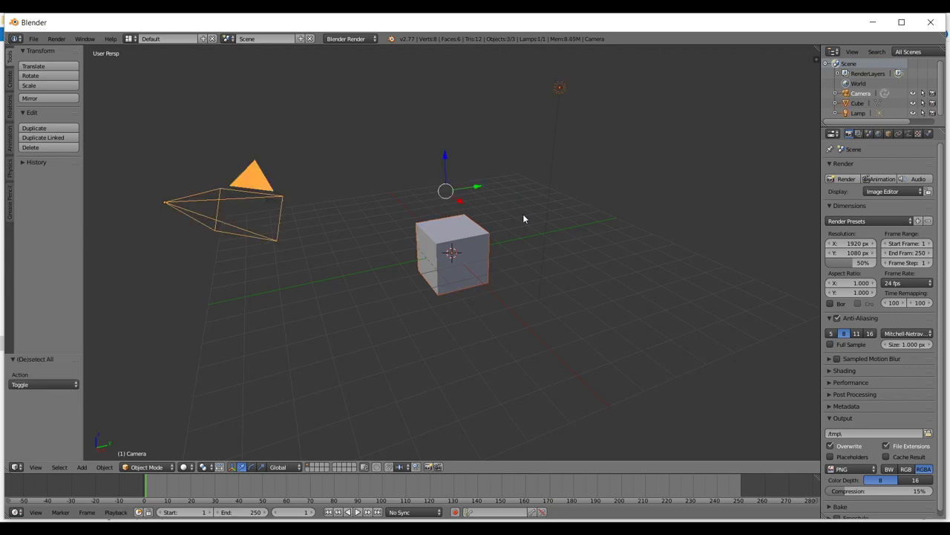
{"action": "scroll", "coordinate": [542, 156], "scroll_direction": "down", "scroll_amount": 2}
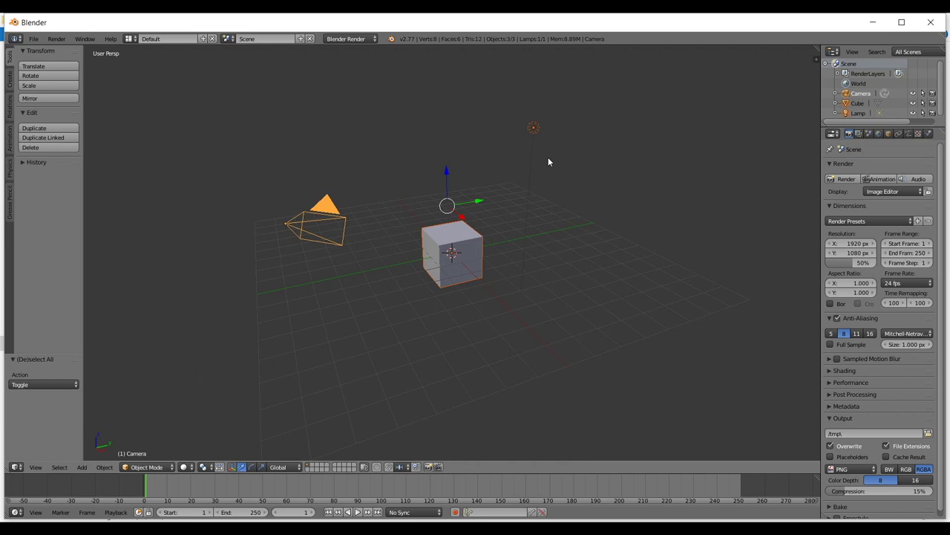
{"action": "key", "text": "a"}
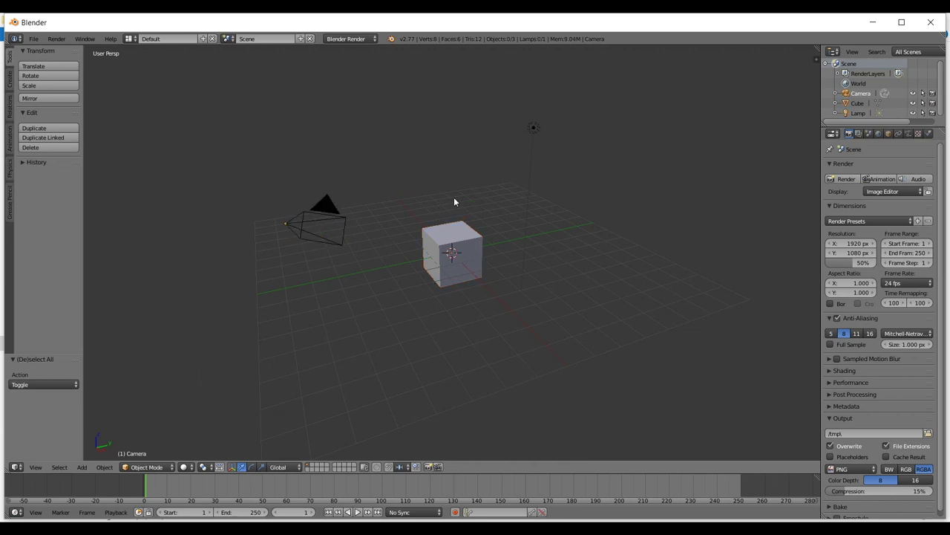
{"action": "key", "text": "a"}
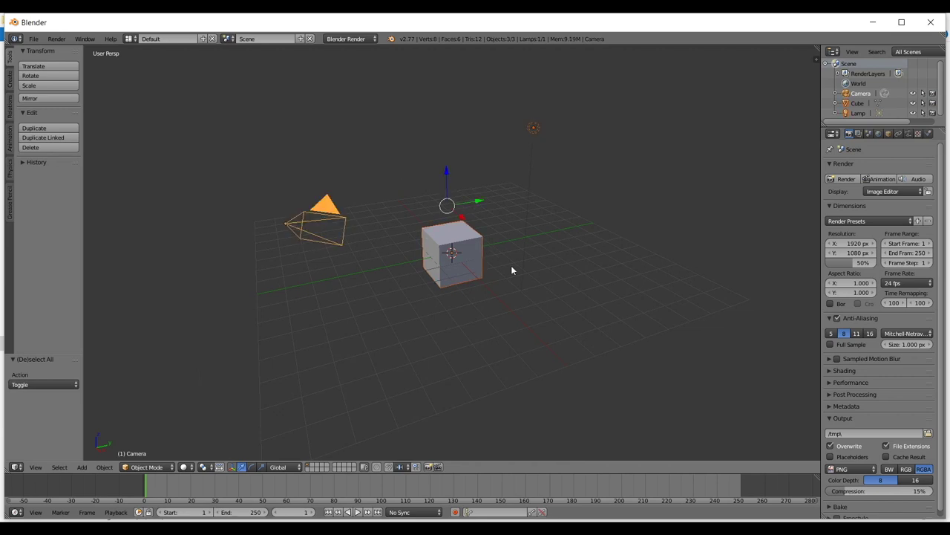
{"action": "key", "text": "x"}
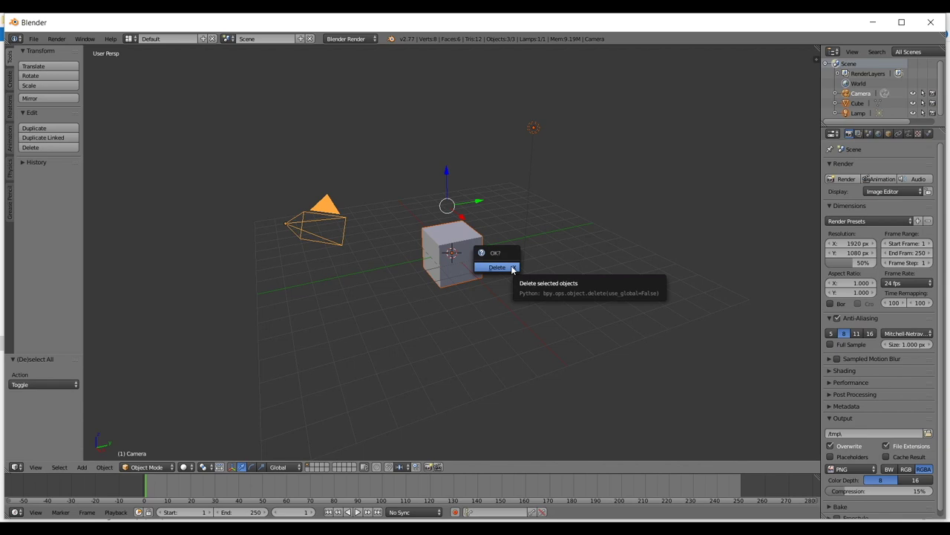
{"action": "left_click", "coordinate": [497, 268]}
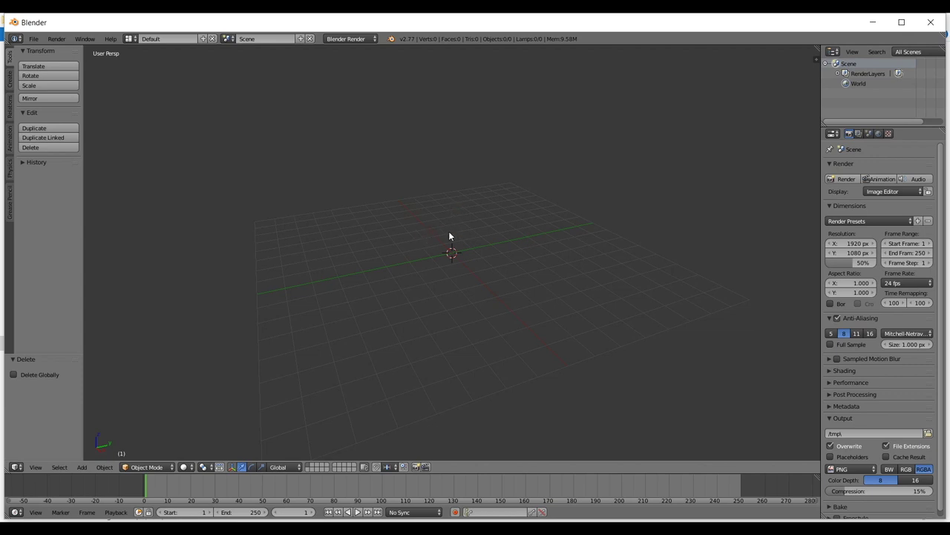
- Switch the 3D viewport of the empty scene from perspective to orthographic projection
{"action": "middle_click_drag", "start_coordinate": [371, 239], "coordinate": [418, 166], "text": "shift"}
{"action": "middle_click_drag", "start_coordinate": [503, 318], "coordinate": [333, 246]}
{"action": "middle_click_drag", "start_coordinate": [649, 287], "coordinate": [576, 284]}
{"action": "middle_click_drag", "start_coordinate": [562, 359], "coordinate": [565, 249]}
{"action": "middle_click_drag", "start_coordinate": [466, 195], "coordinate": [513, 233]}
{"action": "middle_click_drag", "start_coordinate": [691, 182], "coordinate": [683, 186]}
{"action": "middle_click_drag", "start_coordinate": [642, 231], "coordinate": [614, 224]}
{"action": "mouse_move", "coordinate": [501, 199]}
{"action": "middle_mouse_down"}
{"action": "mouse_move", "coordinate": [497, 238]}
{"action": "mouse_move", "coordinate": [499, 208]}
{"action": "middle_mouse_up"}
{"action": "key", "text": "KP_5"}
{"action": "middle_click_drag", "start_coordinate": [498, 211], "coordinate": [344, 377]}
- Add a temporary cube to compare perspective with orthographic projection, and delete it again
{"action": "key", "text": "shift+a"}
{"action": "mouse_move", "coordinate": [345, 279]}
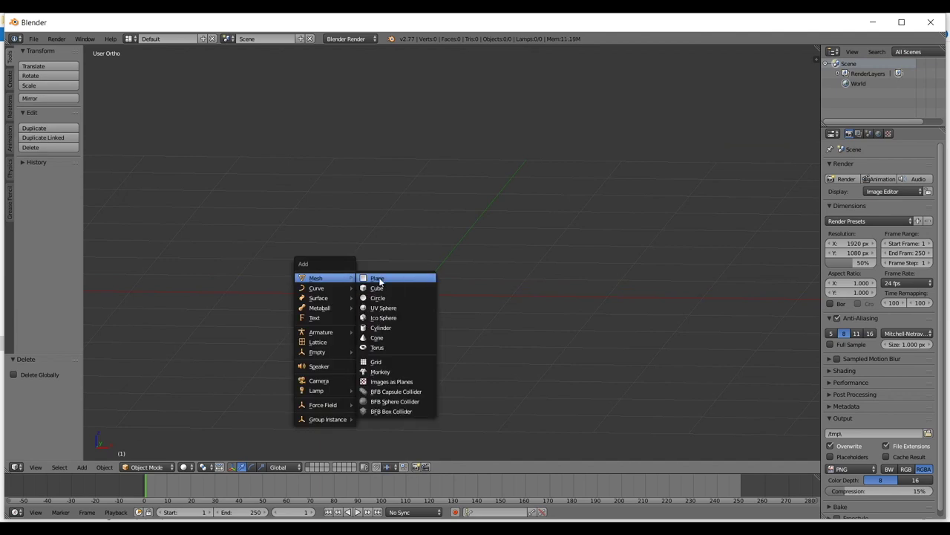
{"action": "left_click", "coordinate": [385, 287]}
{"action": "key", "text": "KP_5"}
{"action": "middle_click_drag", "start_coordinate": [501, 290], "coordinate": [494, 207]}
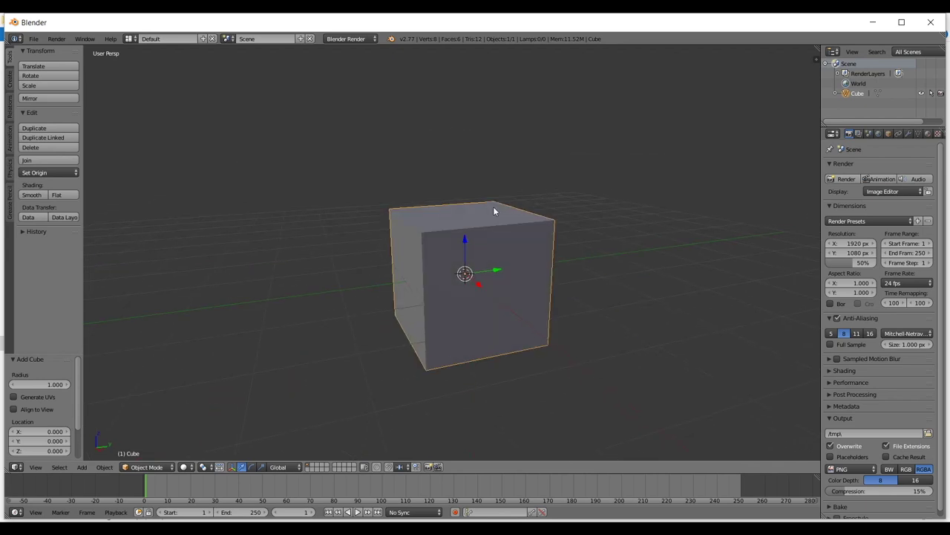
{"action": "key", "text": "KP_5"}
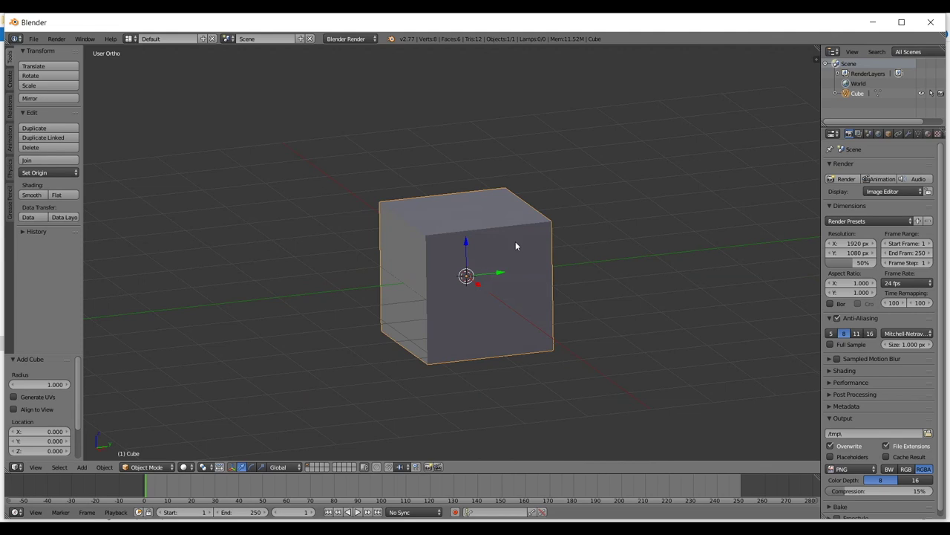
{"action": "middle_click_drag", "start_coordinate": [456, 213], "coordinate": [497, 263]}
{"action": "key", "text": "Delete"}
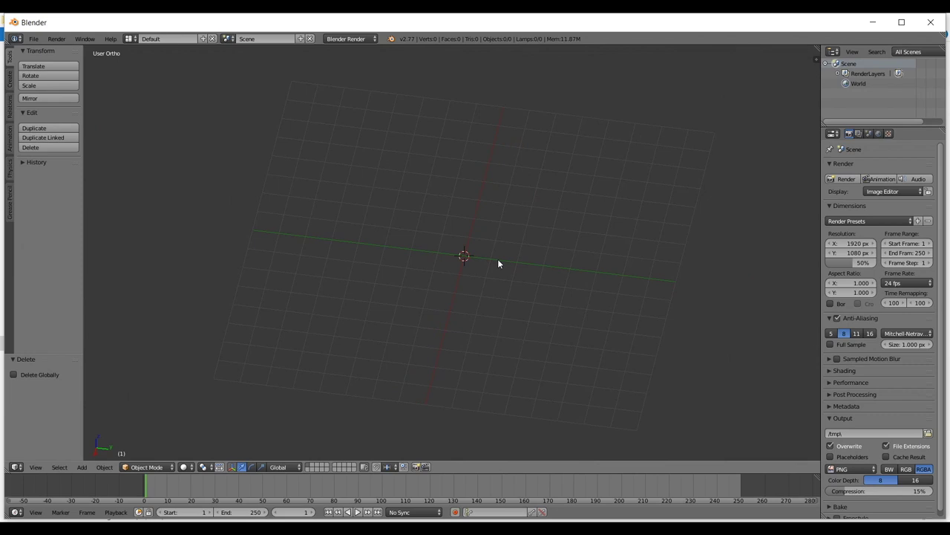
- Look at the empty scene from the standard front, right and top orthographic views
{"action": "key", "text": "KP_1"}
{"action": "scroll", "coordinate": [501, 204], "scroll_direction": "up", "scroll_amount": 1}
{"action": "scroll", "coordinate": [446, 132], "scroll_direction": "down", "scroll_amount": 4}
{"action": "key", "text": "KP_3"}
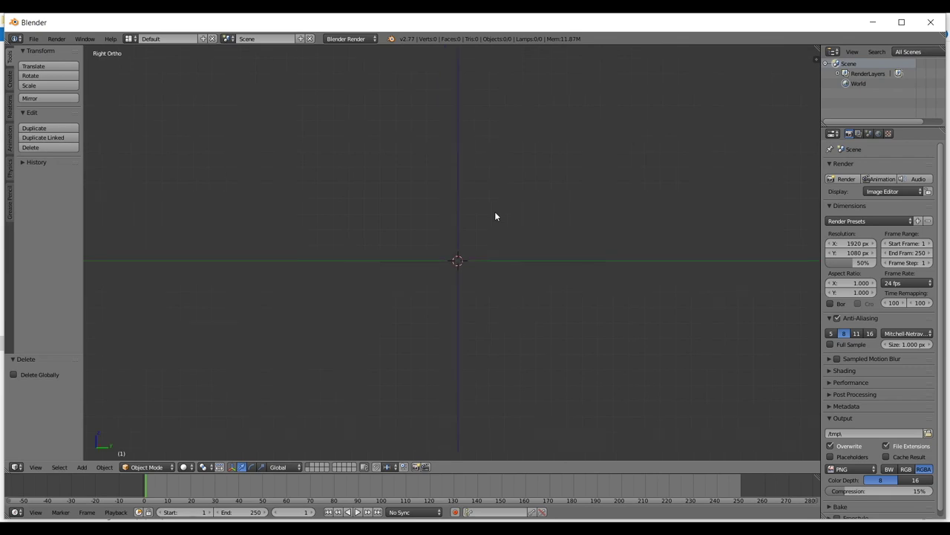
{"action": "key", "text": "KP_8"}
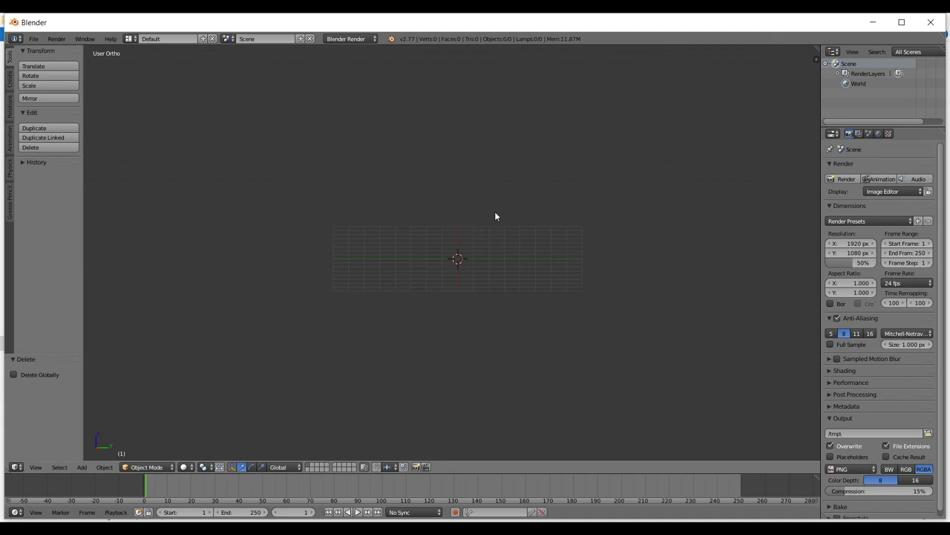
{"action": "key", "text": "KP_7"}
{"action": "key", "text": "KP_1"}
{"action": "key", "text": "KP_3"}
{"action": "key", "text": "KP_7"}
- Rotate the view around the empty scene in fixed increments, sideways in both directions and up and down
{"action": "key", "text": "KP_4"}
{"action": "key", "text": "KP_4"}
{"action": "key", "text": "KP_4"}
{"action": "key", "text": "KP_4"}
{"action": "key", "text": "KP_6"}
{"action": "key", "text": "KP_6"}
{"action": "key", "text": "KP_6"}
{"action": "key", "text": "KP_6"}
{"action": "key", "text": "KP_6"}
{"action": "key", "text": "KP_6"}
{"action": "key", "text": "KP_6"}
{"action": "key", "text": "KP_6"}
{"action": "key", "text": "KP_2"}
{"action": "key", "text": "KP_2"}
{"action": "key", "text": "KP_2"}
{"action": "key", "text": "KP_2"}
{"action": "key", "text": "KP_2"}
{"action": "key", "text": "KP_2"}
{"action": "key", "text": "KP_8"}
{"action": "key", "text": "KP_8"}
{"action": "key", "text": "KP_8"}
{"action": "key", "text": "KP_8"}
- Return the 3D viewport to the front orthographic view
{"action": "key", "text": "KP_3"}
{"action": "key", "text": "KP_1"}
{"action": "key", "text": "KP_1"}
{"action": "middle_click_drag", "start_coordinate": [450, 153], "coordinate": [434, 178], "text": "shift"}
- Open the user preferences and search the add-ons for "import"
{"action": "left_click", "coordinate": [32, 38]}
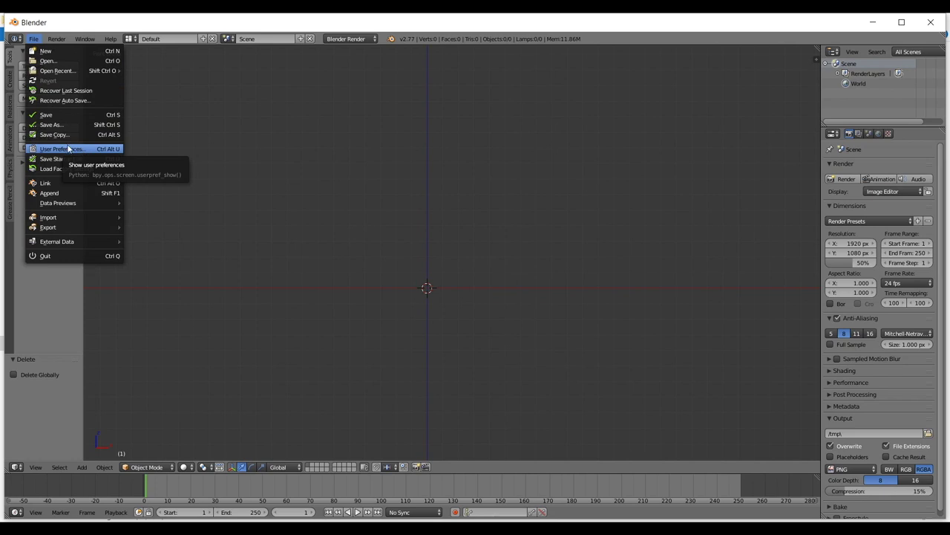
{"action": "left_click", "coordinate": [67, 147]}
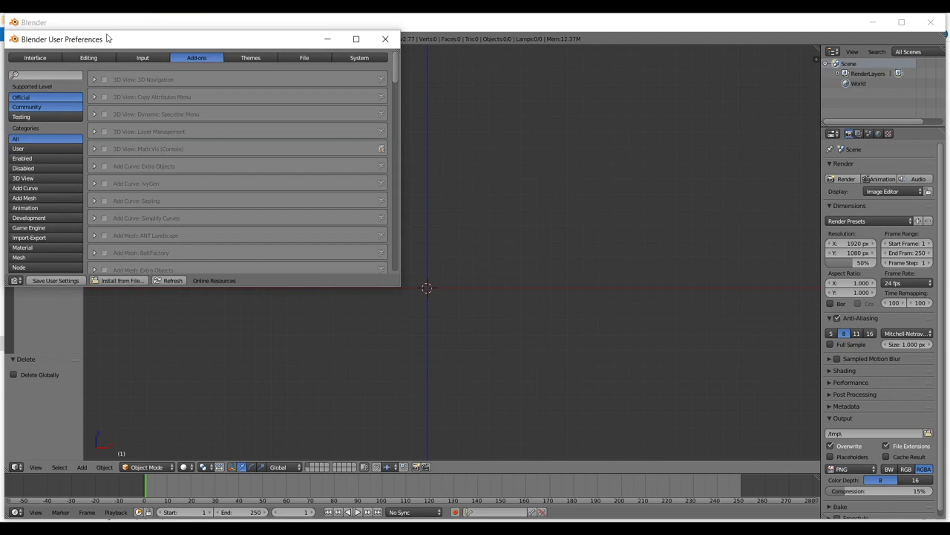
{"action": "left_click_drag", "start_coordinate": [106, 41], "coordinate": [319, 116]}
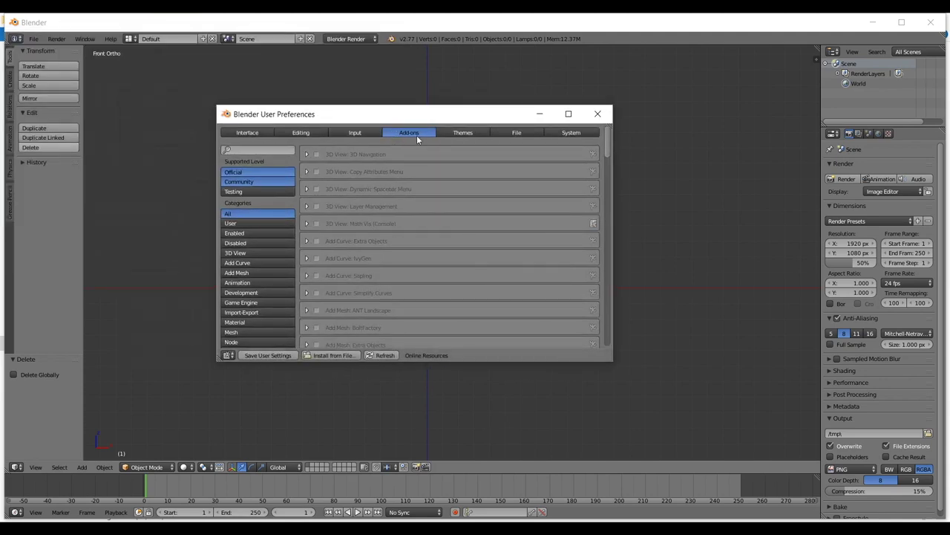
{"action": "left_click", "coordinate": [247, 149]}
{"action": "type", "text": "impo"}
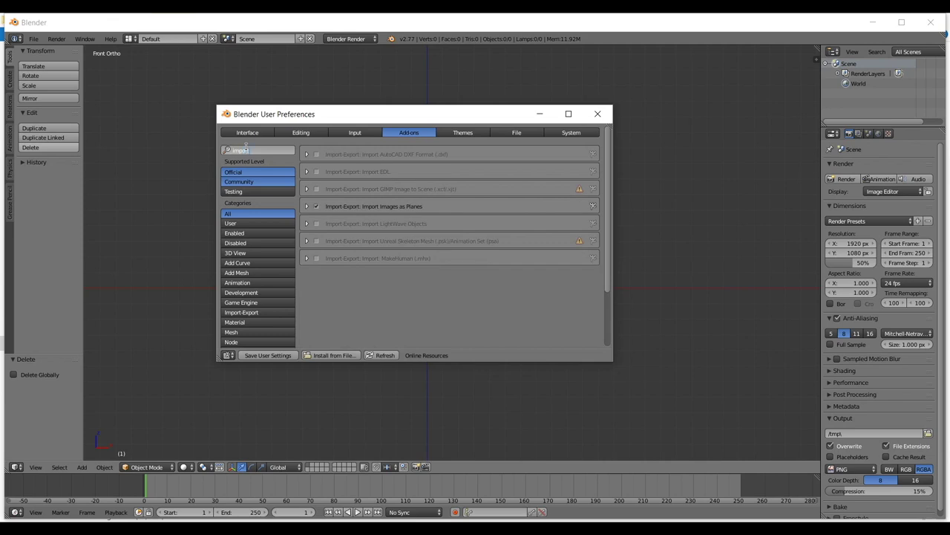
{"action": "type", "text": "rt"}
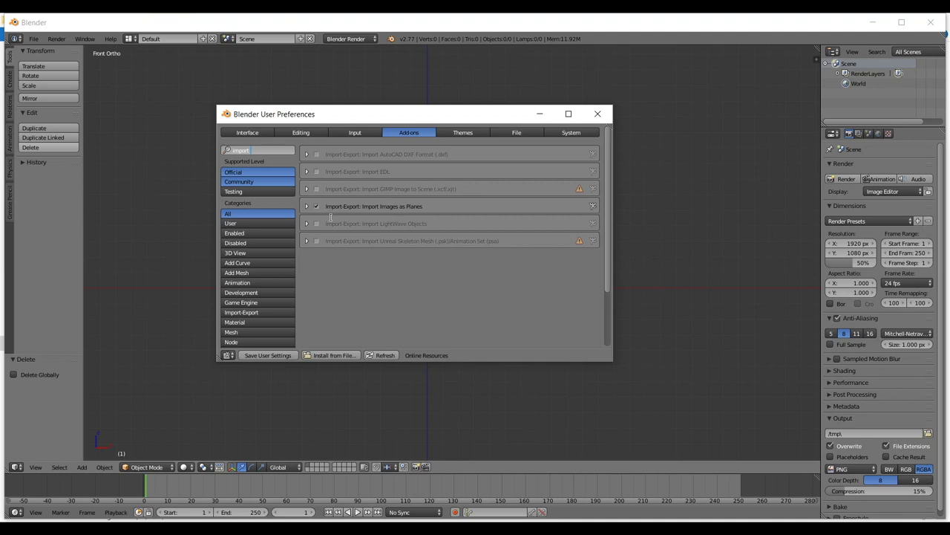
- Make sure the Import Images as Planes add-on is enabled, save the user settings and close the preferences
{"action": "left_click", "coordinate": [420, 204]}
{"action": "left_click", "coordinate": [317, 206]}
{"action": "left_click", "coordinate": [316, 207]}
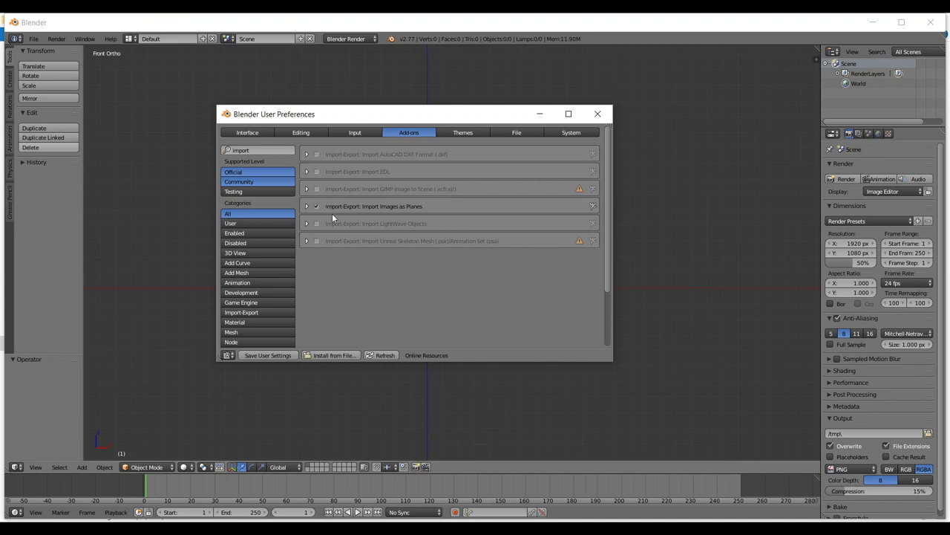
{"action": "left_click", "coordinate": [277, 355]}
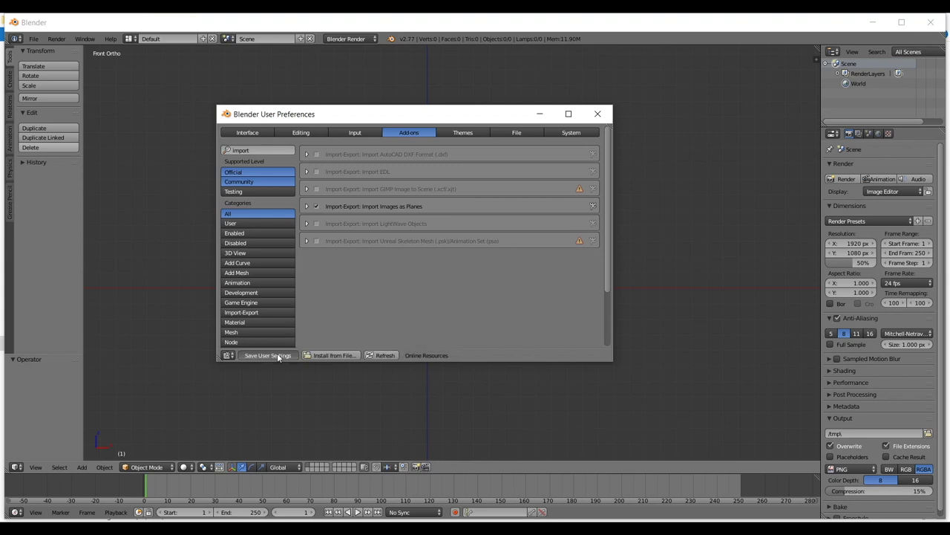
{"action": "left_click", "coordinate": [597, 114]}
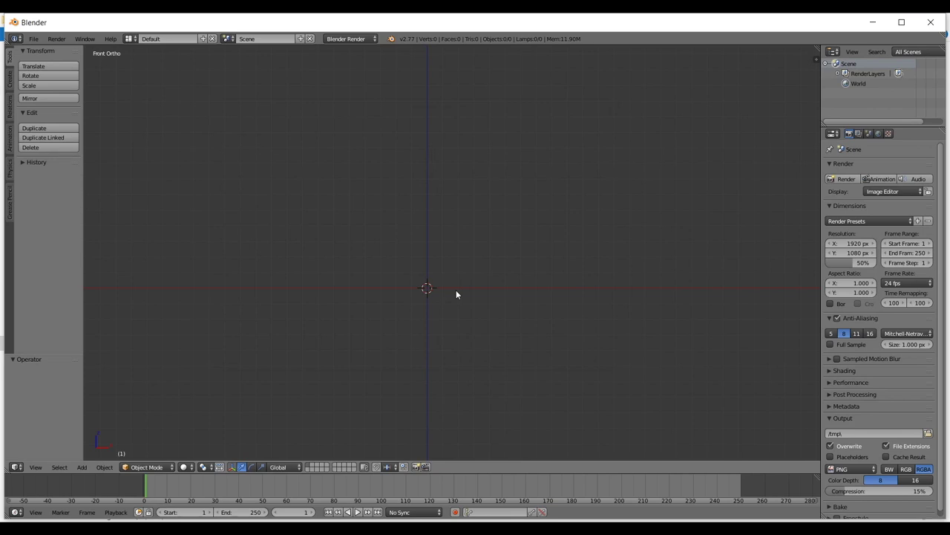
- Place the 3D cursor away from the origin and reset it to the scene centre in front view
{"action": "scroll", "coordinate": [449, 268], "scroll_direction": "up", "scroll_amount": 4}
{"action": "middle_click_drag", "start_coordinate": [455, 291], "coordinate": [407, 263], "text": "shift"}
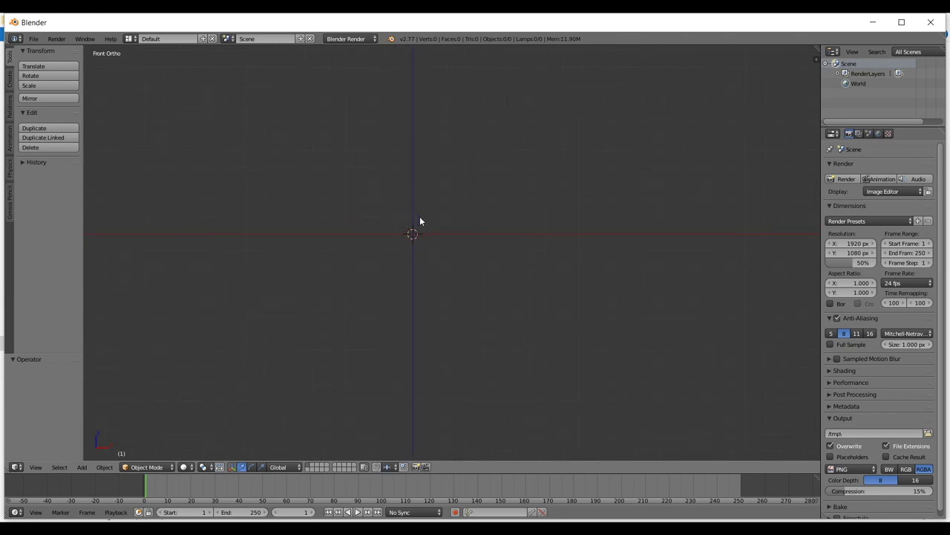
{"action": "middle_click_drag", "start_coordinate": [508, 202], "coordinate": [471, 231]}
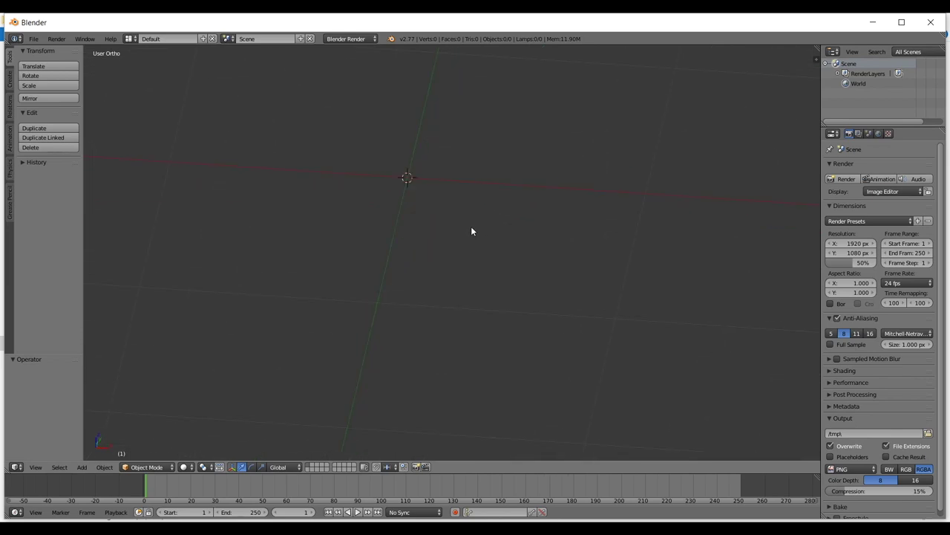
{"action": "key", "text": "KP_1"}
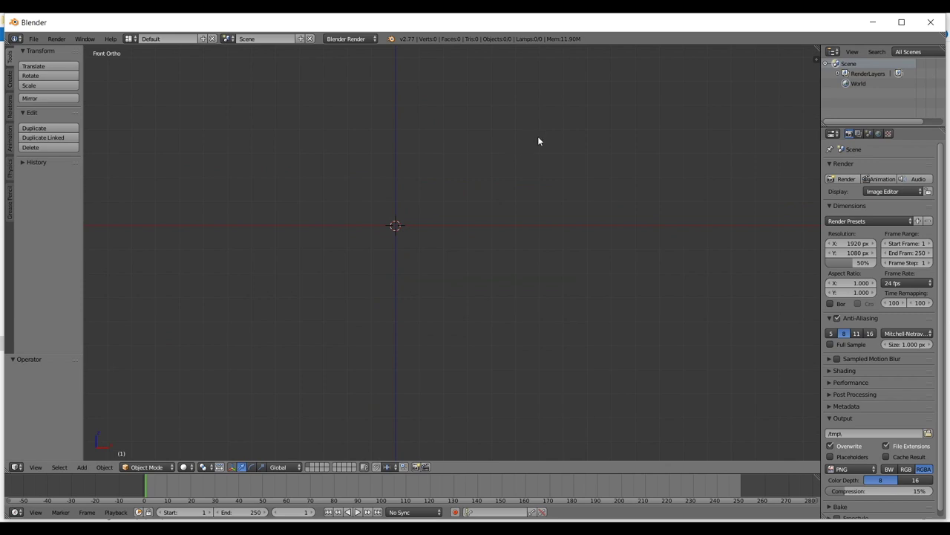
{"action": "middle_click_drag", "start_coordinate": [566, 202], "coordinate": [472, 211]}
{"action": "left_click", "coordinate": [508, 282]}
{"action": "middle_click_drag", "start_coordinate": [509, 282], "coordinate": [493, 251]}
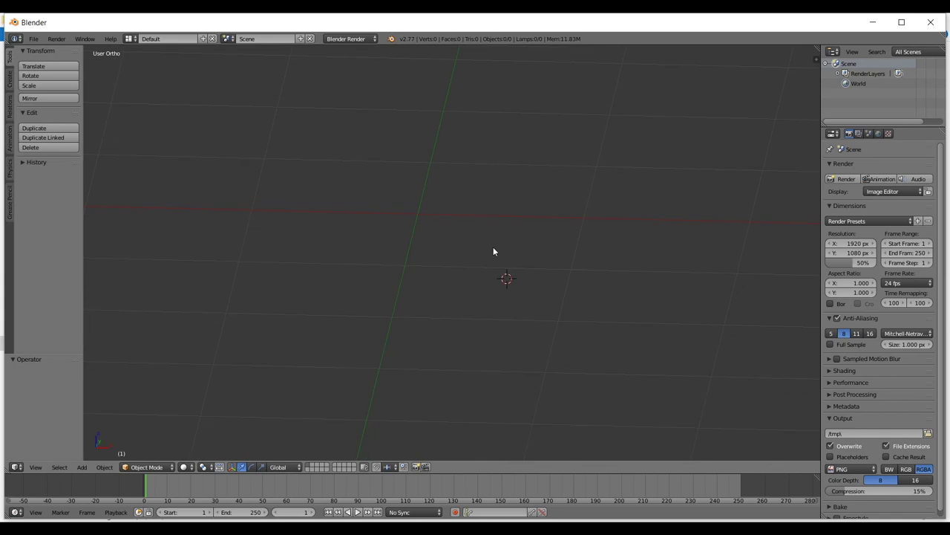
{"action": "key", "text": "shift+c"}
{"action": "key", "text": "KP_1"}
- Add a plane at the scene origin and delete it again
{"action": "scroll", "coordinate": [441, 193], "scroll_direction": "down", "scroll_amount": 2}
{"action": "middle_click_drag", "start_coordinate": [467, 197], "coordinate": [491, 295], "text": "shift"}
{"action": "key", "text": "shift+a"}
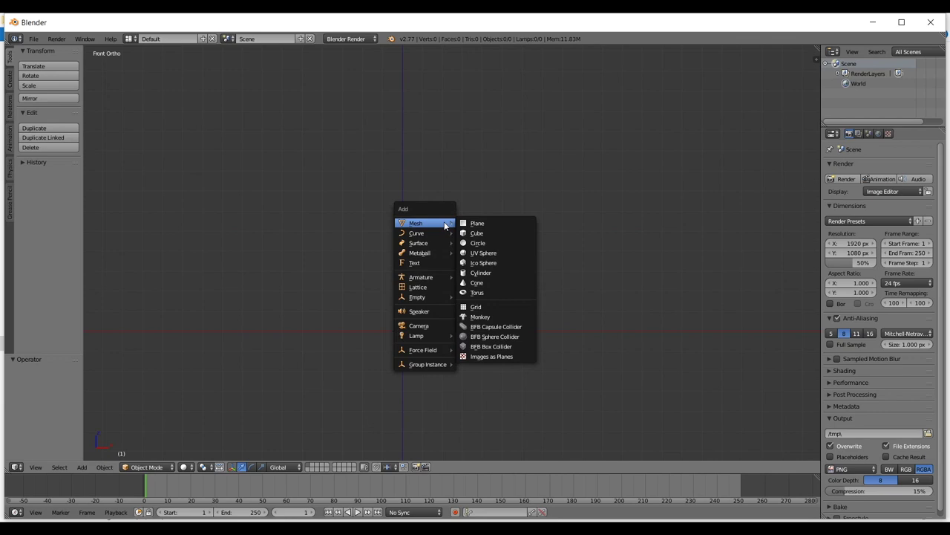
{"action": "left_click", "coordinate": [461, 222]}
{"action": "scroll", "coordinate": [454, 227], "scroll_direction": "down", "scroll_amount": 2}
{"action": "key", "text": "x"}
{"action": "left_click", "coordinate": [452, 235]}
- Place the 3D cursor off-centre at about X 0.636, Z 0.849 and add a plane there
{"action": "left_click", "coordinate": [505, 188]}
{"action": "key", "text": "shift+a"}
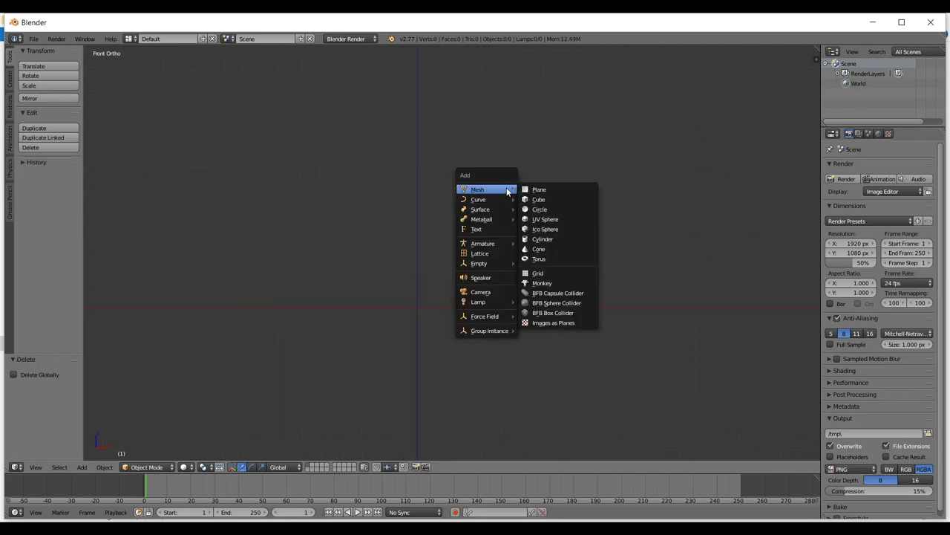
{"action": "left_click", "coordinate": [528, 190]}
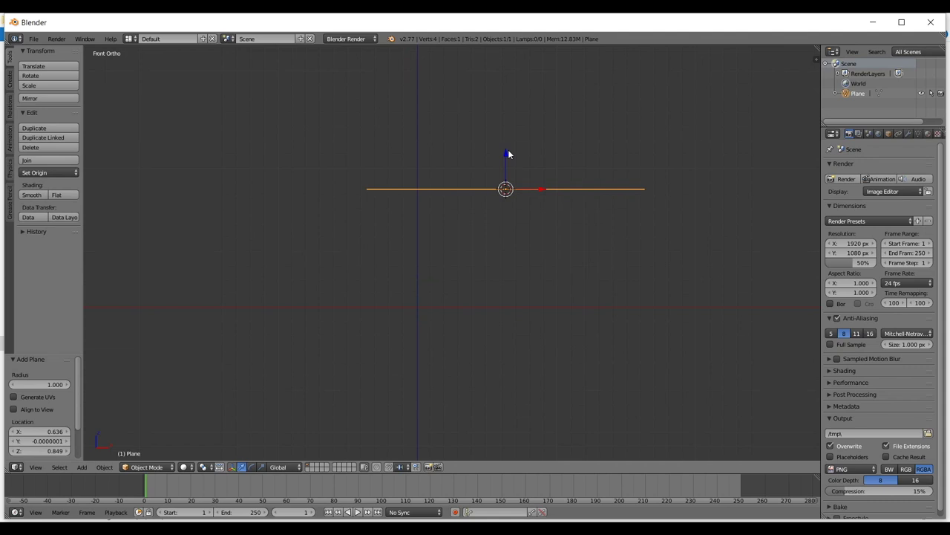
- Reset the 3D cursor to the scene centre and snap the off-centre plane to it
{"action": "mouse_move", "coordinate": [513, 156]}
{"action": "middle_mouse_down"}
{"action": "mouse_move", "coordinate": [531, 157]}
{"action": "mouse_move", "coordinate": [508, 169]}
{"action": "mouse_move", "coordinate": [518, 160]}
{"action": "middle_mouse_up"}
{"action": "key", "text": "KP_1"}
{"action": "key", "text": "shift+c"}
{"action": "middle_click_drag", "start_coordinate": [505, 180], "coordinate": [521, 213]}
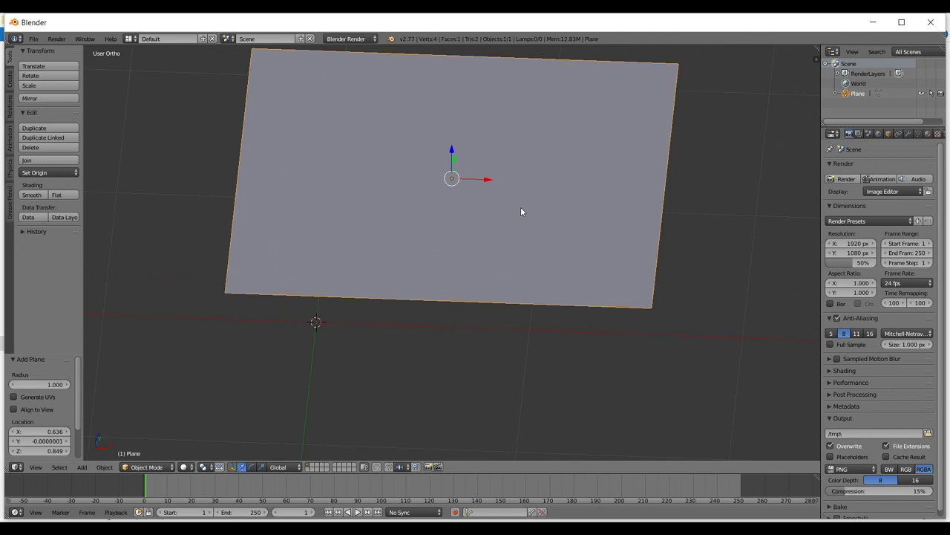
{"action": "key", "text": "KP_1"}
{"action": "key", "text": "shift+s"}
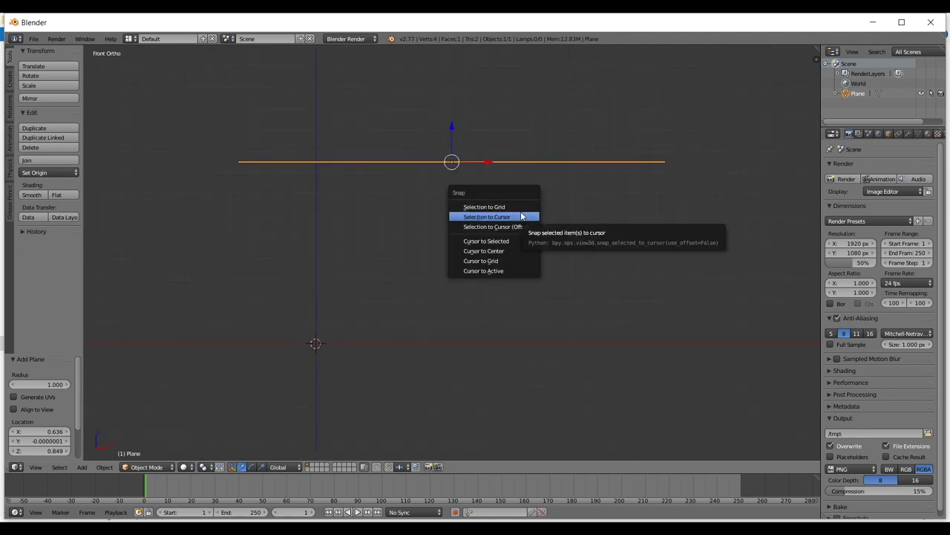
{"action": "left_click", "coordinate": [522, 216]}
- Delete the plane at the origin and return to the front orthographic view
{"action": "middle_click_drag", "start_coordinate": [421, 248], "coordinate": [469, 275]}
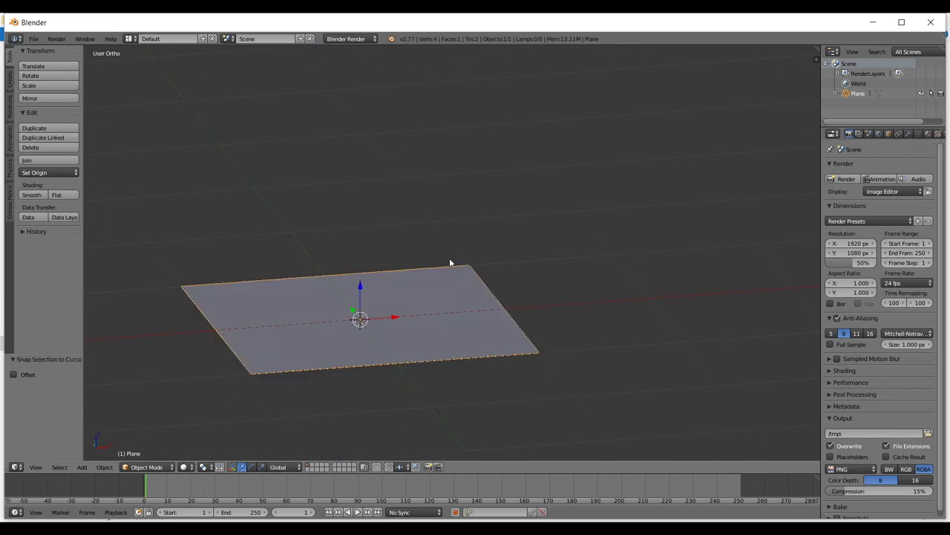
{"action": "key", "text": "Delete"}
{"action": "key", "text": "KP_1"}
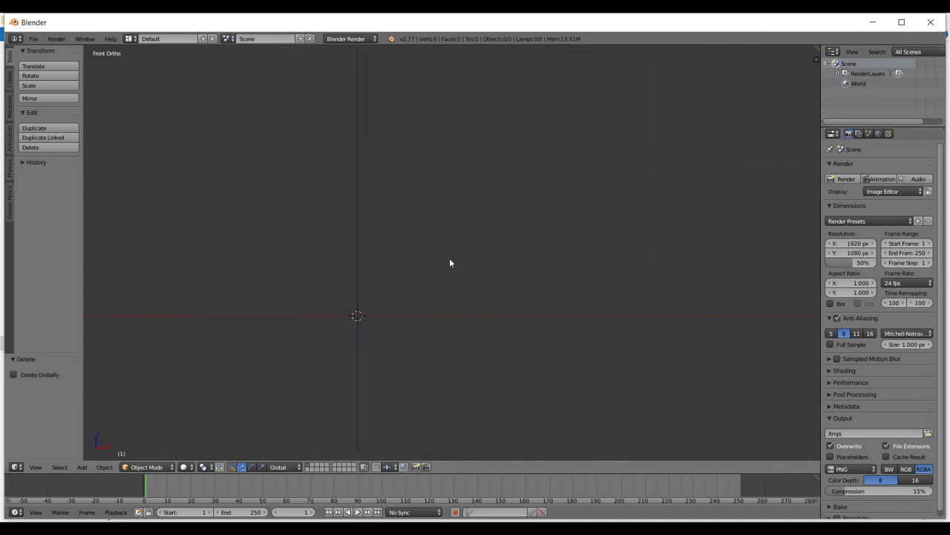
- Start importing Images as Planes and browse to the Meerkat reference folder Refs\Mesh, showing its files as thumbnails
{"action": "key", "text": "shift+a"}
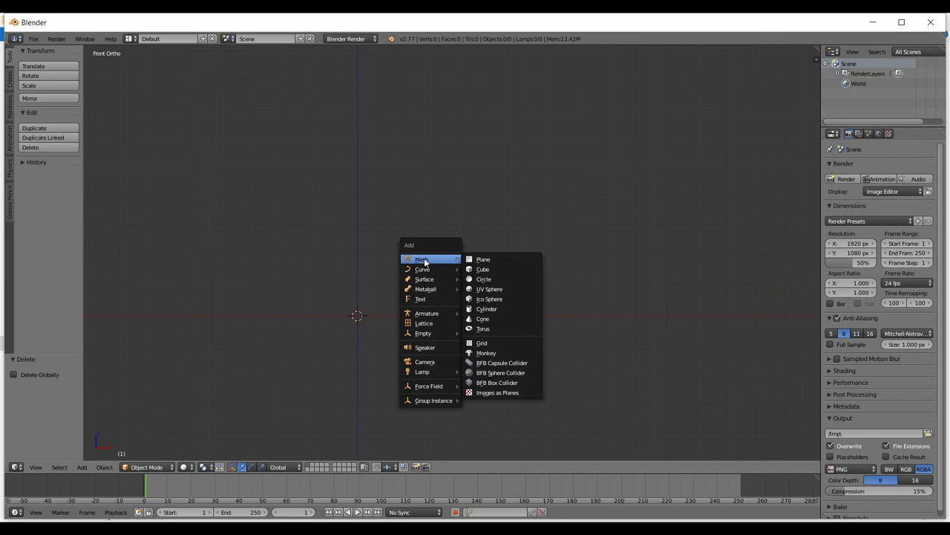
{"action": "left_click", "coordinate": [521, 392]}
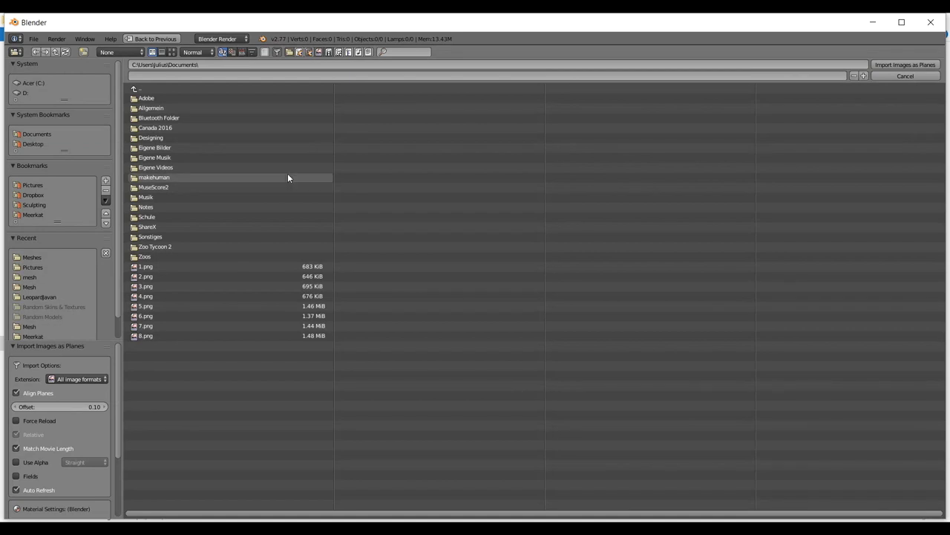
{"action": "left_click", "coordinate": [32, 215]}
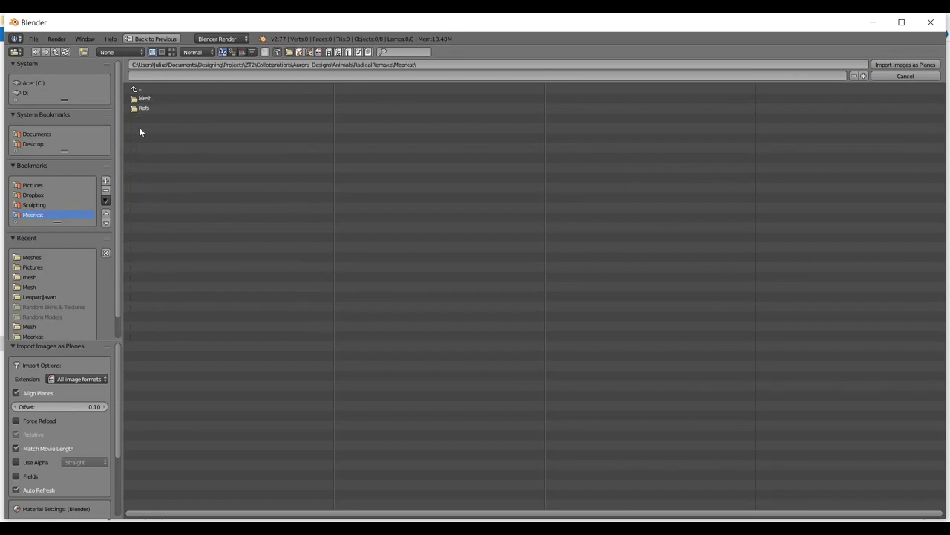
{"action": "left_click", "coordinate": [142, 108]}
{"action": "left_click", "coordinate": [145, 99]}
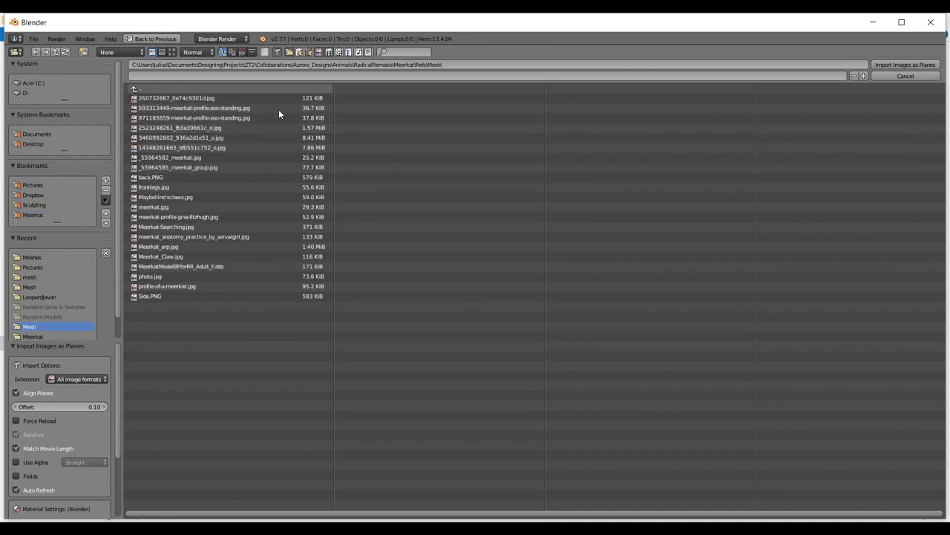
{"action": "left_click", "coordinate": [171, 52]}
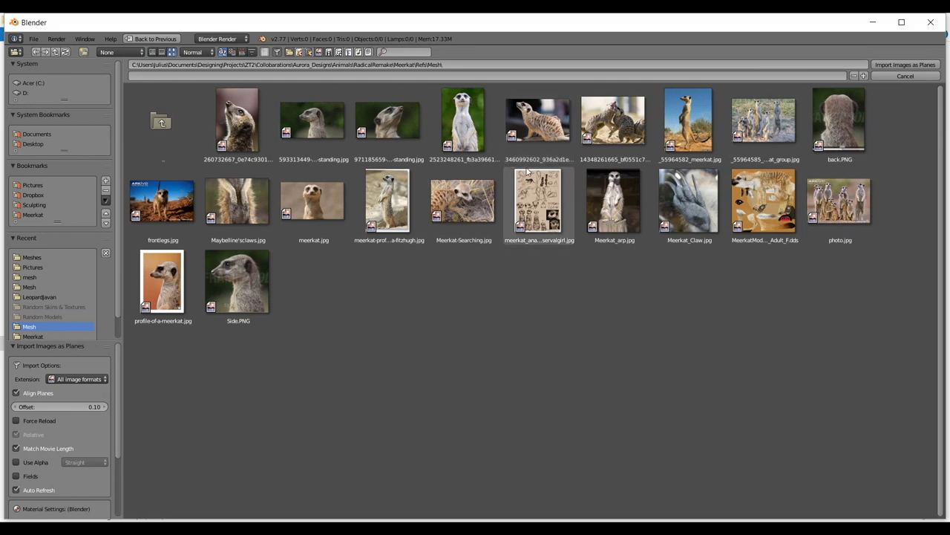
{"action": "key", "text": "alt+Tab"}
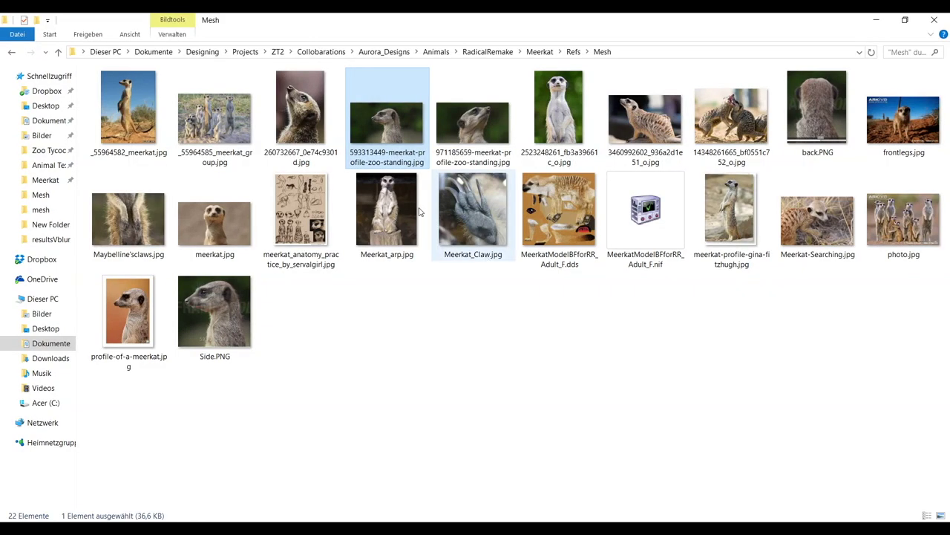
{"action": "double_click", "coordinate": [558, 111]}
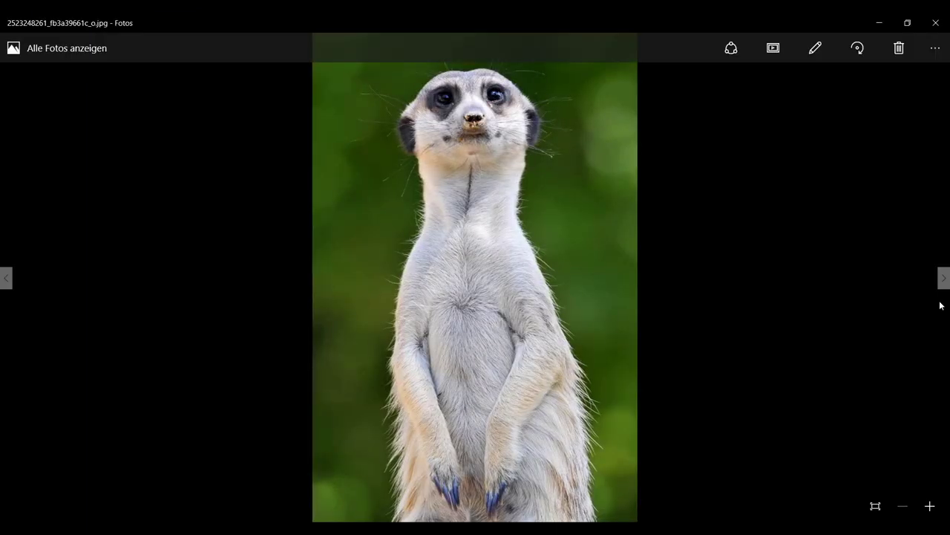
{"action": "left_click", "coordinate": [944, 278]}
{"action": "left_click", "coordinate": [943, 279]}
{"action": "left_click", "coordinate": [944, 279]}
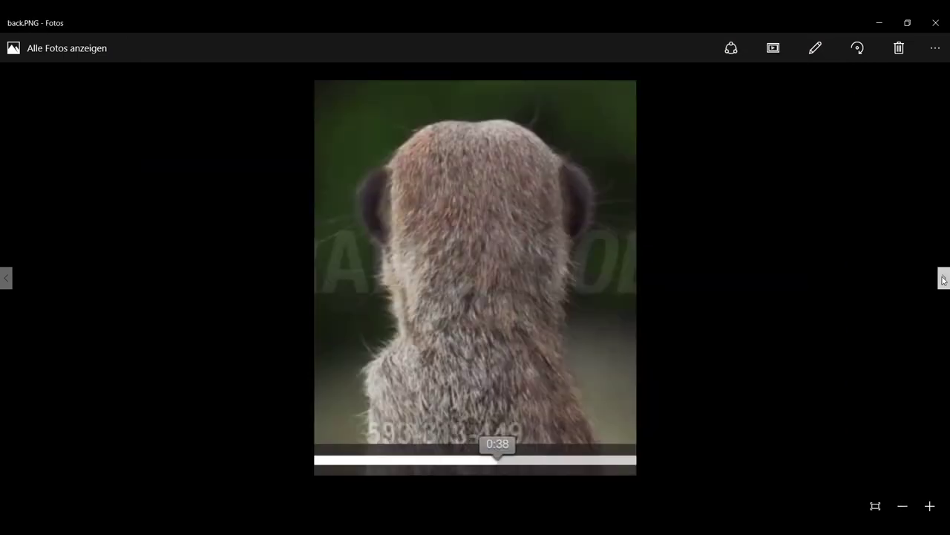
{"action": "left_click", "coordinate": [943, 278]}
{"action": "left_click", "coordinate": [943, 279]}
{"action": "left_click", "coordinate": [944, 279]}
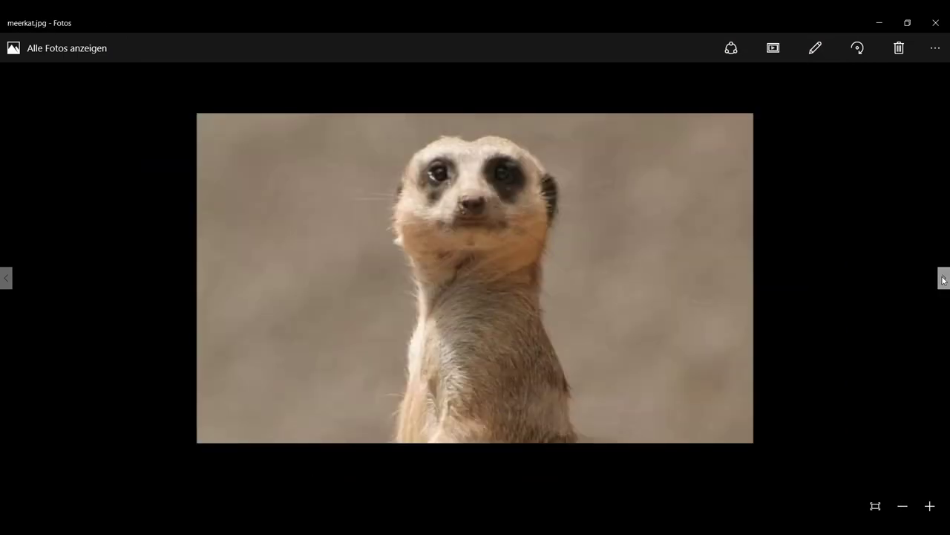
{"action": "left_click", "coordinate": [944, 279]}
{"action": "left_click", "coordinate": [944, 279]}
{"action": "left_click", "coordinate": [943, 279]}
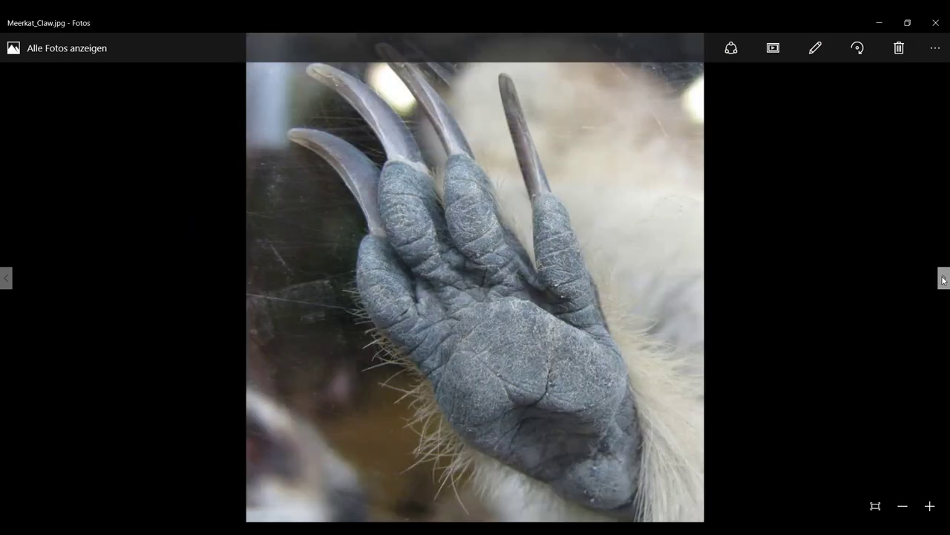
- Recheck Meerkat_arp.jpg for its front pose, and browse the remaining photos through profile-of-a-meerkat.jpg to Side.PNG
{"action": "left_click", "coordinate": [3, 282]}
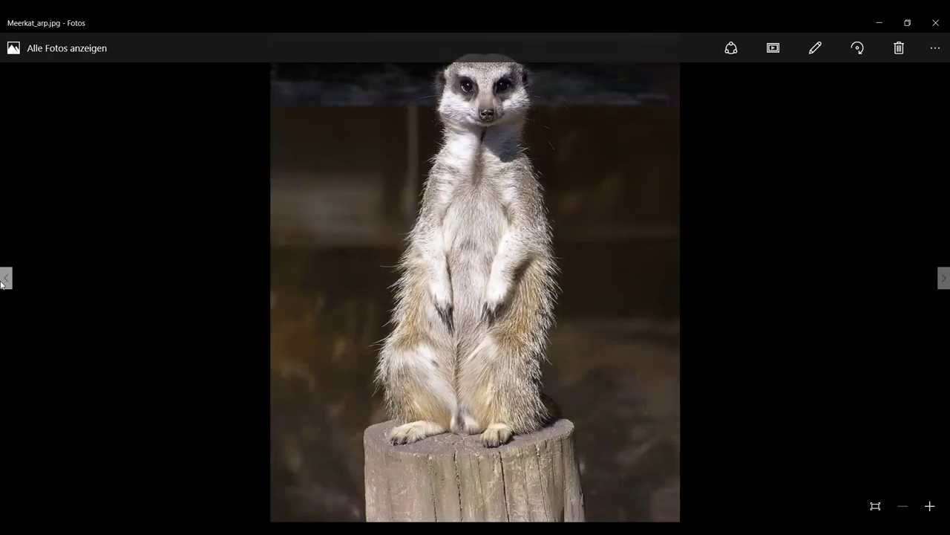
{"action": "left_click", "coordinate": [946, 282]}
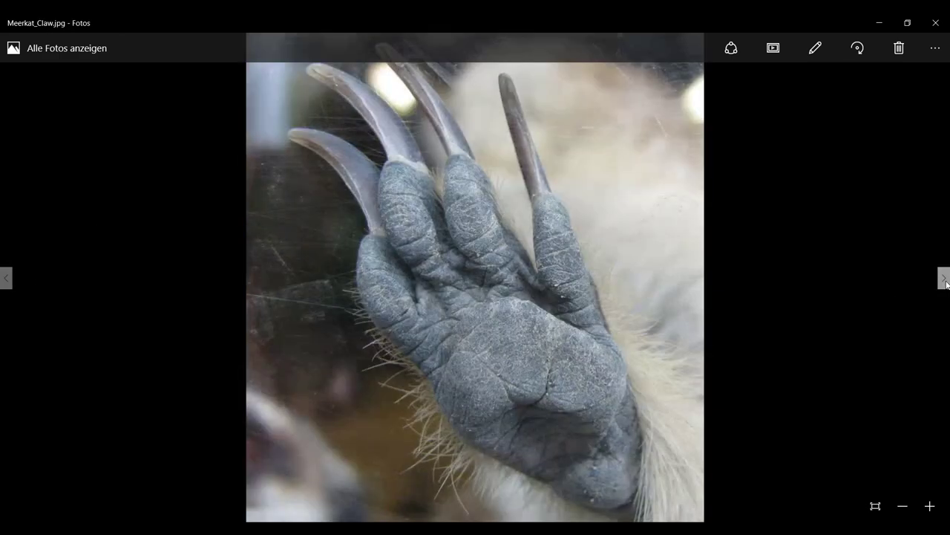
{"action": "left_click", "coordinate": [946, 282]}
{"action": "left_click", "coordinate": [946, 282]}
{"action": "left_click", "coordinate": [946, 282]}
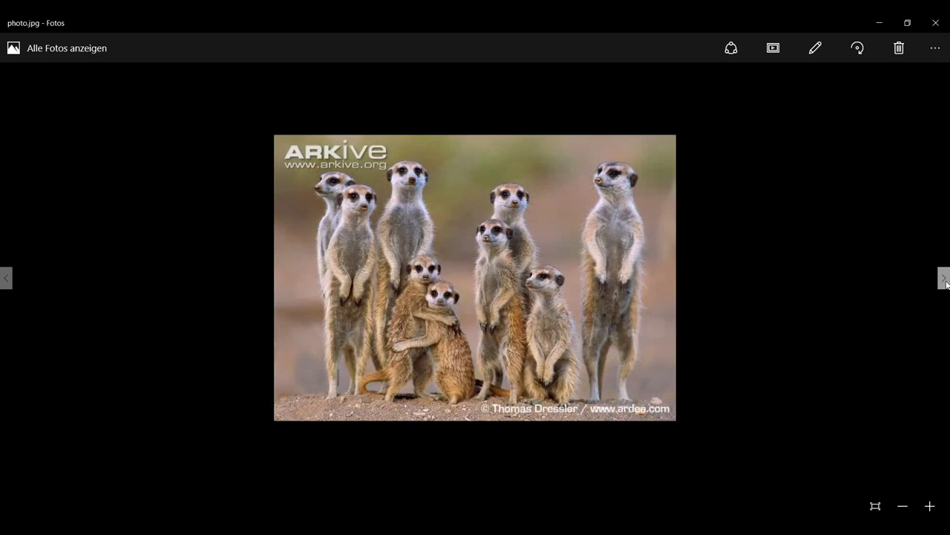
{"action": "left_click", "coordinate": [946, 282]}
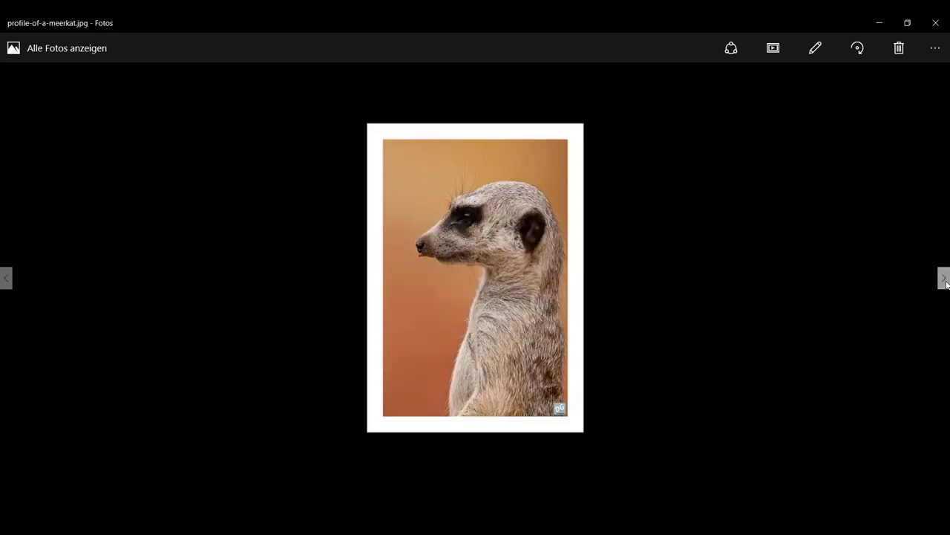
{"action": "left_click", "coordinate": [946, 282]}
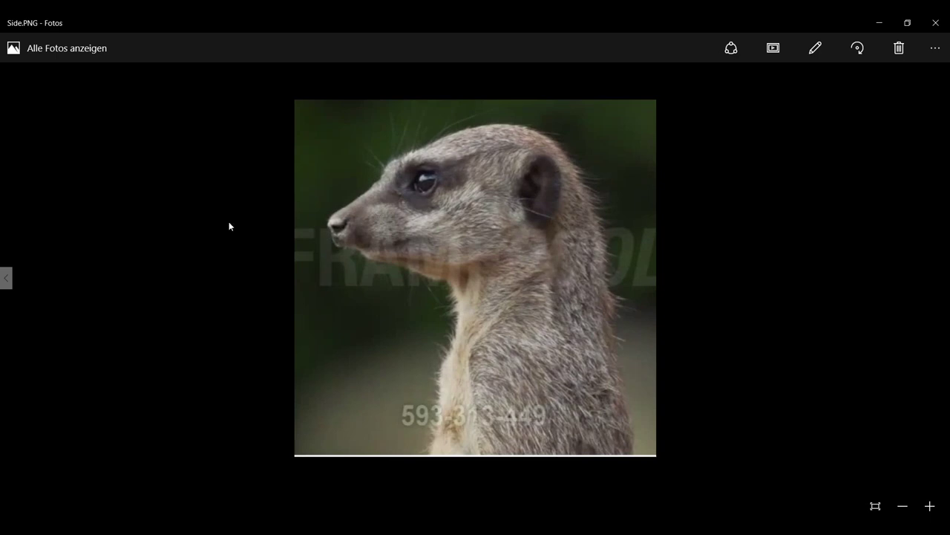
- Compare the side-profile and group photos again and go back to the front-facing full-body photo Meerkat_arp.jpg
{"action": "left_click", "coordinate": [5, 279]}
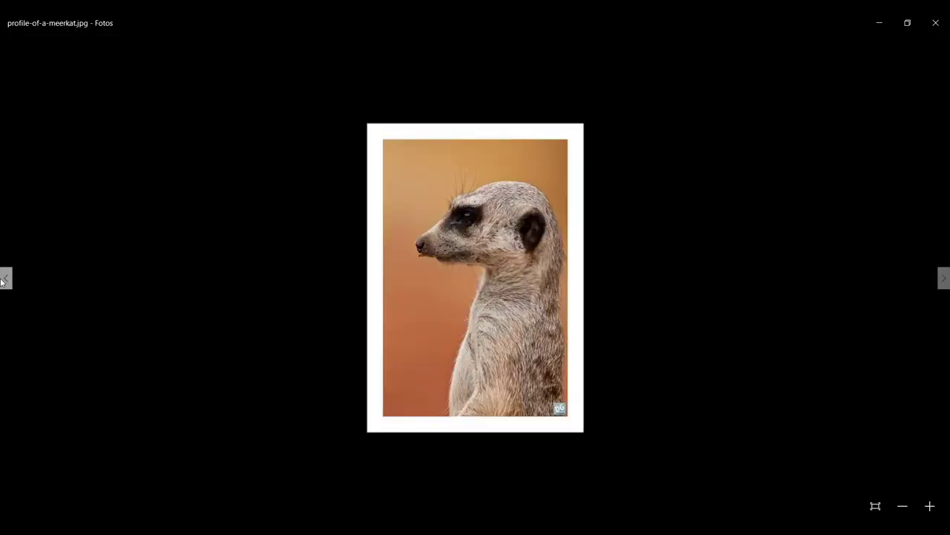
{"action": "left_click", "coordinate": [5, 279]}
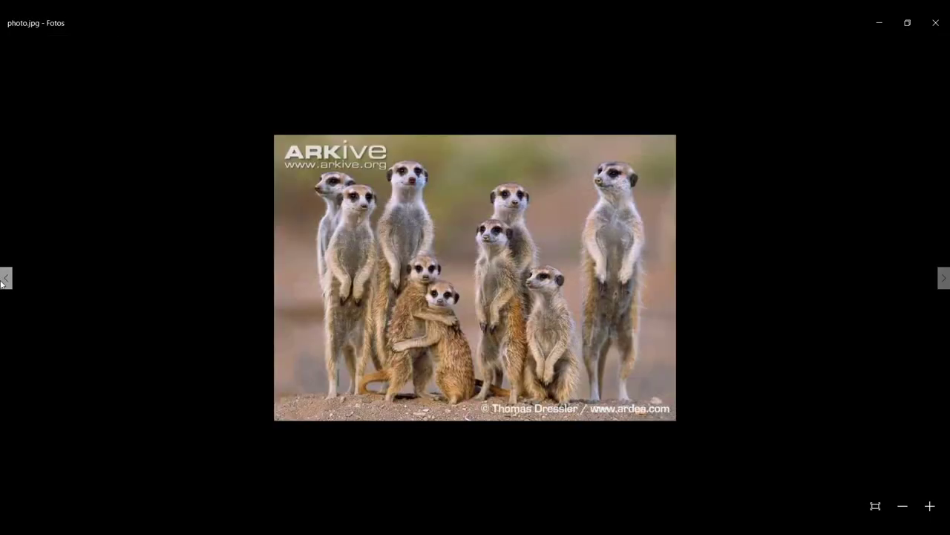
{"action": "left_click", "coordinate": [944, 278]}
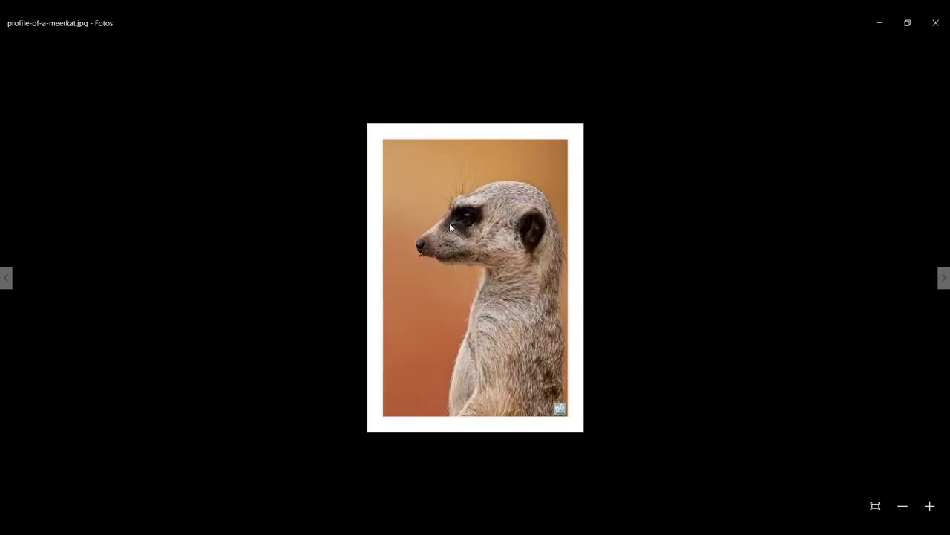
{"action": "left_click", "coordinate": [5, 279]}
{"action": "left_click", "coordinate": [5, 279]}
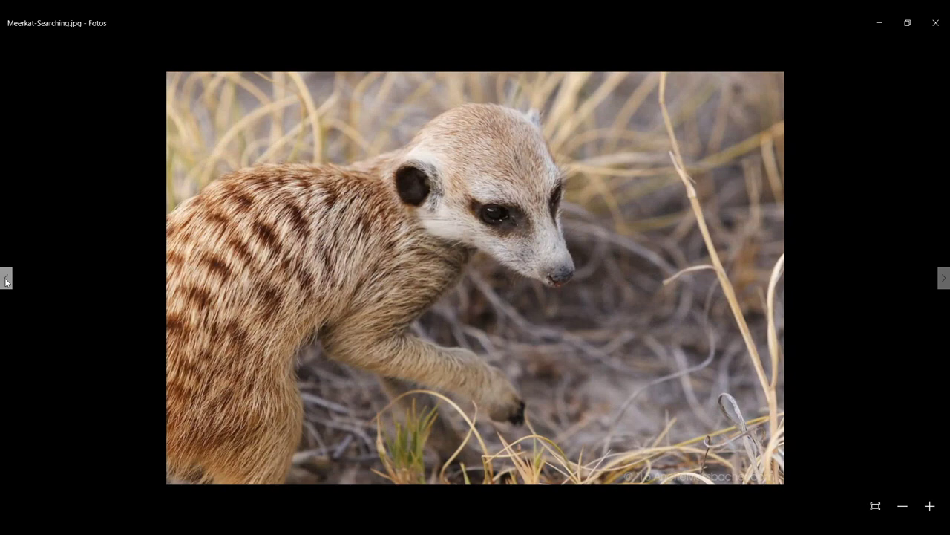
{"action": "left_click", "coordinate": [5, 279]}
{"action": "left_click", "coordinate": [6, 280]}
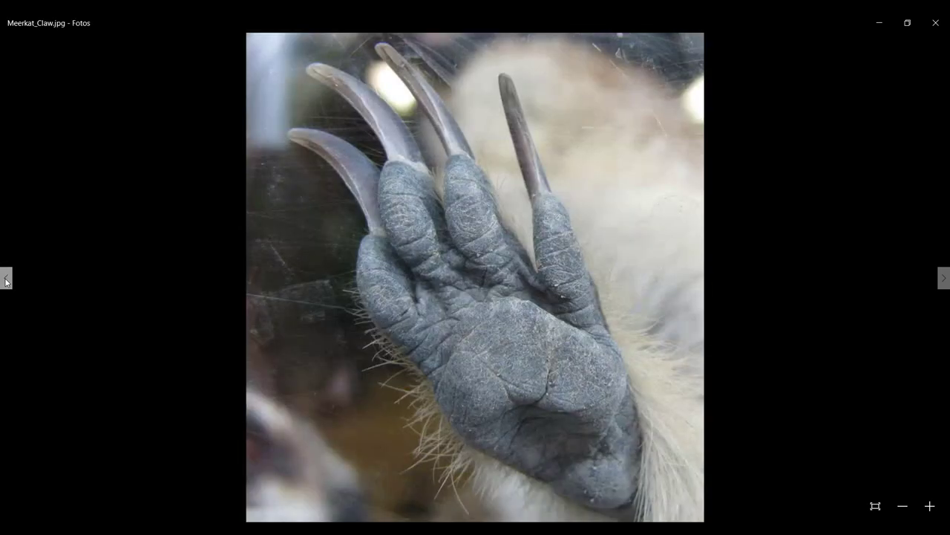
{"action": "left_click", "coordinate": [6, 279]}
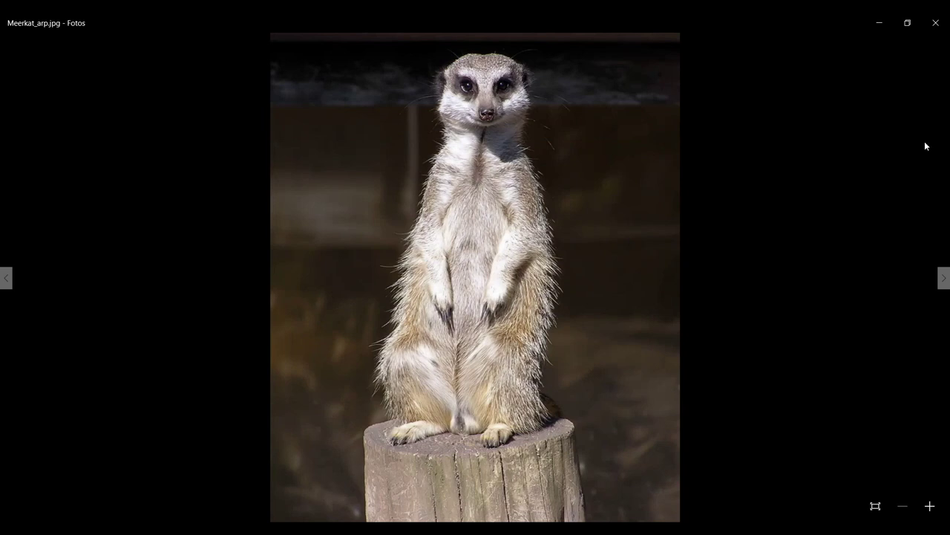
- Close the photo viewer, return to Blender and import Meerkat_arp.jpg as an image plane
{"action": "left_click", "coordinate": [947, 24]}
{"action": "left_click", "coordinate": [284, 528]}
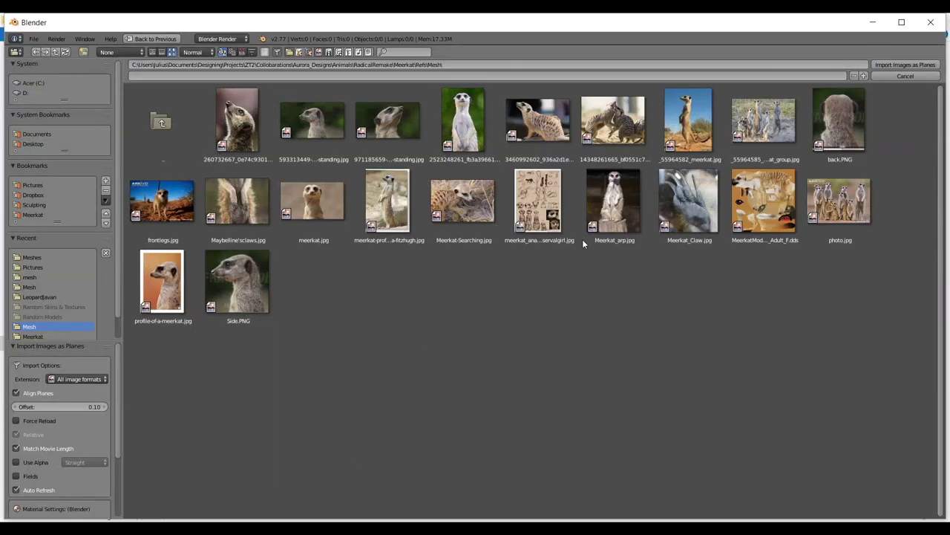
{"action": "left_click", "coordinate": [618, 199]}
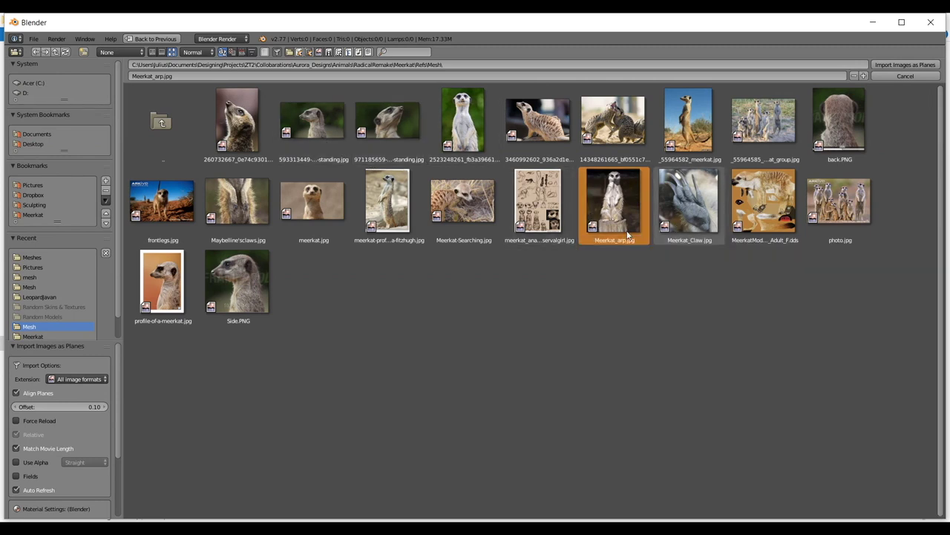
{"action": "left_click", "coordinate": [922, 65]}
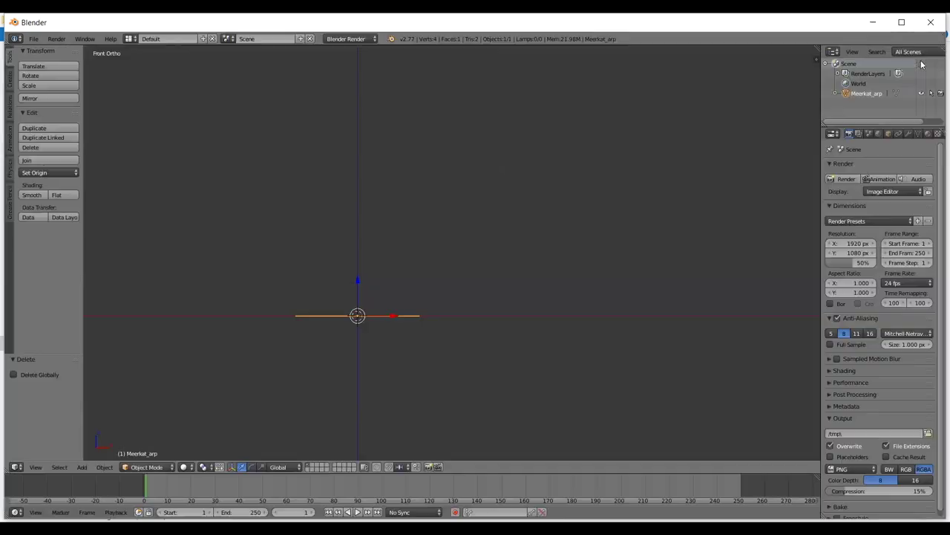
- Show the imported plane in the top orthographic view and set the viewport shading to Texture
{"action": "middle_click_drag", "start_coordinate": [449, 193], "coordinate": [315, 192]}
{"action": "scroll", "coordinate": [253, 197], "scroll_direction": "down", "scroll_amount": 2}
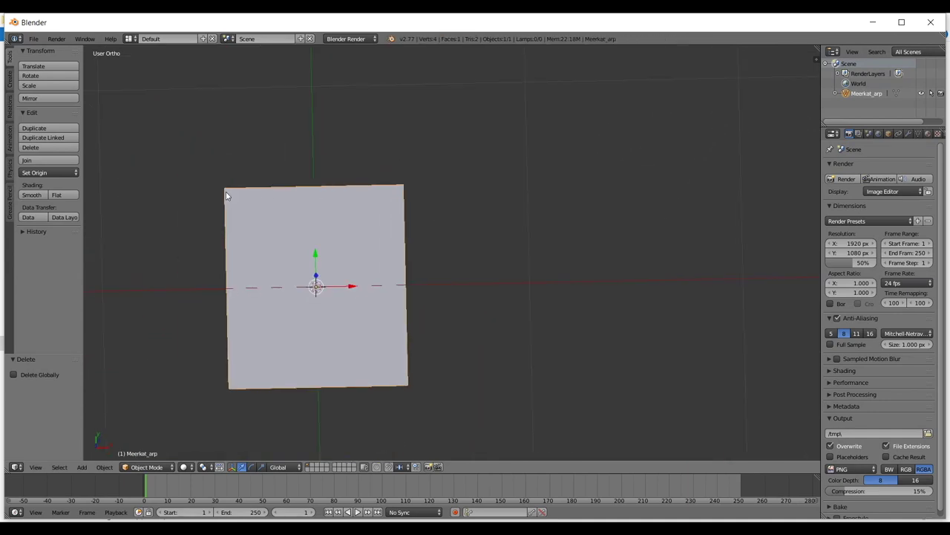
{"action": "scroll", "coordinate": [372, 222], "scroll_direction": "down", "scroll_amount": 1}
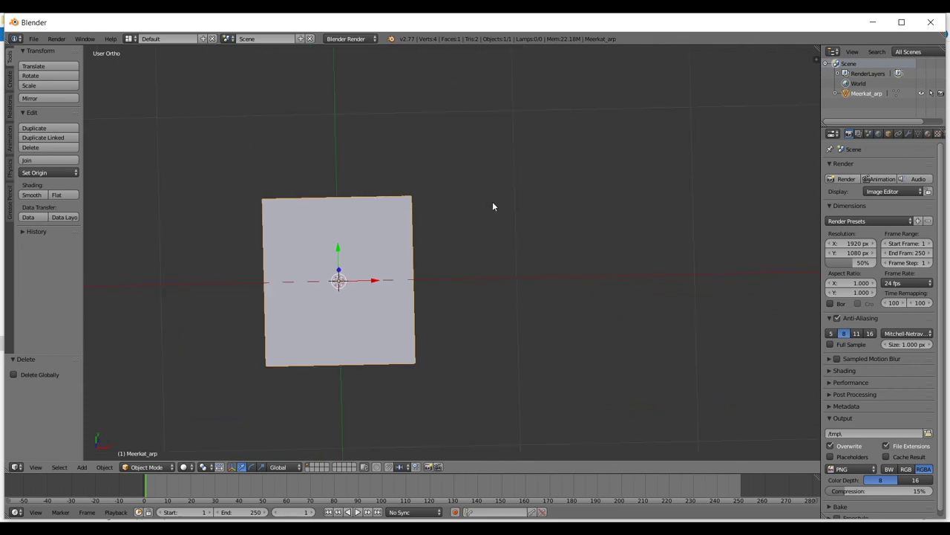
{"action": "key", "text": "KP_7"}
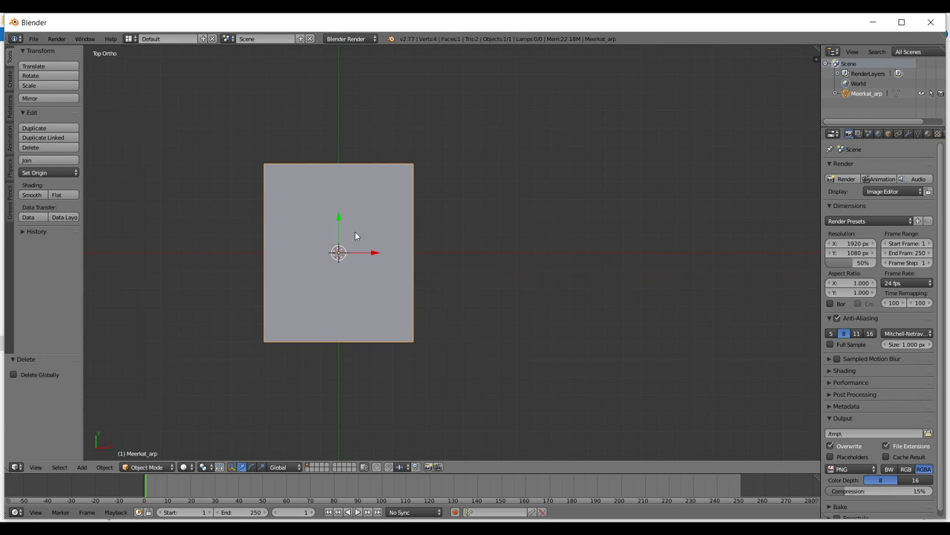
{"action": "left_click", "coordinate": [191, 467]}
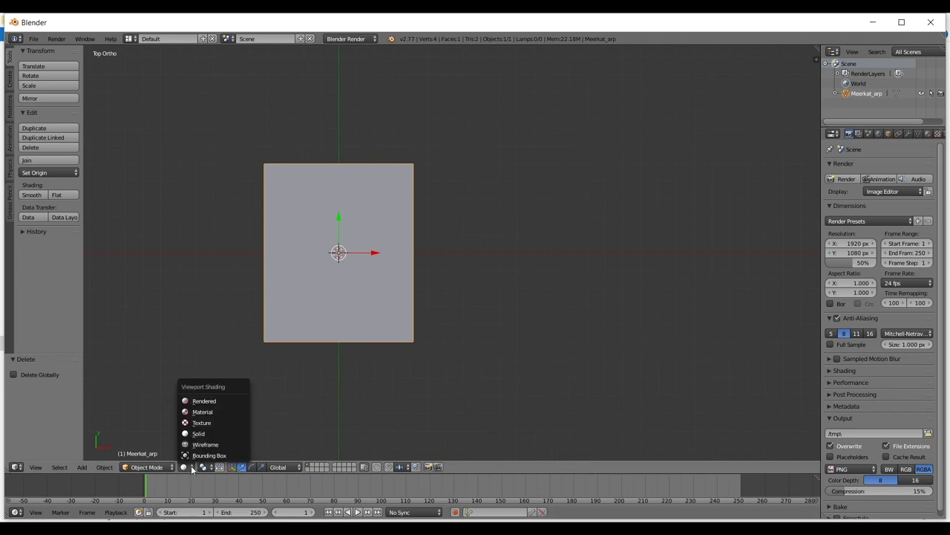
{"action": "left_click", "coordinate": [214, 423]}
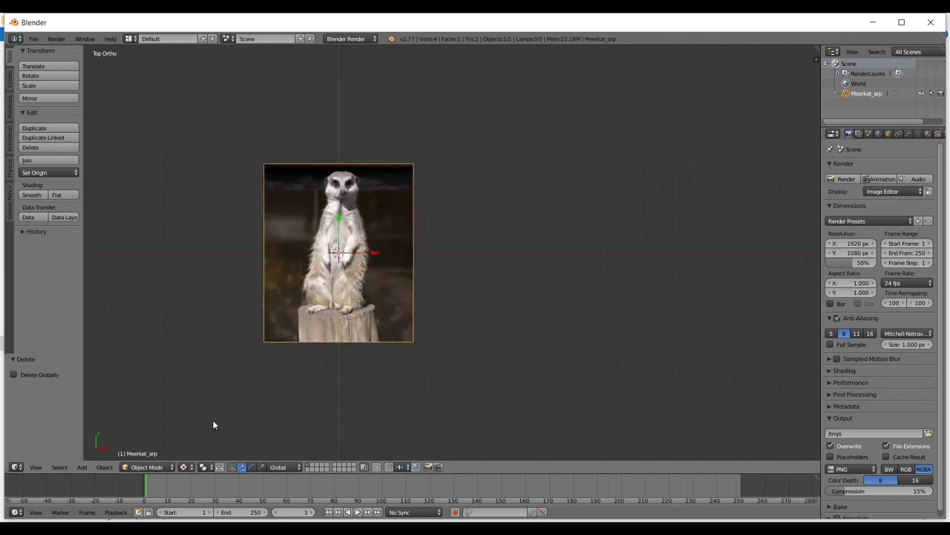
{"action": "scroll", "coordinate": [274, 320], "scroll_direction": "up", "scroll_amount": 3}
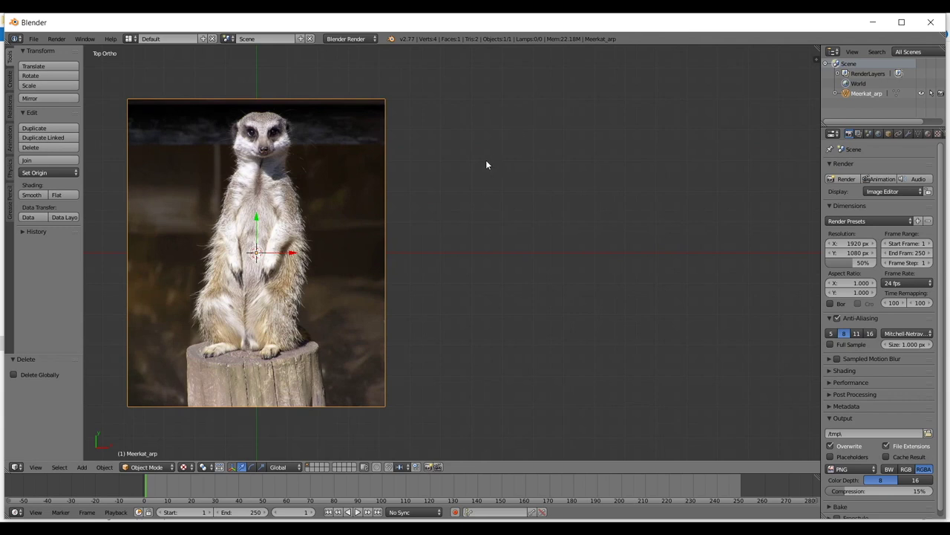
{"action": "scroll", "coordinate": [326, 187], "scroll_direction": "down", "scroll_amount": 1}
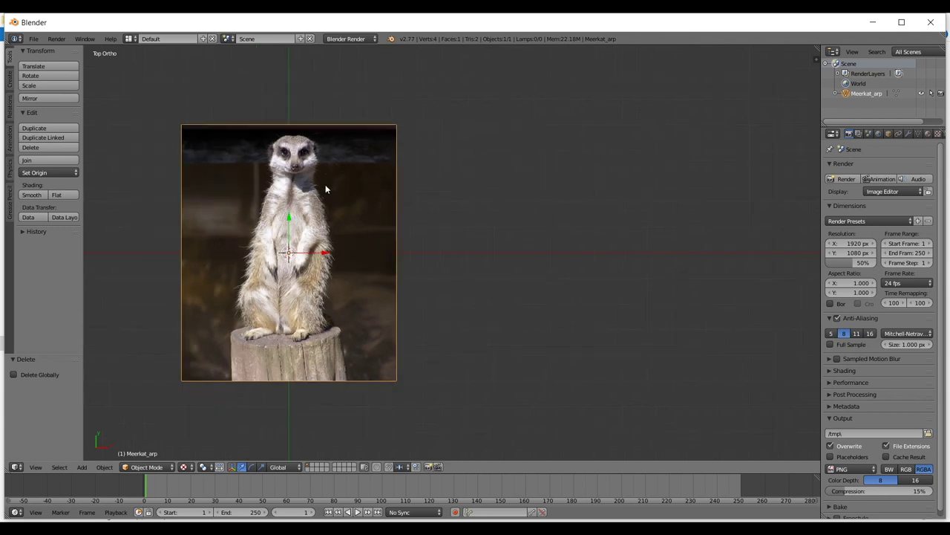
{"action": "middle_click_drag", "start_coordinate": [355, 235], "coordinate": [439, 214]}
{"action": "key", "text": "KP_1"}
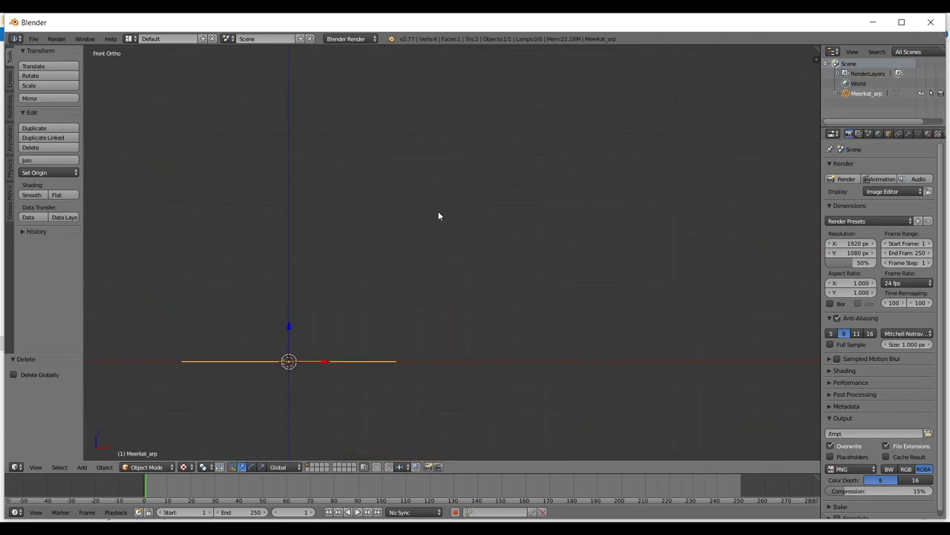
{"action": "key", "text": "KP_7"}
{"action": "key", "text": "KP_1"}
{"action": "key", "text": "r"}
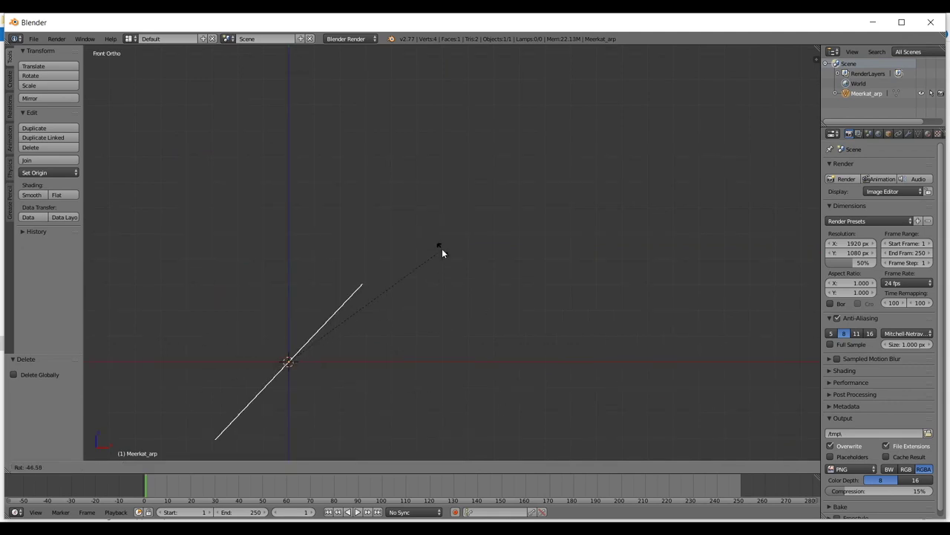
{"action": "right_click", "coordinate": [455, 373]}
{"action": "key", "text": "r"}
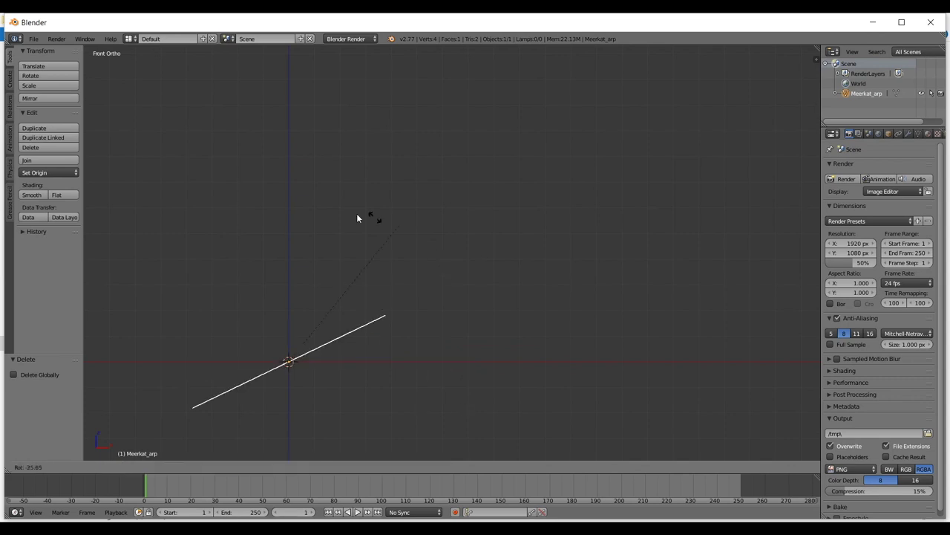
{"action": "key", "text": "Escape"}
{"action": "scroll", "coordinate": [484, 358], "scroll_direction": "down", "scroll_amount": 2}
{"action": "key", "text": "r"}
{"action": "key", "text": "Escape"}
{"action": "key", "text": "KP_3"}
{"action": "key", "text": "r"}
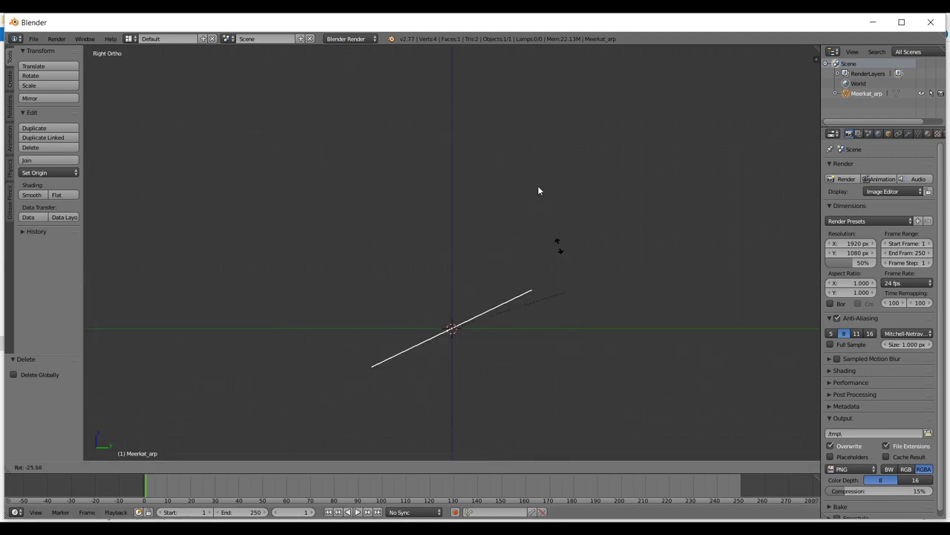
{"action": "key", "text": "Escape"}
{"action": "key", "text": "KP_7"}
{"action": "key", "text": "r"}
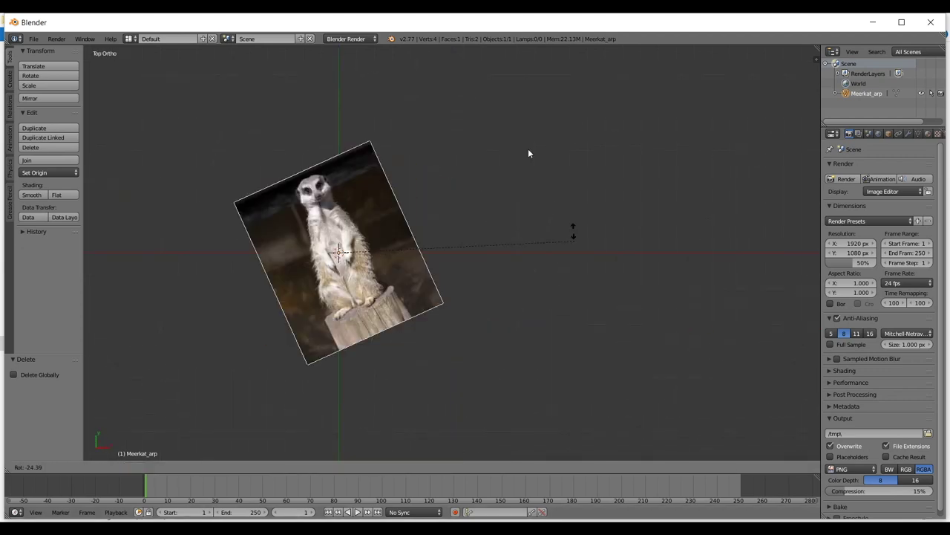
{"action": "key", "text": "Escape"}
- Show the Meerkat_arp plane edge-on in the right orthographic view
{"action": "key", "text": "KP_3"}
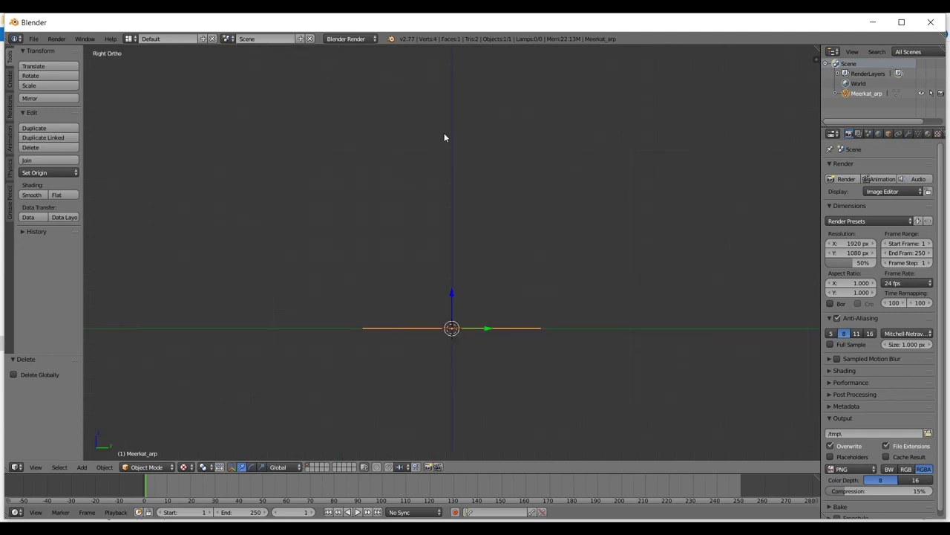
{"action": "key", "text": "r"}
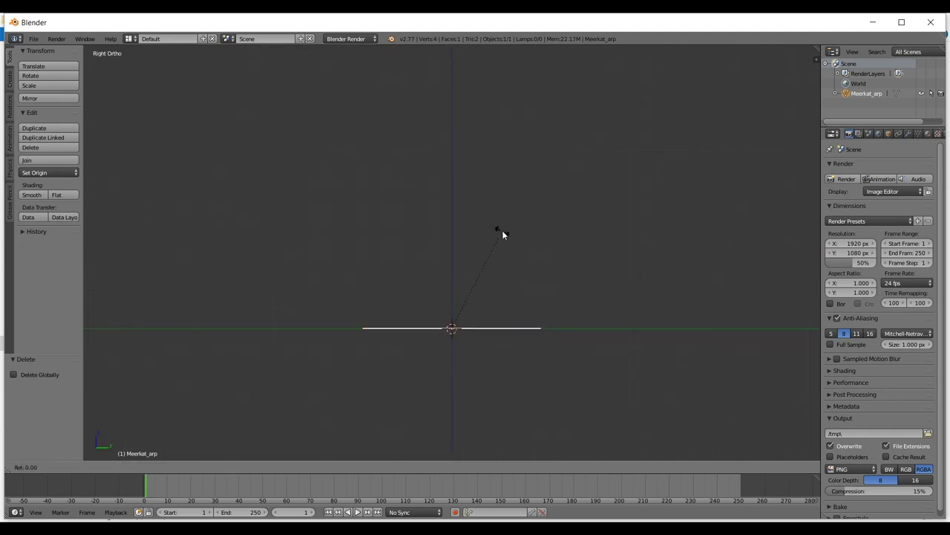
{"action": "key", "text": "Escape"}
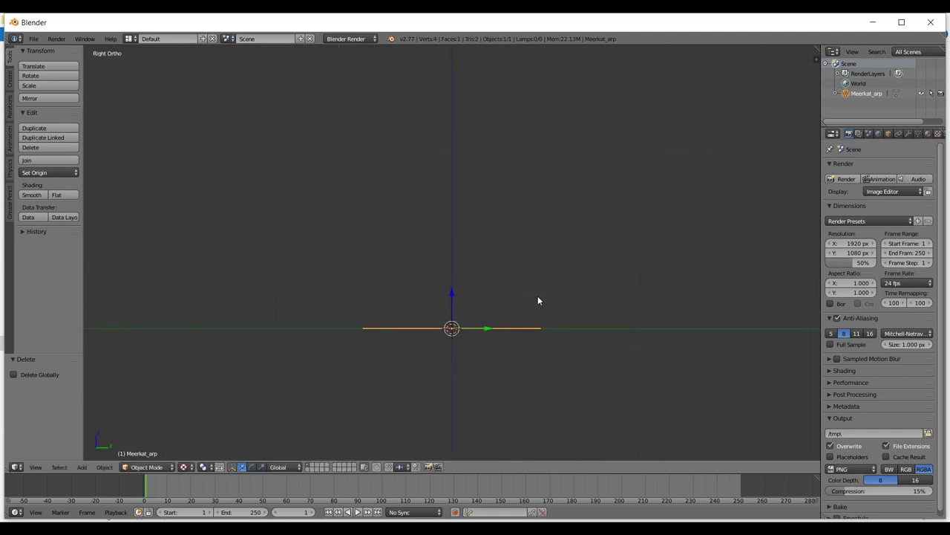
{"action": "key", "text": "r"}
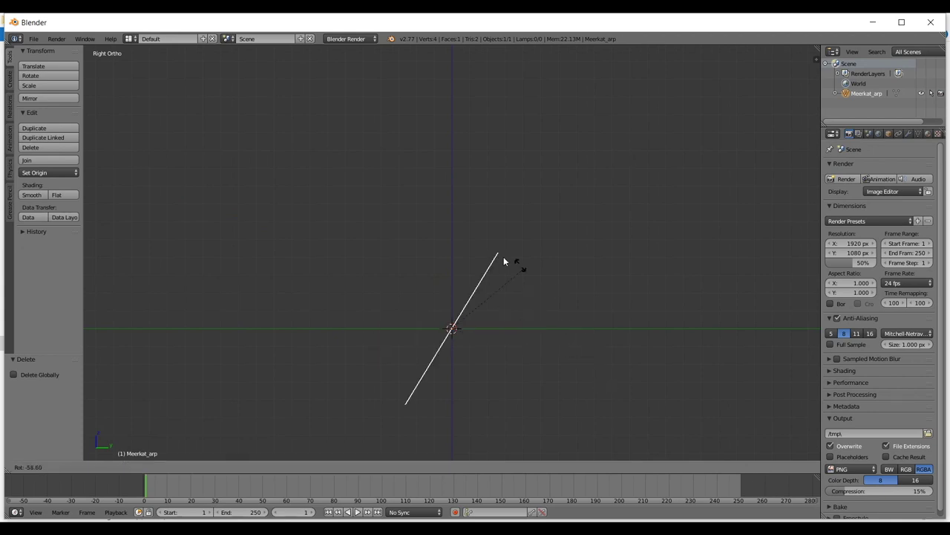
{"action": "key", "text": "Escape"}
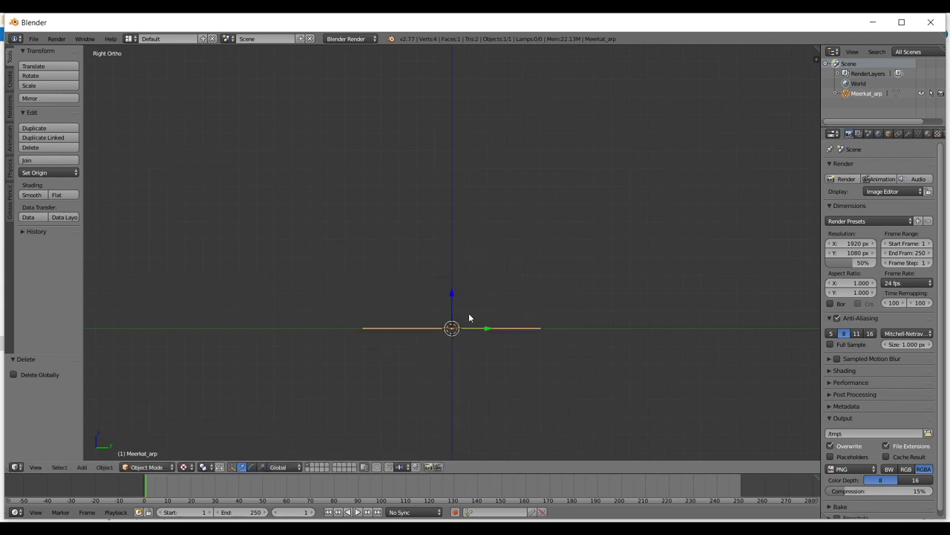
{"action": "type", "text": "r90"}
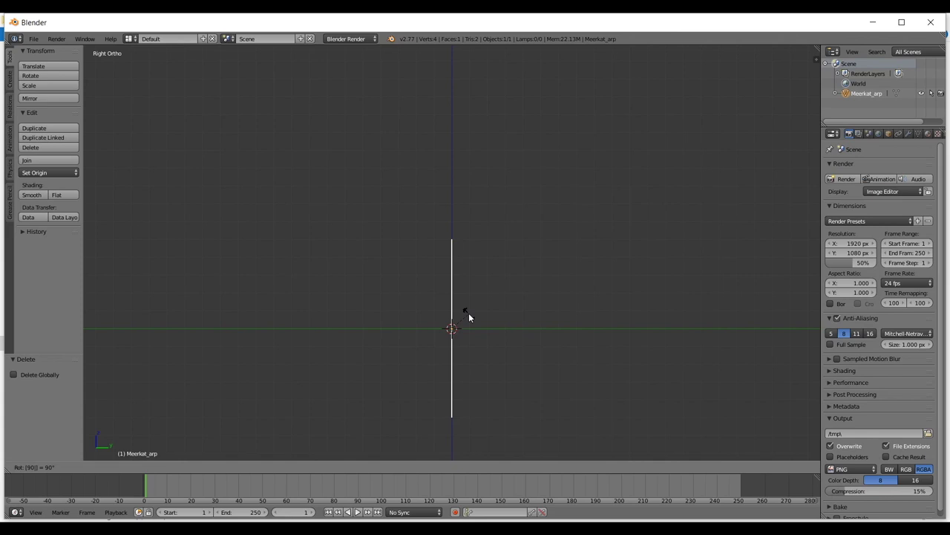
{"action": "key", "text": "Escape"}
{"action": "key", "text": "r"}
{"action": "key", "text": "Escape"}
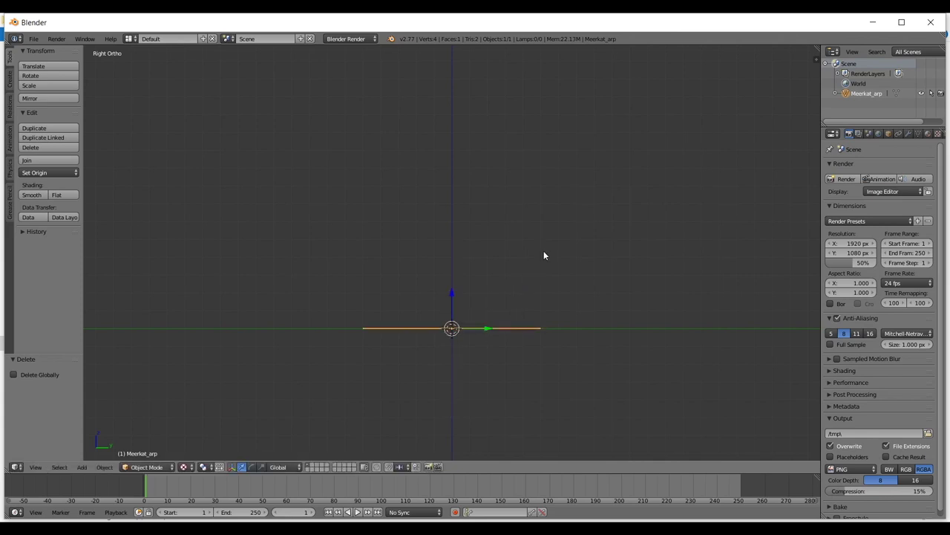
{"action": "key", "text": "r"}
{"action": "key", "text": "Escape"}
- Rotate the Meerkat_arp plane by -90° to stand it upright and show it in the front orthographic view
{"action": "key", "text": "r"}
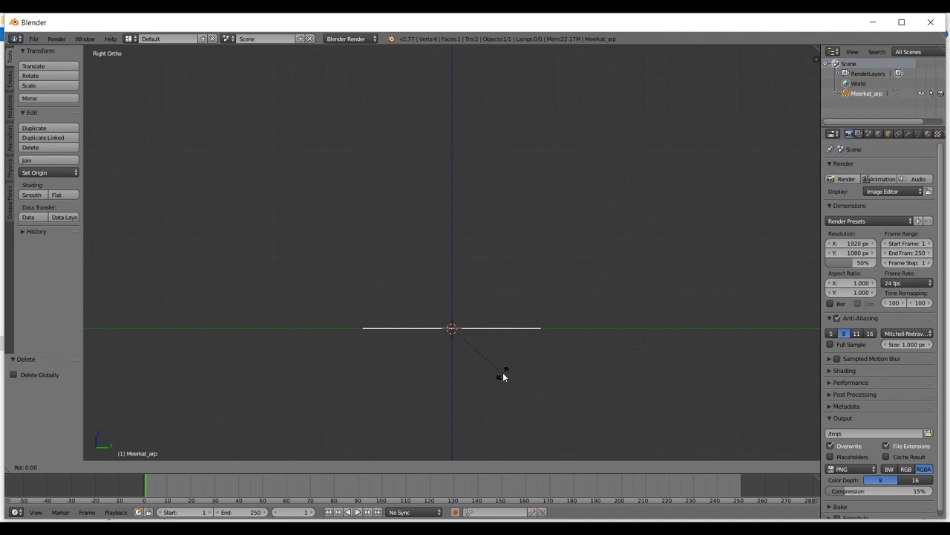
{"action": "type", "text": "-90"}
{"action": "key", "text": "Return"}
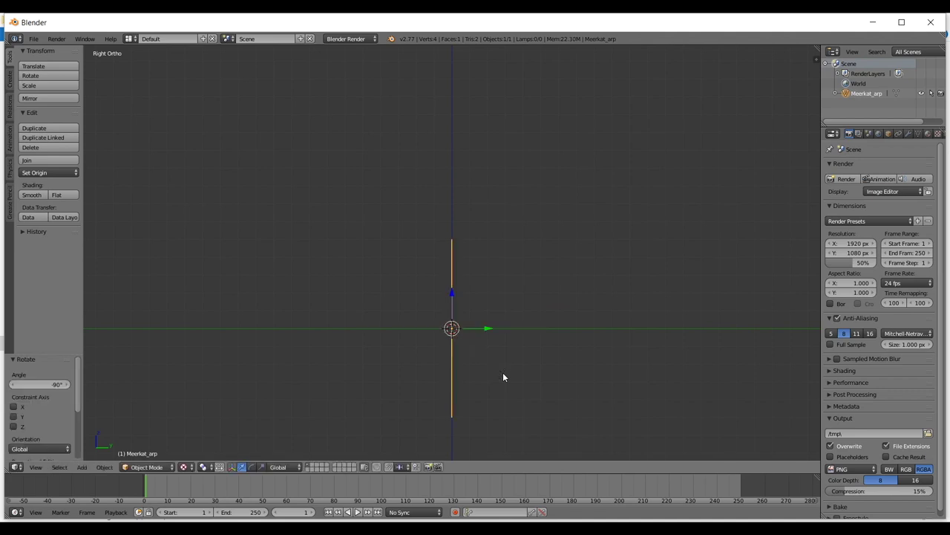
{"action": "key", "text": "KP_1"}
{"action": "scroll", "coordinate": [474, 363], "scroll_direction": "up", "scroll_amount": 2}
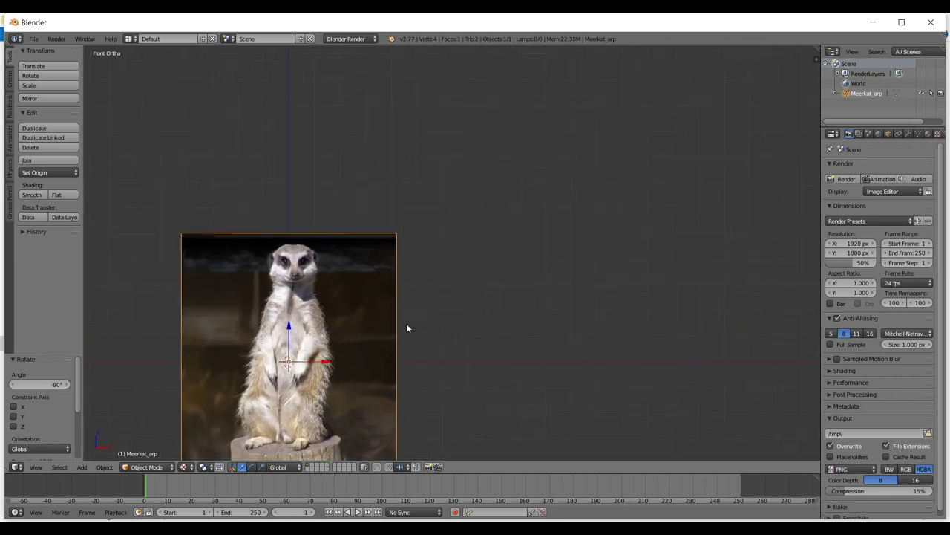
{"action": "middle_click_drag", "start_coordinate": [406, 323], "coordinate": [525, 262], "text": "shift"}
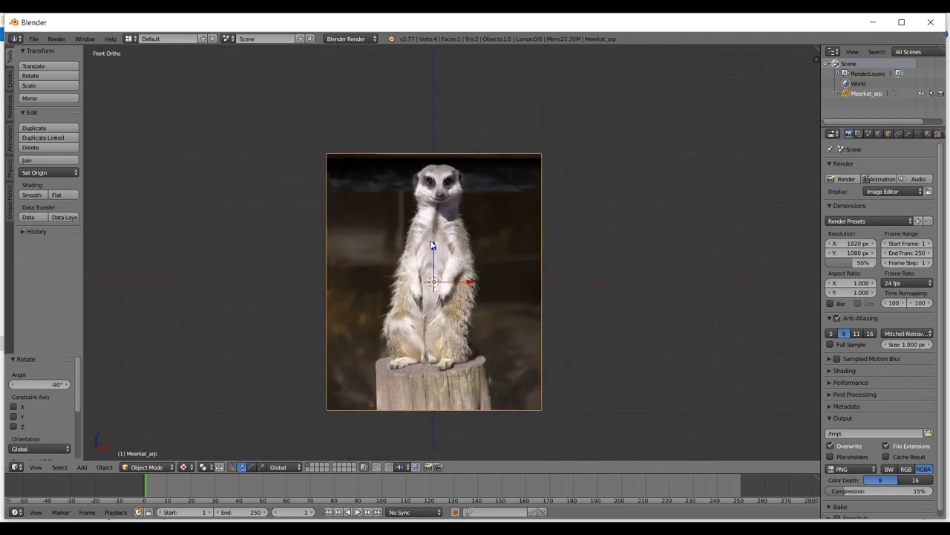
- Try to move the Meerkat_arp plane freely in the front orthographic view
{"action": "mouse_move", "coordinate": [471, 260]}
{"action": "middle_mouse_down"}
{"action": "mouse_move", "coordinate": [513, 274]}
{"action": "mouse_move", "coordinate": [517, 265]}
{"action": "mouse_move", "coordinate": [486, 271]}
{"action": "middle_mouse_up"}
{"action": "key", "text": "KP_1"}
{"action": "key", "text": "g"}
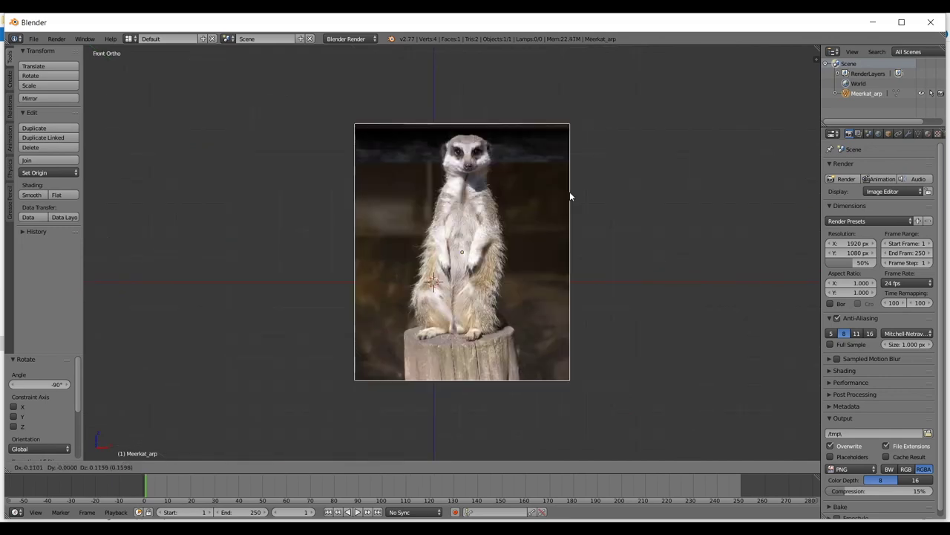
{"action": "right_click", "coordinate": [589, 300]}
- Try to shift the Meerkat_arp plane about 0.049 along the Y axis and undo the move
{"action": "scroll", "coordinate": [587, 303], "scroll_direction": "up", "scroll_amount": 4}
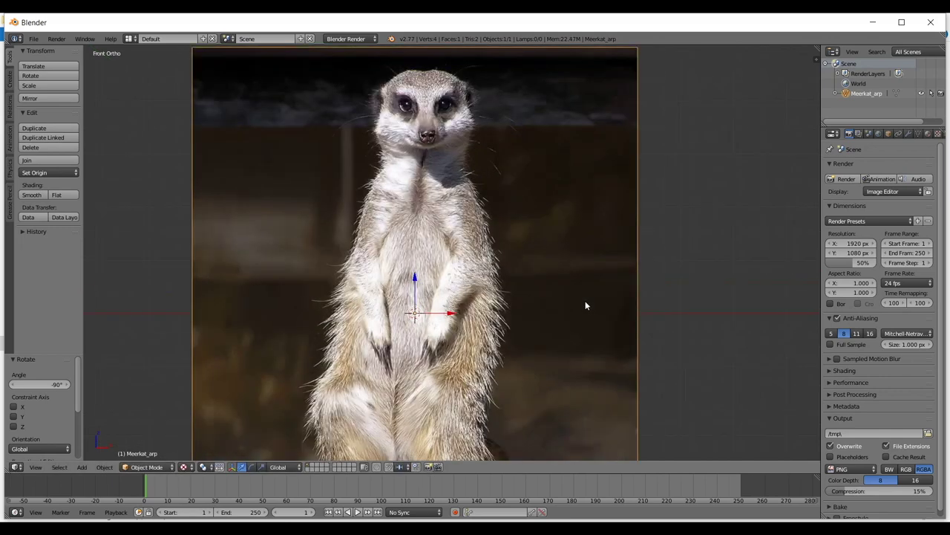
{"action": "middle_click_drag", "start_coordinate": [469, 237], "coordinate": [313, 248]}
{"action": "scroll", "coordinate": [481, 277], "scroll_direction": "up", "scroll_amount": 4}
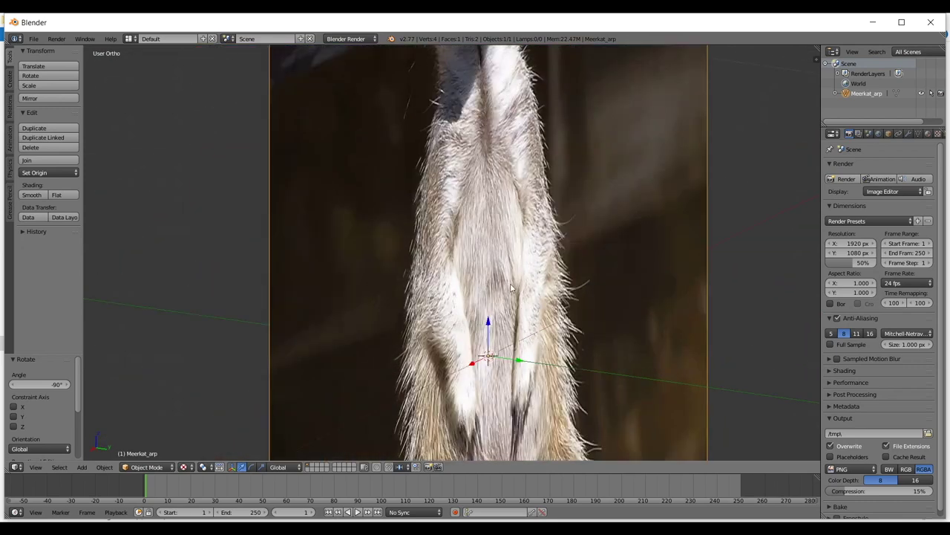
{"action": "middle_click_drag", "start_coordinate": [509, 285], "coordinate": [506, 226], "text": "shift"}
{"action": "scroll", "coordinate": [473, 308], "scroll_direction": "up", "scroll_amount": 4}
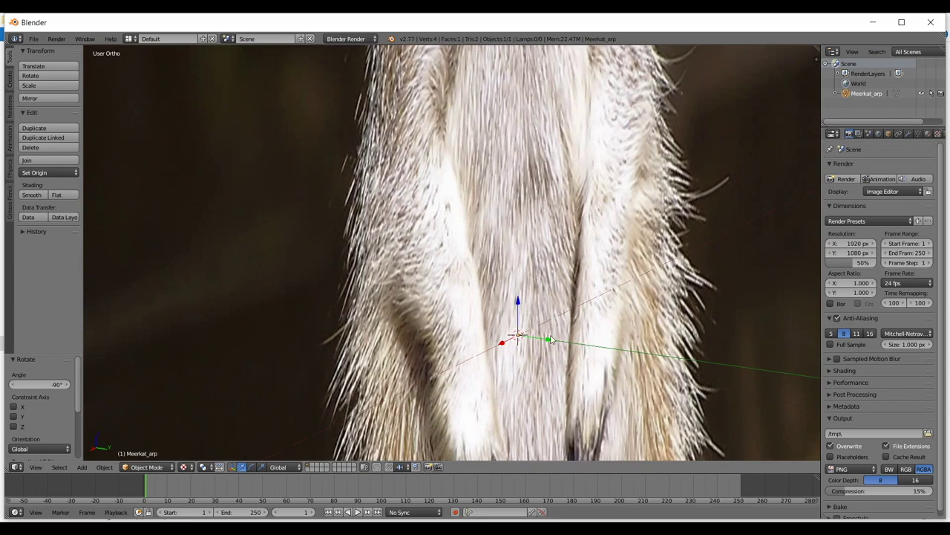
{"action": "scroll", "coordinate": [531, 251], "scroll_direction": "down", "scroll_amount": 3}
{"action": "middle_click_drag", "start_coordinate": [524, 253], "coordinate": [572, 297]}
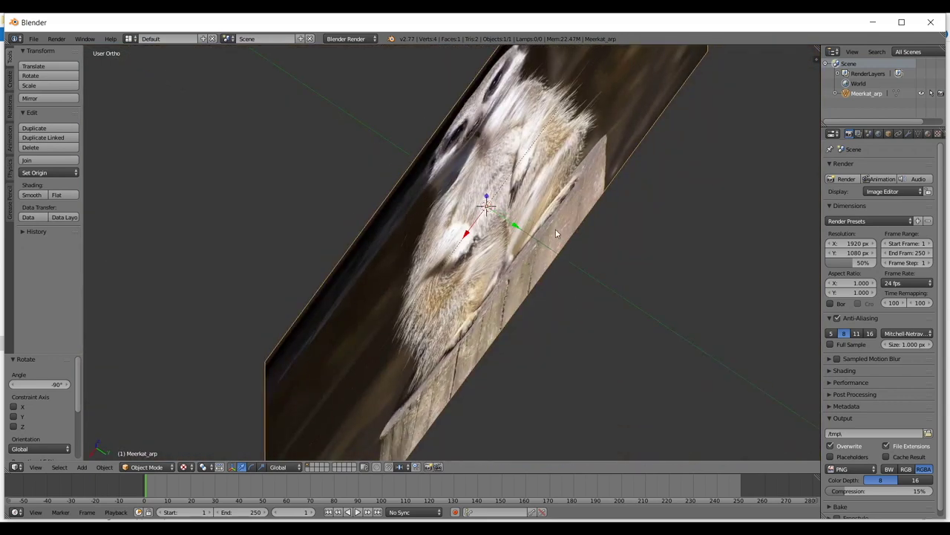
{"action": "middle_click_drag", "start_coordinate": [556, 229], "coordinate": [511, 238]}
{"action": "left_click_drag", "start_coordinate": [494, 216], "coordinate": [494, 212]}
{"action": "right_click", "coordinate": [494, 212]}
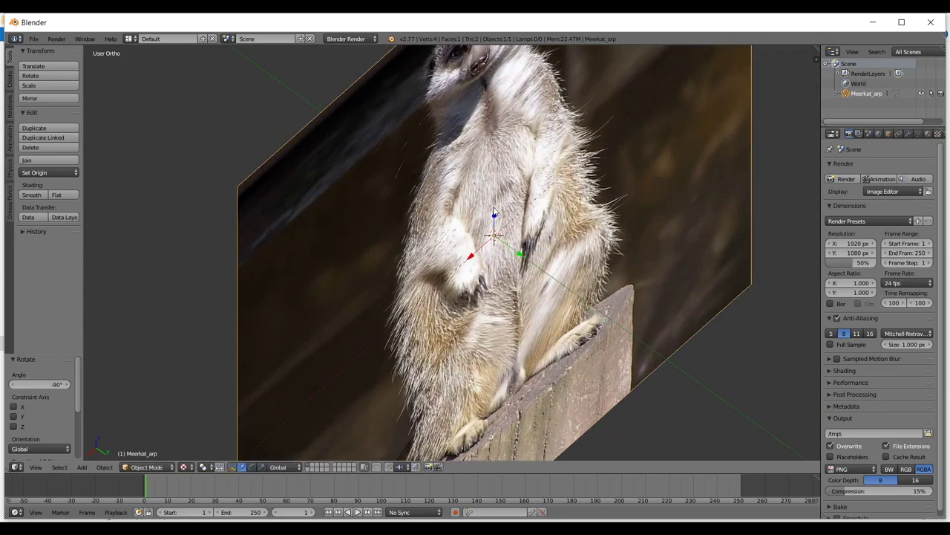
{"action": "left_click_drag", "start_coordinate": [520, 254], "coordinate": [548, 276]}
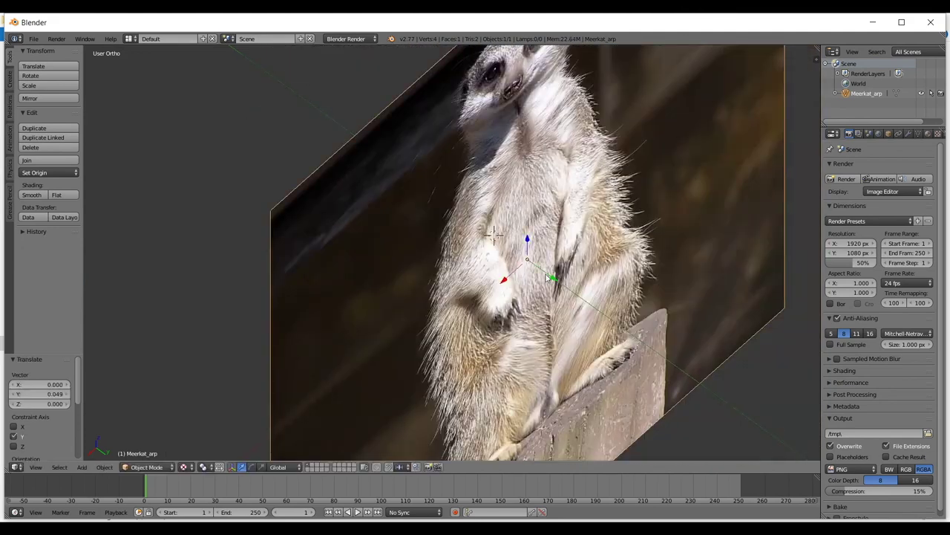
{"action": "key", "text": "ctrl+z"}
- Try to raise the Meerkat_arp plane about 0.157 along the Z axis and undo the move
{"action": "left_click_drag", "start_coordinate": [473, 256], "coordinate": [489, 131]}
{"action": "right_click", "coordinate": [477, 246]}
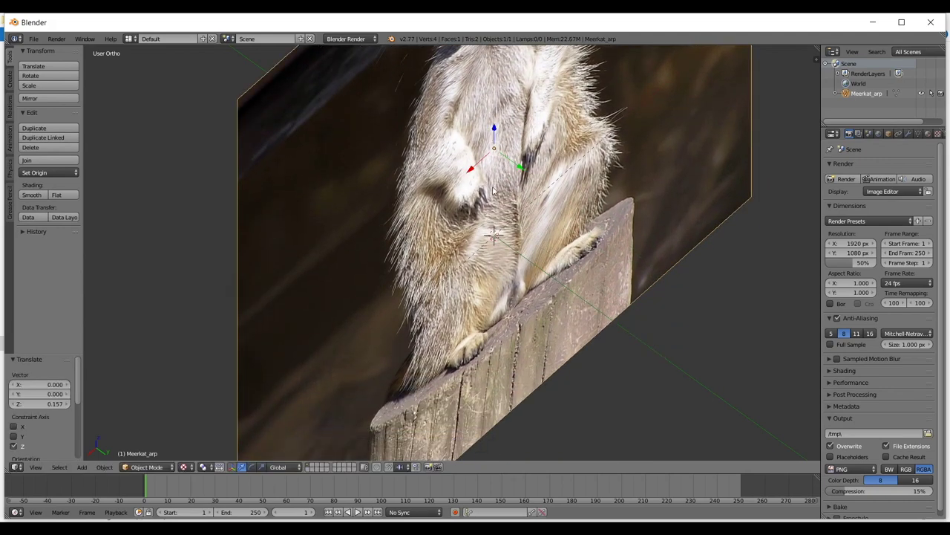
{"action": "scroll", "coordinate": [446, 148], "scroll_direction": "down", "scroll_amount": 1}
{"action": "middle_click_drag", "start_coordinate": [350, 183], "coordinate": [499, 169]}
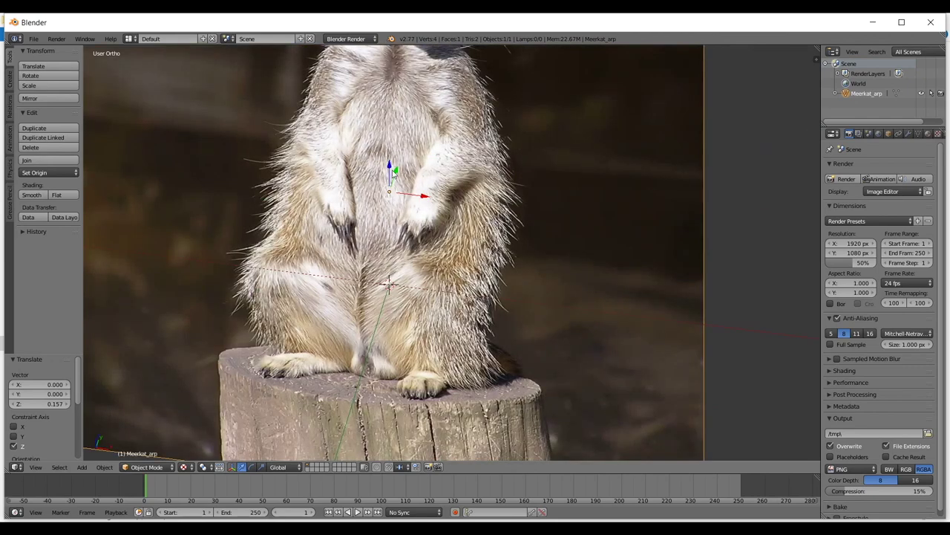
{"action": "scroll", "coordinate": [392, 169], "scroll_direction": "down", "scroll_amount": 3}
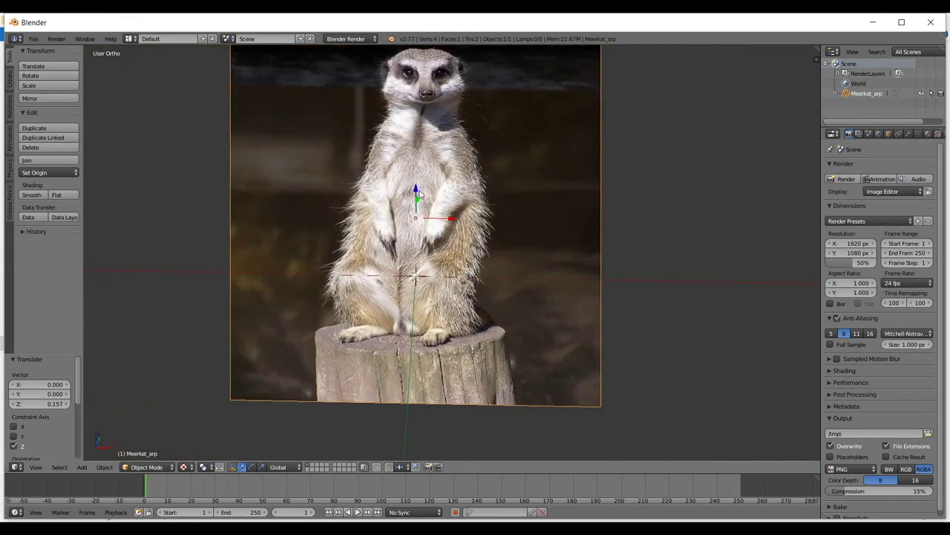
{"action": "scroll", "coordinate": [418, 192], "scroll_direction": "up", "scroll_amount": 1}
{"action": "key", "text": "ctrl+z"}
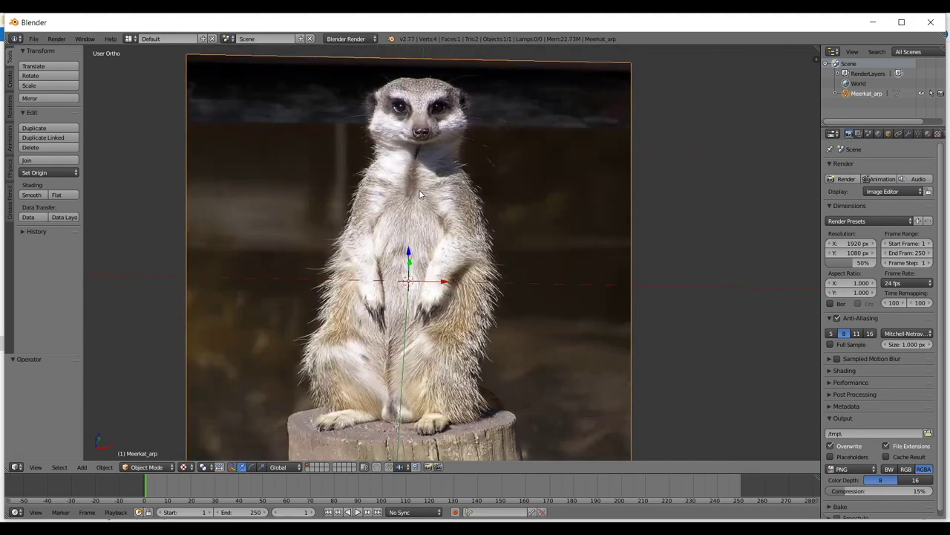
- Try to move the Meerkat_arp plane with the grab command constrained to the Z axis
{"action": "scroll", "coordinate": [419, 195], "scroll_direction": "up", "scroll_amount": 5}
{"action": "key", "text": "g"}
{"action": "key", "text": "z"}
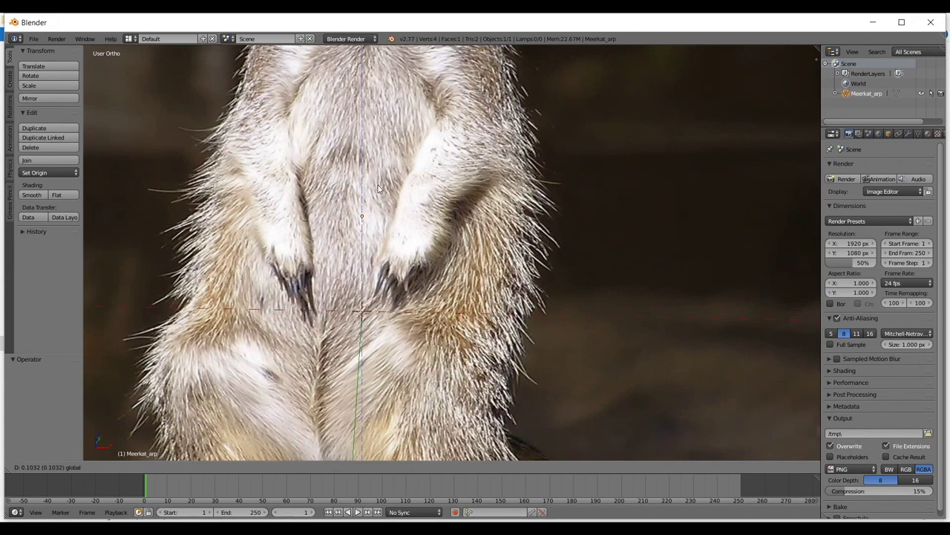
{"action": "left_click", "coordinate": [373, 156]}
{"action": "scroll", "coordinate": [372, 156], "scroll_direction": "down", "scroll_amount": 5}
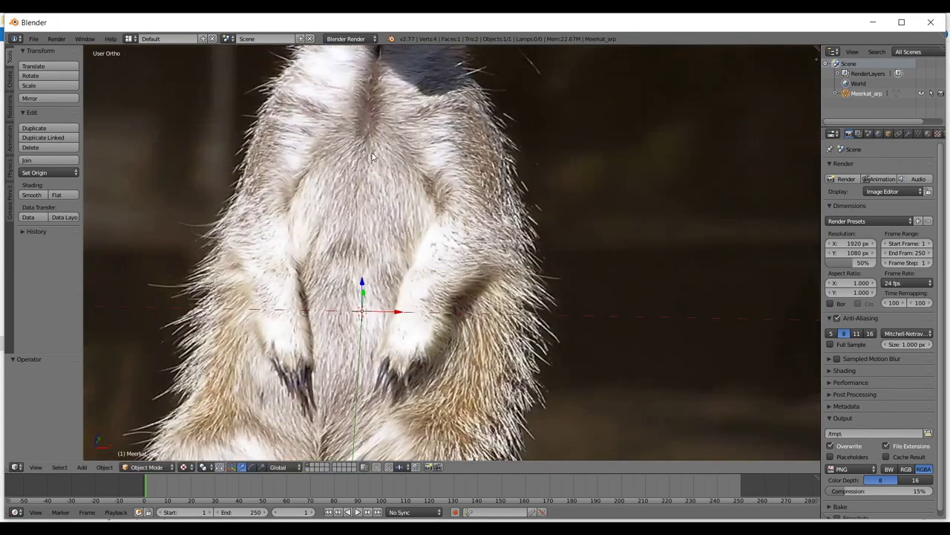
{"action": "middle_click_drag", "start_coordinate": [372, 156], "coordinate": [481, 163]}
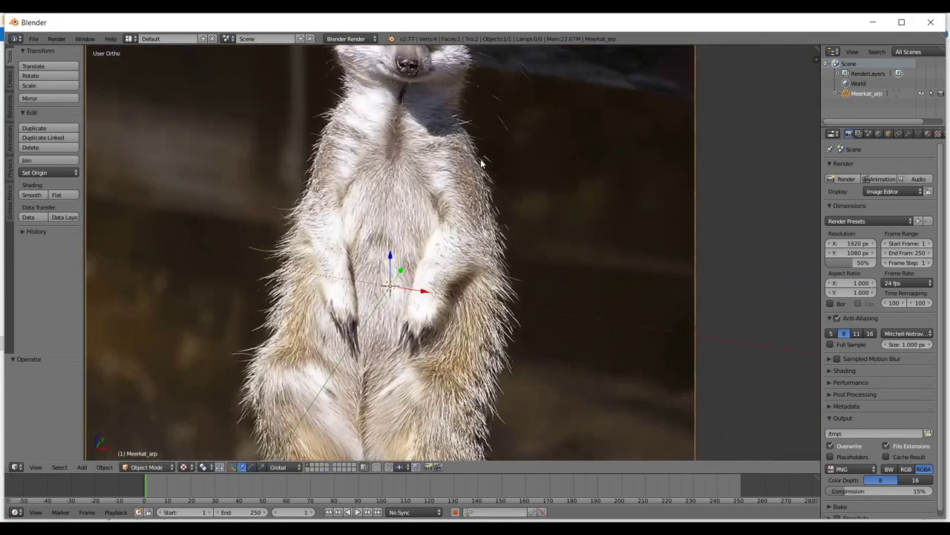
- Raise the Meerkat_arp plane about 0.056 along the Z axis in the front orthographic view
{"action": "key", "text": "KP_1"}
{"action": "scroll", "coordinate": [528, 230], "scroll_direction": "down", "scroll_amount": 5}
{"action": "middle_click_drag", "start_coordinate": [501, 292], "coordinate": [517, 234], "text": "shift"}
{"action": "middle_click_drag", "start_coordinate": [508, 178], "coordinate": [503, 240], "text": "shift"}
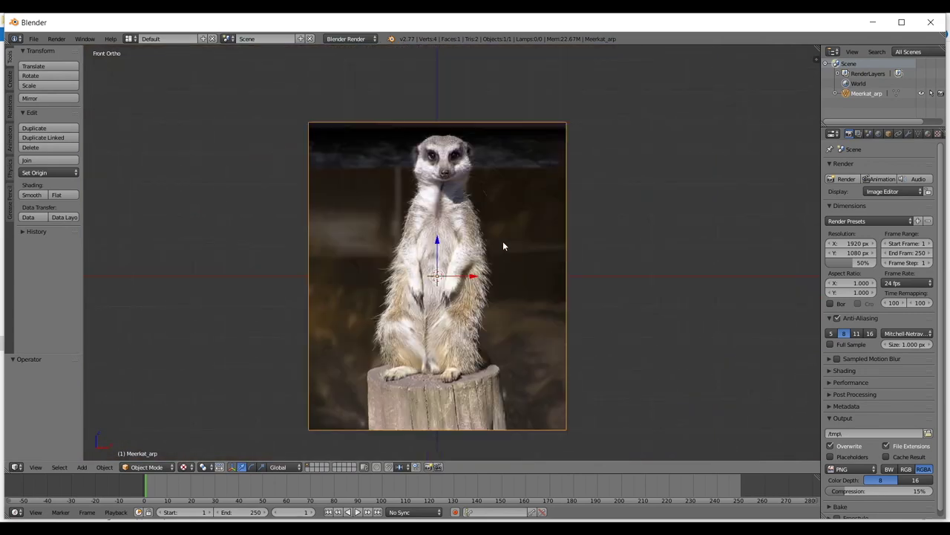
{"action": "scroll", "coordinate": [470, 238], "scroll_direction": "up", "scroll_amount": 1}
{"action": "scroll", "coordinate": [467, 230], "scroll_direction": "up", "scroll_amount": 1, "text": "shift"}
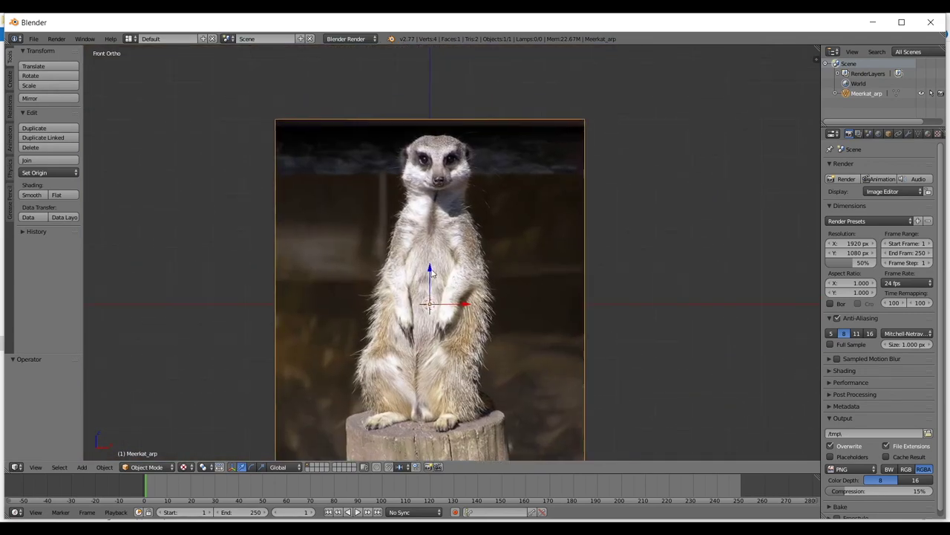
{"action": "left_click_drag", "start_coordinate": [431, 271], "coordinate": [417, 119]}
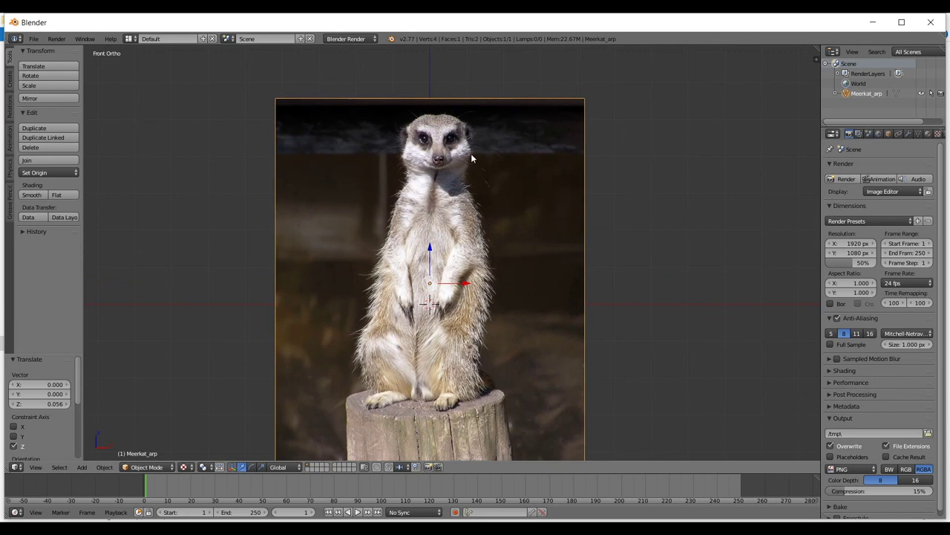
- Deselect the Meerkat_arp plane and switch to the right orthographic view
{"action": "middle_click_drag", "start_coordinate": [473, 158], "coordinate": [475, 223], "text": "shift"}
{"action": "scroll", "coordinate": [477, 251], "scroll_direction": "up", "scroll_amount": 4}
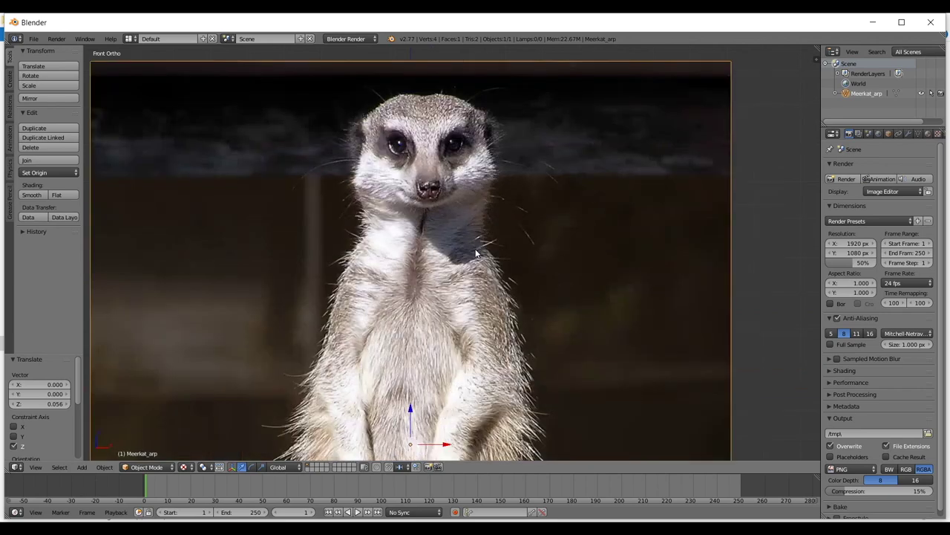
{"action": "scroll", "coordinate": [469, 221], "scroll_direction": "down", "scroll_amount": 2}
{"action": "key", "text": "a"}
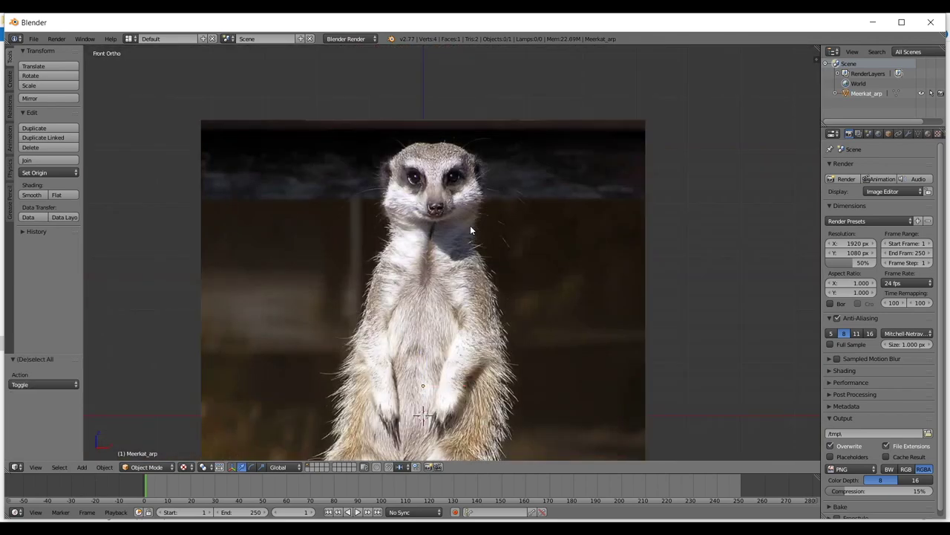
{"action": "scroll", "coordinate": [470, 225], "scroll_direction": "down", "scroll_amount": 3}
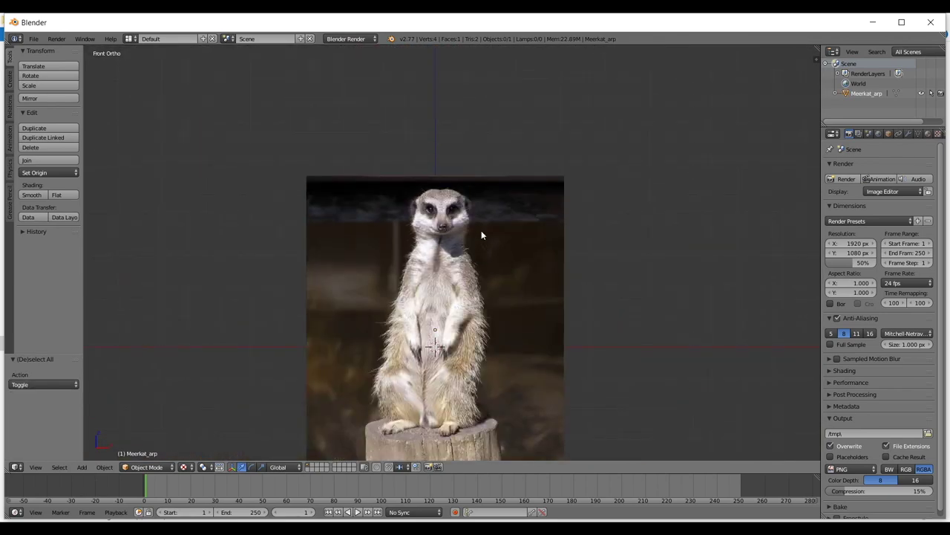
{"action": "key", "text": "KP_3"}
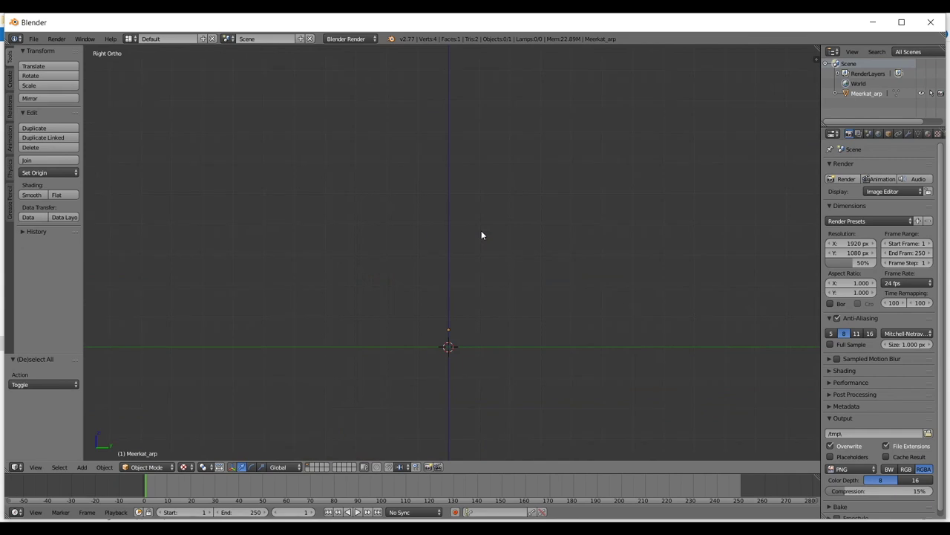
- Import profile-of-a-meerkat.jpg as an image plane for the side reference
{"action": "key", "text": "shift+a"}
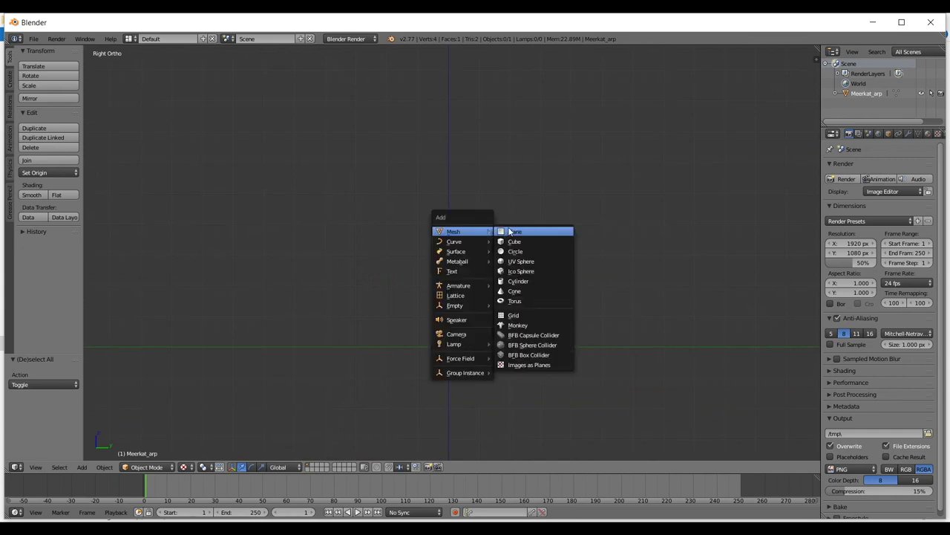
{"action": "left_click", "coordinate": [520, 365]}
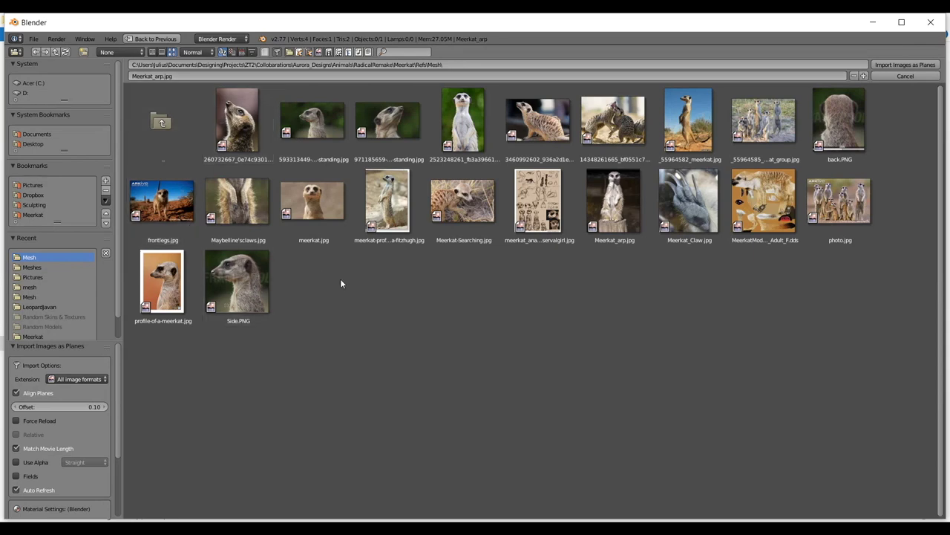
{"action": "left_click", "coordinate": [146, 282]}
{"action": "double_click", "coordinate": [145, 282]}
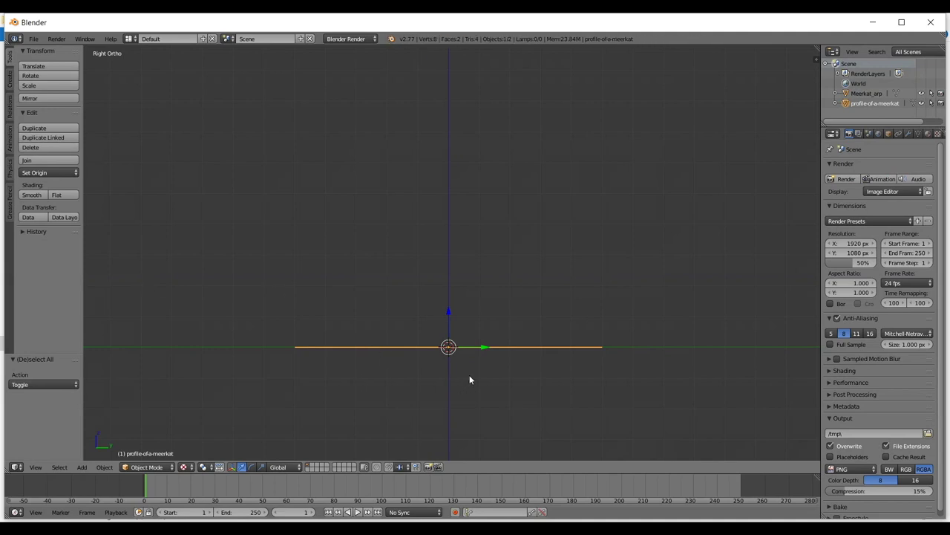
{"action": "key", "text": "r"}
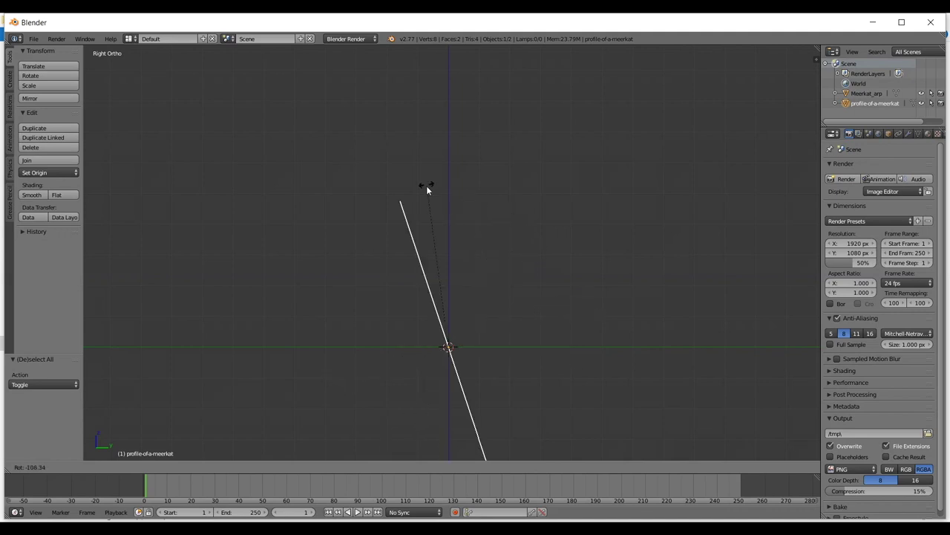
{"action": "key", "text": "Escape"}
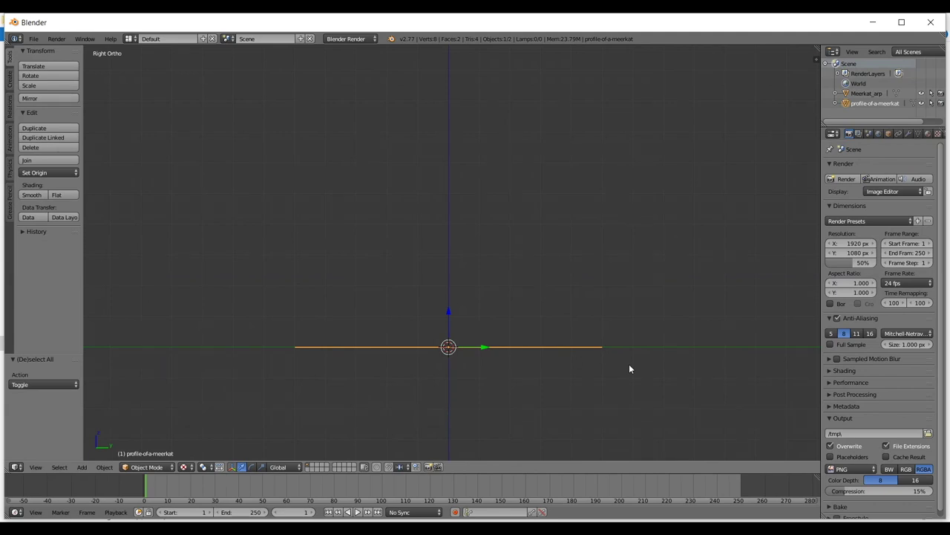
{"action": "key", "text": "r"}
{"action": "key", "text": "r"}
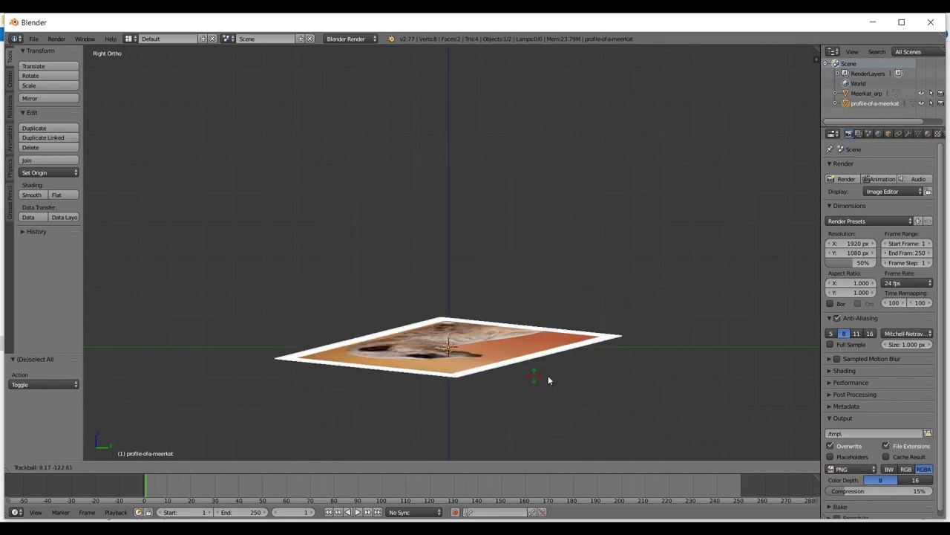
{"action": "right_click", "coordinate": [549, 295]}
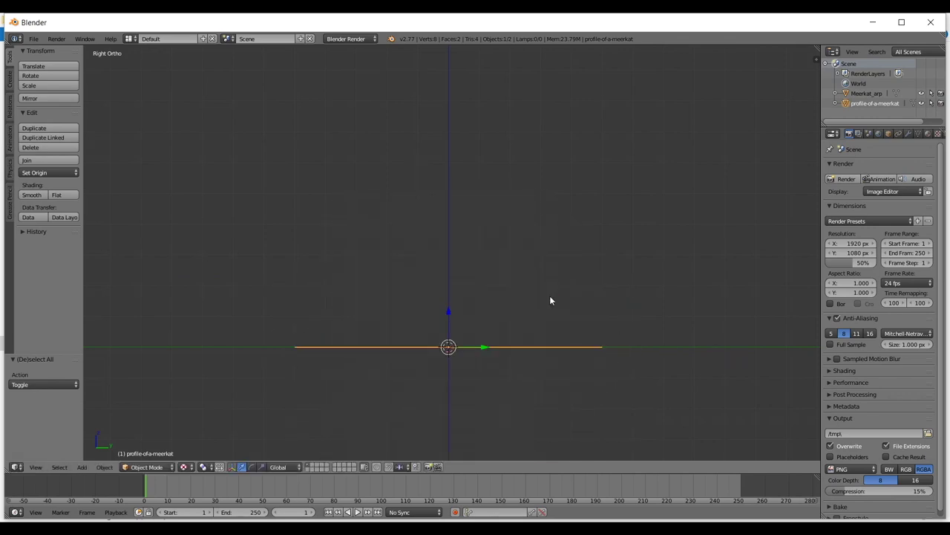
{"action": "key", "text": "r"}
{"action": "key", "text": "r"}
{"action": "type", "text": "90"}
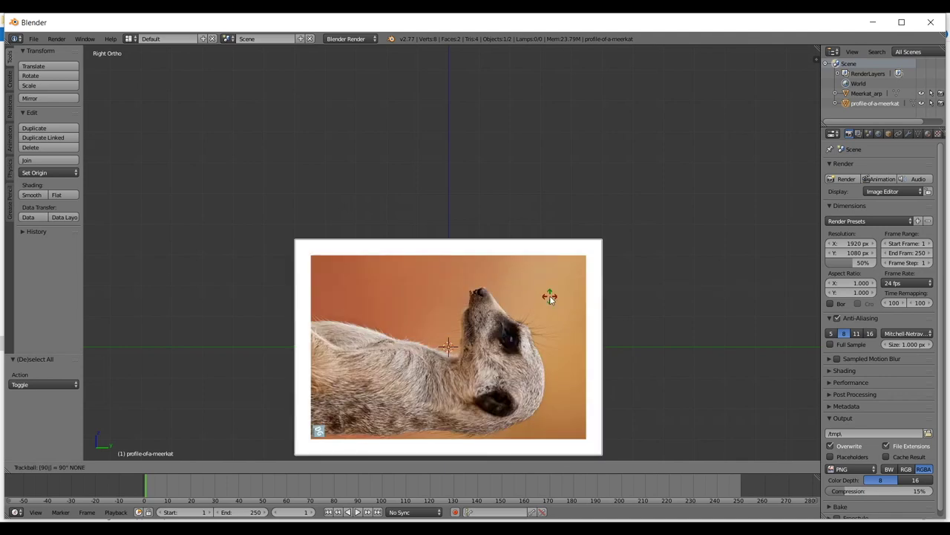
{"action": "right_click", "coordinate": [550, 295]}
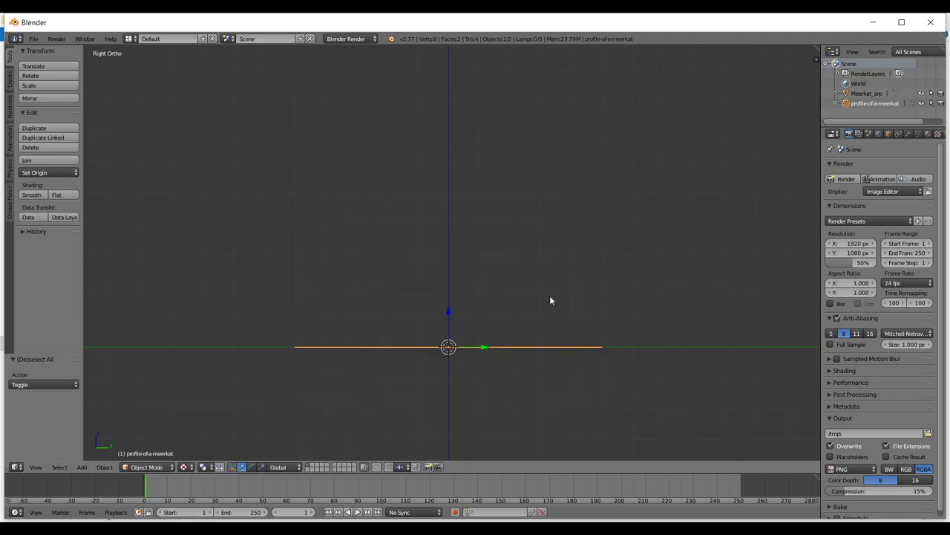
- Rotate the profile-of-a-meerkat plane 90° with a trackball rotation in the right orthographic view so the image faces the side
{"action": "key", "text": "KP_1"}
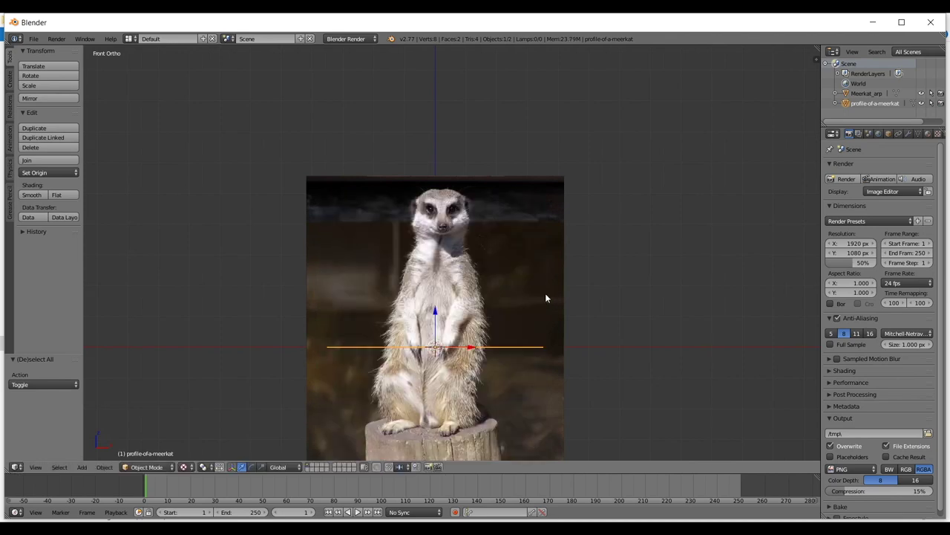
{"action": "key", "text": "KP_3"}
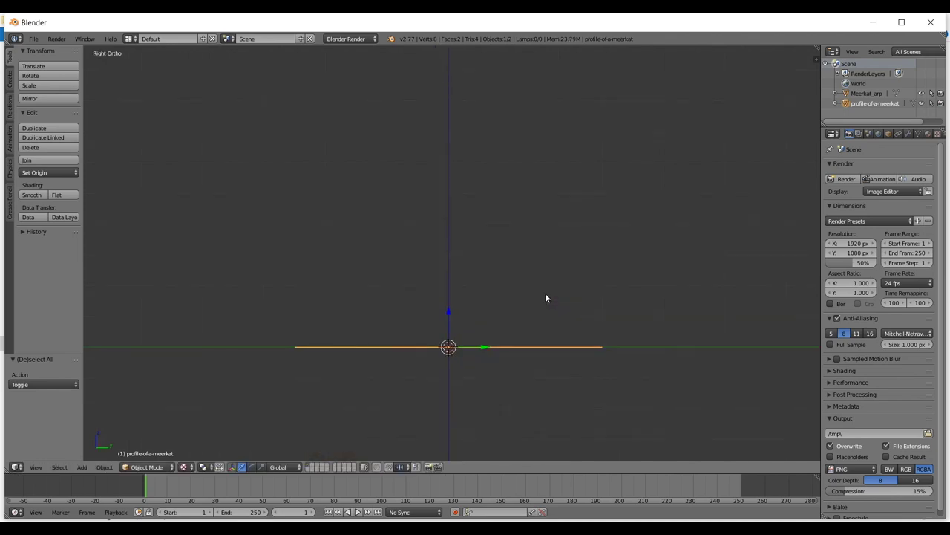
{"action": "key", "text": "r"}
{"action": "key", "text": "r"}
{"action": "type", "text": "90"}
{"action": "key", "text": "Return"}
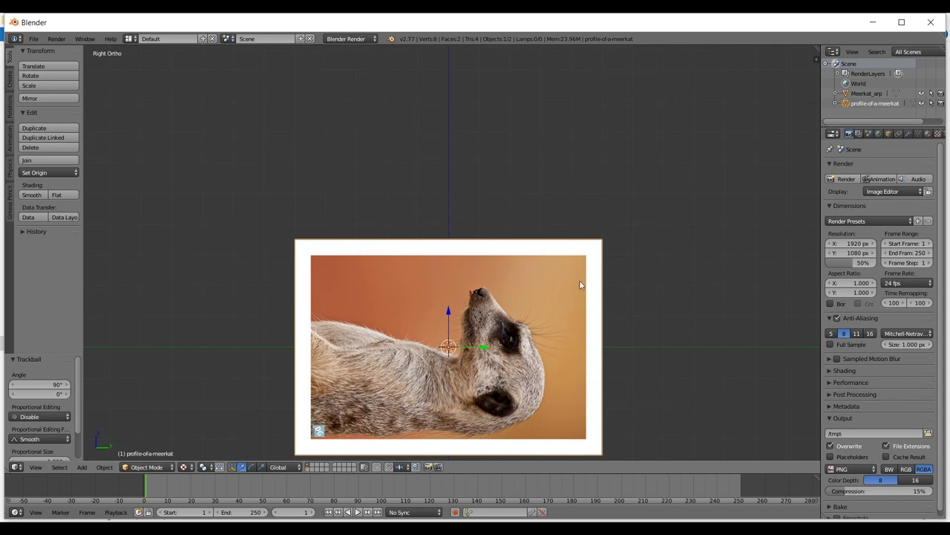
- Rotate the profile-of-a-meerkat plane -90° in the right view to stand the meerkat upright
{"action": "type", "text": "r"}
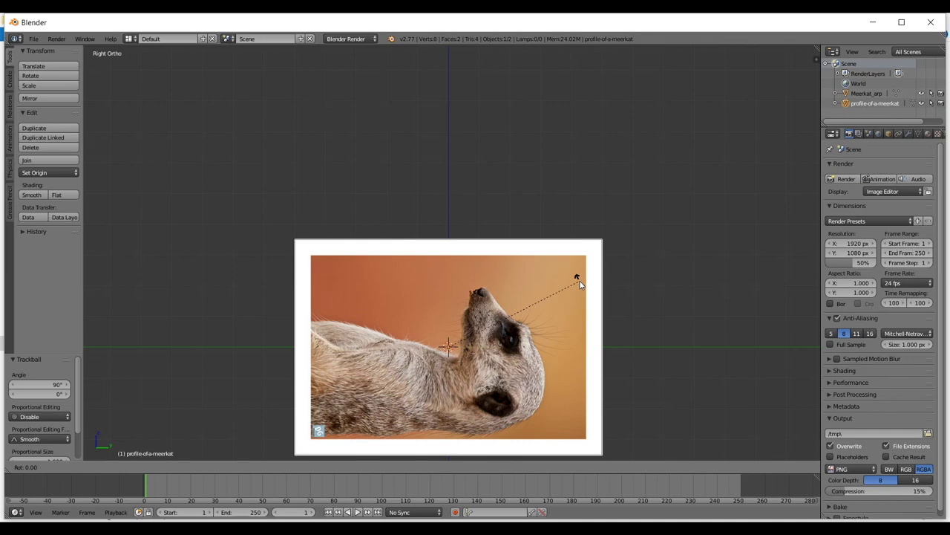
{"action": "type", "text": "-90"}
{"action": "key", "text": "Return"}
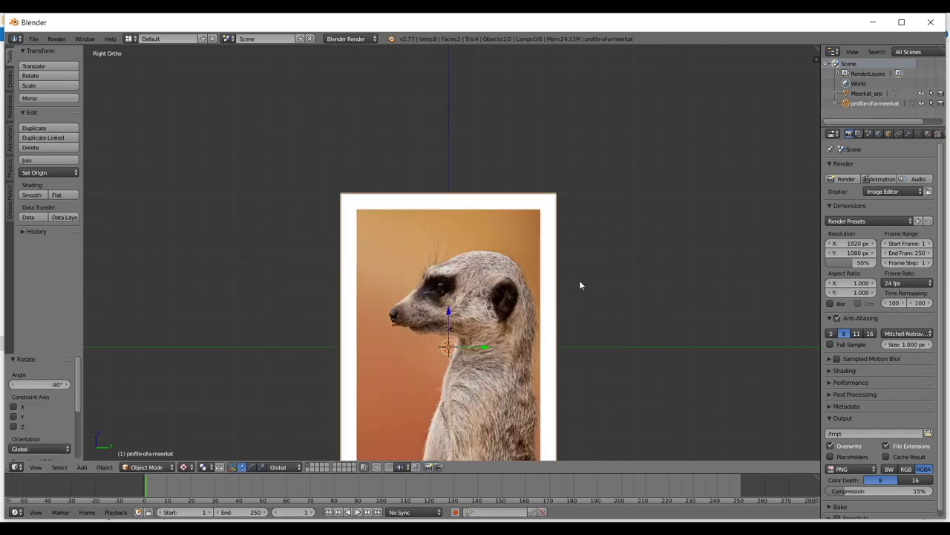
- Move the profile-of-a-meerkat plane about 0.071 along Y and 0.325 along Z in the right orthographic view
{"action": "scroll", "coordinate": [463, 226], "scroll_direction": "up", "scroll_amount": 4}
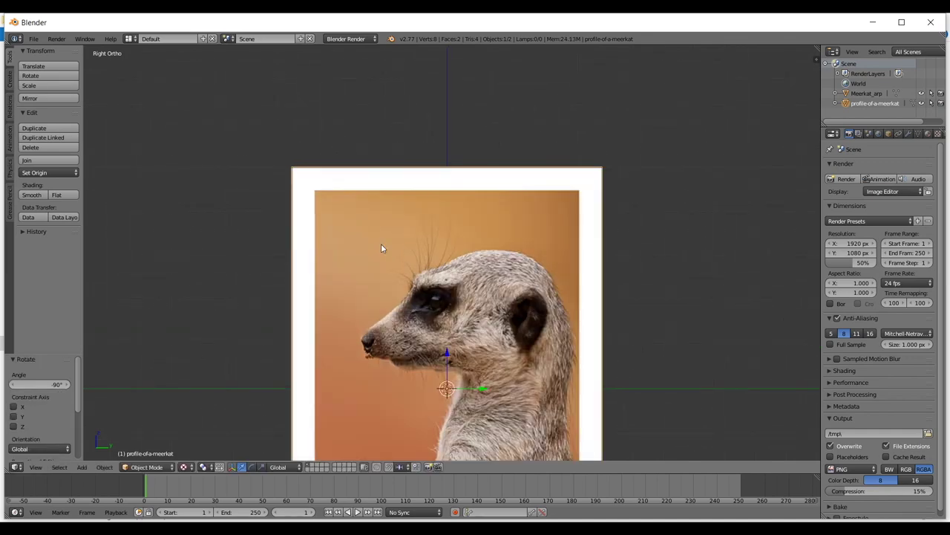
{"action": "middle_click_drag", "start_coordinate": [440, 221], "coordinate": [392, 265]}
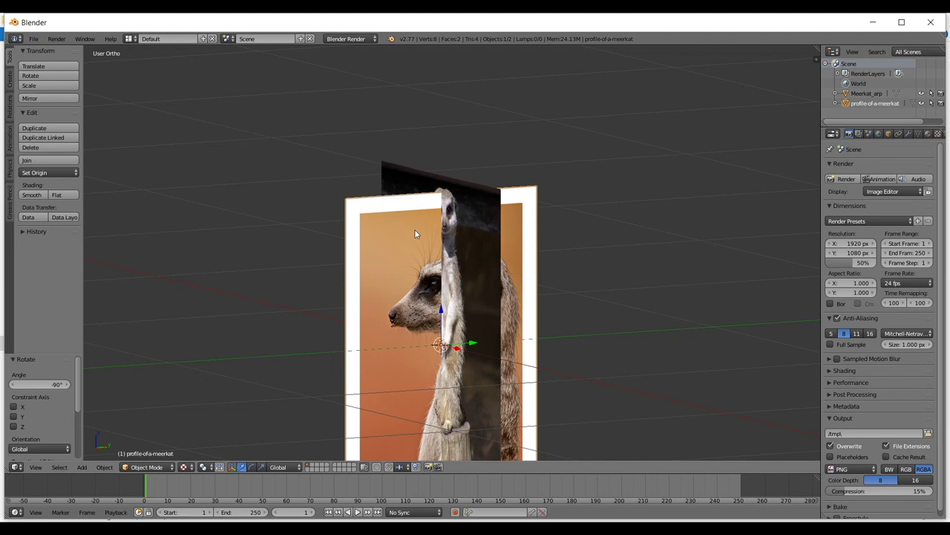
{"action": "key", "text": "KP_3"}
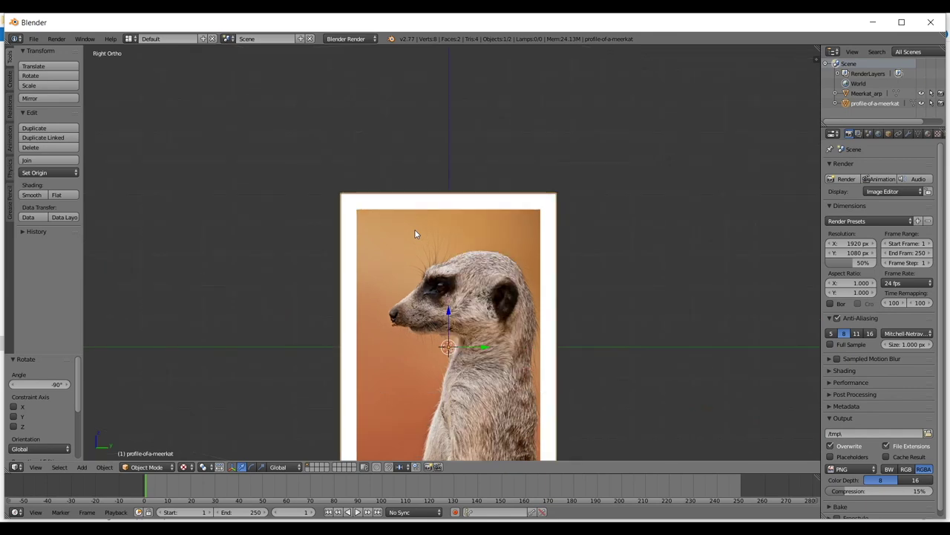
{"action": "key", "text": "KP_1"}
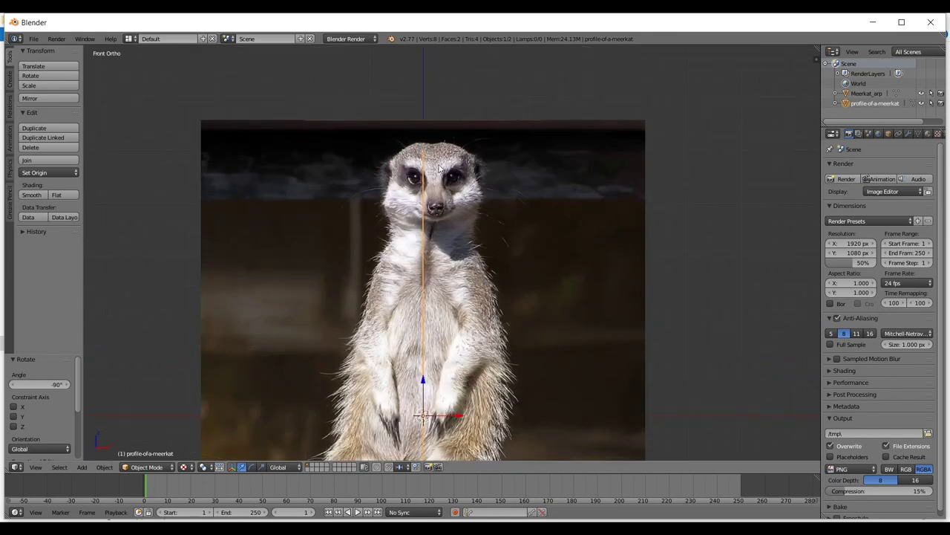
{"action": "scroll", "coordinate": [438, 171], "scroll_direction": "down", "scroll_amount": 1}
{"action": "key", "text": "KP_3"}
{"action": "scroll", "coordinate": [457, 177], "scroll_direction": "down", "scroll_amount": 2}
{"action": "key", "text": "g"}
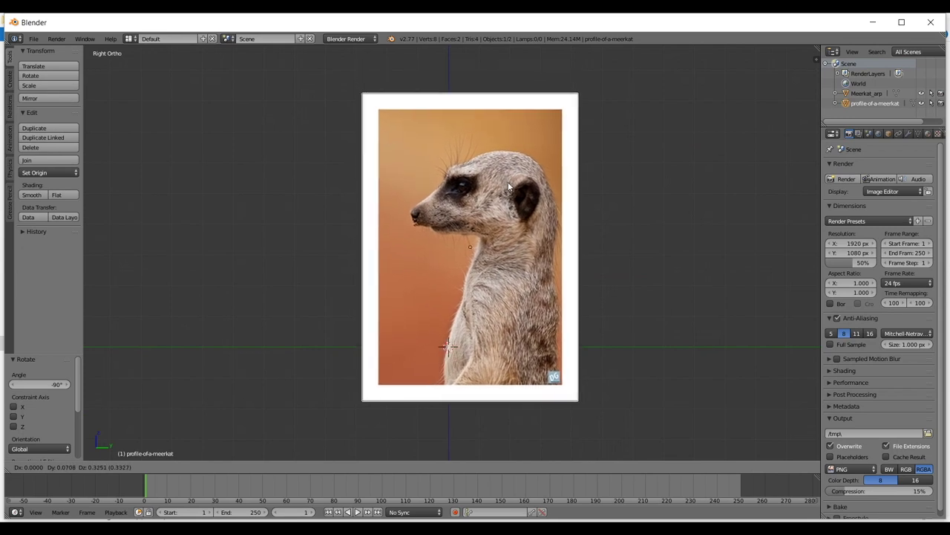
{"action": "left_click", "coordinate": [508, 185]}
- Scale the profile-of-a-meerkat plane down by about 0.647 and again by about 0.807 to match the front photo's head size
{"action": "middle_click_drag", "start_coordinate": [508, 186], "coordinate": [459, 129]}
{"action": "middle_click_drag", "start_coordinate": [473, 250], "coordinate": [470, 87]}
{"action": "middle_click_drag", "start_coordinate": [435, 299], "coordinate": [469, 224]}
{"action": "scroll", "coordinate": [484, 208], "scroll_direction": "up", "scroll_amount": 4}
{"action": "scroll", "coordinate": [469, 224], "scroll_direction": "up", "scroll_amount": 3}
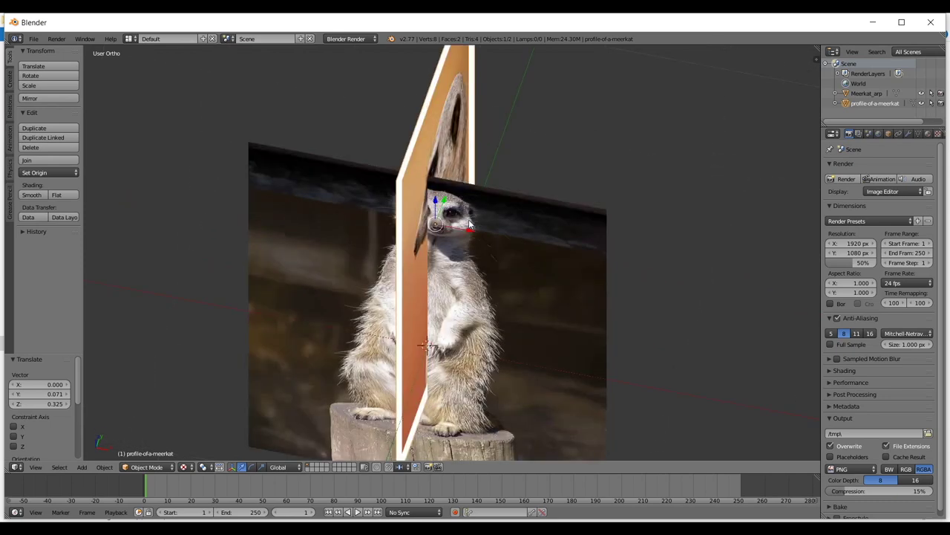
{"action": "key", "text": "KP_3"}
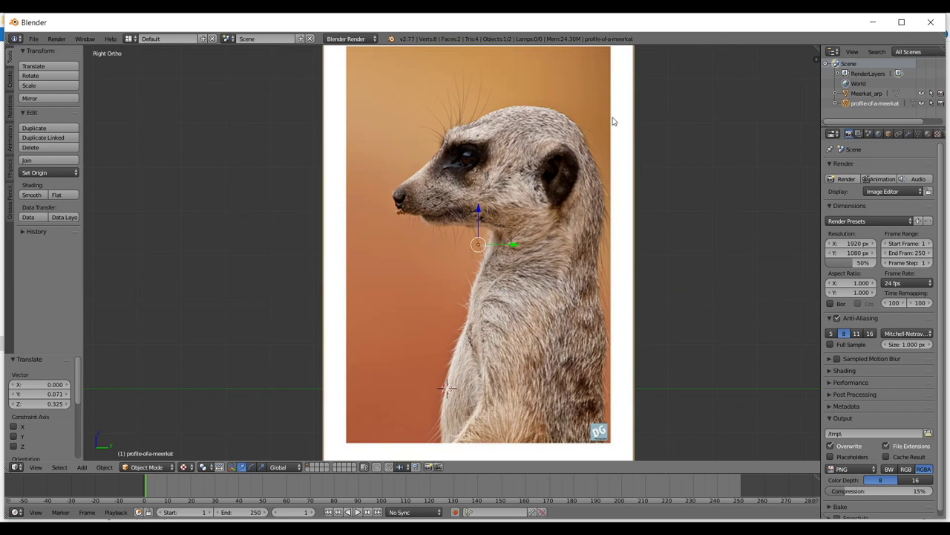
{"action": "key", "text": "s"}
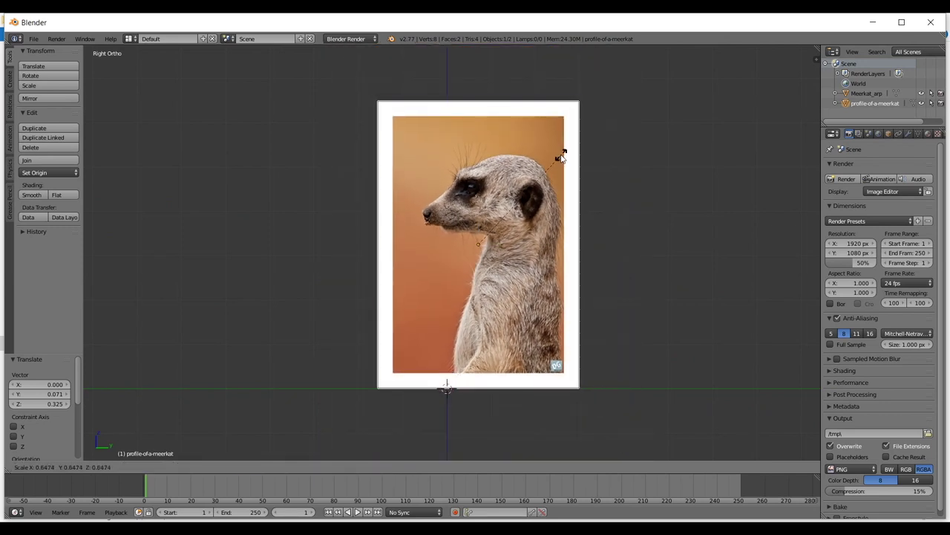
{"action": "left_click", "coordinate": [562, 156]}
{"action": "middle_click_drag", "start_coordinate": [473, 184], "coordinate": [503, 191]}
{"action": "key", "text": "s"}
{"action": "left_click", "coordinate": [571, 190]}
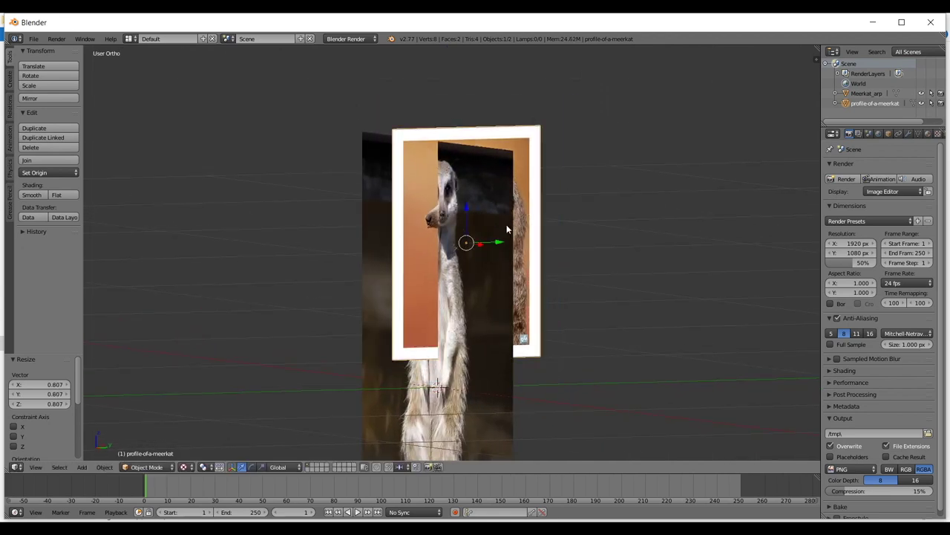
- Move the profile-of-a-meerkat plane about -0.115 along the Y axis to line its head up with the front photo
{"action": "key", "text": "g"}
{"action": "key", "text": "y"}
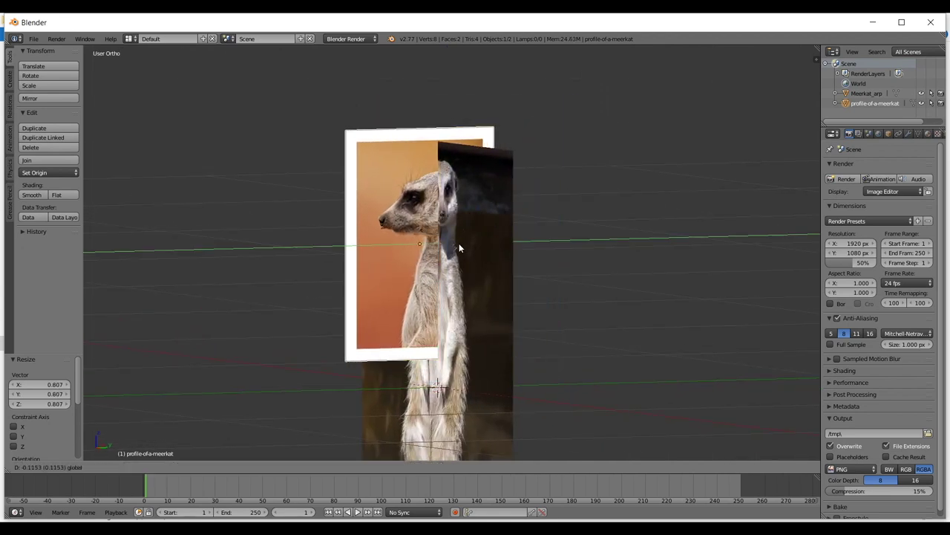
{"action": "left_click", "coordinate": [459, 243]}
- Raise the profile-of-a-meerkat plane about 0.024 along the Z axis to align the head heights of both photos
{"action": "scroll", "coordinate": [454, 243], "scroll_direction": "up", "scroll_amount": 2}
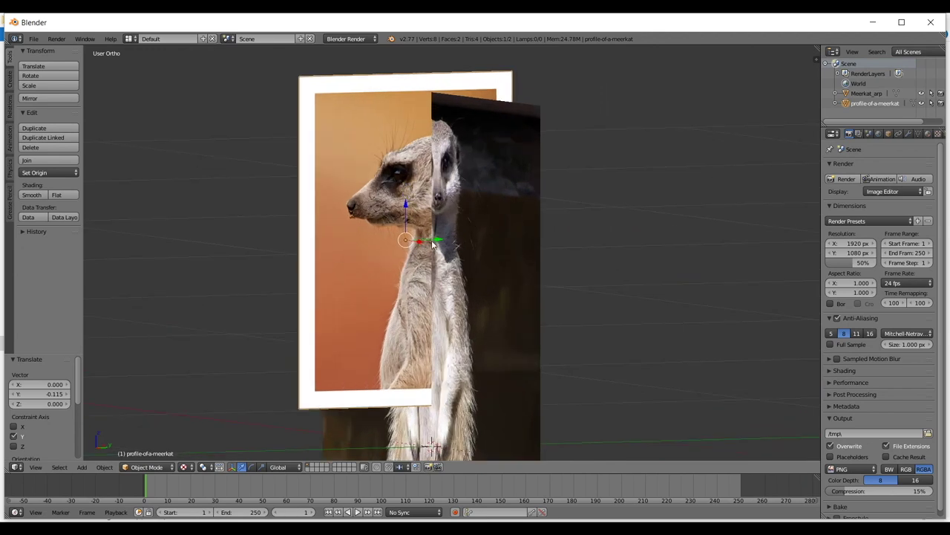
{"action": "scroll", "coordinate": [406, 196], "scroll_direction": "up", "scroll_amount": 1}
{"action": "key", "text": "g"}
{"action": "key", "text": "y"}
{"action": "key", "text": "z"}
{"action": "left_click", "coordinate": [394, 192]}
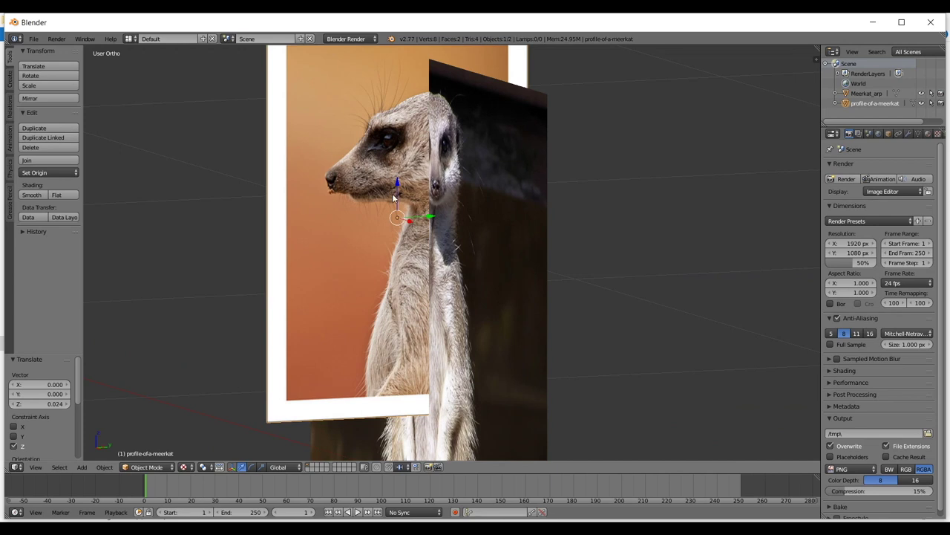
- Select the Meerkat_arp plane and check how it lines up with the profile plane from the front and at an angle
{"action": "scroll", "coordinate": [406, 199], "scroll_direction": "down", "scroll_amount": 2}
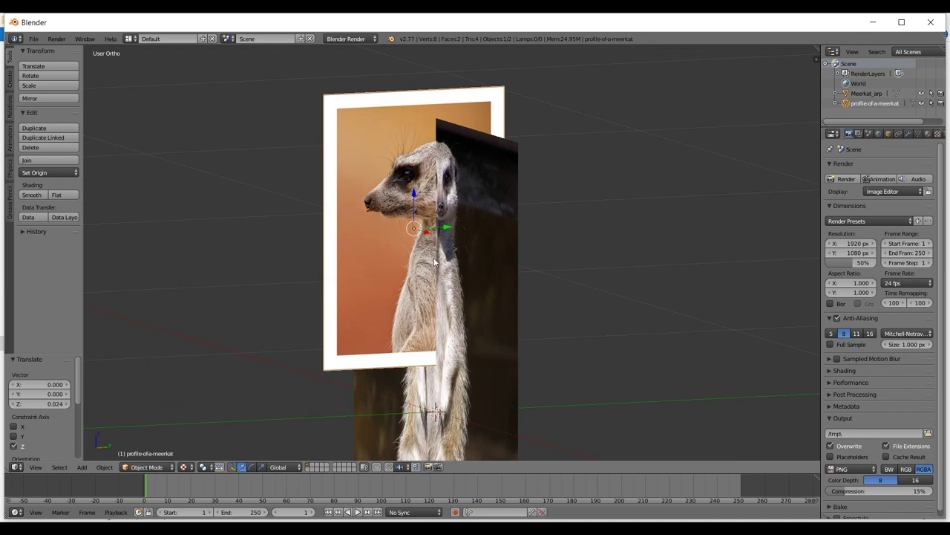
{"action": "right_click", "coordinate": [457, 146]}
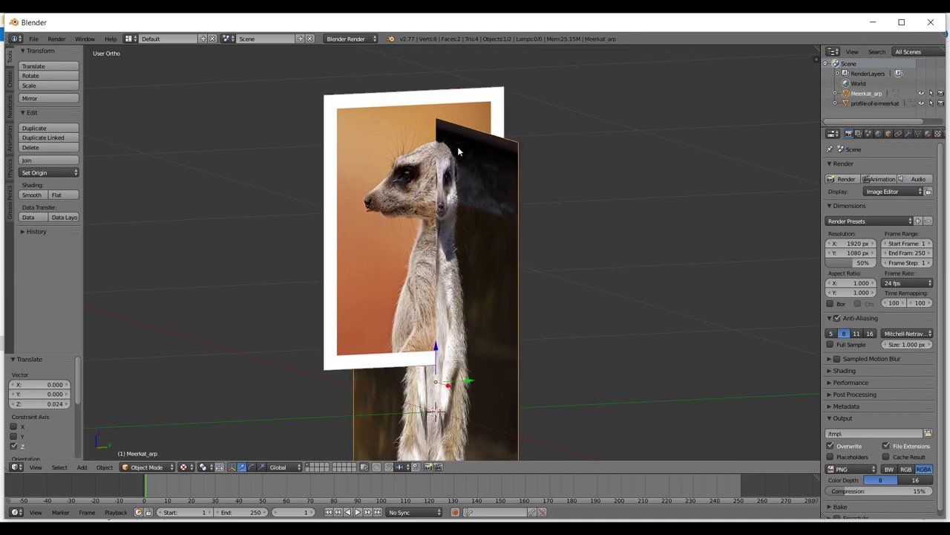
{"action": "key", "text": "KP_1"}
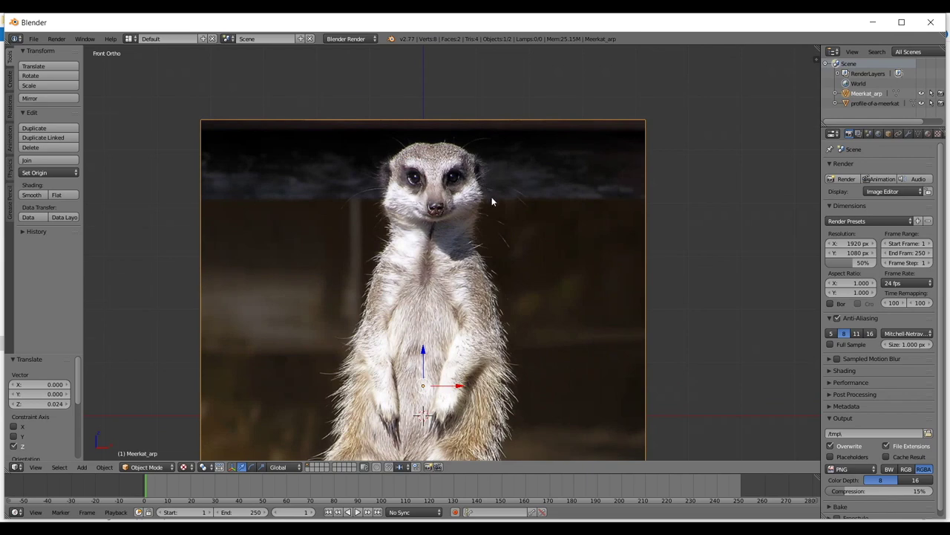
{"action": "middle_click_drag", "start_coordinate": [493, 200], "coordinate": [407, 202]}
{"action": "right_click", "coordinate": [364, 143]}
{"action": "middle_click_drag", "start_coordinate": [438, 98], "coordinate": [528, 182]}
{"action": "right_click", "coordinate": [528, 183]}
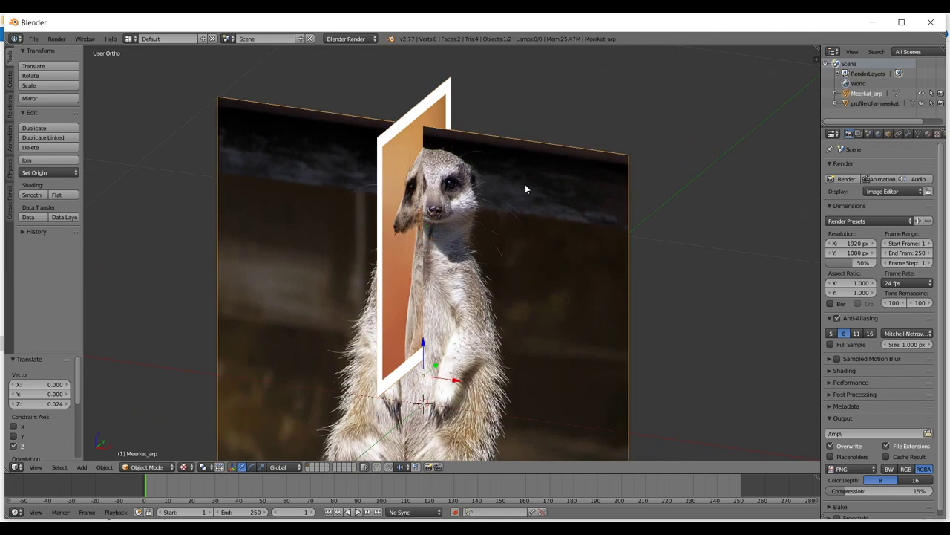
- Examine the meerkat's face in the front orthographic view for its centring on the vertical axis
{"action": "key", "text": "KP_1"}
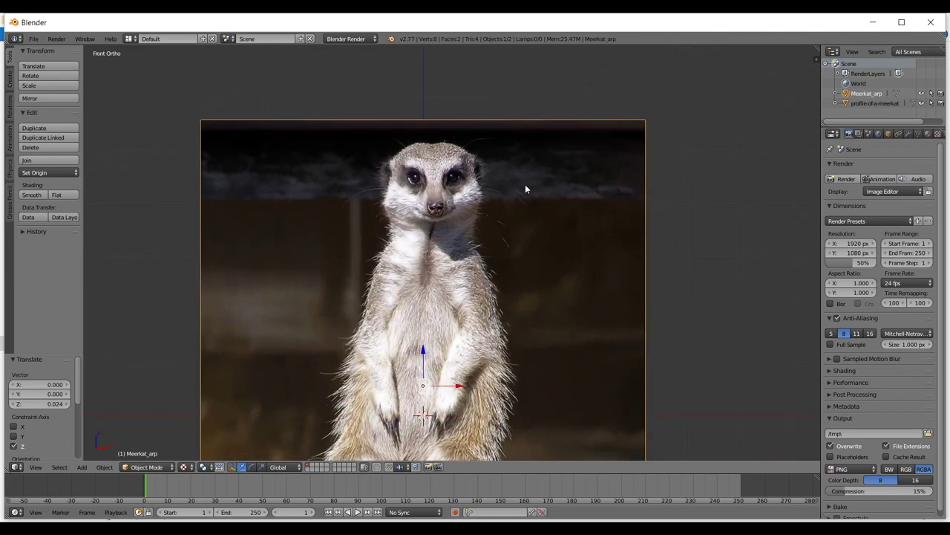
{"action": "scroll", "coordinate": [525, 190], "scroll_direction": "down", "scroll_amount": 2}
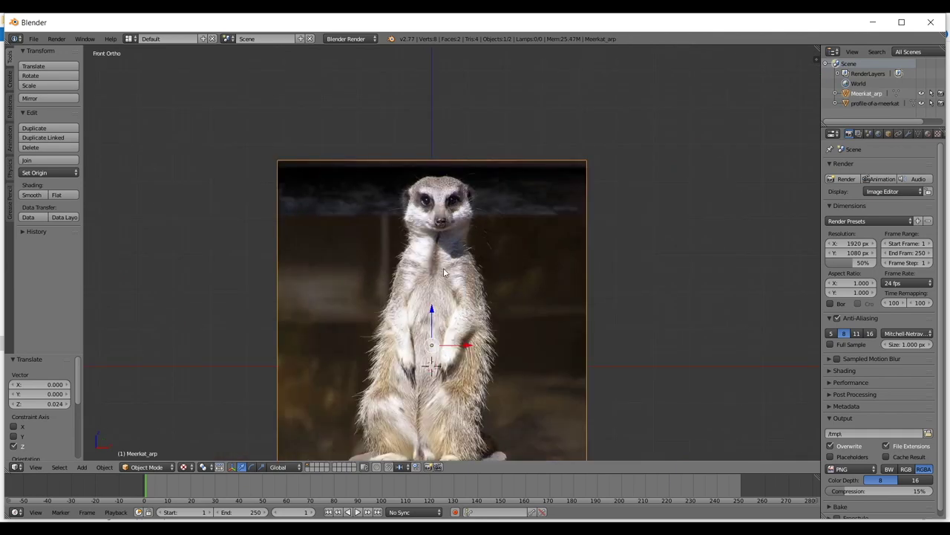
{"action": "scroll", "coordinate": [428, 169], "scroll_direction": "up", "scroll_amount": 6}
{"action": "middle_click_drag", "start_coordinate": [460, 173], "coordinate": [512, 315], "text": "shift"}
{"action": "scroll", "coordinate": [511, 308], "scroll_direction": "up", "scroll_amount": 4}
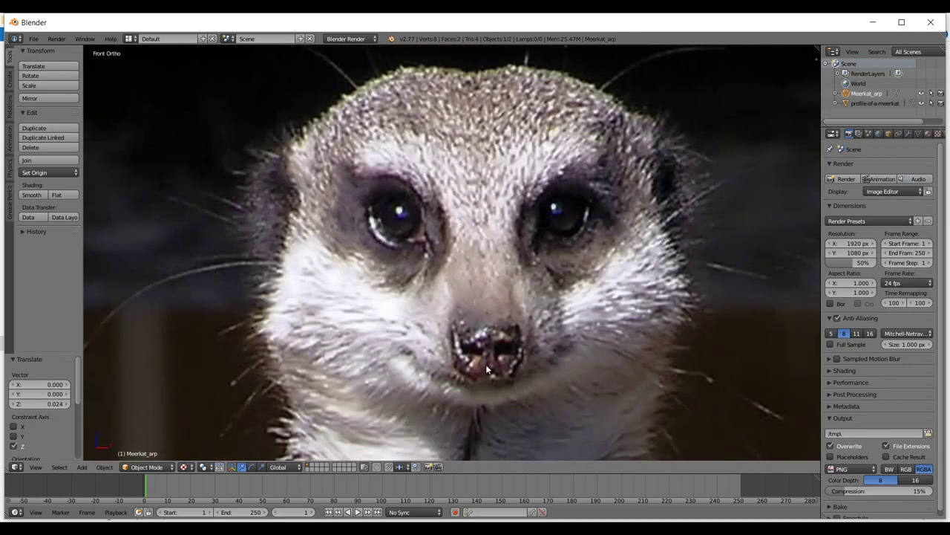
{"action": "scroll", "coordinate": [579, 281], "scroll_direction": "down", "scroll_amount": 6}
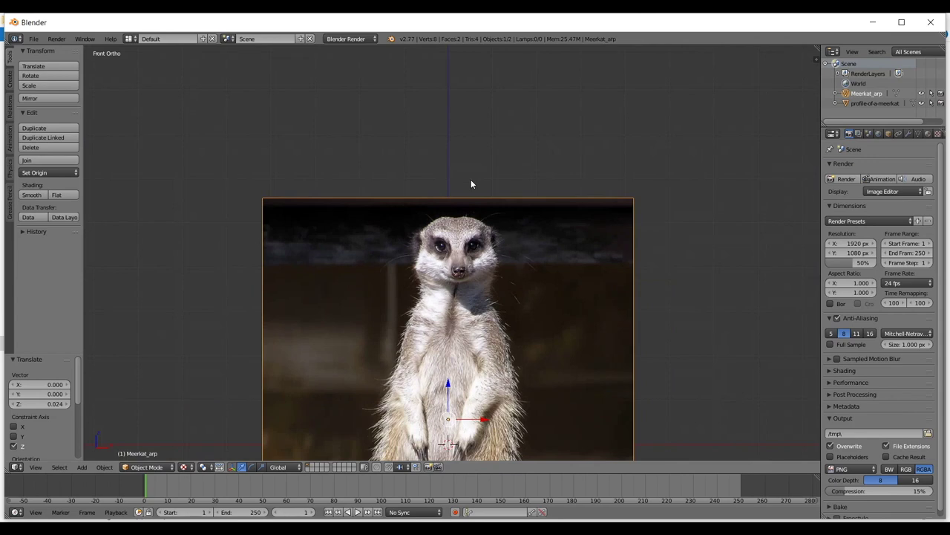
{"action": "scroll", "coordinate": [454, 148], "scroll_direction": "up", "scroll_amount": 4}
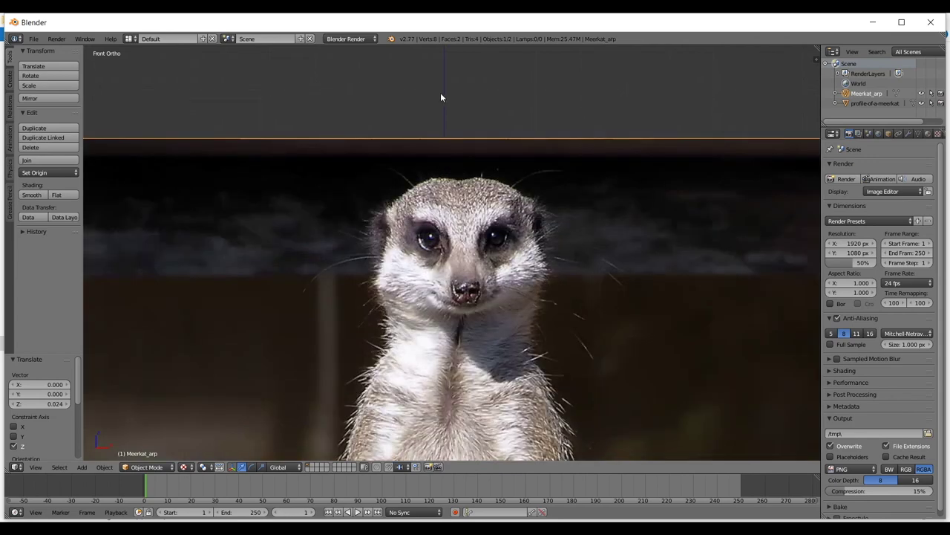
{"action": "scroll", "coordinate": [446, 130], "scroll_direction": "down", "scroll_amount": 2}
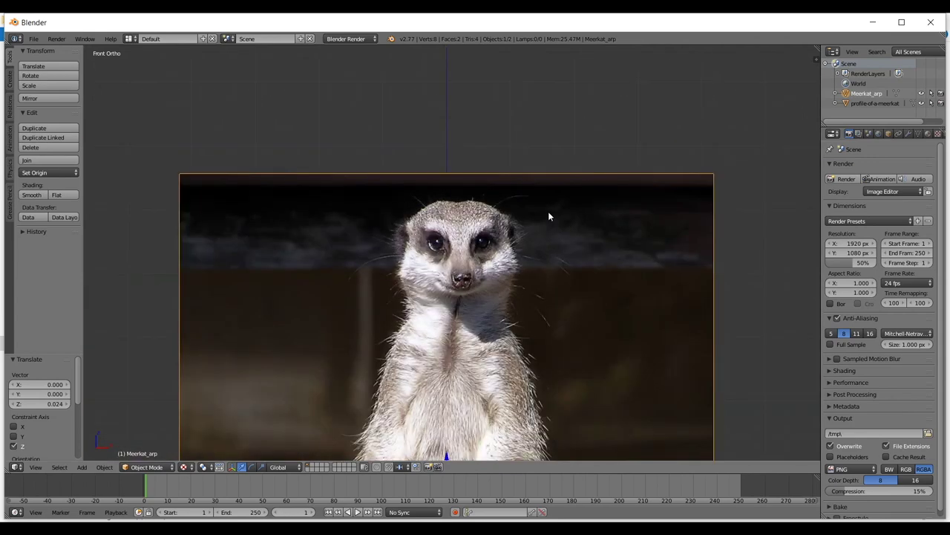
{"action": "middle_click_drag", "start_coordinate": [548, 211], "coordinate": [544, 172], "text": "shift"}
{"action": "scroll", "coordinate": [542, 171], "scroll_direction": "down", "scroll_amount": 4}
{"action": "scroll", "coordinate": [579, 169], "scroll_direction": "up", "scroll_amount": 1}
- Move the Meerkat_arp plane about -0.021 along the X axis so its face is centred on the profile plane
{"action": "middle_click_drag", "start_coordinate": [728, 113], "coordinate": [647, 151]}
{"action": "scroll", "coordinate": [631, 171], "scroll_direction": "up", "scroll_amount": 3}
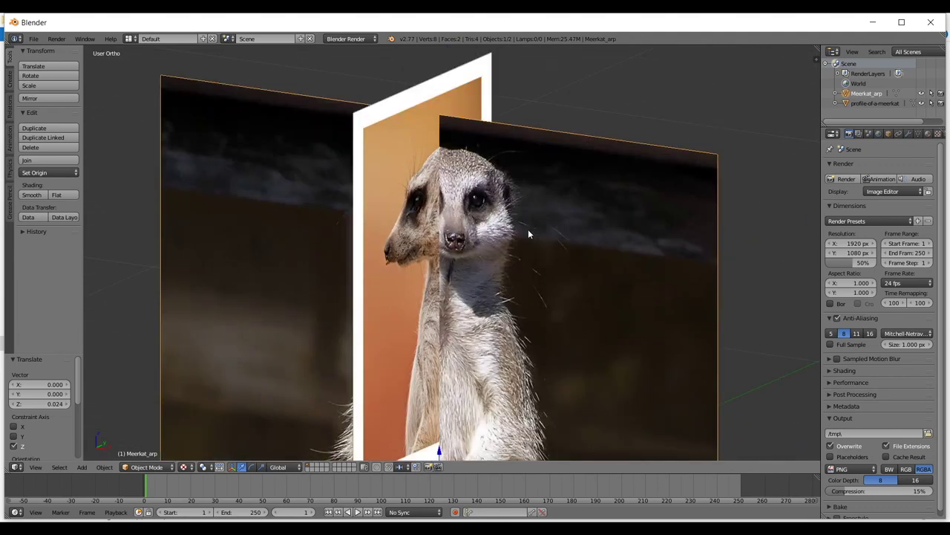
{"action": "scroll", "coordinate": [528, 231], "scroll_direction": "down", "scroll_amount": 1}
{"action": "middle_click_drag", "start_coordinate": [570, 319], "coordinate": [600, 191], "text": "shift"}
{"action": "left_click_drag", "start_coordinate": [503, 324], "coordinate": [501, 322]}
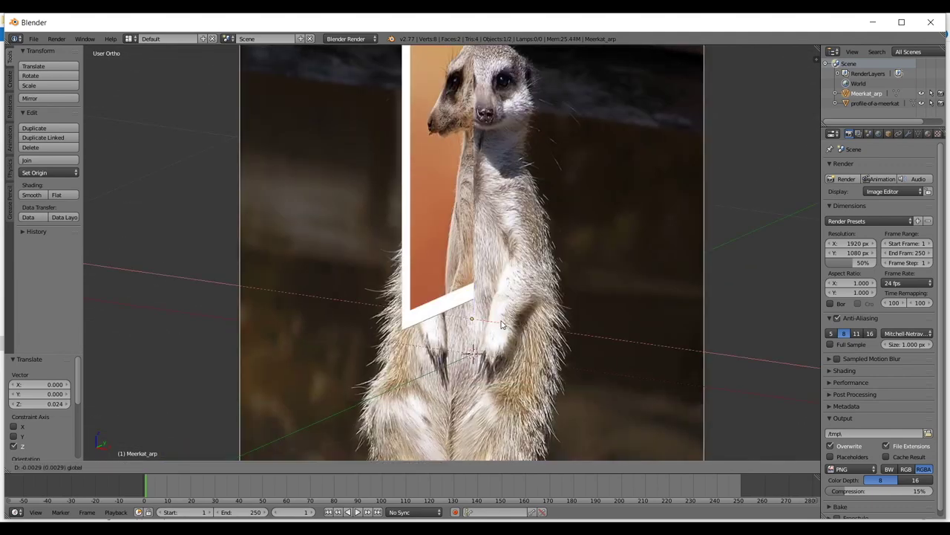
{"action": "left_click", "coordinate": [504, 294]}
{"action": "middle_click_drag", "start_coordinate": [504, 295], "coordinate": [523, 201]}
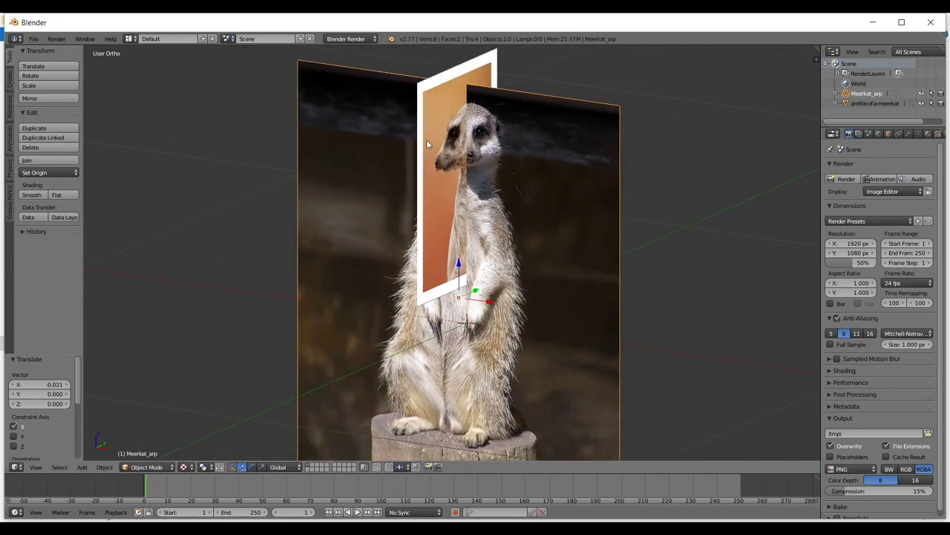
- Turn on the Wire display option for the profile-of-a-meerkat plane and deselect it
{"action": "right_click", "coordinate": [448, 132]}
{"action": "middle_click_drag", "start_coordinate": [450, 134], "coordinate": [553, 157]}
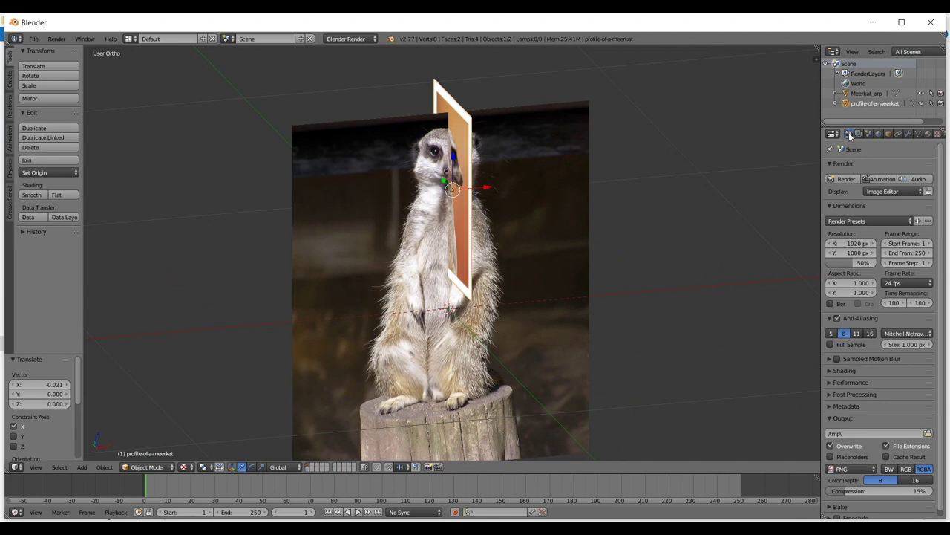
{"action": "left_click", "coordinate": [890, 134]}
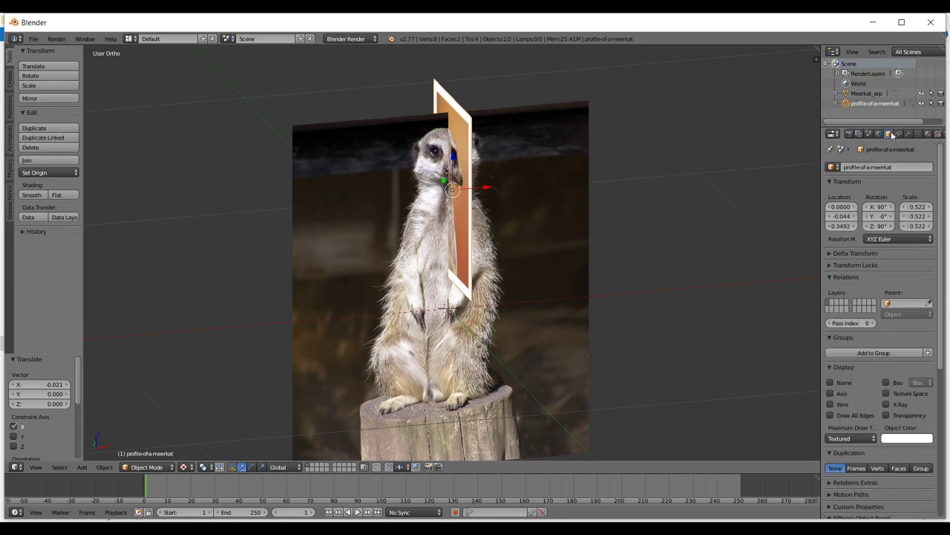
{"action": "left_click", "coordinate": [830, 405]}
{"action": "middle_click_drag", "start_coordinate": [658, 232], "coordinate": [490, 227]}
{"action": "scroll", "coordinate": [486, 231], "scroll_direction": "up", "scroll_amount": 4}
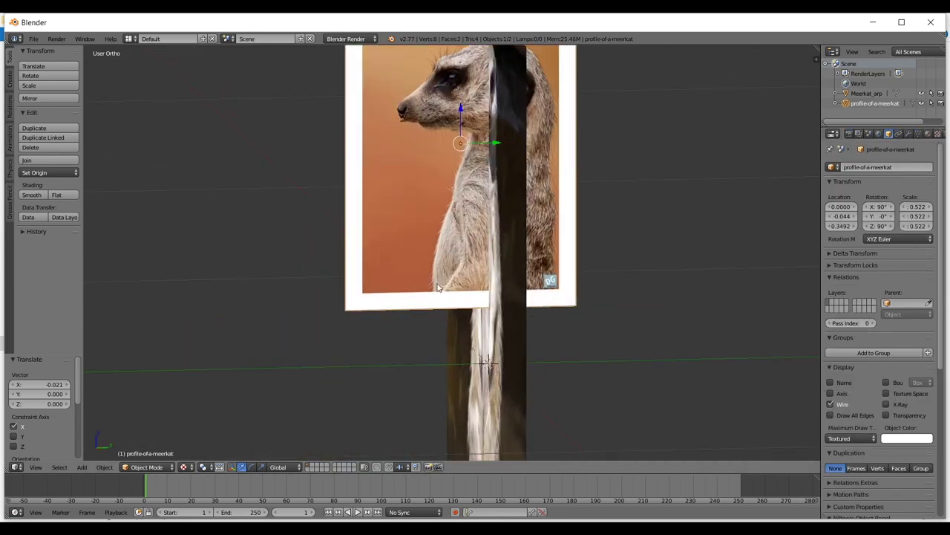
{"action": "key", "text": "a"}
{"action": "scroll", "coordinate": [438, 291], "scroll_direction": "down", "scroll_amount": 4}
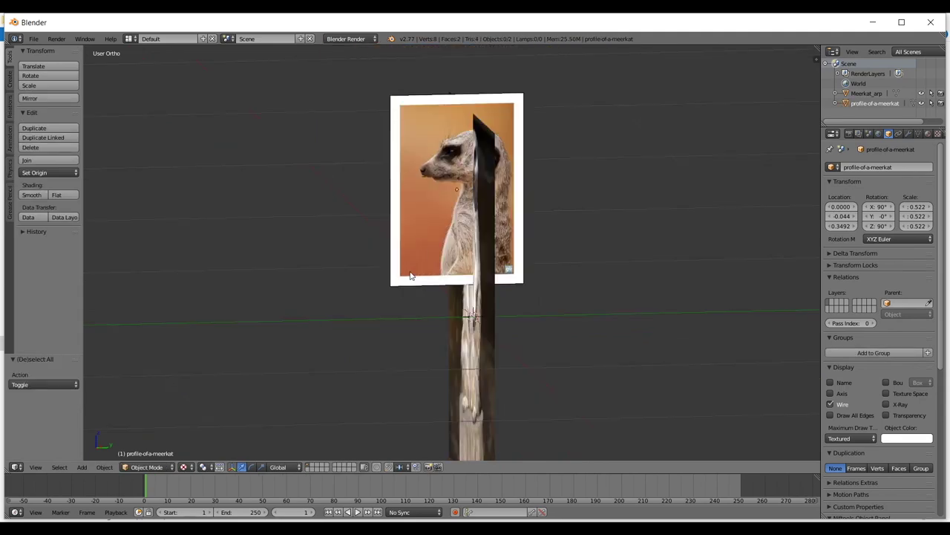
- Check both planes from the front and at an angle, and turn the profile plane's Wire display off
{"action": "middle_click_drag", "start_coordinate": [438, 291], "coordinate": [504, 278]}
{"action": "key", "text": "KP_1"}
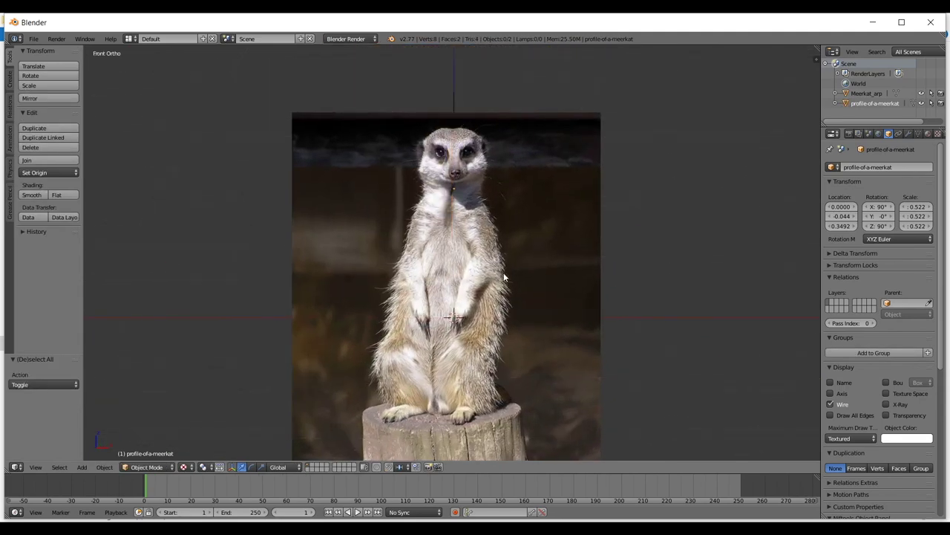
{"action": "scroll", "coordinate": [504, 273], "scroll_direction": "up", "scroll_amount": 4}
{"action": "middle_click_drag", "start_coordinate": [491, 231], "coordinate": [472, 302], "text": "shift"}
{"action": "scroll", "coordinate": [494, 253], "scroll_direction": "down", "scroll_amount": 3}
{"action": "middle_click_drag", "start_coordinate": [494, 253], "coordinate": [472, 268]}
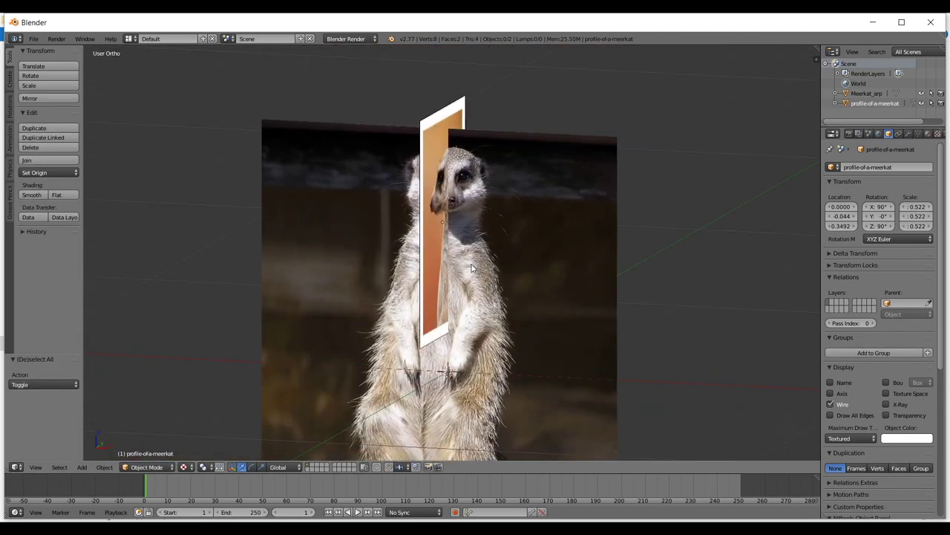
{"action": "scroll", "coordinate": [602, 314], "scroll_direction": "up", "scroll_amount": 1}
{"action": "left_click", "coordinate": [831, 404]}
{"action": "scroll", "coordinate": [421, 205], "scroll_direction": "down", "scroll_amount": 3}
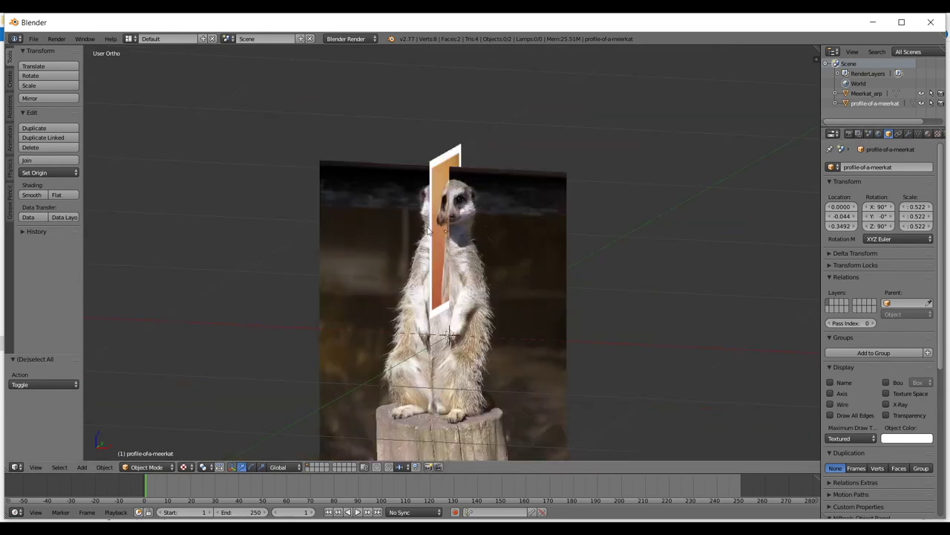
- Set the profile-of-a-meerkat plane's maximum draw type to Solid and inspect it from the front and at an angle
{"action": "right_click", "coordinate": [435, 191]}
{"action": "left_click", "coordinate": [846, 438]}
{"action": "left_click", "coordinate": [854, 404]}
{"action": "key", "text": "KP_1"}
{"action": "key", "text": "a"}
{"action": "scroll", "coordinate": [454, 300], "scroll_direction": "up", "scroll_amount": 5}
{"action": "middle_click_drag", "start_coordinate": [454, 300], "coordinate": [477, 271]}
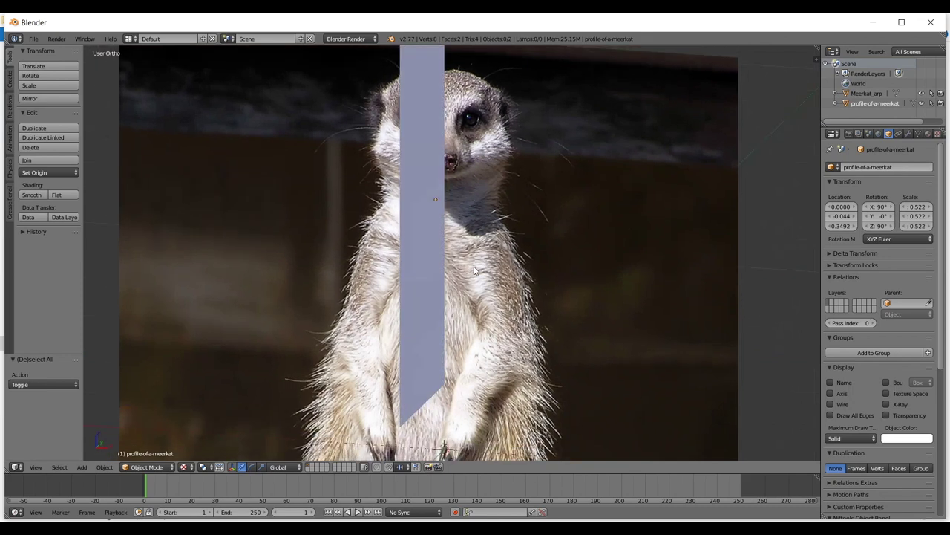
- Restore the profile-of-a-meerkat plane's maximum draw type to Textured and deselect it
{"action": "right_click", "coordinate": [475, 271]}
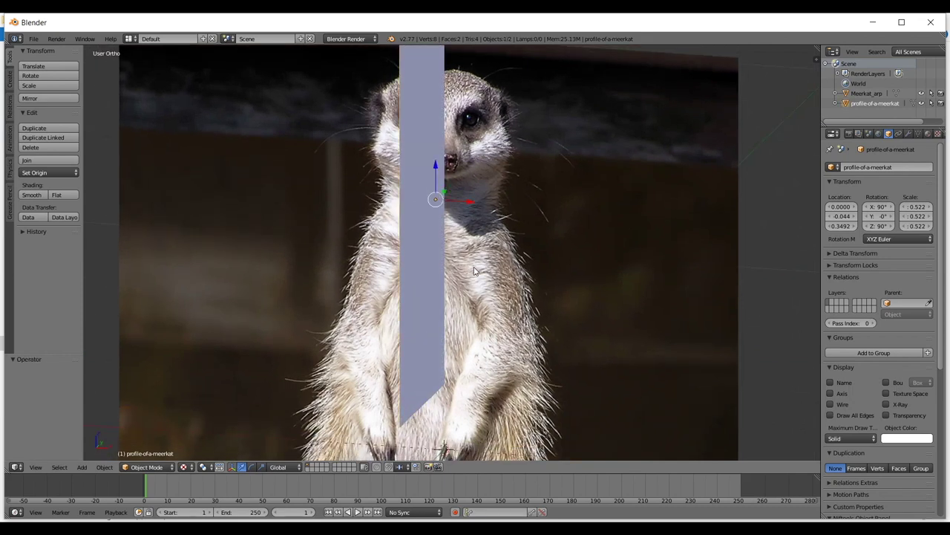
{"action": "left_click", "coordinate": [854, 437]}
{"action": "left_click", "coordinate": [854, 394]}
{"action": "key", "text": "a"}
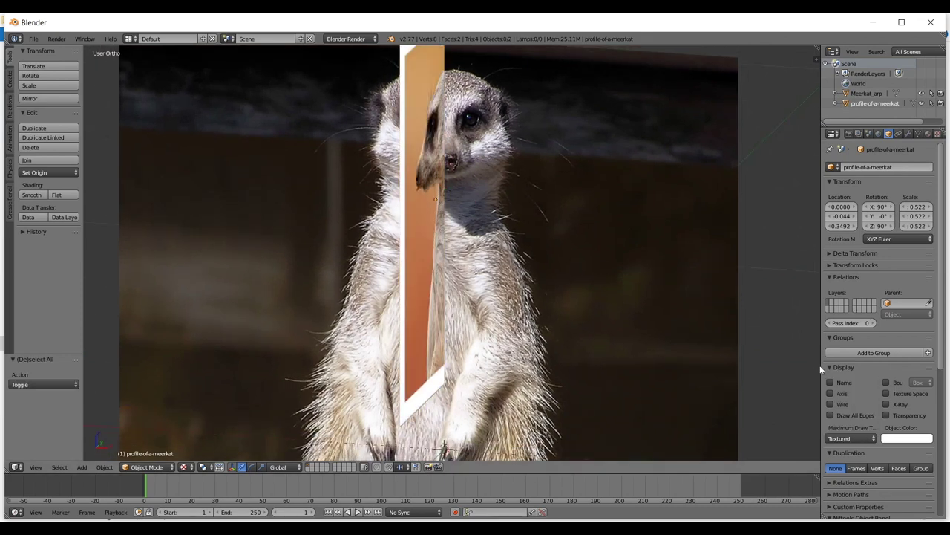
- Examine in the front orthographic view how the profile-of-a-meerkat plane cuts through the middle of the front photo's face
{"action": "scroll", "coordinate": [574, 231], "scroll_direction": "down", "scroll_amount": 2}
{"action": "key", "text": "KP_1"}
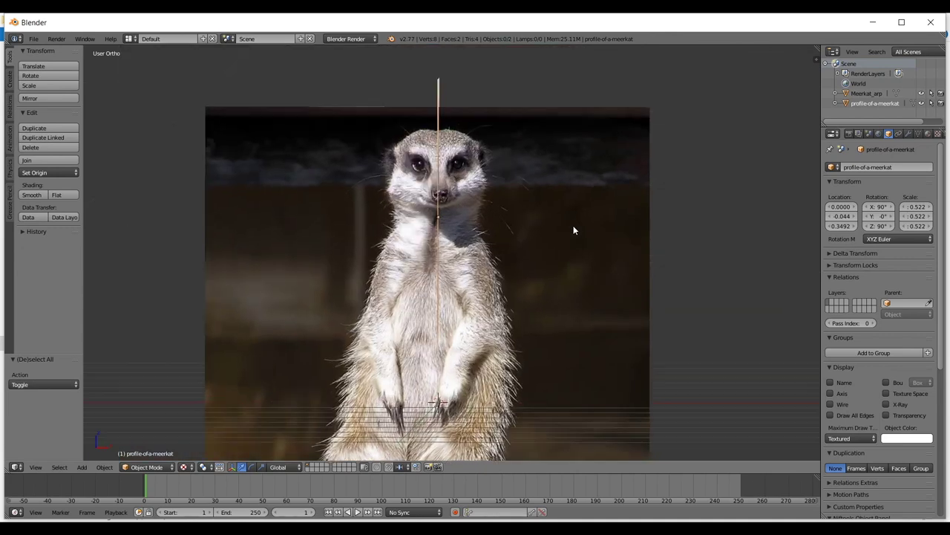
{"action": "scroll", "coordinate": [494, 152], "scroll_direction": "down", "scroll_amount": 1}
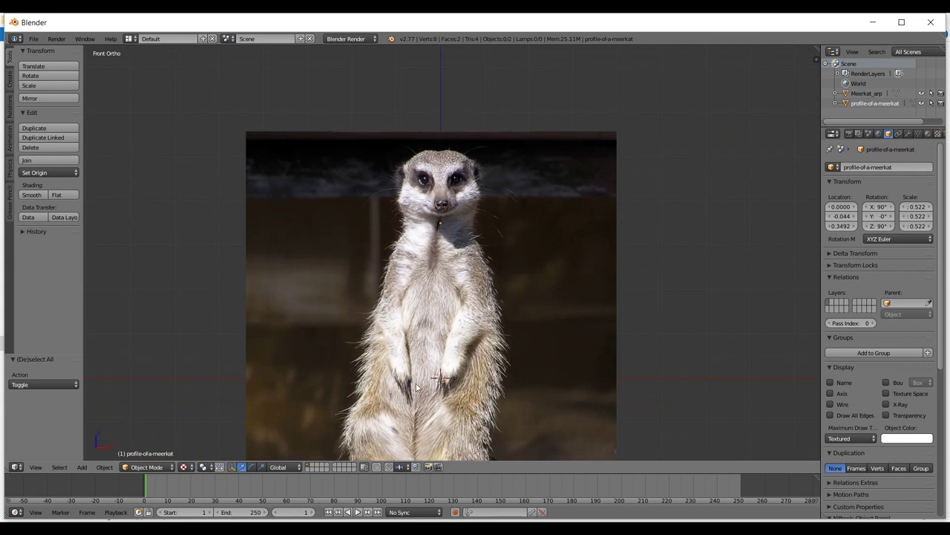
{"action": "scroll", "coordinate": [445, 156], "scroll_direction": "up", "scroll_amount": 4}
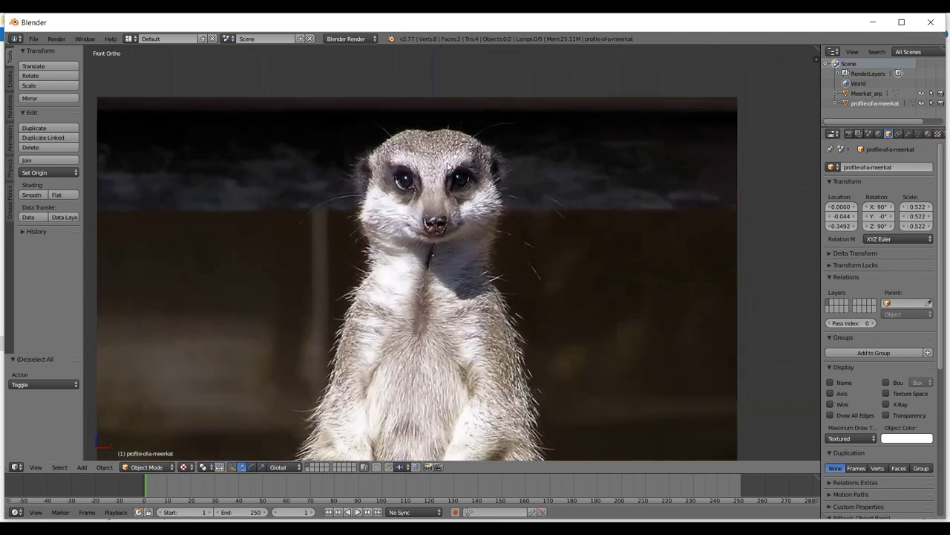
{"action": "scroll", "coordinate": [505, 156], "scroll_direction": "down", "scroll_amount": 3}
{"action": "scroll", "coordinate": [513, 163], "scroll_direction": "up", "scroll_amount": 1}
{"action": "scroll", "coordinate": [512, 162], "scroll_direction": "down", "scroll_amount": 3}
{"action": "middle_click_drag", "start_coordinate": [572, 154], "coordinate": [494, 172]}
{"action": "right_click", "coordinate": [439, 182]}
{"action": "scroll", "coordinate": [436, 179], "scroll_direction": "up", "scroll_amount": 4}
{"action": "middle_click_drag", "start_coordinate": [429, 175], "coordinate": [469, 164]}
{"action": "key", "text": "KP_5"}
{"action": "key", "text": "KP_1"}
{"action": "key", "text": "KP_5"}
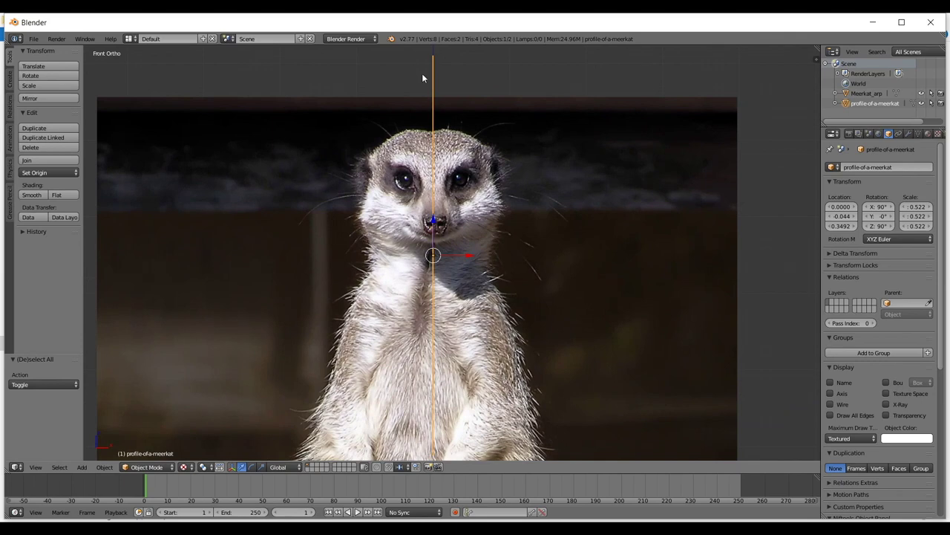
{"action": "scroll", "coordinate": [497, 163], "scroll_direction": "down", "scroll_amount": 1}
{"action": "right_click", "coordinate": [497, 168]}
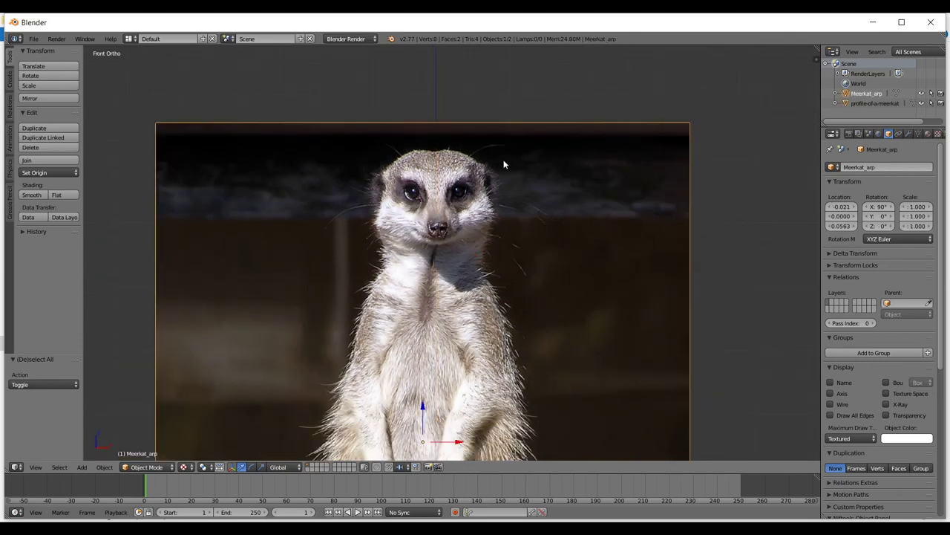
{"action": "scroll", "coordinate": [505, 161], "scroll_direction": "down", "scroll_amount": 4}
{"action": "key", "text": "Tab"}
{"action": "scroll", "coordinate": [526, 187], "scroll_direction": "up", "scroll_amount": 1}
{"action": "key", "text": "Tab"}
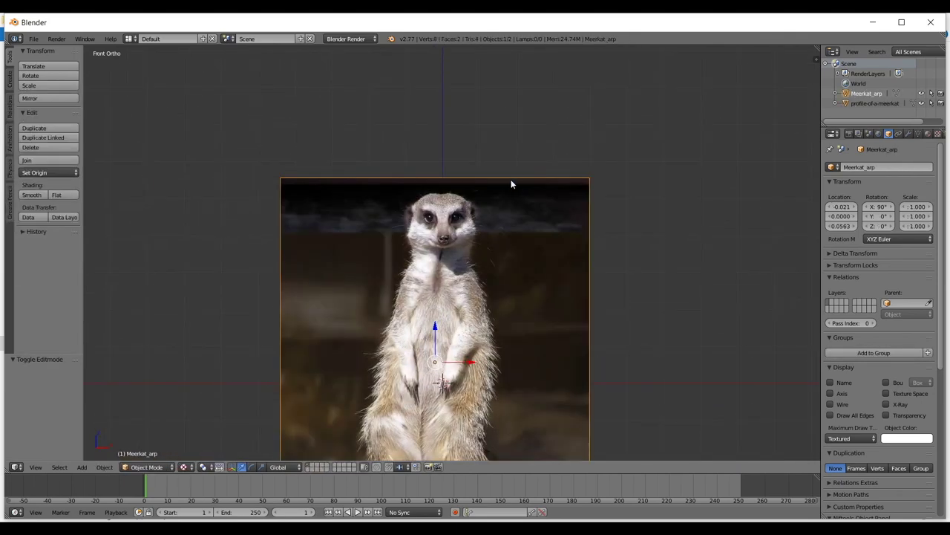
{"action": "scroll", "coordinate": [536, 194], "scroll_direction": "up", "scroll_amount": 2}
{"action": "middle_click_drag", "start_coordinate": [542, 208], "coordinate": [559, 127], "text": "shift"}
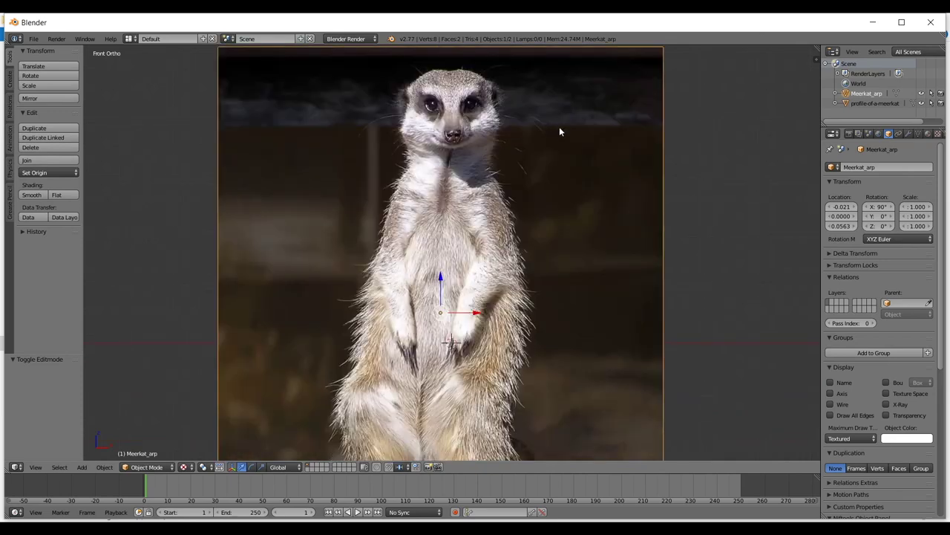
{"action": "scroll", "coordinate": [559, 126], "scroll_direction": "down", "scroll_amount": 1}
{"action": "key", "text": "a"}
{"action": "key", "text": "Tab"}
{"action": "key", "text": "Tab"}
- Select the profile-of-a-meerkat plane in the right orthographic view, keeping Object Mode as the interaction mode
{"action": "key", "text": "KP_3"}
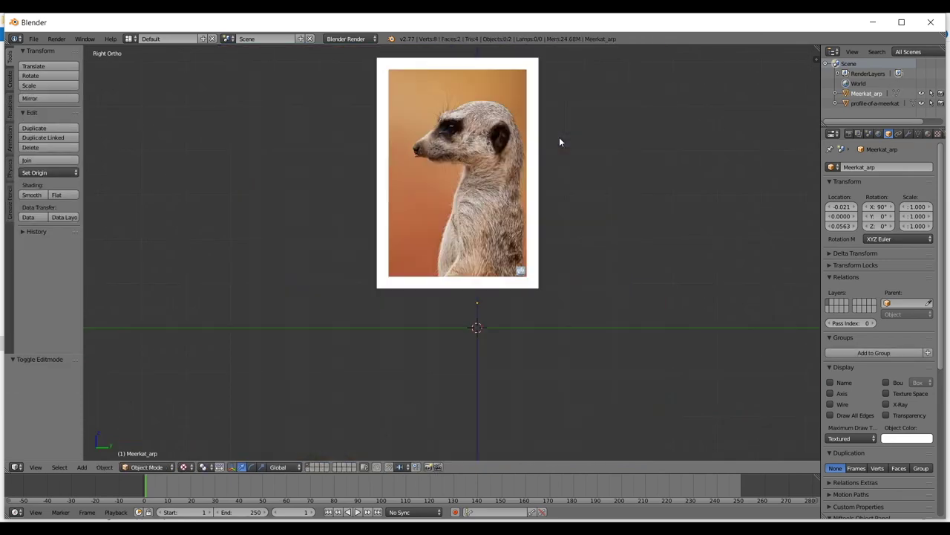
{"action": "right_click", "coordinate": [450, 163]}
{"action": "scroll", "coordinate": [443, 144], "scroll_direction": "down", "scroll_amount": 2}
{"action": "scroll", "coordinate": [421, 166], "scroll_direction": "up", "scroll_amount": 3}
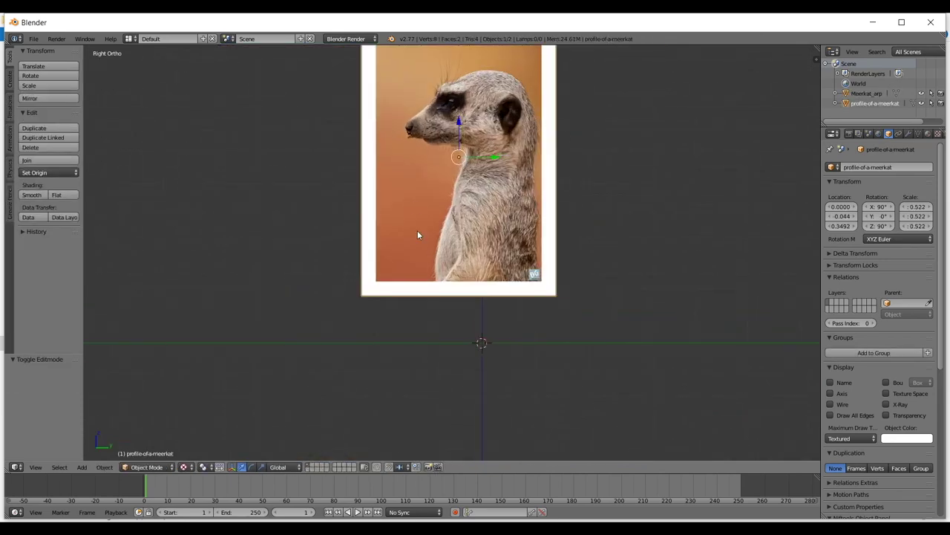
{"action": "scroll", "coordinate": [419, 211], "scroll_direction": "down", "scroll_amount": 2}
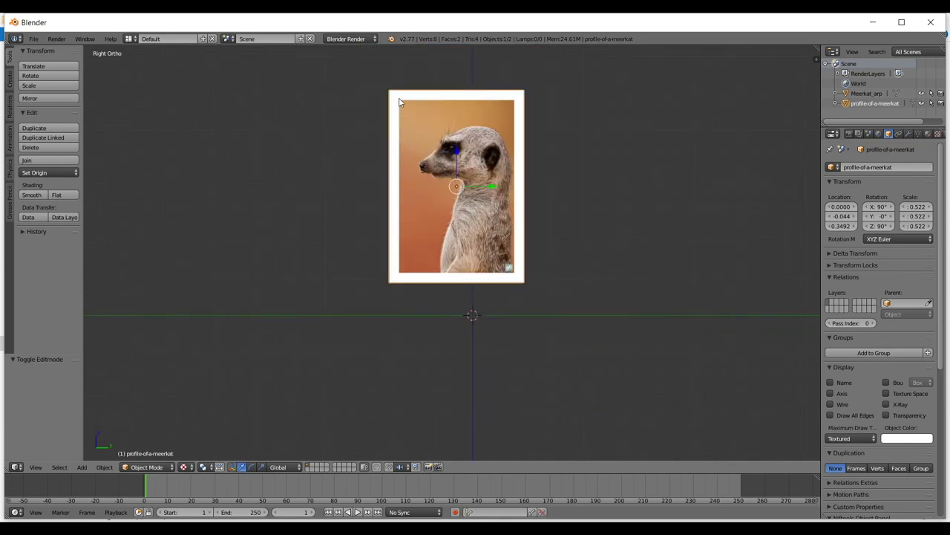
{"action": "middle_click_drag", "start_coordinate": [399, 95], "coordinate": [450, 179], "text": "shift"}
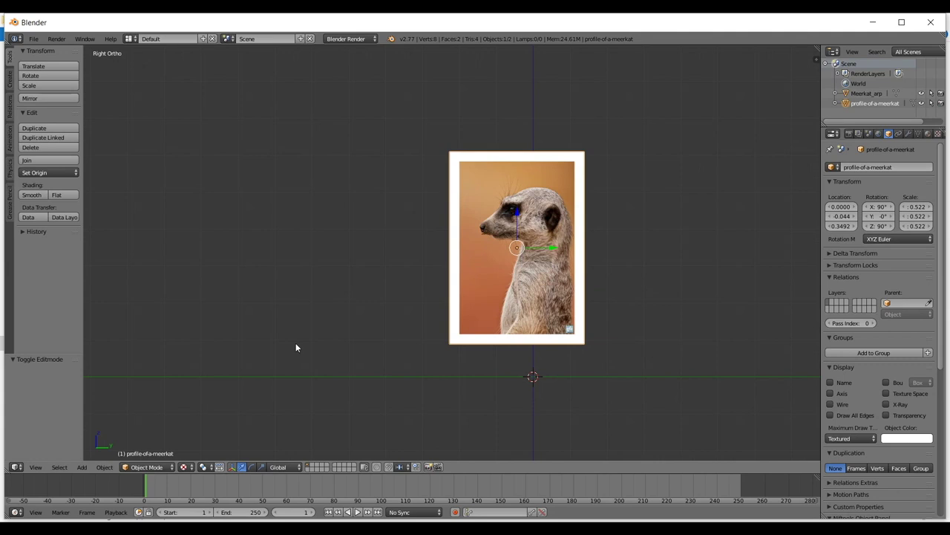
{"action": "left_click", "coordinate": [158, 468]}
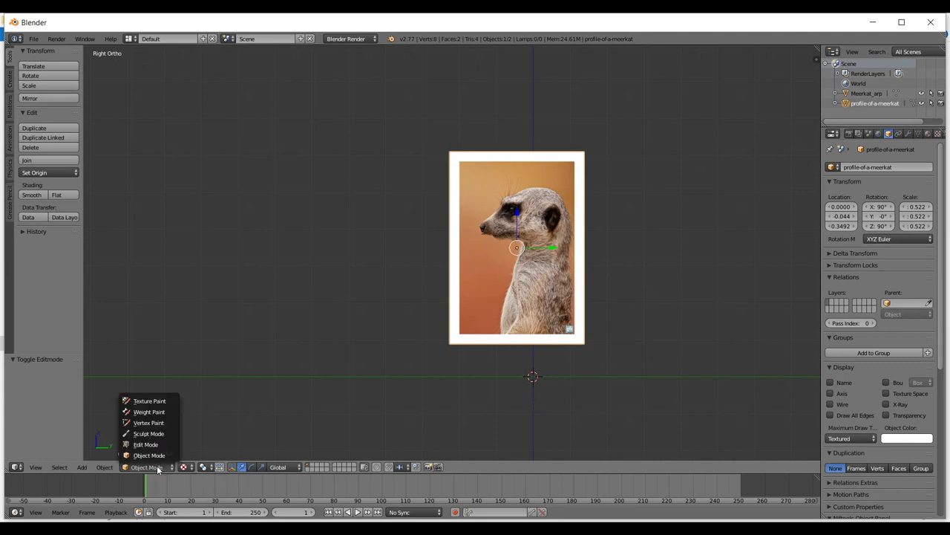
{"action": "left_click", "coordinate": [157, 454]}
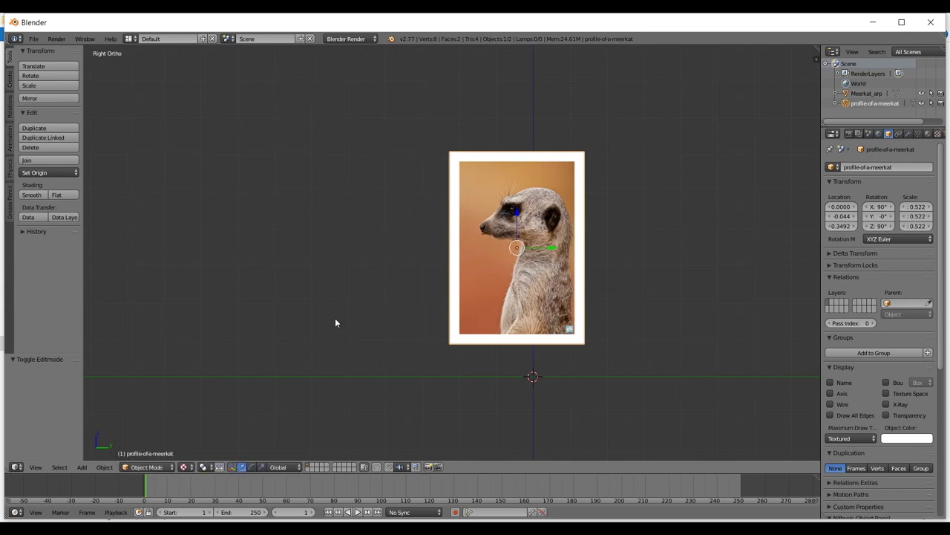
- Enter Edit Mode on the profile-of-a-meerkat plane and deselect all of its geometry
{"action": "key", "text": "Tab"}
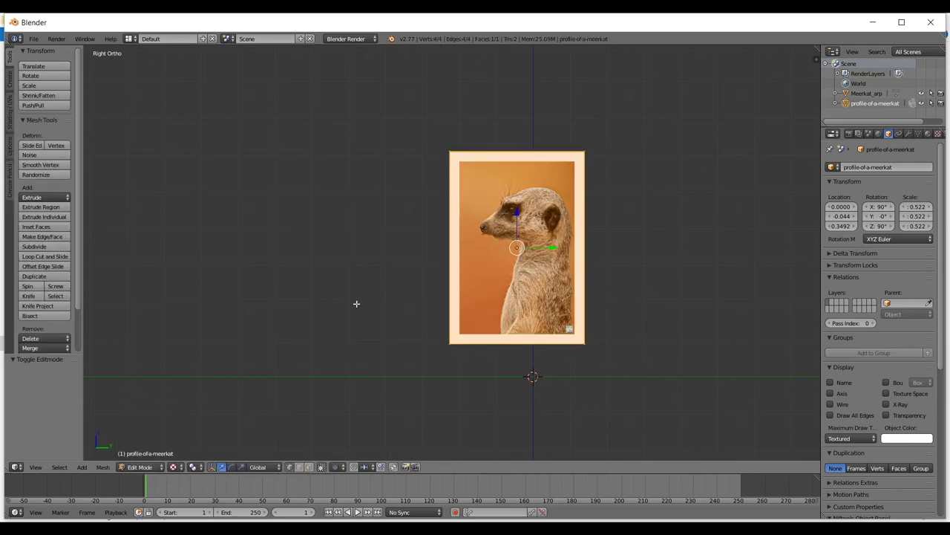
{"action": "scroll", "coordinate": [516, 206], "scroll_direction": "up", "scroll_amount": 3}
{"action": "scroll", "coordinate": [567, 213], "scroll_direction": "down", "scroll_amount": 1}
{"action": "middle_click_drag", "start_coordinate": [622, 196], "coordinate": [563, 209], "text": "shift"}
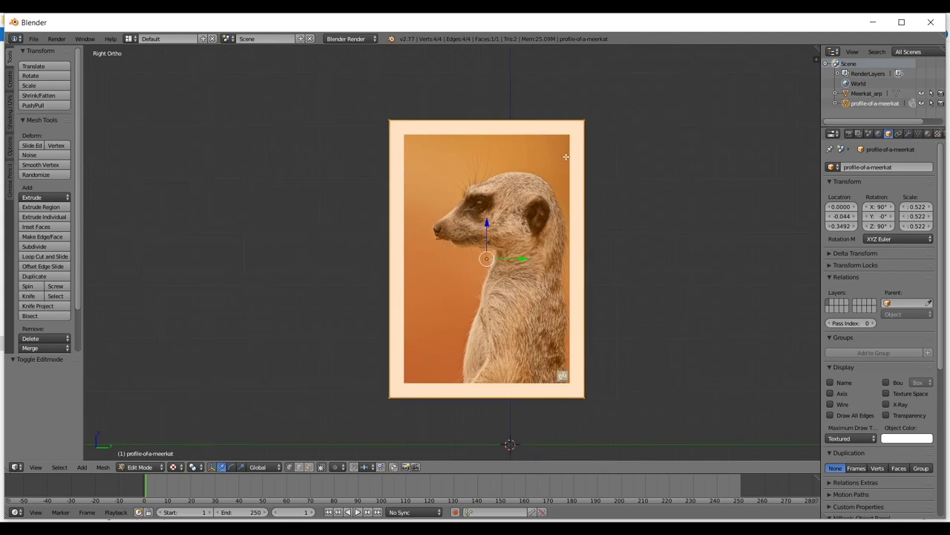
{"action": "key", "text": "a"}
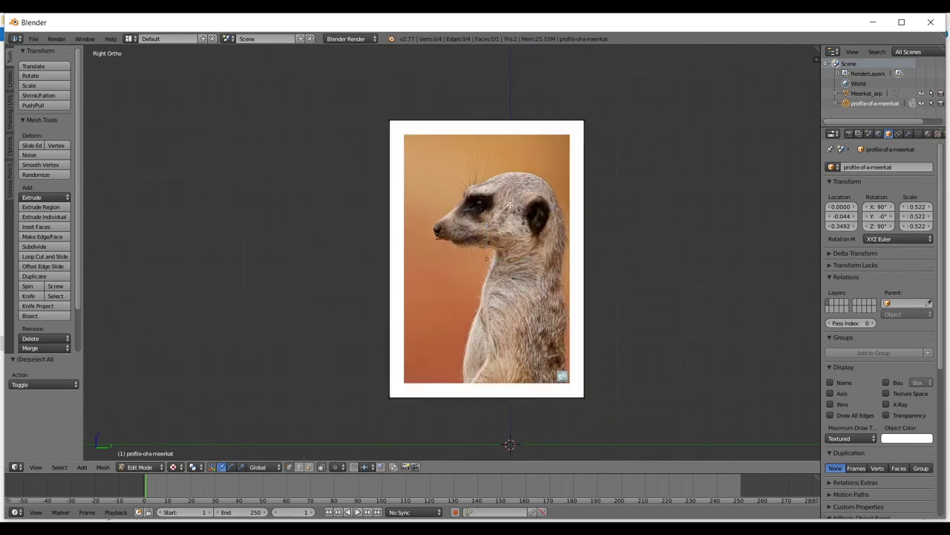
- Set the viewport shading to Solid so the profile plane shows without its photo
{"action": "left_click", "coordinate": [173, 466]}
{"action": "left_click", "coordinate": [185, 434]}
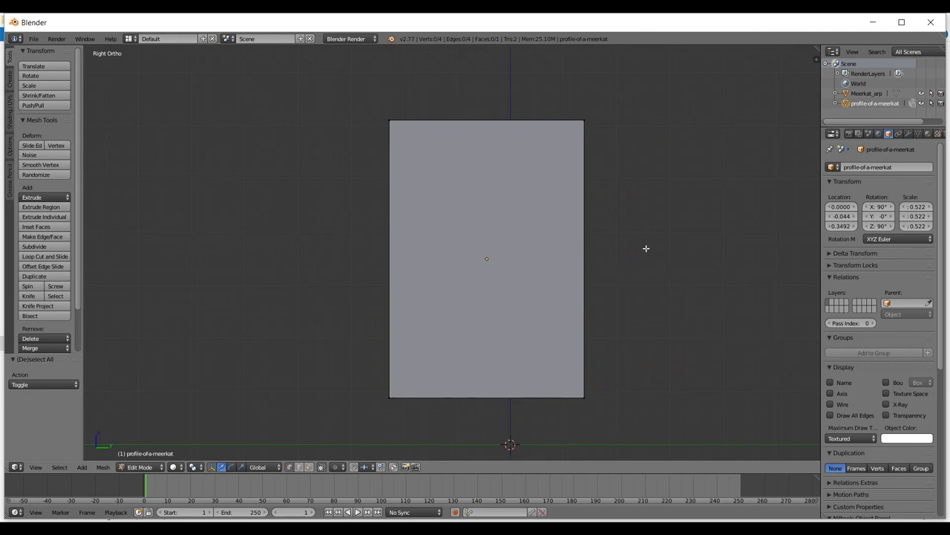
{"action": "middle_click_drag", "start_coordinate": [646, 248], "coordinate": [626, 252], "text": "shift"}
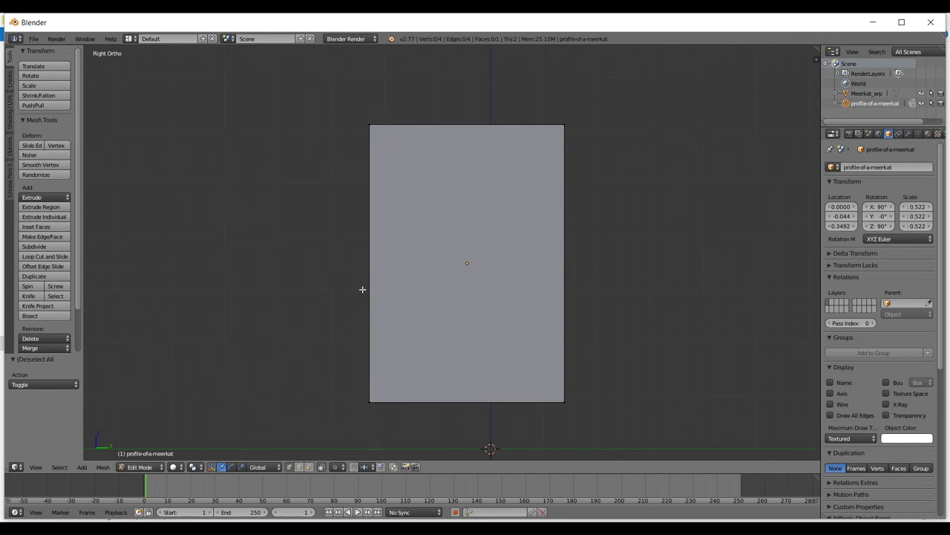
- Select the profile plane's two upper corner vertices together with the lower corner vertex on its +Y side
{"action": "middle_click_drag", "start_coordinate": [403, 396], "coordinate": [361, 440], "text": "shift"}
{"action": "scroll", "coordinate": [369, 354], "scroll_direction": "up", "scroll_amount": 2}
{"action": "middle_click_drag", "start_coordinate": [393, 322], "coordinate": [480, 424], "text": "shift"}
{"action": "scroll", "coordinate": [419, 327], "scroll_direction": "up", "scroll_amount": 3}
{"action": "scroll", "coordinate": [352, 237], "scroll_direction": "down", "scroll_amount": 2}
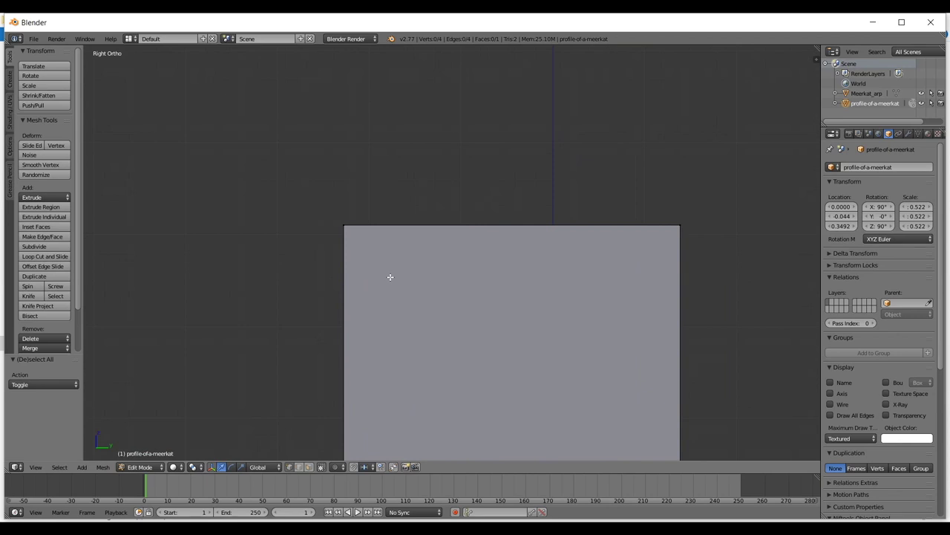
{"action": "middle_click_drag", "start_coordinate": [390, 276], "coordinate": [391, 254], "text": "shift"}
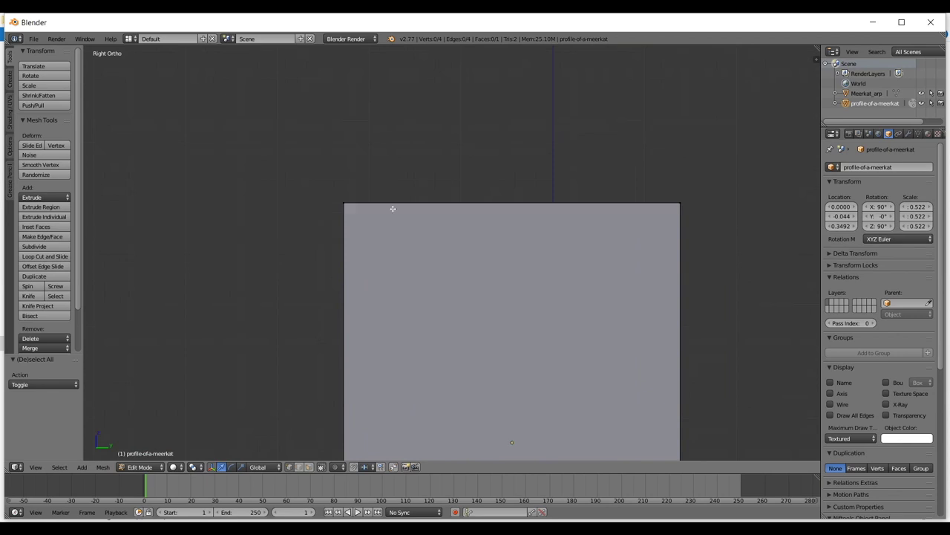
{"action": "right_click", "coordinate": [347, 194]}
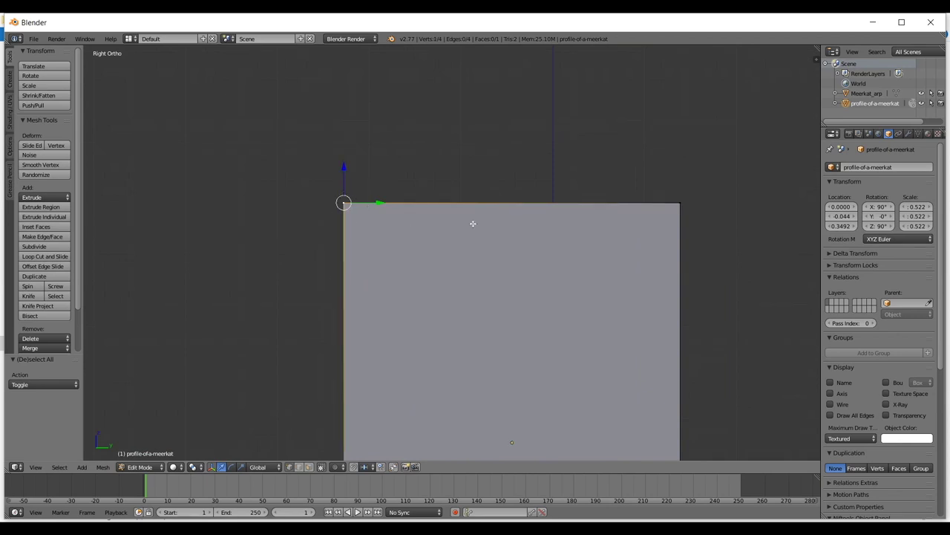
{"action": "scroll", "coordinate": [409, 229], "scroll_direction": "down", "scroll_amount": 2}
{"action": "right_click", "coordinate": [632, 205], "text": "shift"}
{"action": "scroll", "coordinate": [628, 245], "scroll_direction": "down", "scroll_amount": 3}
{"action": "right_click", "coordinate": [531, 341], "text": "shift"}
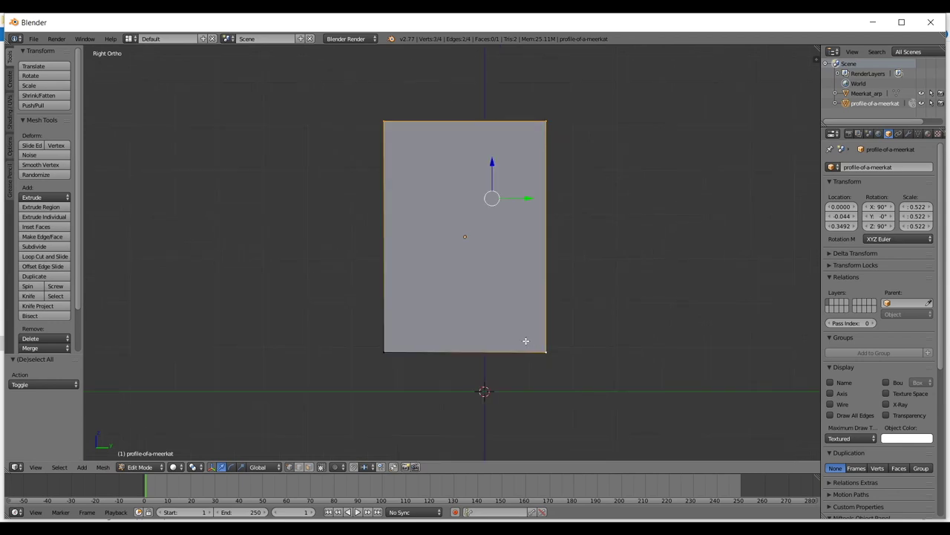
- Add the profile plane's lower −Y corner vertex to the selection, and select only its upper −Y corner vertex
{"action": "right_click", "coordinate": [387, 345], "text": "shift"}
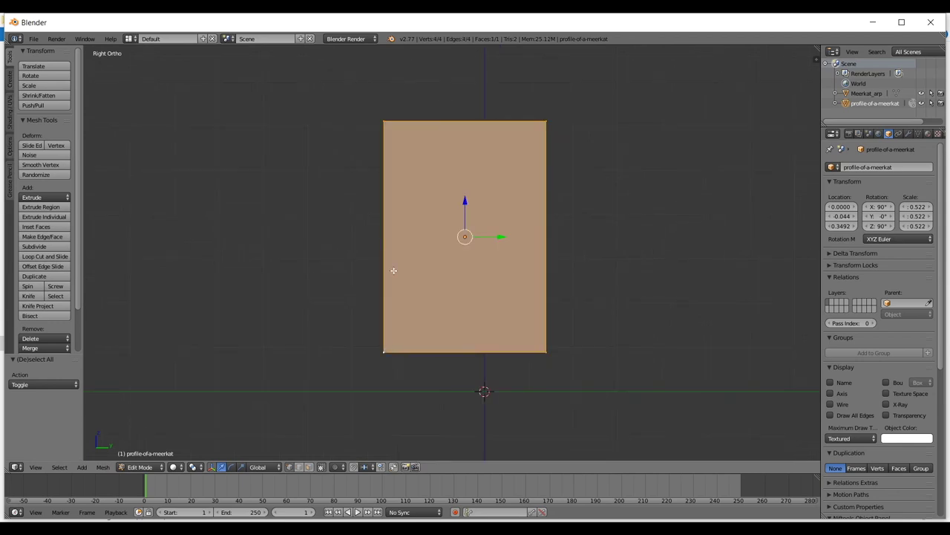
{"action": "scroll", "coordinate": [413, 161], "scroll_direction": "up", "scroll_amount": 2}
{"action": "scroll", "coordinate": [477, 359], "scroll_direction": "up", "scroll_amount": 6}
{"action": "middle_click_drag", "start_coordinate": [410, 156], "coordinate": [416, 315], "text": "shift"}
{"action": "right_click", "coordinate": [380, 303]}
{"action": "scroll", "coordinate": [415, 316], "scroll_direction": "up", "scroll_amount": 3}
{"action": "scroll", "coordinate": [366, 313], "scroll_direction": "up", "scroll_amount": 2}
{"action": "middle_click_drag", "start_coordinate": [331, 328], "coordinate": [442, 287], "text": "shift"}
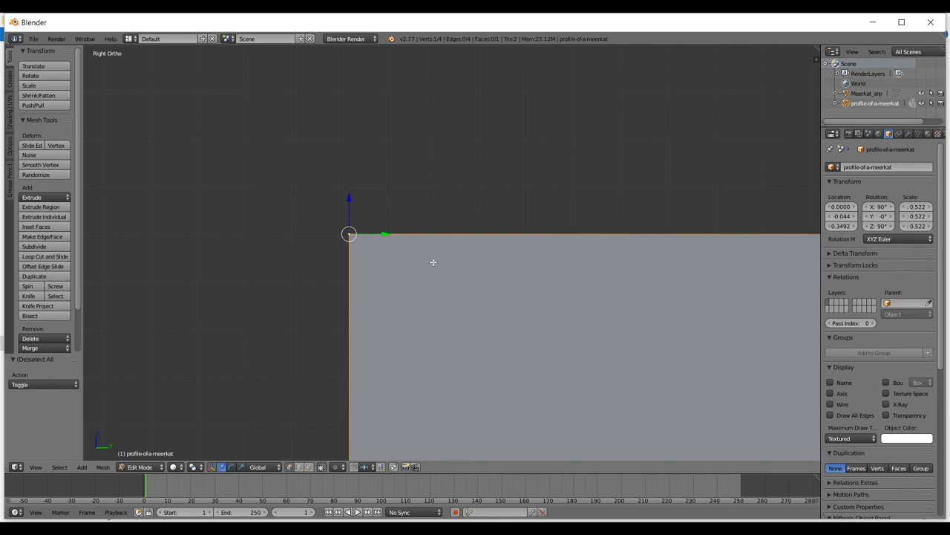
{"action": "scroll", "coordinate": [360, 287], "scroll_direction": "up", "scroll_amount": 4}
- Try to move and rotate the single upper −Y corner vertex of the profile plane
{"action": "key", "text": "g"}
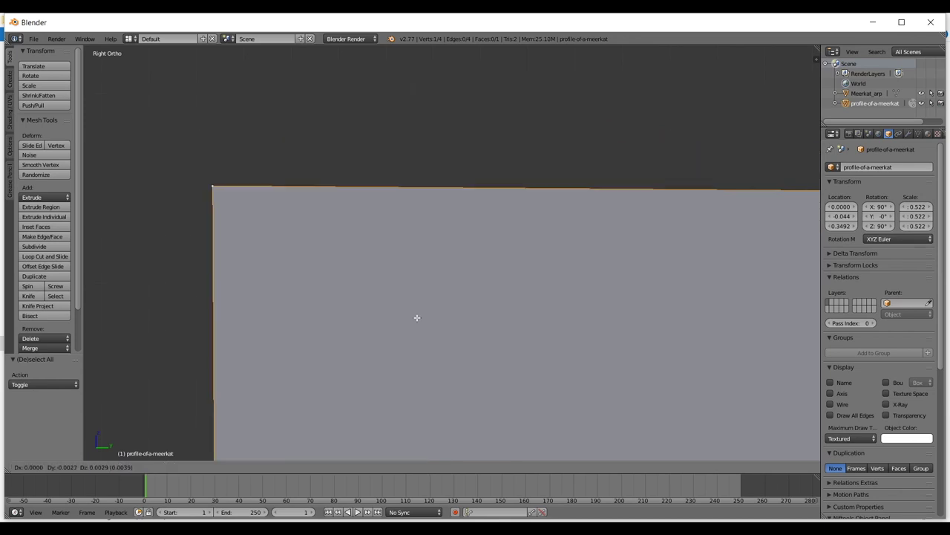
{"action": "scroll", "coordinate": [382, 279], "scroll_direction": "down", "scroll_amount": 4}
{"action": "right_click", "coordinate": [407, 301]}
{"action": "key", "text": "r"}
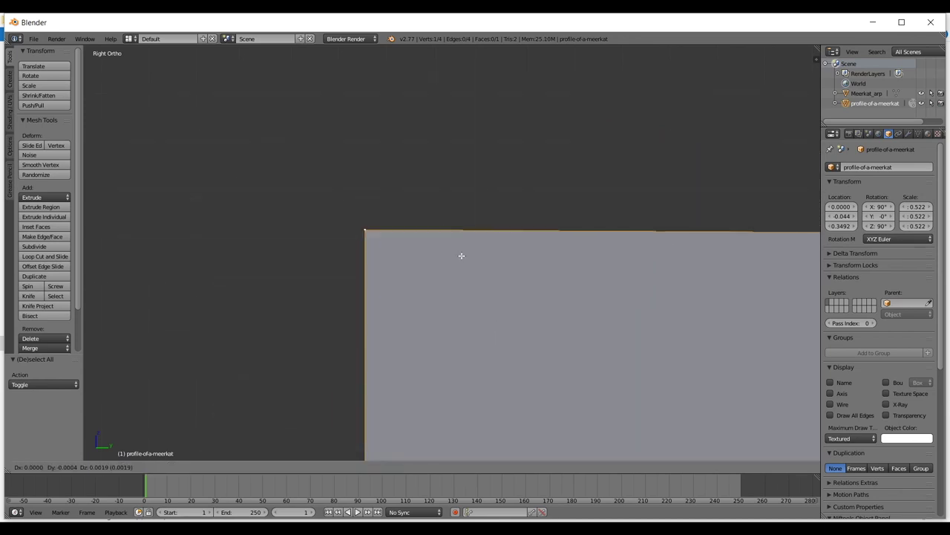
{"action": "right_click", "coordinate": [479, 208]}
{"action": "key", "text": "r"}
{"action": "right_click", "coordinate": [353, 350]}
{"action": "middle_click_drag", "start_coordinate": [369, 336], "coordinate": [413, 344], "text": "shift"}
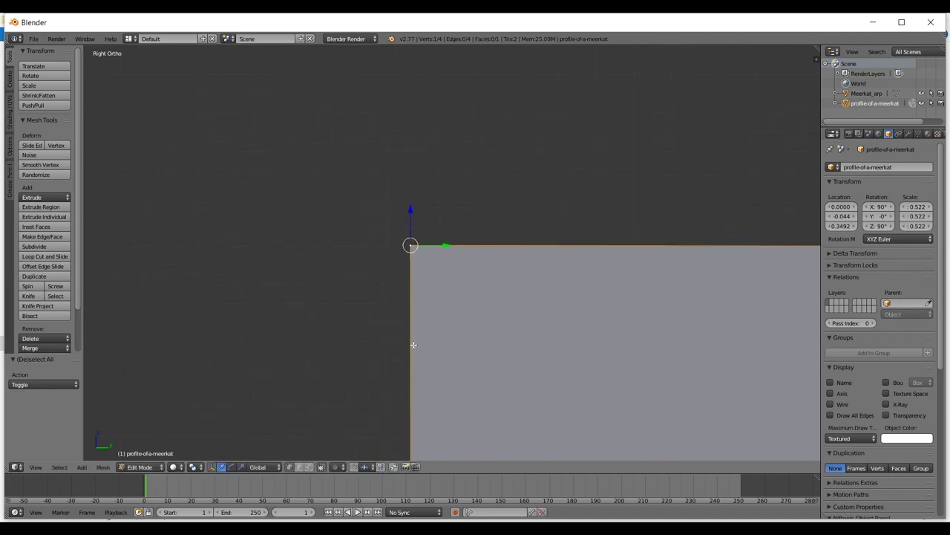
- Try to move the profile plane's upper −Y corner vertex freely again
{"action": "scroll", "coordinate": [475, 381], "scroll_direction": "down", "scroll_amount": 3}
{"action": "middle_click_drag", "start_coordinate": [515, 308], "coordinate": [427, 324], "text": "shift"}
{"action": "scroll", "coordinate": [403, 310], "scroll_direction": "up", "scroll_amount": 2}
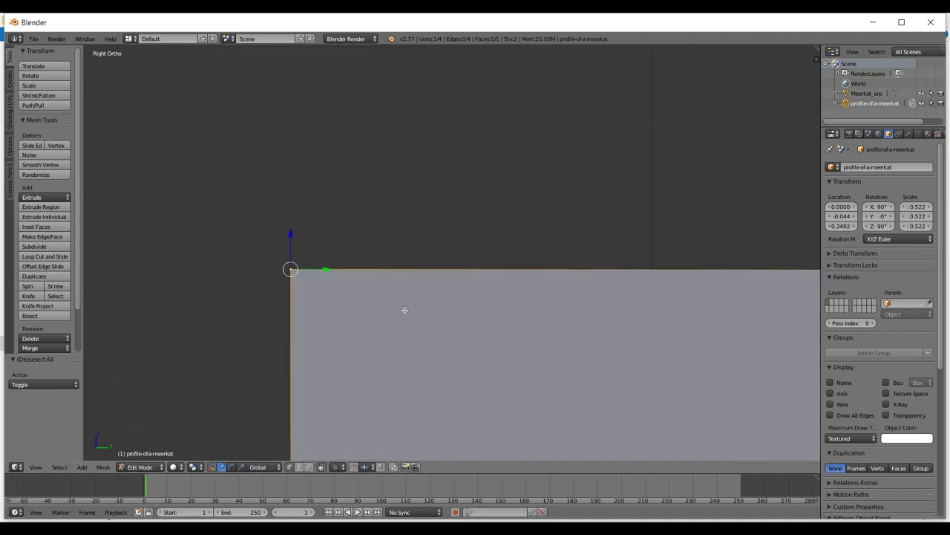
{"action": "scroll", "coordinate": [390, 302], "scroll_direction": "down", "scroll_amount": 1}
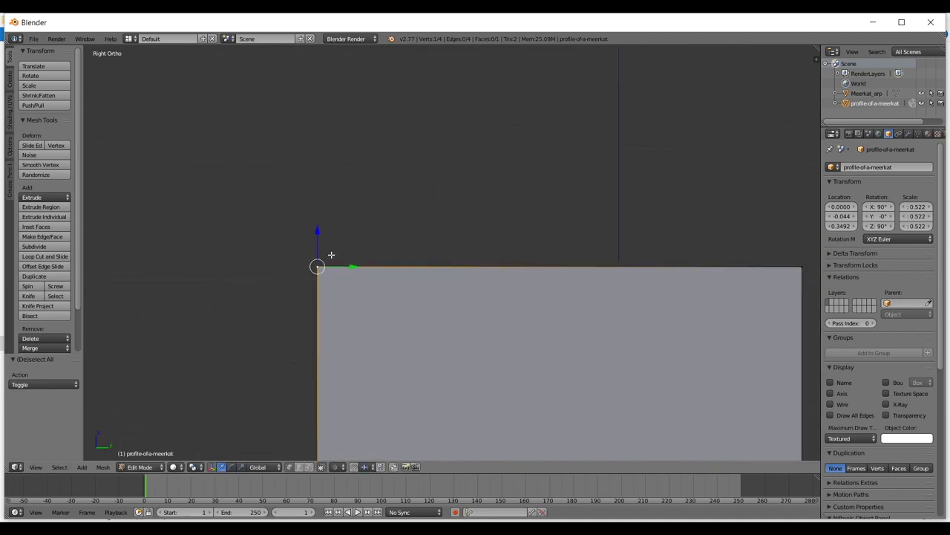
{"action": "scroll", "coordinate": [336, 267], "scroll_direction": "up", "scroll_amount": 2}
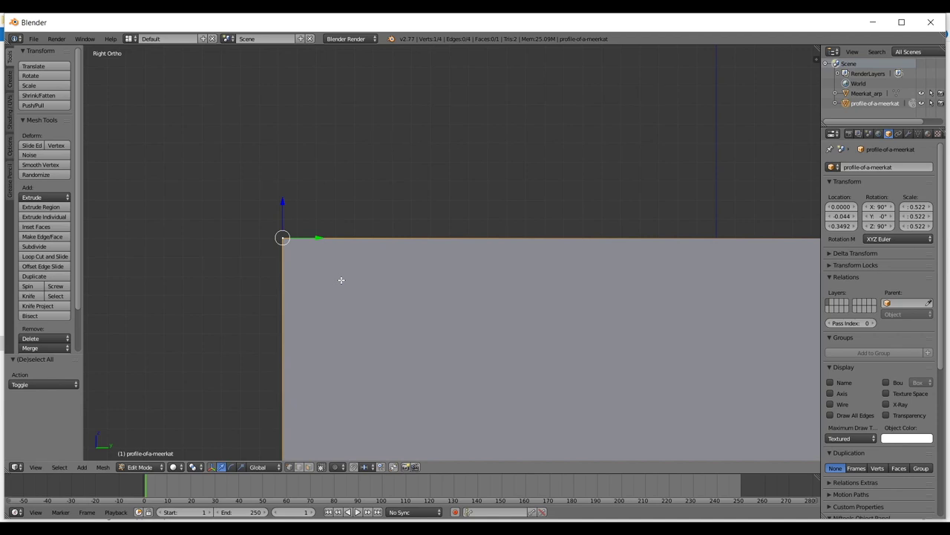
{"action": "scroll", "coordinate": [330, 261], "scroll_direction": "down", "scroll_amount": 1}
{"action": "key", "text": "g"}
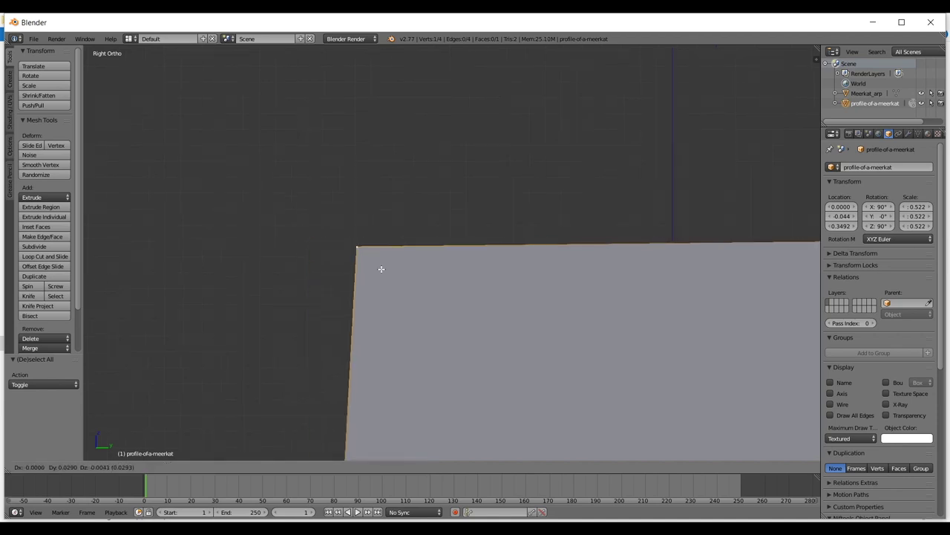
{"action": "right_click", "coordinate": [376, 233]}
{"action": "scroll", "coordinate": [463, 267], "scroll_direction": "down", "scroll_amount": 5}
{"action": "middle_click_drag", "start_coordinate": [463, 267], "coordinate": [334, 255], "text": "shift"}
{"action": "scroll", "coordinate": [334, 255], "scroll_direction": "up", "scroll_amount": 1}
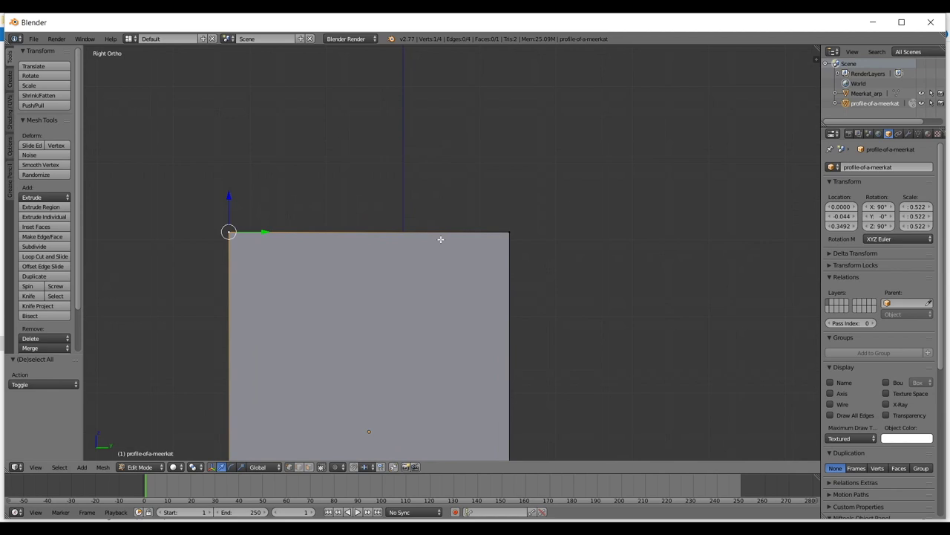
{"action": "key", "text": "g"}
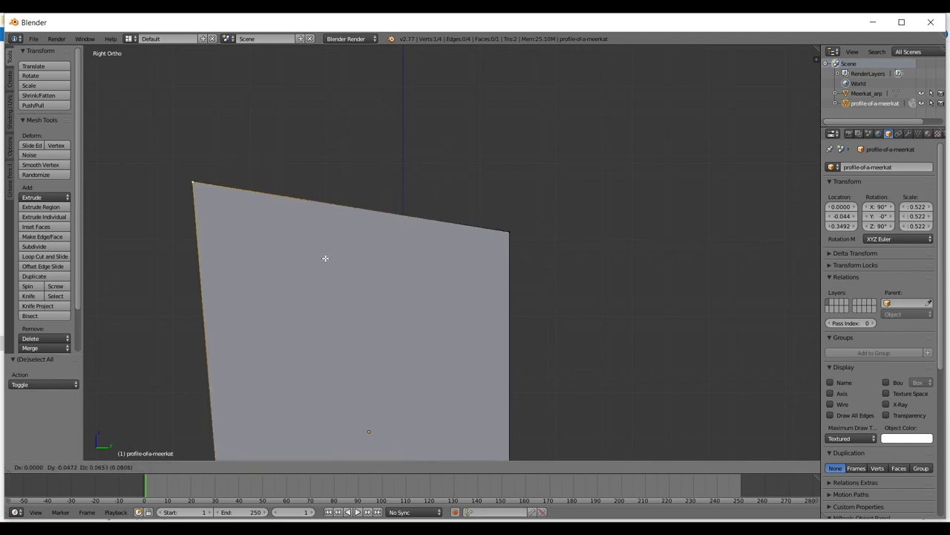
{"action": "right_click", "coordinate": [325, 257]}
- Add the upper +Y corner vertex to the selection and try to rotate, scale and move the two top vertices together
{"action": "right_click", "coordinate": [513, 225], "text": "shift"}
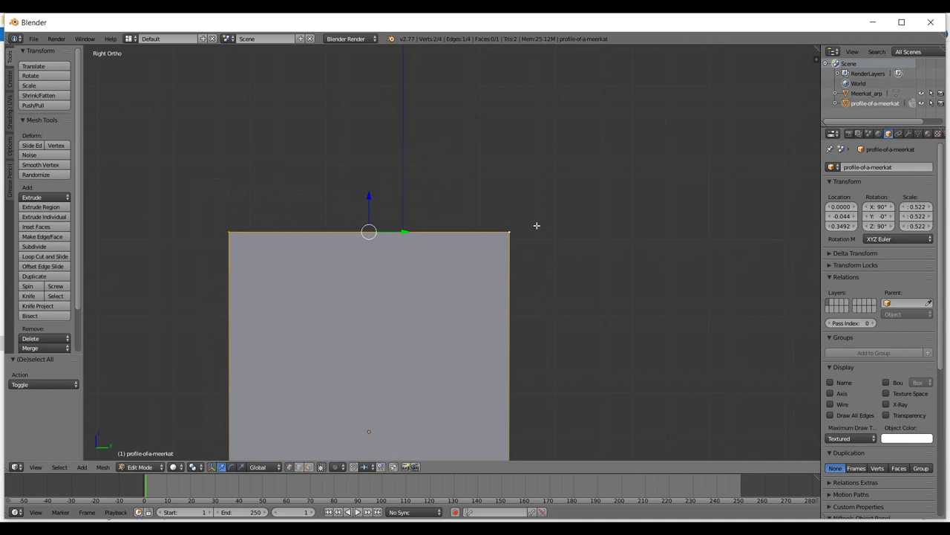
{"action": "scroll", "coordinate": [533, 289], "scroll_direction": "down", "scroll_amount": 1}
{"action": "key", "text": "r"}
{"action": "right_click", "coordinate": [447, 365]}
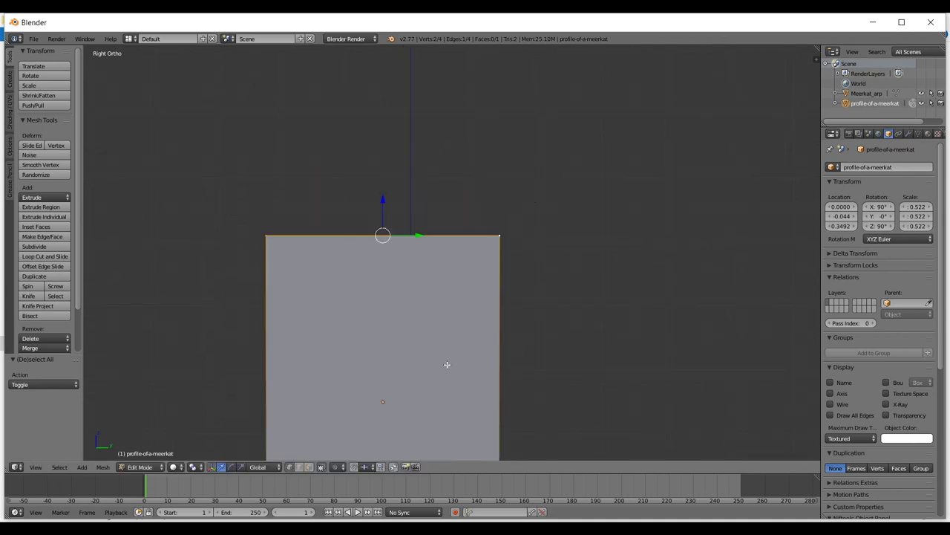
{"action": "scroll", "coordinate": [447, 364], "scroll_direction": "down", "scroll_amount": 3}
{"action": "key", "text": "r"}
{"action": "key", "text": "s"}
{"action": "right_click", "coordinate": [375, 308]}
{"action": "key", "text": "g"}
{"action": "right_click", "coordinate": [490, 309]}
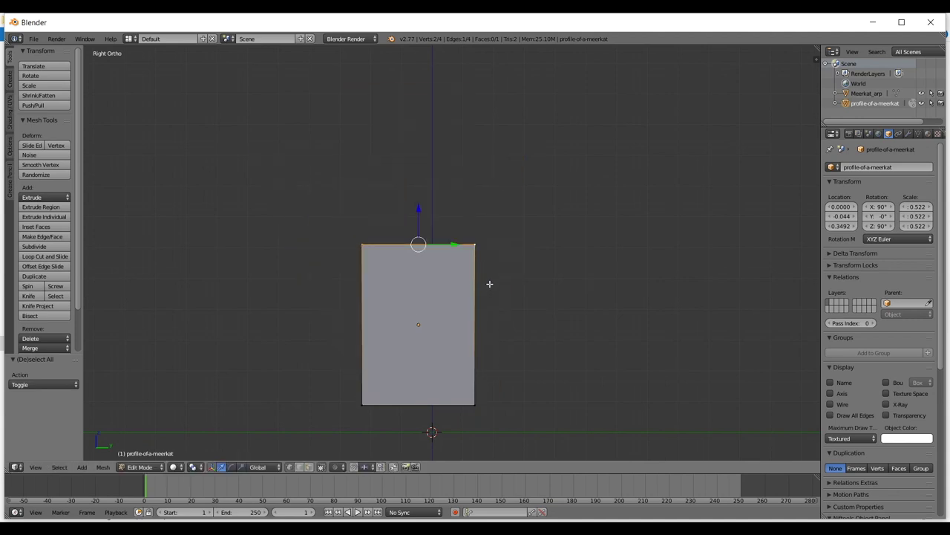
- Deselect everything and select the profile plane's four corner vertices one after another
{"action": "key", "text": "a"}
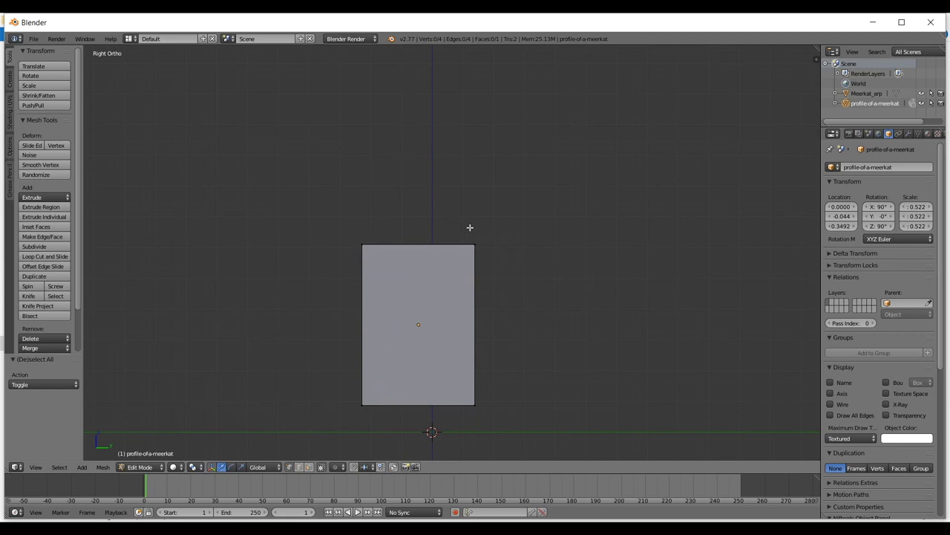
{"action": "scroll", "coordinate": [420, 237], "scroll_direction": "up", "scroll_amount": 1}
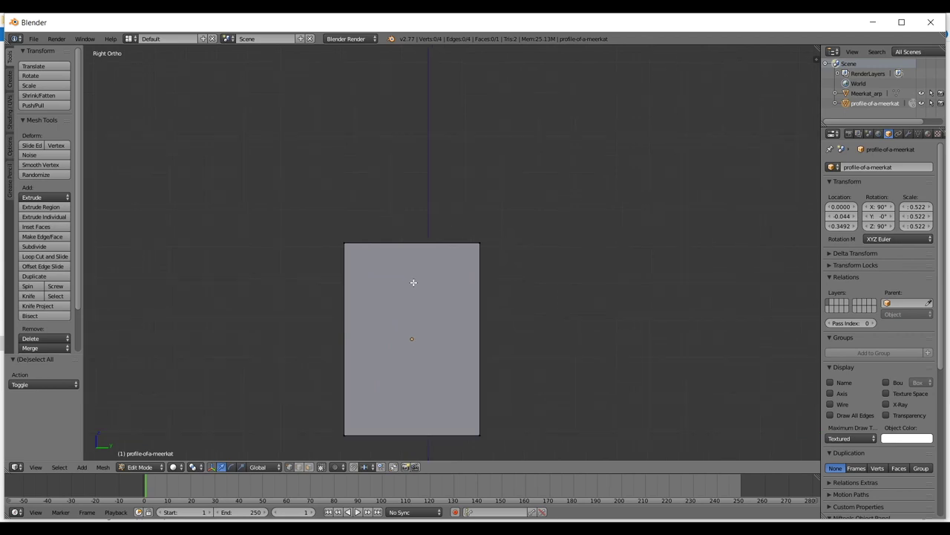
{"action": "middle_click_drag", "start_coordinate": [439, 334], "coordinate": [448, 272], "text": "shift"}
{"action": "scroll", "coordinate": [448, 273], "scroll_direction": "up", "scroll_amount": 1}
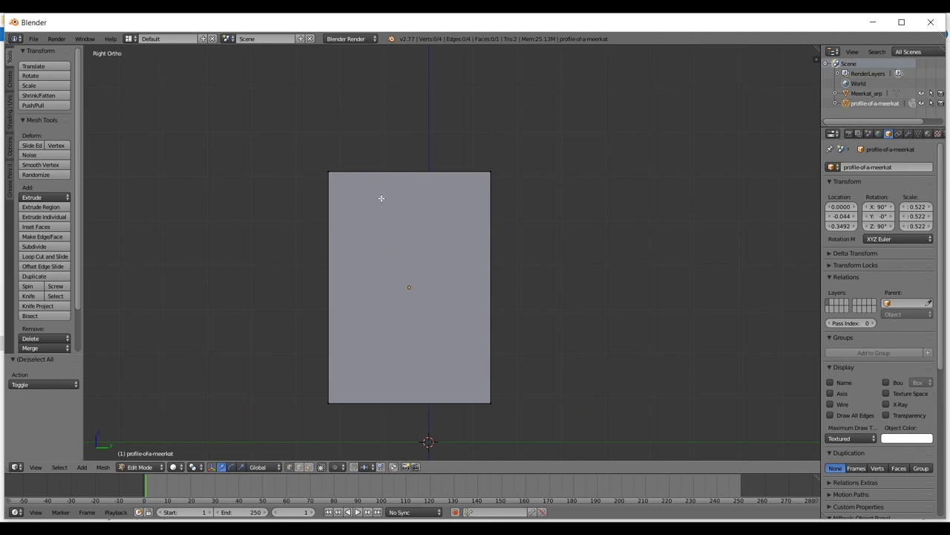
{"action": "right_click", "coordinate": [329, 167]}
{"action": "right_click", "coordinate": [322, 390], "text": "shift"}
{"action": "right_click", "coordinate": [493, 163], "text": "shift"}
{"action": "right_click", "coordinate": [489, 397], "text": "shift"}
- Select only the plane's lower −Y corner vertex and try to move it
{"action": "right_click", "coordinate": [343, 398]}
{"action": "key", "text": "g"}
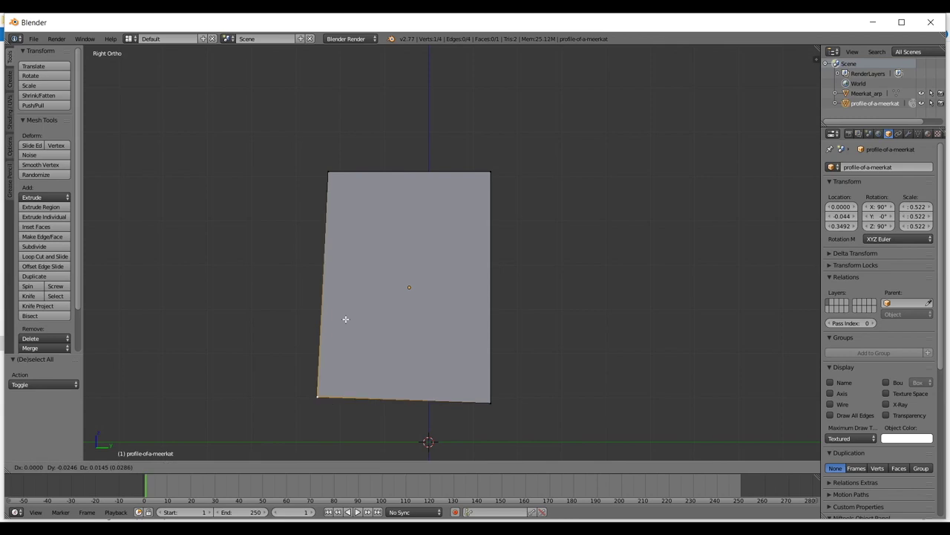
{"action": "key", "text": "Escape"}
- Select the upper and lower corner vertices on the profile plane's −Y side together
{"action": "right_click", "coordinate": [328, 170], "text": "shift"}
{"action": "right_click", "coordinate": [324, 172]}
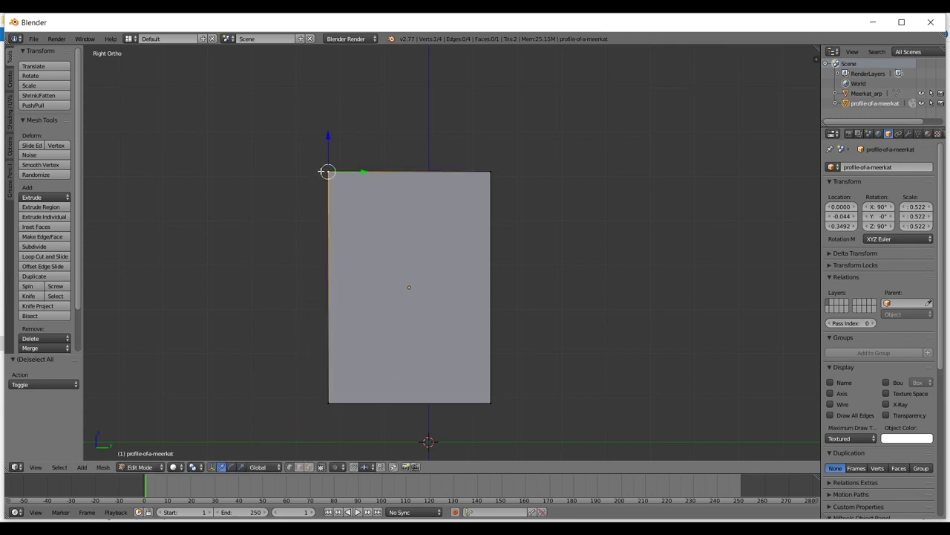
{"action": "right_click", "coordinate": [338, 395], "text": "shift"}
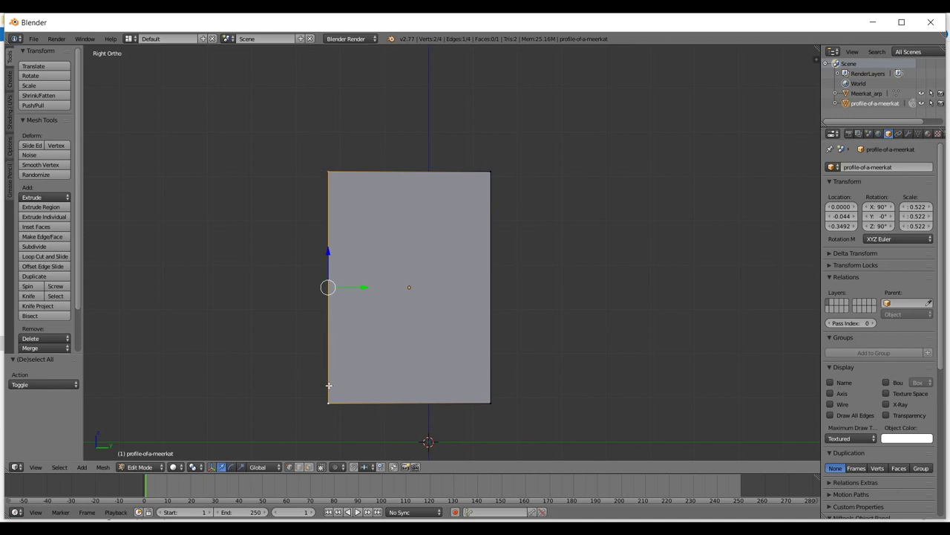
- Clear the selection, switch to edge select mode and select the plane's top edge, trying to move it
{"action": "key", "text": "a"}
{"action": "scroll", "coordinate": [435, 166], "scroll_direction": "down", "scroll_amount": 1}
{"action": "scroll", "coordinate": [335, 354], "scroll_direction": "up", "scroll_amount": 2}
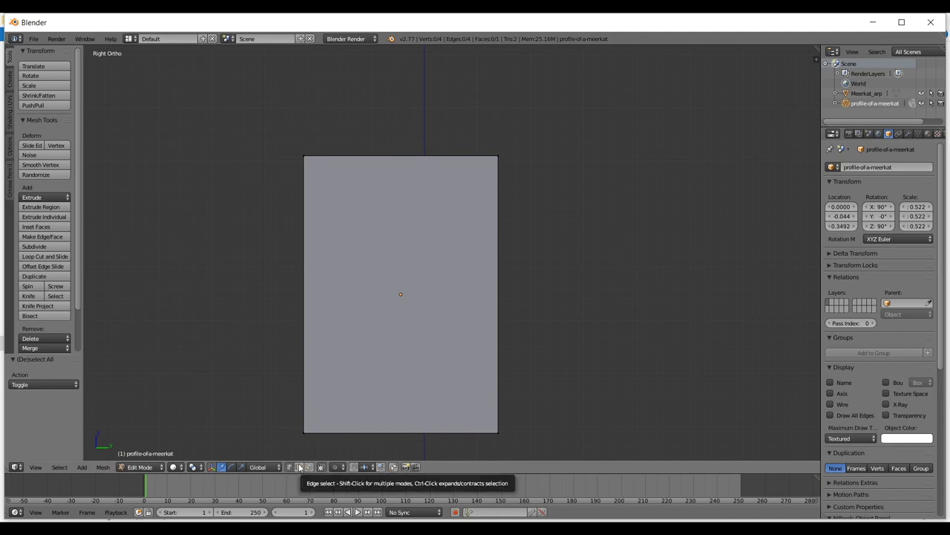
{"action": "right_click", "coordinate": [381, 143]}
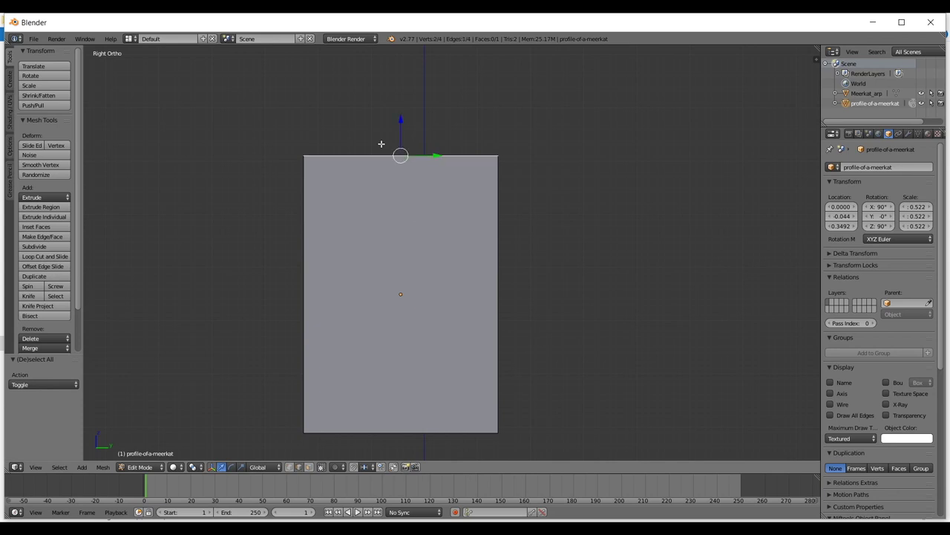
{"action": "key", "text": "g"}
{"action": "key", "text": "Escape"}
- Switch to face select mode, select the profile plane's face and view it from several angles
{"action": "left_click", "coordinate": [308, 467]}
{"action": "right_click", "coordinate": [361, 227]}
{"action": "scroll", "coordinate": [357, 205], "scroll_direction": "down", "scroll_amount": 3}
{"action": "middle_click_drag", "start_coordinate": [357, 205], "coordinate": [381, 230]}
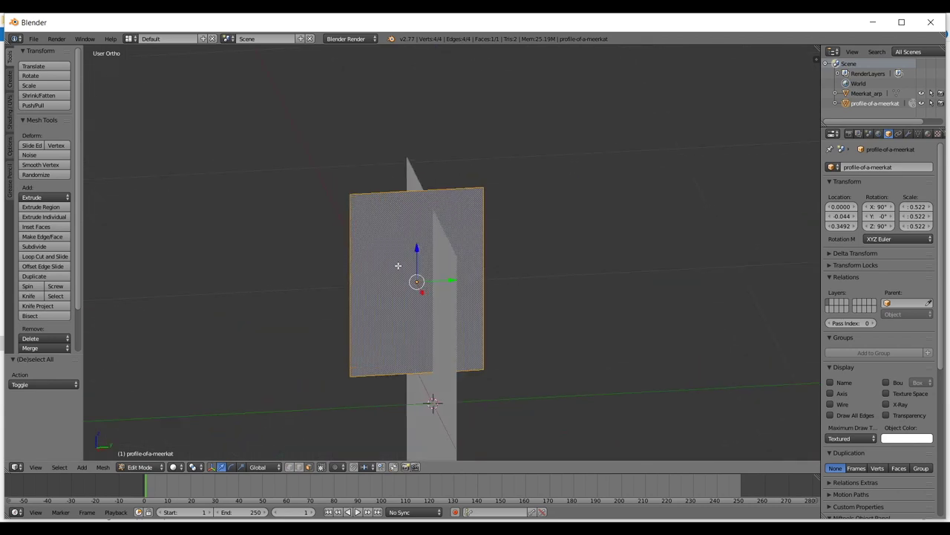
{"action": "scroll", "coordinate": [333, 196], "scroll_direction": "up", "scroll_amount": 4}
{"action": "middle_click_drag", "start_coordinate": [329, 155], "coordinate": [302, 186]}
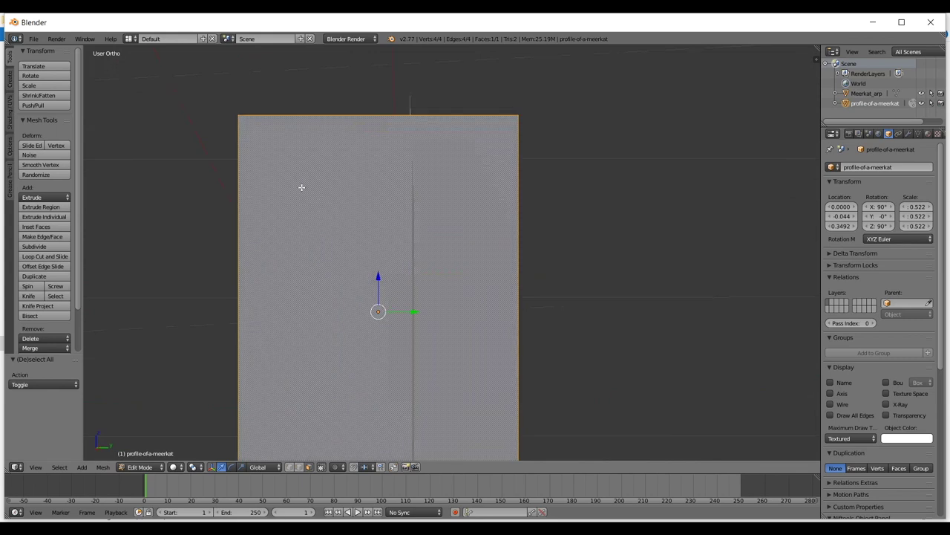
{"action": "scroll", "coordinate": [305, 188], "scroll_direction": "down", "scroll_amount": 2}
{"action": "middle_click_drag", "start_coordinate": [361, 233], "coordinate": [514, 289]}
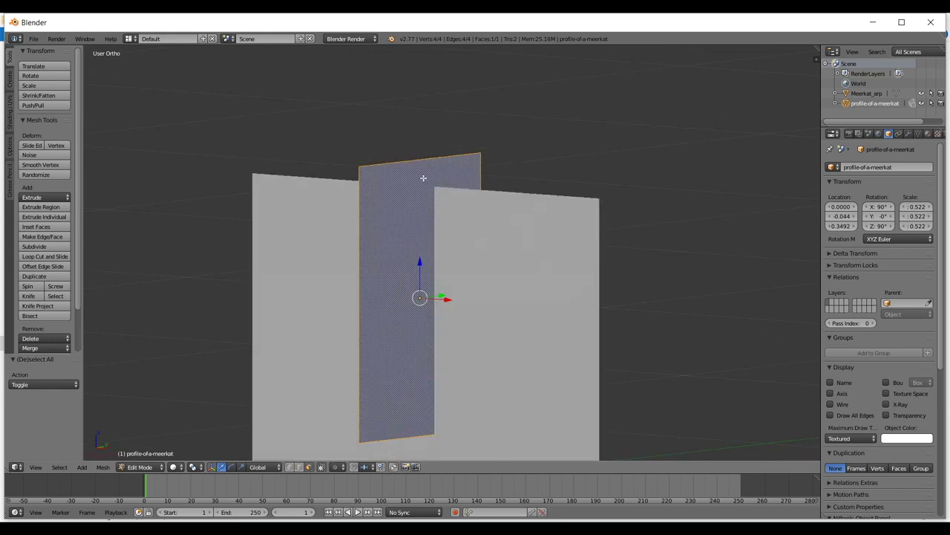
- Return to the right orthographic view and select the plane's upper −Y corner vertex in vertex select mode
{"action": "key", "text": "KP_3"}
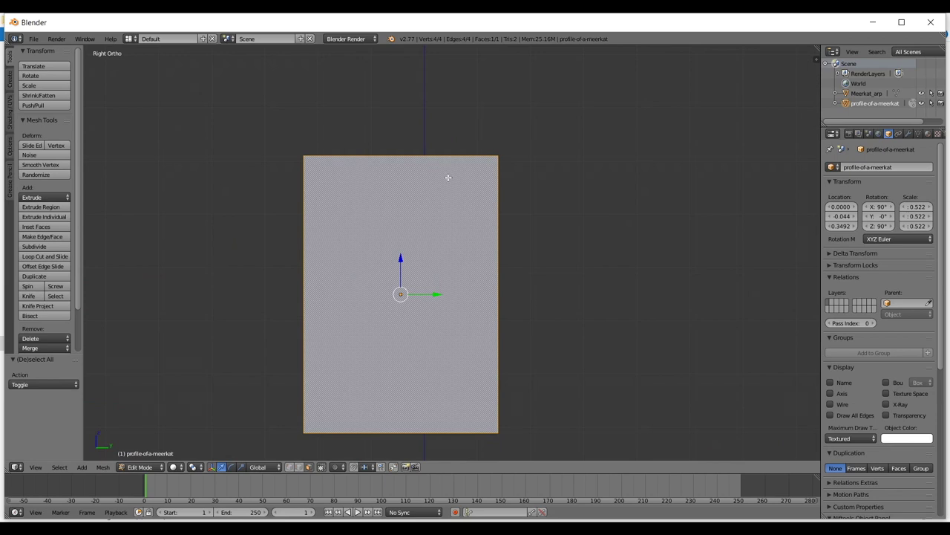
{"action": "left_click", "coordinate": [290, 468]}
{"action": "right_click", "coordinate": [302, 156]}
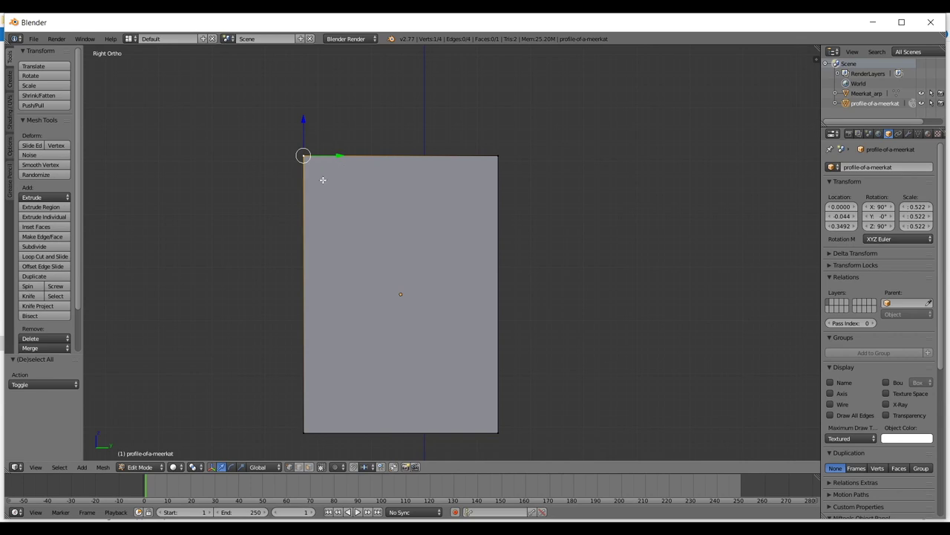
{"action": "middle_click_drag", "start_coordinate": [322, 178], "coordinate": [409, 178], "text": "shift"}
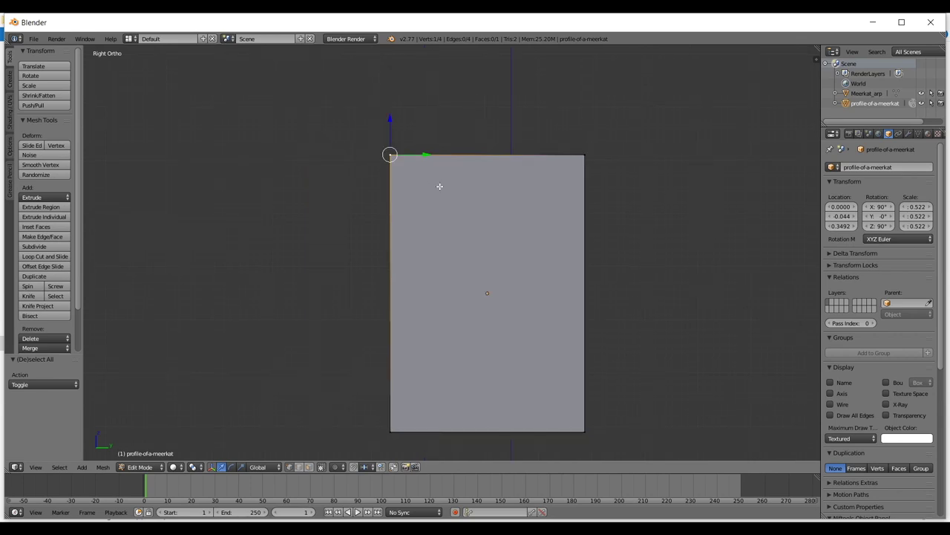
{"action": "left_click", "coordinate": [103, 467]}
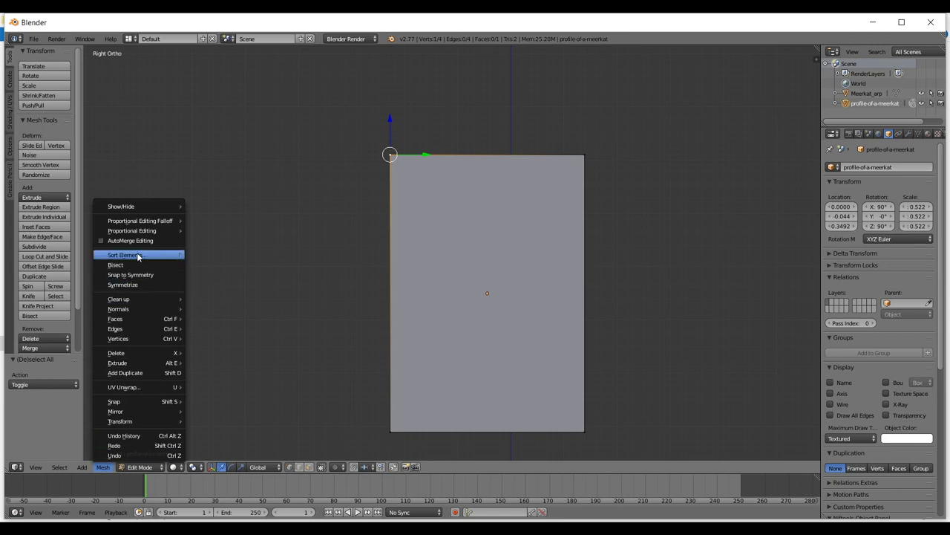
{"action": "left_click", "coordinate": [83, 467]}
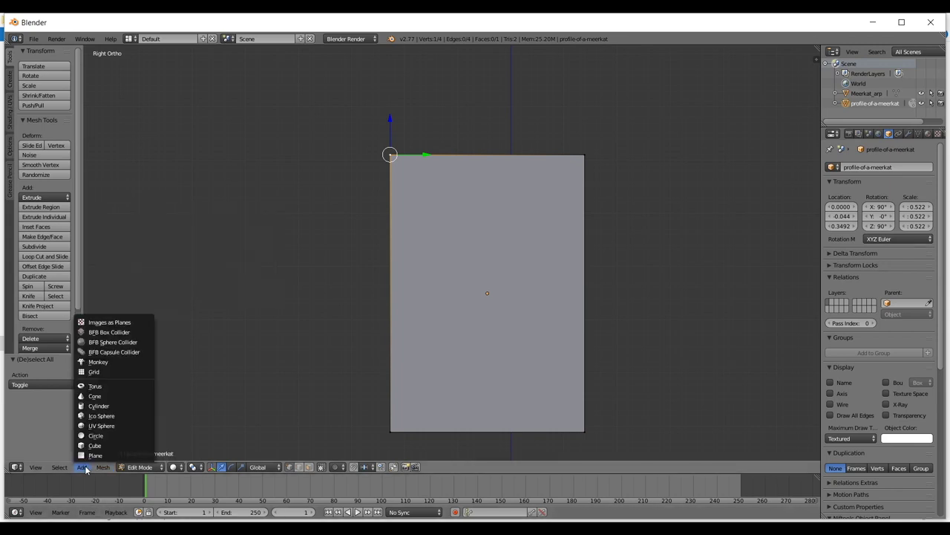
{"action": "mouse_move", "coordinate": [56, 466]}
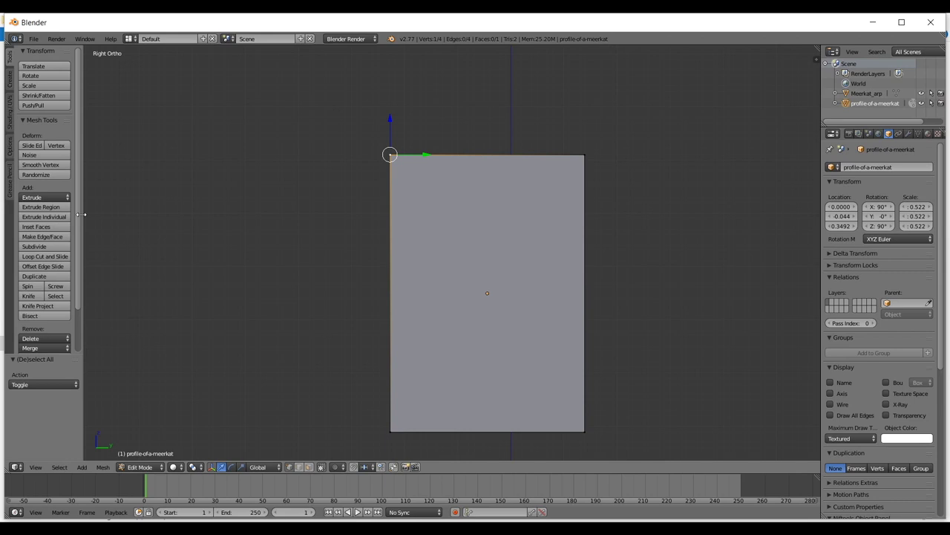
- Duplicate the upper −Y corner vertex in place and undo the duplication
{"action": "left_click", "coordinate": [54, 277]}
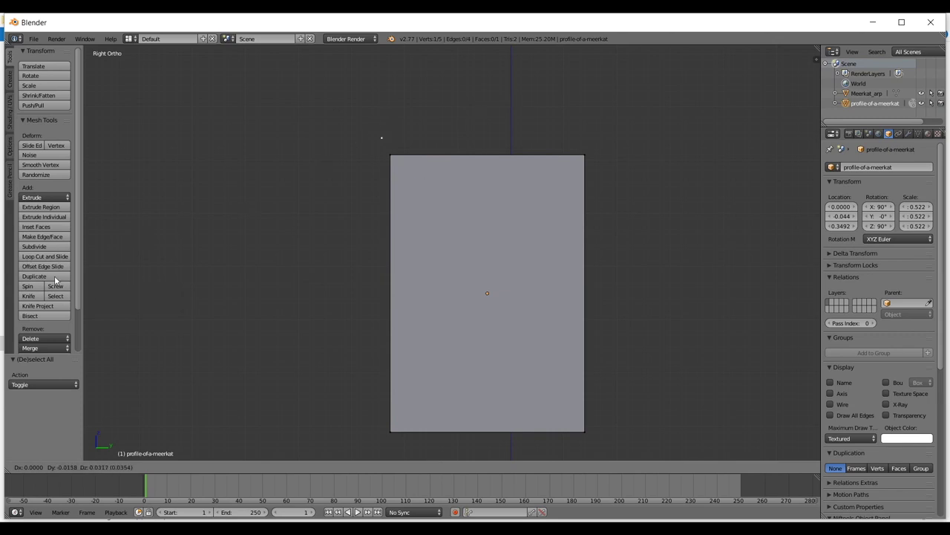
{"action": "left_click", "coordinate": [786, 216]}
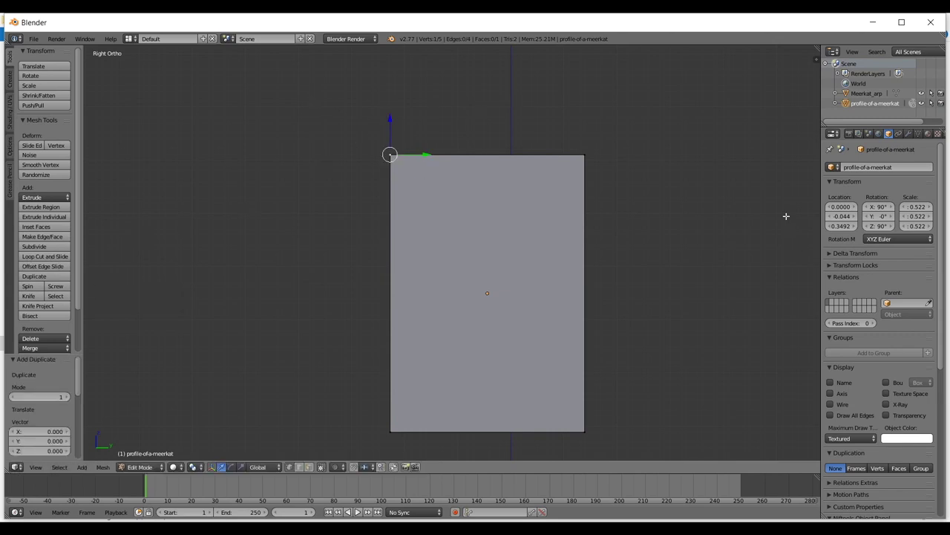
{"action": "key", "text": "ctrl+z"}
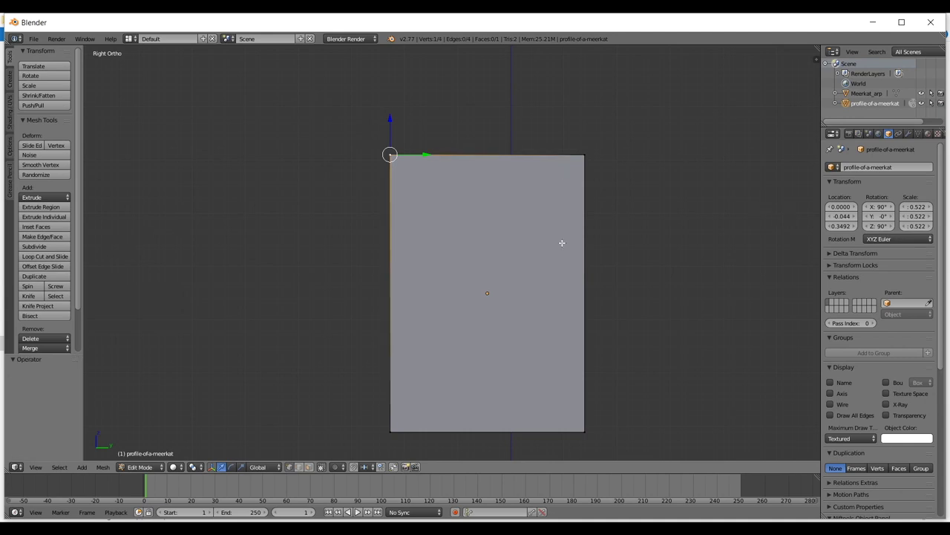
- Duplicate the corner vertex about 0.088 along −Y and 0.067 up, and extrude the copy about 0.626 straight down into a loose edge
{"action": "key", "text": "shift+d"}
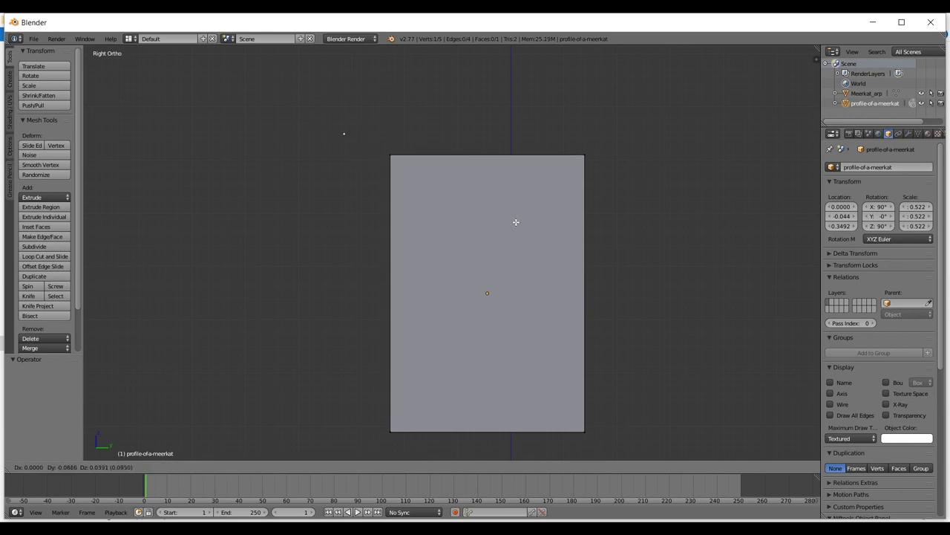
{"action": "left_click", "coordinate": [515, 207]}
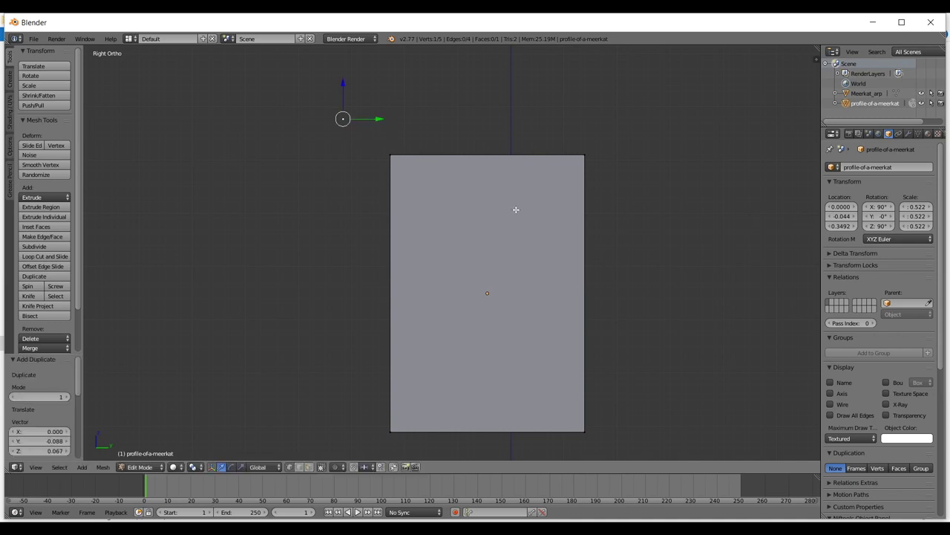
{"action": "middle_click_drag", "start_coordinate": [394, 136], "coordinate": [421, 102], "text": "shift"}
{"action": "scroll", "coordinate": [384, 99], "scroll_direction": "down", "scroll_amount": 1}
{"action": "scroll", "coordinate": [393, 141], "scroll_direction": "up", "scroll_amount": 1}
{"action": "scroll", "coordinate": [395, 120], "scroll_direction": "down", "scroll_amount": 1}
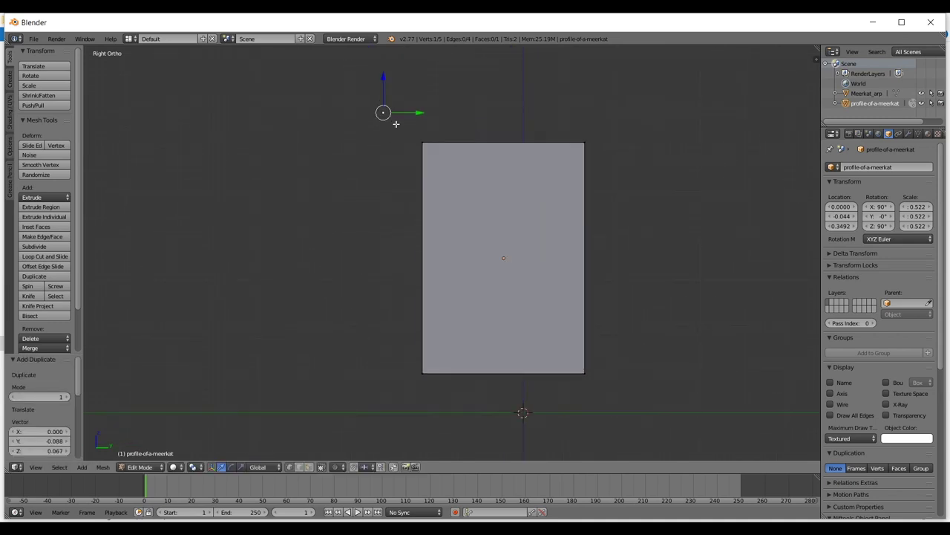
{"action": "middle_click_drag", "start_coordinate": [410, 148], "coordinate": [418, 130], "text": "shift"}
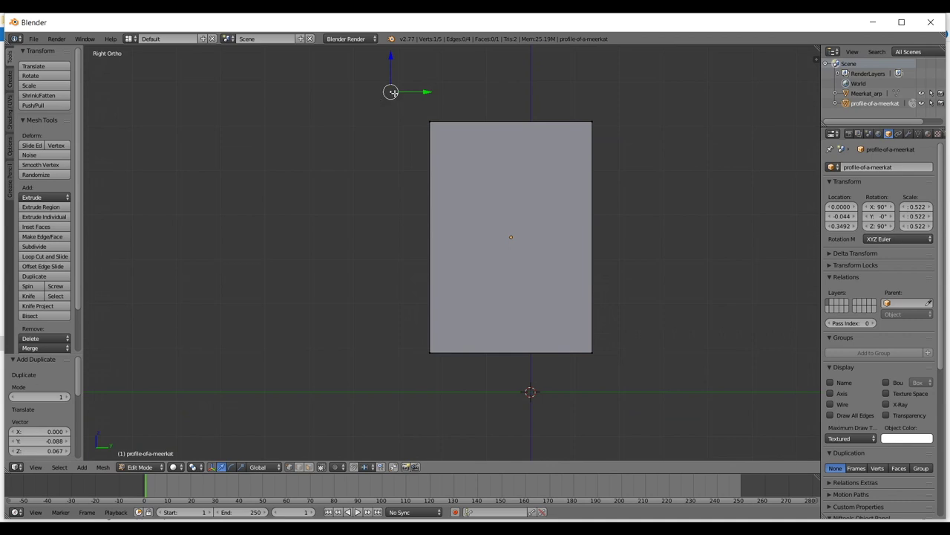
{"action": "key", "text": "e"}
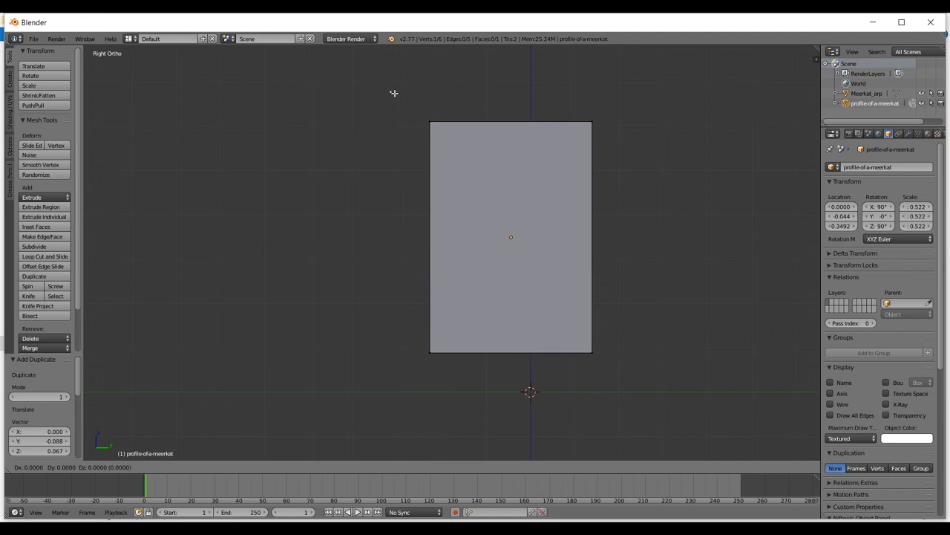
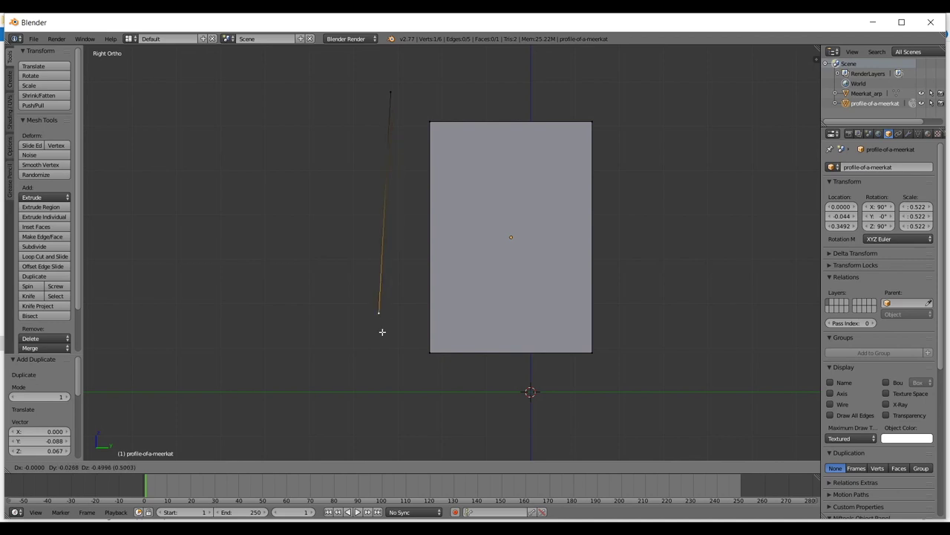
{"action": "left_click", "coordinate": [393, 369]}
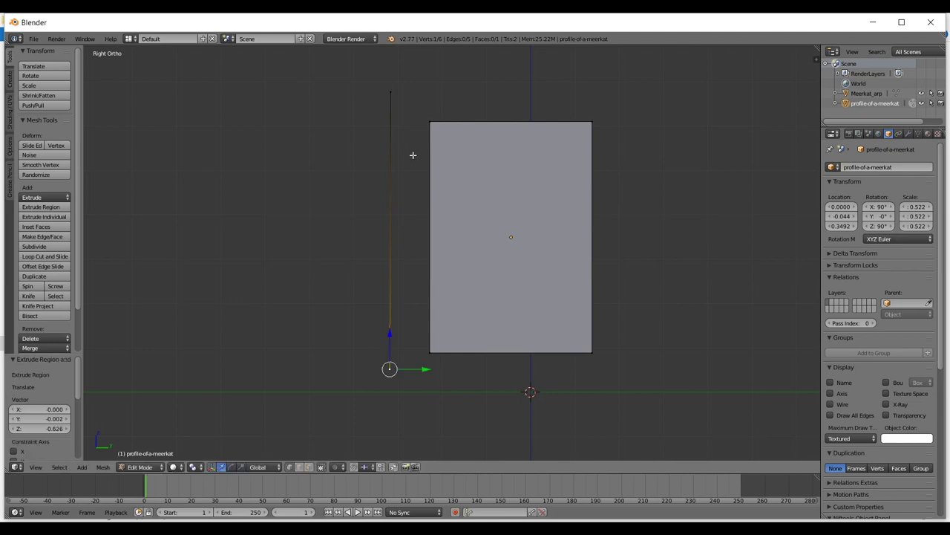
- Select both vertices of the loose edge, try extruding it along −Y into a face, and undo the extrusion
{"action": "right_click", "coordinate": [391, 91], "text": "shift"}
{"action": "middle_click_drag", "start_coordinate": [468, 228], "coordinate": [576, 216], "text": "shift"}
{"action": "key", "text": "e"}
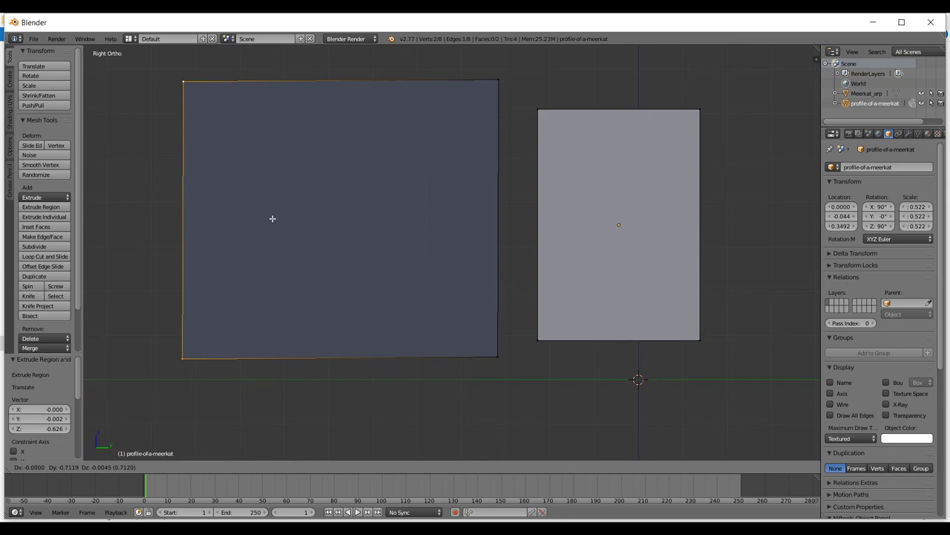
{"action": "key", "text": "Escape"}
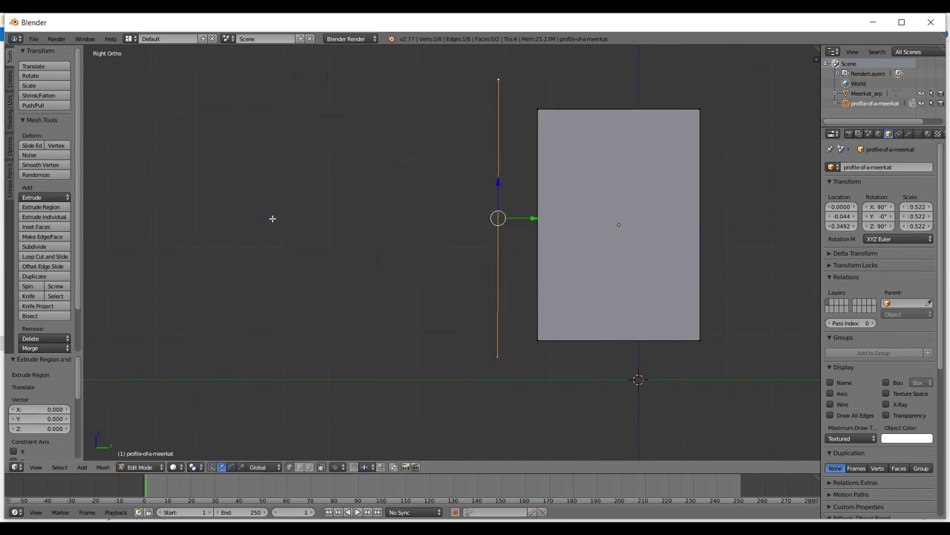
{"action": "key", "text": "ctrl+z"}
{"action": "key", "text": "ctrl+z"}
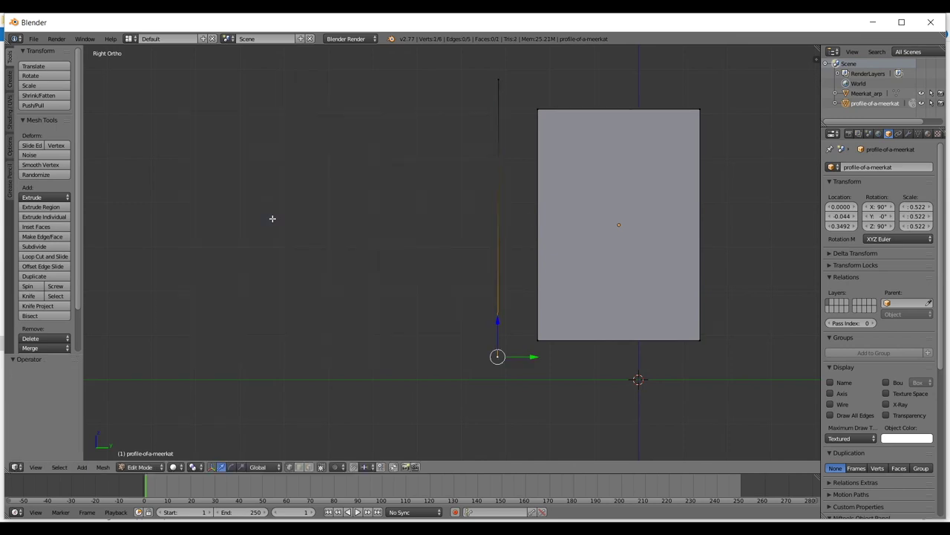
- Return to Object Mode, select the front meerkat plane and view the two planes from the front and at an angle
{"action": "key", "text": "Tab"}
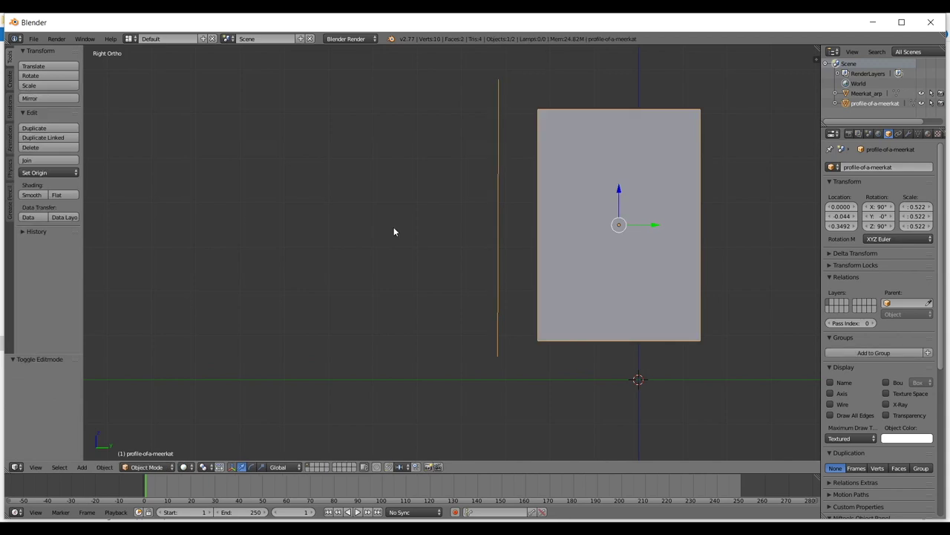
{"action": "key", "text": "KP_1"}
{"action": "right_click", "coordinate": [579, 216]}
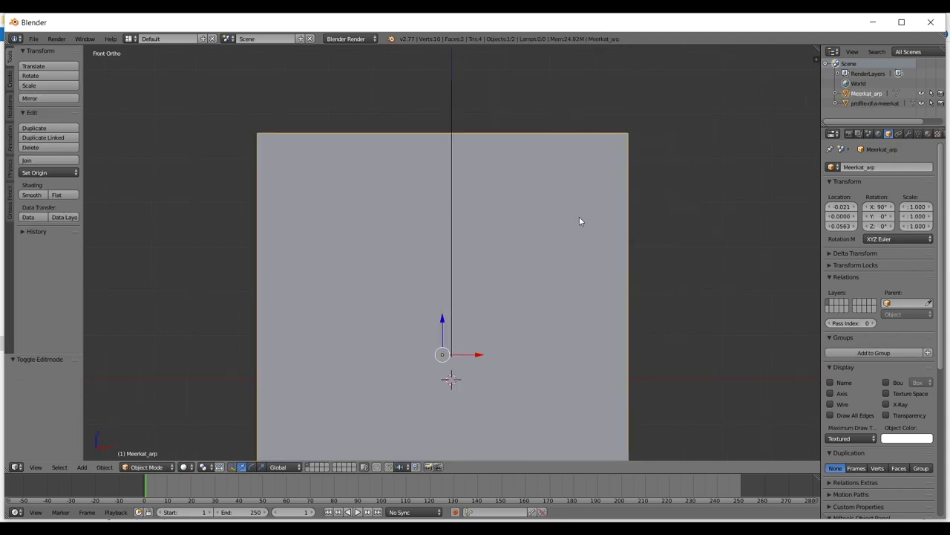
{"action": "middle_click_drag", "start_coordinate": [555, 219], "coordinate": [411, 241]}
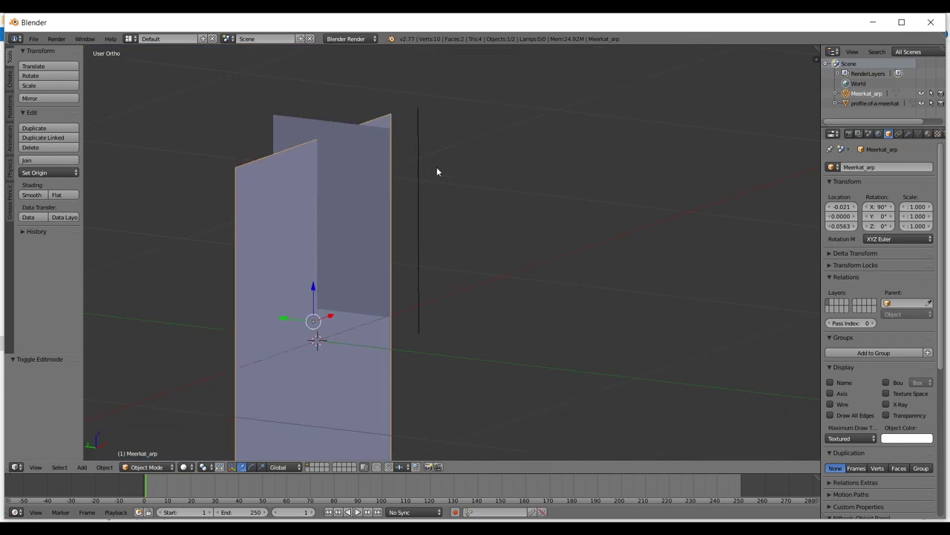
{"action": "key", "text": "KP_1"}
{"action": "scroll", "coordinate": [469, 102], "scroll_direction": "down", "scroll_amount": 2}
{"action": "scroll", "coordinate": [477, 137], "scroll_direction": "up", "scroll_amount": 3}
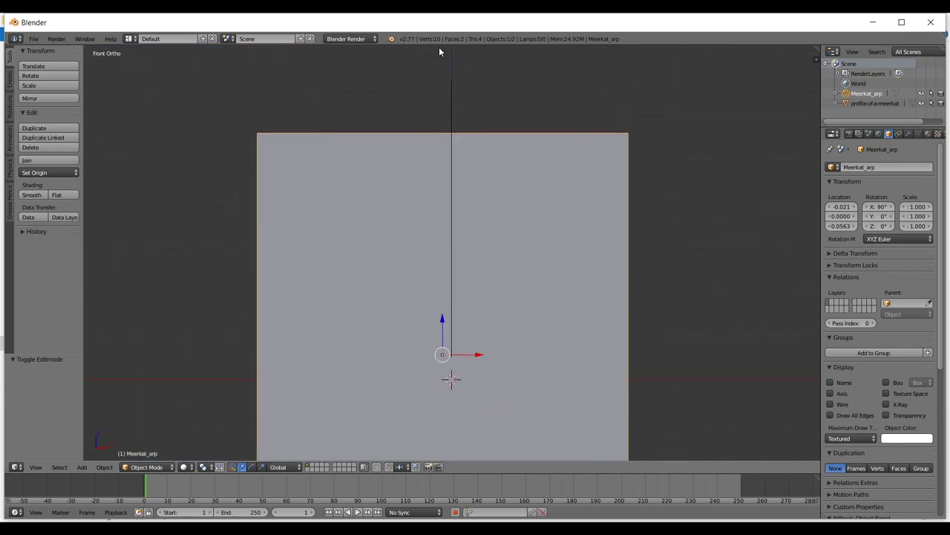
- Select the profile plane in the right orthographic view and enter Edit Mode on it
{"action": "key", "text": "KP_3"}
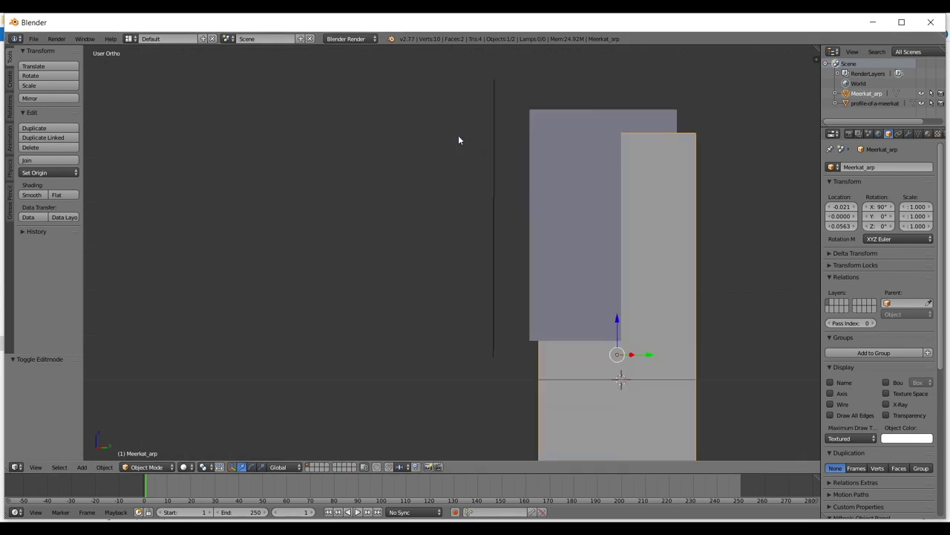
{"action": "right_click", "coordinate": [500, 178]}
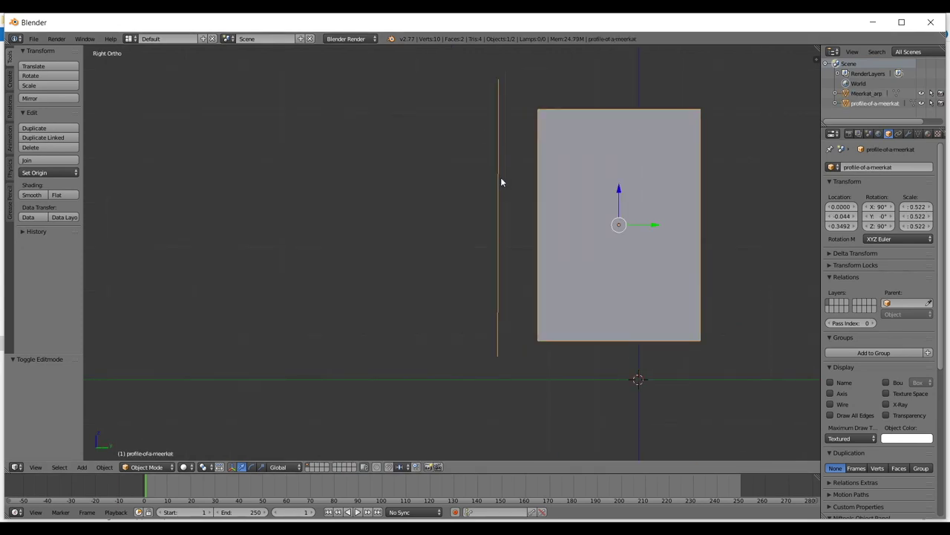
{"action": "middle_click_drag", "start_coordinate": [575, 205], "coordinate": [520, 204]}
{"action": "key", "text": "KP_3"}
{"action": "key", "text": "Tab"}
{"action": "scroll", "coordinate": [507, 302], "scroll_direction": "down", "scroll_amount": 1}
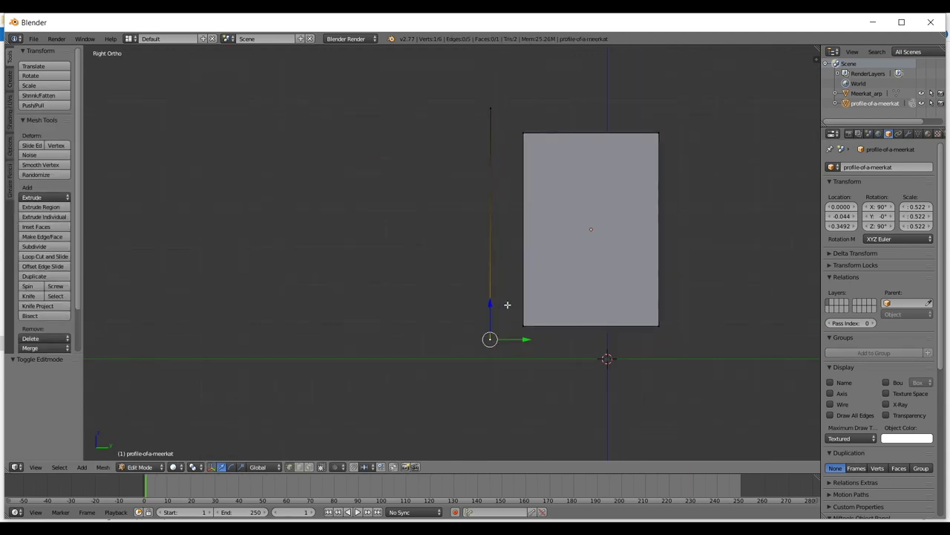
- Try moving the loose edge's lower vertex in the right, front and top orthographic views
{"action": "key", "text": "g"}
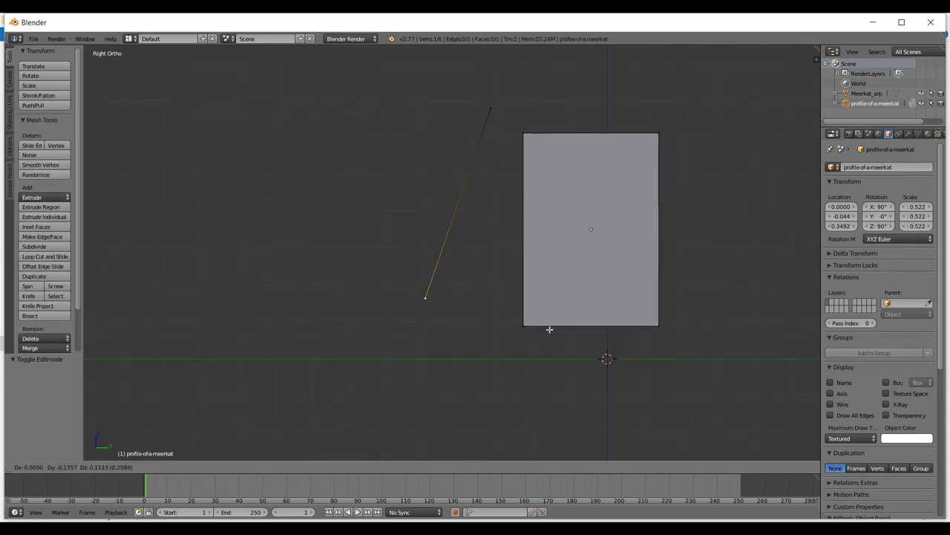
{"action": "left_click", "coordinate": [601, 305]}
{"action": "scroll", "coordinate": [448, 269], "scroll_direction": "down", "scroll_amount": 3}
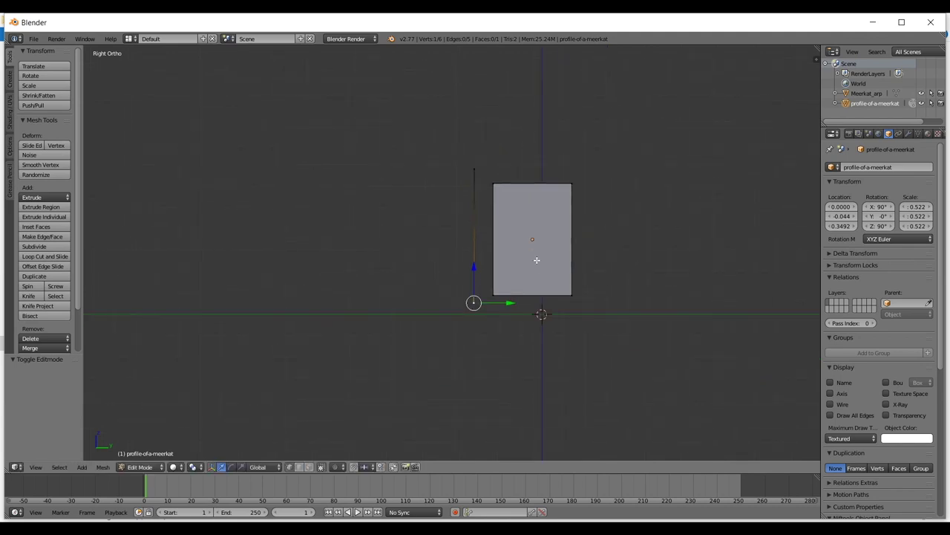
{"action": "key", "text": "KP_1"}
{"action": "scroll", "coordinate": [530, 256], "scroll_direction": "up", "scroll_amount": 2}
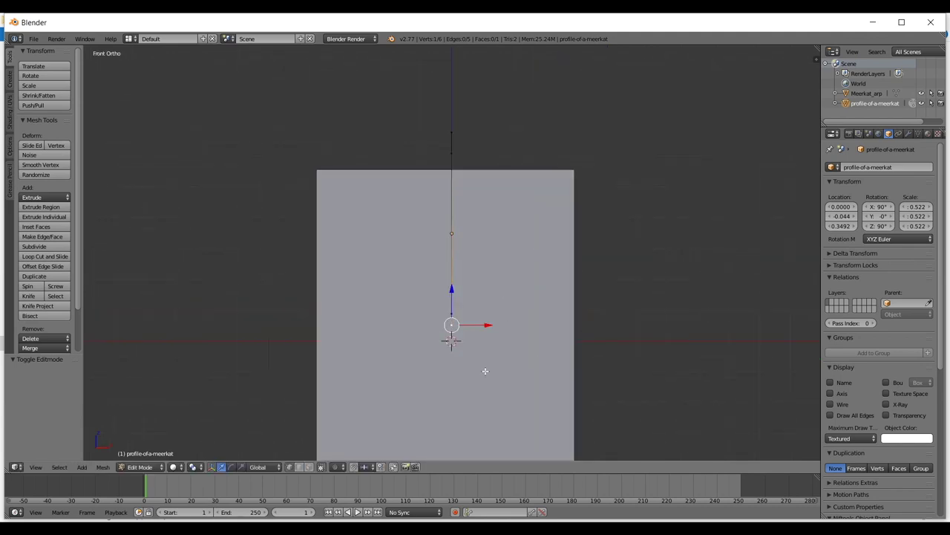
{"action": "key", "text": "g"}
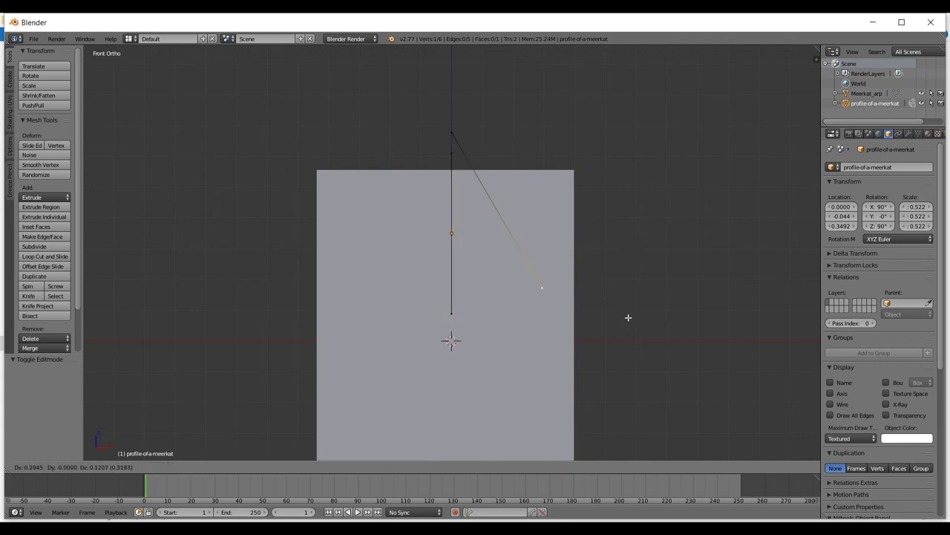
{"action": "right_click", "coordinate": [629, 317]}
{"action": "key", "text": "KP_7"}
{"action": "key", "text": "g"}
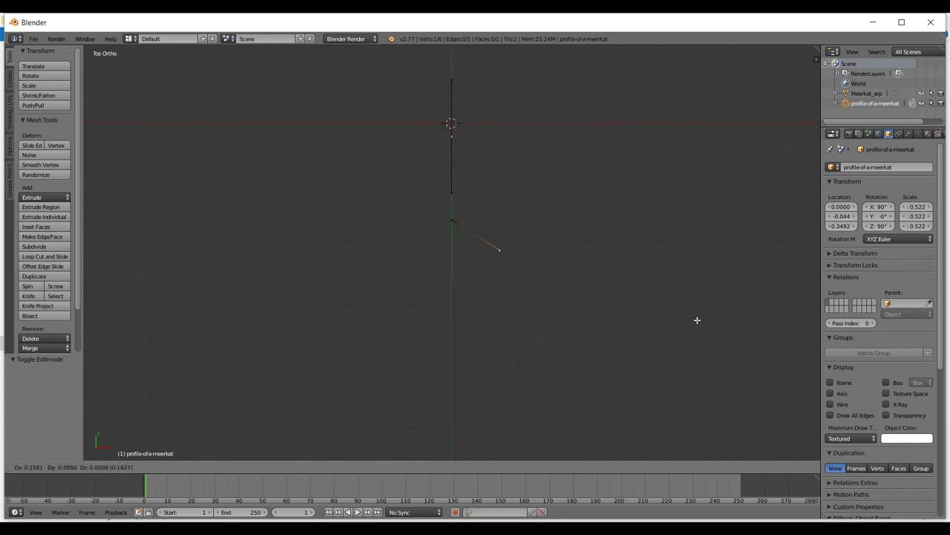
{"action": "right_click", "coordinate": [598, 300]}
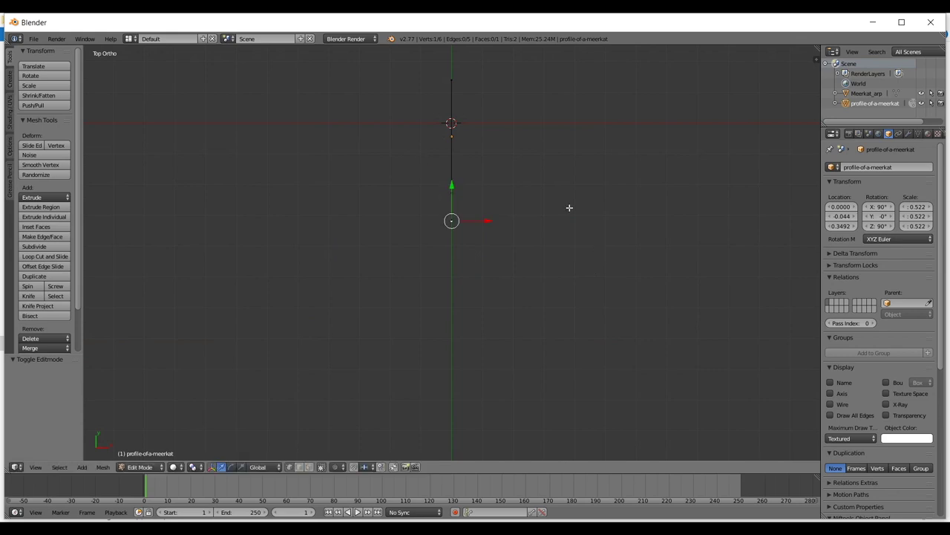
- Move the loose edge's lower vertex about 0.625 along −Y and 0.133 down in the right orthographic view
{"action": "key", "text": "KP_1"}
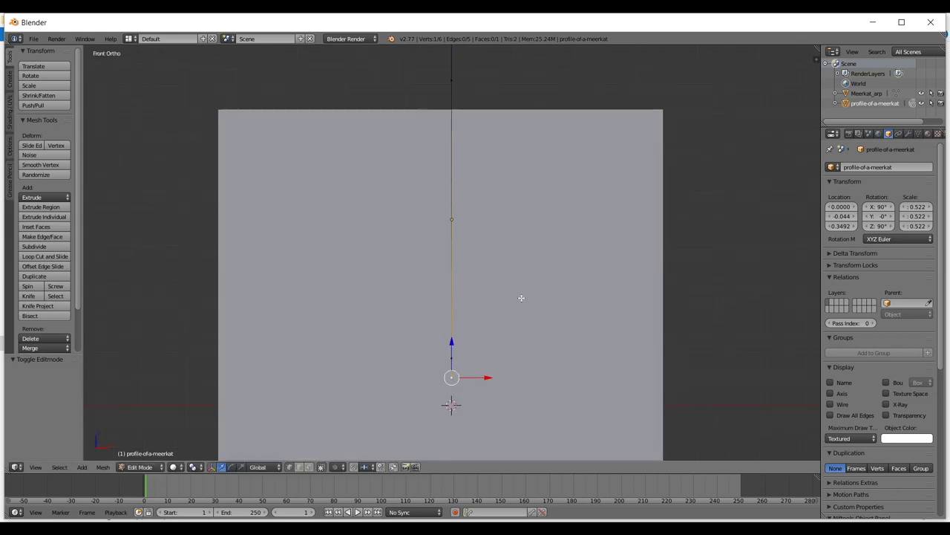
{"action": "key", "text": "KP_3"}
{"action": "key", "text": "g"}
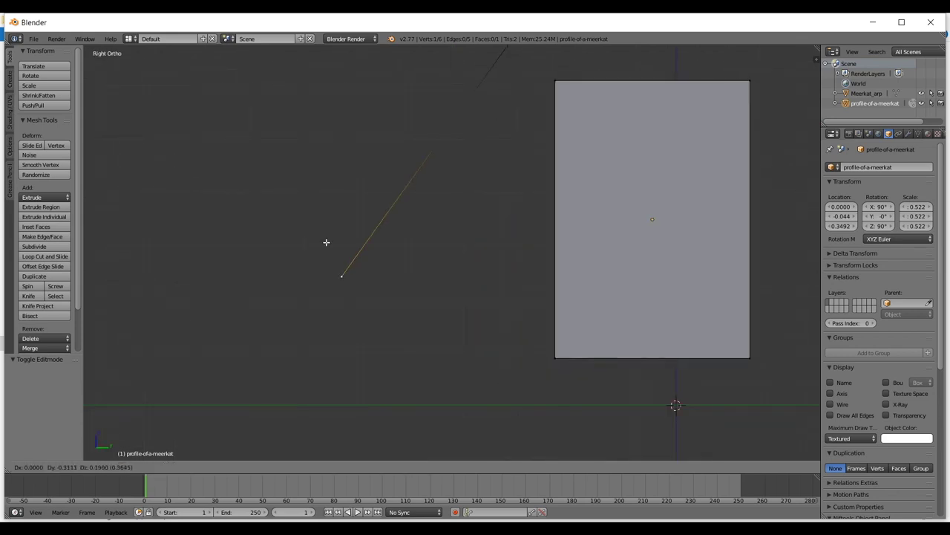
{"action": "left_click", "coordinate": [188, 369]}
{"action": "scroll", "coordinate": [282, 332], "scroll_direction": "down", "scroll_amount": 2}
- Return to Object Mode in the front orthographic view and set the viewport shading to Texture
{"action": "key", "text": "KP_1"}
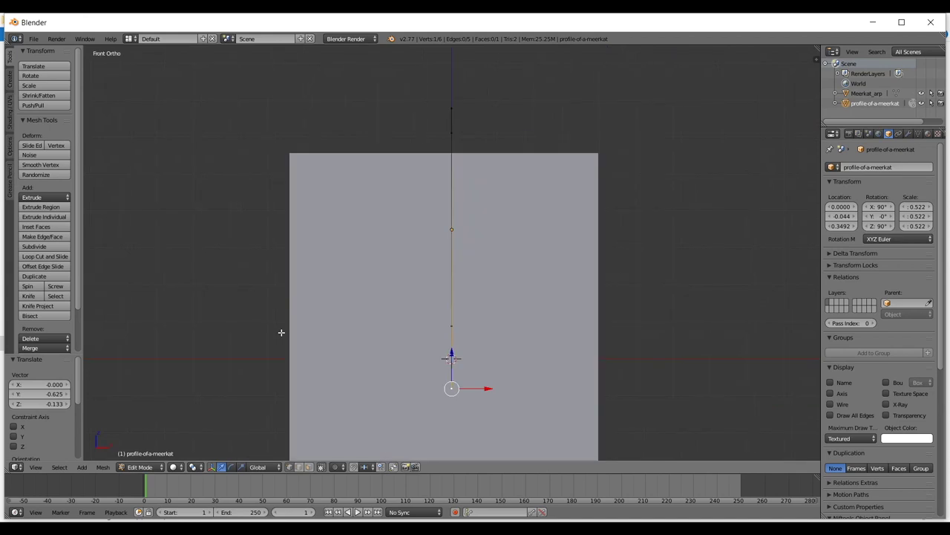
{"action": "key", "text": "Tab"}
{"action": "scroll", "coordinate": [520, 222], "scroll_direction": "up", "scroll_amount": 2}
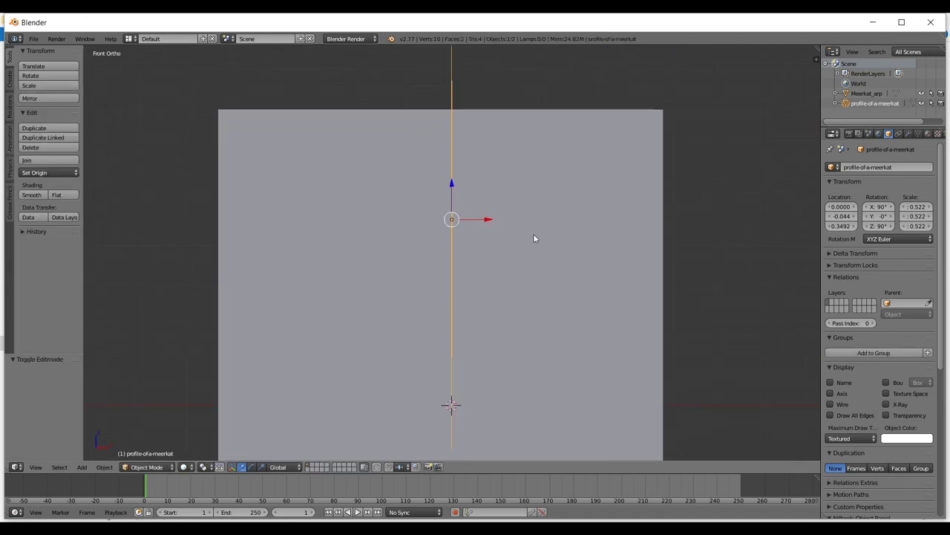
{"action": "left_click", "coordinate": [185, 466]}
{"action": "left_click", "coordinate": [193, 422]}
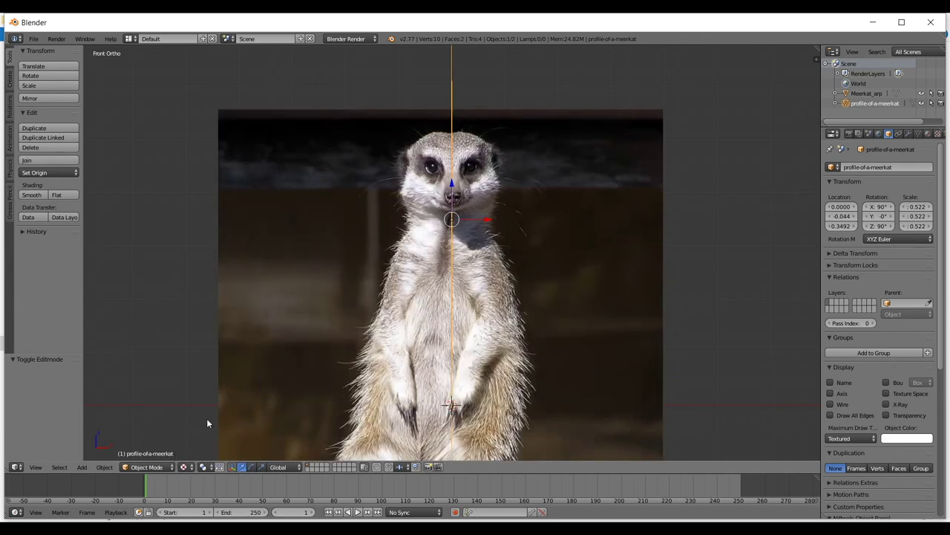
- Clear the selection, select the front meerkat reference plane and enter Edit Mode on it
{"action": "scroll", "coordinate": [474, 194], "scroll_direction": "up", "scroll_amount": 3}
{"action": "key", "text": "a"}
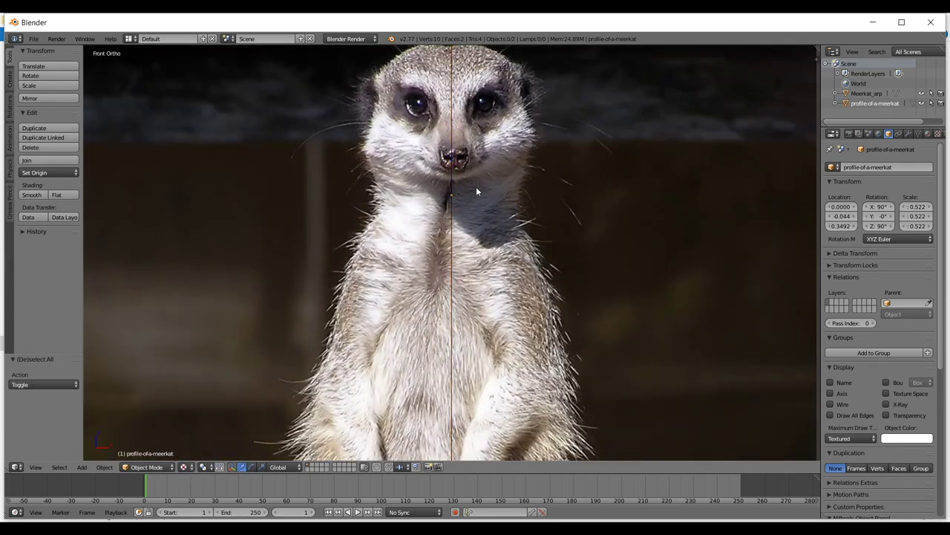
{"action": "scroll", "coordinate": [476, 186], "scroll_direction": "down", "scroll_amount": 2}
{"action": "scroll", "coordinate": [461, 189], "scroll_direction": "up", "scroll_amount": 2}
{"action": "right_click", "coordinate": [460, 219]}
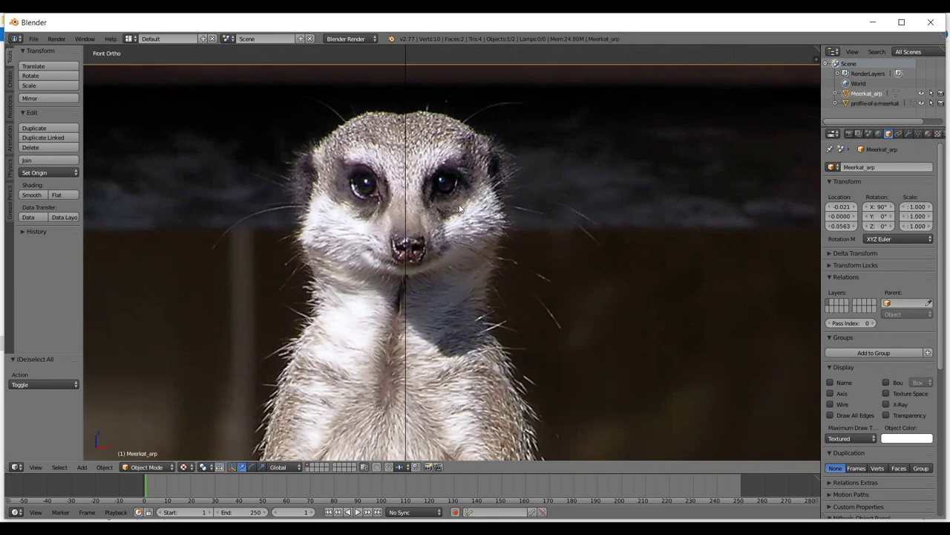
{"action": "scroll", "coordinate": [457, 227], "scroll_direction": "down", "scroll_amount": 2}
{"action": "scroll", "coordinate": [459, 234], "scroll_direction": "down", "scroll_amount": 3}
{"action": "key", "text": "Tab"}
{"action": "scroll", "coordinate": [462, 236], "scroll_direction": "up", "scroll_amount": 4}
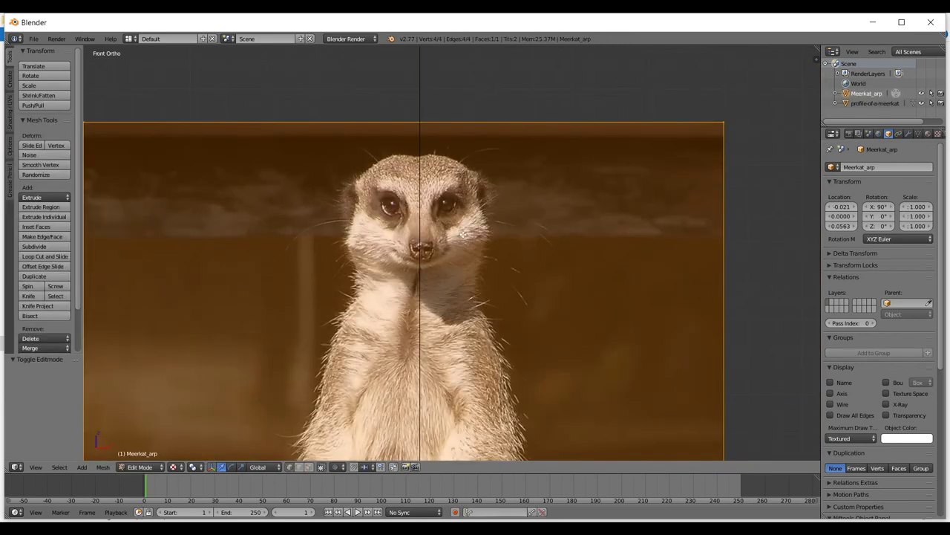
{"action": "scroll", "coordinate": [476, 187], "scroll_direction": "up", "scroll_amount": 3}
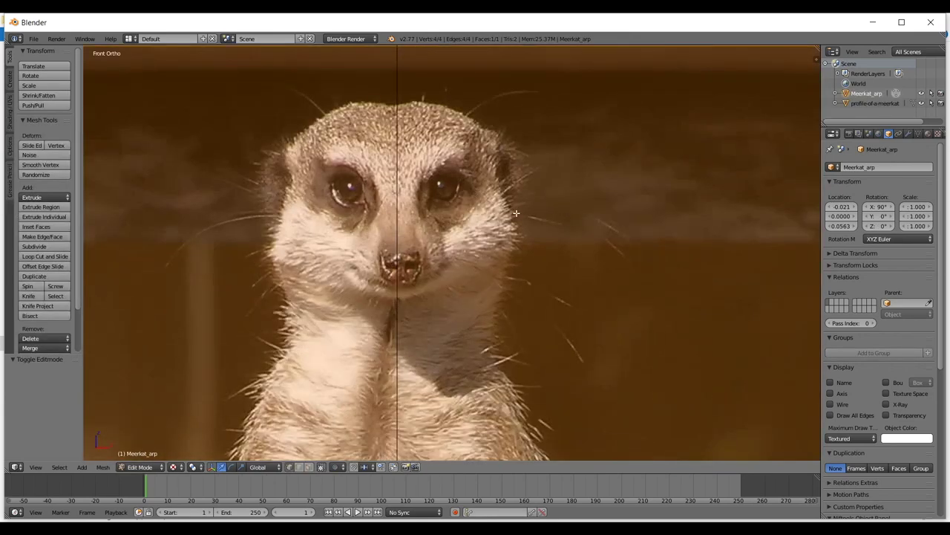
- Try to rotate the front meerkat plane's geometry in the front orthographic view
{"action": "scroll", "coordinate": [512, 218], "scroll_direction": "down", "scroll_amount": 5}
{"action": "scroll", "coordinate": [525, 238], "scroll_direction": "down", "scroll_amount": 5}
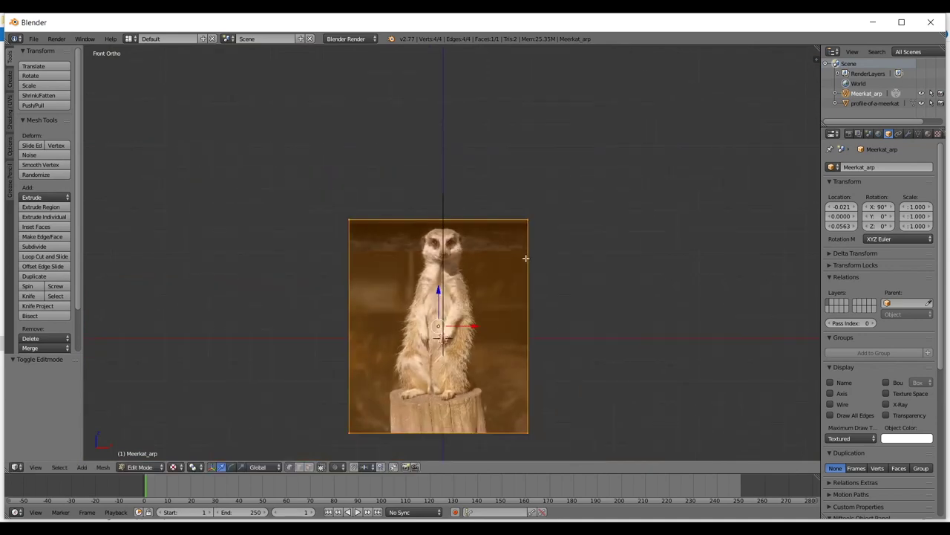
{"action": "scroll", "coordinate": [512, 266], "scroll_direction": "up", "scroll_amount": 1}
{"action": "key", "text": "r"}
{"action": "right_click", "coordinate": [505, 279]}
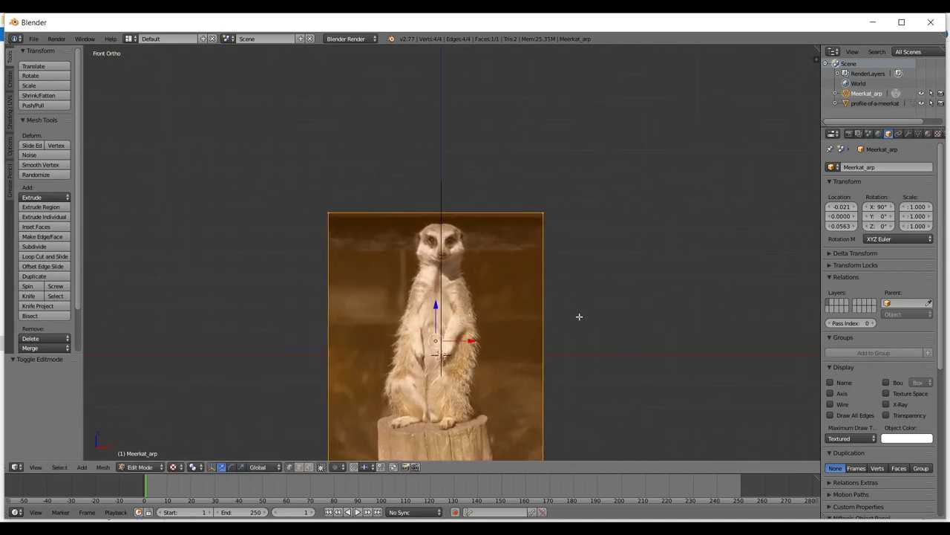
{"action": "middle_click_drag", "start_coordinate": [585, 294], "coordinate": [586, 271], "text": "shift"}
{"action": "scroll", "coordinate": [586, 269], "scroll_direction": "up", "scroll_amount": 5}
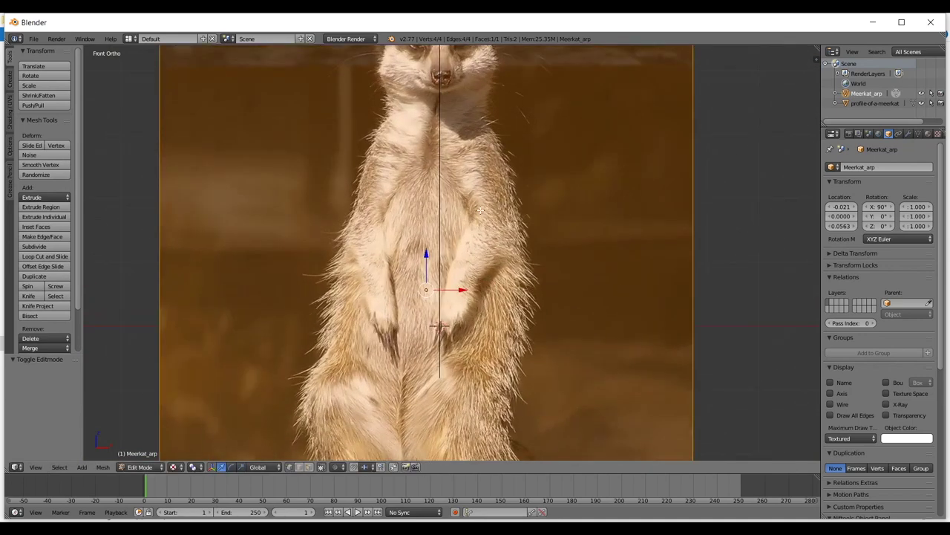
- Examine the front meerkat plane in the front orthographic view and try rotating its geometry about the median point
{"action": "scroll", "coordinate": [478, 234], "scroll_direction": "down", "scroll_amount": 1}
{"action": "middle_click_drag", "start_coordinate": [470, 59], "coordinate": [475, 96], "text": "shift"}
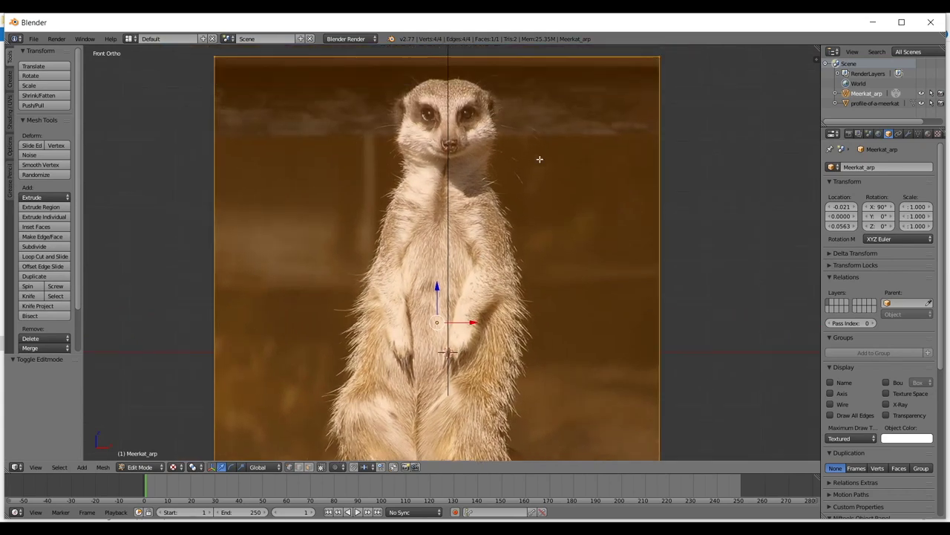
{"action": "middle_click_drag", "start_coordinate": [540, 262], "coordinate": [536, 200], "text": "shift"}
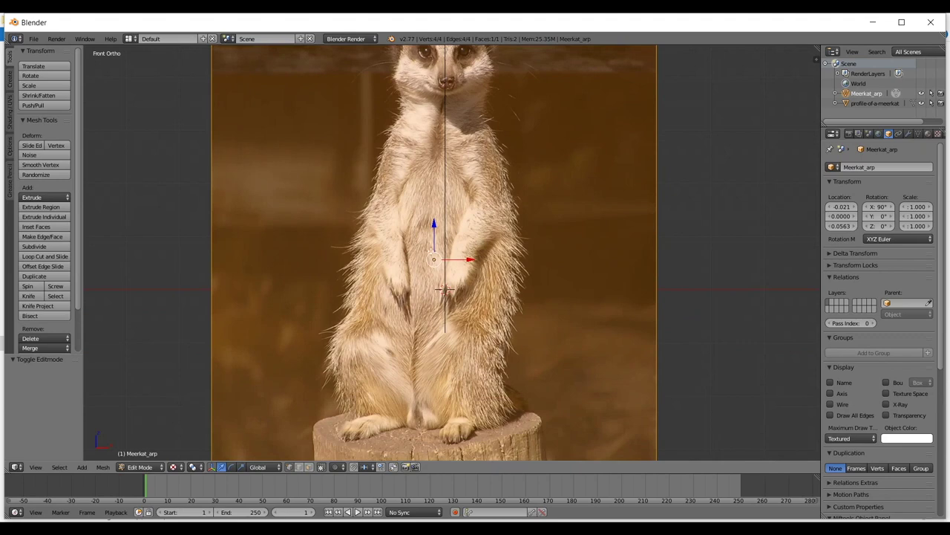
{"action": "scroll", "coordinate": [431, 256], "scroll_direction": "up", "scroll_amount": 2}
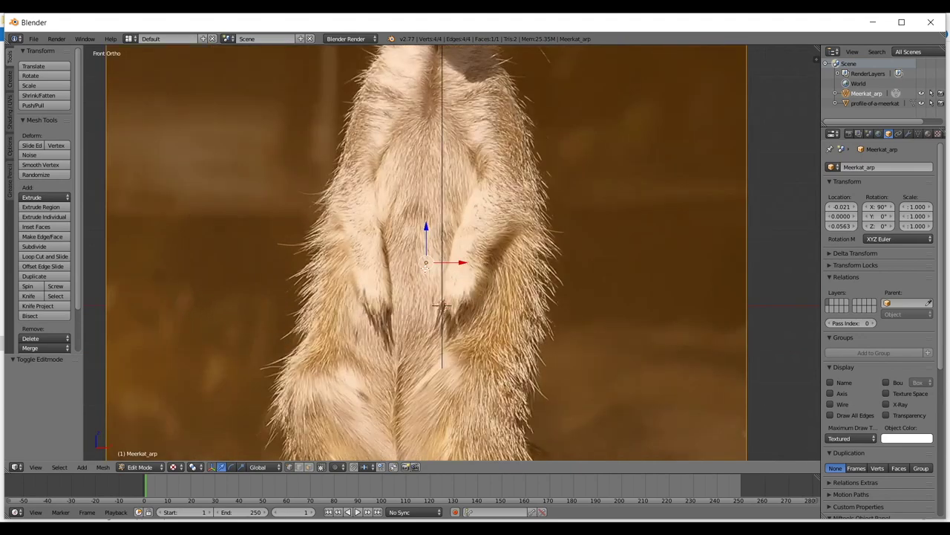
{"action": "scroll", "coordinate": [434, 265], "scroll_direction": "down", "scroll_amount": 3}
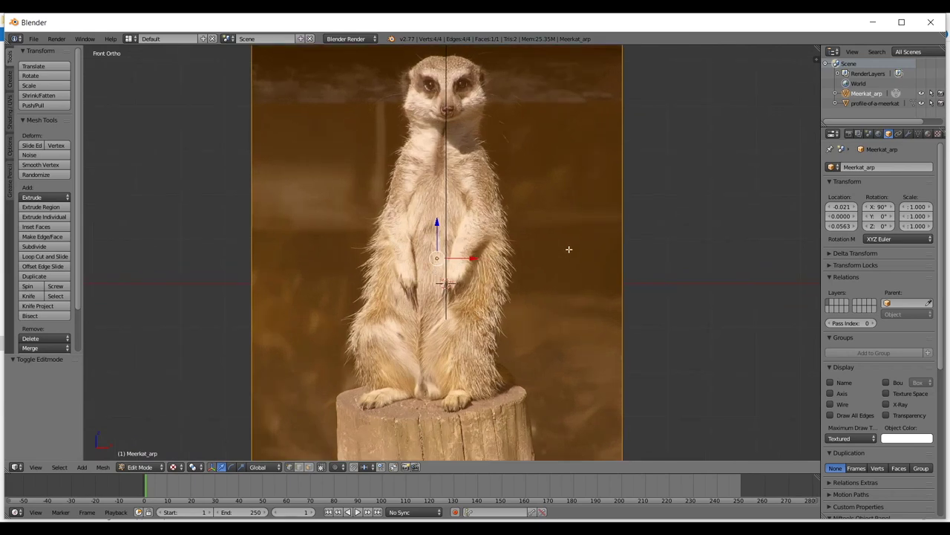
{"action": "key", "text": "r"}
{"action": "key", "text": "Escape"}
{"action": "scroll", "coordinate": [549, 207], "scroll_direction": "down", "scroll_amount": 2}
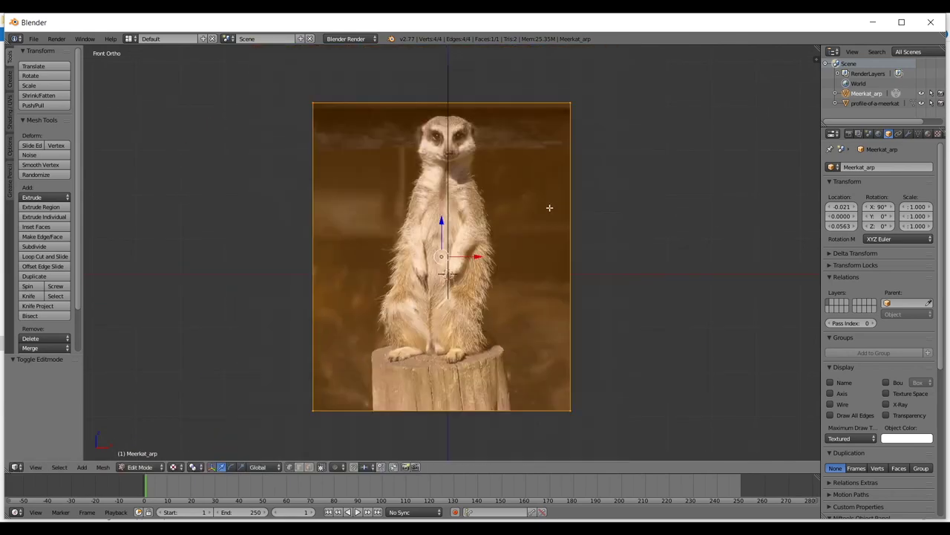
{"action": "scroll", "coordinate": [583, 227], "scroll_direction": "up", "scroll_amount": 3}
{"action": "scroll", "coordinate": [616, 242], "scroll_direction": "down", "scroll_amount": 3}
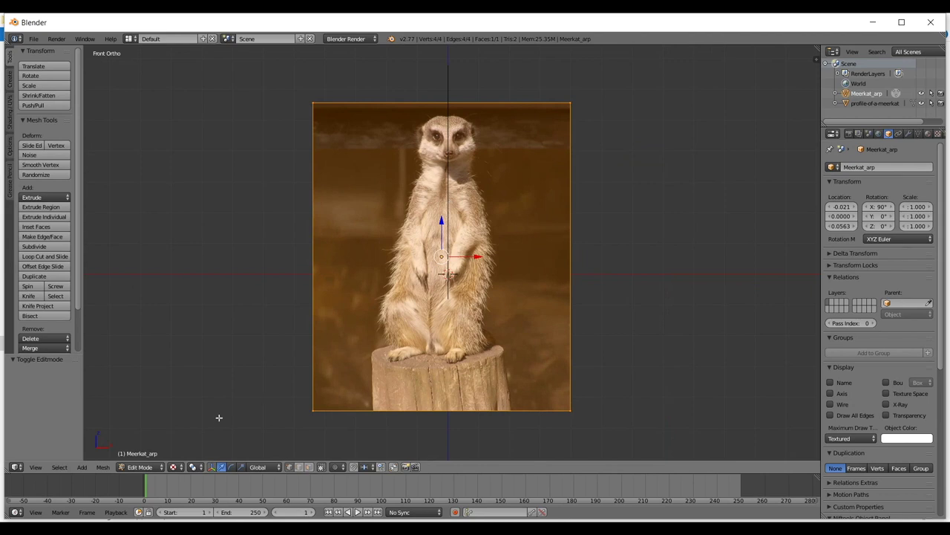
- Set the pivot point to Individual Origins for the front meerkat plane's mesh
{"action": "left_click", "coordinate": [194, 467]}
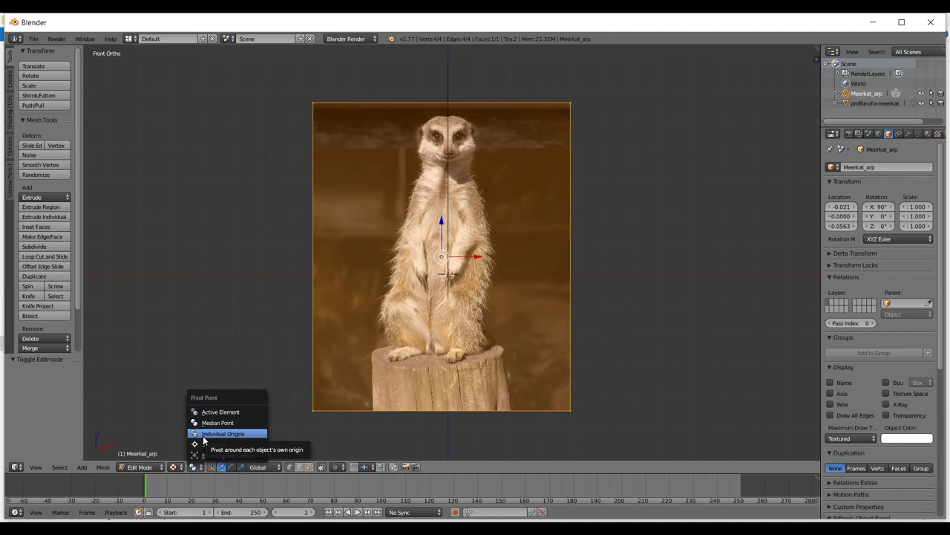
{"action": "left_click", "coordinate": [203, 435]}
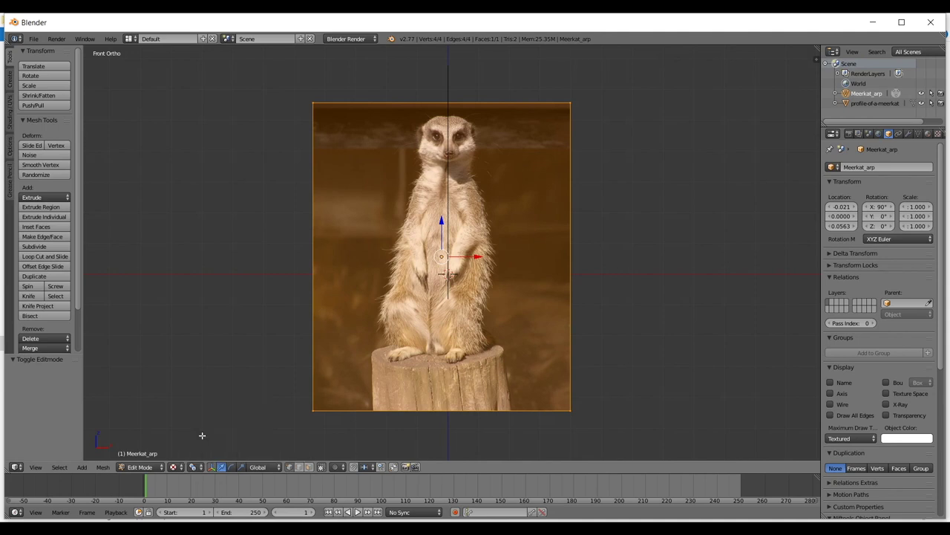
{"action": "scroll", "coordinate": [332, 112], "scroll_direction": "down", "scroll_amount": 2}
- Duplicate the front plane's upper edge beside the plane, then rotate the copy to a diagonal and scale it down
{"action": "right_click", "coordinate": [355, 149]}
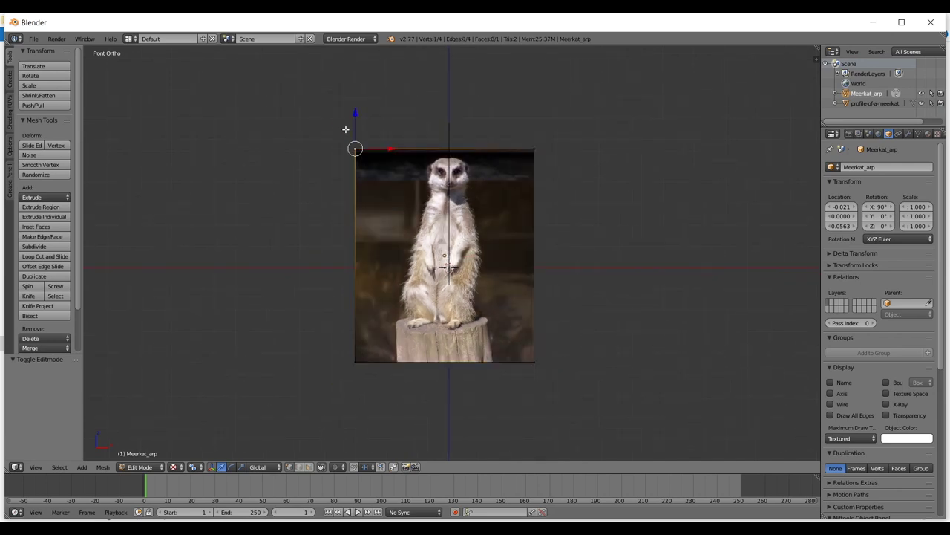
{"action": "right_click", "coordinate": [527, 146], "text": "shift"}
{"action": "key", "text": "shift+d"}
{"action": "left_click", "coordinate": [330, 258]}
{"action": "key", "text": "r"}
{"action": "left_click", "coordinate": [278, 93]}
{"action": "key", "text": "s"}
{"action": "left_click", "coordinate": [279, 212]}
{"action": "key", "text": "Tab"}
{"action": "key", "text": "Tab"}
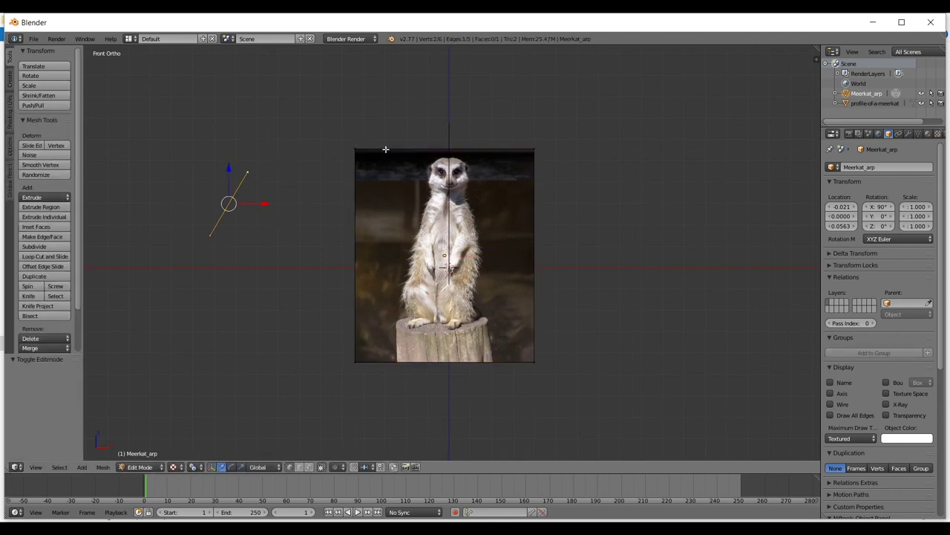
- Add the plane's upper-left corner vertex to the loose edge selection and select all geometry linked to both
{"action": "right_click", "coordinate": [358, 141], "text": "shift"}
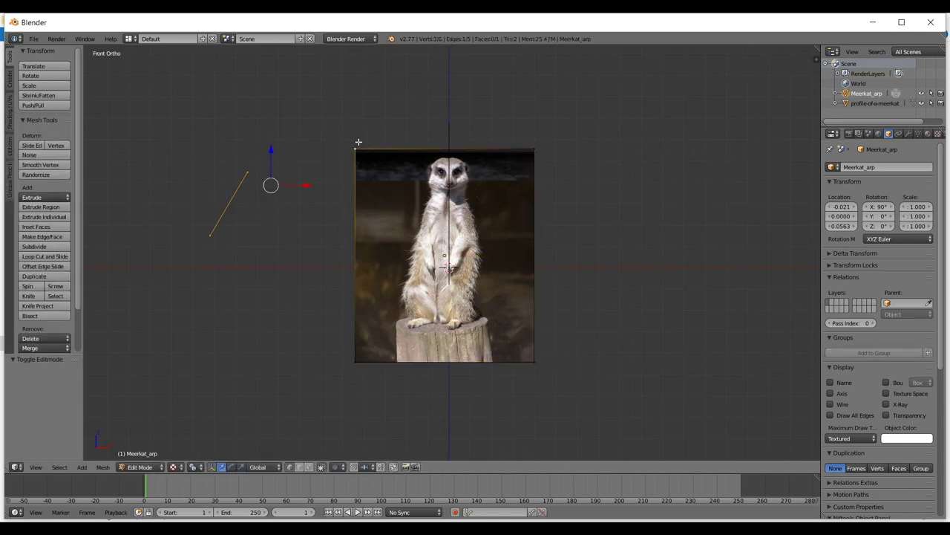
{"action": "key", "text": "ctrl+l"}
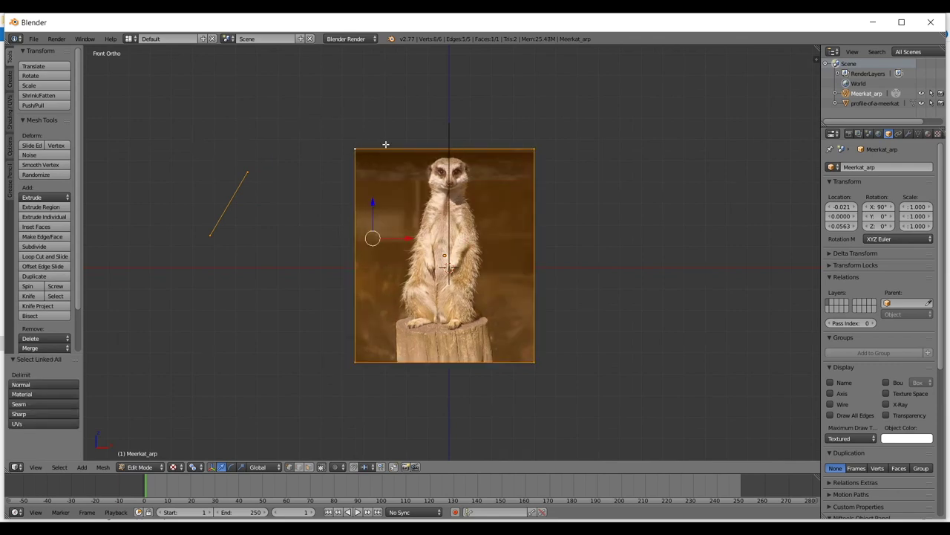
- Select only the front plane's upper-left corner vertex and try to move it in an angled view
{"action": "right_click", "coordinate": [352, 141]}
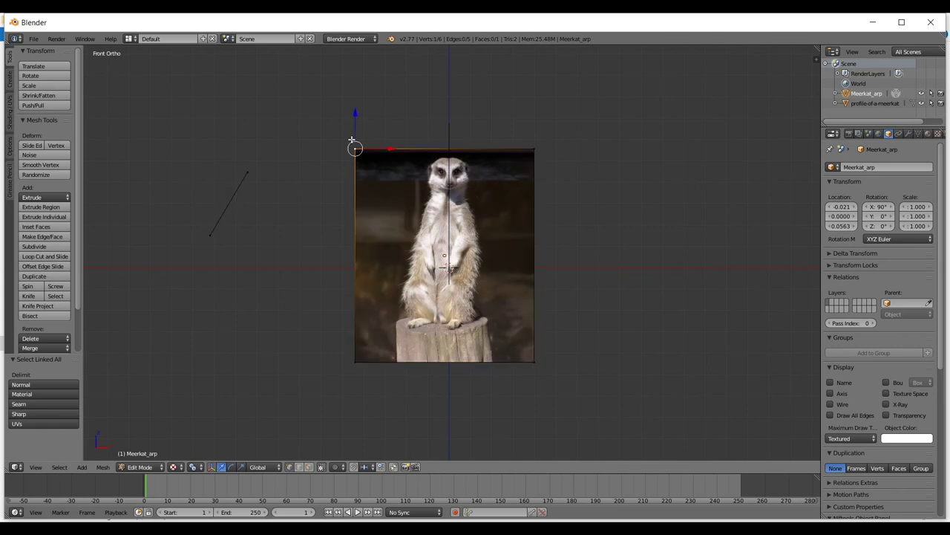
{"action": "middle_click_drag", "start_coordinate": [376, 140], "coordinate": [492, 163]}
{"action": "key", "text": "g"}
{"action": "key", "text": "Escape"}
{"action": "key", "text": "g"}
{"action": "key", "text": "Escape"}
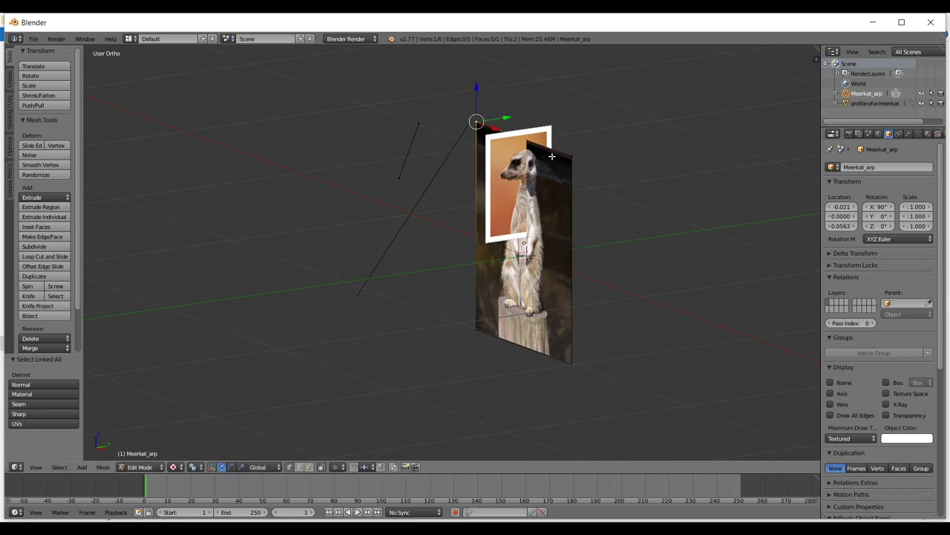
- Select all of the front plane's linked geometry from its upper-left corner vertex, leaving out the loose edge
{"action": "middle_click_drag", "start_coordinate": [490, 120], "coordinate": [385, 165]}
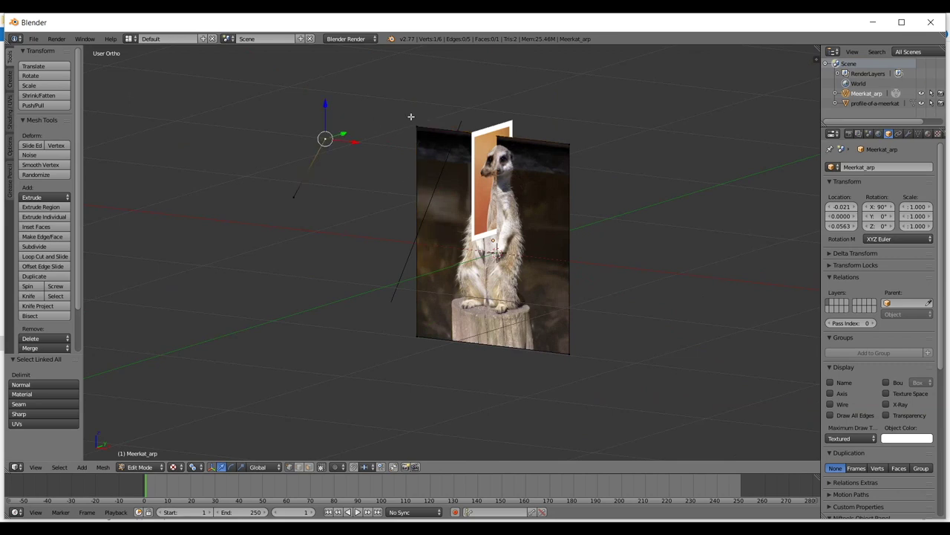
{"action": "right_click", "coordinate": [330, 136]}
{"action": "right_click", "coordinate": [407, 122], "text": "shift"}
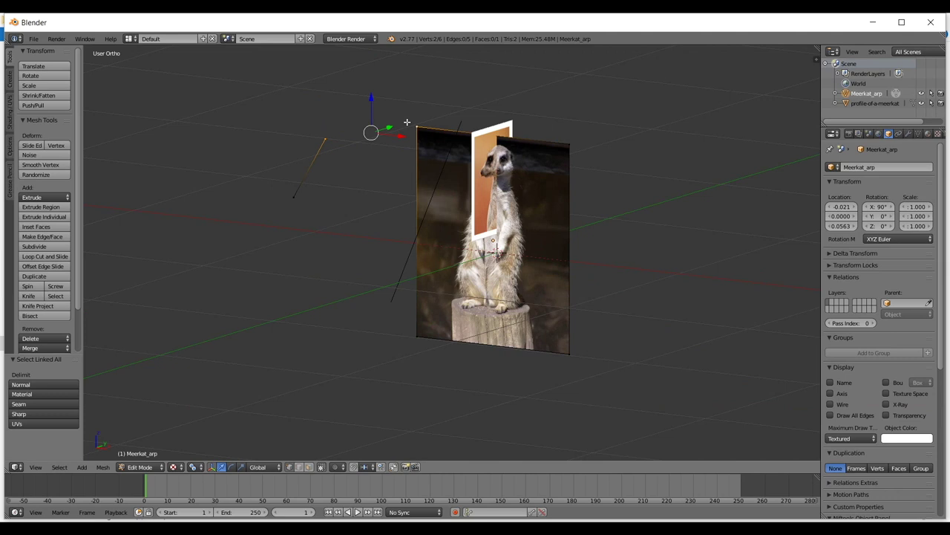
{"action": "right_click", "coordinate": [417, 127]}
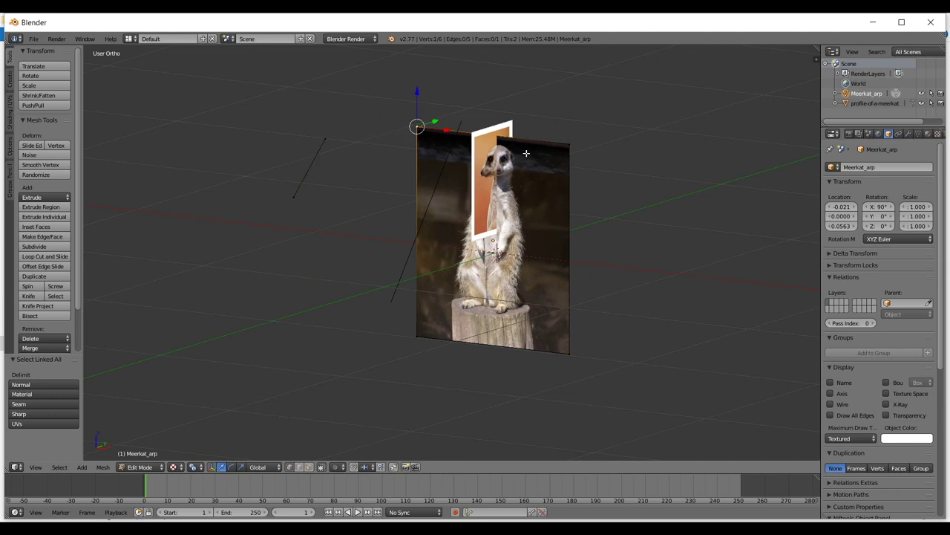
{"action": "key", "text": "ctrl+l"}
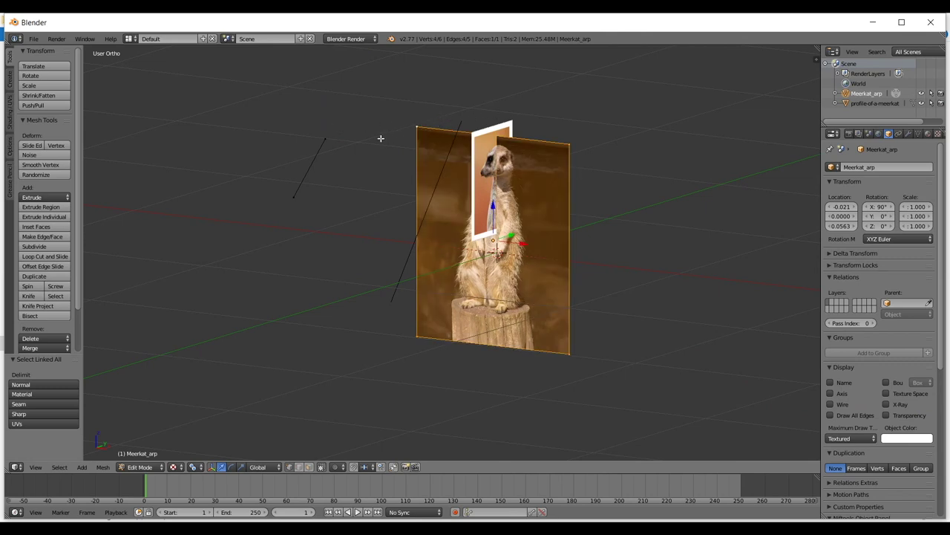
- Select the whole mesh and try rotating the plane and loose edge about their individual origins in the top orthographic view
{"action": "key", "text": "KP_1"}
{"action": "mouse_move", "coordinate": [423, 159]}
{"action": "middle_mouse_down"}
{"action": "mouse_move", "coordinate": [431, 220]}
{"action": "mouse_move", "coordinate": [373, 323]}
{"action": "mouse_move", "coordinate": [416, 199]}
{"action": "mouse_move", "coordinate": [416, 170]}
{"action": "middle_mouse_up"}
{"action": "key", "text": "a"}
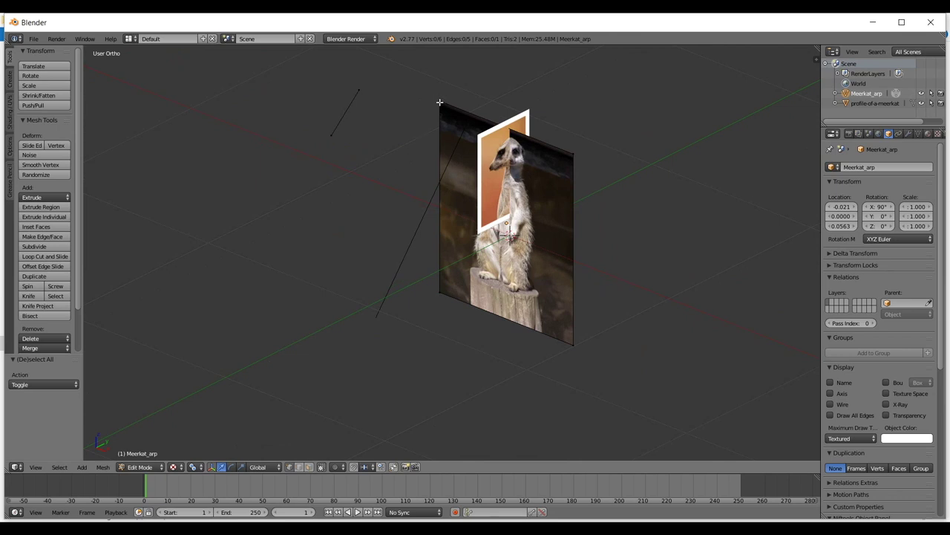
{"action": "key", "text": "a"}
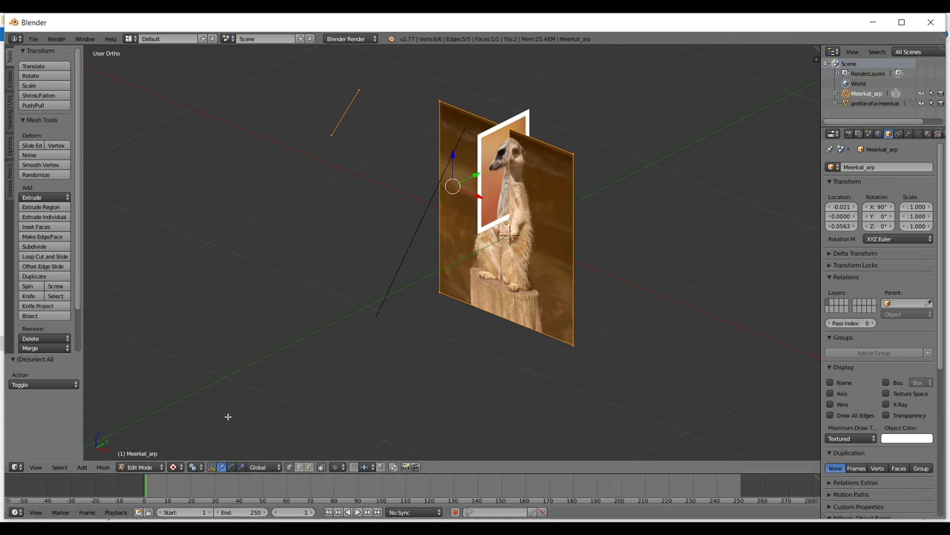
{"action": "key", "text": "KP_7"}
{"action": "key", "text": "r"}
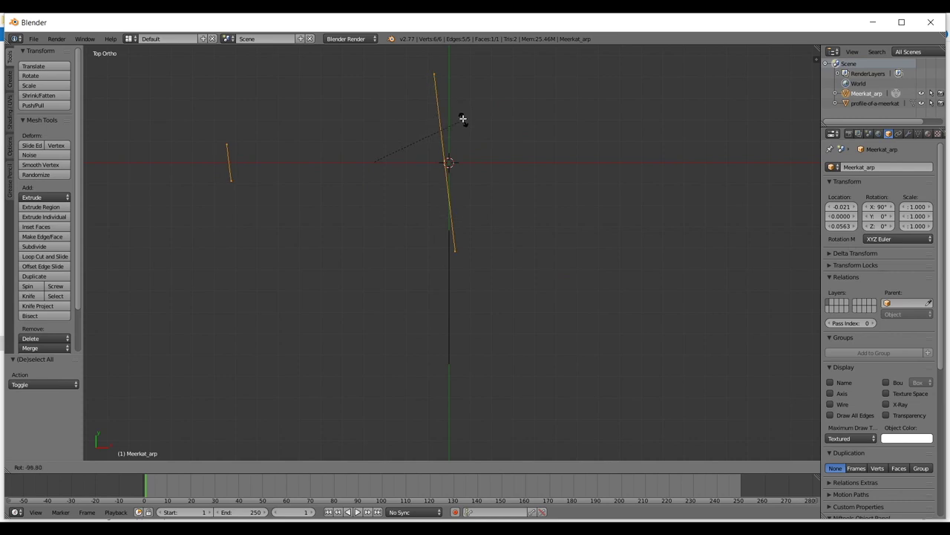
{"action": "right_click", "coordinate": [455, 169]}
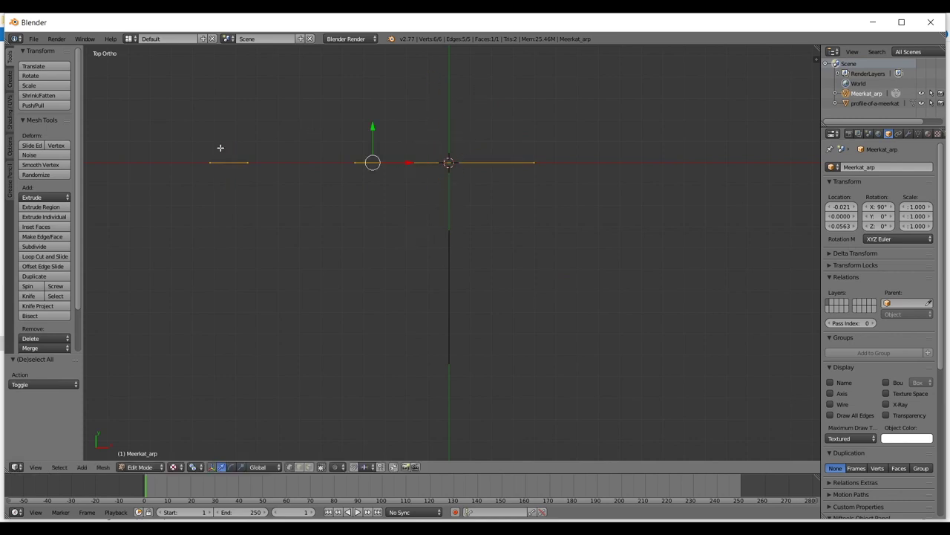
{"action": "key", "text": "r"}
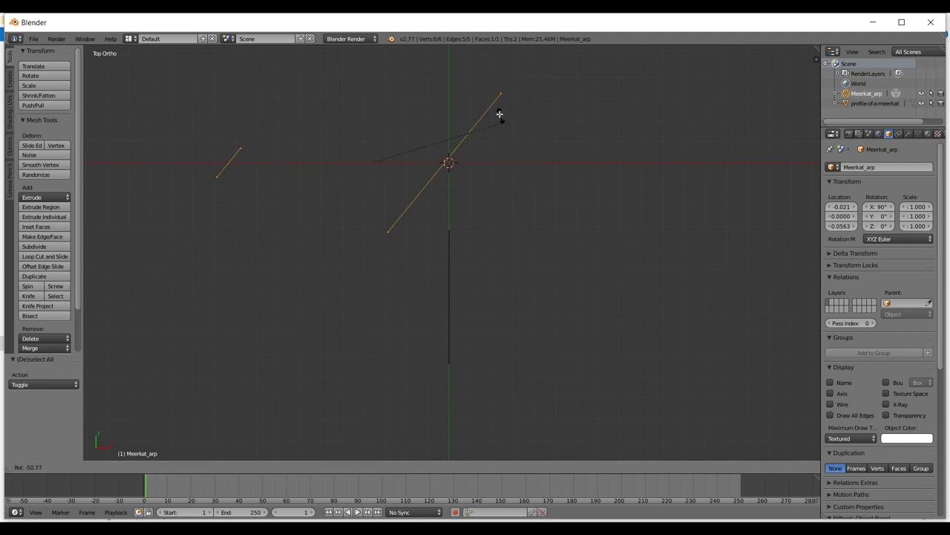
{"action": "key", "text": "Escape"}
- Set the pivot point to Median Point and try rotating the plane and loose edge together in the top orthographic view
{"action": "scroll", "coordinate": [359, 373], "scroll_direction": "up", "scroll_amount": 1}
{"action": "left_click", "coordinate": [204, 472]}
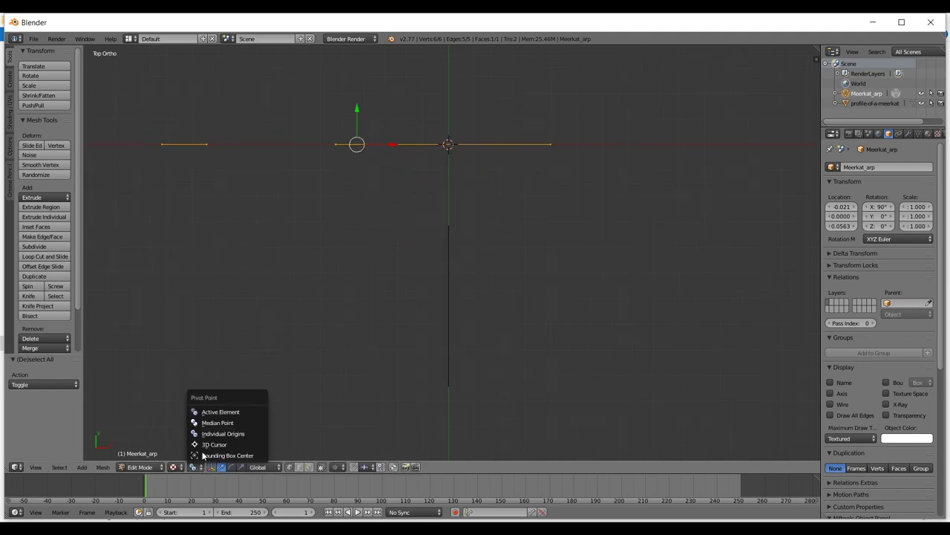
{"action": "left_click", "coordinate": [200, 421]}
{"action": "scroll", "coordinate": [384, 342], "scroll_direction": "down", "scroll_amount": 3}
{"action": "key", "text": "r"}
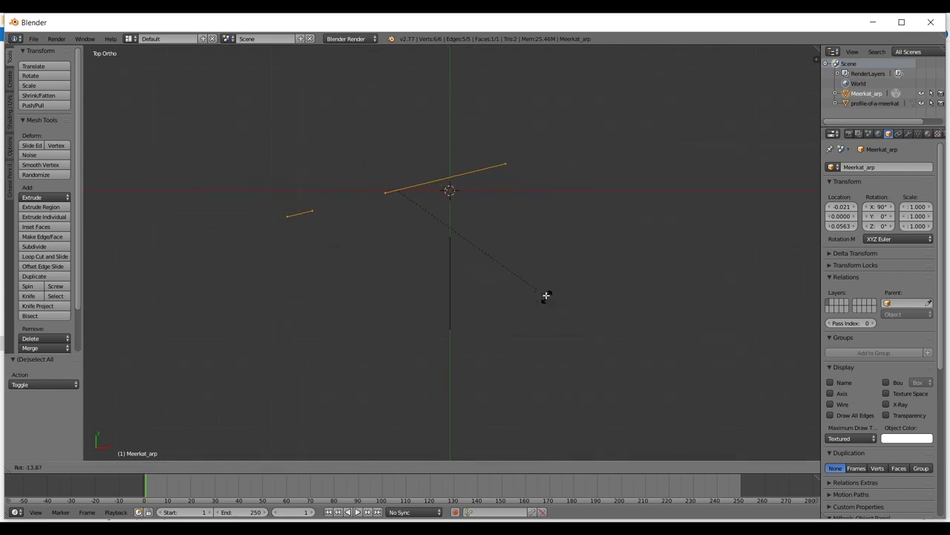
{"action": "key", "text": "Escape"}
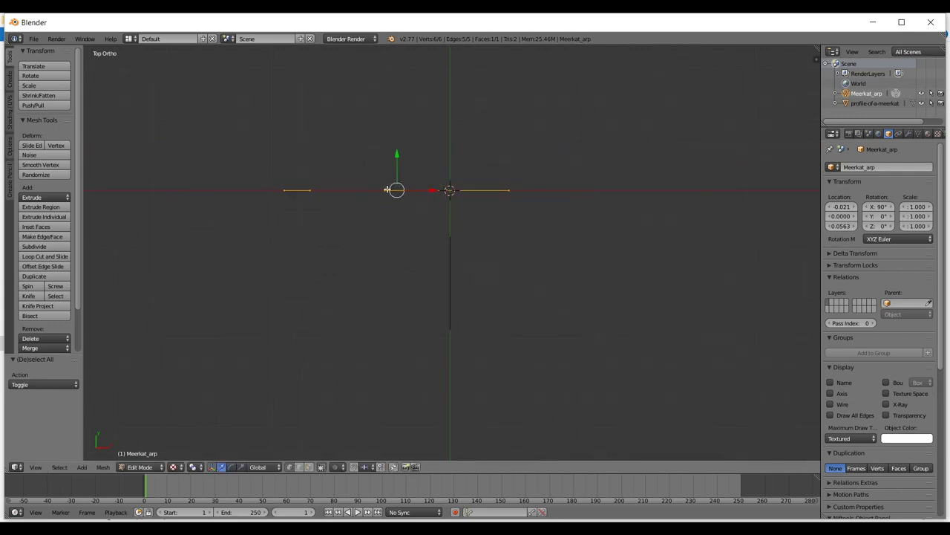
{"action": "middle_click_drag", "start_coordinate": [389, 214], "coordinate": [366, 226]}
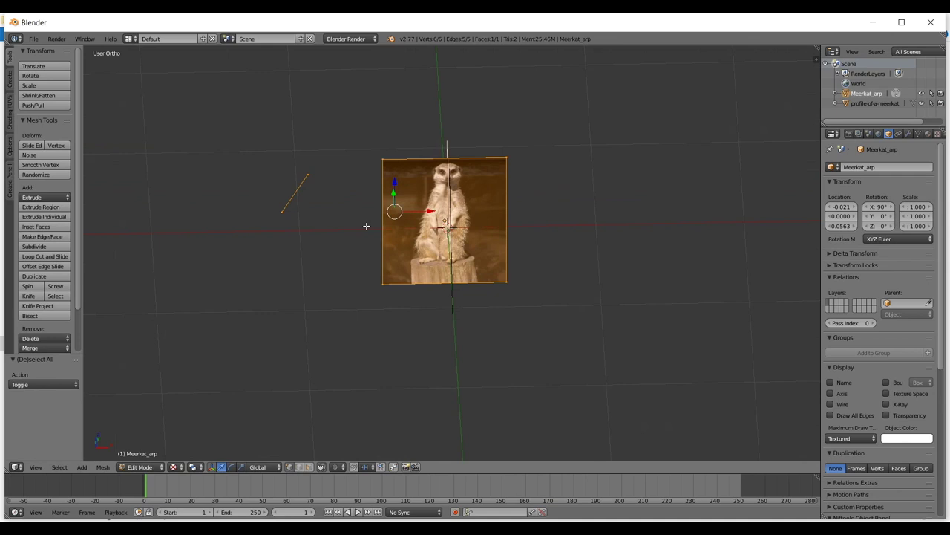
{"action": "key", "text": "KP_7"}
{"action": "key", "text": "r"}
{"action": "key", "text": "Escape"}
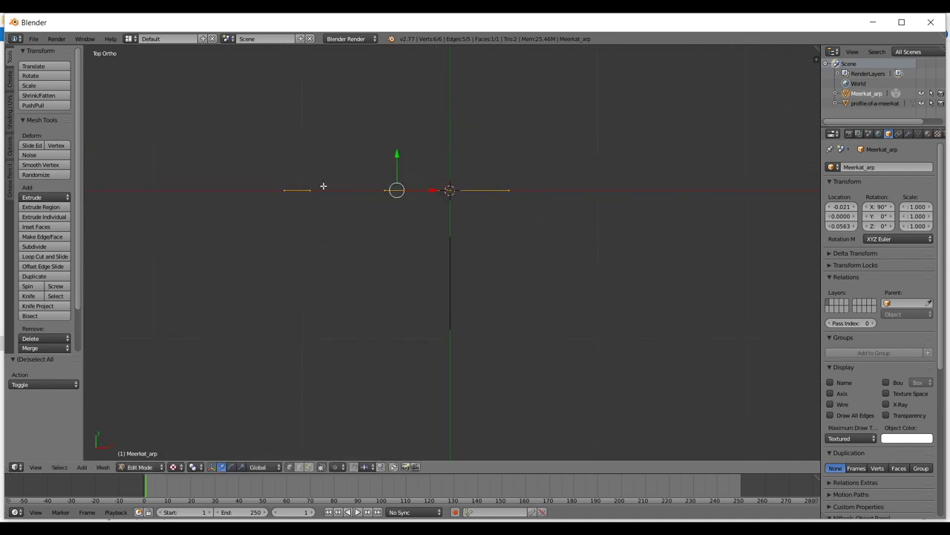
- Set the pivot point to 3D Cursor, place the cursor near the plane's +X end and try rotating the mesh around it
{"action": "scroll", "coordinate": [304, 304], "scroll_direction": "up", "scroll_amount": 5}
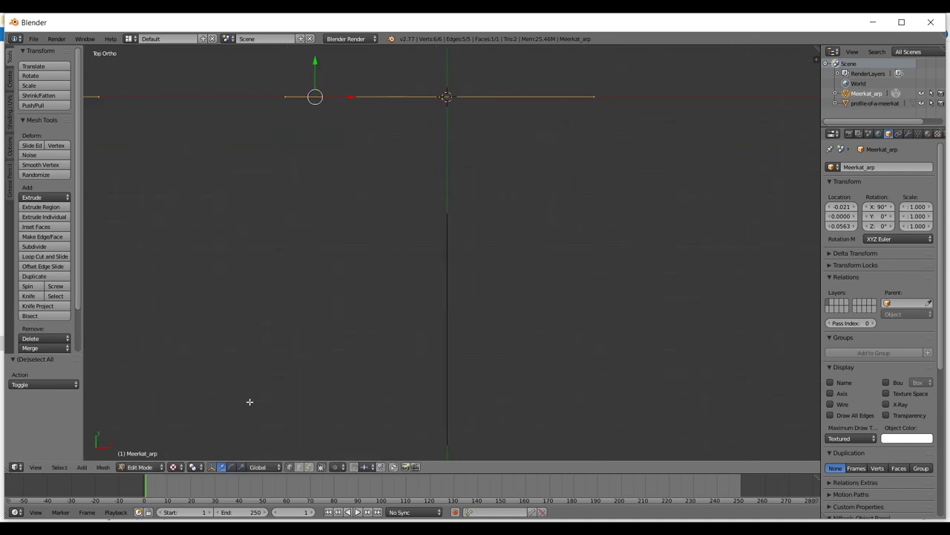
{"action": "left_click", "coordinate": [194, 467]}
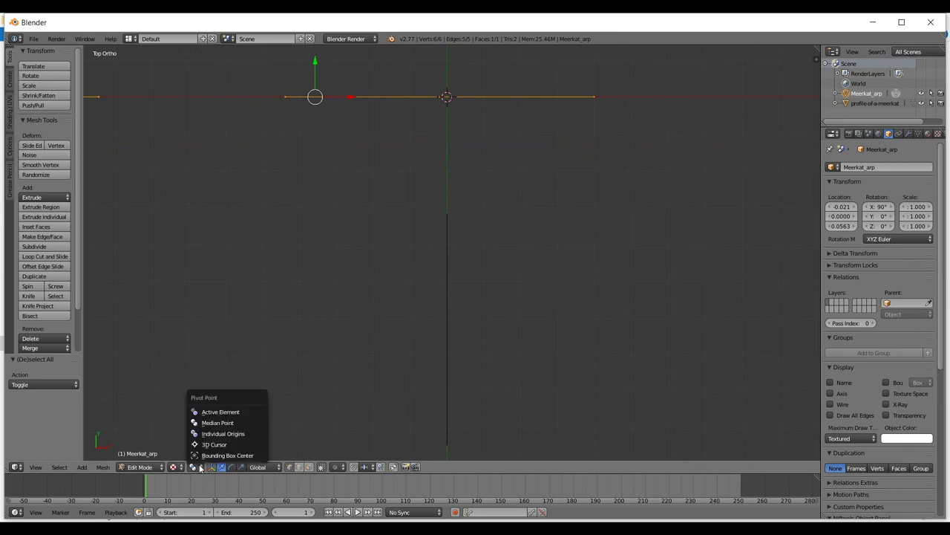
{"action": "left_click", "coordinate": [202, 447]}
{"action": "middle_click_drag", "start_coordinate": [408, 170], "coordinate": [416, 265], "text": "shift"}
{"action": "mouse_move", "coordinate": [322, 217]}
{"action": "middle_mouse_down", "text": "shift"}
{"action": "mouse_move", "coordinate": [352, 236]}
{"action": "mouse_move", "coordinate": [479, 246]}
{"action": "middle_mouse_up", "text": "shift"}
{"action": "middle_click_drag", "start_coordinate": [531, 180], "coordinate": [432, 193], "text": "shift"}
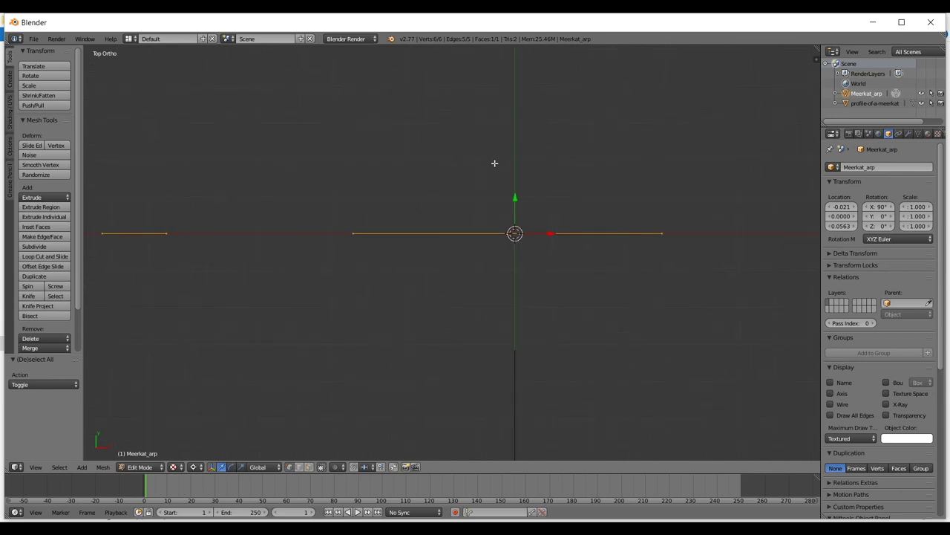
{"action": "middle_click_drag", "start_coordinate": [630, 225], "coordinate": [552, 242], "text": "shift"}
{"action": "middle_click_drag", "start_coordinate": [594, 212], "coordinate": [532, 212], "text": "shift"}
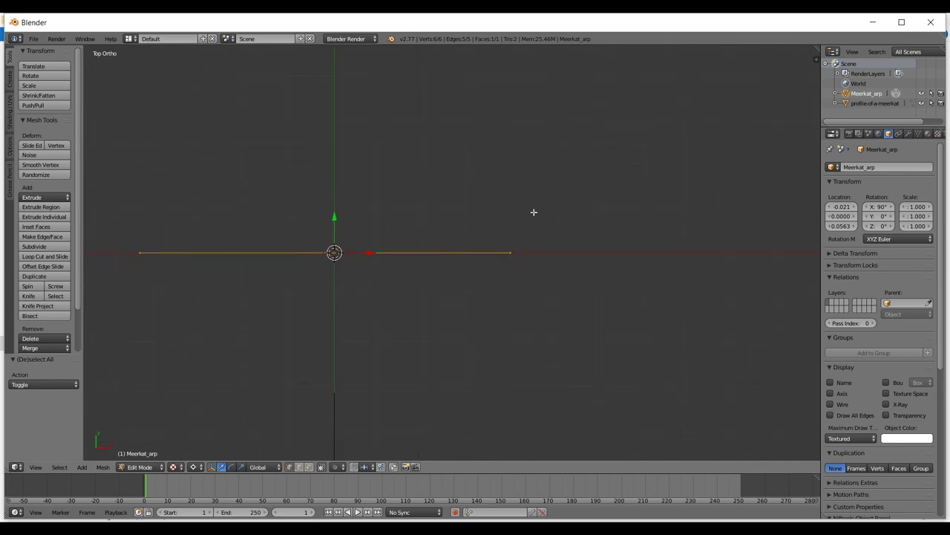
{"action": "left_click", "coordinate": [509, 229]}
{"action": "key", "text": "r"}
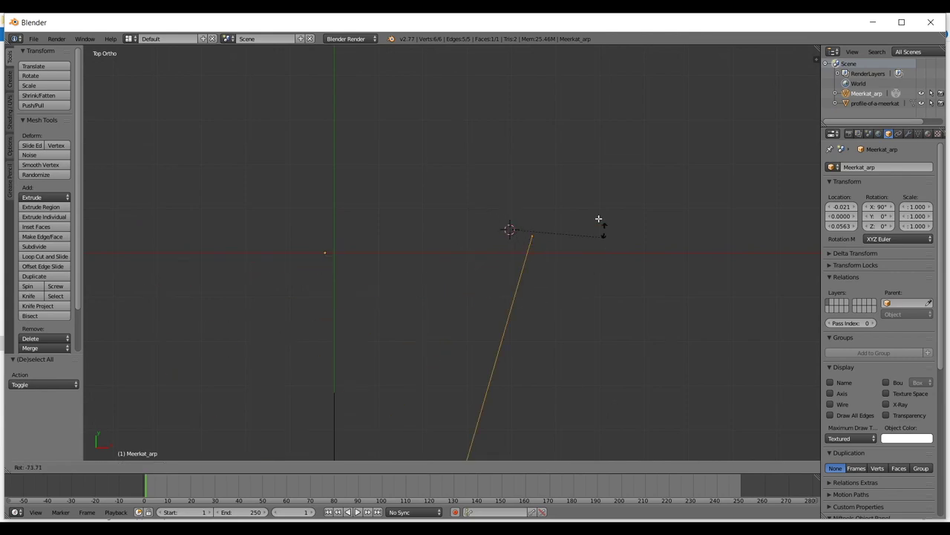
{"action": "right_click", "coordinate": [497, 159]}
- Place the 3D cursor on the −Y side and then the +Y side of the loose edge, trying a rotation around each spot
{"action": "scroll", "coordinate": [475, 193], "scroll_direction": "down", "scroll_amount": 6}
{"action": "left_click", "coordinate": [330, 346]}
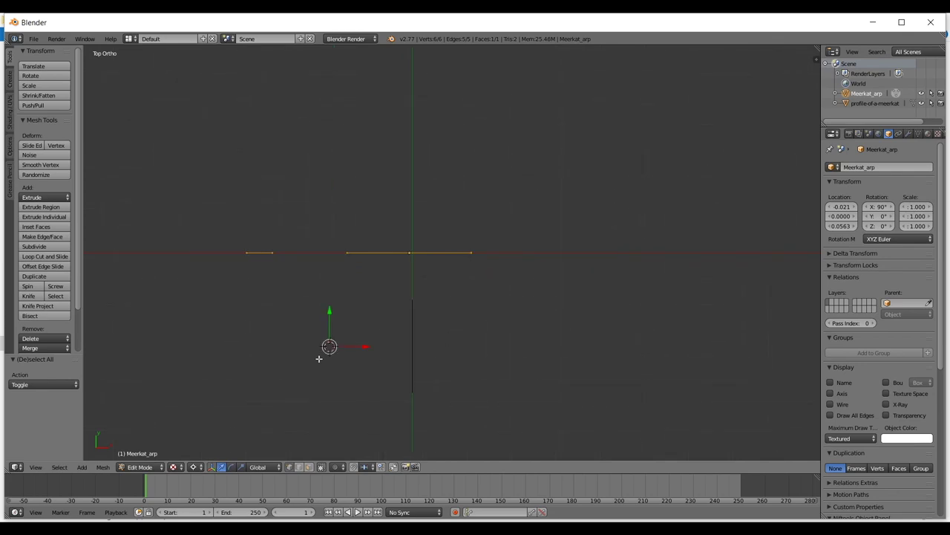
{"action": "key", "text": "r"}
{"action": "key", "text": "Escape"}
{"action": "left_click", "coordinate": [268, 187]}
{"action": "key", "text": "r"}
{"action": "key", "text": "Escape"}
- Select the duplicated loose edge through its linked vertices and delete its vertices
{"action": "scroll", "coordinate": [364, 277], "scroll_direction": "up", "scroll_amount": 1}
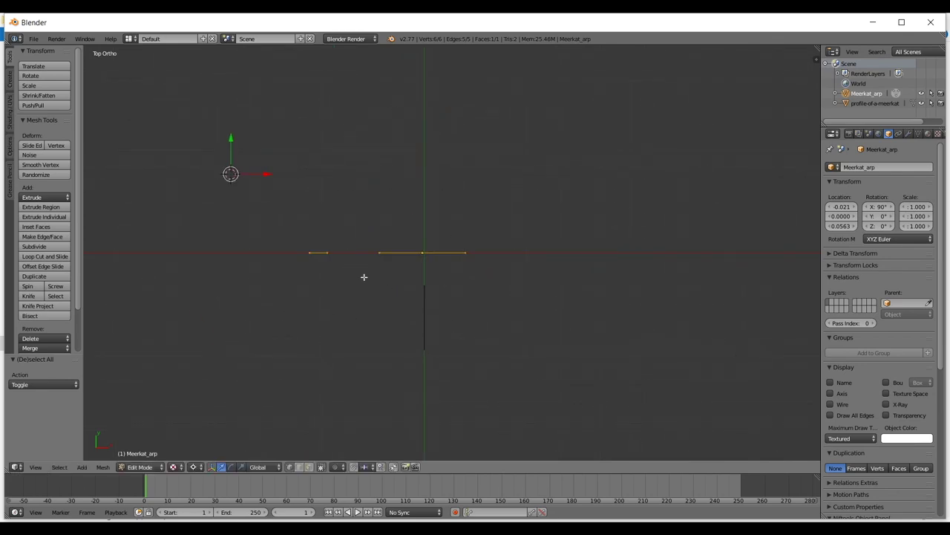
{"action": "right_click", "coordinate": [347, 251]}
{"action": "middle_click_drag", "start_coordinate": [356, 246], "coordinate": [339, 194]}
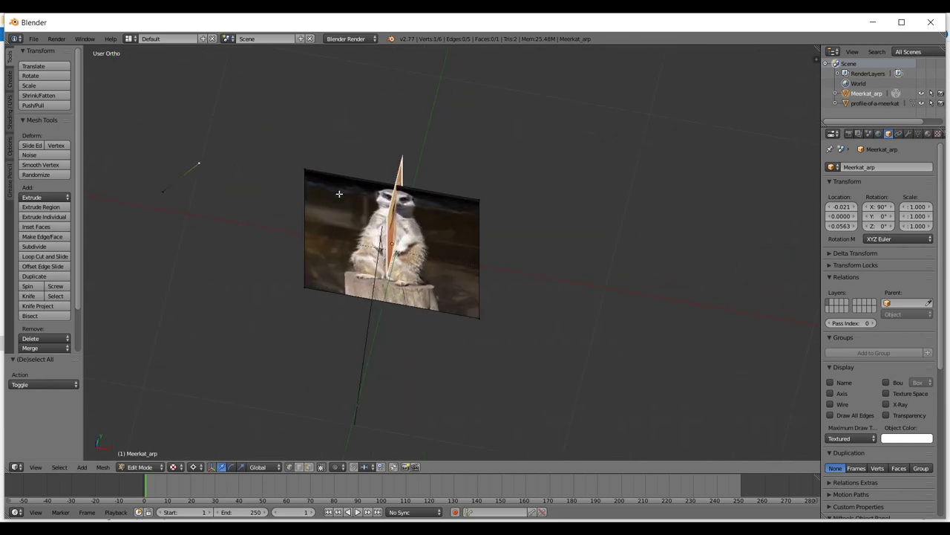
{"action": "key", "text": "ctrl+l"}
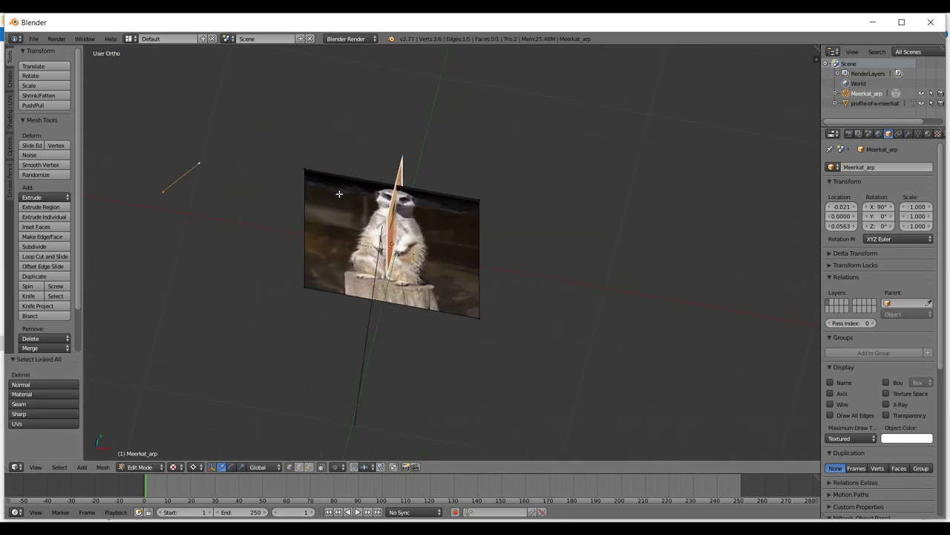
{"action": "key", "text": "x"}
{"action": "left_click", "coordinate": [340, 194]}
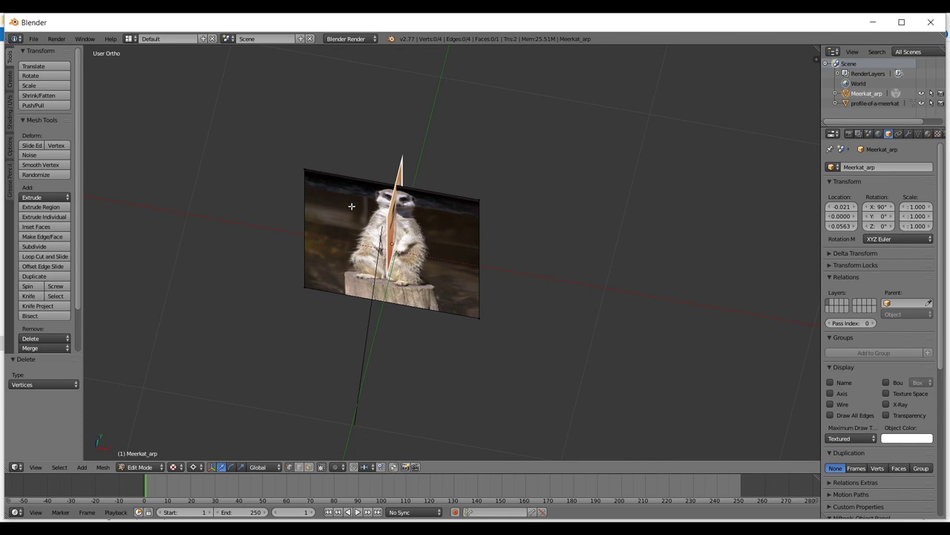
- Select the front plane's upper-left corner vertex
{"action": "right_click", "coordinate": [321, 158]}
{"action": "middle_click_drag", "start_coordinate": [428, 144], "coordinate": [494, 195], "text": "shift"}
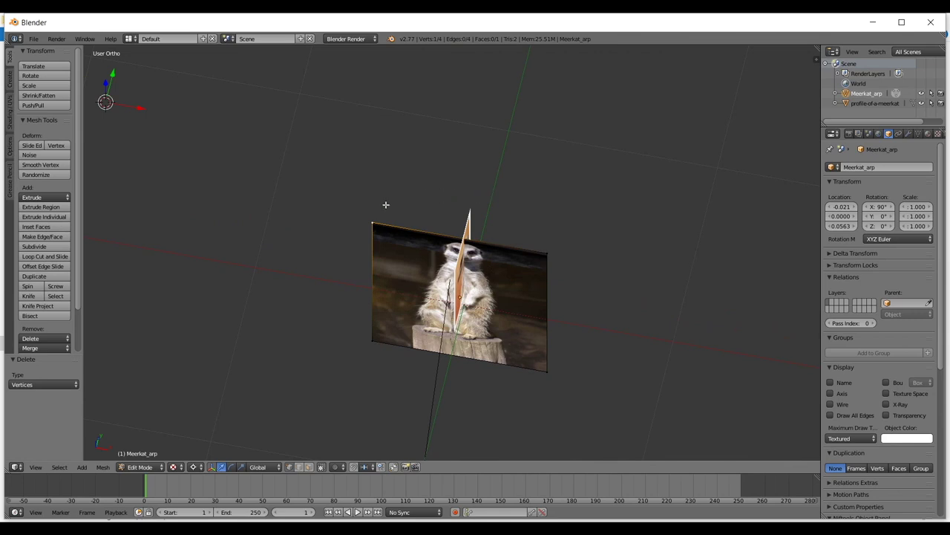
- Duplicate the selected vertex of the front meerkat plane into the empty space beside it and extrude the copy into an edge
{"action": "scroll", "coordinate": [386, 204], "scroll_direction": "down", "scroll_amount": 1}
{"action": "key", "text": "shift+d"}
{"action": "left_click", "coordinate": [356, 202]}
{"action": "middle_click_drag", "start_coordinate": [360, 152], "coordinate": [438, 201], "text": "shift"}
{"action": "scroll", "coordinate": [438, 201], "scroll_direction": "up", "scroll_amount": 3}
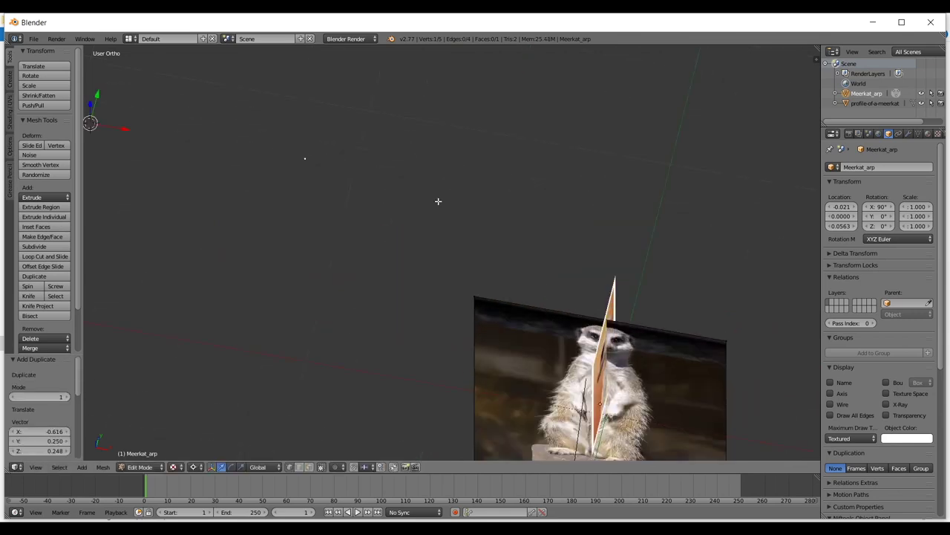
{"action": "scroll", "coordinate": [389, 211], "scroll_direction": "down", "scroll_amount": 3}
{"action": "key", "text": "e"}
{"action": "left_click", "coordinate": [366, 322]}
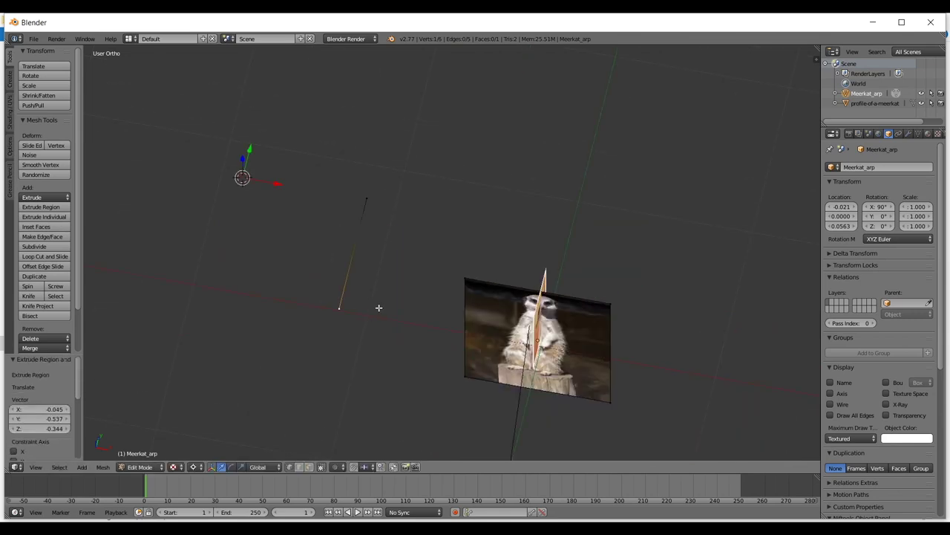
- Extrude a third vertex from the loose edge and fill the three vertices with a triangular face
{"action": "key", "text": "e"}
{"action": "right_click", "coordinate": [366, 196]}
{"action": "right_click", "coordinate": [341, 303], "text": "shift"}
{"action": "right_click", "coordinate": [445, 228], "text": "shift"}
{"action": "key", "text": "f"}
{"action": "scroll", "coordinate": [368, 205], "scroll_direction": "up", "scroll_amount": 3}
- Inspect the new triangular face in both Object Mode and Edit Mode
{"action": "key", "text": "Tab"}
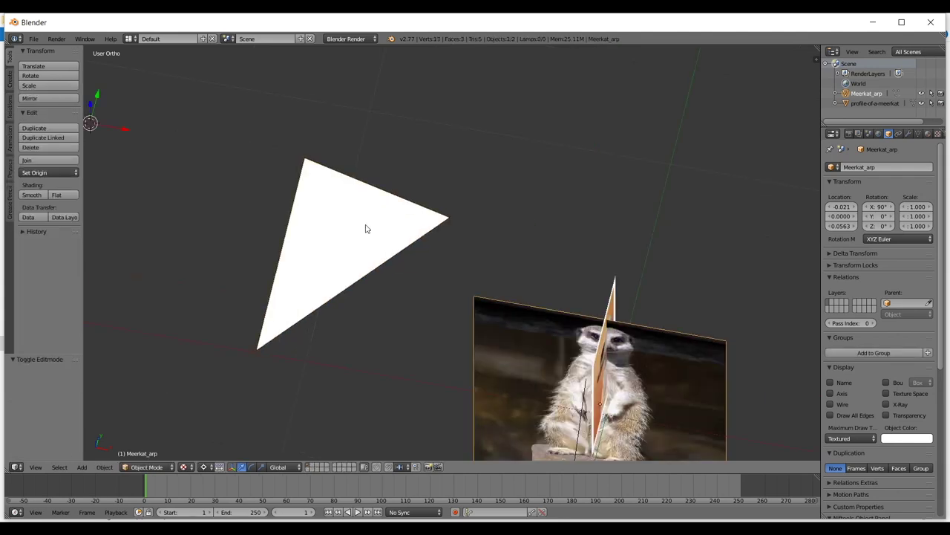
{"action": "key", "text": "Tab"}
{"action": "key", "text": "Tab"}
{"action": "scroll", "coordinate": [402, 237], "scroll_direction": "down", "scroll_amount": 3}
{"action": "scroll", "coordinate": [402, 236], "scroll_direction": "up", "scroll_amount": 3}
{"action": "key", "text": "Tab"}
{"action": "middle_click_drag", "start_coordinate": [409, 240], "coordinate": [536, 214], "text": "shift"}
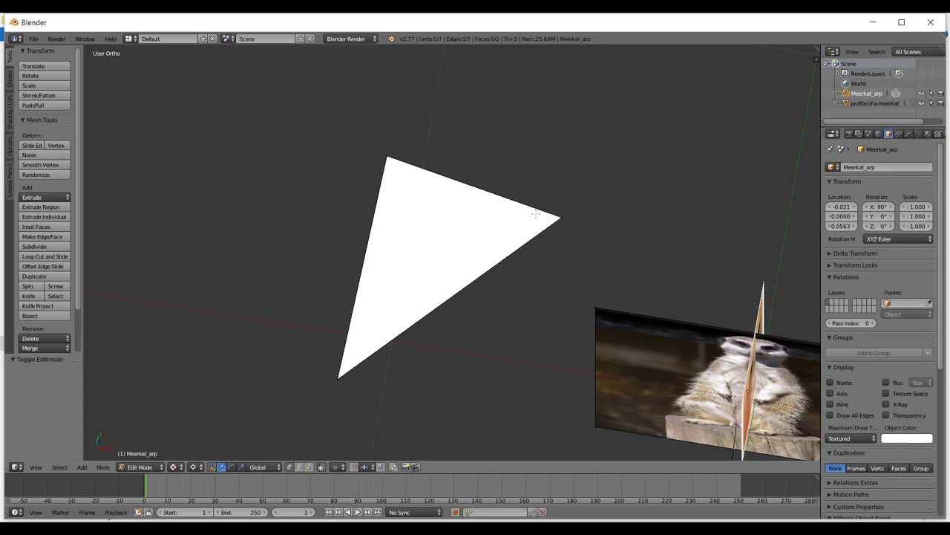
{"action": "scroll", "coordinate": [500, 245], "scroll_direction": "up", "scroll_amount": 1}
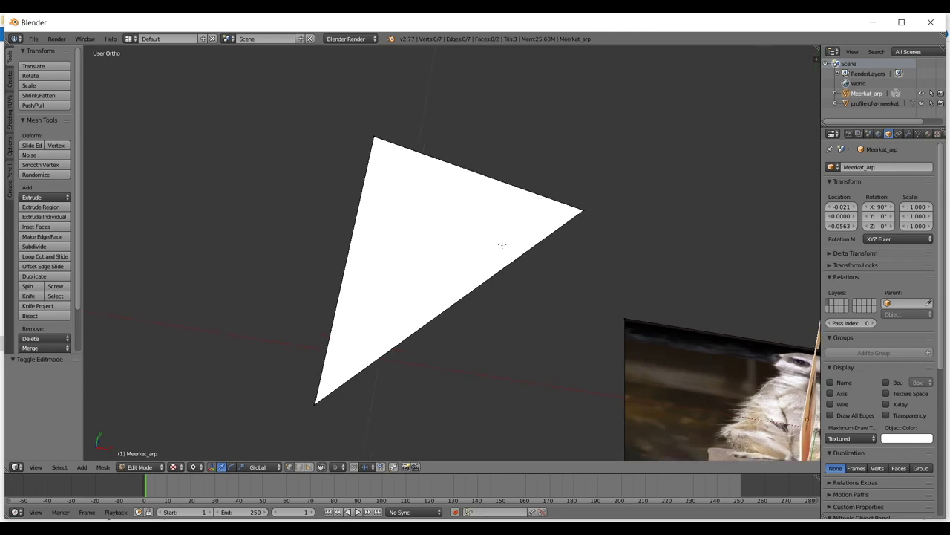
- Extrude the triangle's edge farthest from the meerkat images outward by about -0.406 in X to form an adjoining four-sided face
{"action": "right_click", "coordinate": [571, 205]}
{"action": "key", "text": "x"}
{"action": "right_click", "coordinate": [312, 397], "text": "shift"}
{"action": "right_click", "coordinate": [375, 142], "text": "shift"}
{"action": "scroll", "coordinate": [378, 146], "scroll_direction": "down", "scroll_amount": 1}
{"action": "right_click", "coordinate": [379, 147]}
{"action": "right_click", "coordinate": [323, 378], "text": "shift"}
{"action": "key", "text": "e"}
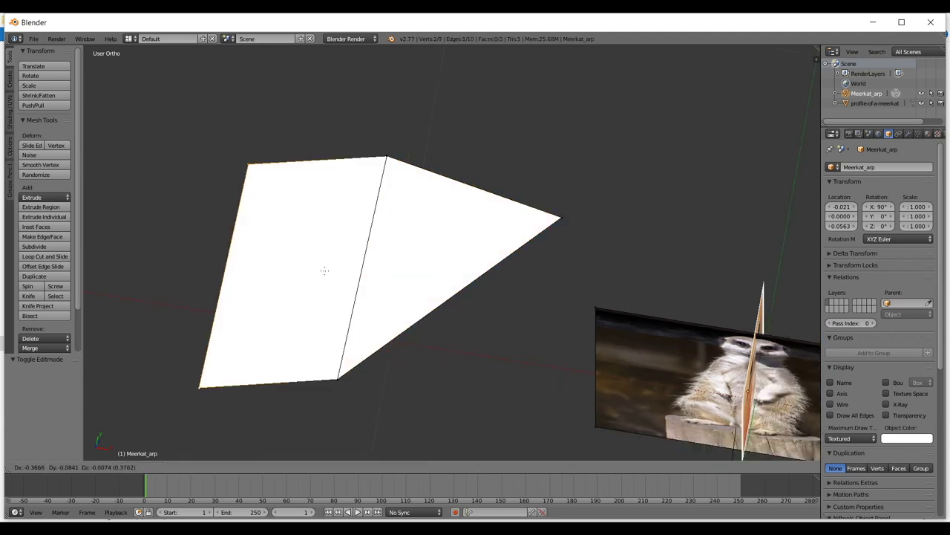
{"action": "left_click", "coordinate": [325, 239]}
{"action": "middle_click_drag", "start_coordinate": [325, 240], "coordinate": [369, 217]}
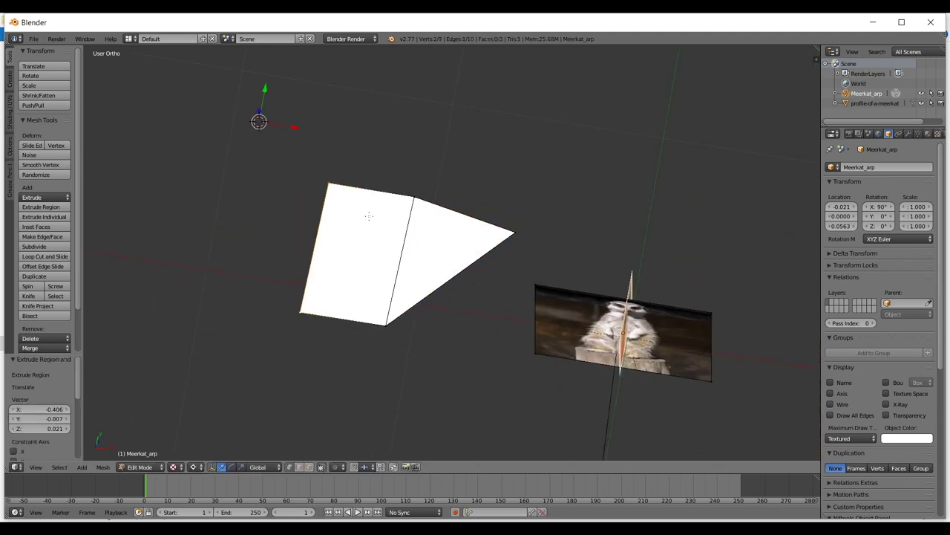
- Try deleting the four-sided face's four corner vertices with the Vertices option and undo the deletion
{"action": "key", "text": "a"}
{"action": "right_click", "coordinate": [330, 187]}
{"action": "right_click", "coordinate": [305, 312], "text": "shift"}
{"action": "right_click", "coordinate": [387, 326], "text": "shift"}
{"action": "right_click", "coordinate": [411, 199], "text": "shift"}
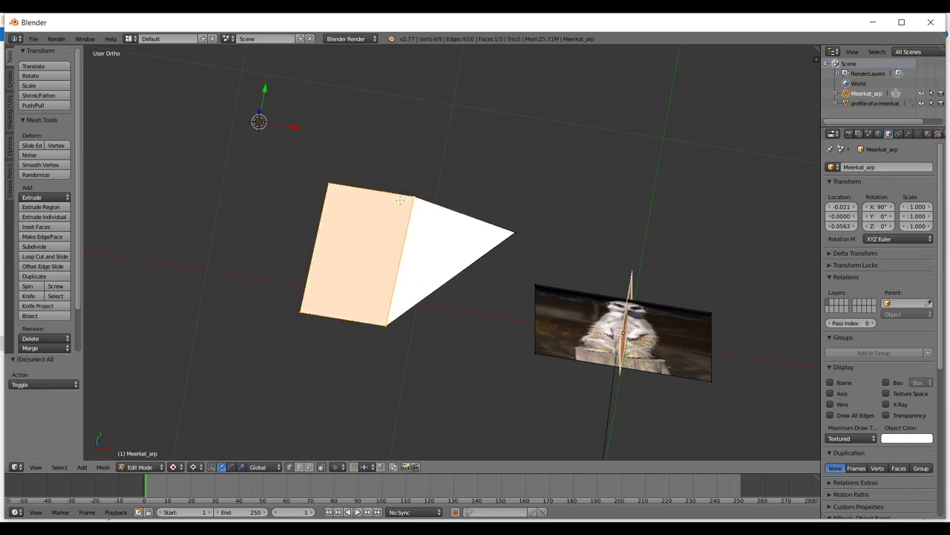
{"action": "scroll", "coordinate": [404, 208], "scroll_direction": "up", "scroll_amount": 1}
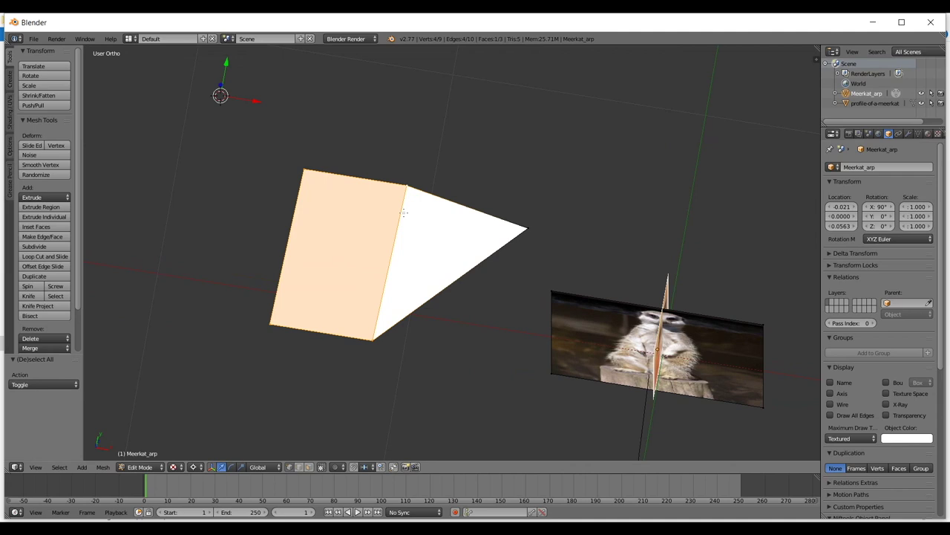
{"action": "key", "text": "x"}
{"action": "key", "text": "x"}
{"action": "left_click", "coordinate": [519, 221]}
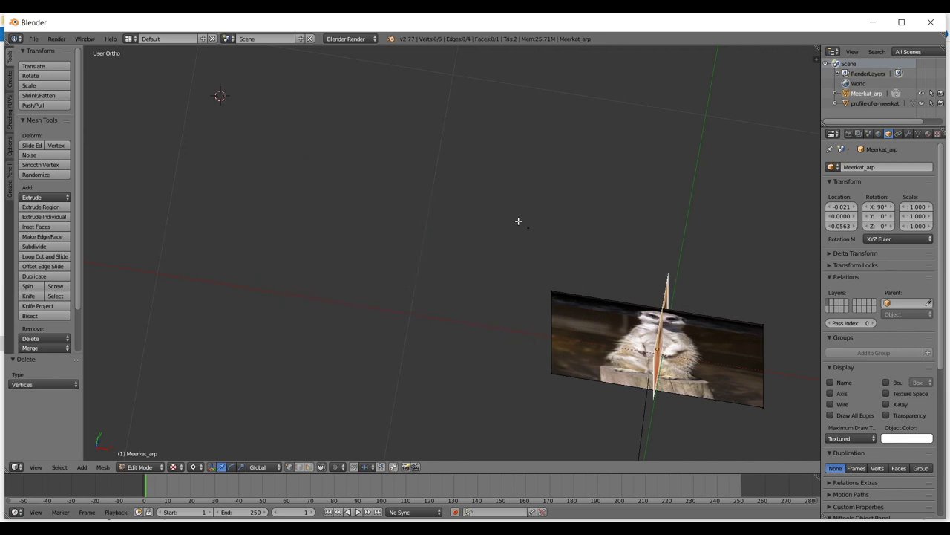
{"action": "key", "text": "ctrl+z"}
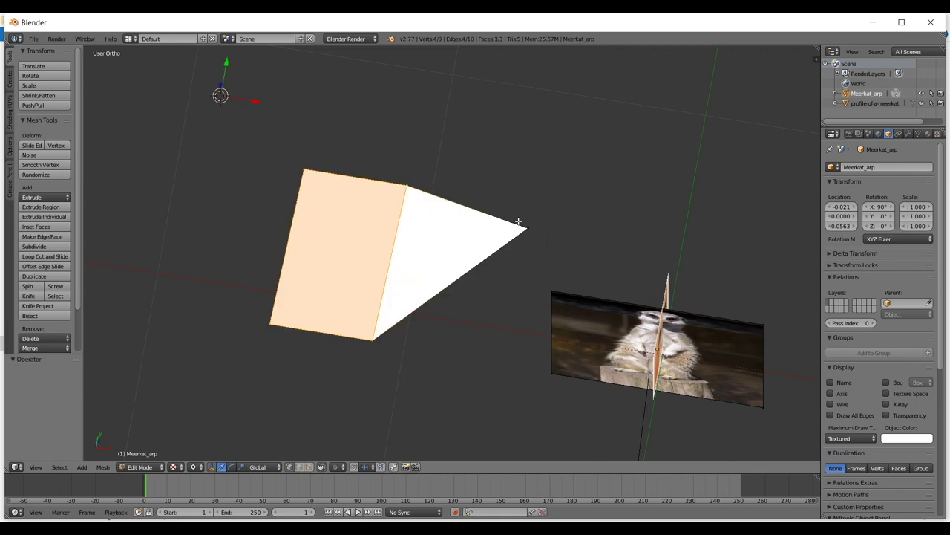
- Try deleting the selected four-sided face with the Faces option and undo the deletion
{"action": "key", "text": "x"}
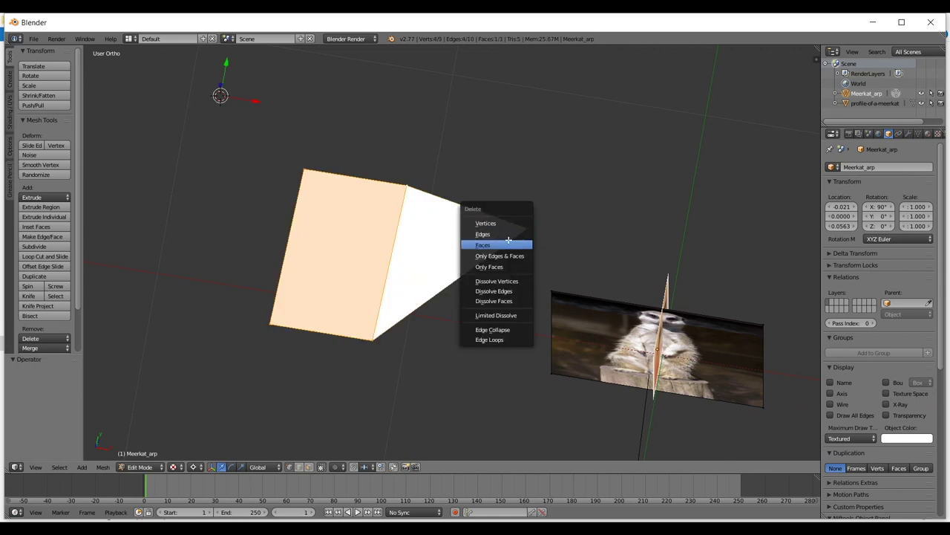
{"action": "left_click", "coordinate": [509, 244]}
{"action": "key", "text": "ctrl+z"}
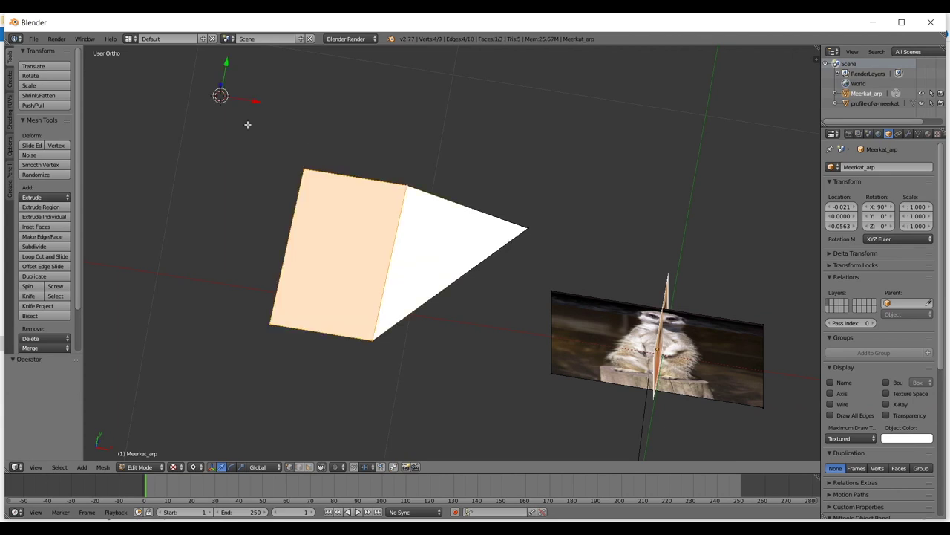
- Delete the two outer vertices of the four-sided face, keeping the adjoining triangle
{"action": "key", "text": "a"}
{"action": "right_click", "coordinate": [272, 307]}
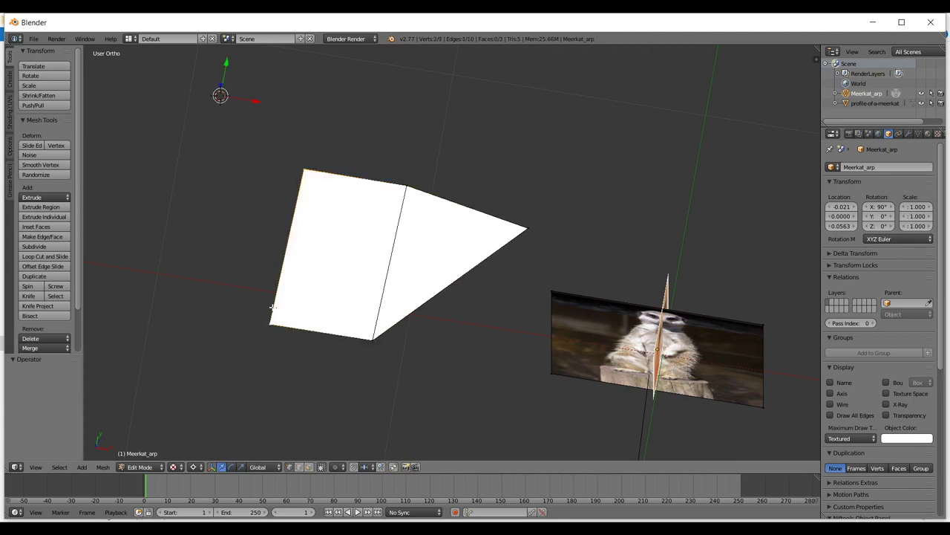
{"action": "key", "text": "x"}
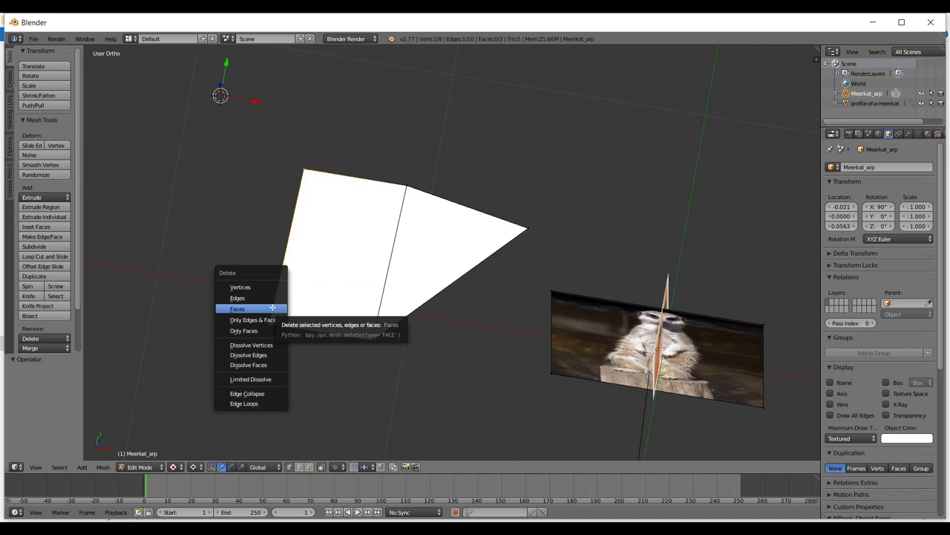
{"action": "key", "text": "Up"}
{"action": "key", "text": "Up"}
{"action": "key", "text": "Return"}
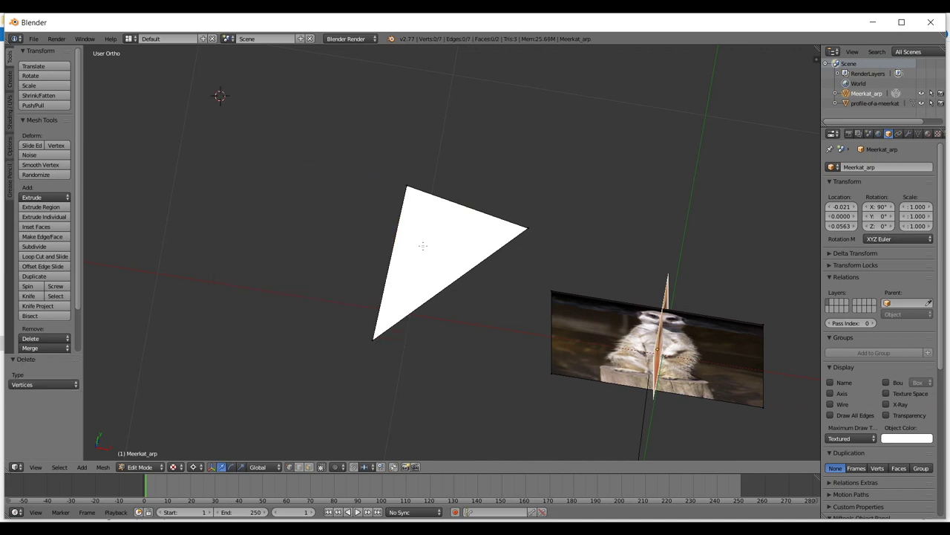
- Select the whole linked practice triangle and delete its vertices
{"action": "key", "text": "ctrl+l"}
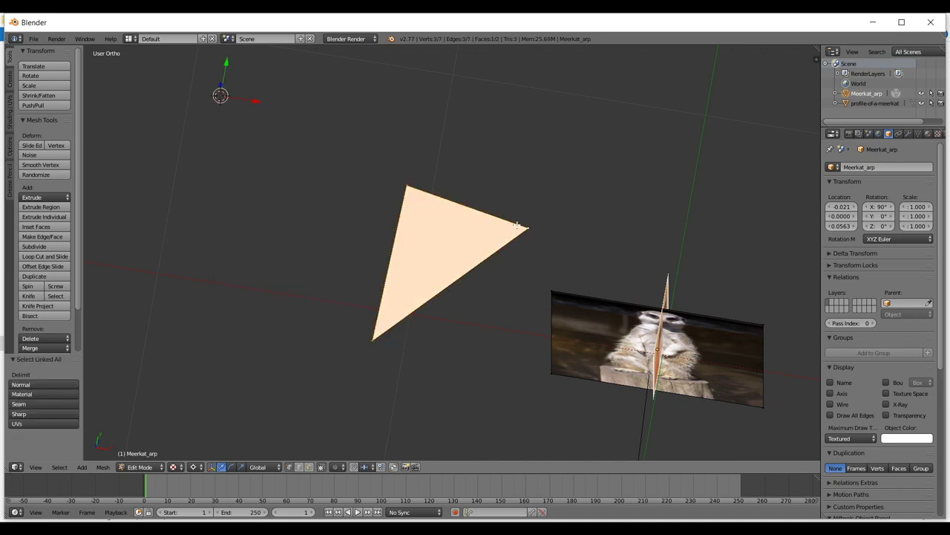
{"action": "key", "text": "x"}
{"action": "key", "text": "Return"}
- Switch to the front view and select all vertices of the front meerkat image plane in Edit Mode
{"action": "key", "text": "KP_1"}
{"action": "scroll", "coordinate": [516, 222], "scroll_direction": "down", "scroll_amount": 2}
{"action": "middle_click_drag", "start_coordinate": [733, 195], "coordinate": [499, 183], "text": "shift"}
{"action": "scroll", "coordinate": [594, 176], "scroll_direction": "up", "scroll_amount": 5}
{"action": "key", "text": "Tab"}
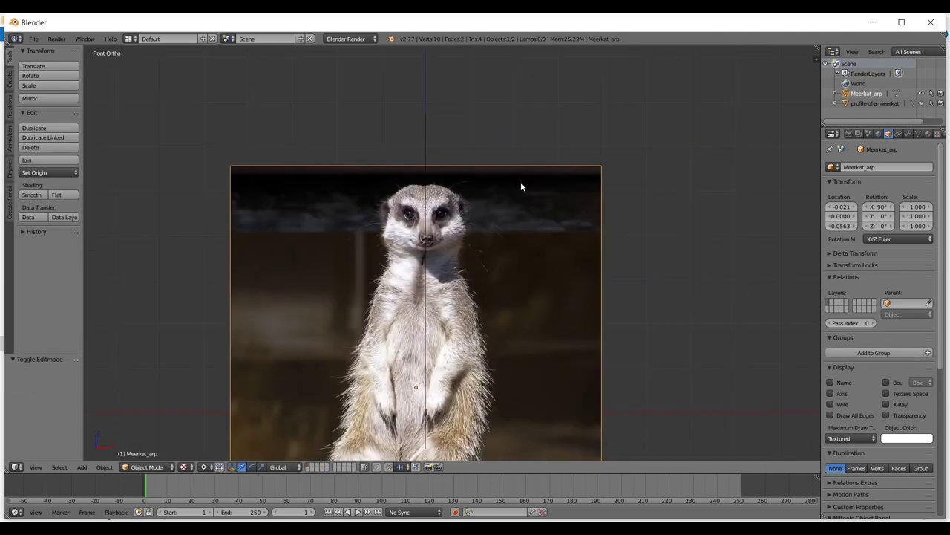
{"action": "key", "text": "Tab"}
{"action": "key", "text": "a"}
{"action": "scroll", "coordinate": [533, 254], "scroll_direction": "up", "scroll_amount": 3}
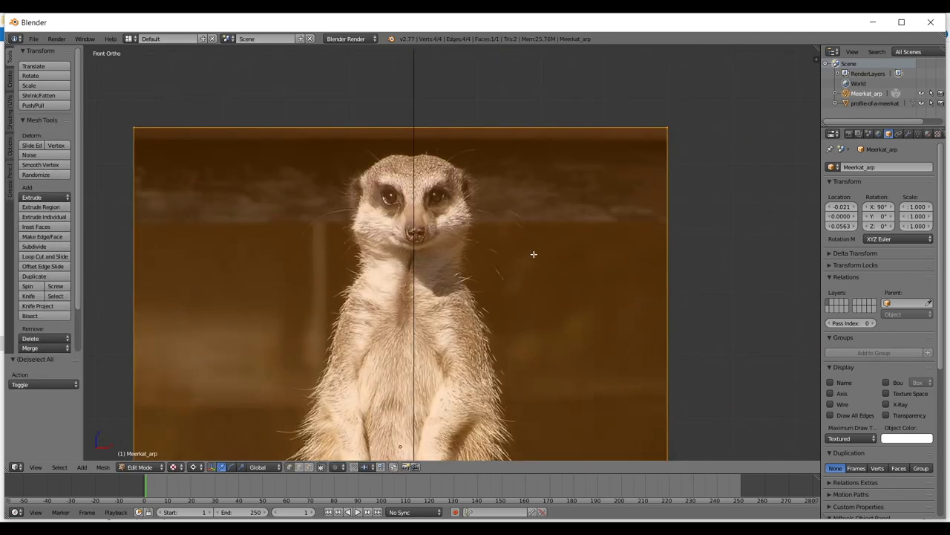
{"action": "scroll", "coordinate": [533, 254], "scroll_direction": "up", "scroll_amount": 3}
{"action": "scroll", "coordinate": [579, 233], "scroll_direction": "down", "scroll_amount": 1}
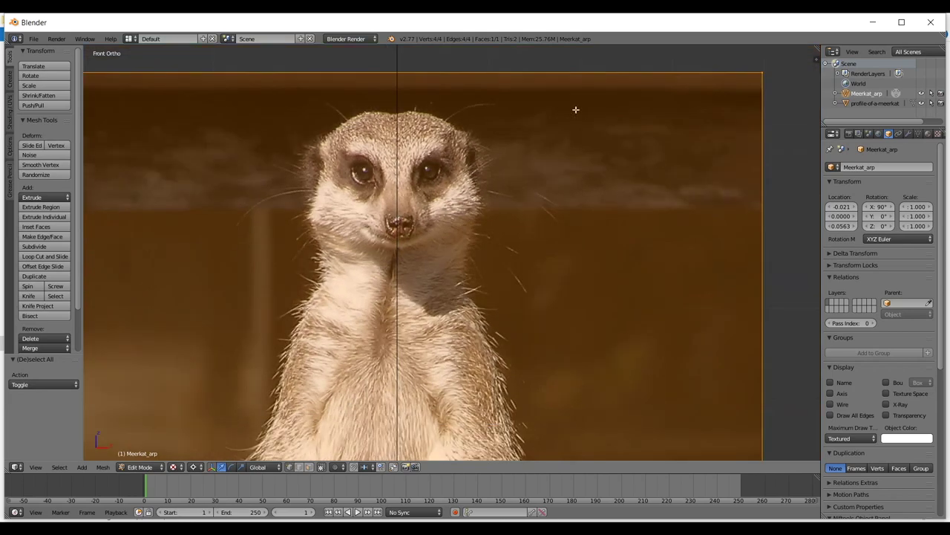
{"action": "scroll", "coordinate": [482, 214], "scroll_direction": "up", "scroll_amount": 2}
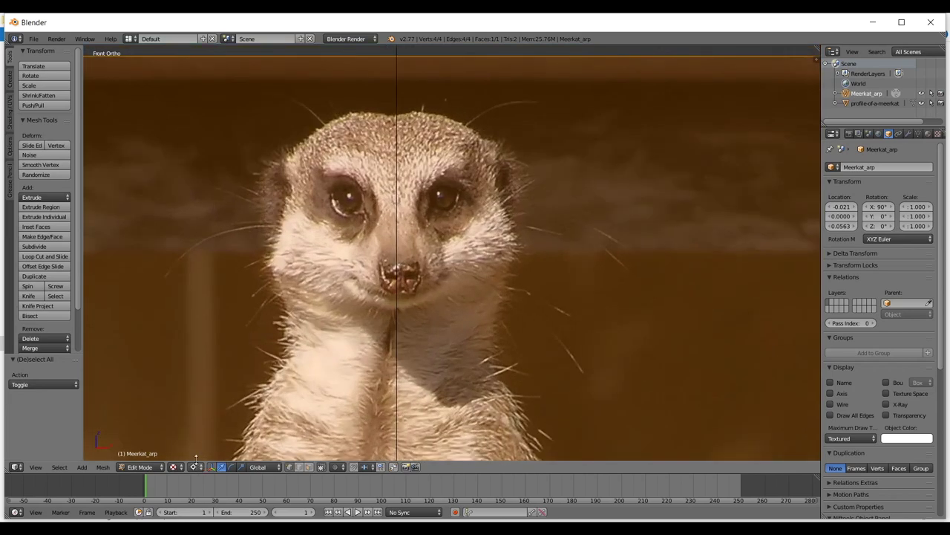
- Place the 3D cursor on the meerkat's left-hand eye as the pivot and rotate the front image plane by about 2.4 degrees
{"action": "left_click", "coordinate": [198, 468]}
{"action": "left_click", "coordinate": [202, 447]}
{"action": "left_click", "coordinate": [337, 192]}
{"action": "key", "text": "r"}
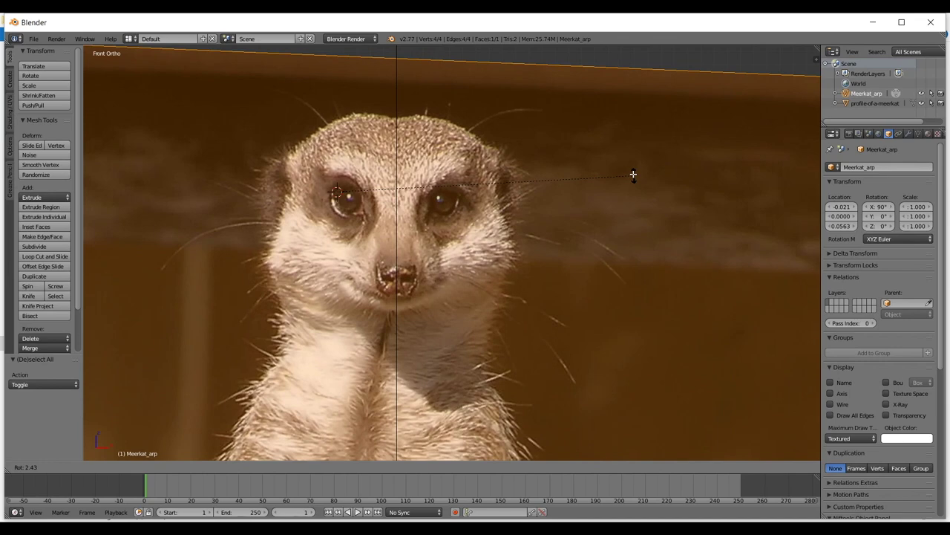
{"action": "left_click", "coordinate": [634, 174]}
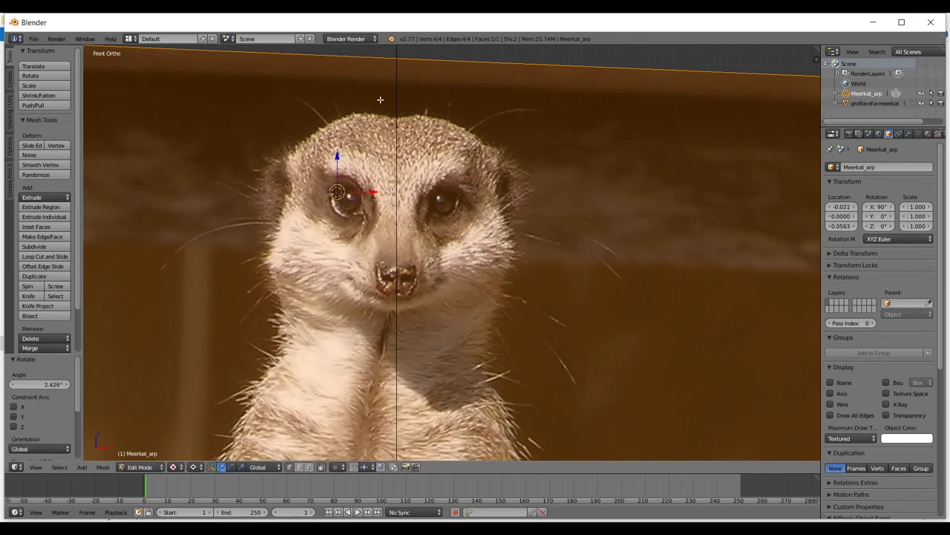
- Deselect the rotated front image plane's vertices and return to Object Mode
{"action": "scroll", "coordinate": [489, 155], "scroll_direction": "down", "scroll_amount": 8}
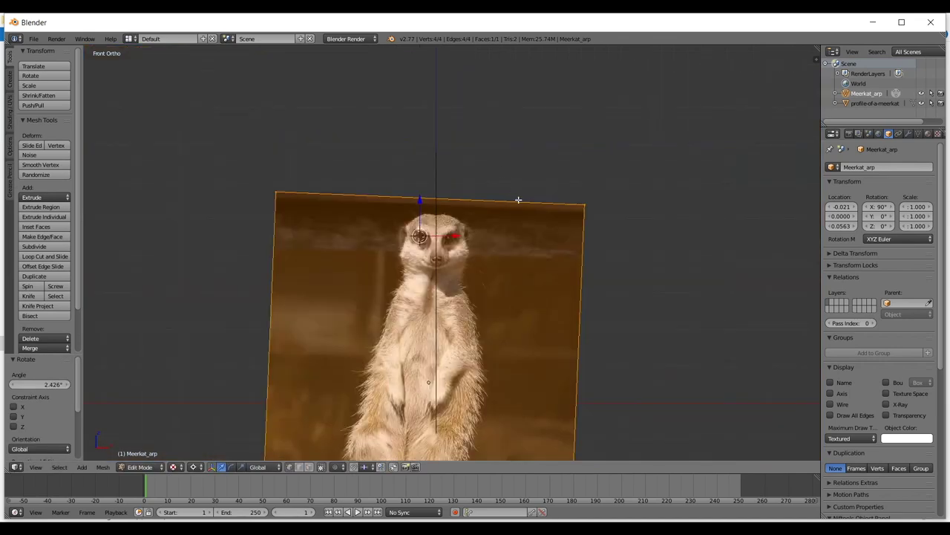
{"action": "scroll", "coordinate": [520, 204], "scroll_direction": "down", "scroll_amount": 3}
{"action": "scroll", "coordinate": [525, 213], "scroll_direction": "up", "scroll_amount": 1}
{"action": "key", "text": "Tab"}
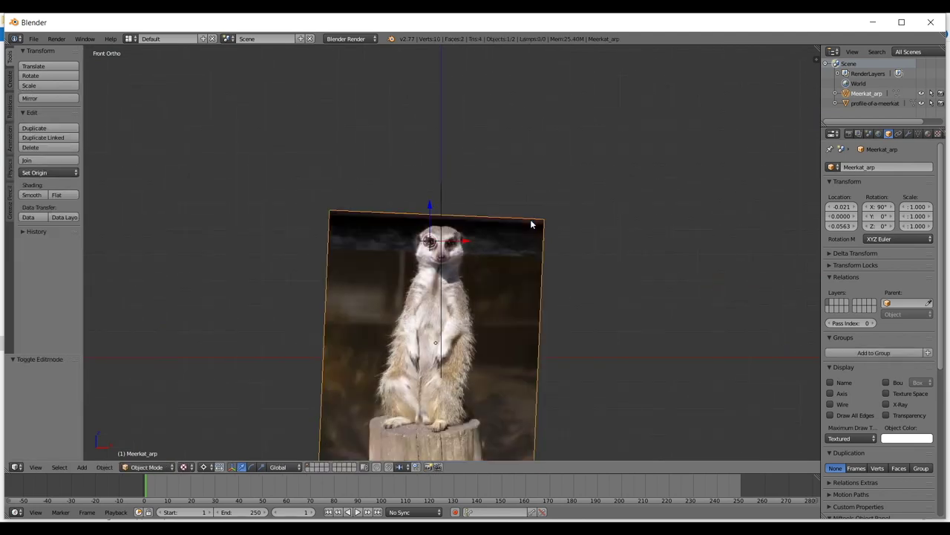
{"action": "key", "text": "Tab"}
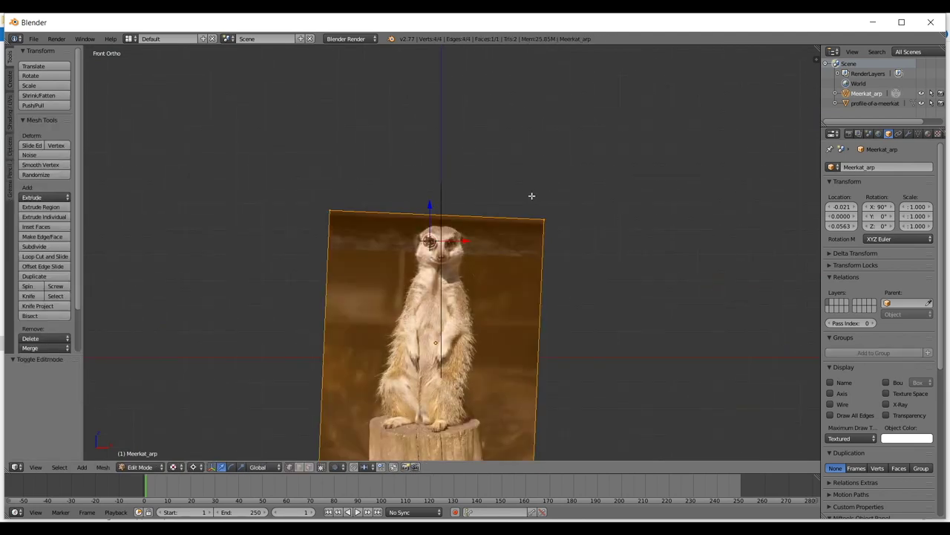
{"action": "key", "text": "a"}
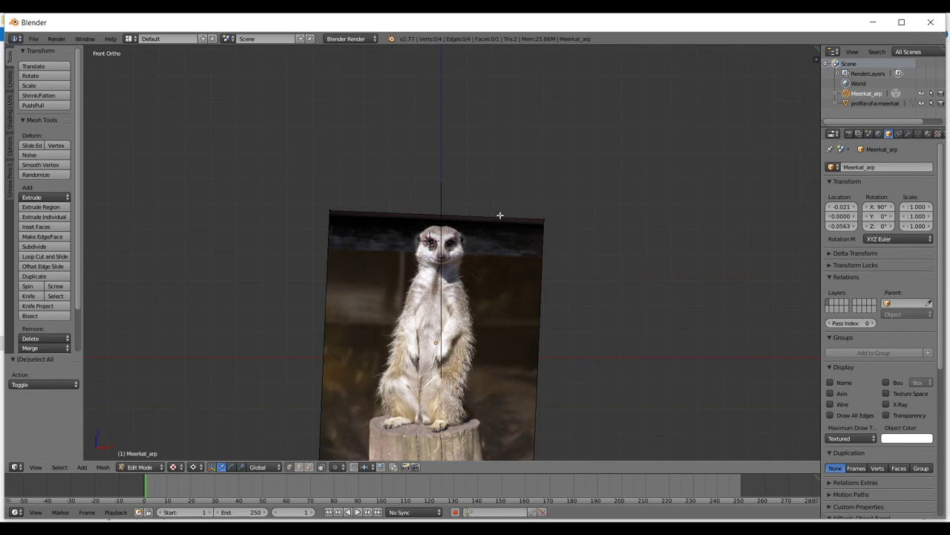
{"action": "key", "text": "Tab"}
- Edit the profile meerkat plane and delete the linked vertices of the stray line in its mesh
{"action": "scroll", "coordinate": [451, 218], "scroll_direction": "up", "scroll_amount": 8}
{"action": "scroll", "coordinate": [449, 212], "scroll_direction": "down", "scroll_amount": 3}
{"action": "middle_click_drag", "start_coordinate": [448, 211], "coordinate": [504, 265]}
{"action": "scroll", "coordinate": [529, 238], "scroll_direction": "up", "scroll_amount": 4}
{"action": "scroll", "coordinate": [486, 266], "scroll_direction": "up", "scroll_amount": 3}
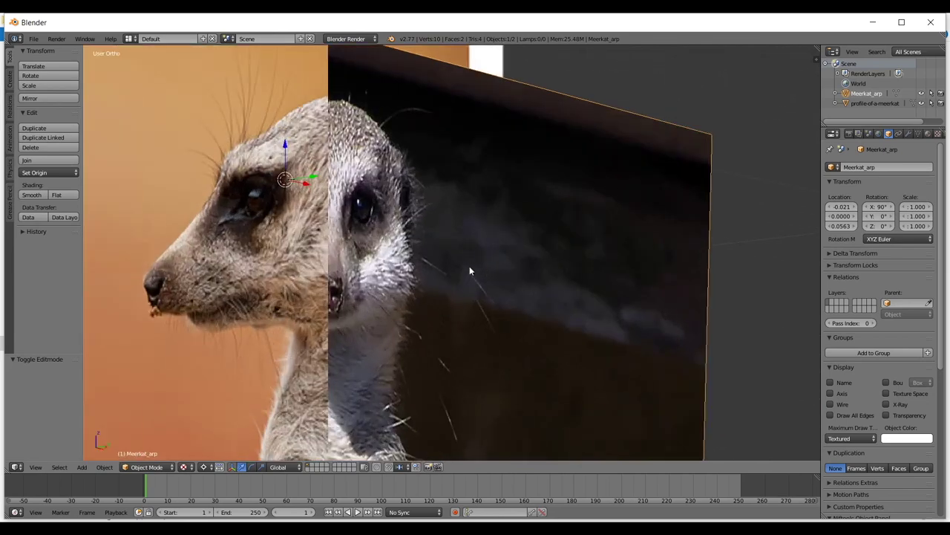
{"action": "right_click", "coordinate": [229, 238]}
{"action": "scroll", "coordinate": [229, 238], "scroll_direction": "down", "scroll_amount": 5}
{"action": "middle_click_drag", "start_coordinate": [229, 238], "coordinate": [217, 223]}
{"action": "key", "text": "Tab"}
{"action": "right_click", "coordinate": [221, 175]}
{"action": "scroll", "coordinate": [223, 172], "scroll_direction": "down", "scroll_amount": 3}
{"action": "key", "text": "ctrl+l"}
{"action": "key", "text": "x"}
{"action": "left_click", "coordinate": [225, 173]}
- Select all linked vertices of the profile image plane and inspect it from the right view and an angled view
{"action": "right_click", "coordinate": [365, 239]}
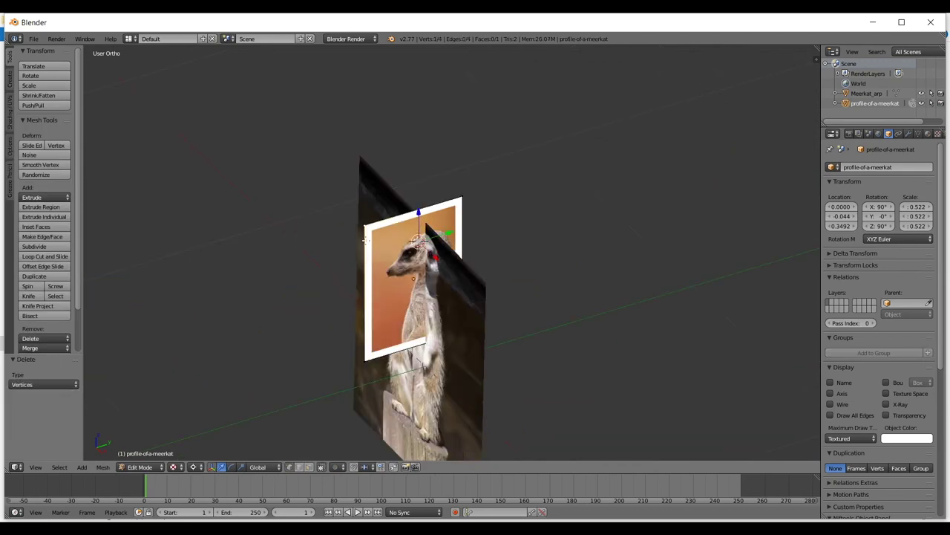
{"action": "key", "text": "ctrl+l"}
{"action": "key", "text": "KP_3"}
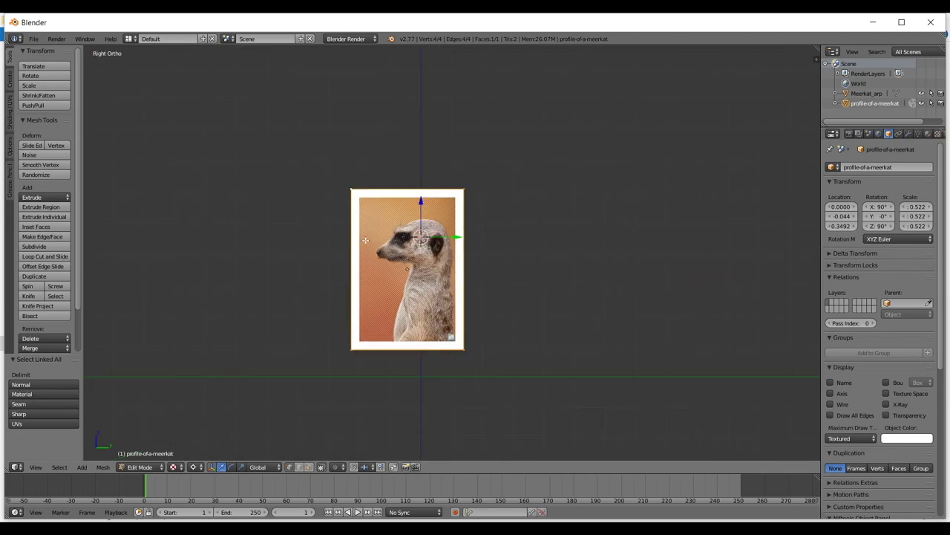
{"action": "scroll", "coordinate": [408, 281], "scroll_direction": "up", "scroll_amount": 4}
{"action": "middle_click_drag", "start_coordinate": [409, 281], "coordinate": [513, 277]}
{"action": "scroll", "coordinate": [512, 277], "scroll_direction": "up", "scroll_amount": 4}
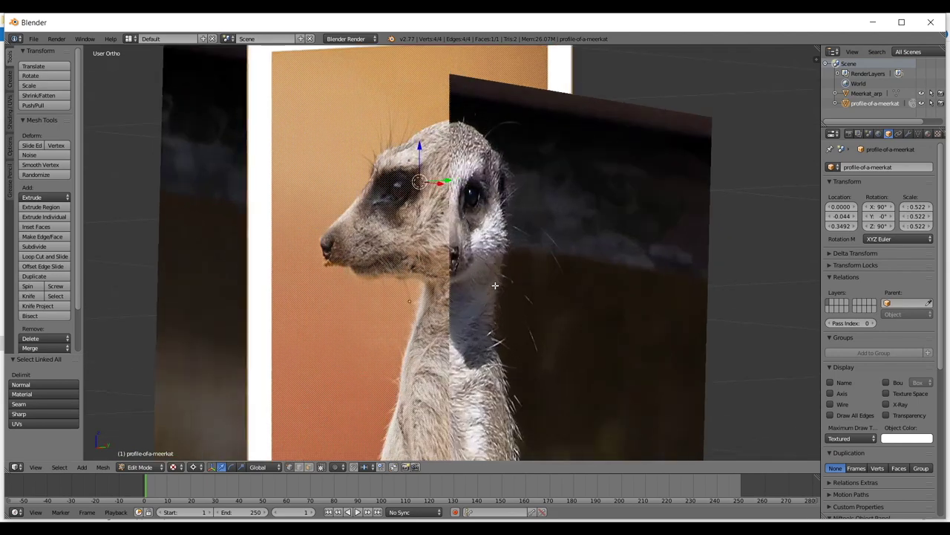
- Compare the head alignment of the profile and front meerkat images from the side through to the front
{"action": "key", "text": "KP_3"}
{"action": "key", "text": "KP_4"}
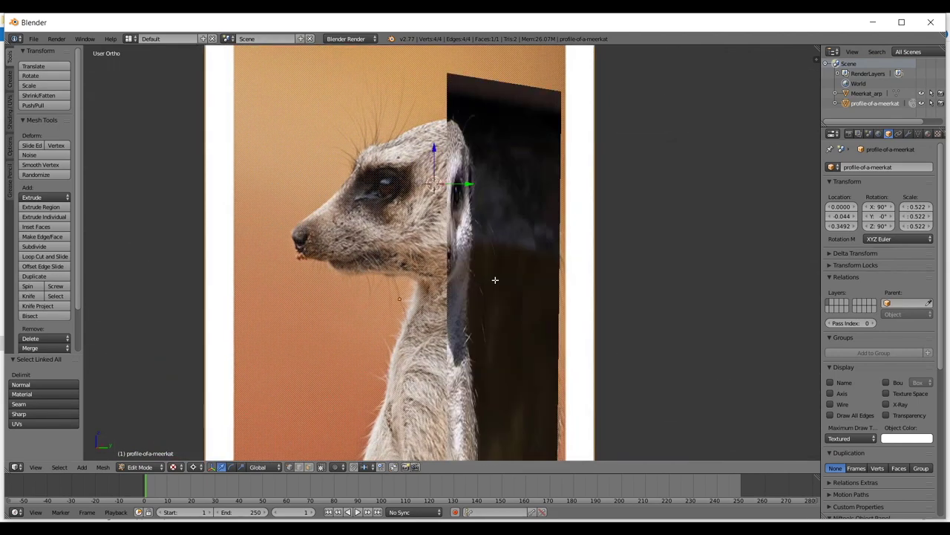
{"action": "key", "text": "KP_6"}
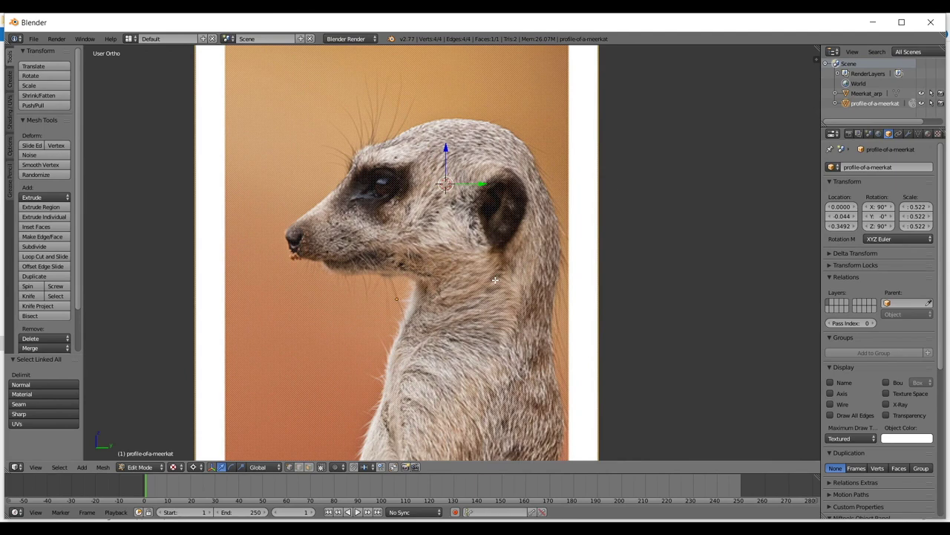
{"action": "key", "text": "KP_6"}
{"action": "key", "text": "KP_6"}
{"action": "key", "text": "KP_6"}
{"action": "key", "text": "KP_6"}
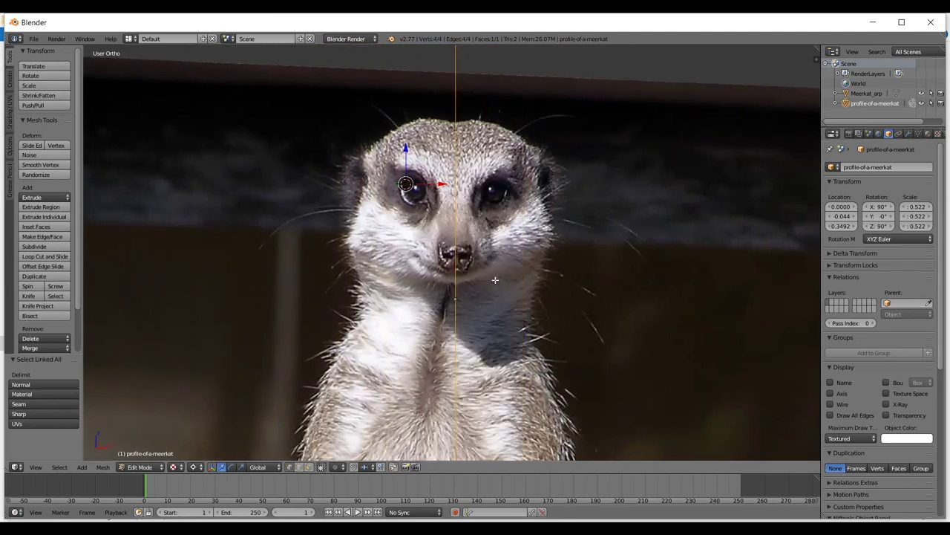
{"action": "key", "text": "KP_6"}
{"action": "key", "text": "KP_6"}
{"action": "key", "text": "KP_6"}
{"action": "key", "text": "KP_6"}
{"action": "key", "text": "KP_6"}
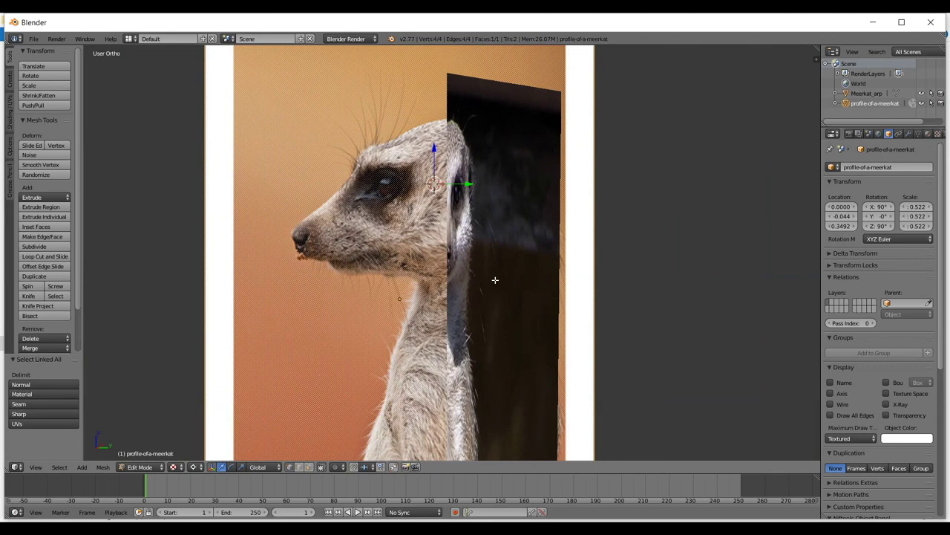
- Compare the head alignment of the profile and front meerkat images from several horizontal angles, ending in the right view
{"action": "key", "text": "KP_6"}
{"action": "key", "text": "KP_6"}
{"action": "key", "text": "KP_6"}
{"action": "key", "text": "KP_6"}
{"action": "key", "text": "KP_6"}
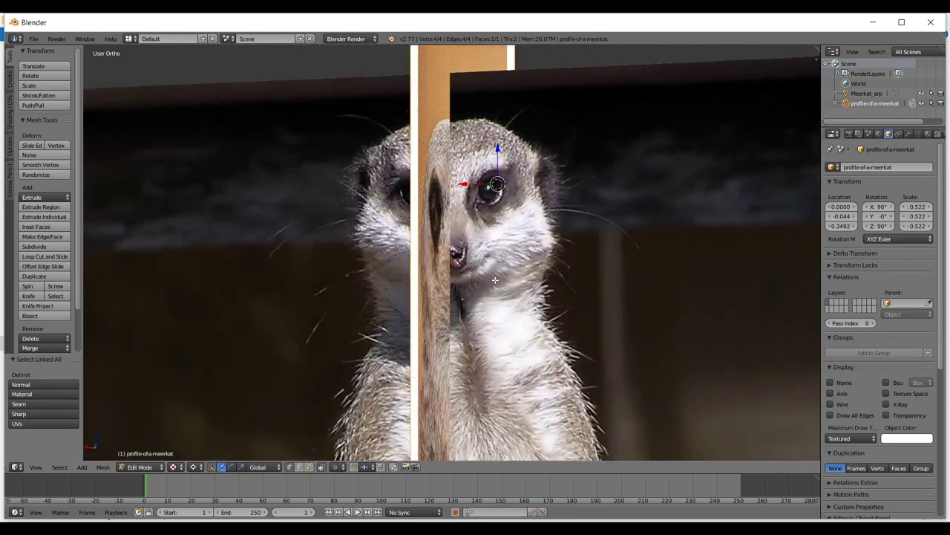
{"action": "key", "text": "KP_4"}
{"action": "key", "text": "KP_4"}
{"action": "key", "text": "KP_4"}
{"action": "key", "text": "KP_4"}
{"action": "key", "text": "KP_4"}
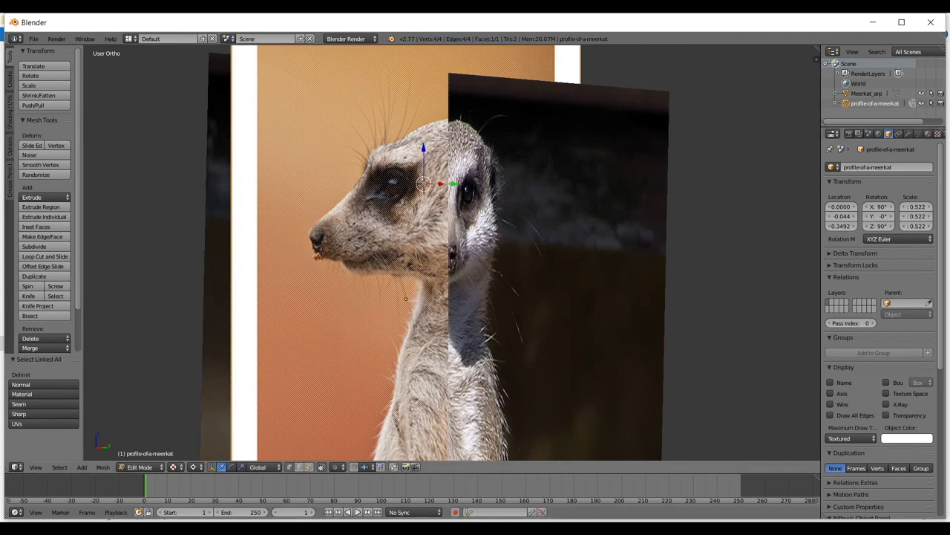
{"action": "scroll", "coordinate": [517, 137], "scroll_direction": "down", "scroll_amount": 2}
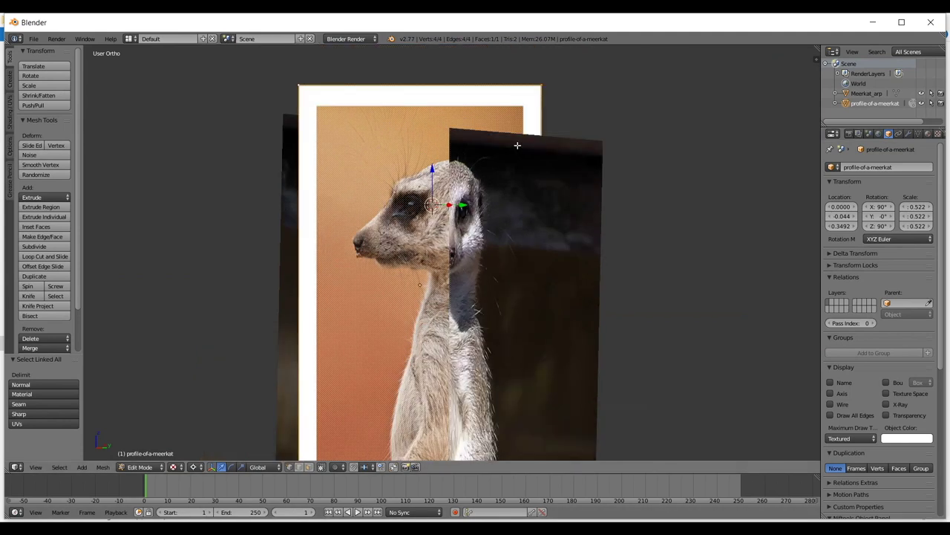
{"action": "scroll", "coordinate": [517, 150], "scroll_direction": "up", "scroll_amount": 1}
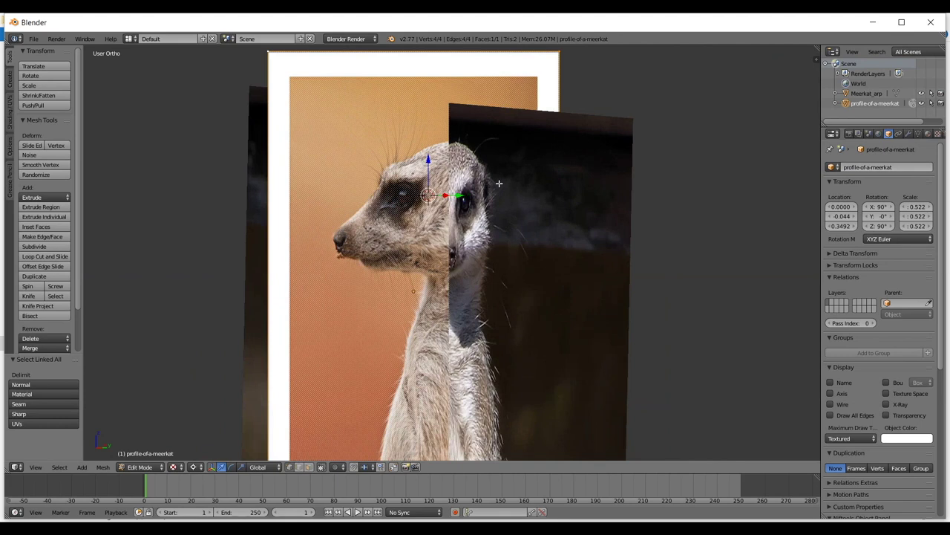
{"action": "key", "text": "KP_3"}
{"action": "key", "text": "r"}
{"action": "right_click", "coordinate": [562, 227]}
{"action": "left_click", "coordinate": [380, 116]}
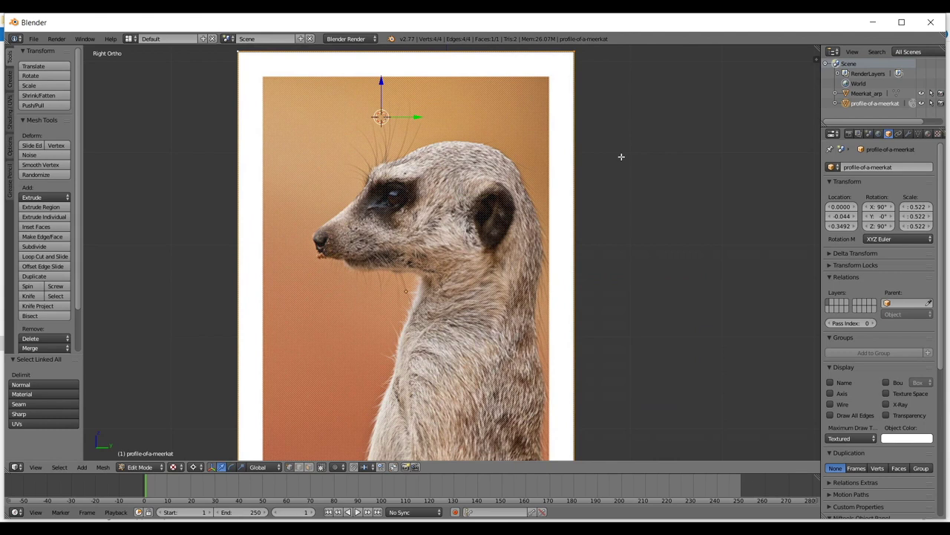
{"action": "key", "text": "r"}
{"action": "right_click", "coordinate": [616, 142]}
- Place the 3D cursor outside the profile image's upper corner behind the head, rotate the plane's vertices about -1.57°, and check the alignment
{"action": "left_click", "coordinate": [600, 113]}
{"action": "key", "text": "r"}
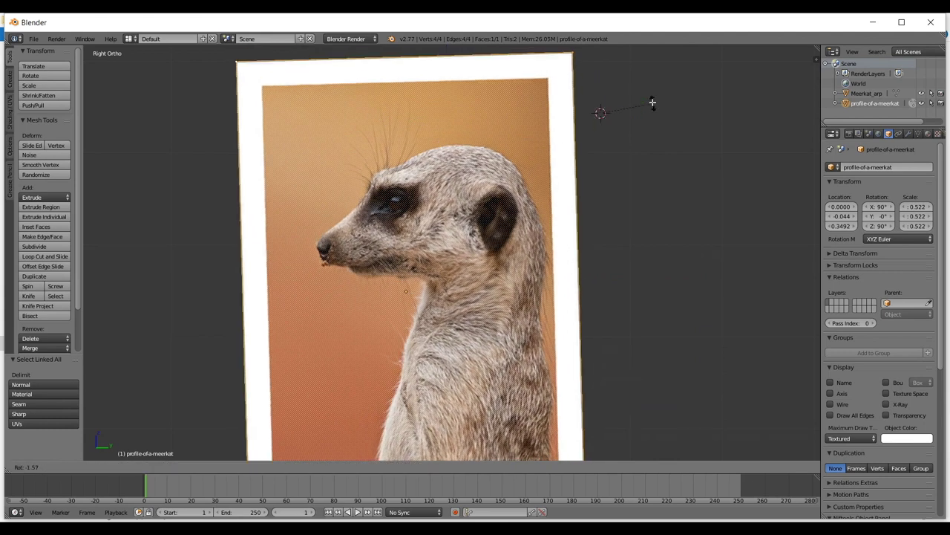
{"action": "left_click", "coordinate": [651, 103]}
{"action": "scroll", "coordinate": [502, 199], "scroll_direction": "up", "scroll_amount": 3}
{"action": "middle_click_drag", "start_coordinate": [502, 199], "coordinate": [554, 195]}
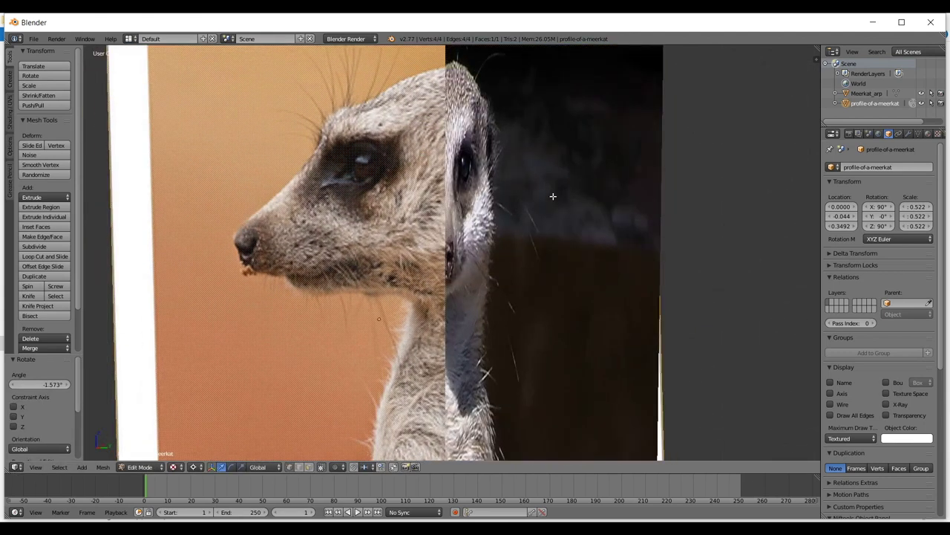
{"action": "key", "text": "KP_5"}
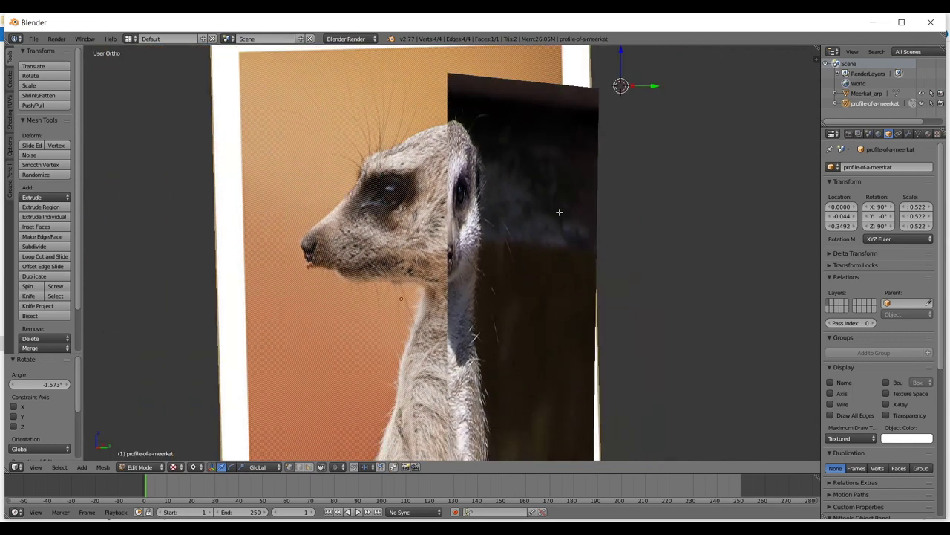
- Place the 3D cursor near the upper middle of the profile meerkat's head and rotate the vertices about -2.66° around it
{"action": "key", "text": "KP_6"}
{"action": "key", "text": "KP_3"}
{"action": "left_click", "coordinate": [450, 165]}
{"action": "key", "text": "r"}
{"action": "left_click", "coordinate": [565, 176]}
{"action": "middle_click_drag", "start_coordinate": [565, 177], "coordinate": [607, 176]}
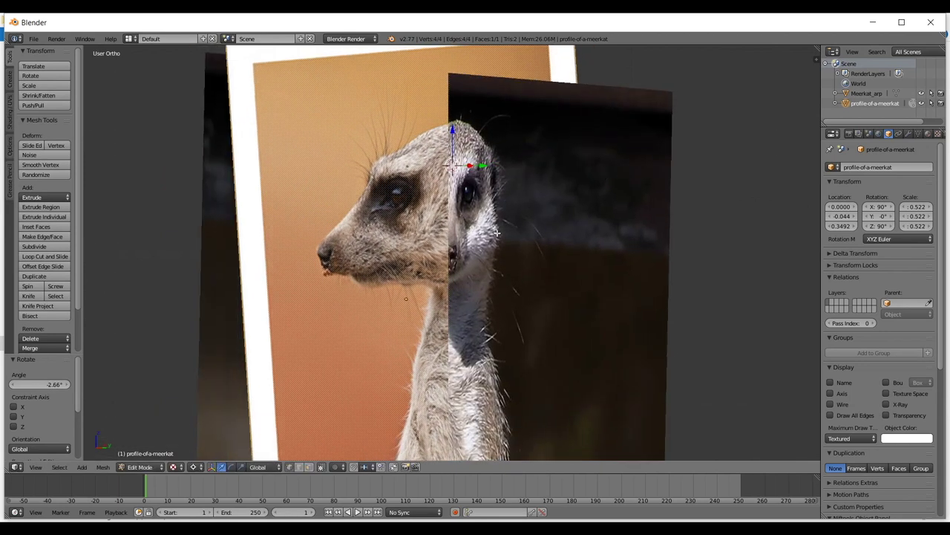
- From the right view, rotate the profile image's vertices a further -2.308° around the head and inspect both images at an angle
{"action": "key", "text": "KP_3"}
{"action": "key", "text": "r"}
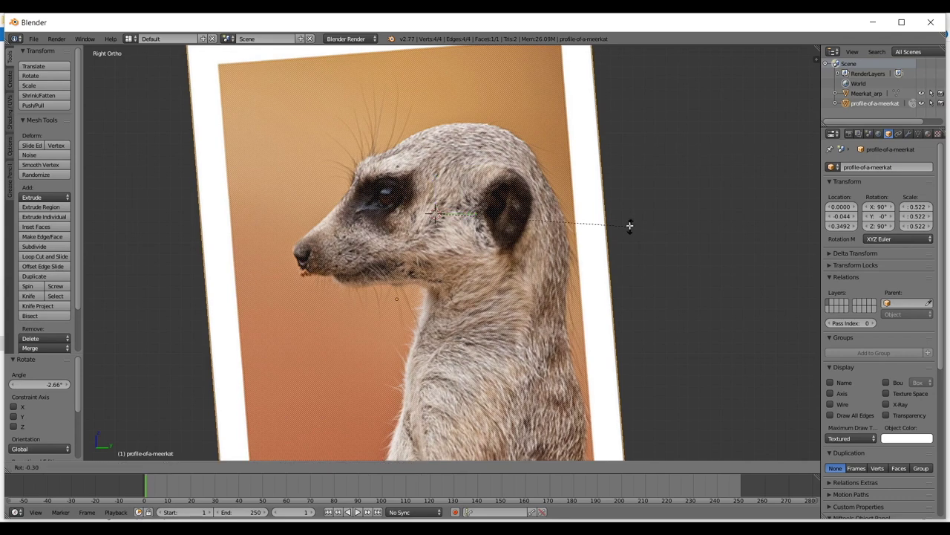
{"action": "left_click", "coordinate": [628, 217]}
{"action": "middle_click_drag", "start_coordinate": [628, 217], "coordinate": [629, 234]}
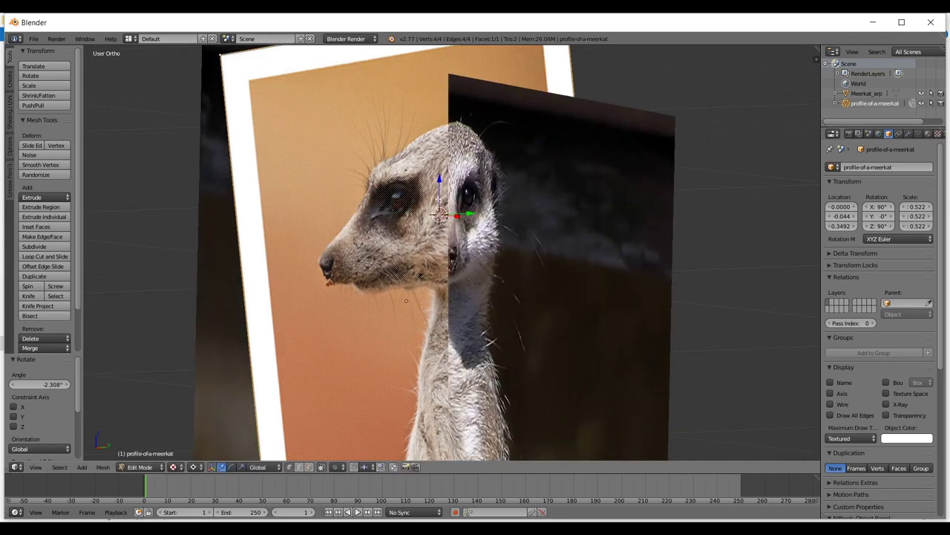
{"action": "scroll", "coordinate": [479, 238], "scroll_direction": "down", "scroll_amount": 6}
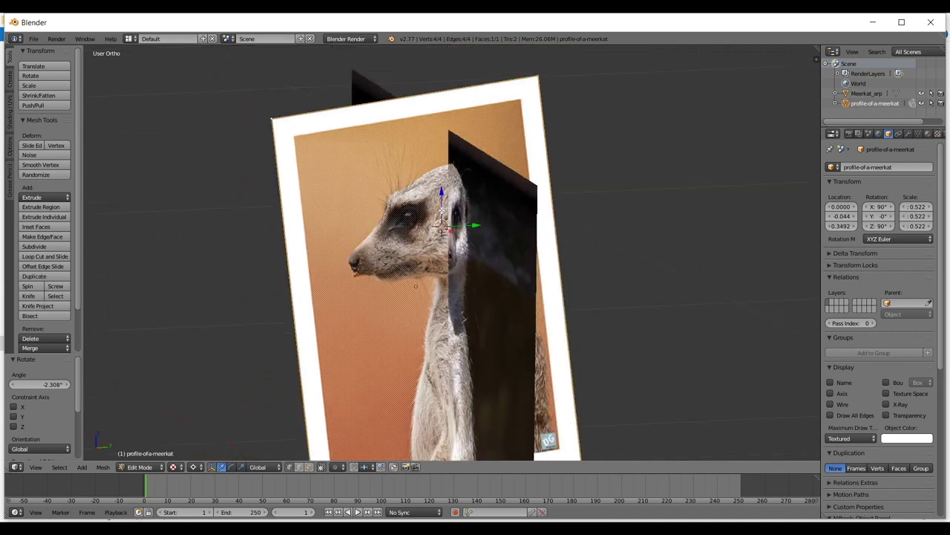
- Return to Object Mode and move the front meerkat image plane about 0.097 along the Y axis
{"action": "key", "text": "Tab"}
{"action": "right_click", "coordinate": [481, 242]}
{"action": "left_click_drag", "start_coordinate": [481, 242], "coordinate": [526, 232]}
{"action": "scroll", "coordinate": [529, 178], "scroll_direction": "up", "scroll_amount": 6}
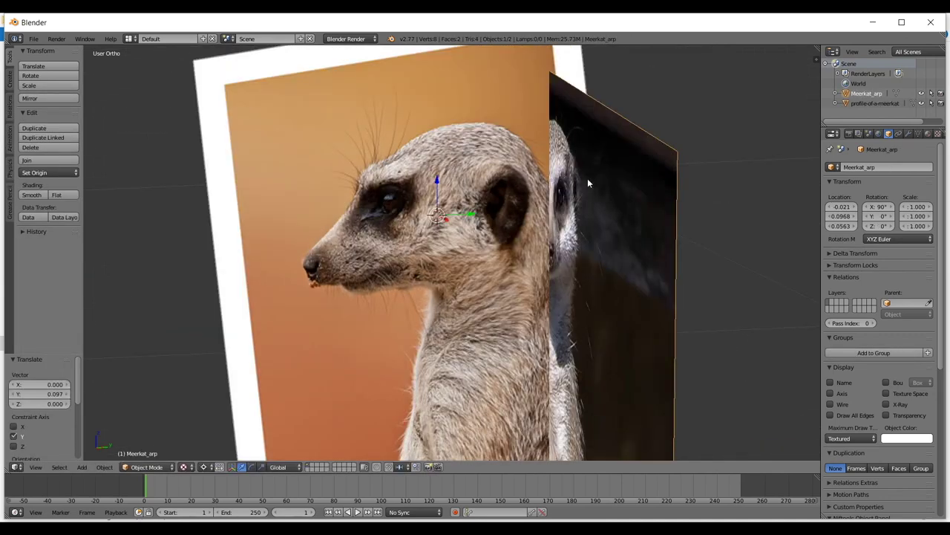
{"action": "middle_click_drag", "start_coordinate": [548, 225], "coordinate": [532, 186]}
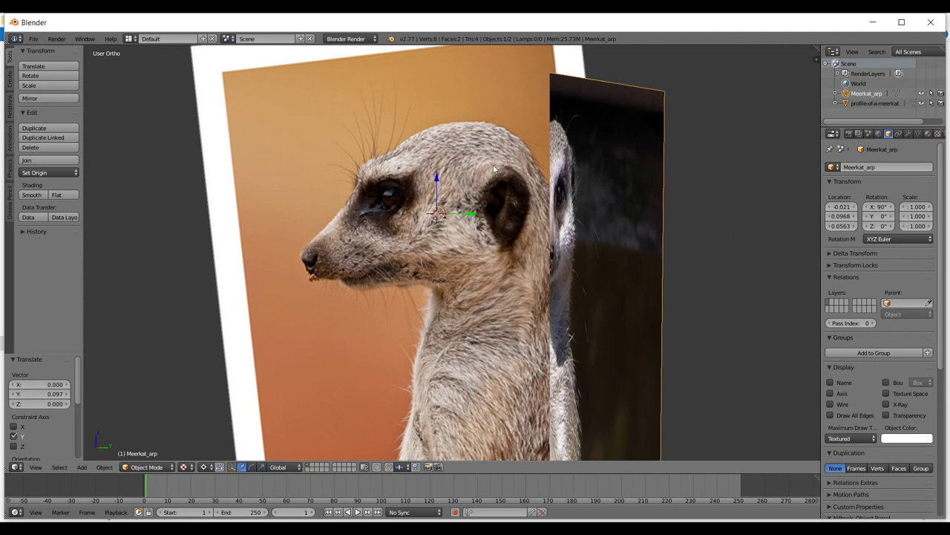
- Select the profile meerkat image plane and move it about -0.091 along the X axis
{"action": "scroll", "coordinate": [433, 213], "scroll_direction": "down", "scroll_amount": 3}
{"action": "middle_click_drag", "start_coordinate": [432, 214], "coordinate": [468, 298]}
{"action": "right_click", "coordinate": [424, 249]}
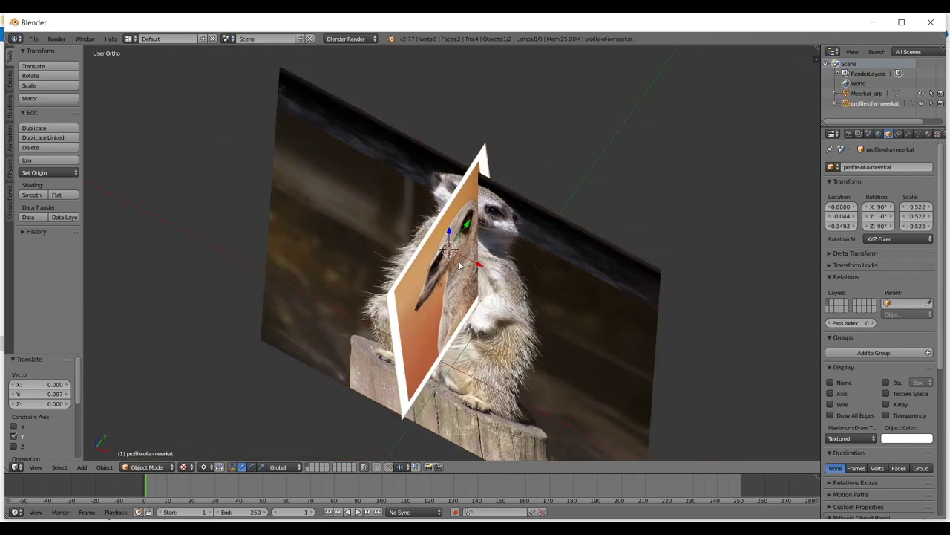
{"action": "key", "text": "g"}
{"action": "key", "text": "x"}
{"action": "middle_click_drag", "start_coordinate": [429, 256], "coordinate": [390, 259]}
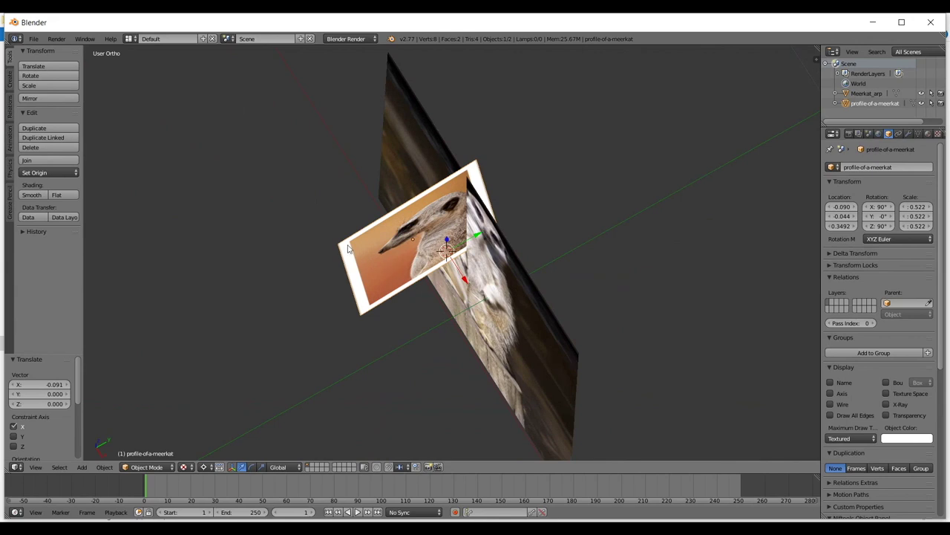
{"action": "middle_click_drag", "start_coordinate": [405, 164], "coordinate": [475, 285]}
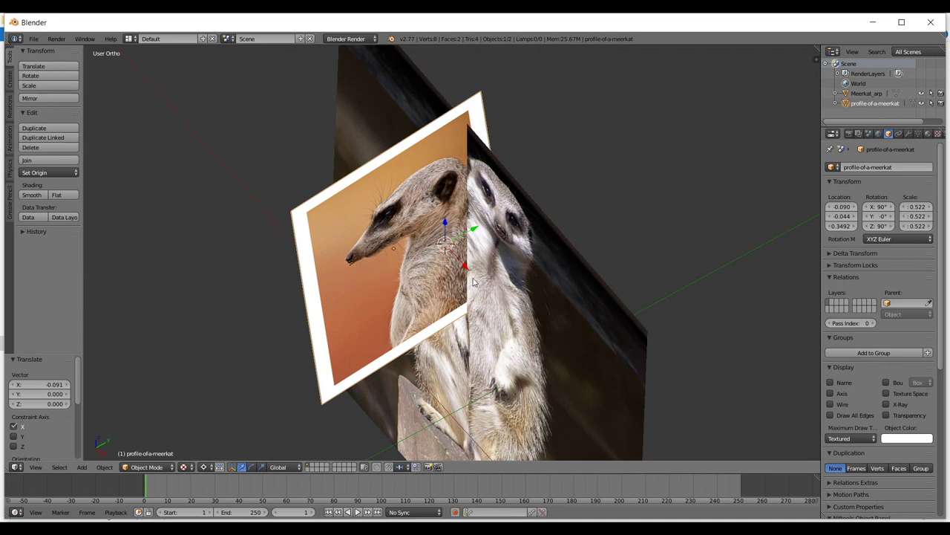
- Set the pivot point to Median Point and show the profile image in the right view
{"action": "middle_click_drag", "start_coordinate": [475, 284], "coordinate": [442, 455]}
{"action": "left_click", "coordinate": [203, 466]}
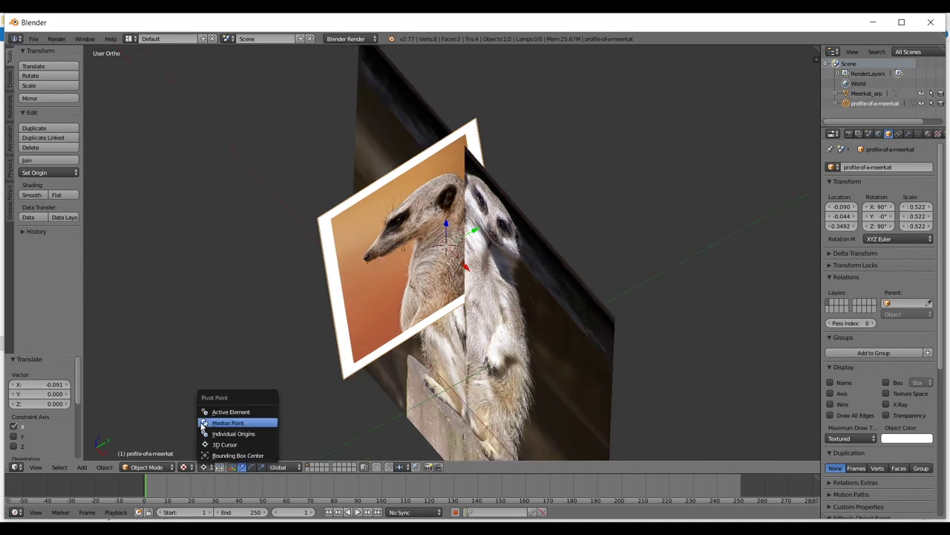
{"action": "left_click", "coordinate": [234, 446]}
{"action": "key", "text": "KP_3"}
{"action": "scroll", "coordinate": [374, 304], "scroll_direction": "down", "scroll_amount": 3}
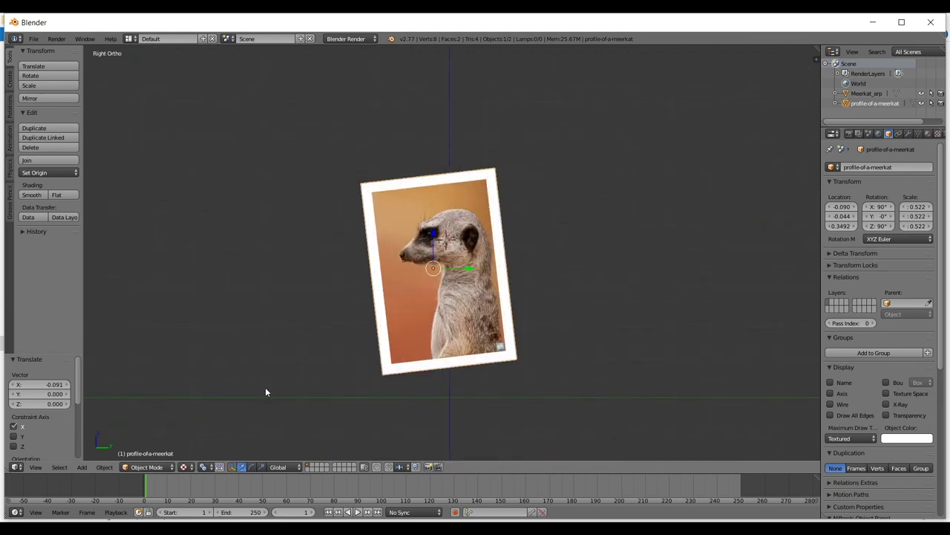
- Reset the 3D cursor to the world origin and deselect all objects
{"action": "middle_click_drag", "start_coordinate": [513, 280], "coordinate": [469, 258], "text": "shift"}
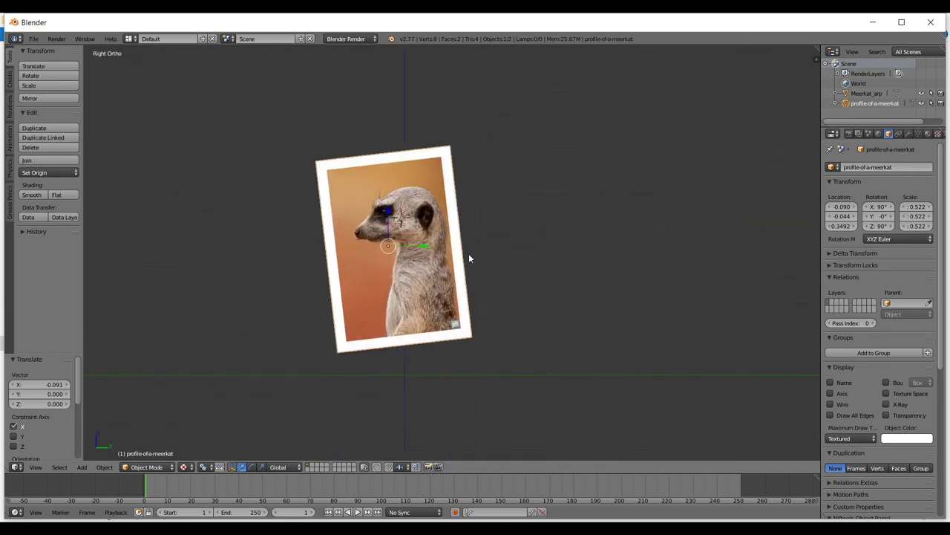
{"action": "middle_click_drag", "start_coordinate": [516, 255], "coordinate": [521, 214], "text": "shift"}
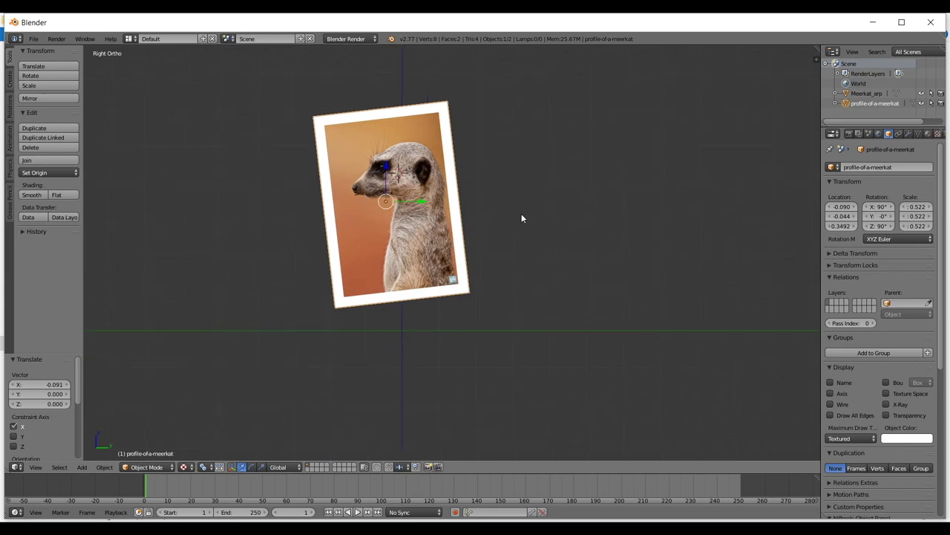
{"action": "key", "text": "shift+c"}
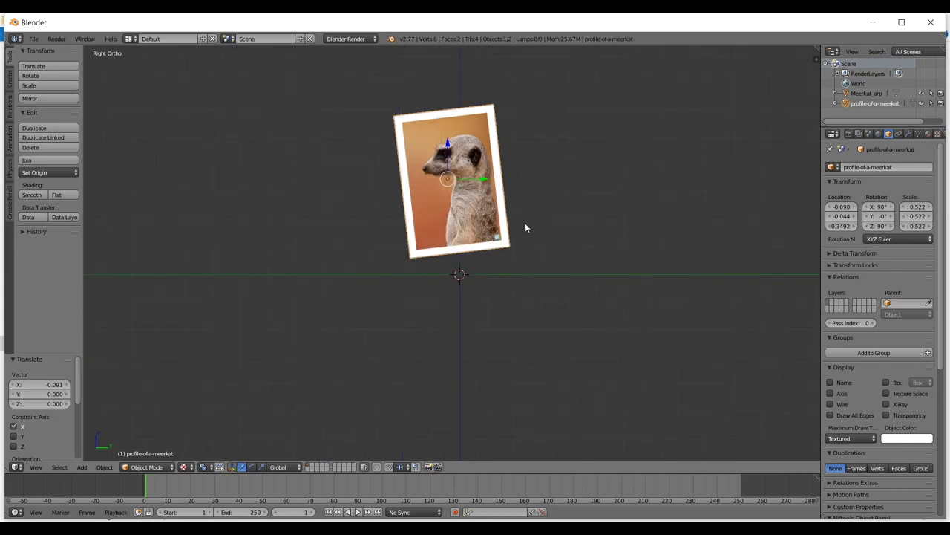
{"action": "scroll", "coordinate": [526, 224], "scroll_direction": "up", "scroll_amount": 5}
{"action": "middle_click_drag", "start_coordinate": [562, 271], "coordinate": [529, 274], "text": "shift"}
{"action": "scroll", "coordinate": [490, 237], "scroll_direction": "down", "scroll_amount": 3}
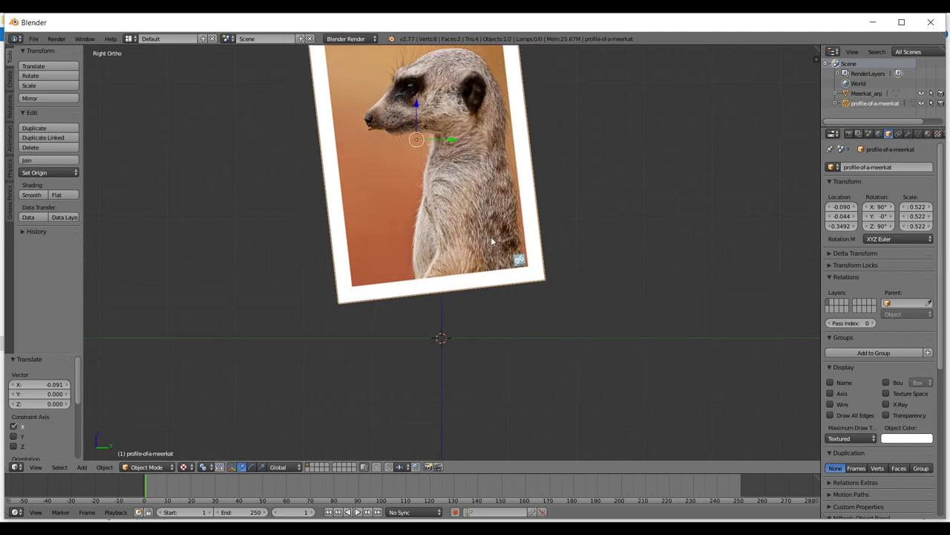
{"action": "key", "text": "a"}
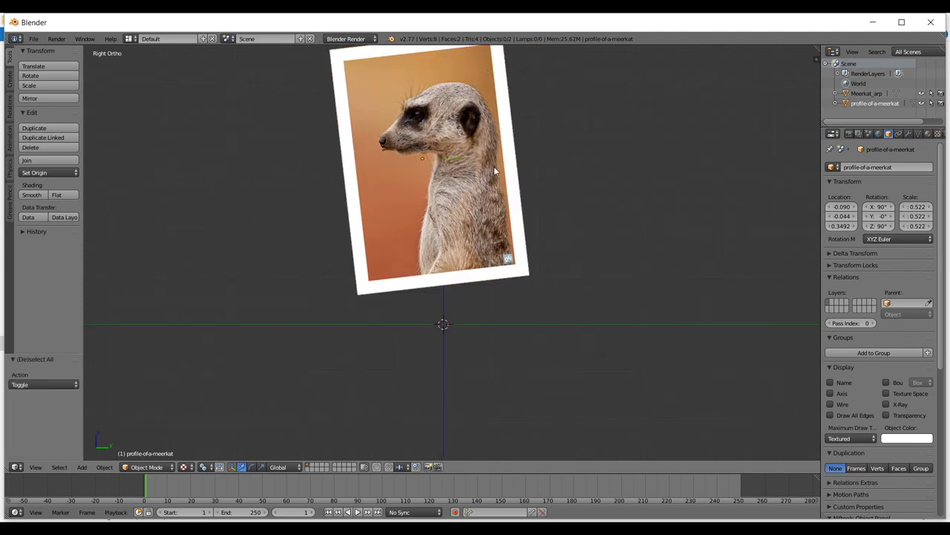
- Add a mesh plane at the world origin and bring the whole plane into view
{"action": "key", "text": "shift+a"}
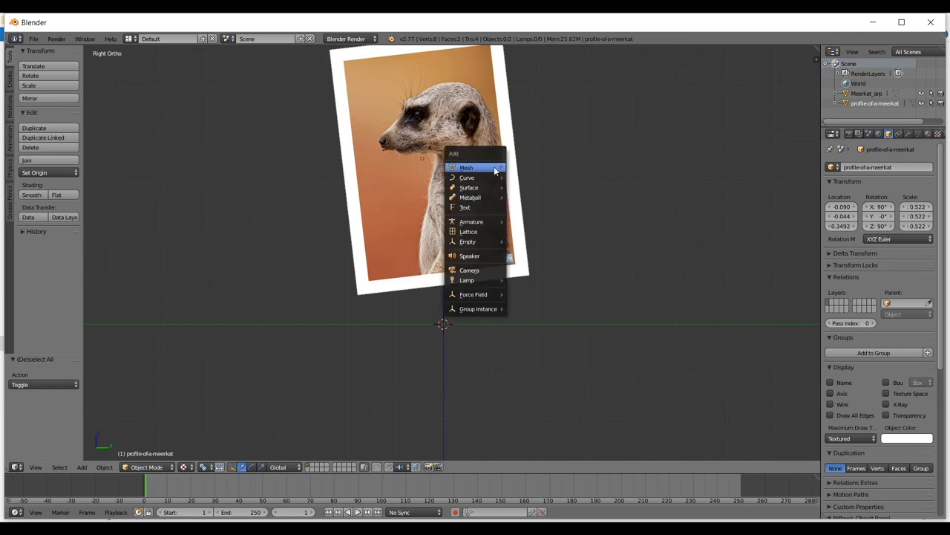
{"action": "mouse_move", "coordinate": [495, 169]}
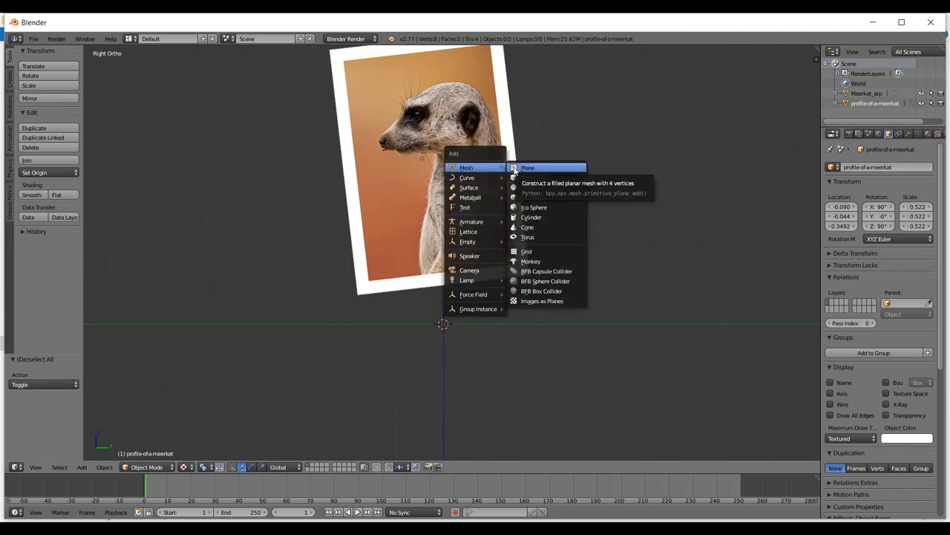
{"action": "left_click", "coordinate": [524, 168]}
{"action": "middle_click_drag", "start_coordinate": [374, 183], "coordinate": [386, 297]}
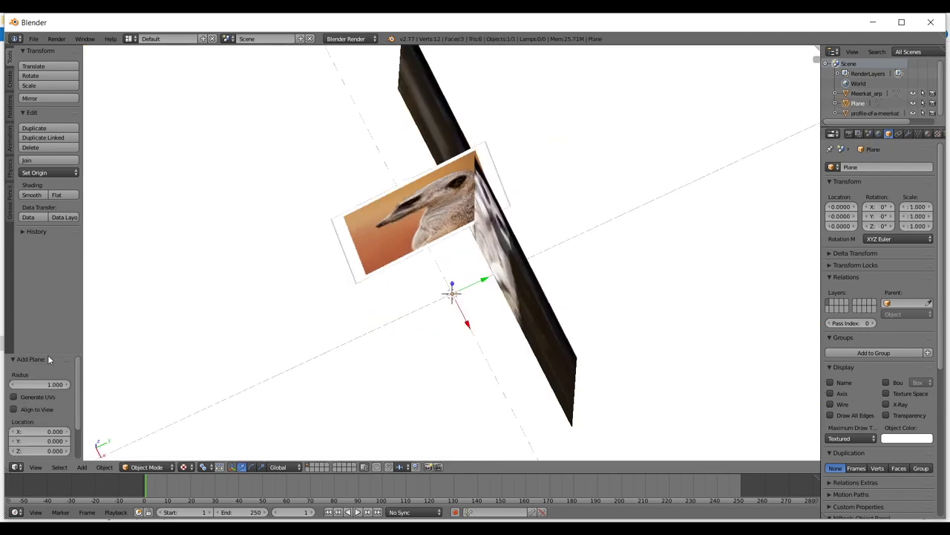
{"action": "scroll", "coordinate": [40, 372], "scroll_direction": "down", "scroll_amount": 3}
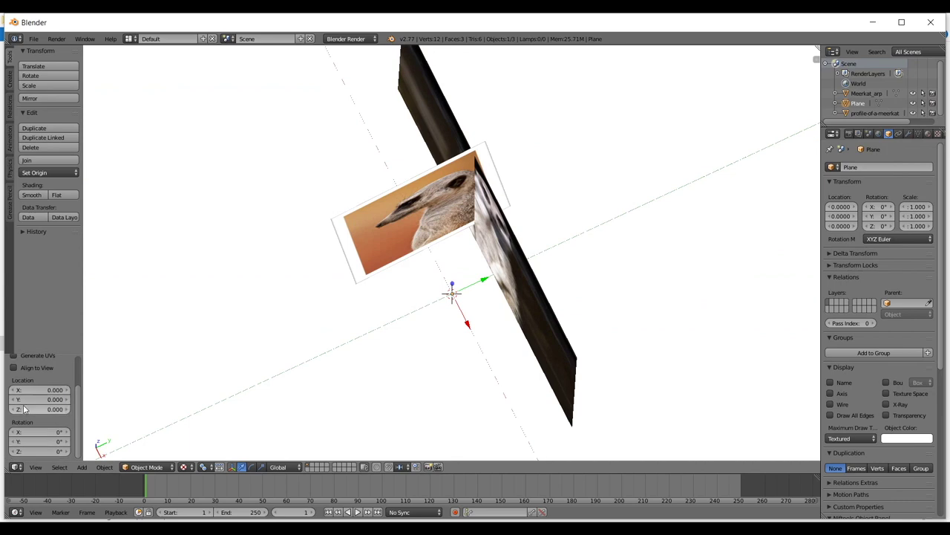
{"action": "scroll", "coordinate": [25, 409], "scroll_direction": "up", "scroll_amount": 3}
{"action": "scroll", "coordinate": [449, 296], "scroll_direction": "down", "scroll_amount": 6}
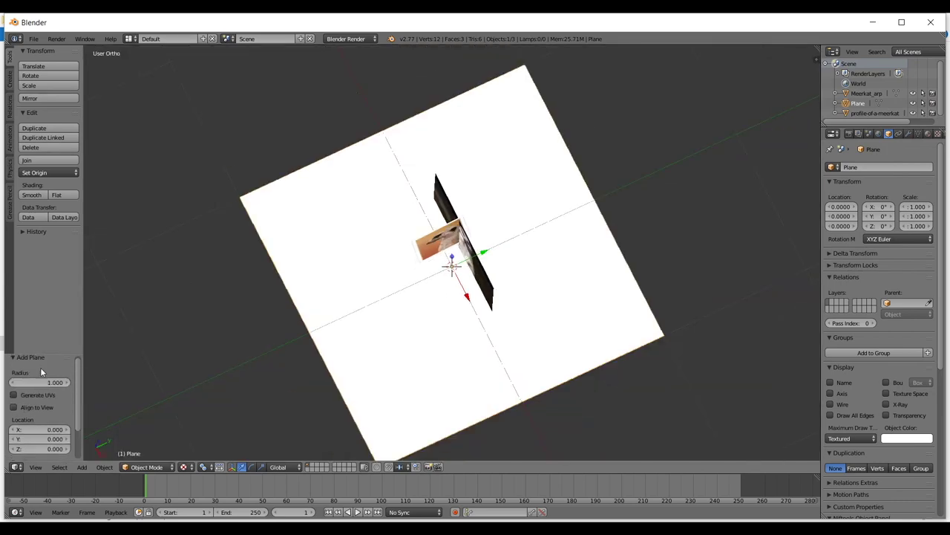
- Try changing the new plane's radius and X location, then set them to 1 and 0
{"action": "mouse_move", "coordinate": [40, 382]}
{"action": "left_mouse_down"}
{"action": "mouse_move", "coordinate": [69, 389]}
{"action": "mouse_move", "coordinate": [27, 392]}
{"action": "mouse_move", "coordinate": [46, 388]}
{"action": "mouse_move", "coordinate": [34, 385]}
{"action": "left_mouse_up"}
{"action": "type", "text": "1"}
{"action": "key", "text": "Return"}
{"action": "mouse_move", "coordinate": [24, 428]}
{"action": "left_mouse_down"}
{"action": "mouse_move", "coordinate": [58, 435]}
{"action": "mouse_move", "coordinate": [27, 428]}
{"action": "left_mouse_up"}
{"action": "left_click", "coordinate": [45, 428]}
{"action": "type", "text": "0"}
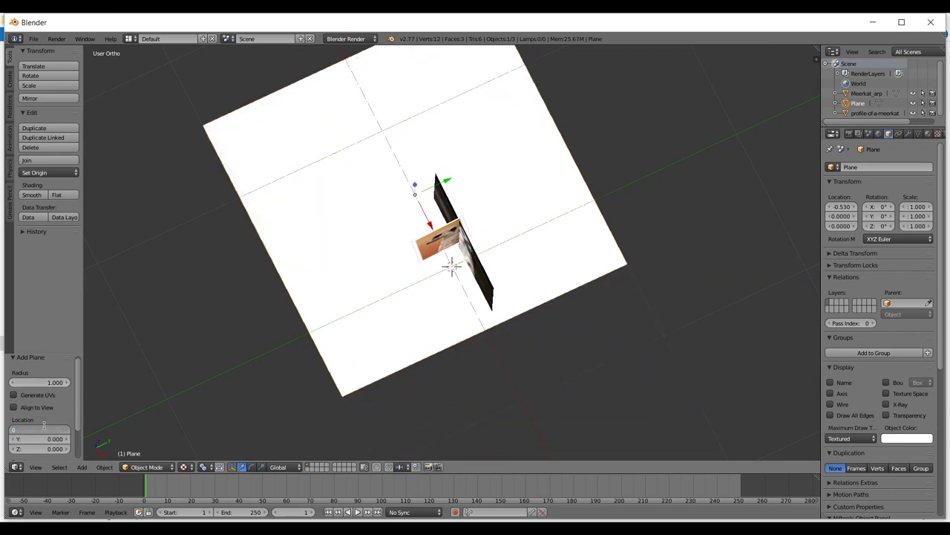
{"action": "key", "text": "Return"}
- Inspect the new plane against the meerkat images from the front and at angles, then undo its addition
{"action": "scroll", "coordinate": [181, 372], "scroll_direction": "down", "scroll_amount": 2}
{"action": "middle_click_drag", "start_coordinate": [279, 345], "coordinate": [321, 288]}
{"action": "scroll", "coordinate": [361, 283], "scroll_direction": "up", "scroll_amount": 4}
{"action": "scroll", "coordinate": [453, 244], "scroll_direction": "down", "scroll_amount": 4}
{"action": "middle_click_drag", "start_coordinate": [472, 264], "coordinate": [511, 244]}
{"action": "key", "text": "KP_1"}
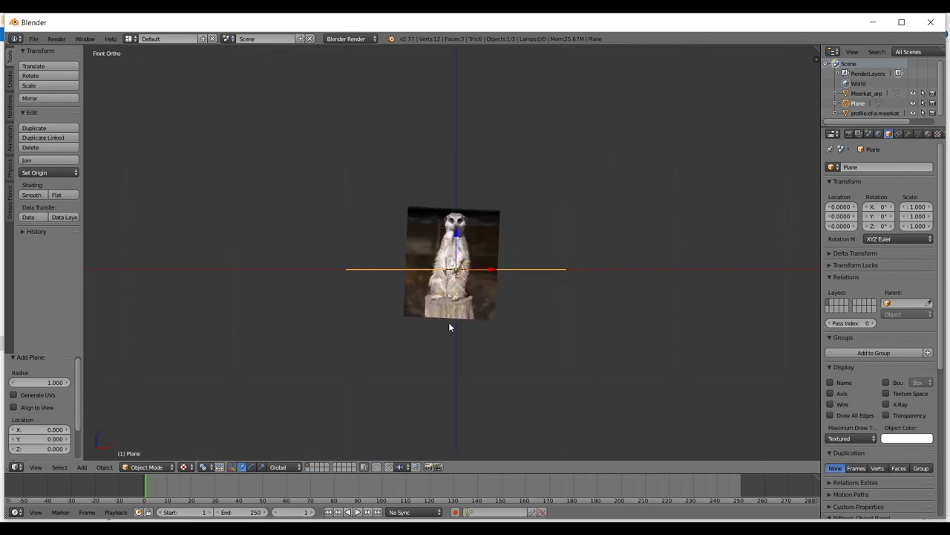
{"action": "scroll", "coordinate": [416, 285], "scroll_direction": "up", "scroll_amount": 3}
{"action": "middle_click_drag", "start_coordinate": [457, 220], "coordinate": [536, 236]}
{"action": "scroll", "coordinate": [482, 279], "scroll_direction": "down", "scroll_amount": 2}
{"action": "scroll", "coordinate": [59, 422], "scroll_direction": "down", "scroll_amount": 2}
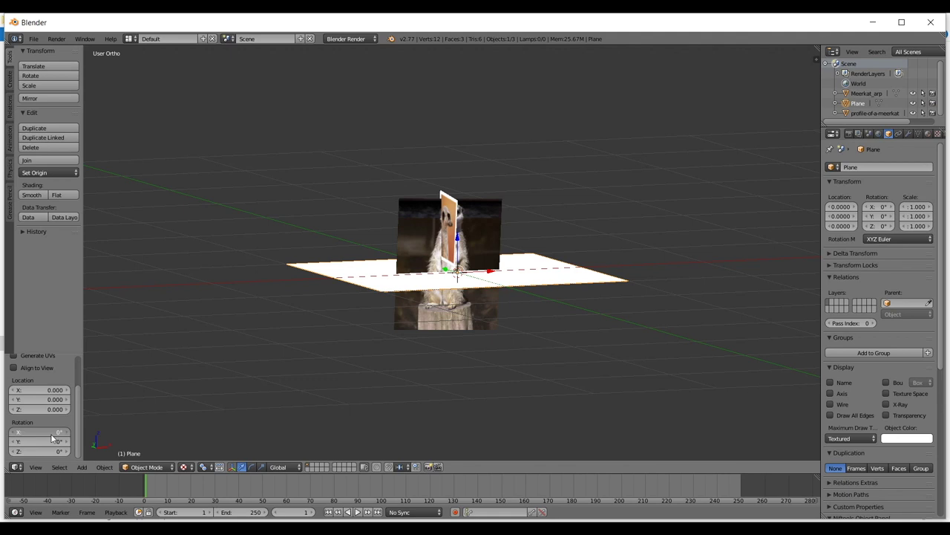
{"action": "key", "text": "ctrl+z"}
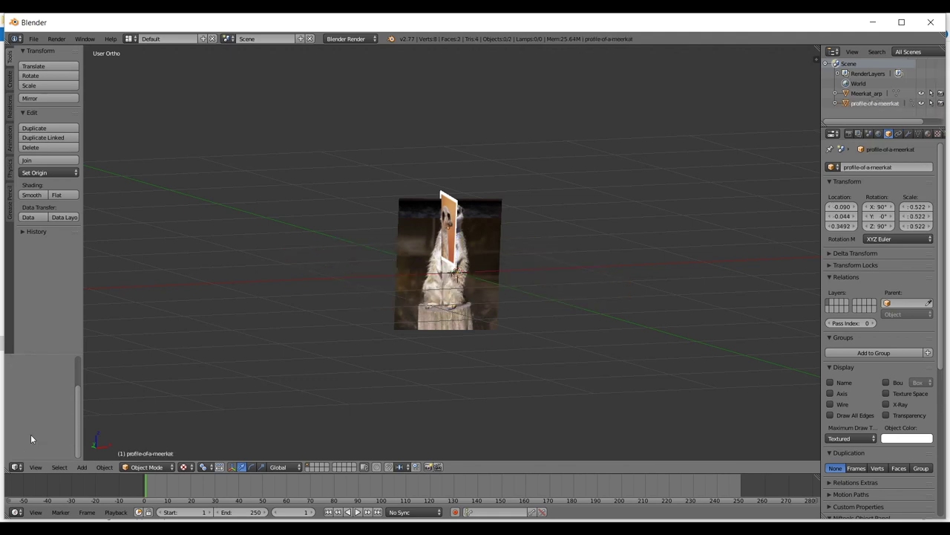
- Add a mesh plane at the origin from the front view and inspect it from above
{"action": "key", "text": "KP_1"}
{"action": "key", "text": "shift+a"}
{"action": "mouse_move", "coordinate": [394, 150]}
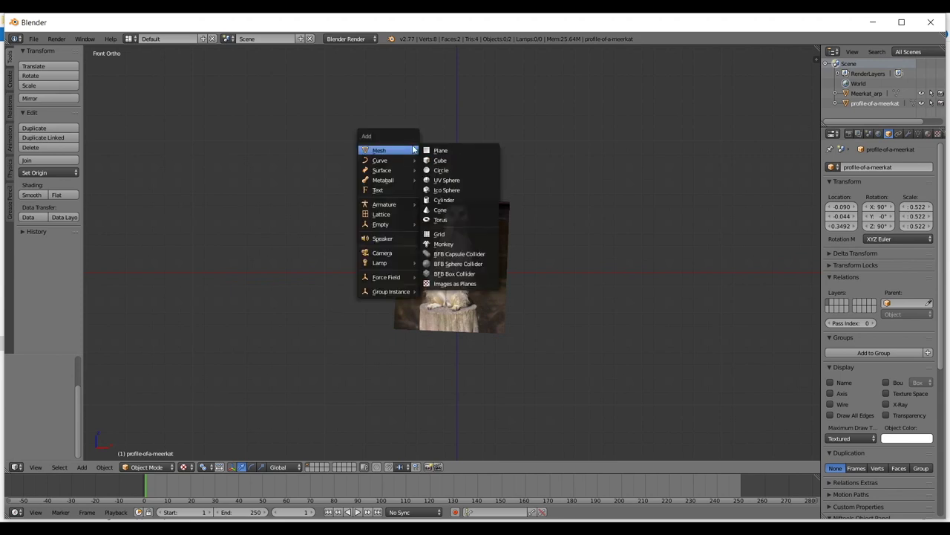
{"action": "left_click", "coordinate": [447, 151]}
{"action": "middle_click_drag", "start_coordinate": [604, 138], "coordinate": [630, 237]}
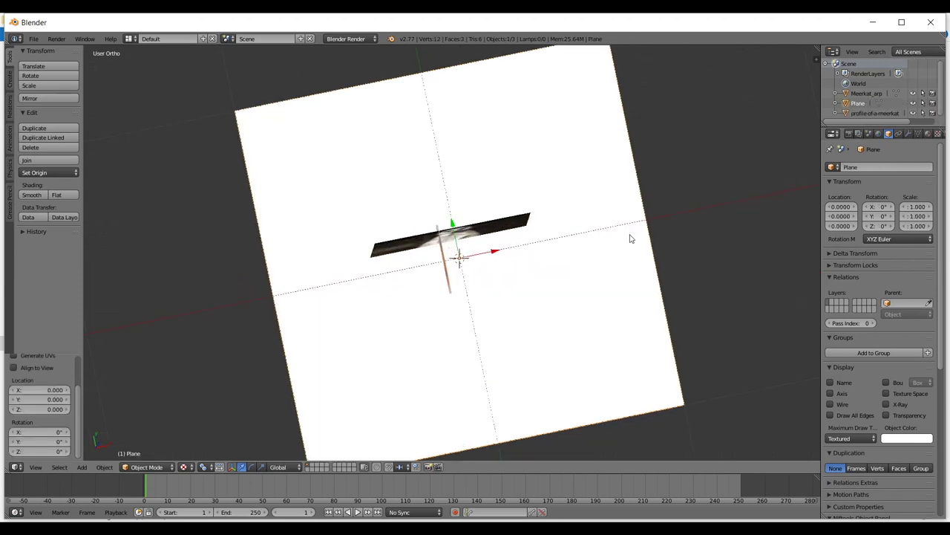
- Enter Edit Mode on the plane and merge all four of its vertices at the center
{"action": "scroll", "coordinate": [629, 238], "scroll_direction": "down", "scroll_amount": 4}
{"action": "scroll", "coordinate": [613, 255], "scroll_direction": "up", "scroll_amount": 3}
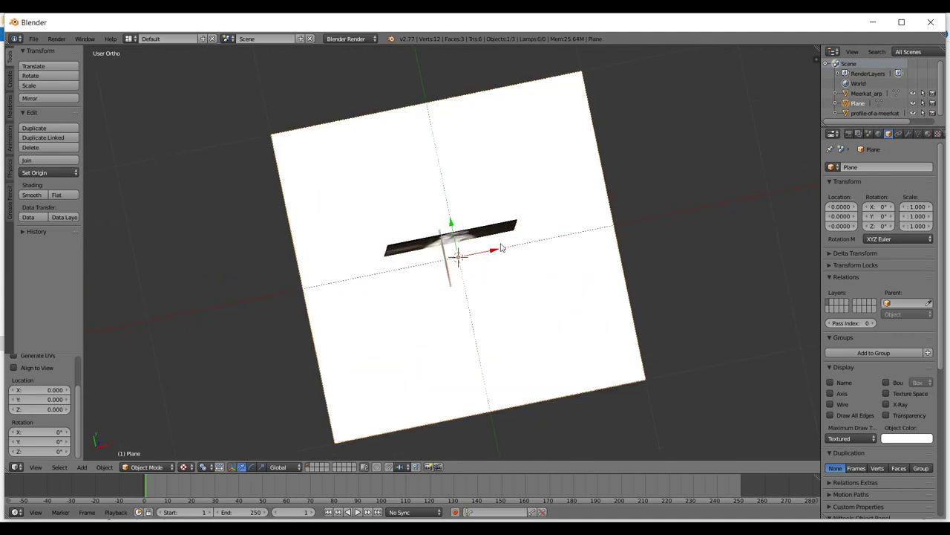
{"action": "key", "text": "Tab"}
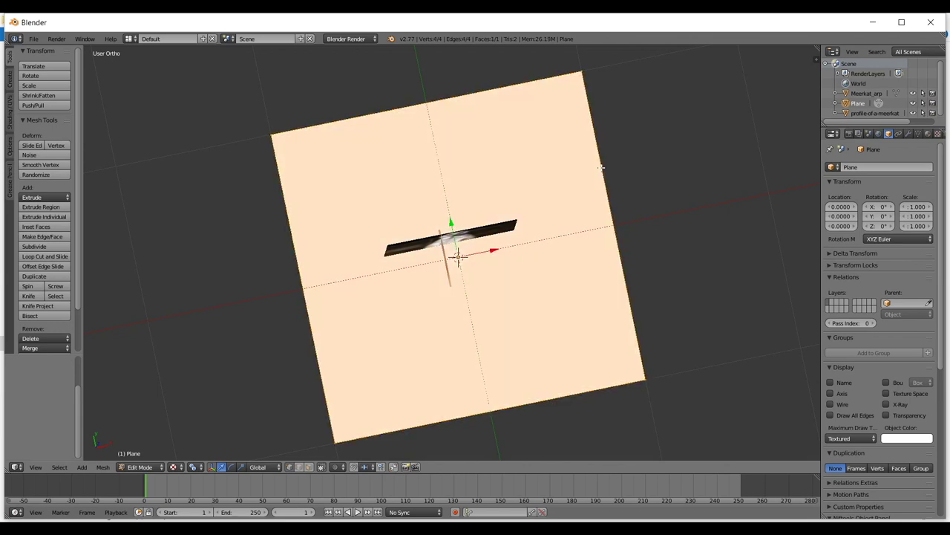
{"action": "key", "text": "alt+m"}
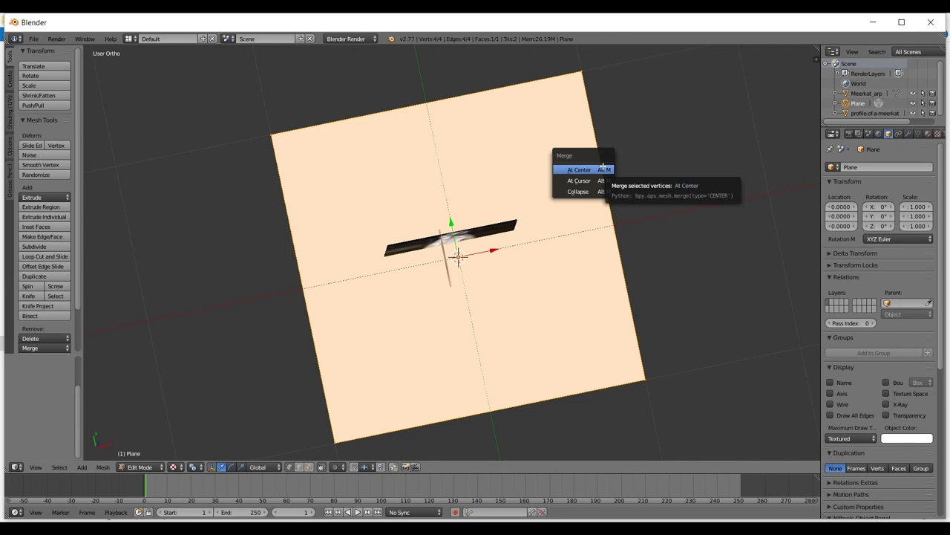
{"action": "left_click", "coordinate": [603, 168]}
{"action": "middle_click_drag", "start_coordinate": [603, 166], "coordinate": [579, 218]}
{"action": "scroll", "coordinate": [564, 271], "scroll_direction": "up", "scroll_amount": 3}
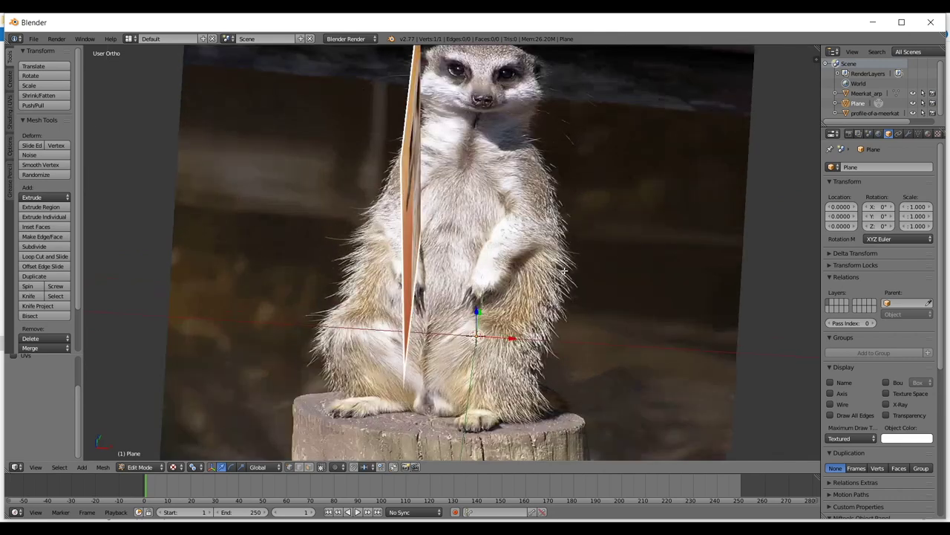
{"action": "key", "text": "KP_1"}
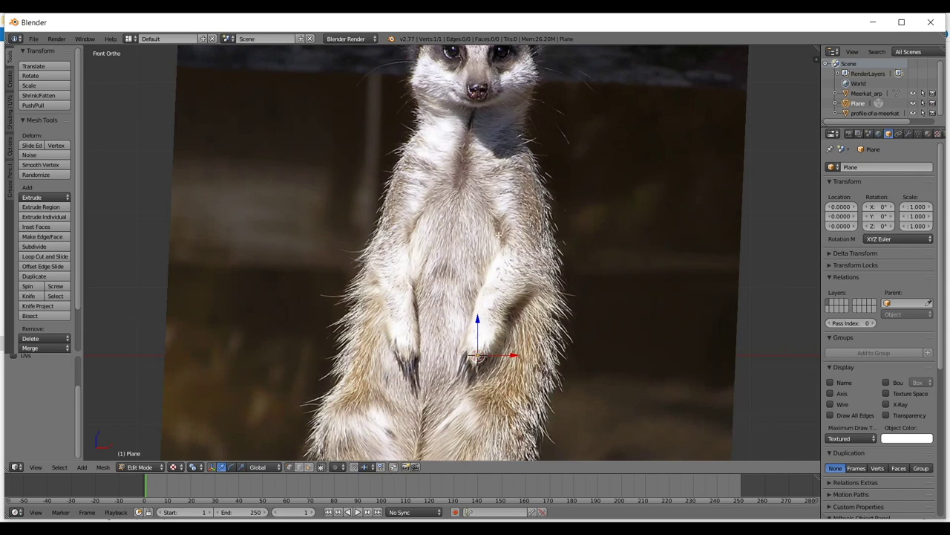
- Try moving the single-vertex plane in Object Mode, then cancel the move
{"action": "middle_click_drag", "start_coordinate": [499, 234], "coordinate": [495, 309]}
{"action": "scroll", "coordinate": [496, 310], "scroll_direction": "up", "scroll_amount": 1}
{"action": "key", "text": "Tab"}
{"action": "scroll", "coordinate": [506, 350], "scroll_direction": "up", "scroll_amount": 1}
{"action": "key", "text": "g"}
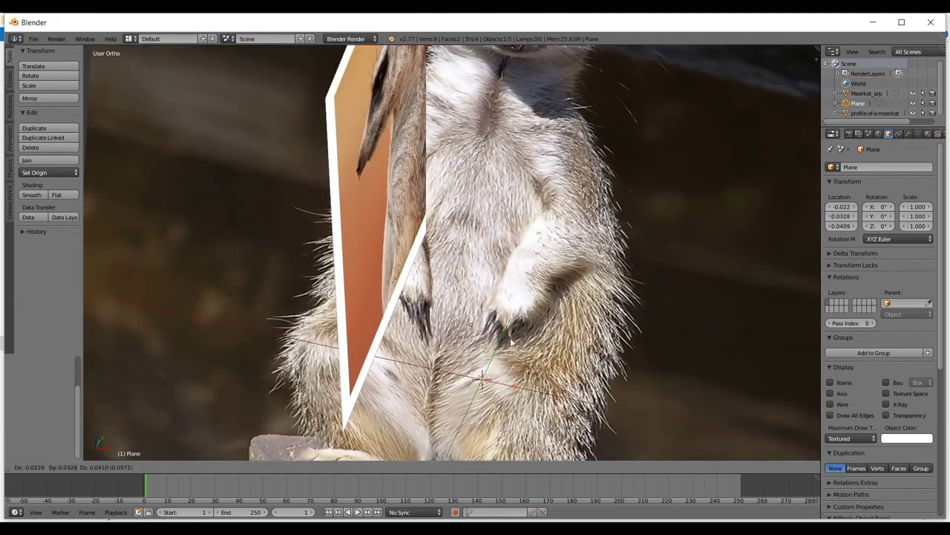
{"action": "right_click", "coordinate": [562, 338]}
{"action": "scroll", "coordinate": [563, 337], "scroll_direction": "up", "scroll_amount": 3}
{"action": "scroll", "coordinate": [563, 337], "scroll_direction": "down", "scroll_amount": 2}
{"action": "middle_click_drag", "start_coordinate": [565, 338], "coordinate": [512, 260], "text": "shift"}
- Try extruding the single vertex in Edit Mode, then undo the extrusion
{"action": "key", "text": "Tab"}
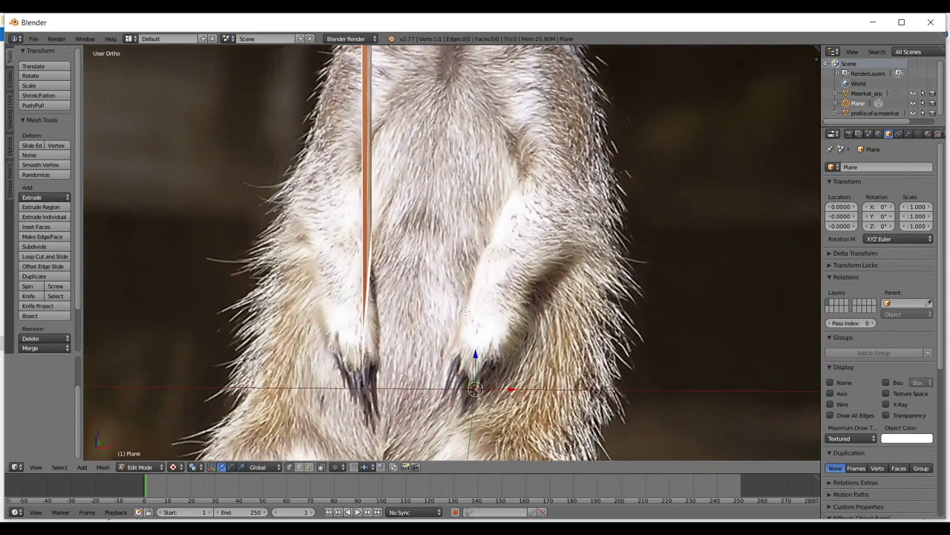
{"action": "scroll", "coordinate": [466, 311], "scroll_direction": "down", "scroll_amount": 3}
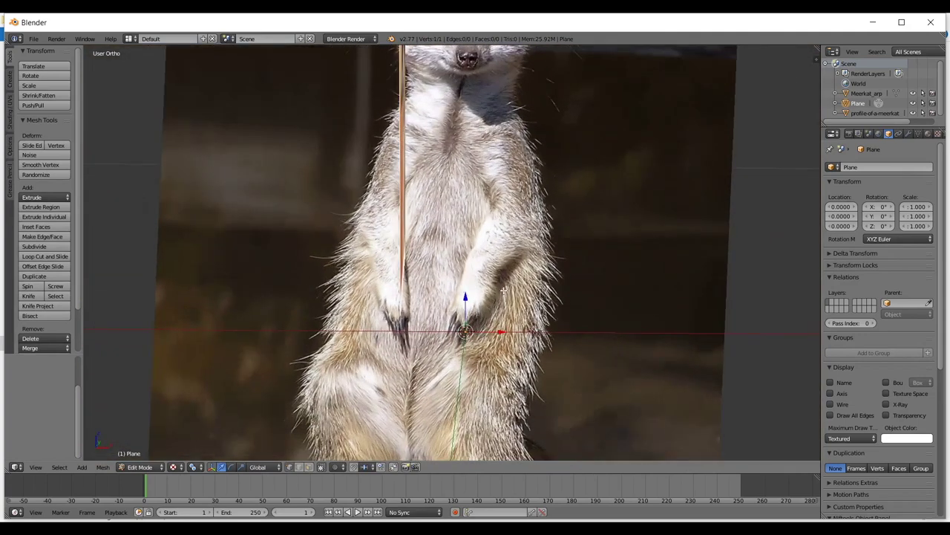
{"action": "key", "text": "e"}
{"action": "right_click", "coordinate": [560, 218]}
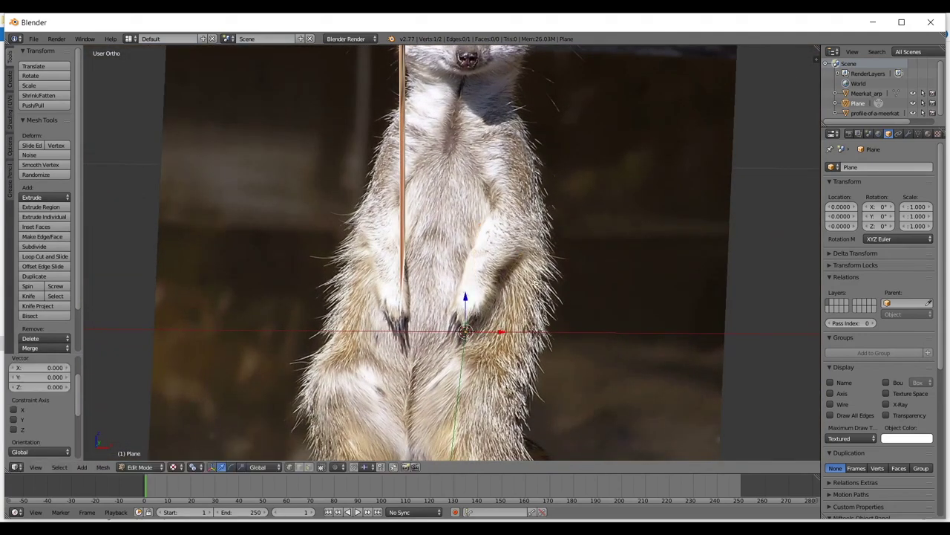
{"action": "key", "text": "ctrl+z"}
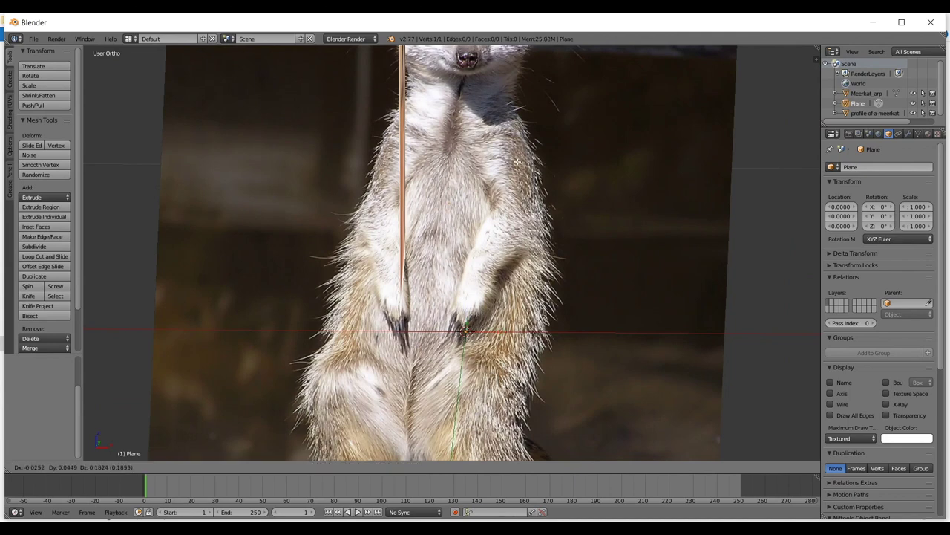
- Delete the single-vertex object, then add a new mesh plane at the origin with its vertices merged at center
{"action": "key", "text": "Tab"}
{"action": "key", "text": "x"}
{"action": "left_click", "coordinate": [503, 264]}
{"action": "key", "text": "shift+a"}
{"action": "mouse_move", "coordinate": [504, 261]}
{"action": "left_click", "coordinate": [536, 260]}
{"action": "key", "text": "x"}
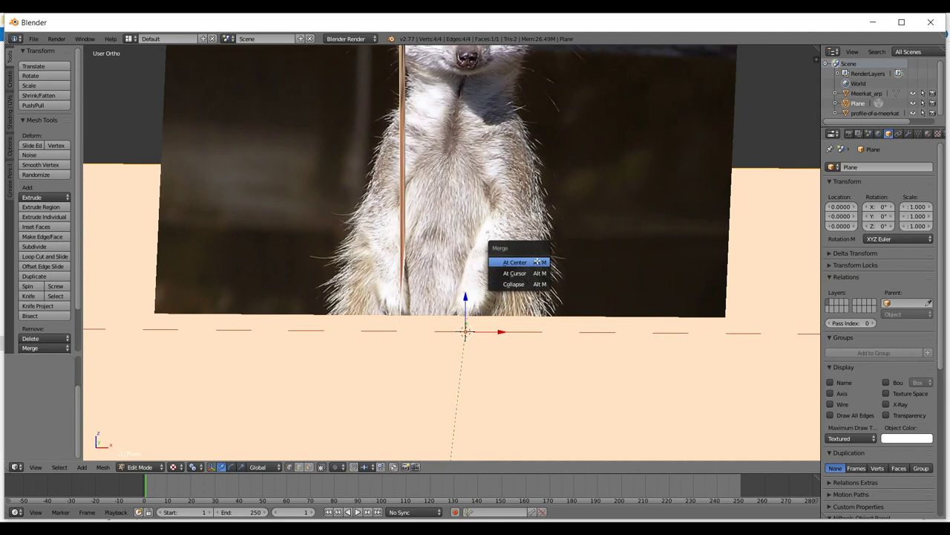
{"action": "left_click", "coordinate": [537, 261]}
{"action": "key", "text": "Tab"}
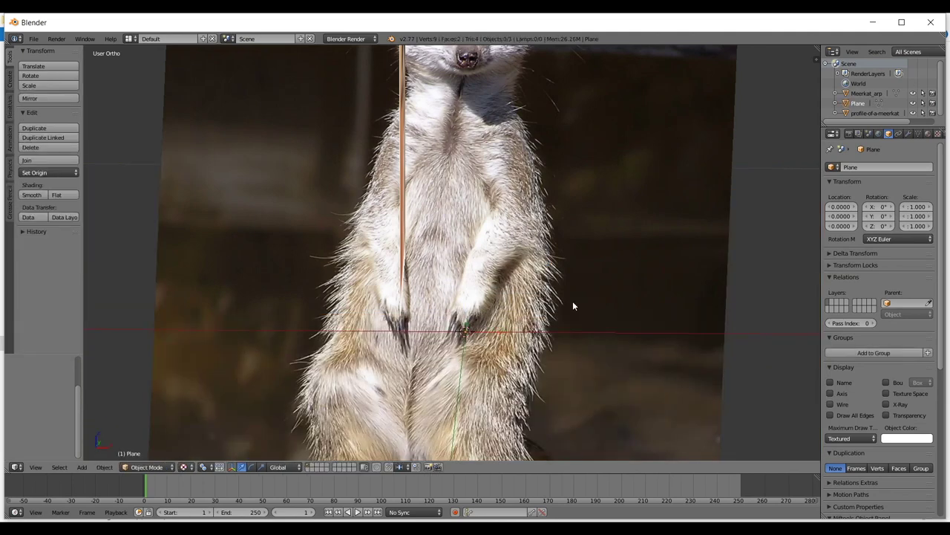
- Move the merged vertex in Edit Mode from the origin up to the eye of the front-view meerkat
{"action": "right_click", "coordinate": [467, 336]}
{"action": "right_click", "coordinate": [467, 335]}
{"action": "key", "text": "Tab"}
{"action": "key", "text": "g"}
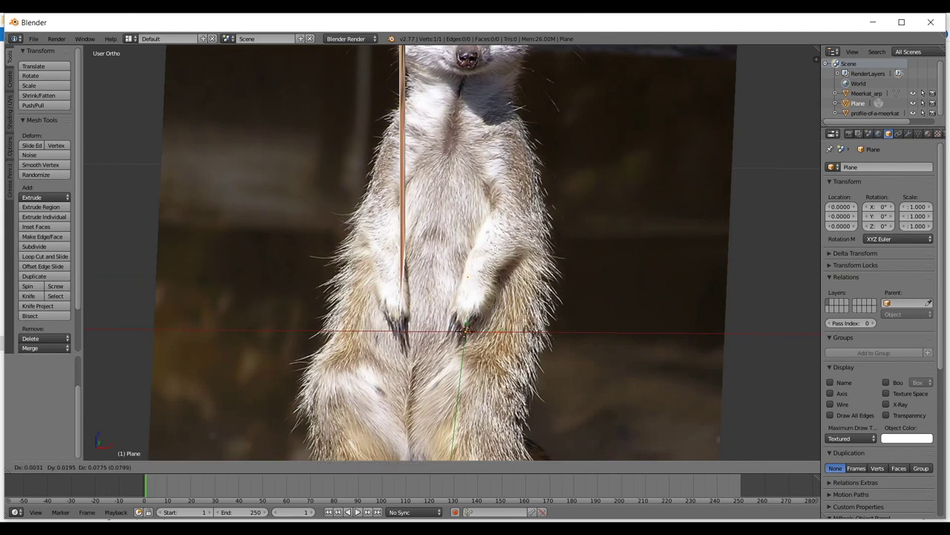
{"action": "right_click", "coordinate": [485, 194]}
{"action": "key", "text": "KP_1"}
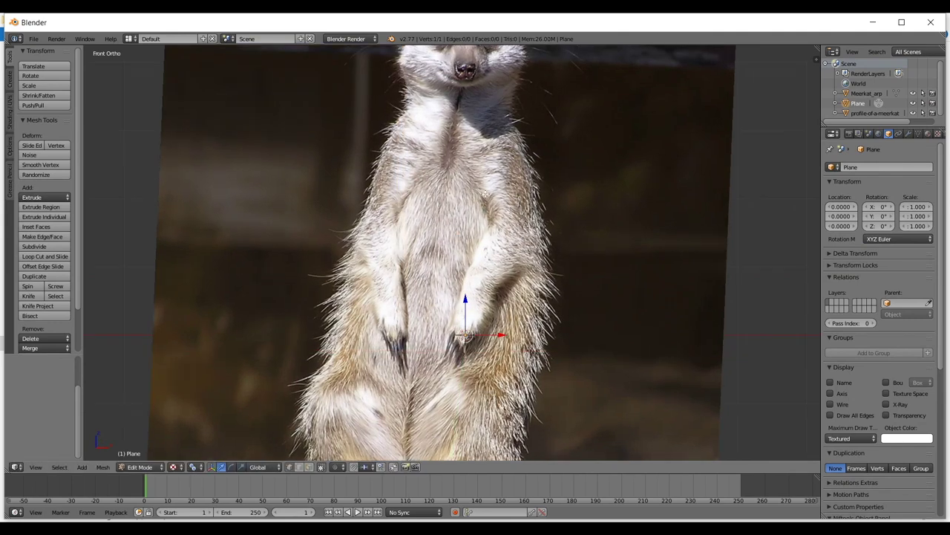
{"action": "scroll", "coordinate": [490, 190], "scroll_direction": "down", "scroll_amount": 4}
{"action": "scroll", "coordinate": [496, 181], "scroll_direction": "up", "scroll_amount": 2}
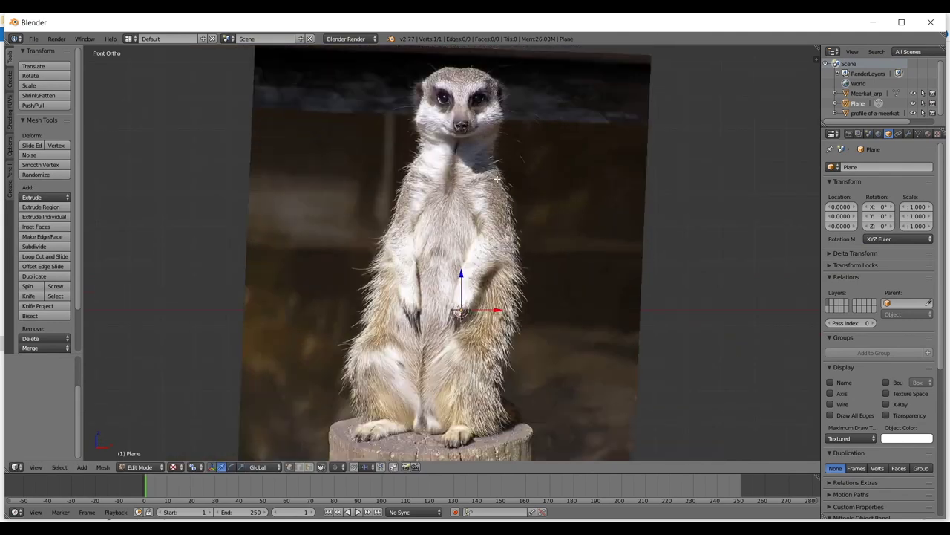
{"action": "scroll", "coordinate": [505, 223], "scroll_direction": "down", "scroll_amount": 1}
{"action": "scroll", "coordinate": [505, 223], "scroll_direction": "up", "scroll_amount": 3}
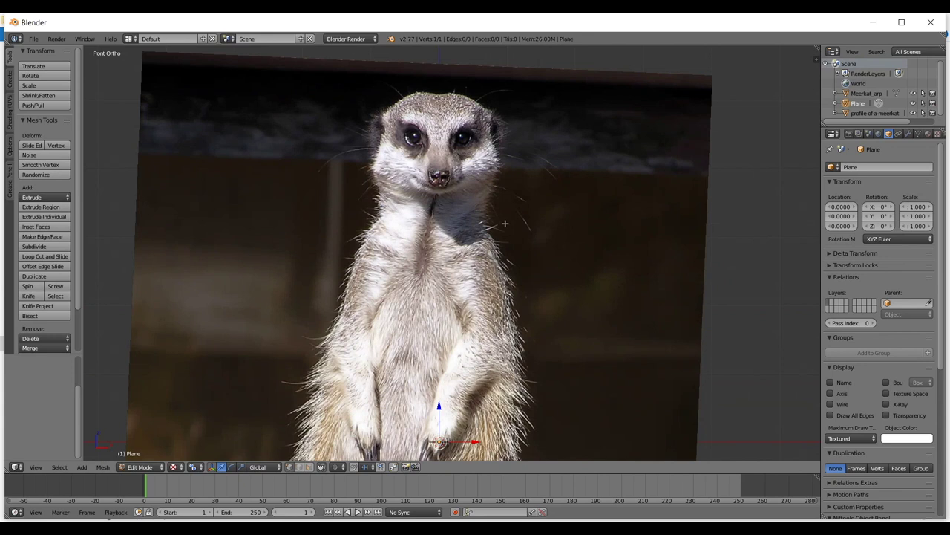
{"action": "scroll", "coordinate": [501, 253], "scroll_direction": "down", "scroll_amount": 2}
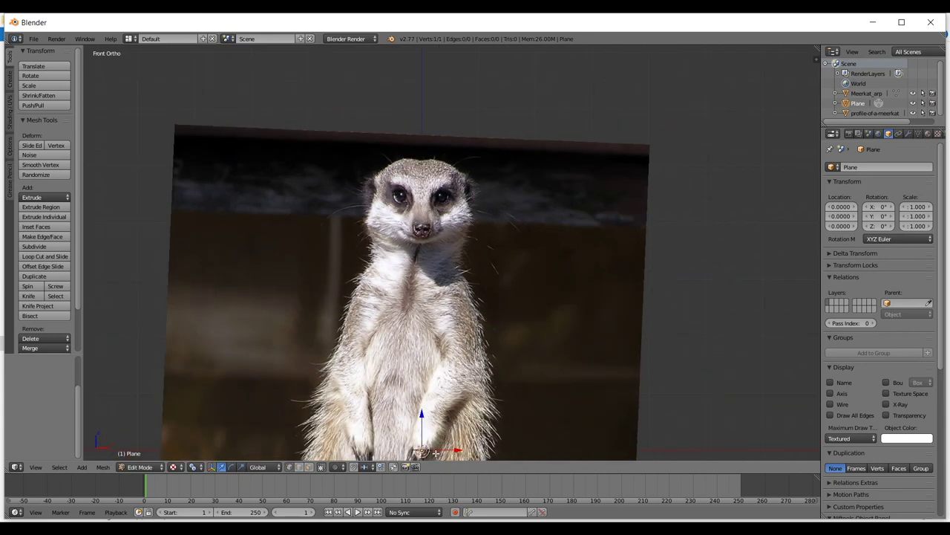
{"action": "key", "text": "g"}
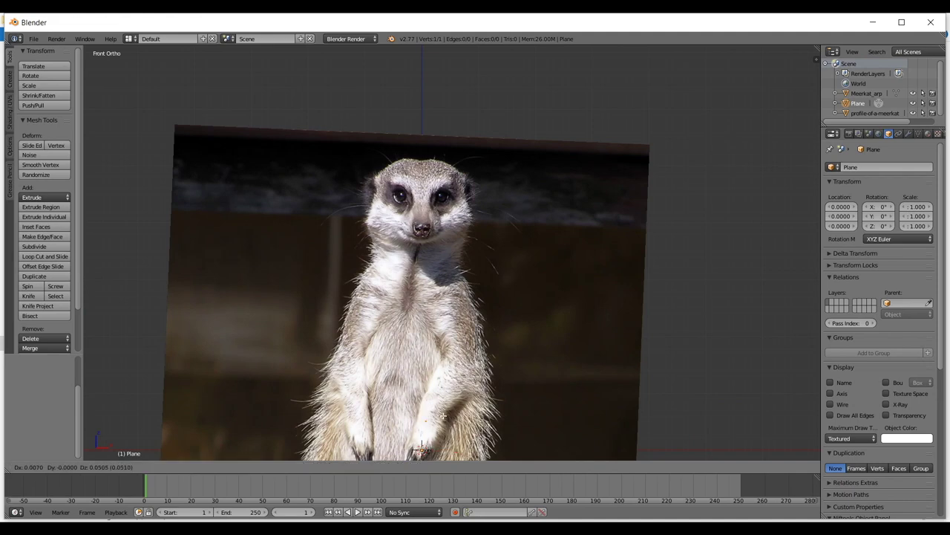
{"action": "left_click", "coordinate": [449, 206]}
- Fine-tune the vertex so it sits at the inner corner of the meerkat's eye
{"action": "scroll", "coordinate": [453, 205], "scroll_direction": "up", "scroll_amount": 9}
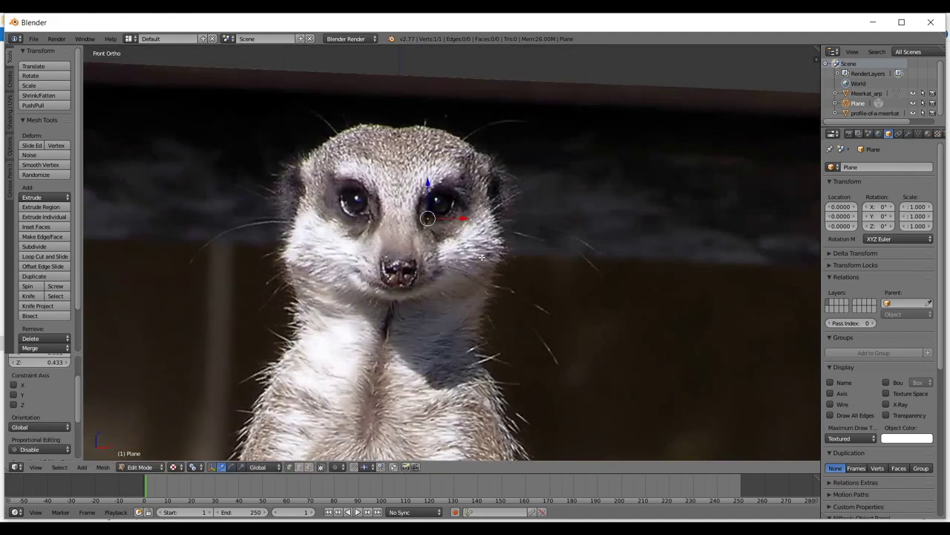
{"action": "scroll", "coordinate": [455, 203], "scroll_direction": "up", "scroll_amount": 6}
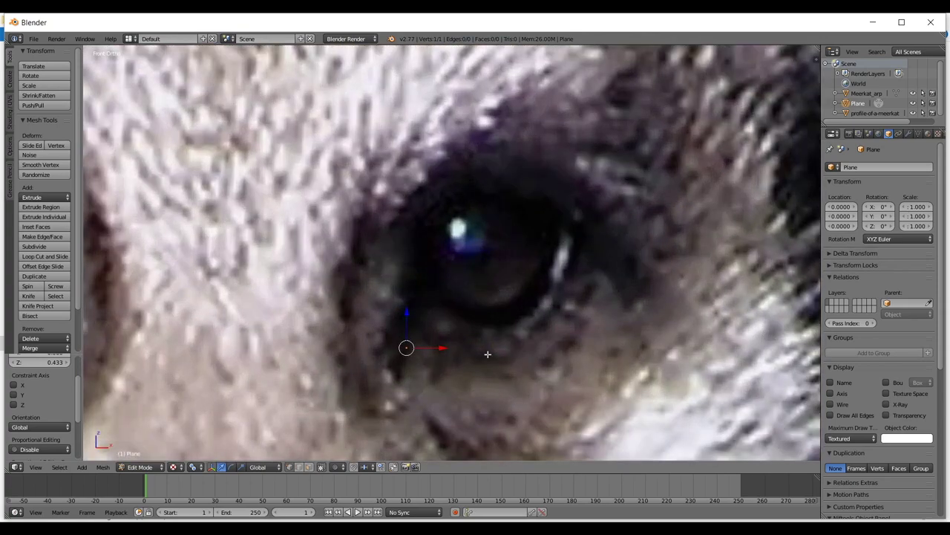
{"action": "key", "text": "g"}
{"action": "left_click", "coordinate": [479, 332]}
{"action": "key", "text": "g"}
{"action": "left_click", "coordinate": [469, 324]}
- Extrude two vertices along the eye's lower edge and adjust the starting vertex at the inner corner
{"action": "scroll", "coordinate": [470, 319], "scroll_direction": "down", "scroll_amount": 5}
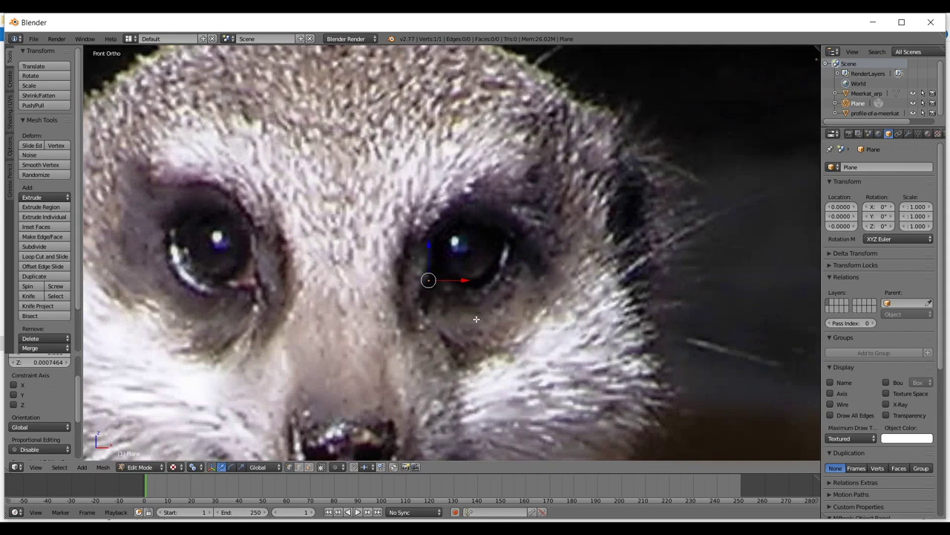
{"action": "scroll", "coordinate": [475, 282], "scroll_direction": "up", "scroll_amount": 2}
{"action": "key", "text": "e"}
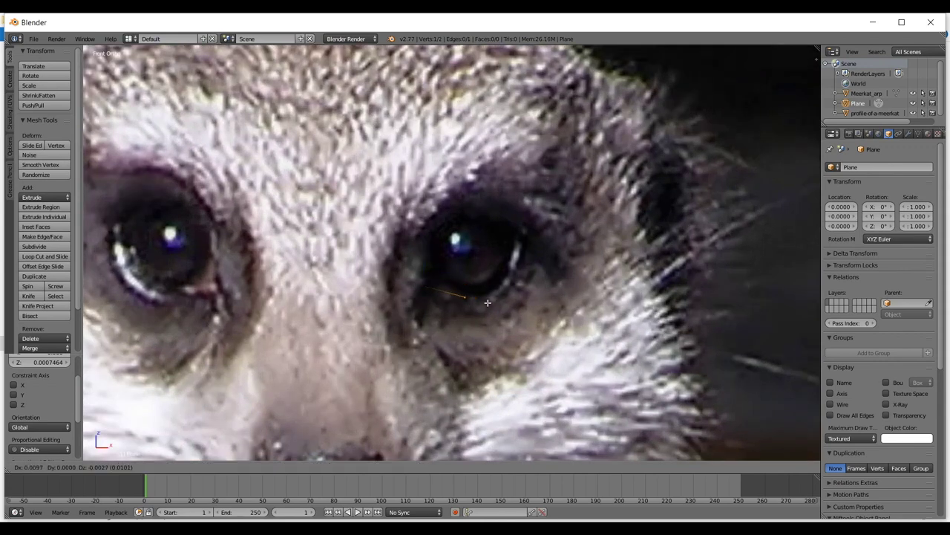
{"action": "left_click", "coordinate": [460, 297]}
{"action": "key", "text": "e"}
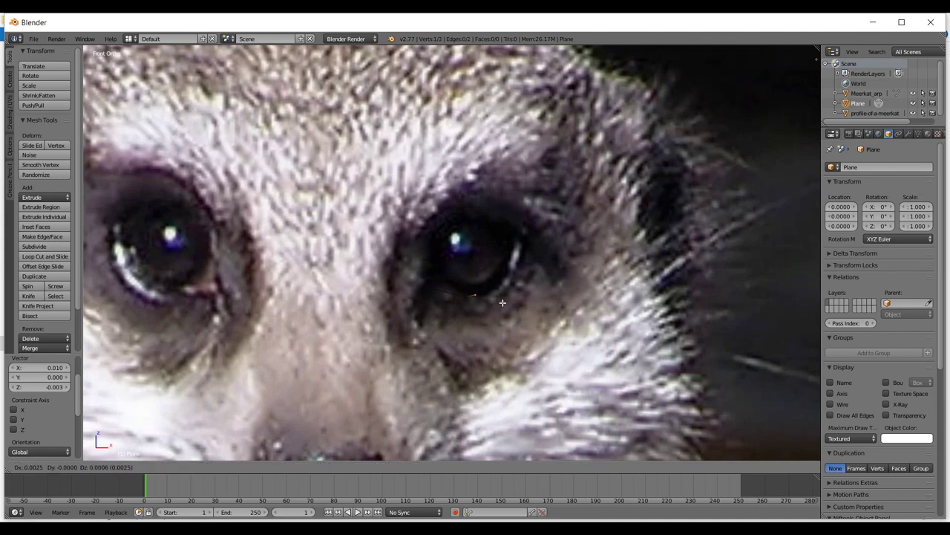
{"action": "left_click", "coordinate": [534, 290]}
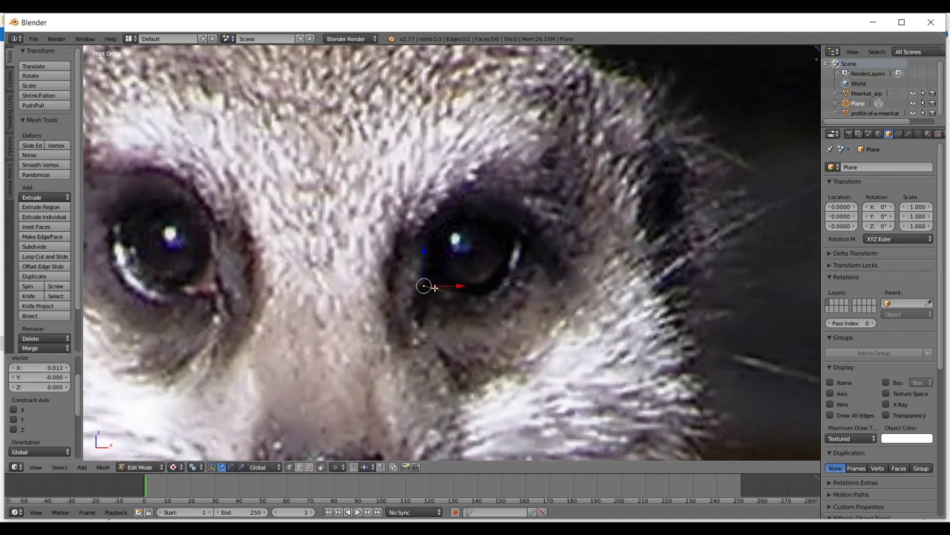
{"action": "key", "text": "g"}
{"action": "left_click", "coordinate": [479, 302]}
- Extrude three vertices from the inner corner up and over the eye's upper edge
{"action": "right_click", "coordinate": [409, 284]}
{"action": "key", "text": "e"}
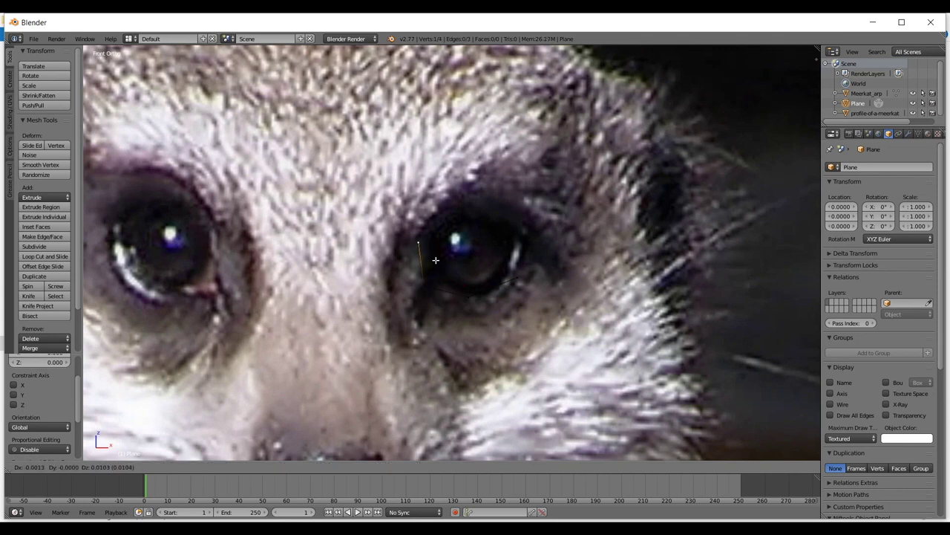
{"action": "left_click", "coordinate": [434, 254]}
{"action": "key", "text": "e"}
{"action": "left_click", "coordinate": [476, 216]}
{"action": "key", "text": "e"}
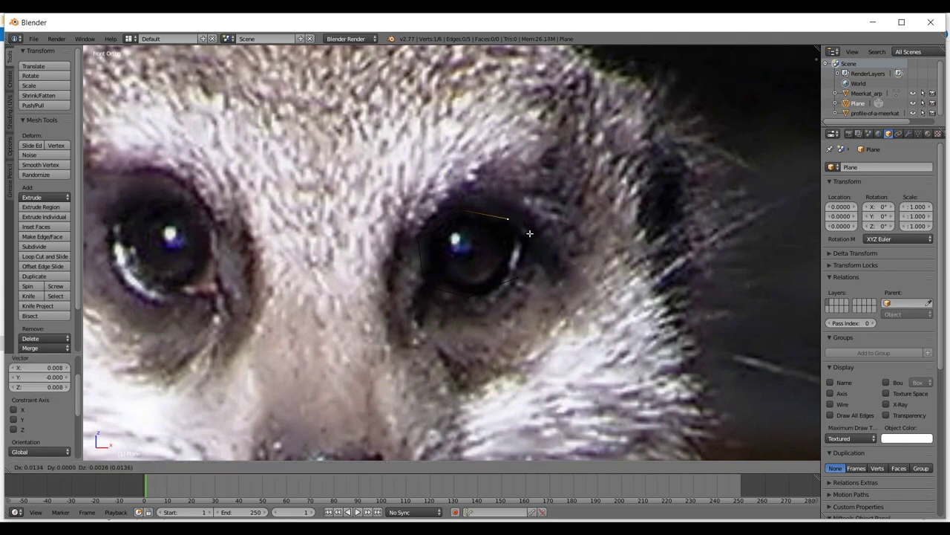
{"action": "left_click", "coordinate": [530, 234]}
- Close the eye outline with an edge between its two open end vertices
{"action": "right_click", "coordinate": [521, 279]}
{"action": "right_click", "coordinate": [518, 233], "text": "shift"}
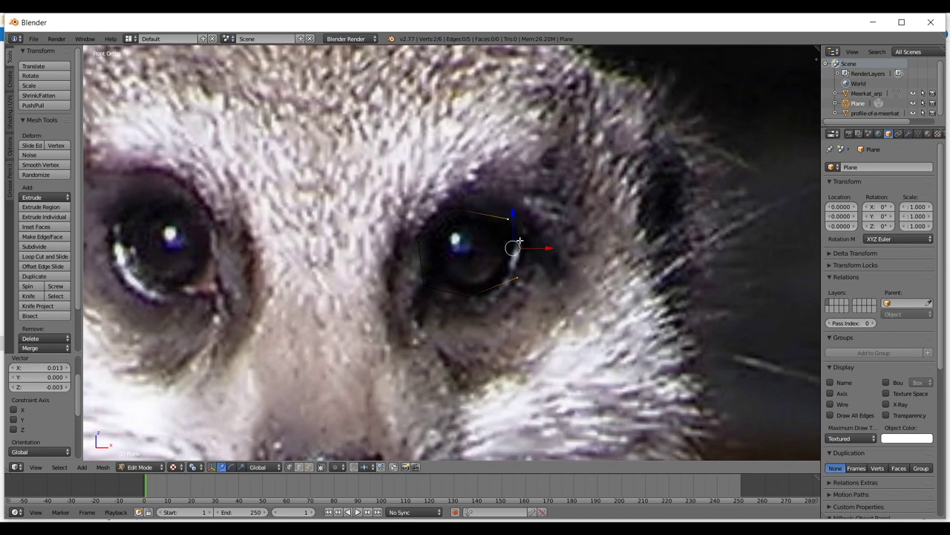
{"action": "key", "text": "f"}
- Move the upper and lower outer vertices of the outline to fit the eye's outer edge
{"action": "right_click", "coordinate": [515, 224]}
{"action": "key", "text": "g"}
{"action": "left_click", "coordinate": [522, 230]}
{"action": "right_click", "coordinate": [516, 275]}
{"action": "key", "text": "g"}
{"action": "left_click", "coordinate": [505, 265]}
- Examine the eye outline's depth against the profile image from the front, right side and at angles
{"action": "scroll", "coordinate": [500, 268], "scroll_direction": "down", "scroll_amount": 5}
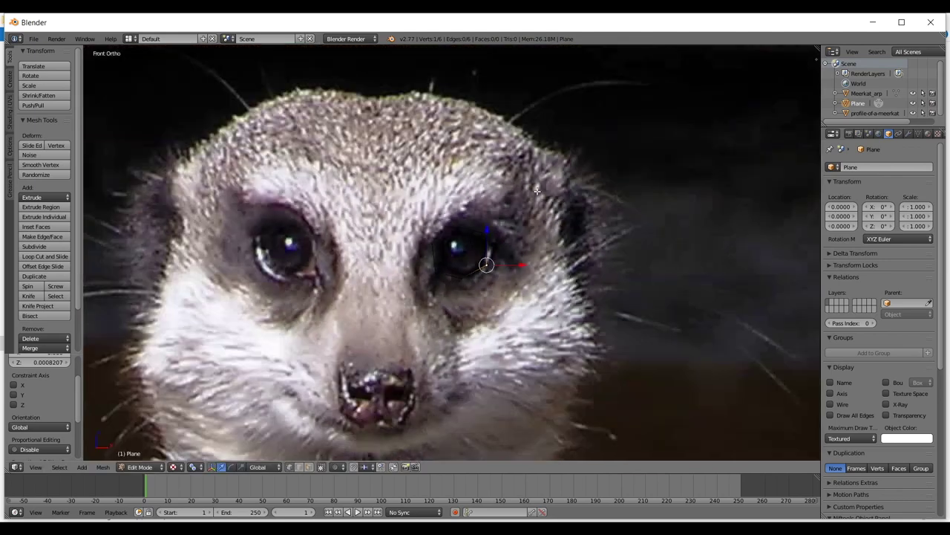
{"action": "scroll", "coordinate": [485, 208], "scroll_direction": "up", "scroll_amount": 4}
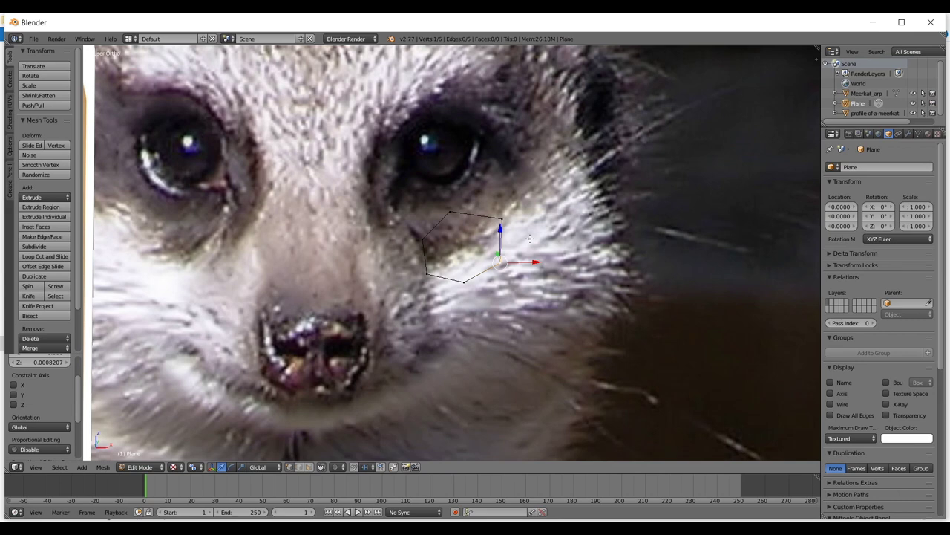
{"action": "key", "text": "KP_1"}
{"action": "key", "text": "KP_3"}
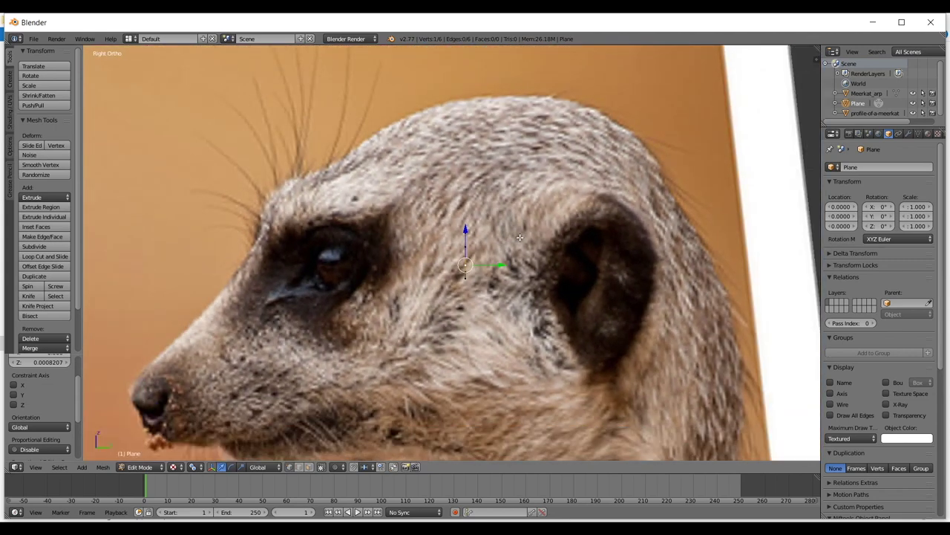
{"action": "scroll", "coordinate": [519, 237], "scroll_direction": "up", "scroll_amount": 3}
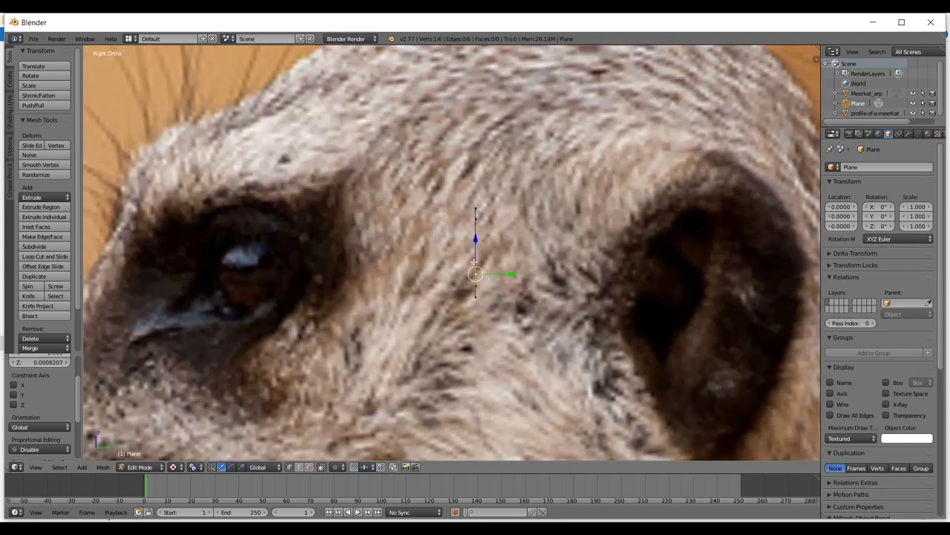
{"action": "scroll", "coordinate": [479, 255], "scroll_direction": "down", "scroll_amount": 3}
{"action": "middle_click_drag", "start_coordinate": [479, 255], "coordinate": [567, 314]}
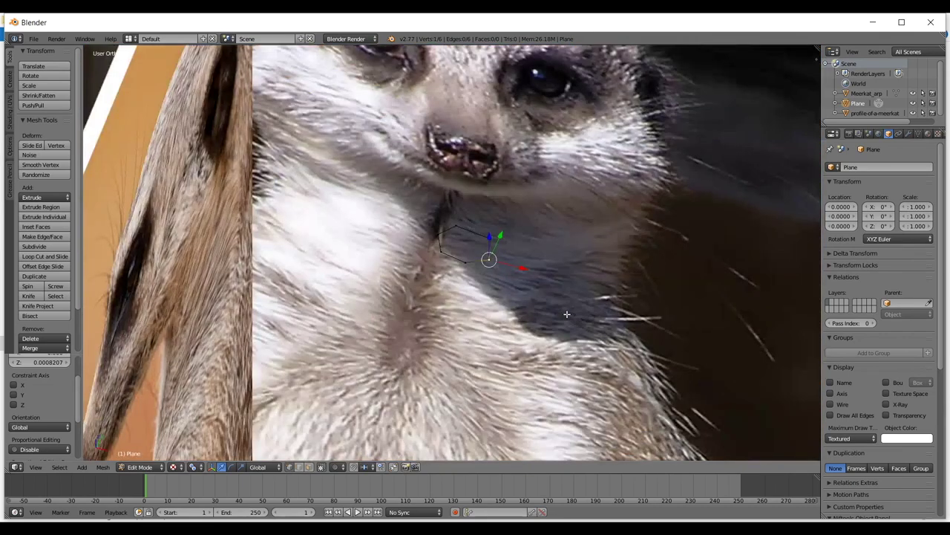
{"action": "scroll", "coordinate": [565, 260], "scroll_direction": "up", "scroll_amount": 4}
{"action": "key", "text": "KP_6"}
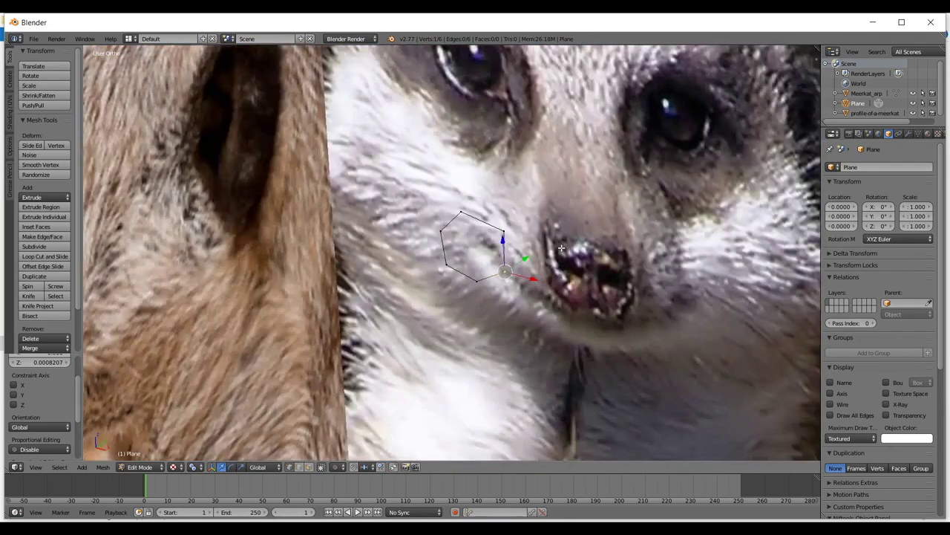
- Move the whole eye outline forward along Y to the depth of the eye in the profile image
{"action": "key", "text": "KP_3"}
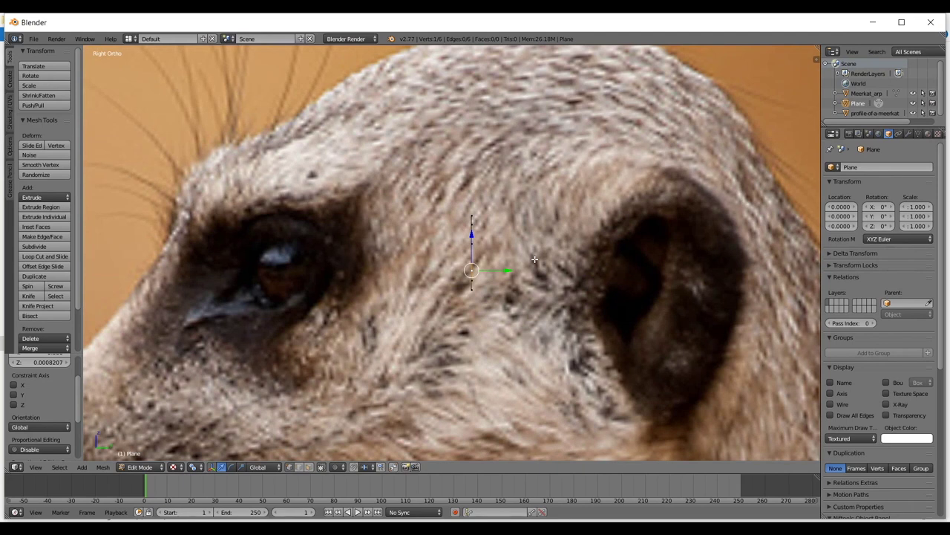
{"action": "key", "text": "a"}
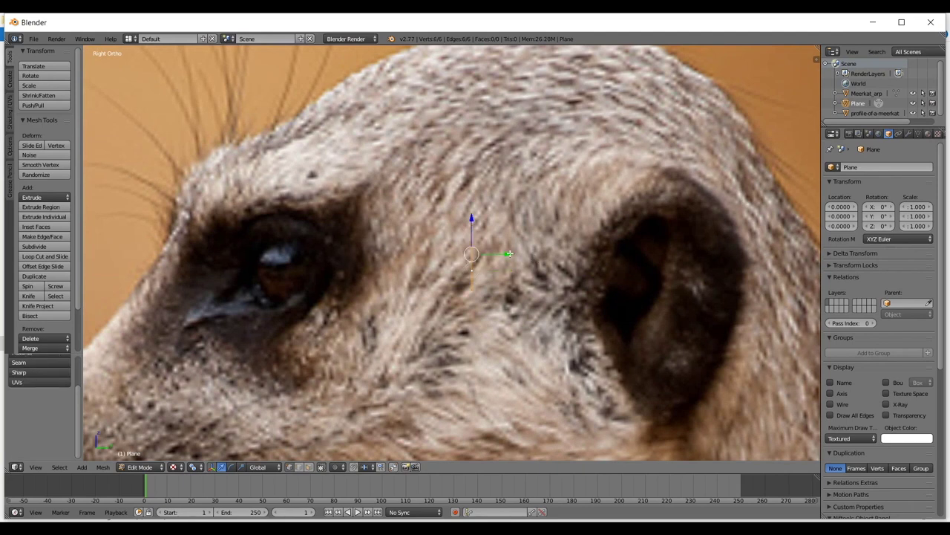
{"action": "key", "text": "g"}
{"action": "key", "text": "y"}
{"action": "left_click_drag", "start_coordinate": [410, 253], "coordinate": [296, 261]}
{"action": "scroll", "coordinate": [362, 168], "scroll_direction": "down", "scroll_amount": 3}
{"action": "middle_click_drag", "start_coordinate": [362, 169], "coordinate": [373, 231]}
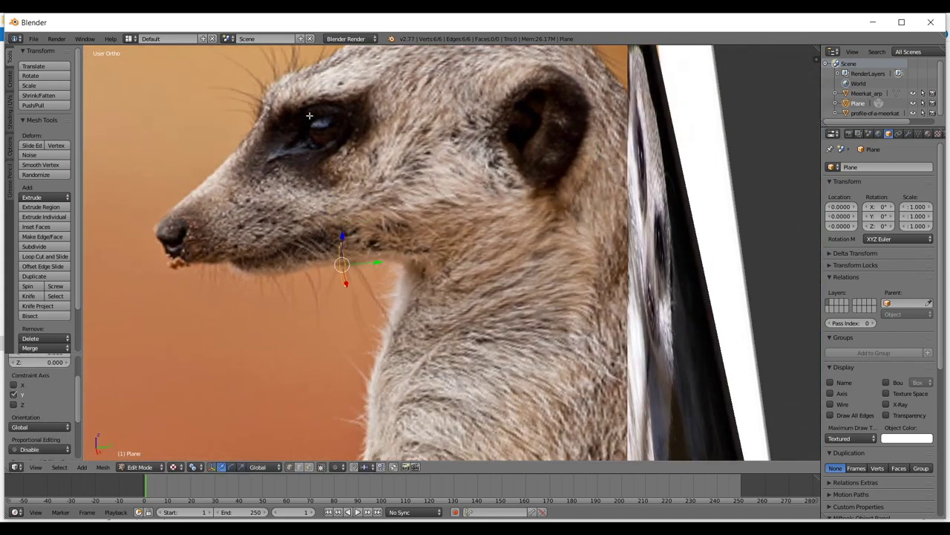
{"action": "scroll", "coordinate": [309, 116], "scroll_direction": "down", "scroll_amount": 4}
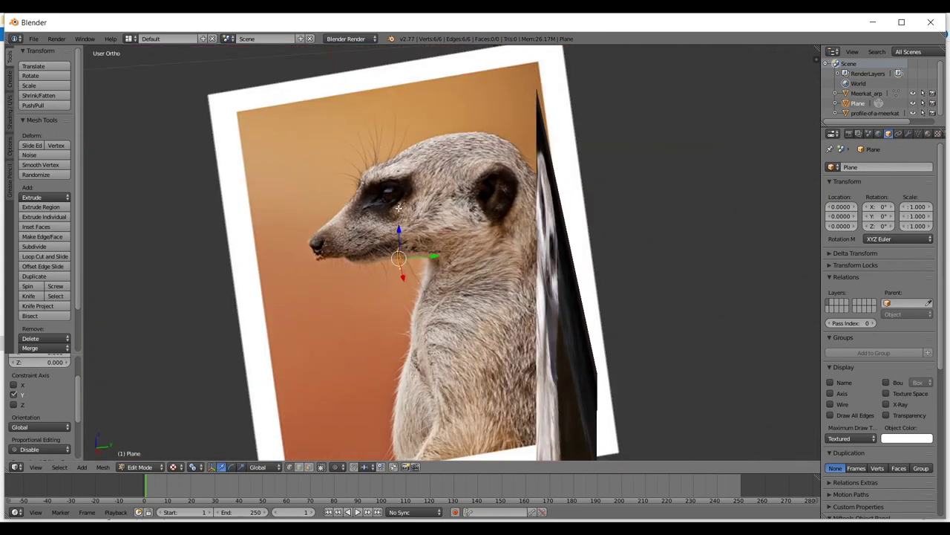
{"action": "scroll", "coordinate": [505, 328], "scroll_direction": "up", "scroll_amount": 4}
{"action": "middle_click_drag", "start_coordinate": [378, 305], "coordinate": [479, 275]}
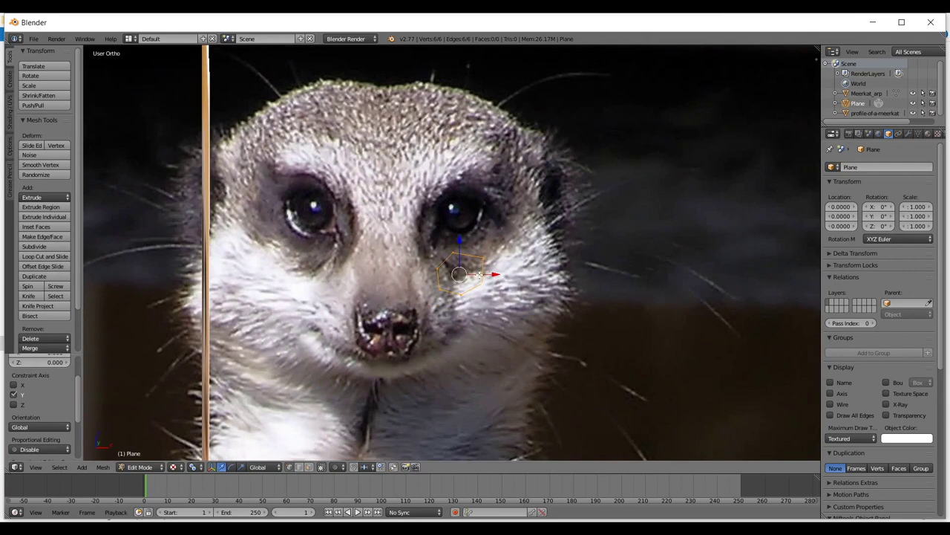
- Shift the whole outline along Z and X so it sits over the eye in the front reference image
{"action": "key", "text": "KP_1"}
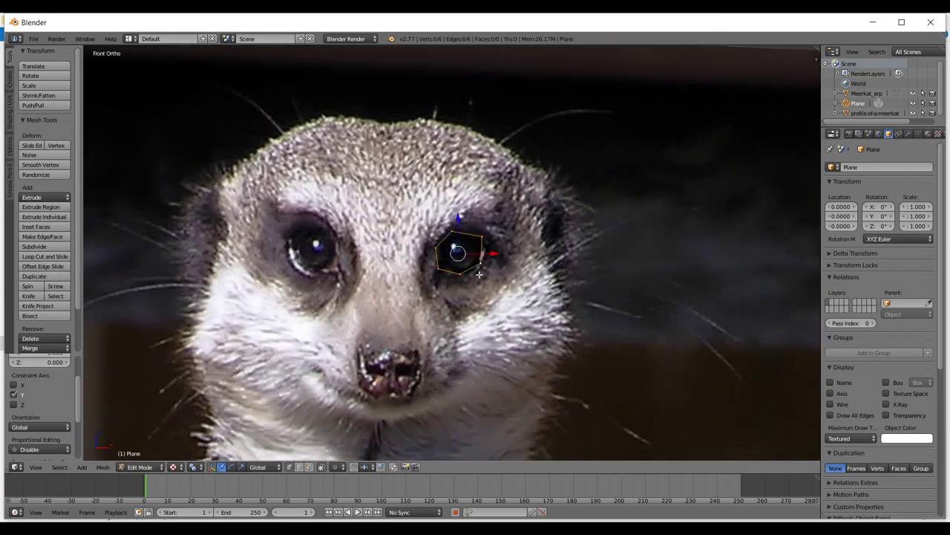
{"action": "scroll", "coordinate": [480, 274], "scroll_direction": "up", "scroll_amount": 4}
{"action": "key", "text": "g"}
{"action": "key", "text": "z"}
{"action": "left_click", "coordinate": [466, 226]}
{"action": "key", "text": "g"}
{"action": "key", "text": "x"}
{"action": "left_click", "coordinate": [493, 255]}
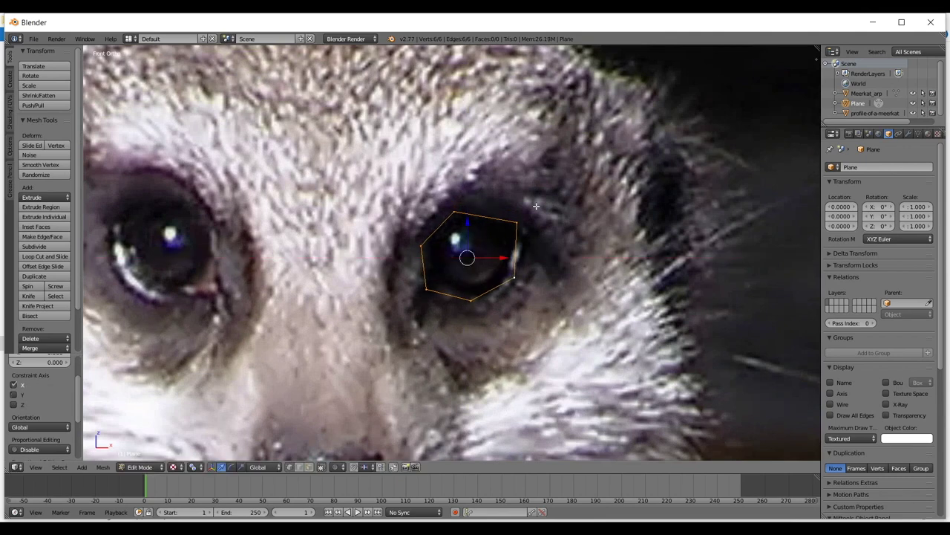
- Select the outline's lower outer vertex and try to pull it back along Y against the profile image
{"action": "key", "text": "KP_3"}
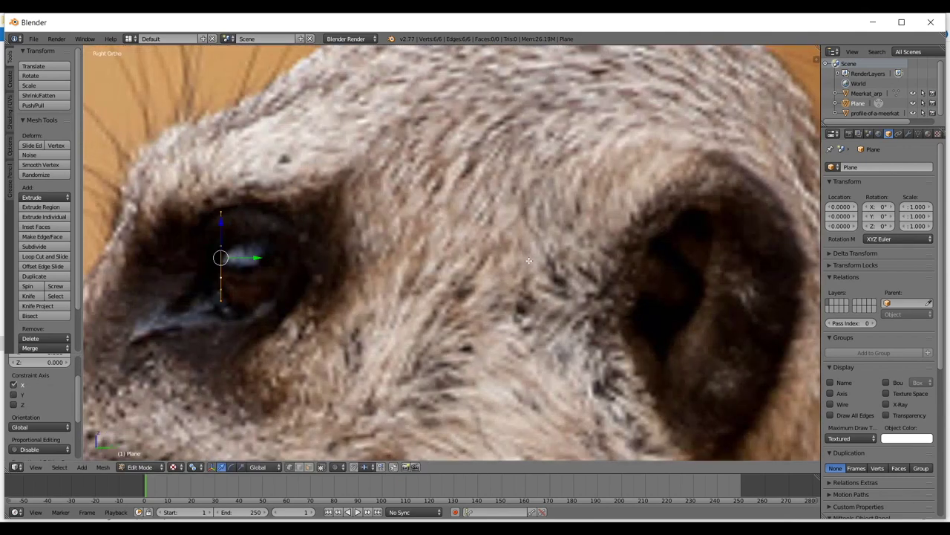
{"action": "middle_click_drag", "start_coordinate": [345, 217], "coordinate": [357, 252]}
{"action": "key", "text": "a"}
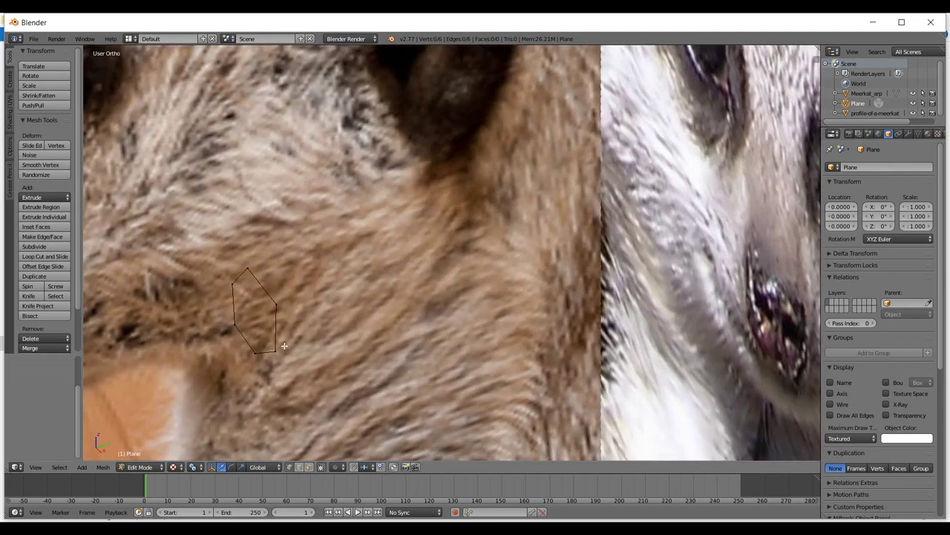
{"action": "right_click", "coordinate": [280, 351]}
{"action": "key", "text": "KP_3"}
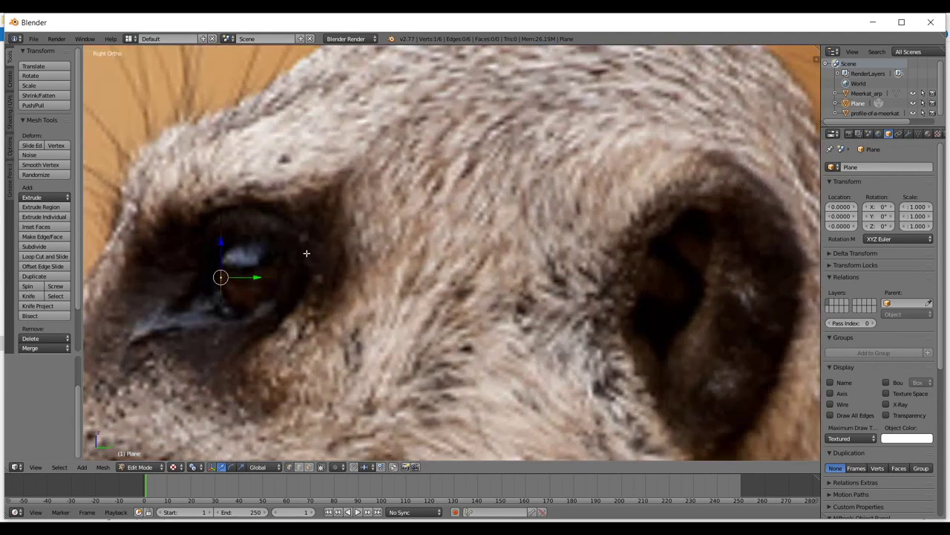
{"action": "left_click_drag", "start_coordinate": [255, 276], "coordinate": [317, 298]}
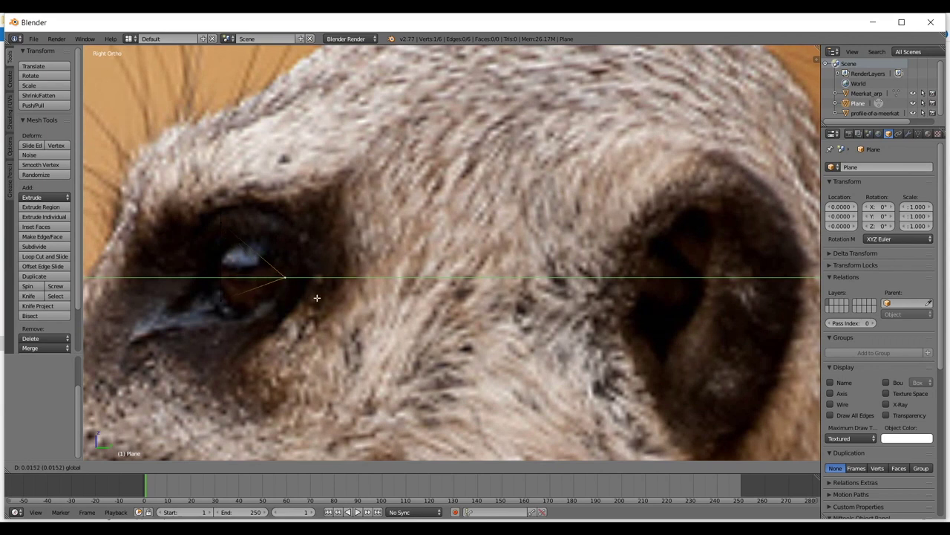
{"action": "right_click", "coordinate": [317, 298]}
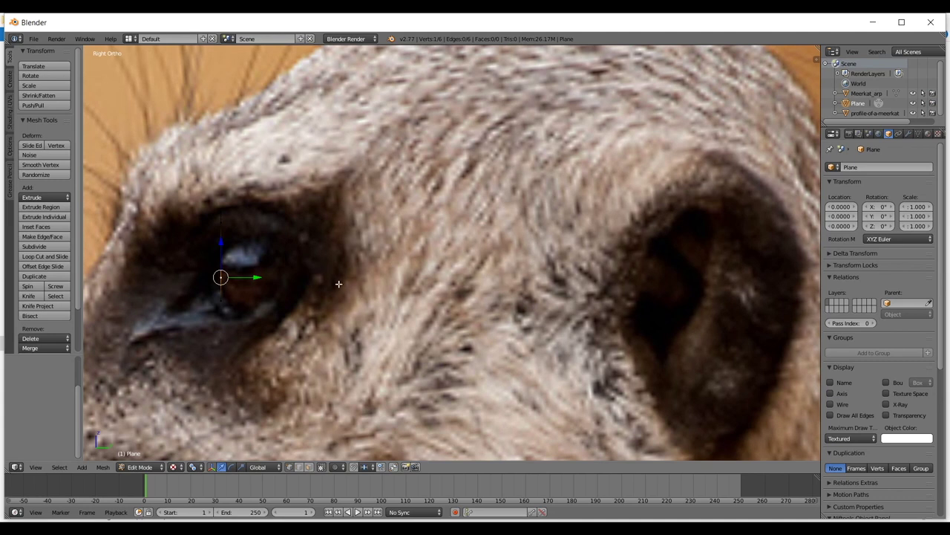
- Enable proportional editing in Connected mode
{"action": "left_click", "coordinate": [339, 467]}
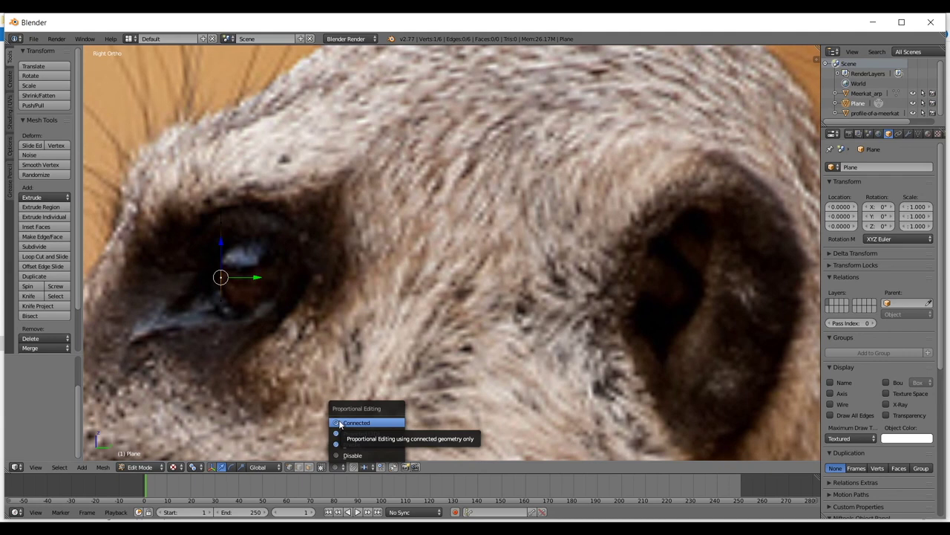
{"action": "left_click", "coordinate": [368, 423]}
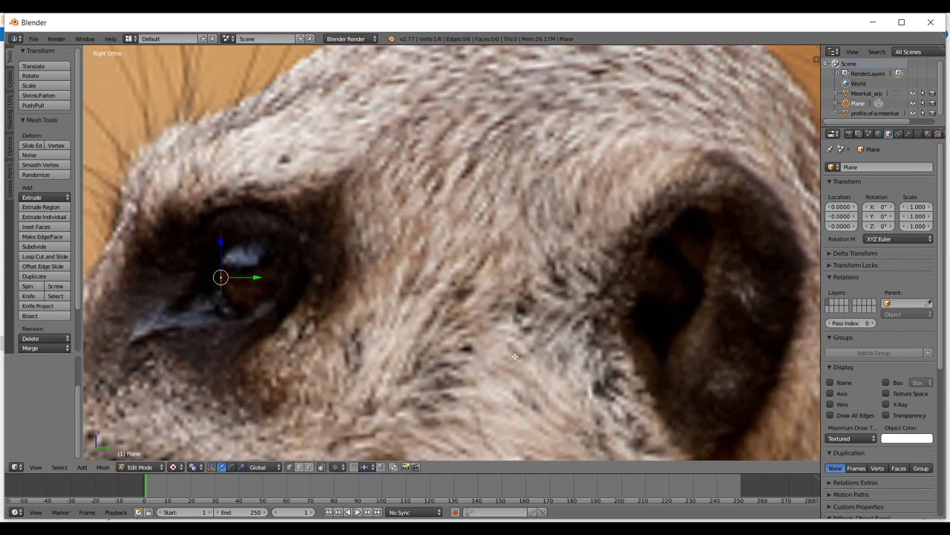
{"action": "key", "text": "o"}
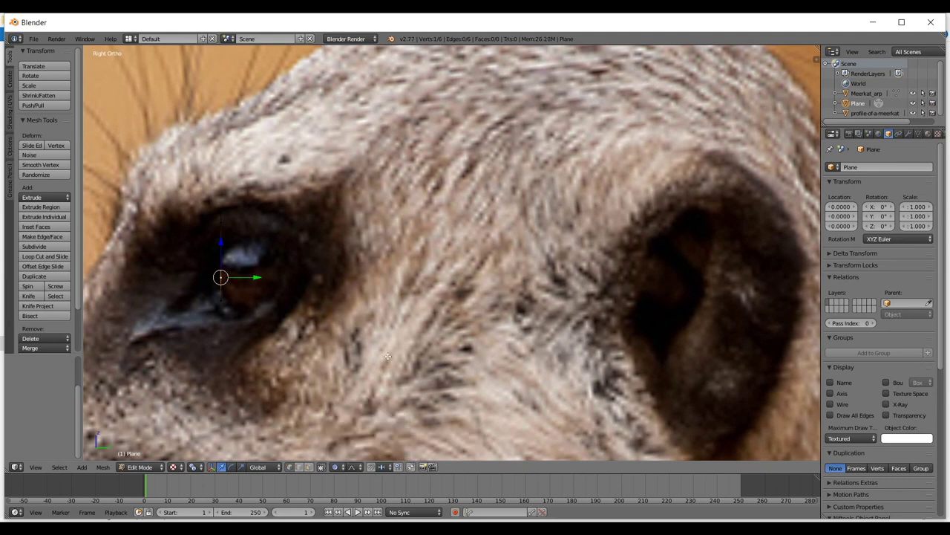
{"action": "key", "text": "o"}
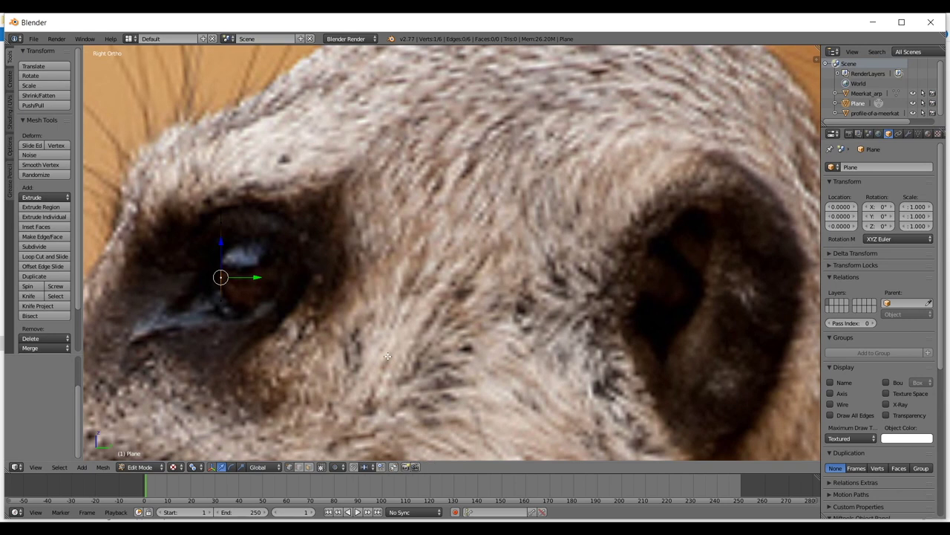
{"action": "key", "text": "o"}
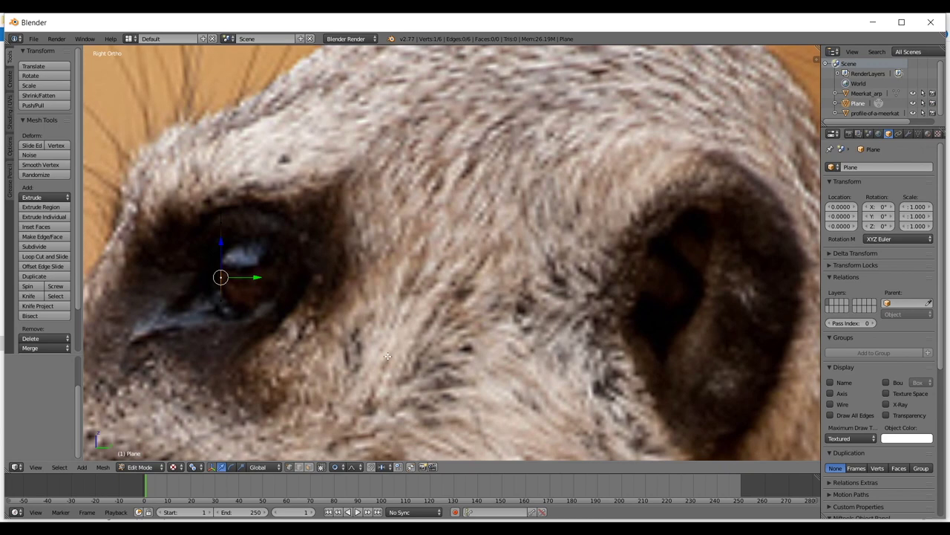
{"action": "scroll", "coordinate": [388, 356], "scroll_direction": "up", "scroll_amount": 4}
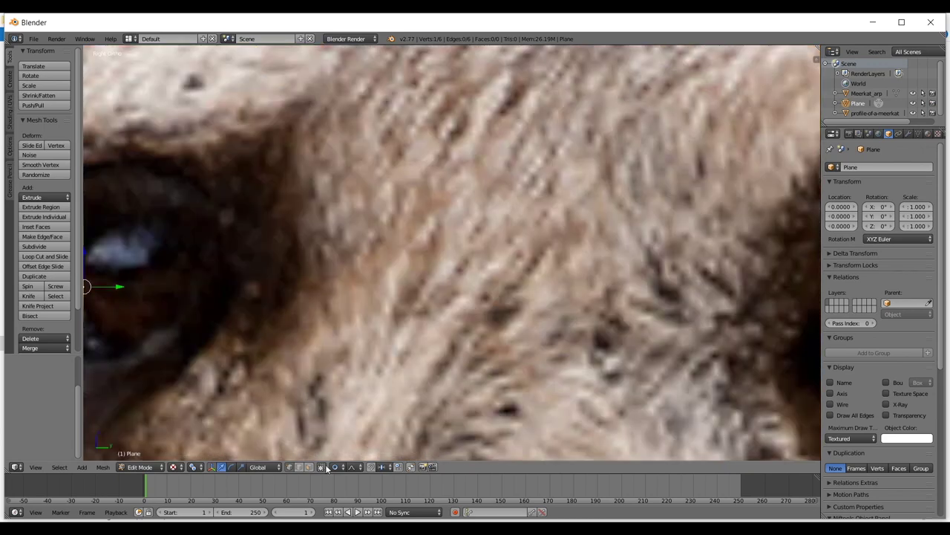
{"action": "left_click", "coordinate": [335, 467]}
{"action": "left_click", "coordinate": [341, 424]}
- Pull the lower outer vertex back along Y to the eye's rear edge, reducing the proportional size to about 0.03
{"action": "scroll", "coordinate": [609, 386], "scroll_direction": "down", "scroll_amount": 3}
{"action": "middle_click_drag", "start_coordinate": [609, 386], "coordinate": [660, 364], "text": "shift"}
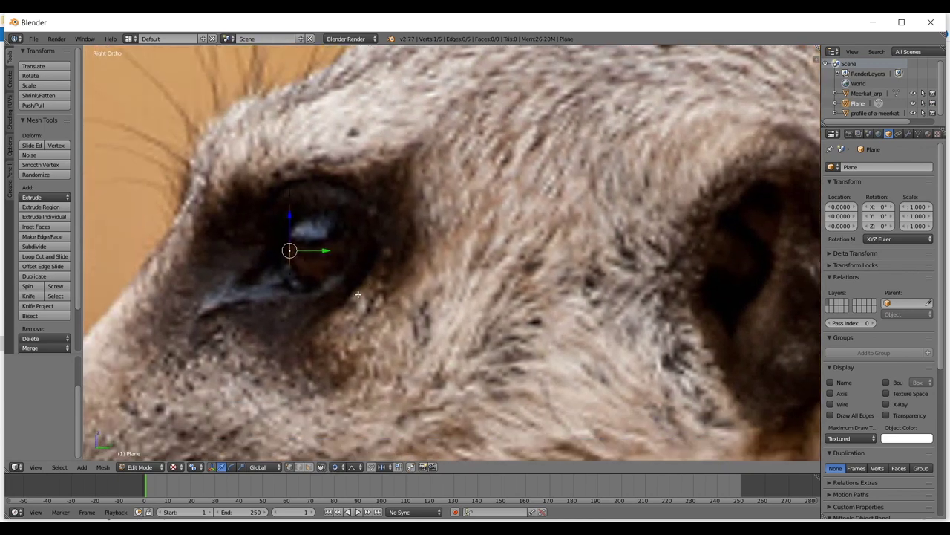
{"action": "left_click_drag", "start_coordinate": [326, 247], "coordinate": [579, 290]}
{"action": "scroll", "coordinate": [579, 290], "scroll_direction": "up", "scroll_amount": 17}
{"action": "scroll", "coordinate": [579, 290], "scroll_direction": "down", "scroll_amount": 8}
{"action": "scroll", "coordinate": [579, 290], "scroll_direction": "up", "scroll_amount": 5}
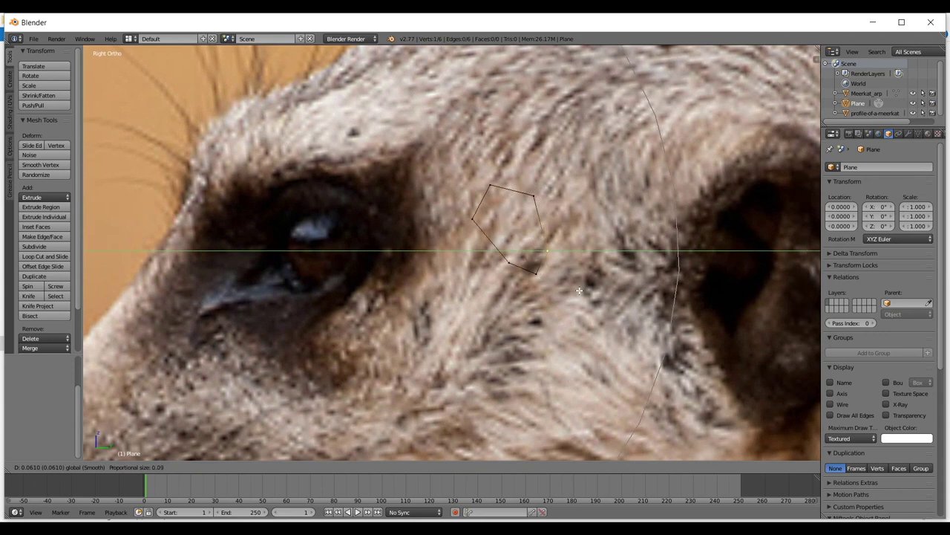
{"action": "scroll", "coordinate": [579, 290], "scroll_direction": "up", "scroll_amount": 1}
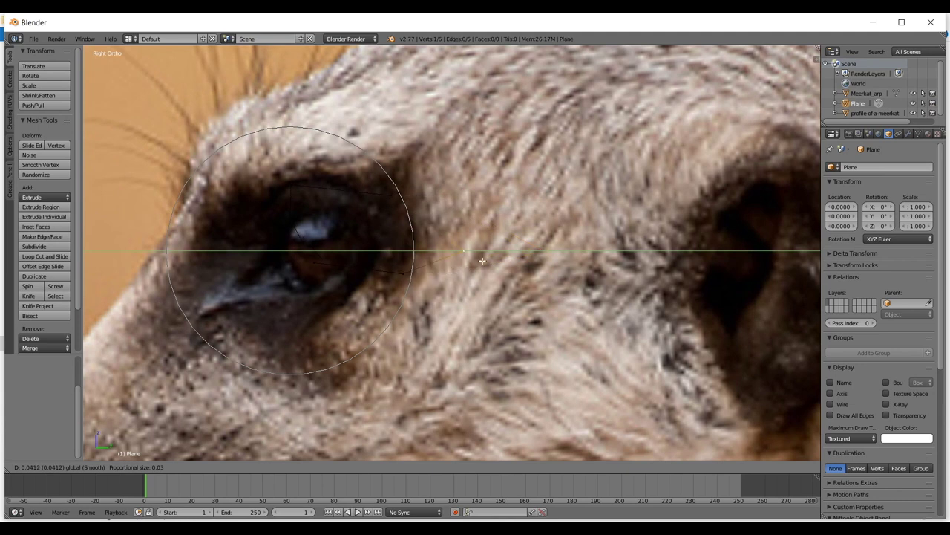
{"action": "right_click", "coordinate": [579, 291]}
{"action": "key", "text": "g"}
{"action": "left_click", "coordinate": [392, 257]}
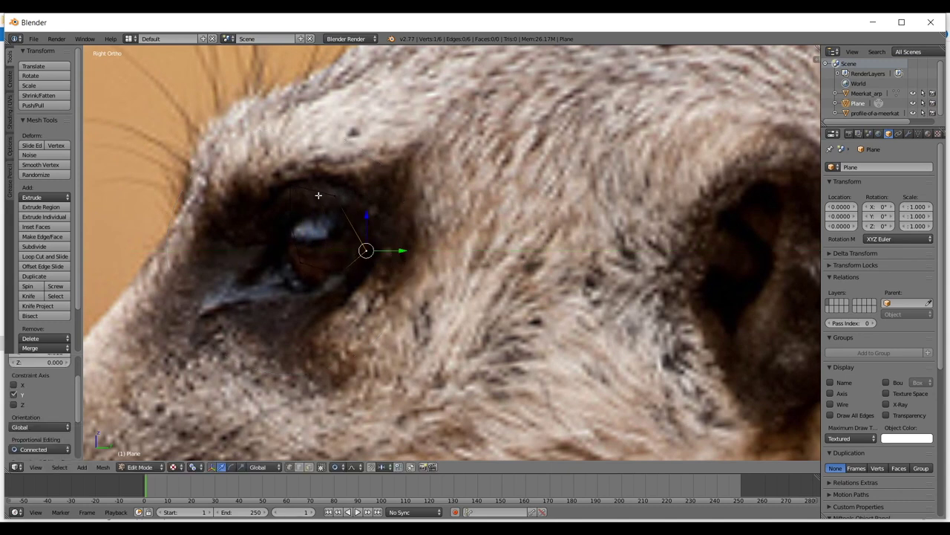
- Move the outline's upper outer vertex to follow the eye's upper rear curve in the profile image
{"action": "scroll", "coordinate": [405, 251], "scroll_direction": "down", "scroll_amount": 4}
{"action": "scroll", "coordinate": [454, 231], "scroll_direction": "up", "scroll_amount": 3}
{"action": "middle_click_drag", "start_coordinate": [454, 231], "coordinate": [455, 308]}
{"action": "key", "text": "KP_3"}
{"action": "scroll", "coordinate": [315, 182], "scroll_direction": "up", "scroll_amount": 1}
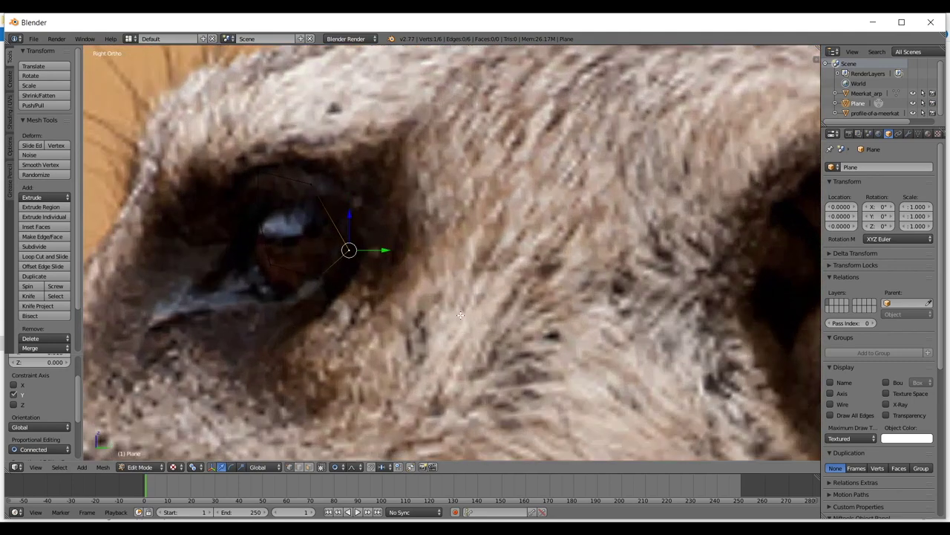
{"action": "right_click", "coordinate": [316, 182]}
{"action": "key", "text": "g"}
{"action": "scroll", "coordinate": [343, 189], "scroll_direction": "down", "scroll_amount": 3}
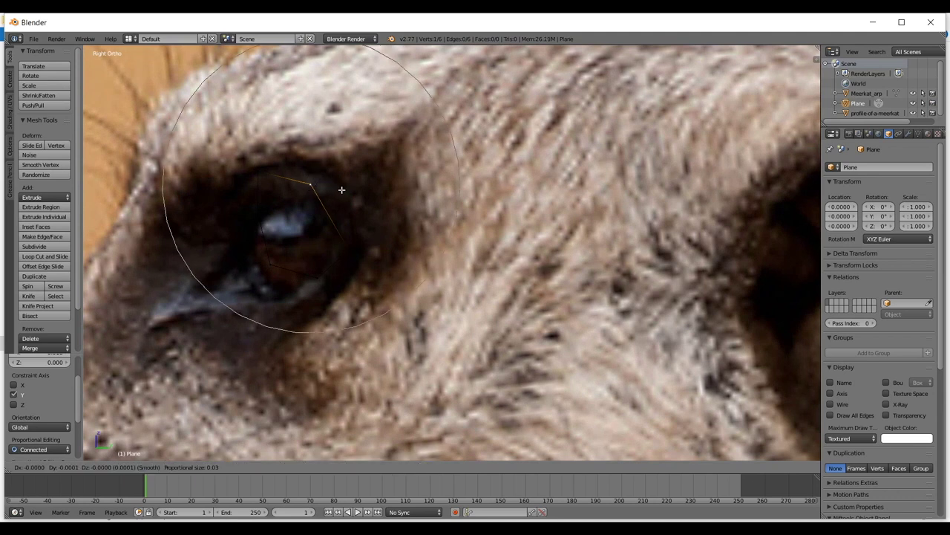
{"action": "left_click", "coordinate": [349, 191]}
- Reposition the outline's lower inner, inner corner and upper inner vertices around the eye in the profile image
{"action": "right_click", "coordinate": [276, 279]}
{"action": "key", "text": "g"}
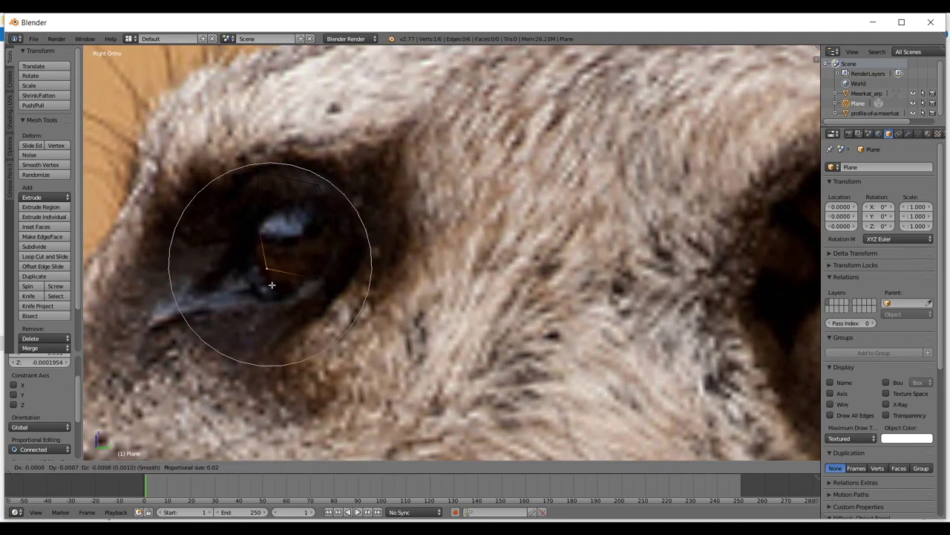
{"action": "left_click", "coordinate": [268, 287]}
{"action": "right_click", "coordinate": [258, 222]}
{"action": "key", "text": "g"}
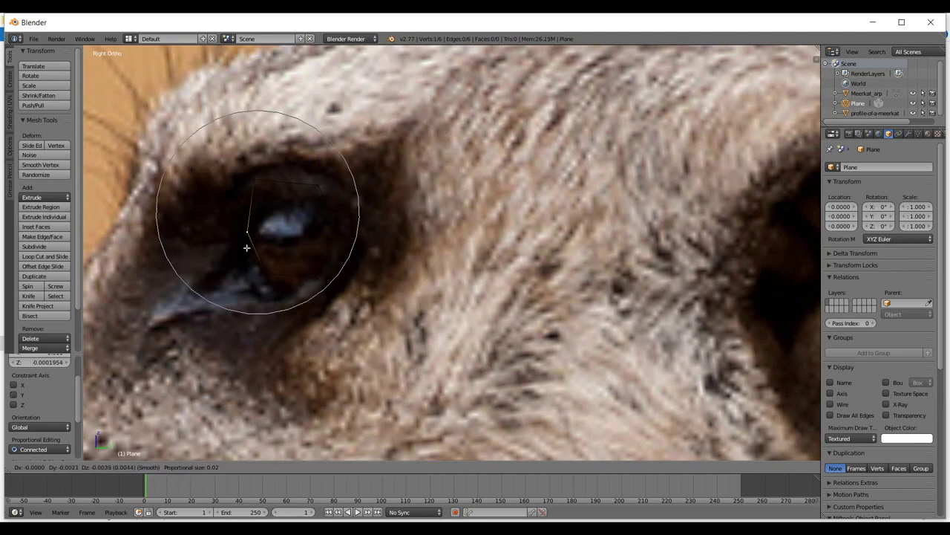
{"action": "left_click", "coordinate": [266, 273]}
{"action": "right_click", "coordinate": [254, 179]}
{"action": "key", "text": "g"}
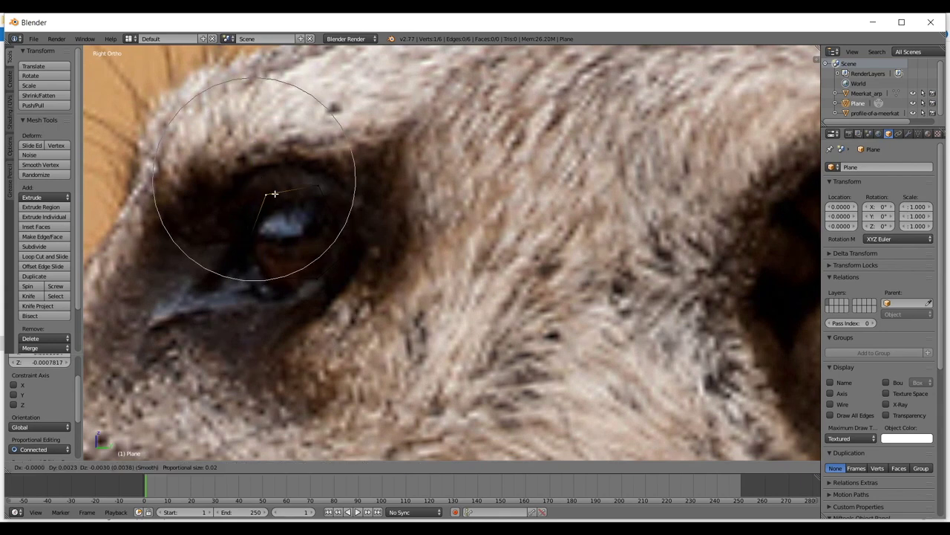
{"action": "left_click", "coordinate": [313, 192]}
- Adjust the lower outer vertex along X to fit the eye's outer edge in the front image
{"action": "scroll", "coordinate": [345, 193], "scroll_direction": "down", "scroll_amount": 3}
{"action": "middle_click_drag", "start_coordinate": [386, 190], "coordinate": [473, 249]}
{"action": "key", "text": "KP_1"}
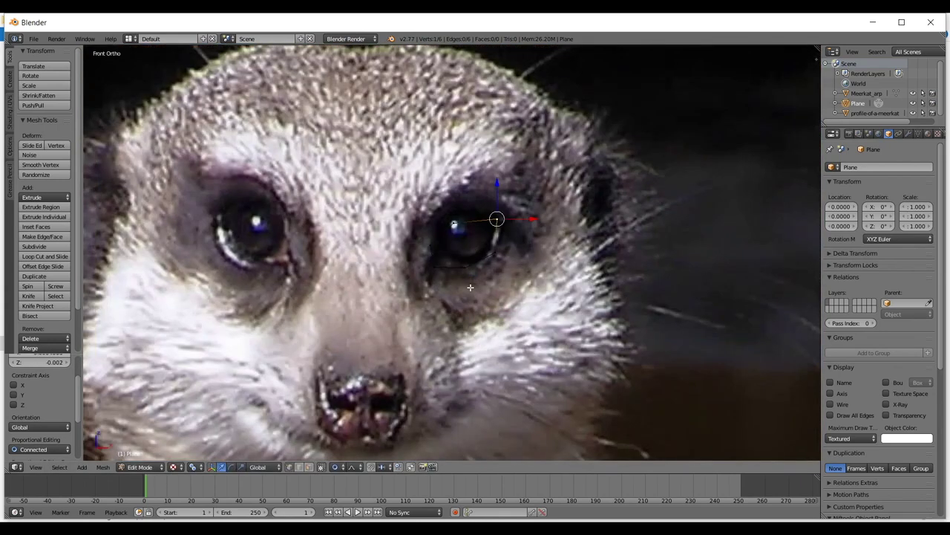
{"action": "scroll", "coordinate": [473, 287], "scroll_direction": "up", "scroll_amount": 3}
{"action": "right_click", "coordinate": [532, 245]}
{"action": "key", "text": "g"}
{"action": "key", "text": "x"}
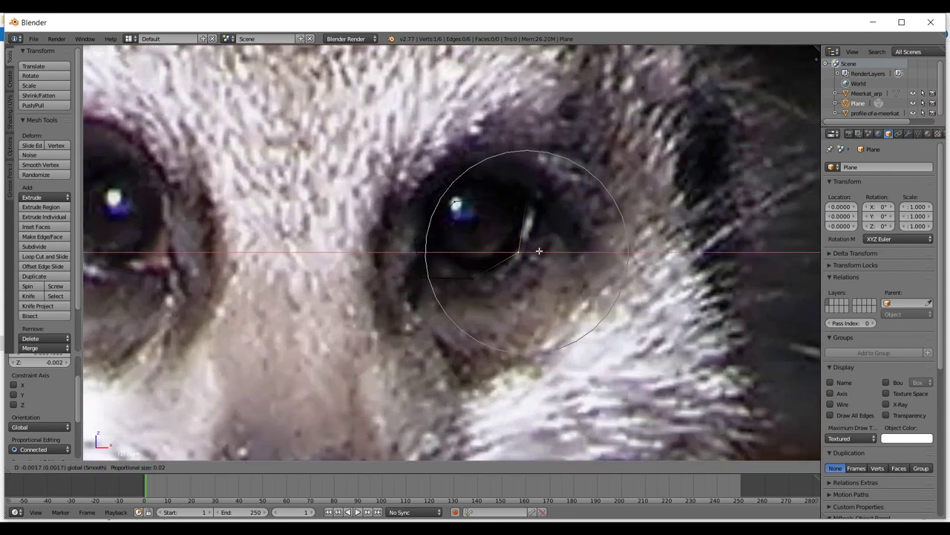
{"action": "left_click", "coordinate": [536, 247]}
- Move the outline's upper inner, inner corner and lower inner vertices to fit the eye's inner edge in the front image
{"action": "right_click", "coordinate": [456, 202]}
{"action": "key", "text": "g"}
{"action": "left_click", "coordinate": [454, 186]}
{"action": "key", "text": "g"}
{"action": "left_click", "coordinate": [428, 214]}
{"action": "right_click", "coordinate": [424, 267]}
{"action": "key", "text": "g"}
{"action": "left_click", "coordinate": [430, 263]}
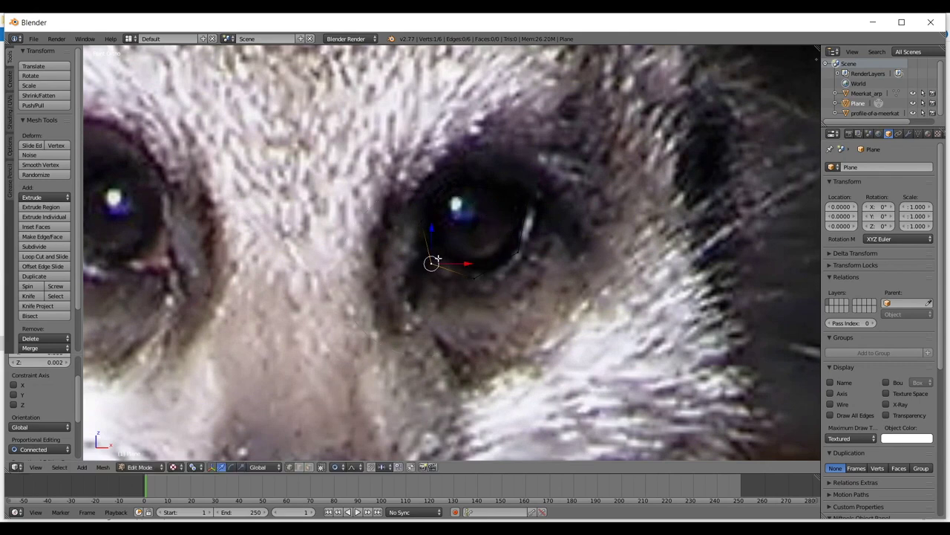
- Adjust the lower inner vertex against the profile image, using proportional editing with a different influence radius
{"action": "scroll", "coordinate": [439, 258], "scroll_direction": "down", "scroll_amount": 3}
{"action": "key", "text": "Tab"}
{"action": "middle_click_drag", "start_coordinate": [544, 211], "coordinate": [467, 281]}
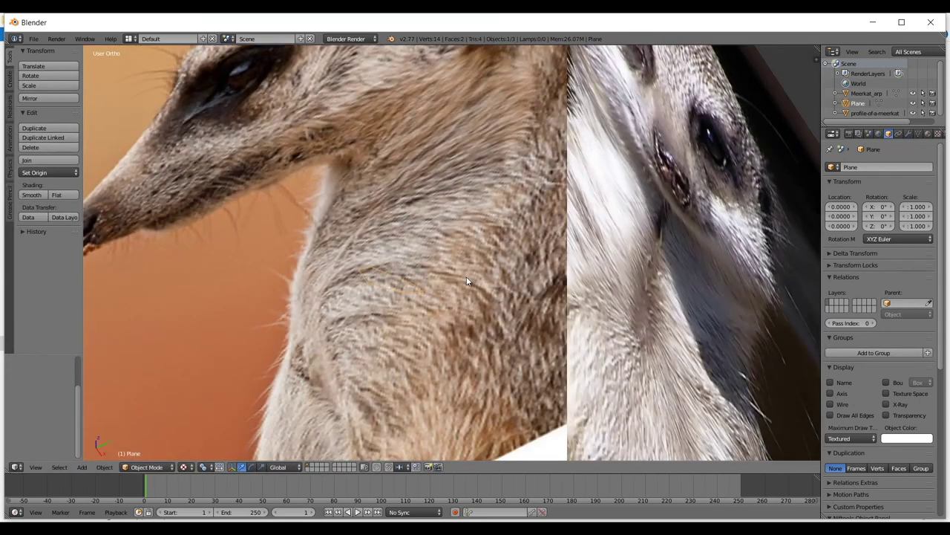
{"action": "key", "text": "KP_3"}
{"action": "scroll", "coordinate": [466, 277], "scroll_direction": "up", "scroll_amount": 2}
{"action": "key", "text": "Tab"}
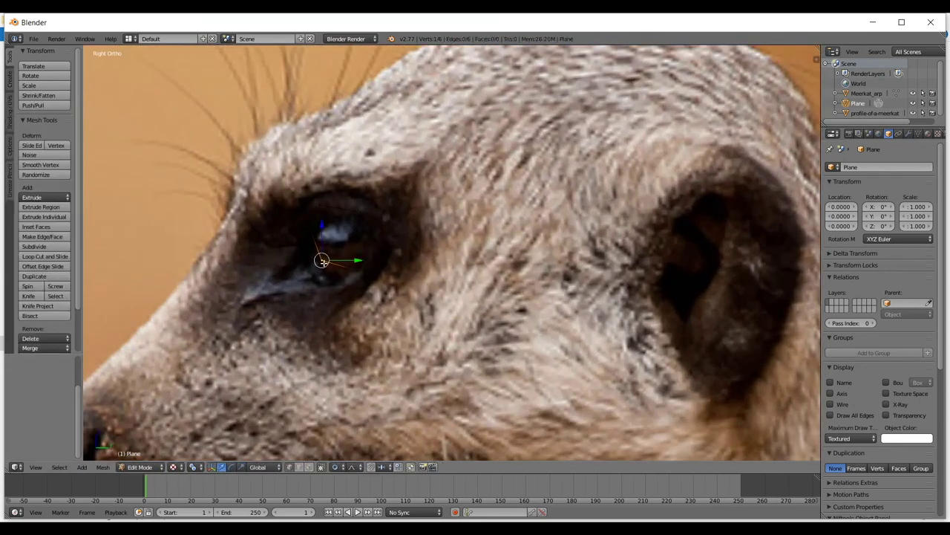
{"action": "key", "text": "g"}
{"action": "scroll", "coordinate": [312, 276], "scroll_direction": "down", "scroll_amount": 9}
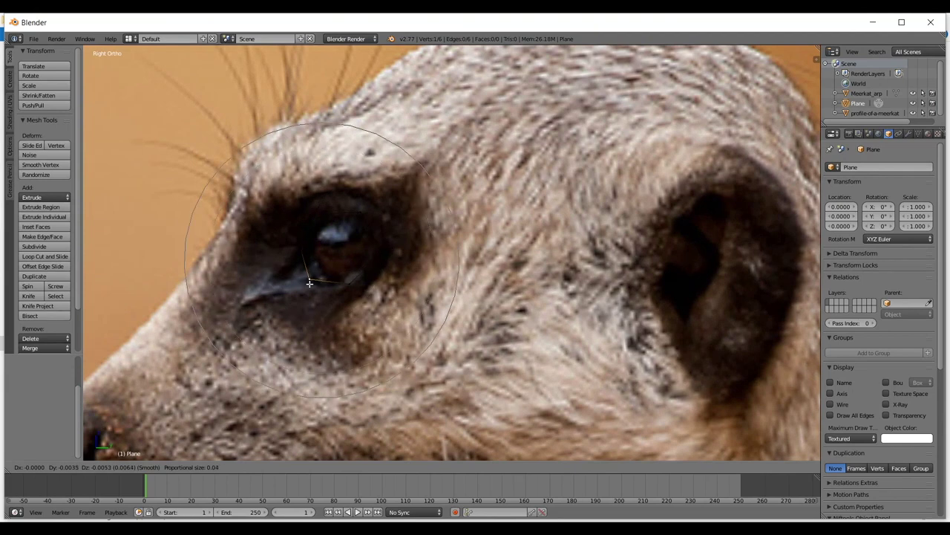
{"action": "left_click", "coordinate": [358, 212]}
- Check the reshaped outline against the front image with all of its vertices selected
{"action": "key", "text": "Tab"}
{"action": "middle_click_drag", "start_coordinate": [386, 203], "coordinate": [508, 221]}
{"action": "key", "text": "KP_1"}
{"action": "scroll", "coordinate": [508, 219], "scroll_direction": "down", "scroll_amount": 1}
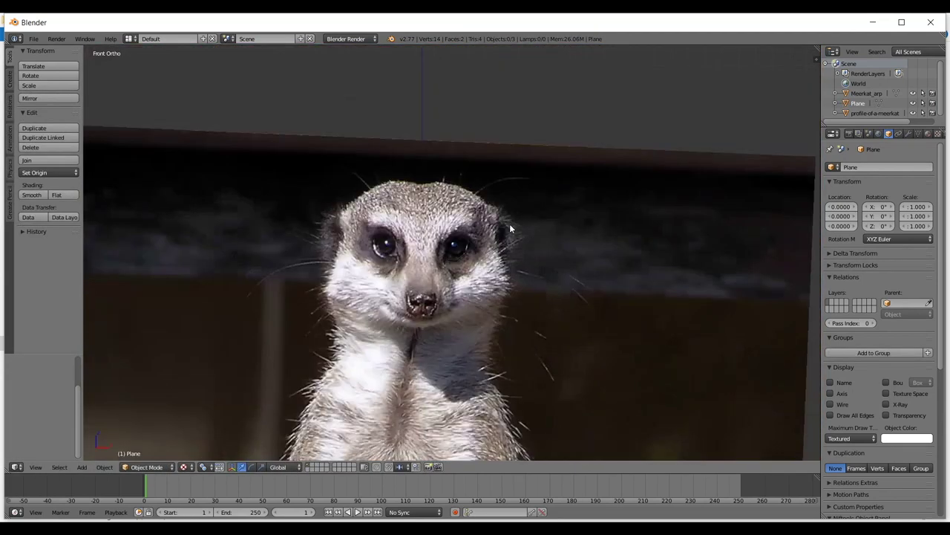
{"action": "scroll", "coordinate": [510, 224], "scroll_direction": "up", "scroll_amount": 7}
{"action": "key", "text": "Tab"}
{"action": "key", "text": "a"}
{"action": "key", "text": "a"}
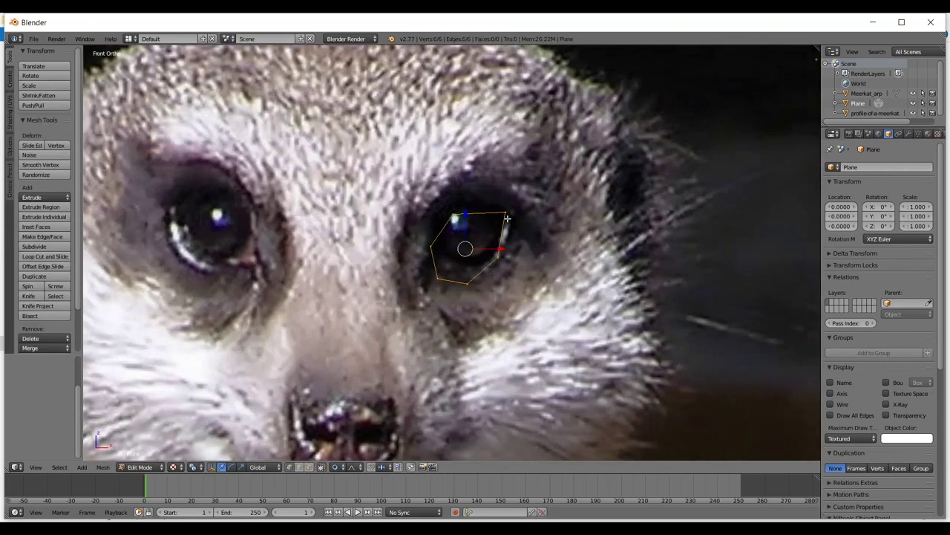
- Rotate the whole eye outline slightly clockwise in the front view to follow the eye's tilt
{"action": "key", "text": "r"}
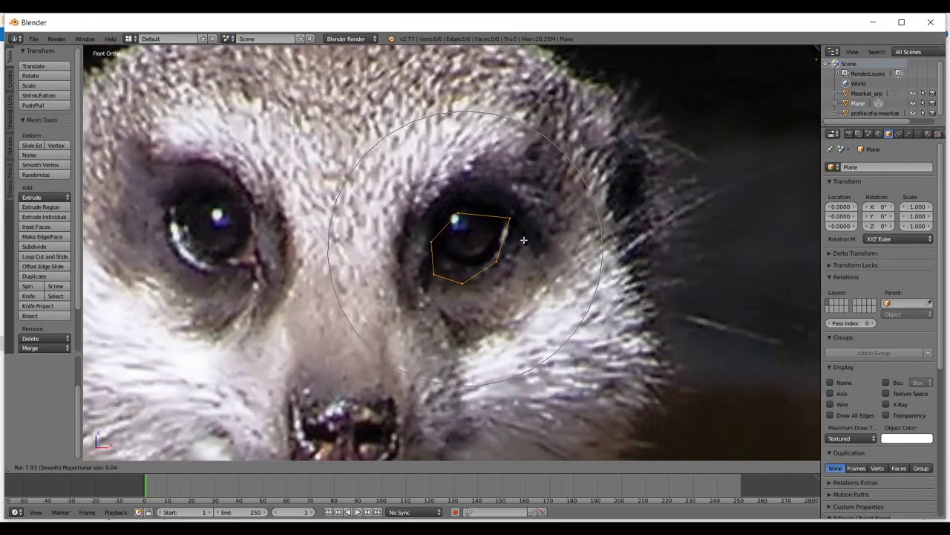
{"action": "left_click", "coordinate": [516, 247]}
{"action": "key", "text": "Tab"}
{"action": "scroll", "coordinate": [529, 229], "scroll_direction": "down", "scroll_amount": 3}
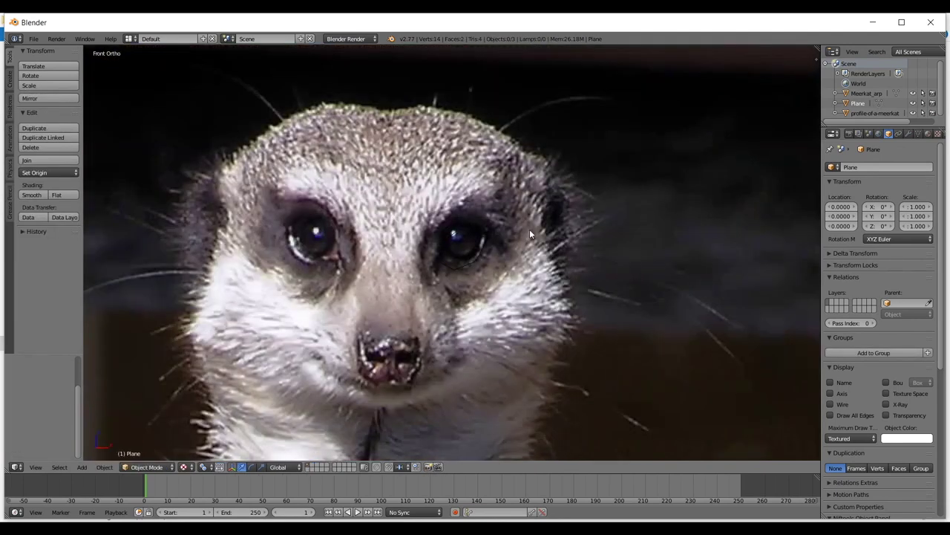
- Move the outline's lower rear vertex to fit the back edge of the eye in the profile image
{"action": "key", "text": "KP_3"}
{"action": "scroll", "coordinate": [360, 230], "scroll_direction": "up", "scroll_amount": 6}
{"action": "right_click", "coordinate": [310, 226]}
{"action": "key", "text": "Tab"}
{"action": "key", "text": "g"}
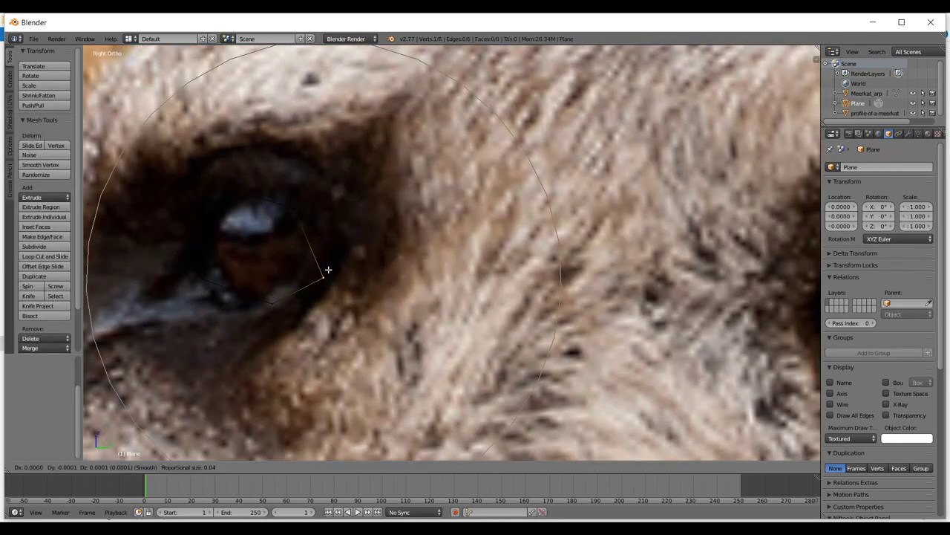
{"action": "left_click", "coordinate": [322, 265]}
- Reposition the outline's front vertices along the front edge of the eye in the profile image
{"action": "right_click", "coordinate": [213, 184]}
{"action": "key", "text": "g"}
{"action": "scroll", "coordinate": [223, 197], "scroll_direction": "up", "scroll_amount": 3}
{"action": "scroll", "coordinate": [287, 202], "scroll_direction": "down", "scroll_amount": 3}
{"action": "left_click", "coordinate": [204, 275]}
{"action": "key", "text": "g"}
{"action": "left_click", "coordinate": [191, 234]}
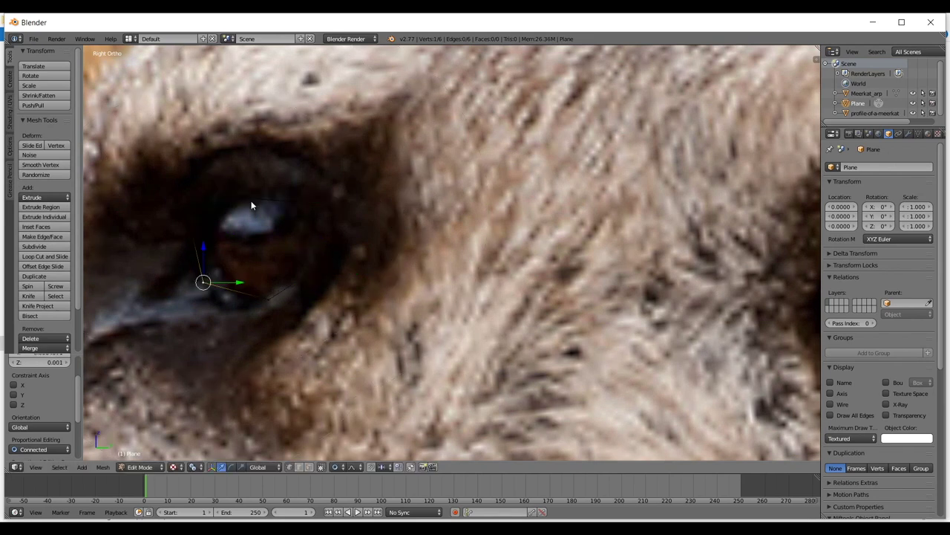
- Move the lower outer vertex along X to meet the eye's outer edge in the front image
{"action": "key", "text": "Tab"}
{"action": "key", "text": "KP_Decimal"}
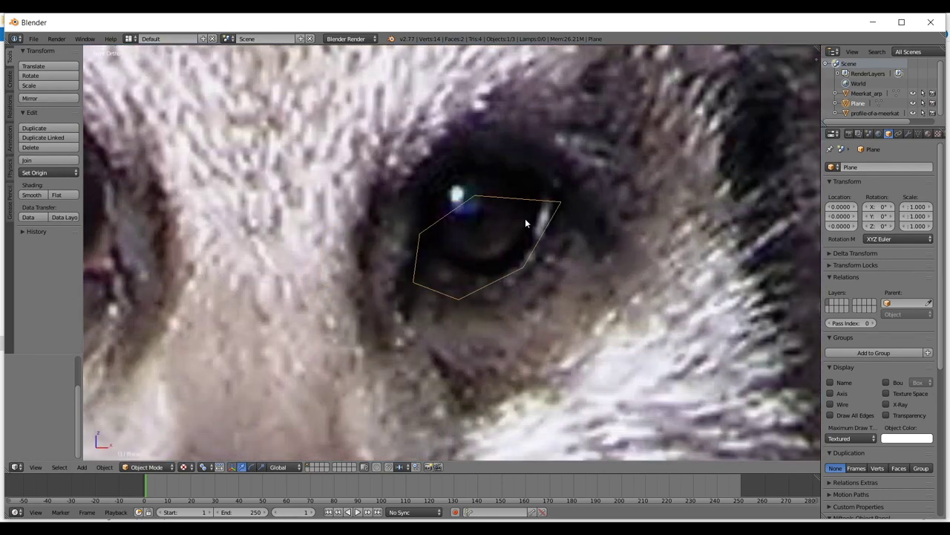
{"action": "key", "text": "Tab"}
{"action": "key", "text": "Tab"}
{"action": "key", "text": "Tab"}
{"action": "right_click", "coordinate": [525, 266]}
{"action": "key", "text": "g"}
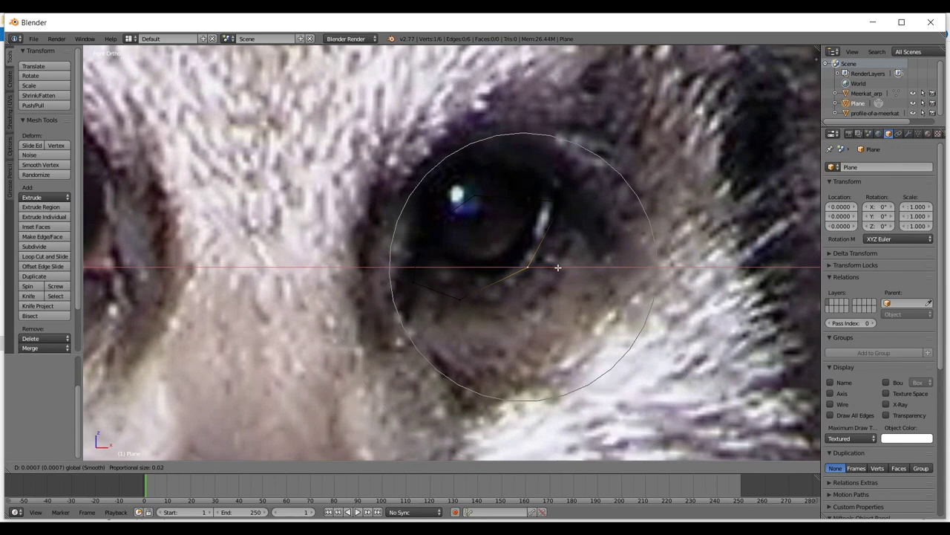
{"action": "left_click_drag", "start_coordinate": [558, 267], "coordinate": [561, 267]}
- Shift the upper inner and upper outer vertices along X to match the eye's upper edge in the front image
{"action": "right_click", "coordinate": [479, 193]}
{"action": "left_click", "coordinate": [509, 203]}
{"action": "left_click_drag", "start_coordinate": [516, 194], "coordinate": [510, 194]}
{"action": "right_click", "coordinate": [556, 206]}
{"action": "left_click_drag", "start_coordinate": [579, 202], "coordinate": [567, 201]}
{"action": "key", "text": "Tab"}
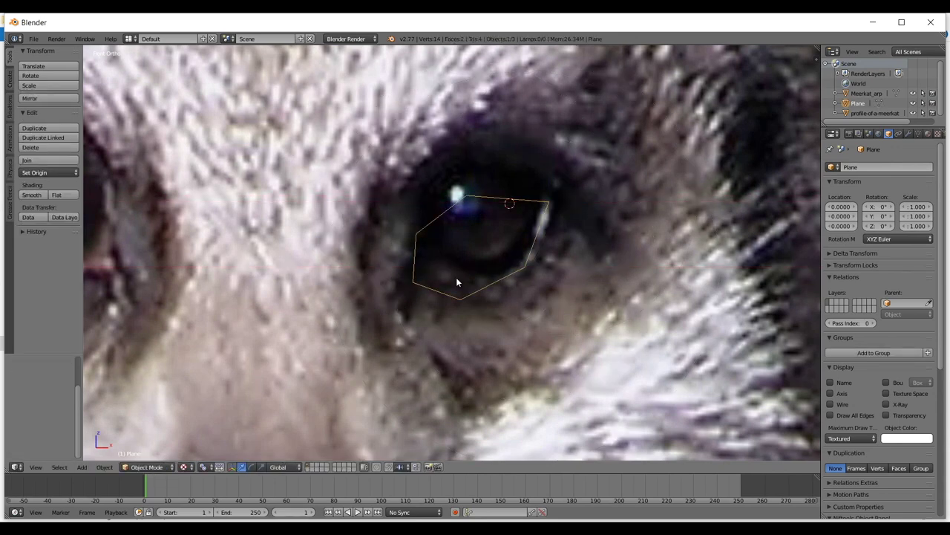
- Raise the lower inner vertex with proportional editing to fit the eye's lower inner edge in the front image
{"action": "scroll", "coordinate": [456, 282], "scroll_direction": "down", "scroll_amount": 6}
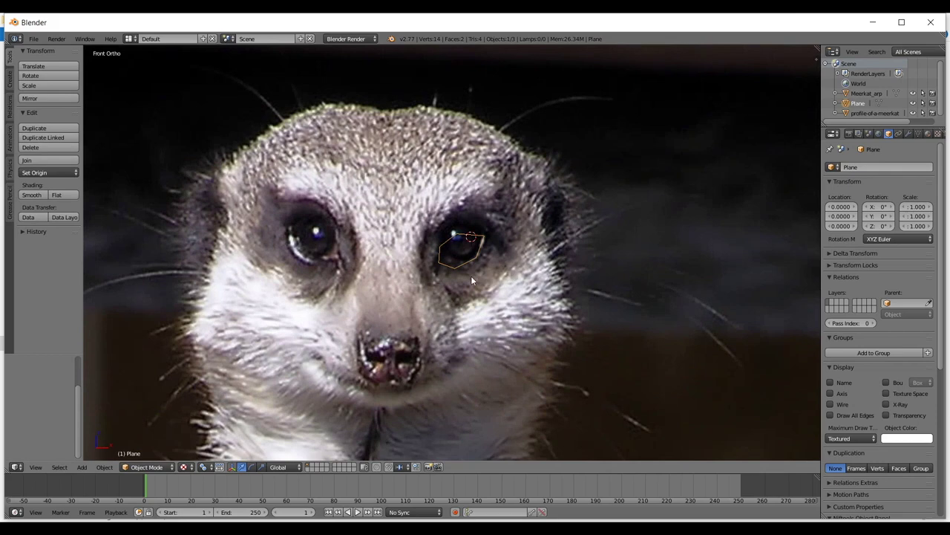
{"action": "scroll", "coordinate": [470, 275], "scroll_direction": "up", "scroll_amount": 3}
{"action": "key", "text": "Tab"}
{"action": "left_click_drag", "start_coordinate": [432, 203], "coordinate": [433, 196]}
{"action": "right_click", "coordinate": [440, 270]}
{"action": "key", "text": "g"}
{"action": "left_click", "coordinate": [447, 268]}
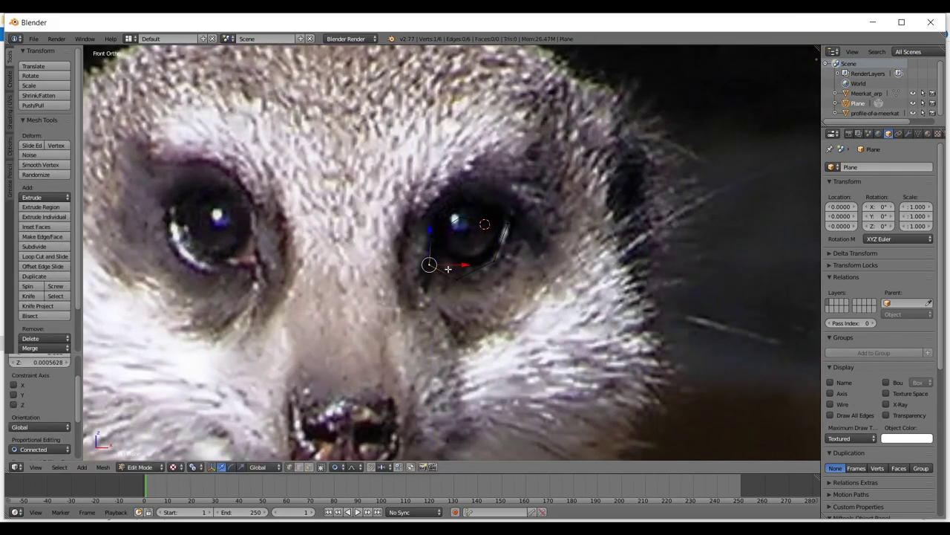
{"action": "key", "text": "g"}
{"action": "left_click", "coordinate": [426, 259]}
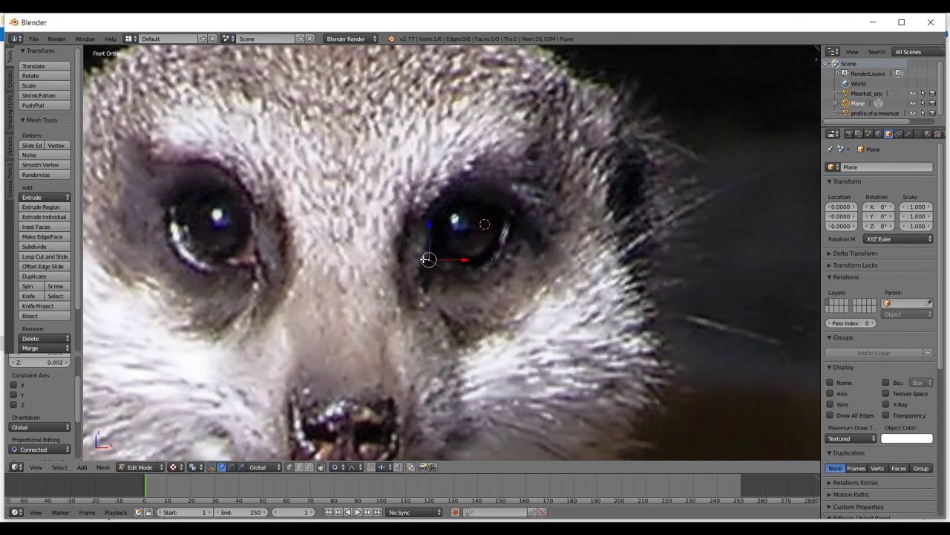
- Move the upper outer vertex to the eye's outer corner in the front image and finish mesh editing
{"action": "key", "text": "g"}
{"action": "left_click", "coordinate": [507, 218]}
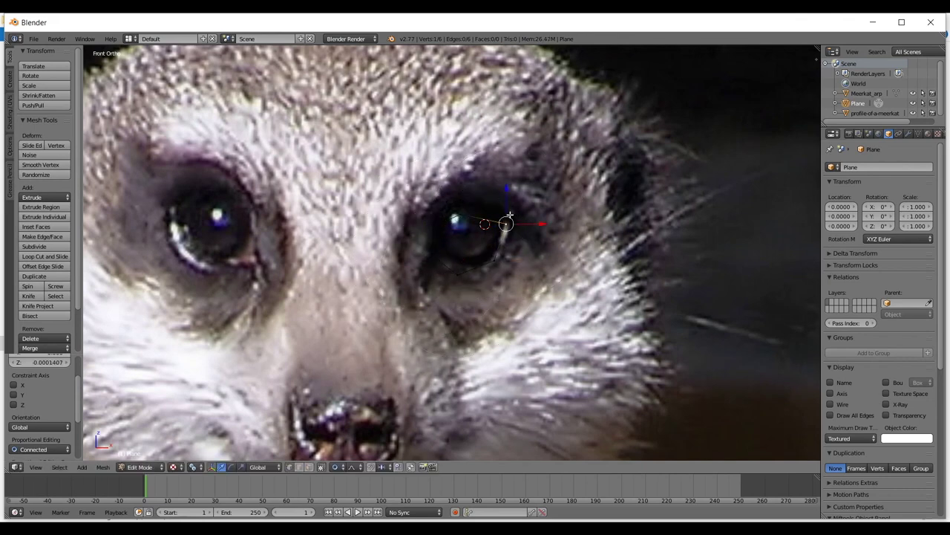
{"action": "key", "text": "Tab"}
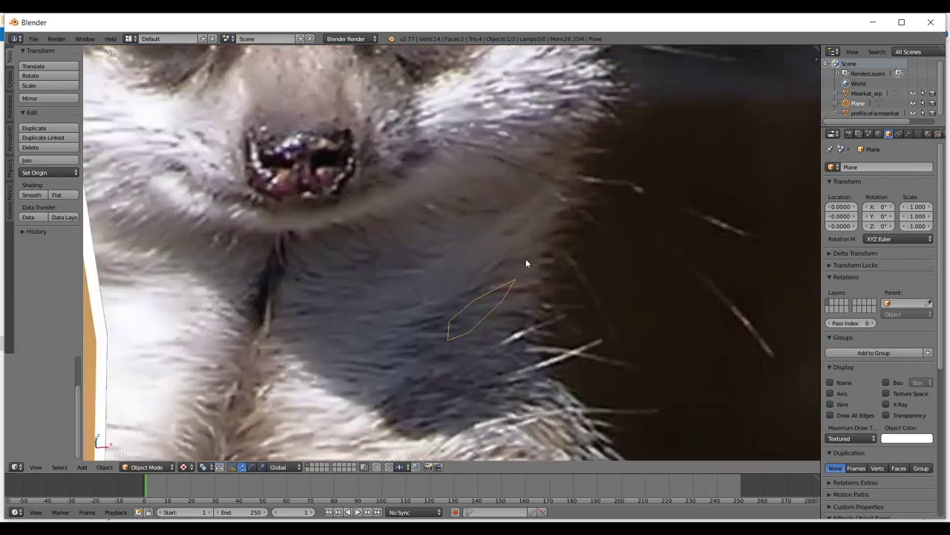
- Compare the adjusted outline with the eye in the profile image and in the front image at several zoom levels
{"action": "middle_click_drag", "start_coordinate": [526, 261], "coordinate": [429, 234]}
{"action": "scroll", "coordinate": [550, 221], "scroll_direction": "down", "scroll_amount": 4}
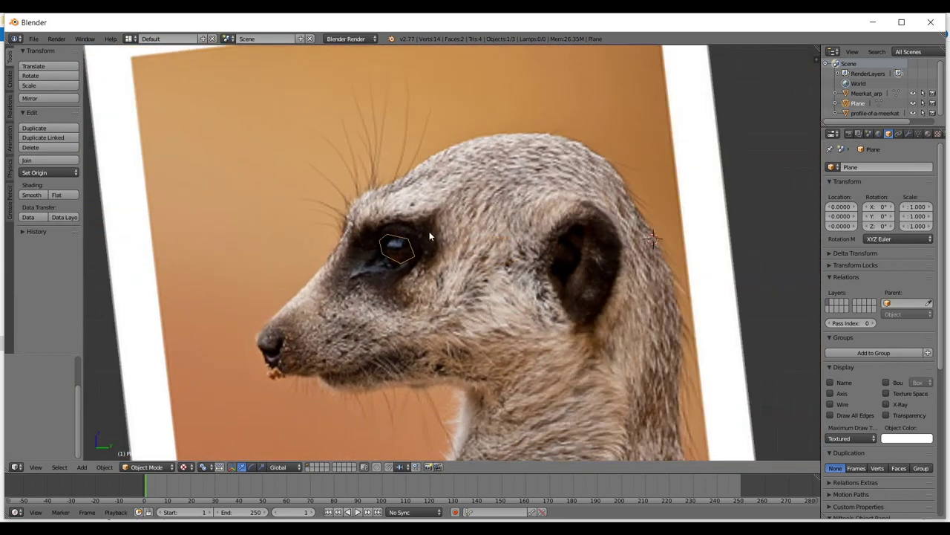
{"action": "key", "text": "Tab"}
{"action": "scroll", "coordinate": [405, 231], "scroll_direction": "up", "scroll_amount": 5}
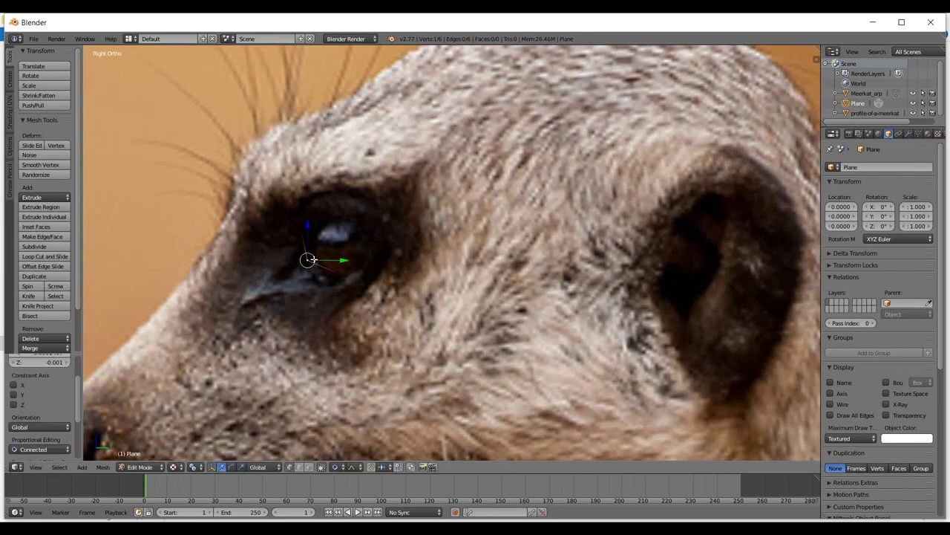
{"action": "key", "text": "KP_1"}
{"action": "key", "text": "Tab"}
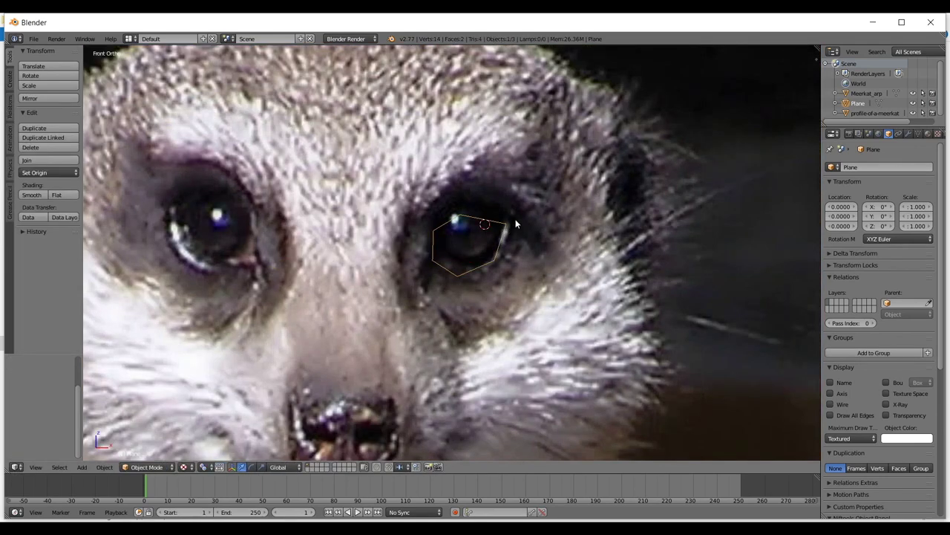
{"action": "scroll", "coordinate": [520, 222], "scroll_direction": "down", "scroll_amount": 5}
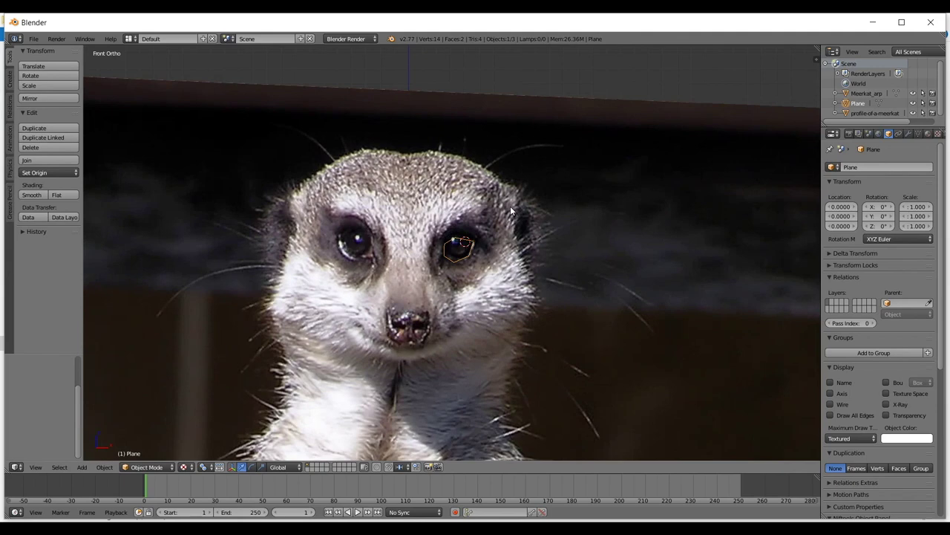
{"action": "scroll", "coordinate": [511, 206], "scroll_direction": "up", "scroll_amount": 7}
{"action": "scroll", "coordinate": [512, 216], "scroll_direction": "down", "scroll_amount": 5}
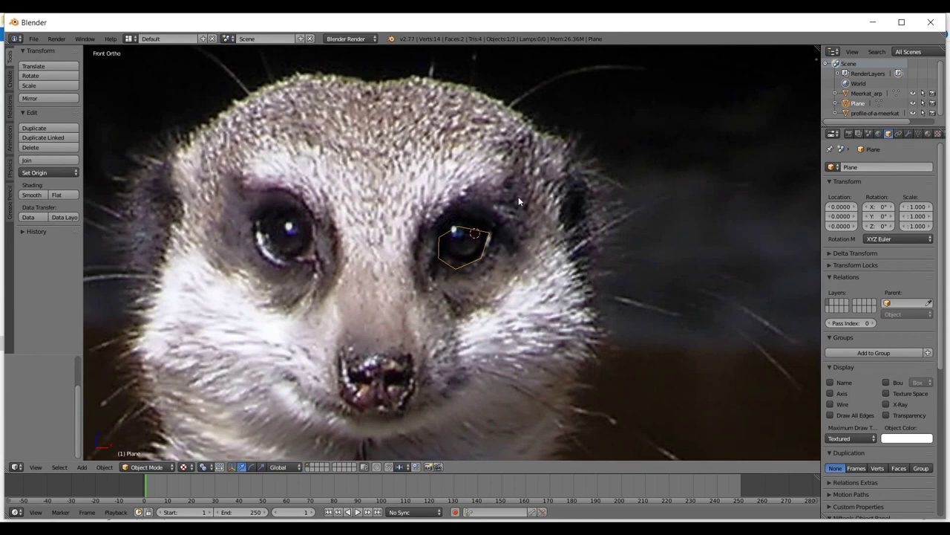
{"action": "scroll", "coordinate": [564, 169], "scroll_direction": "up", "scroll_amount": 2}
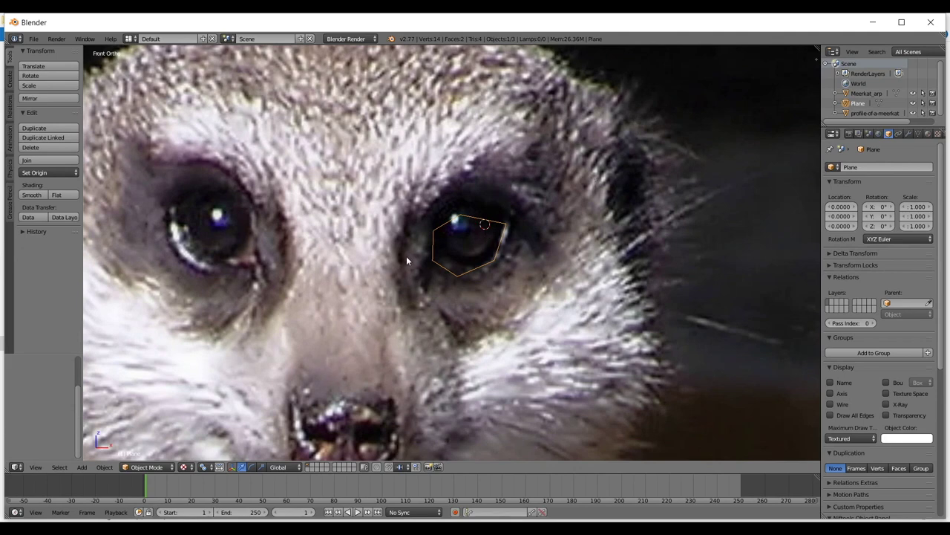
{"action": "scroll", "coordinate": [496, 228], "scroll_direction": "down", "scroll_amount": 5}
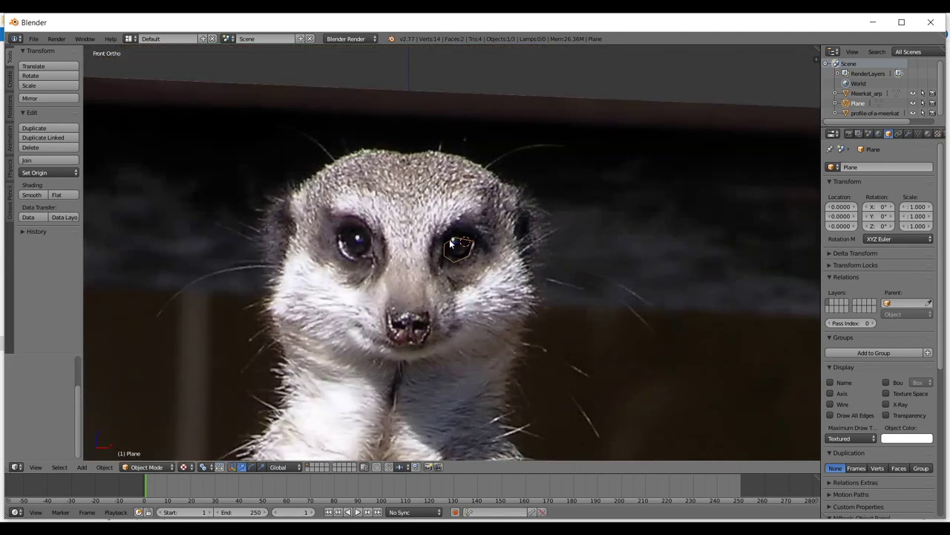
{"action": "scroll", "coordinate": [501, 265], "scroll_direction": "up", "scroll_amount": 4}
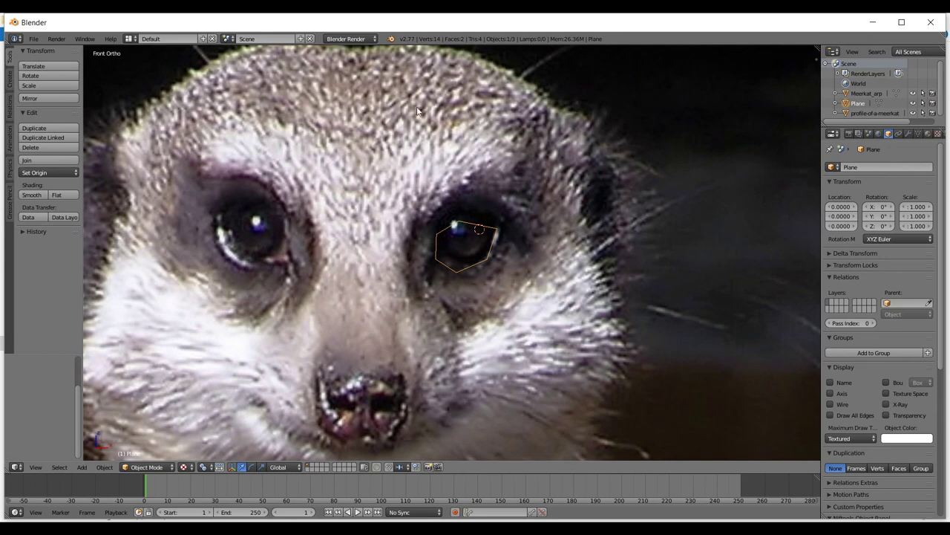
{"action": "scroll", "coordinate": [402, 276], "scroll_direction": "down", "scroll_amount": 4}
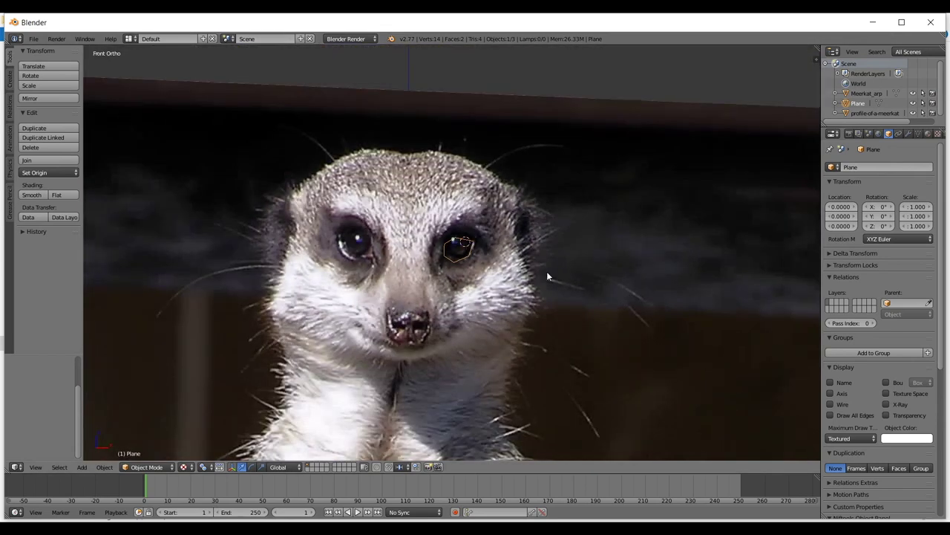
{"action": "scroll", "coordinate": [568, 260], "scroll_direction": "up", "scroll_amount": 3}
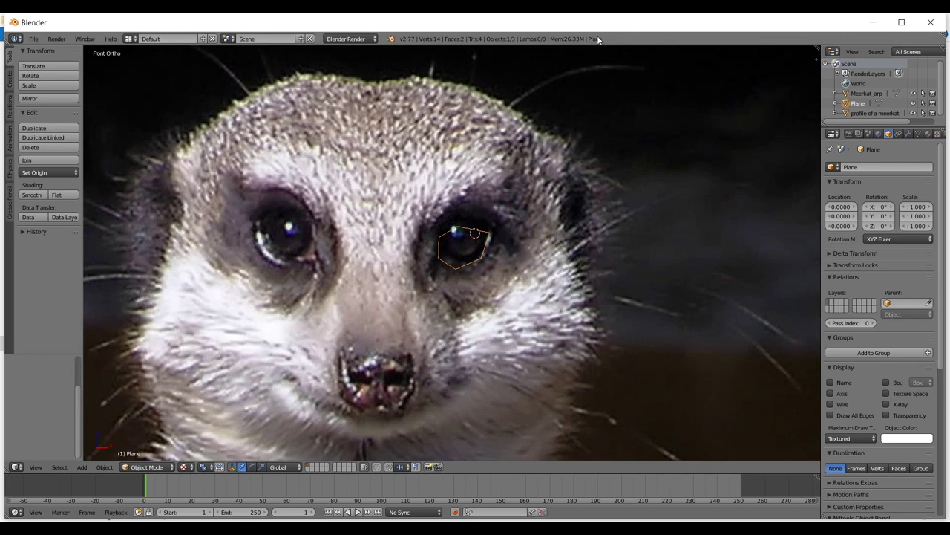
- Add a Mirror modifier on the X axis to the outline to create the matching one over the other eye
{"action": "left_click", "coordinate": [909, 135]}
{"action": "scroll", "coordinate": [502, 193], "scroll_direction": "down", "scroll_amount": 3}
{"action": "middle_click_drag", "start_coordinate": [502, 193], "coordinate": [493, 277]}
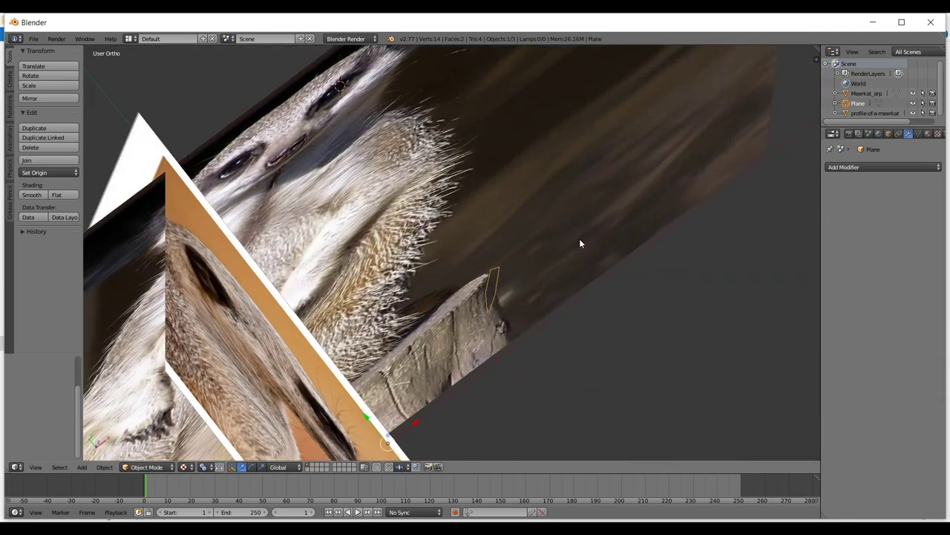
{"action": "key", "text": "KP_1"}
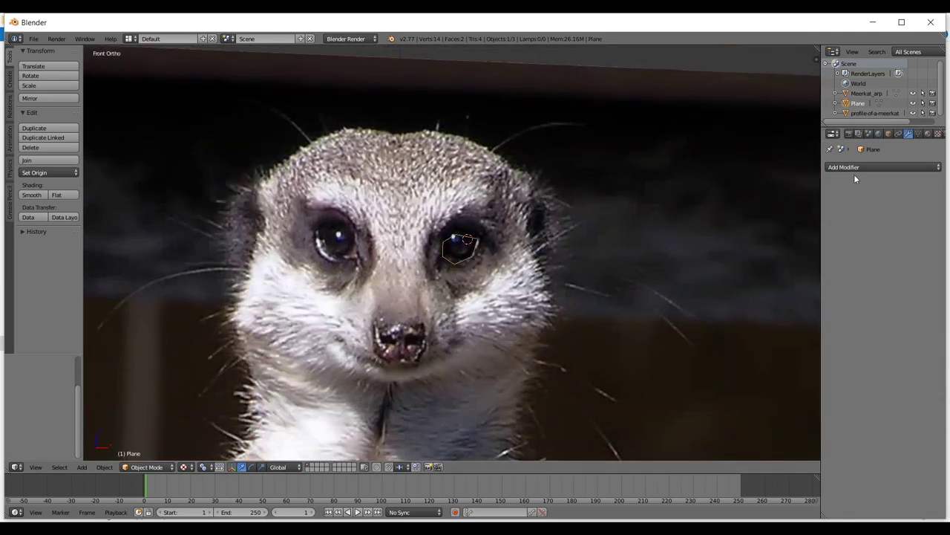
{"action": "left_click", "coordinate": [860, 168]}
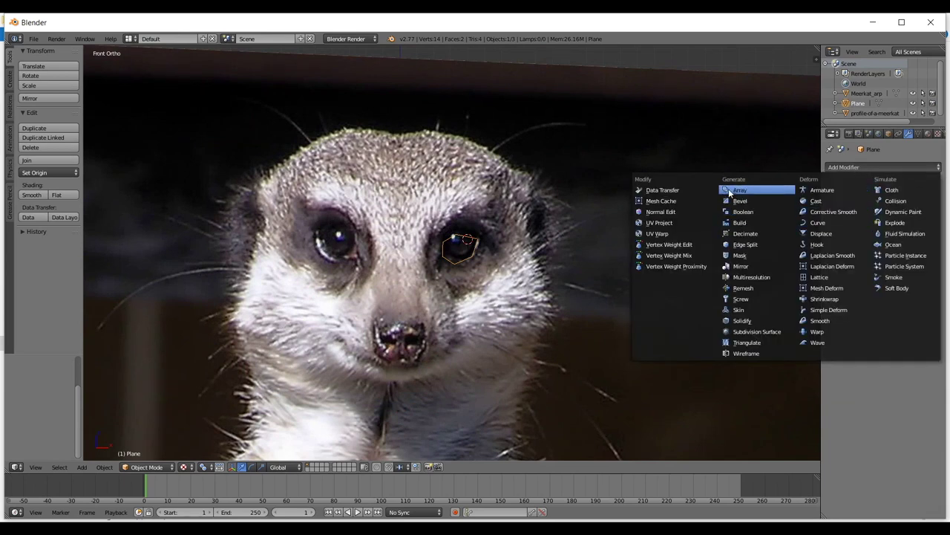
{"action": "left_click", "coordinate": [743, 266]}
{"action": "scroll", "coordinate": [476, 274], "scroll_direction": "up", "scroll_amount": 3}
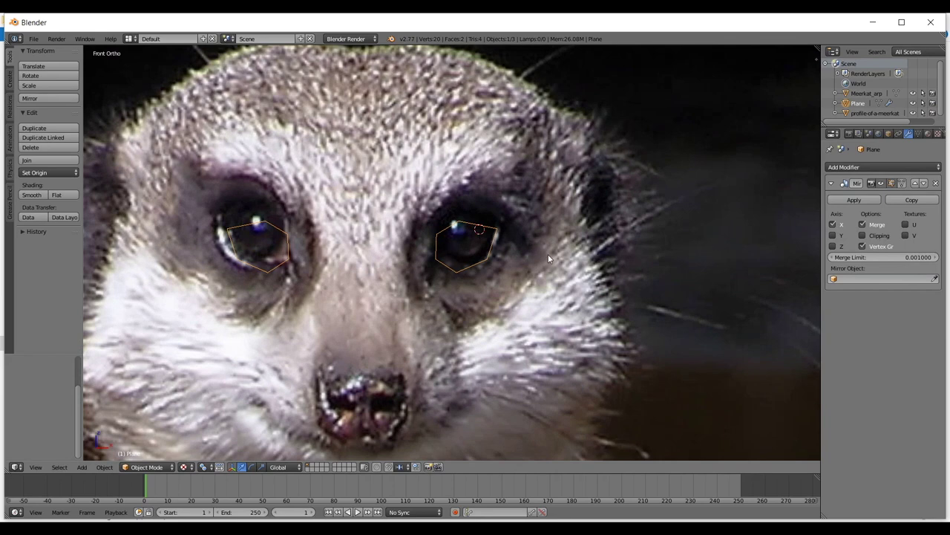
- Examine both mirrored eye outlines from an angle and against the front and profile images
{"action": "scroll", "coordinate": [548, 253], "scroll_direction": "down", "scroll_amount": 5}
{"action": "middle_click_drag", "start_coordinate": [548, 254], "coordinate": [365, 275]}
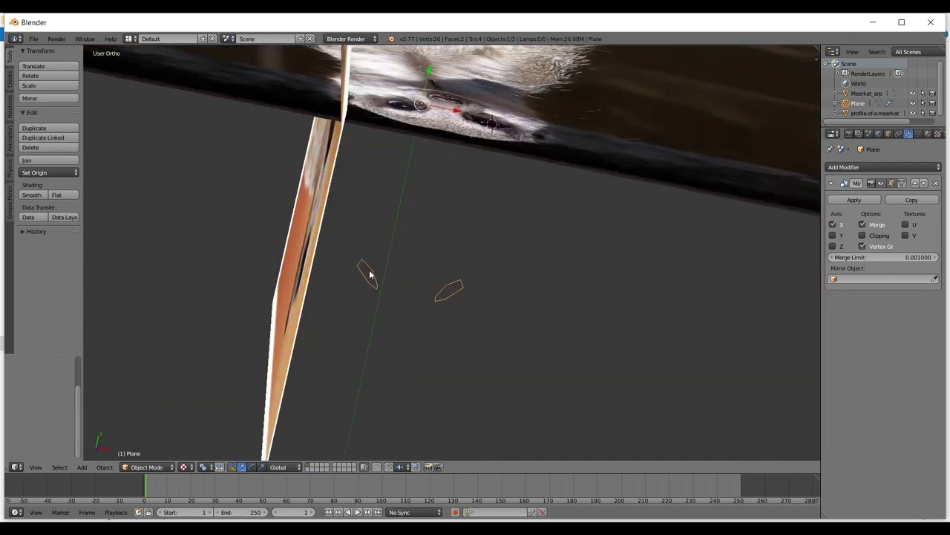
{"action": "key", "text": "KP_1"}
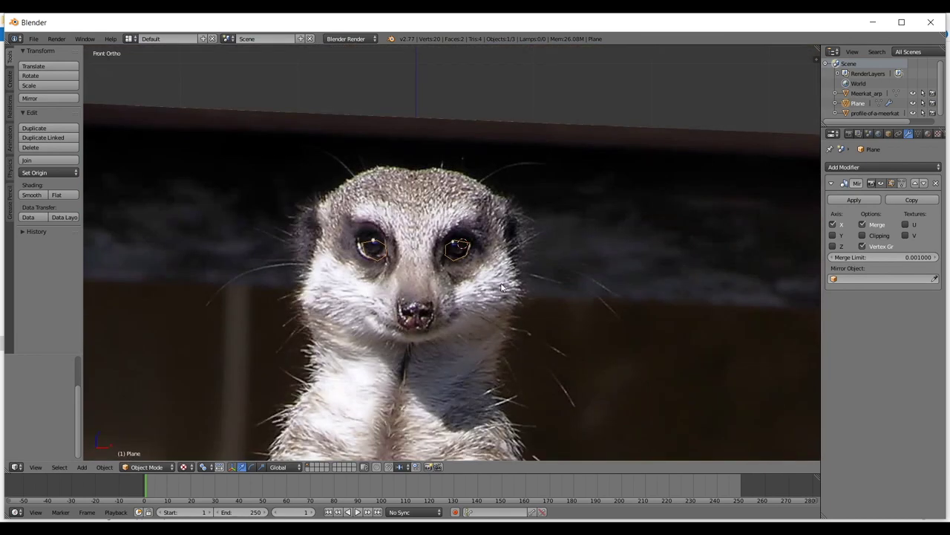
{"action": "scroll", "coordinate": [558, 291], "scroll_direction": "down", "scroll_amount": 1}
{"action": "scroll", "coordinate": [558, 292], "scroll_direction": "down", "scroll_amount": 2}
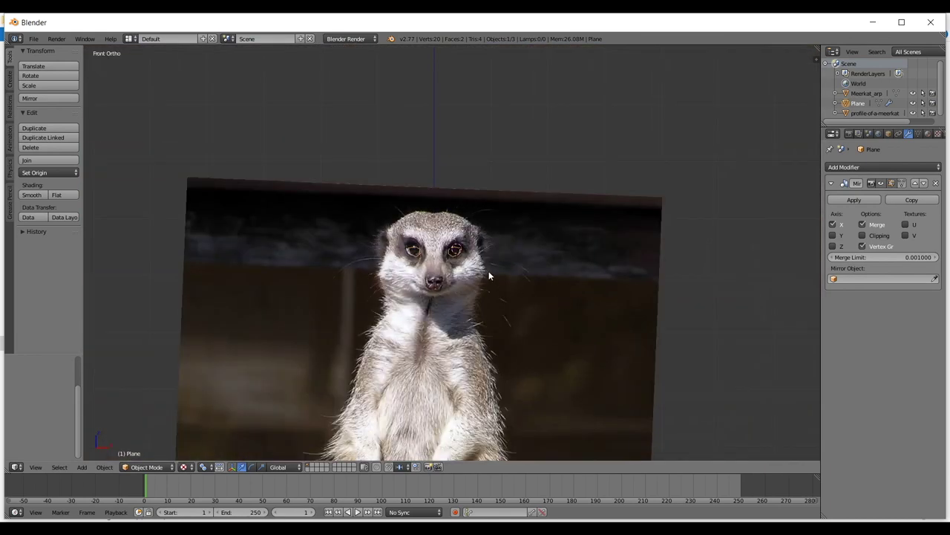
{"action": "scroll", "coordinate": [482, 270], "scroll_direction": "down", "scroll_amount": 1}
{"action": "middle_click_drag", "start_coordinate": [482, 299], "coordinate": [516, 148], "text": "shift"}
{"action": "scroll", "coordinate": [513, 156], "scroll_direction": "up", "scroll_amount": 2}
{"action": "middle_click_drag", "start_coordinate": [487, 249], "coordinate": [445, 431], "text": "shift"}
{"action": "right_click", "coordinate": [490, 325]}
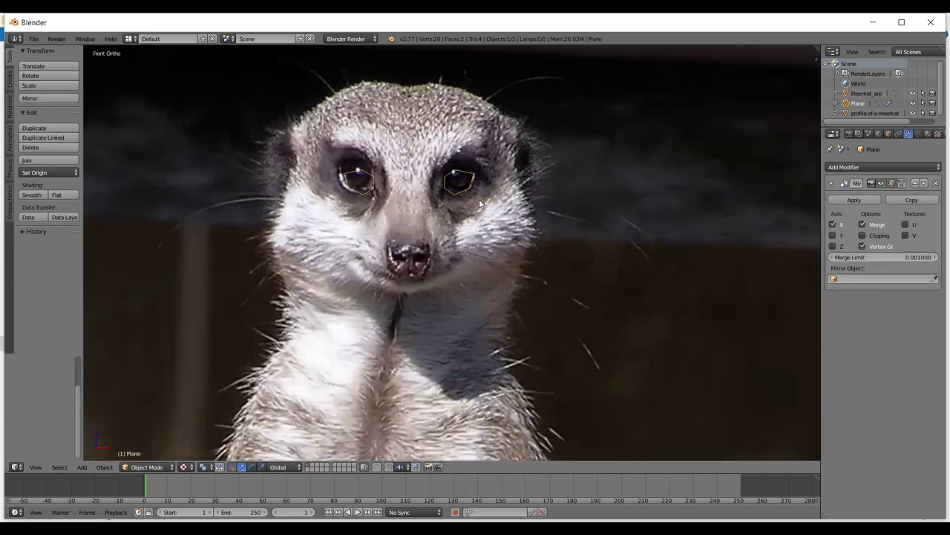
{"action": "scroll", "coordinate": [479, 199], "scroll_direction": "down", "scroll_amount": 3}
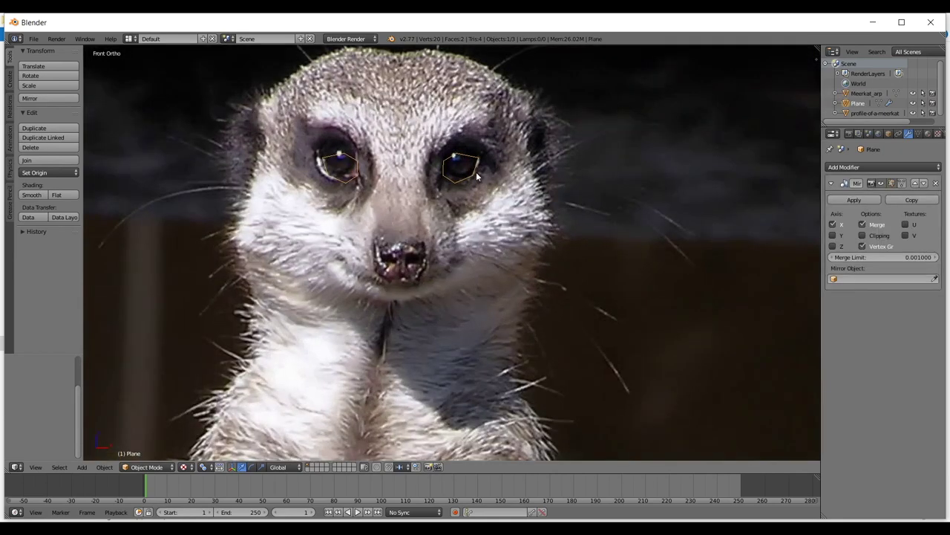
{"action": "scroll", "coordinate": [498, 236], "scroll_direction": "up", "scroll_amount": 5}
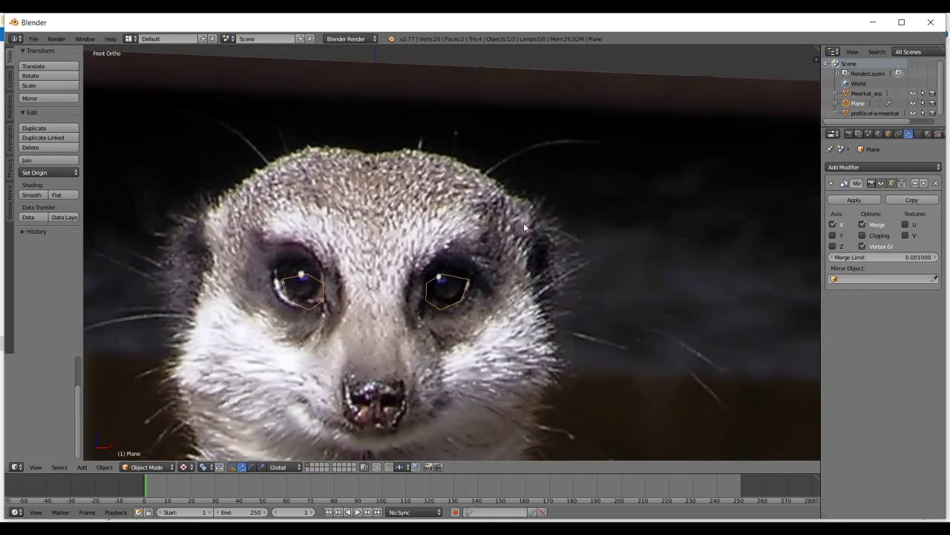
{"action": "scroll", "coordinate": [526, 222], "scroll_direction": "down", "scroll_amount": 3}
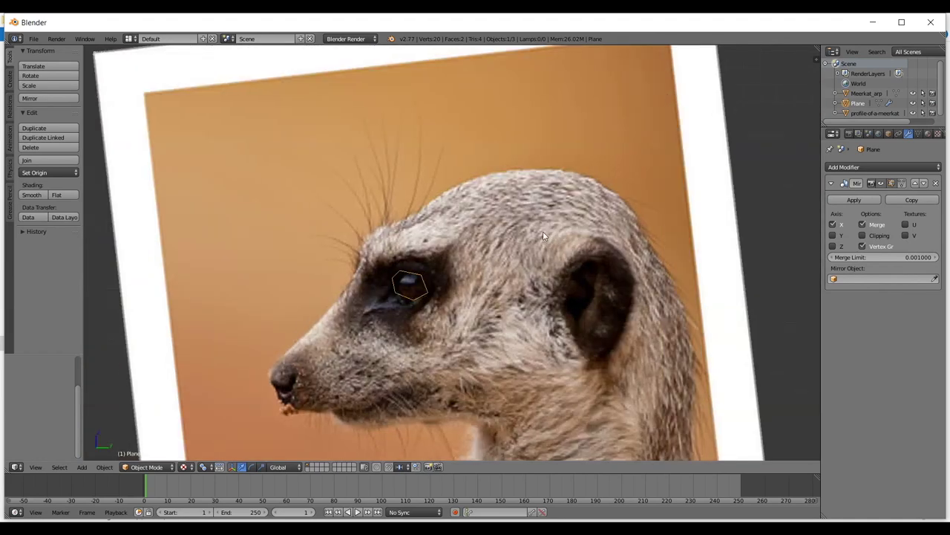
{"action": "key", "text": "KP_3"}
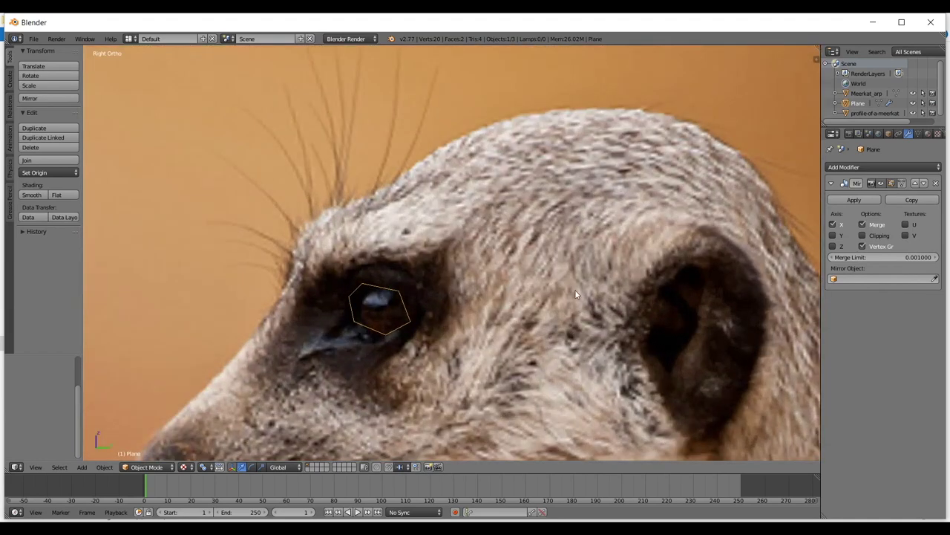
{"action": "scroll", "coordinate": [451, 303], "scroll_direction": "up", "scroll_amount": 4}
{"action": "middle_click_drag", "start_coordinate": [441, 303], "coordinate": [517, 303], "text": "shift"}
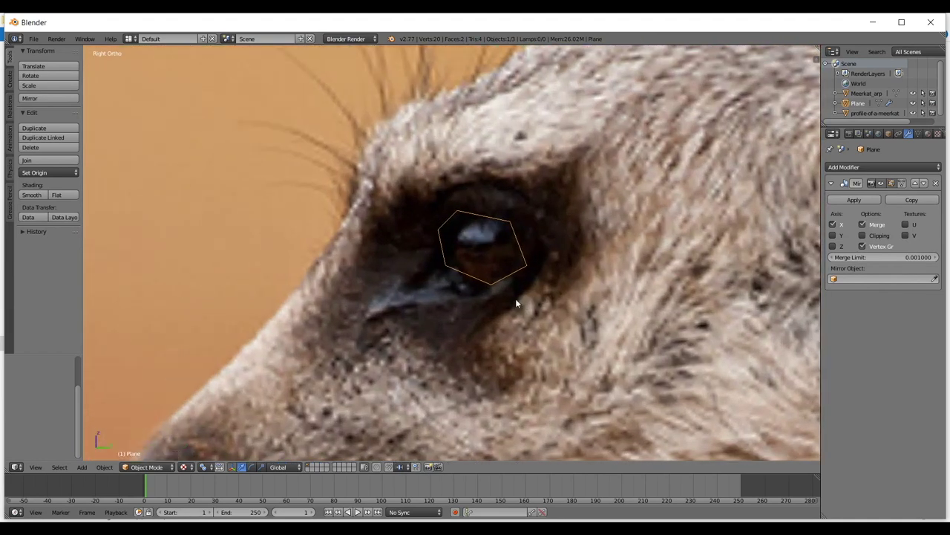
- Extrude the eye outline's lower front vertex about 0.018 units forward and down toward the eye's inner corner in the profile image
{"action": "scroll", "coordinate": [515, 299], "scroll_direction": "down", "scroll_amount": 3}
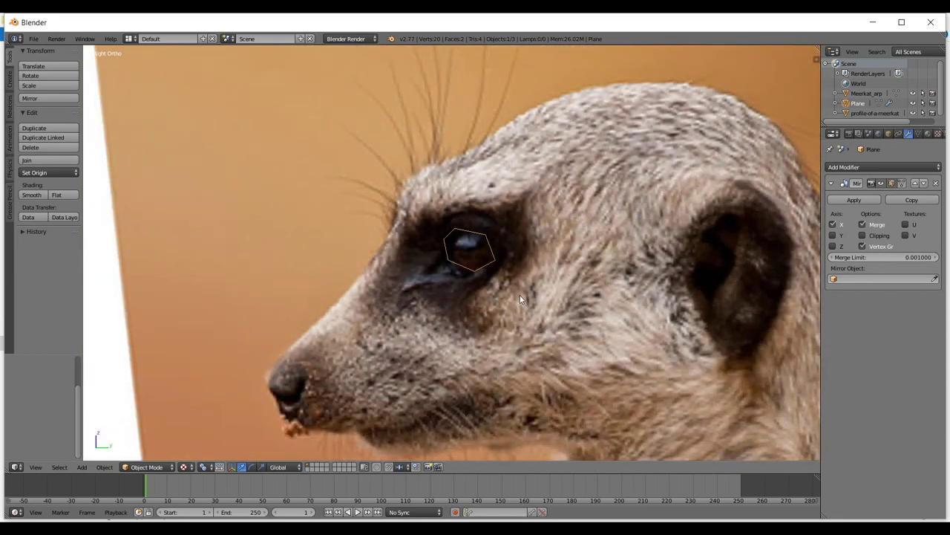
{"action": "key", "text": "Tab"}
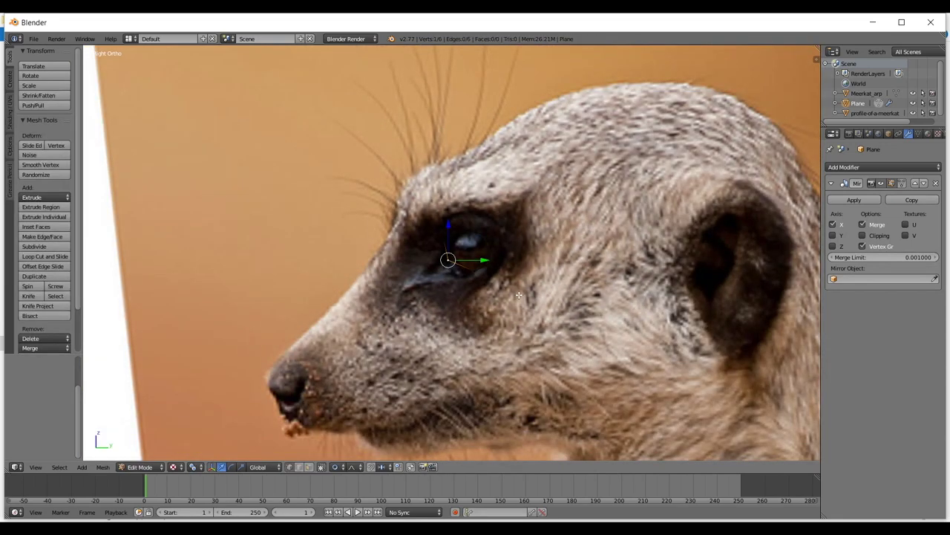
{"action": "scroll", "coordinate": [477, 299], "scroll_direction": "up", "scroll_amount": 4}
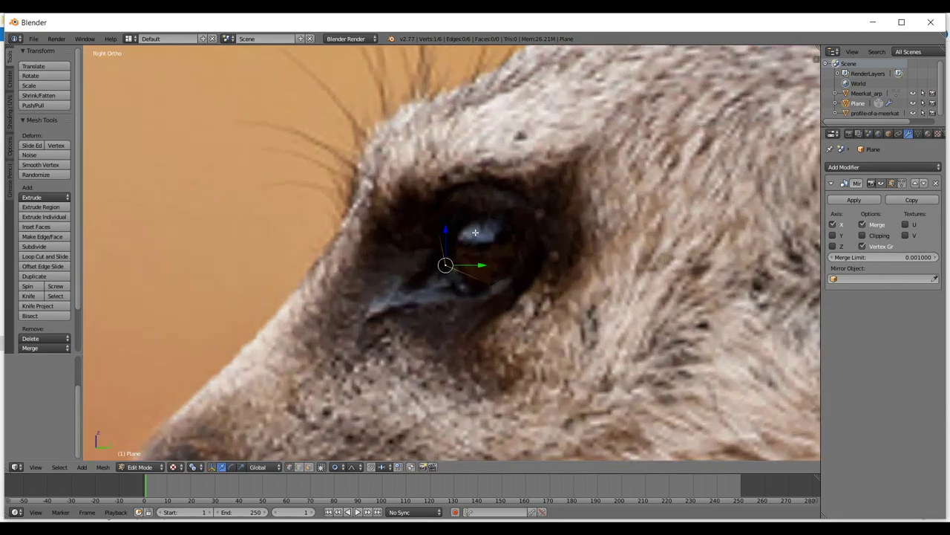
{"action": "scroll", "coordinate": [529, 252], "scroll_direction": "down", "scroll_amount": 4}
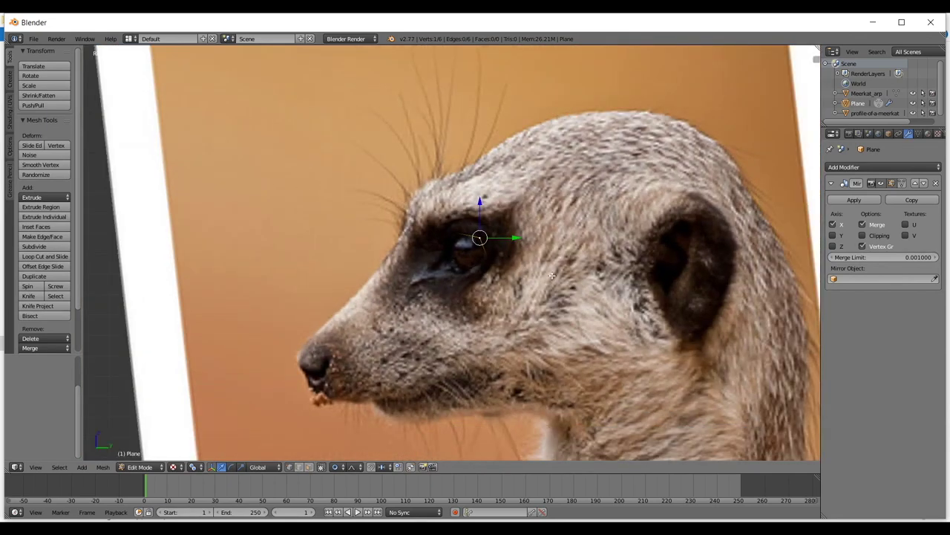
{"action": "middle_click_drag", "start_coordinate": [612, 304], "coordinate": [595, 295], "text": "shift"}
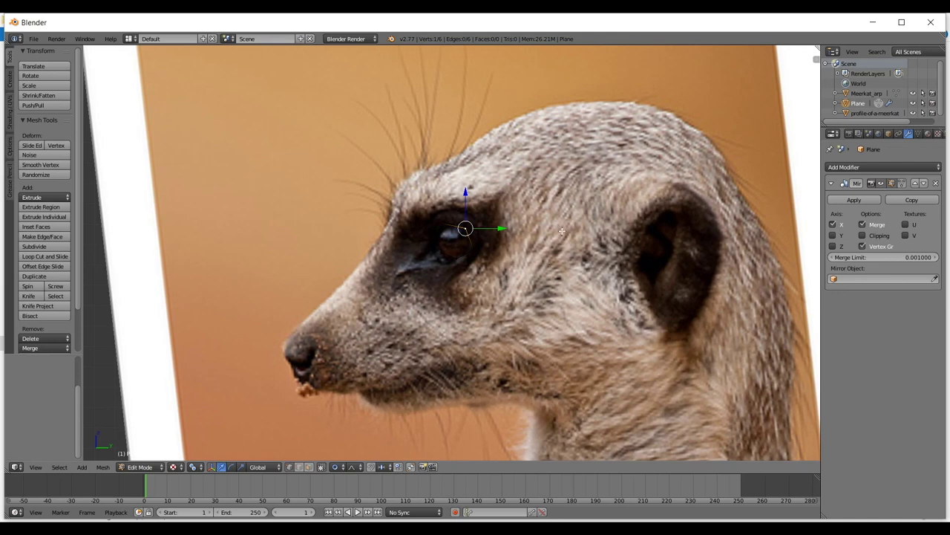
{"action": "key", "text": "KP_1"}
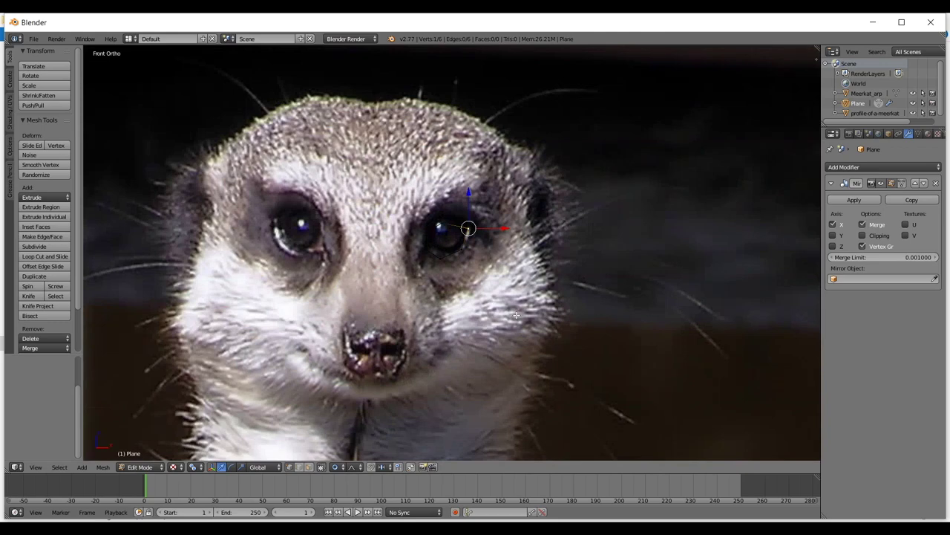
{"action": "scroll", "coordinate": [521, 266], "scroll_direction": "up", "scroll_amount": 2}
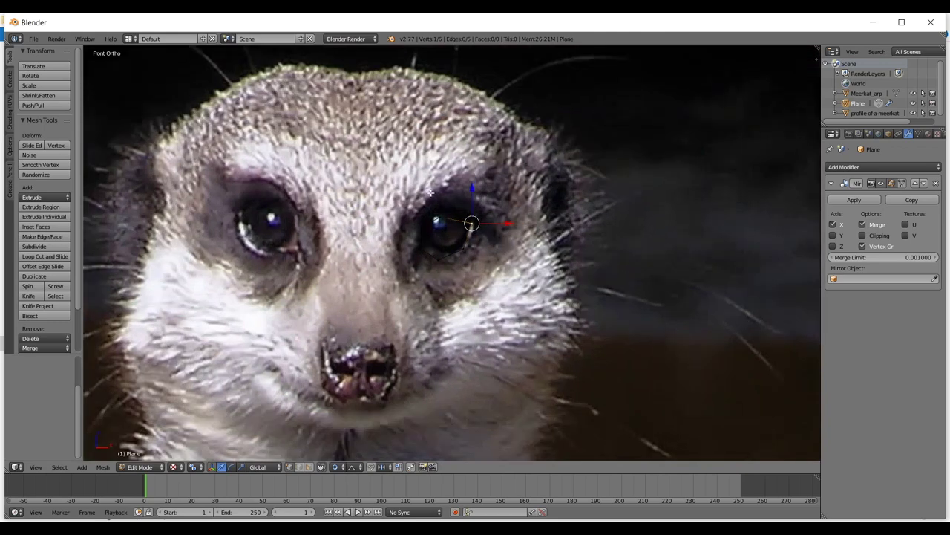
{"action": "left_click", "coordinate": [431, 260]}
{"action": "key", "text": "ctrl+KP_1"}
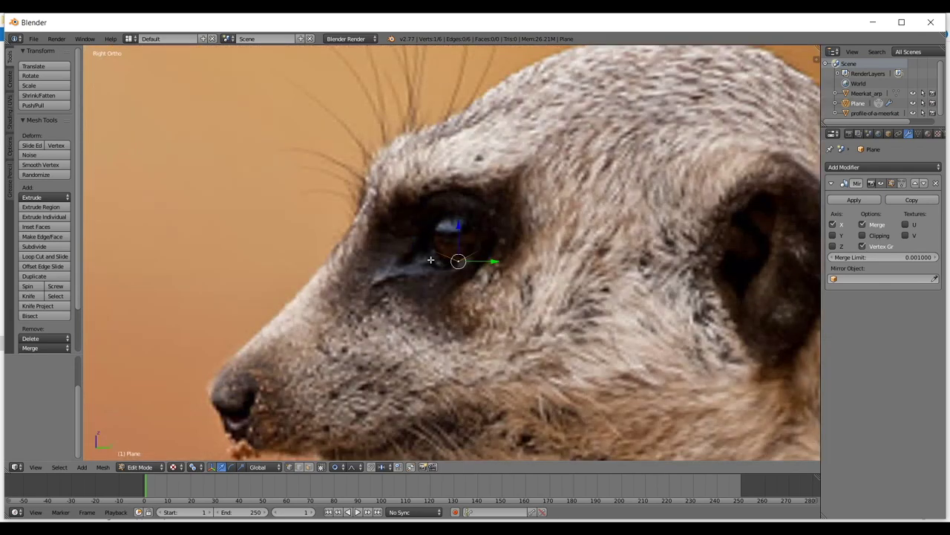
{"action": "scroll", "coordinate": [431, 260], "scroll_direction": "up", "scroll_amount": 2}
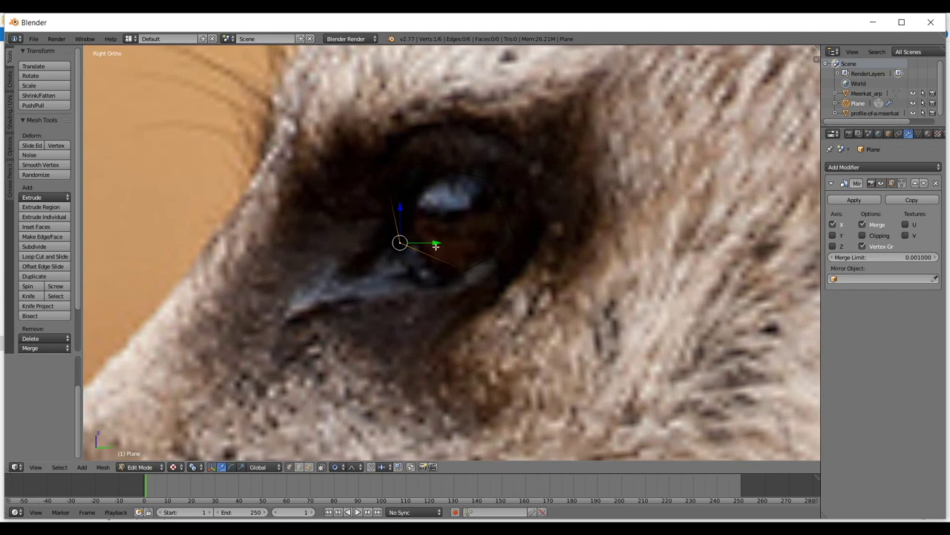
{"action": "key", "text": "e"}
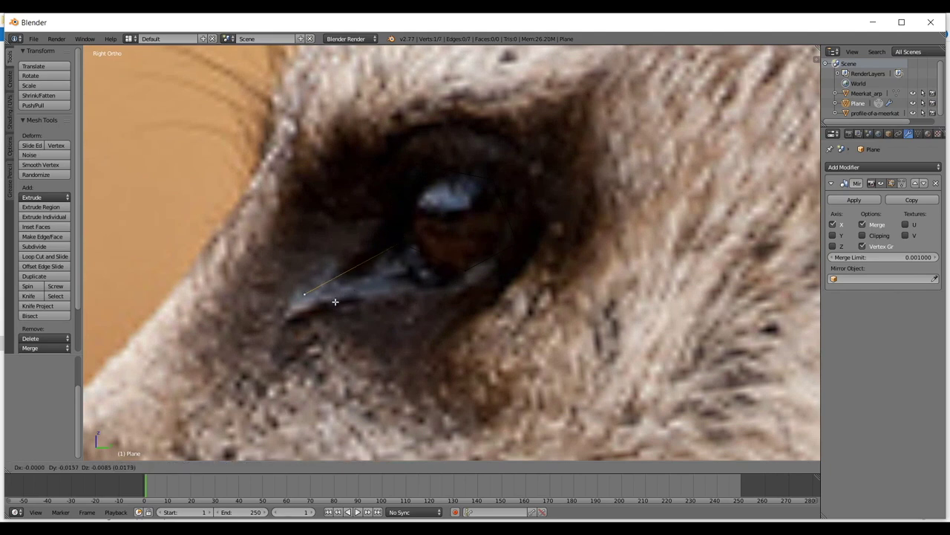
{"action": "left_click", "coordinate": [335, 301]}
{"action": "scroll", "coordinate": [335, 301], "scroll_direction": "down", "scroll_amount": 3}
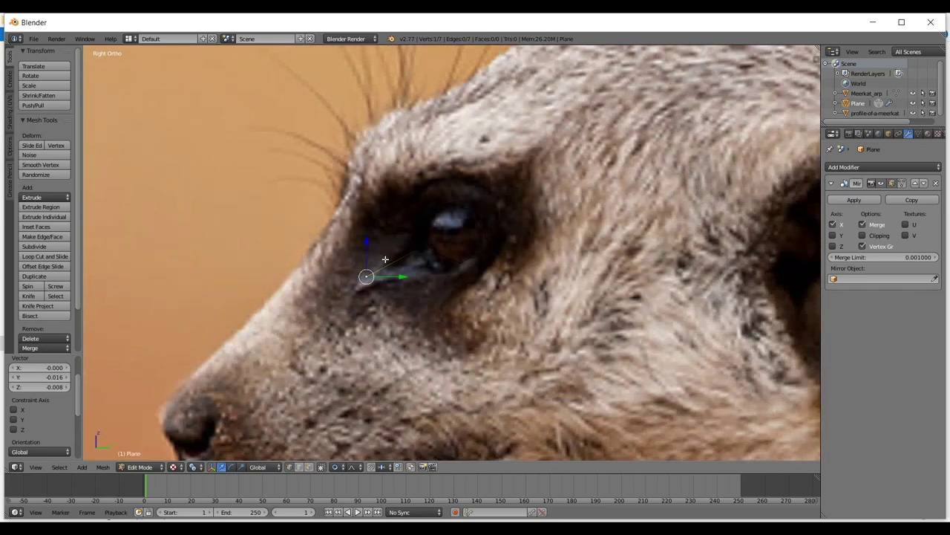
- Shift the new corner vertex inward along X in the front image, nudge its position, and check it against the profile image
{"action": "key", "text": "KP_1"}
{"action": "scroll", "coordinate": [427, 277], "scroll_direction": "up", "scroll_amount": 3}
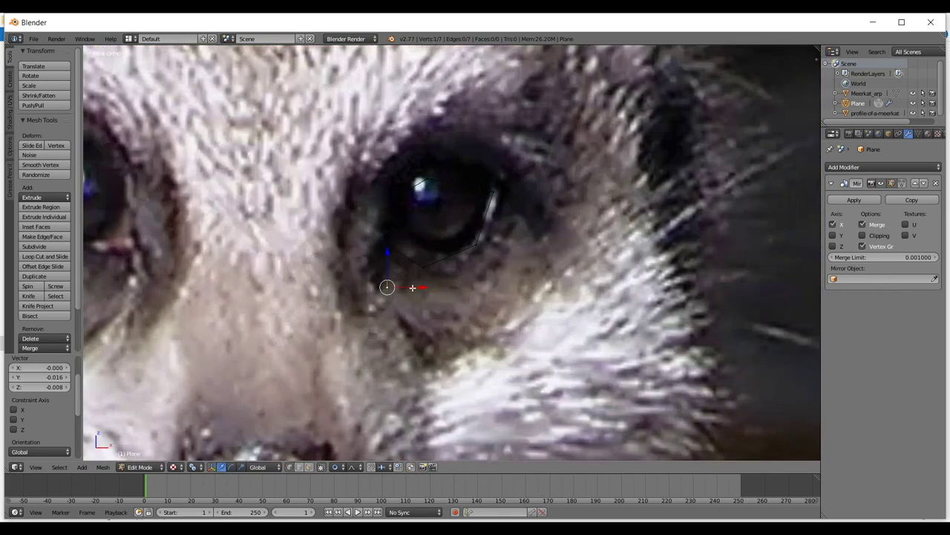
{"action": "key", "text": "g"}
{"action": "key", "text": "x"}
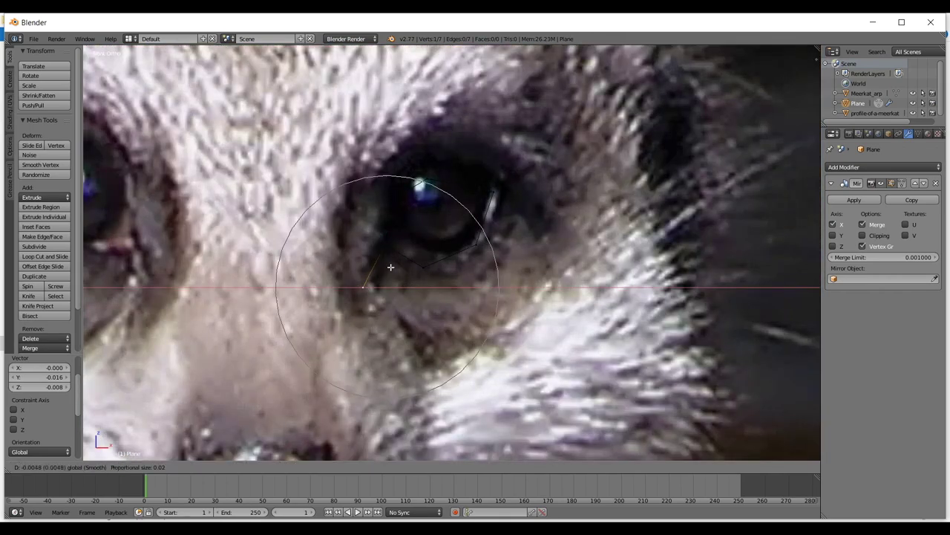
{"action": "left_click", "coordinate": [391, 272]}
{"action": "key", "text": "g"}
{"action": "left_click", "coordinate": [399, 260]}
{"action": "scroll", "coordinate": [431, 260], "scroll_direction": "down", "scroll_amount": 4}
{"action": "middle_click_drag", "start_coordinate": [496, 260], "coordinate": [439, 279]}
{"action": "key", "text": "KP_3"}
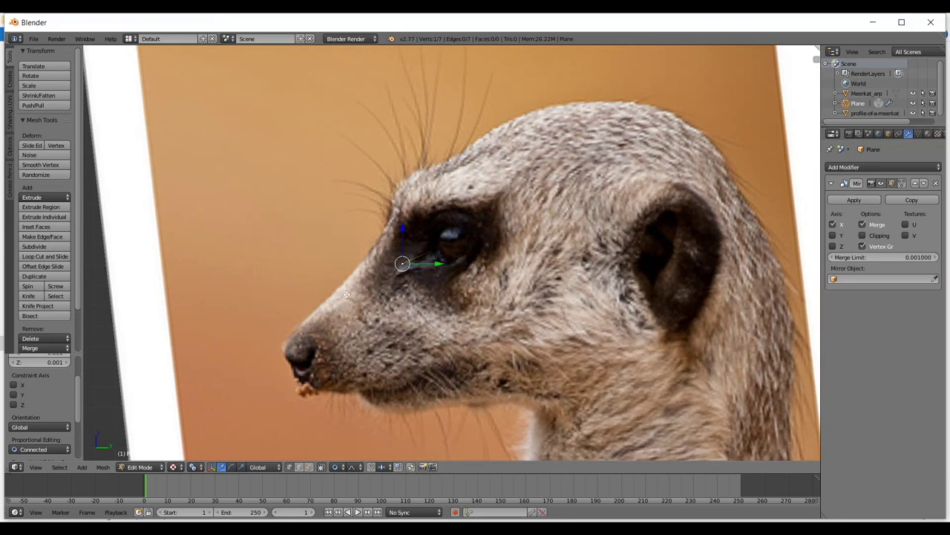
{"action": "key", "text": "KP_3"}
{"action": "scroll", "coordinate": [447, 306], "scroll_direction": "up", "scroll_amount": 3}
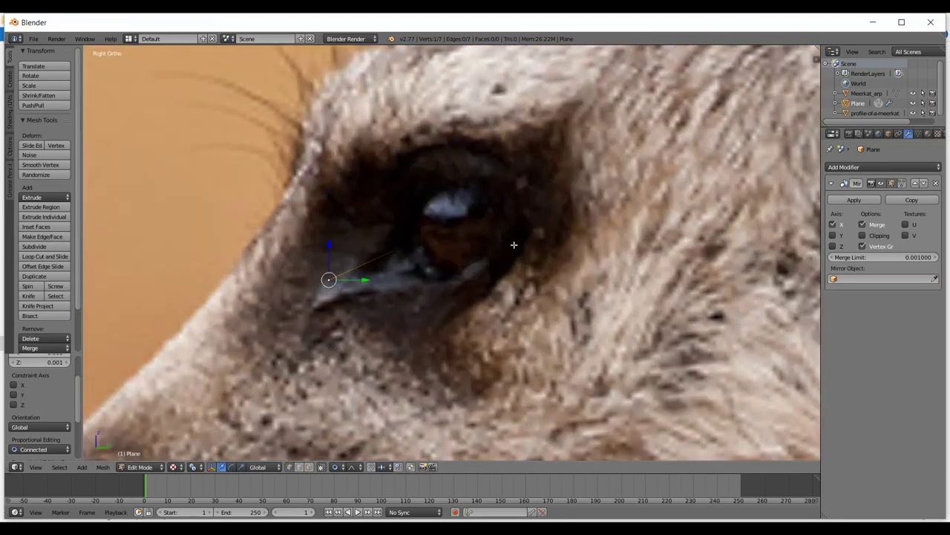
- Extrude the outline's upper edge about 0.008 units upward in the front image to form the first eyelid face
{"action": "right_click", "coordinate": [423, 179], "text": "ctrl"}
{"action": "right_click", "coordinate": [497, 188], "text": "shift"}
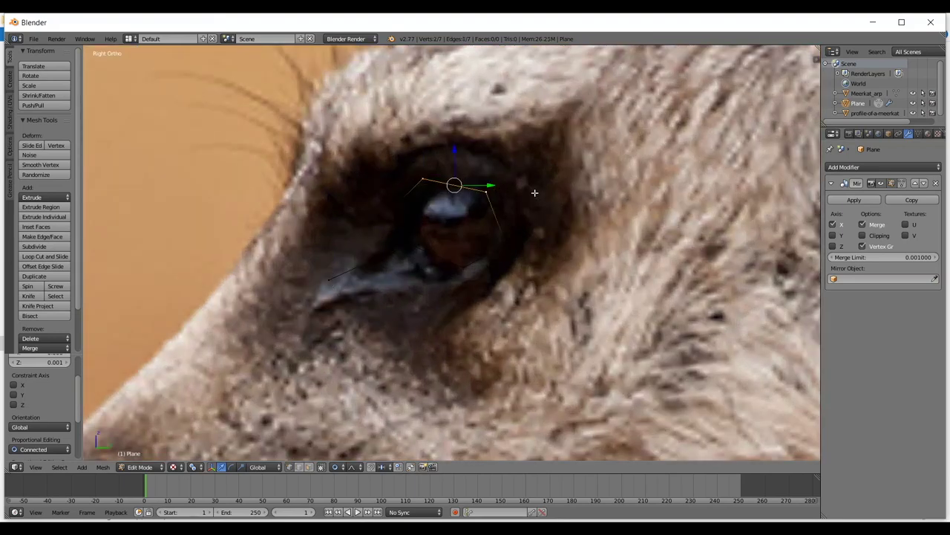
{"action": "middle_click_drag", "start_coordinate": [532, 193], "coordinate": [524, 265], "text": "shift"}
{"action": "scroll", "coordinate": [526, 268], "scroll_direction": "up", "scroll_amount": 2}
{"action": "key", "text": "KP_1"}
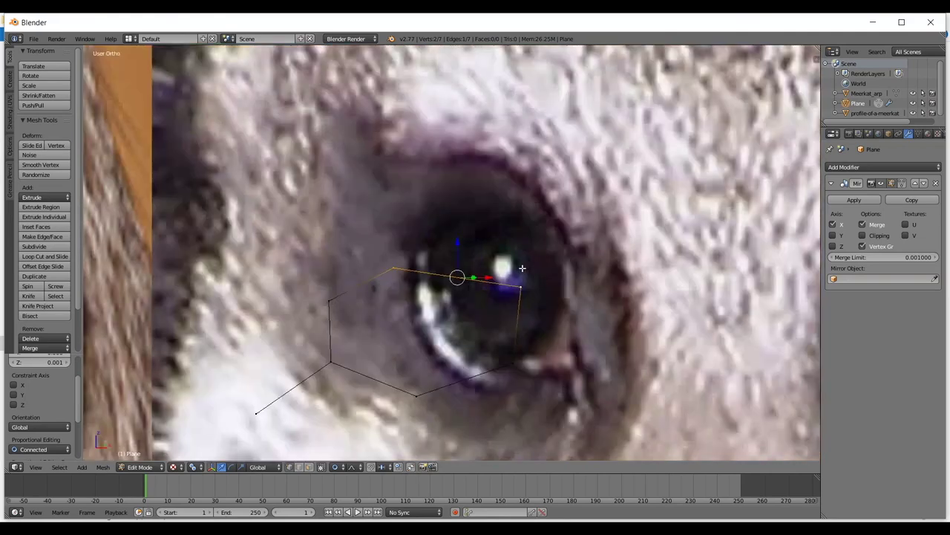
{"action": "scroll", "coordinate": [520, 268], "scroll_direction": "down", "scroll_amount": 4}
{"action": "scroll", "coordinate": [512, 272], "scroll_direction": "up", "scroll_amount": 3}
{"action": "scroll", "coordinate": [513, 273], "scroll_direction": "down", "scroll_amount": 2}
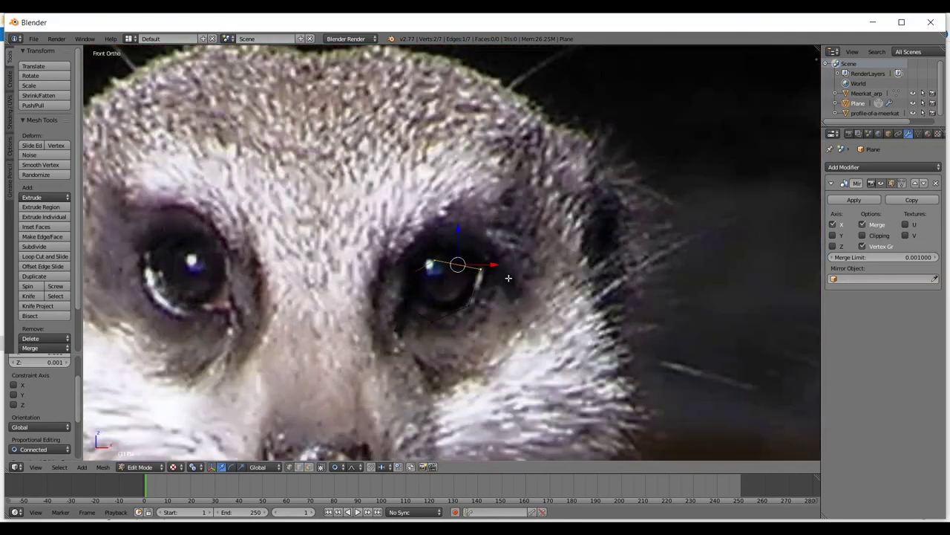
{"action": "key", "text": "e"}
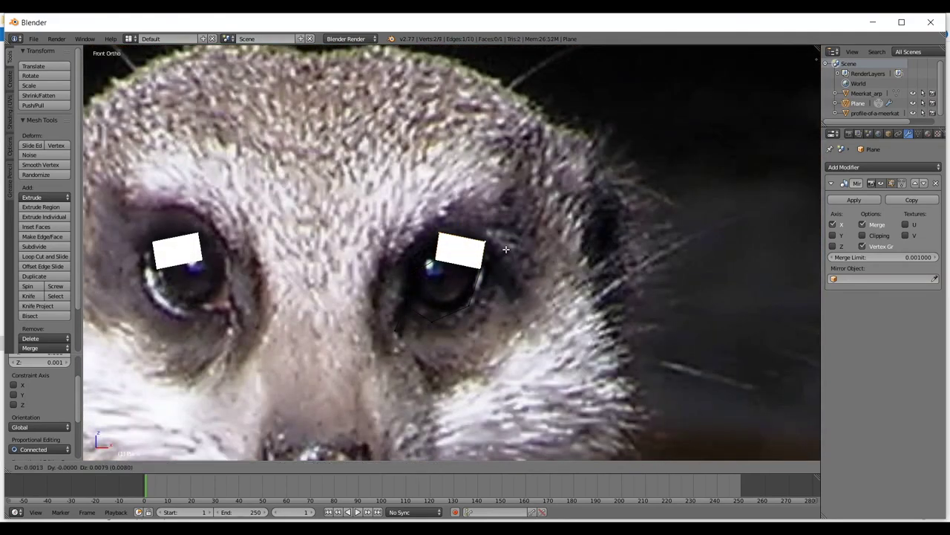
{"action": "left_click", "coordinate": [506, 247]}
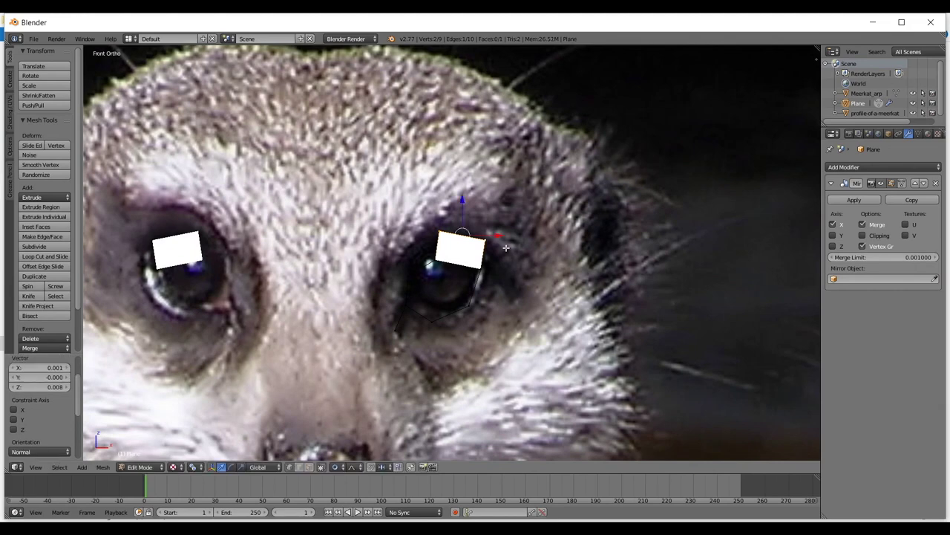
- Rotate the extruded upper edge slightly in the profile view to follow the eyelid
{"action": "key", "text": "KP_3"}
{"action": "scroll", "coordinate": [509, 261], "scroll_direction": "up", "scroll_amount": 2}
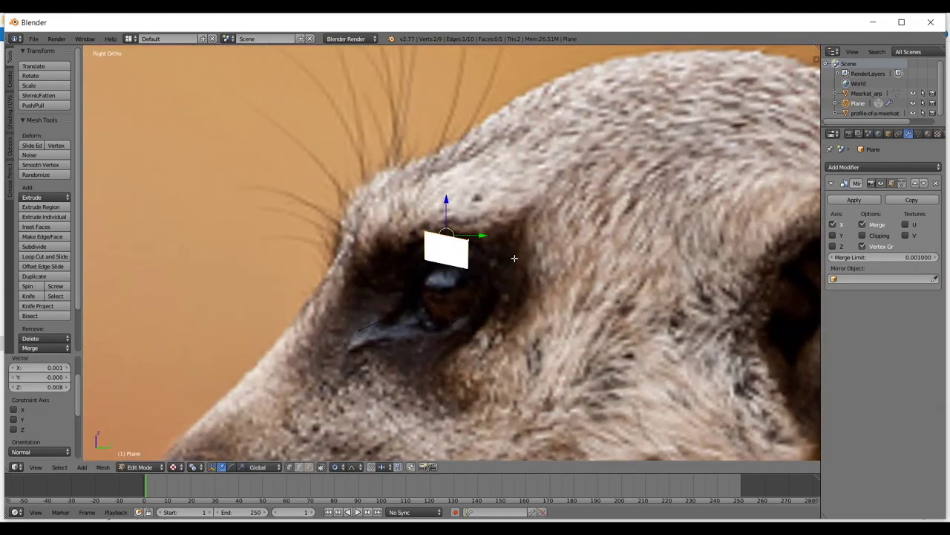
{"action": "key", "text": "g"}
{"action": "scroll", "coordinate": [510, 238], "scroll_direction": "up", "scroll_amount": 9}
{"action": "right_click", "coordinate": [515, 239]}
{"action": "key", "text": "g"}
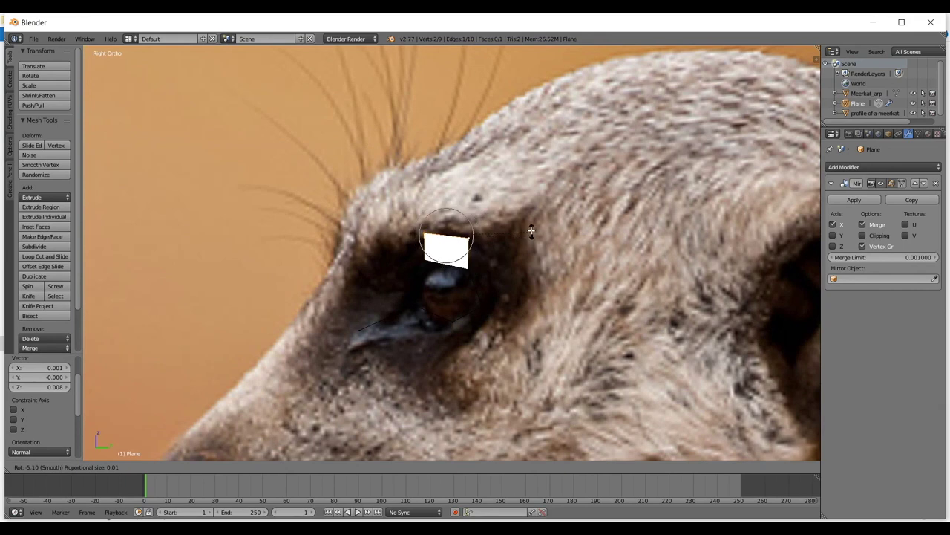
{"action": "left_click", "coordinate": [532, 222]}
- Finish mesh editing and set the eye mesh's maximum draw type to Solid
{"action": "middle_click_drag", "start_coordinate": [482, 208], "coordinate": [612, 204]}
{"action": "middle_click_drag", "start_coordinate": [585, 219], "coordinate": [476, 256]}
{"action": "scroll", "coordinate": [506, 264], "scroll_direction": "up", "scroll_amount": 5}
{"action": "scroll", "coordinate": [502, 231], "scroll_direction": "down", "scroll_amount": 2}
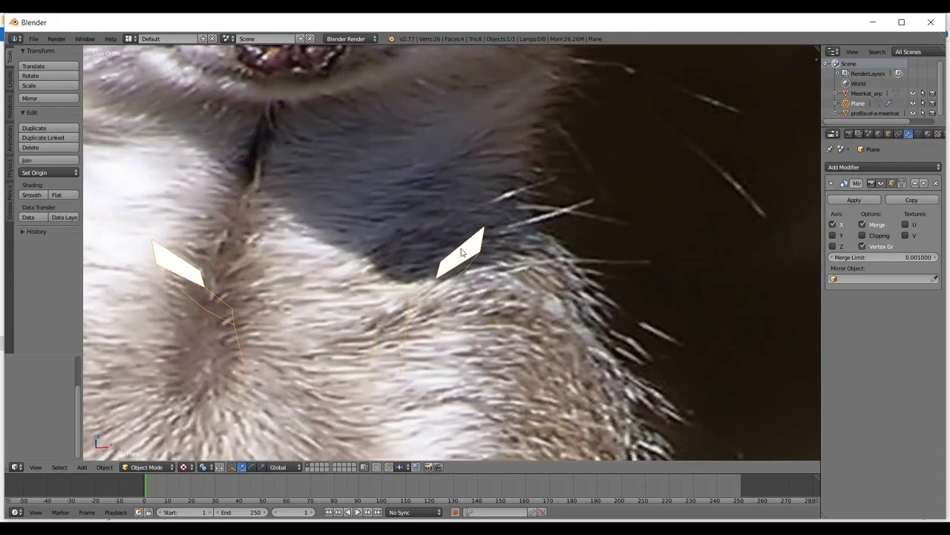
{"action": "scroll", "coordinate": [521, 256], "scroll_direction": "down", "scroll_amount": 3}
{"action": "scroll", "coordinate": [569, 245], "scroll_direction": "up", "scroll_amount": 5}
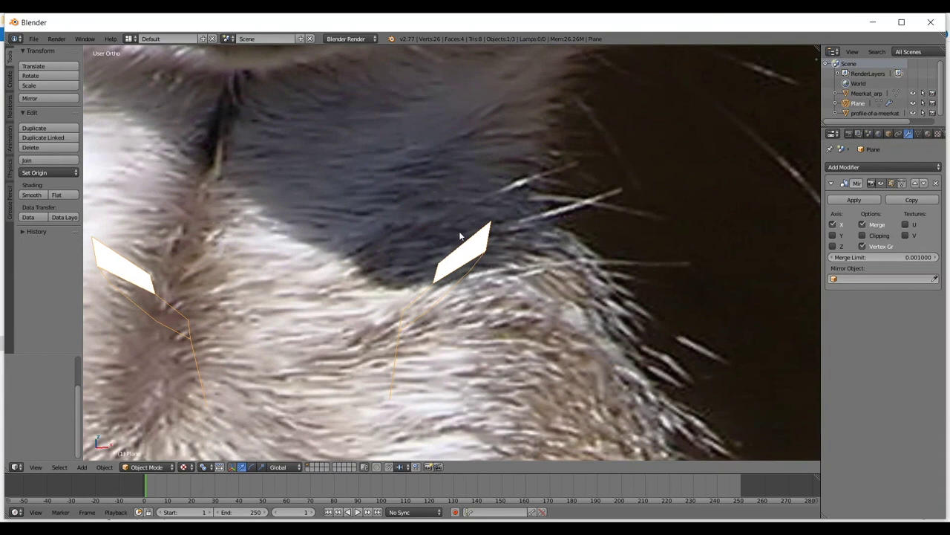
{"action": "left_click", "coordinate": [889, 134]}
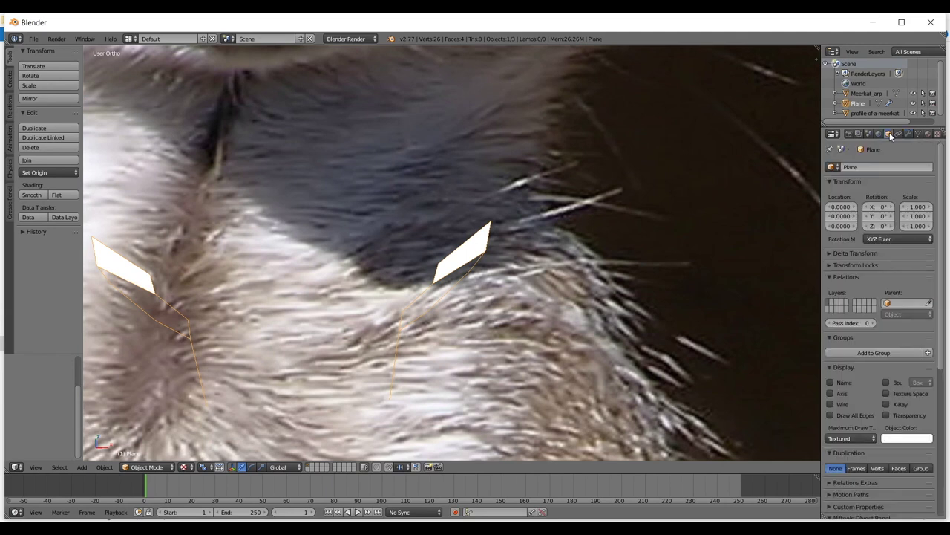
{"action": "left_click", "coordinate": [843, 439]}
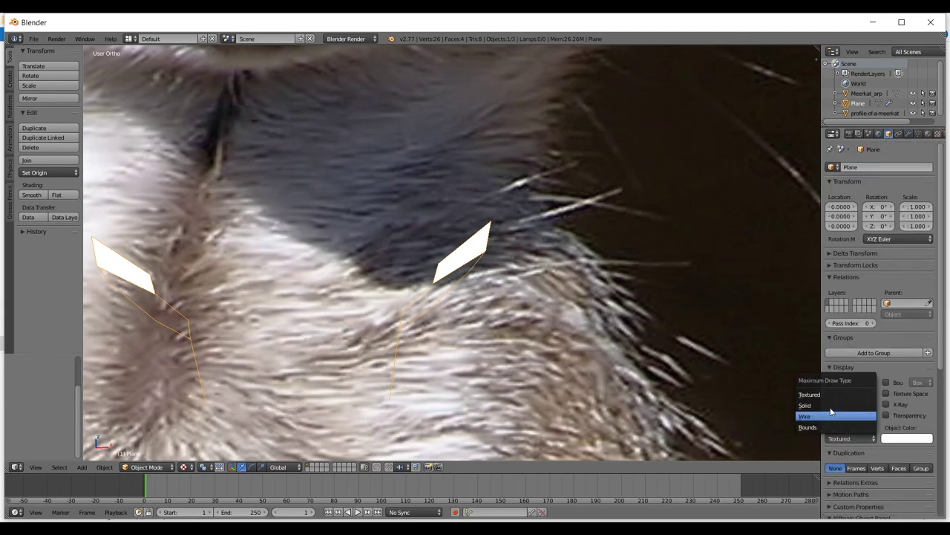
{"action": "left_click", "coordinate": [828, 404]}
- Examine the solid-shaded eyelid faces from an angle and over both eyes in the front image, with the mesh selected and deselected
{"action": "scroll", "coordinate": [490, 240], "scroll_direction": "down", "scroll_amount": 8}
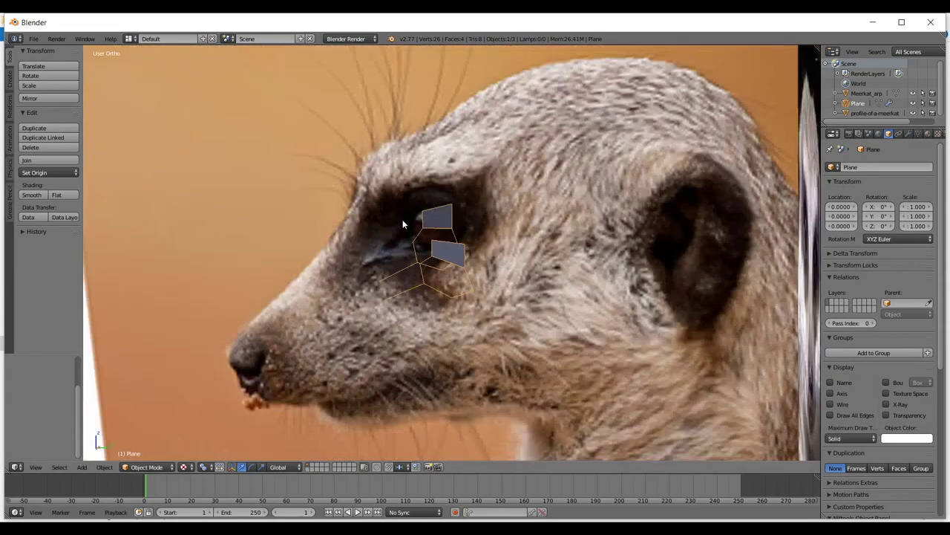
{"action": "middle_click_drag", "start_coordinate": [402, 225], "coordinate": [499, 242]}
{"action": "scroll", "coordinate": [493, 243], "scroll_direction": "up", "scroll_amount": 2}
{"action": "scroll", "coordinate": [491, 238], "scroll_direction": "down", "scroll_amount": 3}
{"action": "key", "text": "KP_1"}
{"action": "key", "text": "a"}
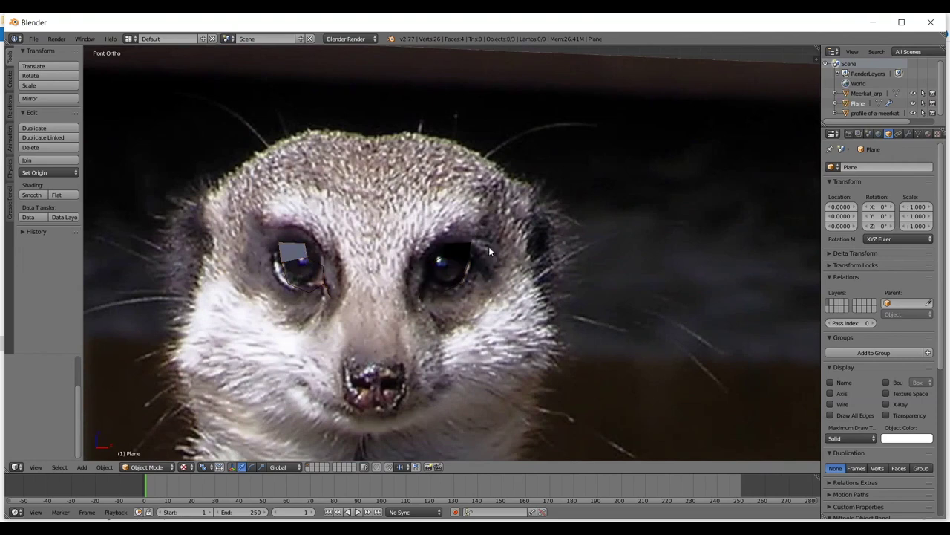
{"action": "scroll", "coordinate": [488, 256], "scroll_direction": "up", "scroll_amount": 5}
{"action": "scroll", "coordinate": [488, 271], "scroll_direction": "down", "scroll_amount": 3}
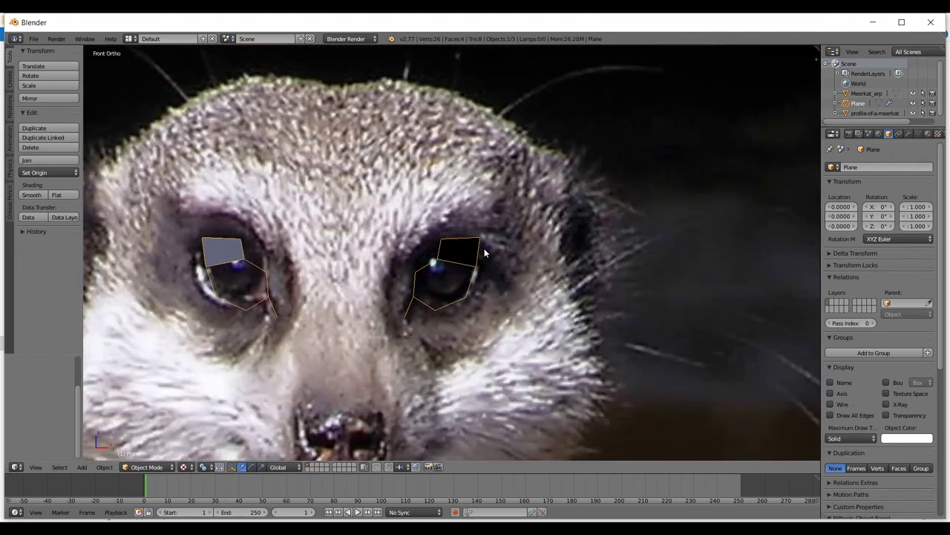
{"action": "scroll", "coordinate": [234, 248], "scroll_direction": "up", "scroll_amount": 2}
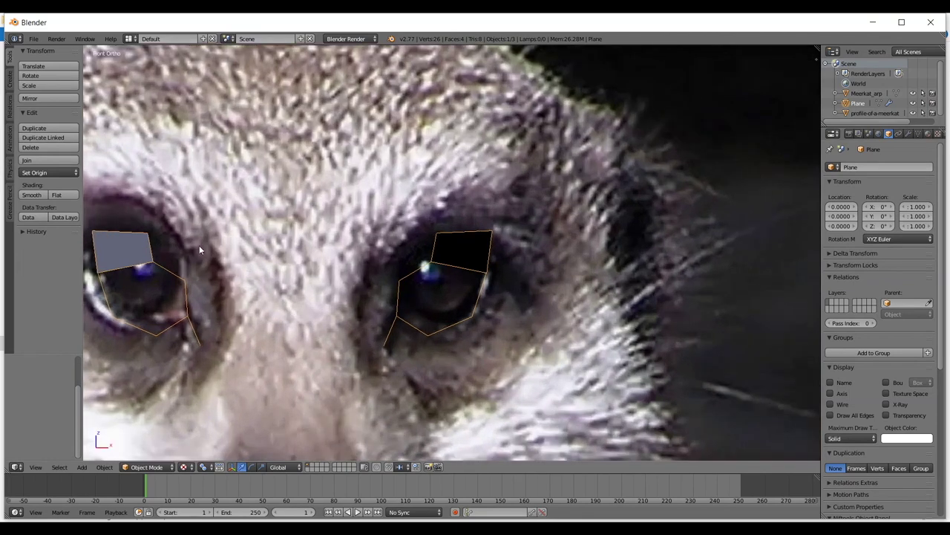
{"action": "scroll", "coordinate": [199, 246], "scroll_direction": "down", "scroll_amount": 1}
{"action": "scroll", "coordinate": [424, 223], "scroll_direction": "down", "scroll_amount": 1}
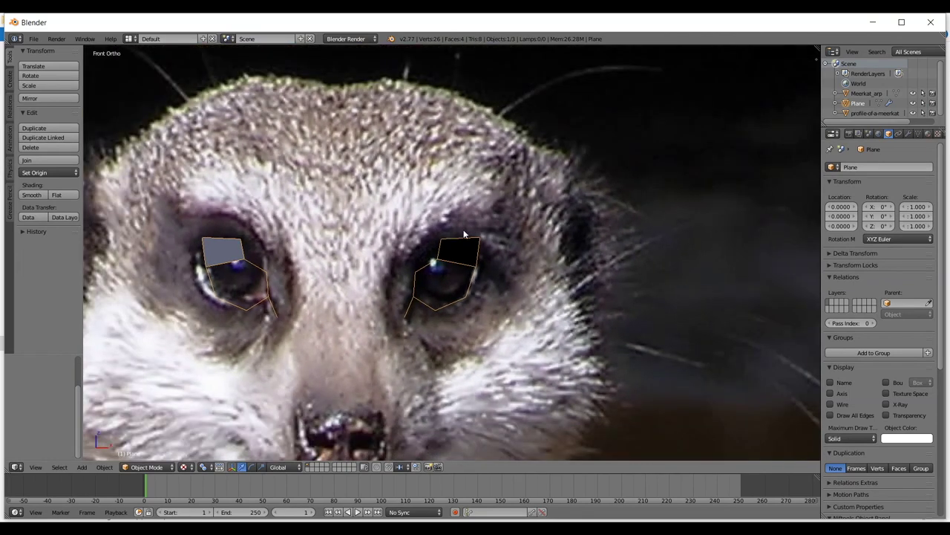
{"action": "middle_click_drag", "start_coordinate": [464, 230], "coordinate": [504, 200], "text": "shift"}
{"action": "middle_click_drag", "start_coordinate": [559, 191], "coordinate": [522, 182]}
{"action": "key", "text": "KP_1"}
{"action": "scroll", "coordinate": [527, 200], "scroll_direction": "up", "scroll_amount": 2}
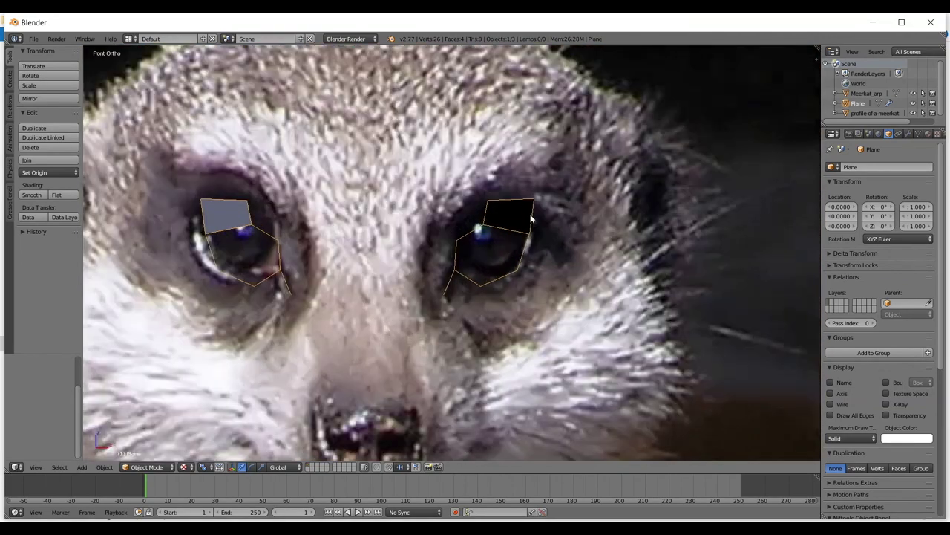
{"action": "key", "text": "a"}
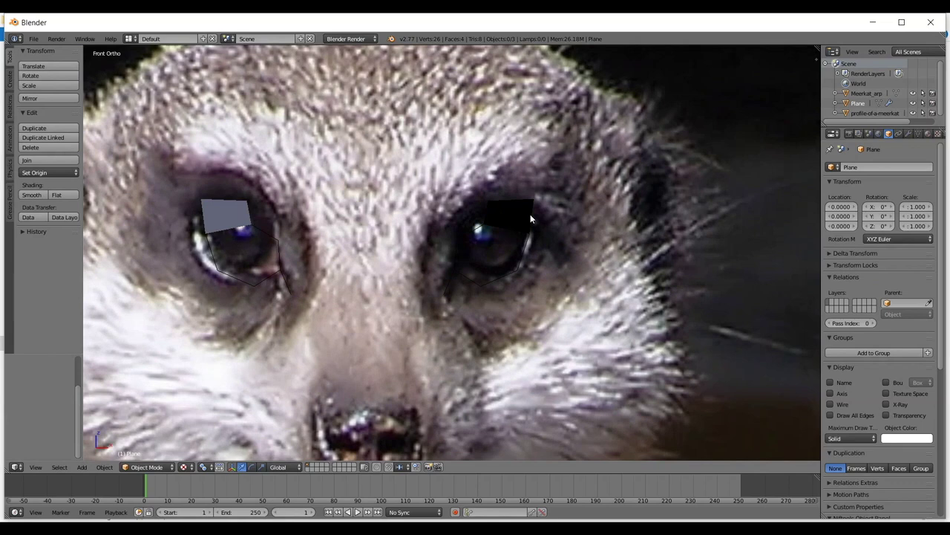
- Switch the viewport to Solid shading and enable Matcap in the viewport's shading settings
{"action": "key", "text": "n"}
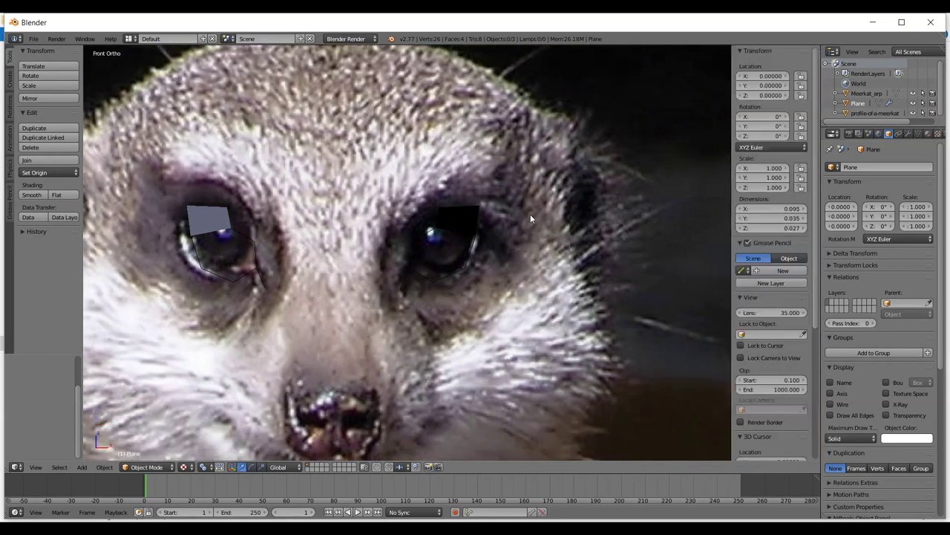
{"action": "scroll", "coordinate": [806, 338], "scroll_direction": "down", "scroll_amount": 1}
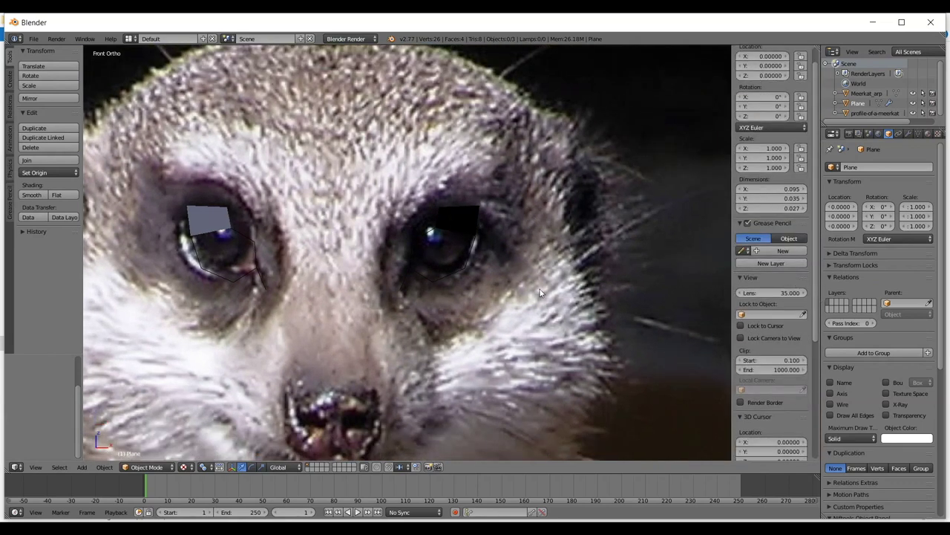
{"action": "key", "text": "t"}
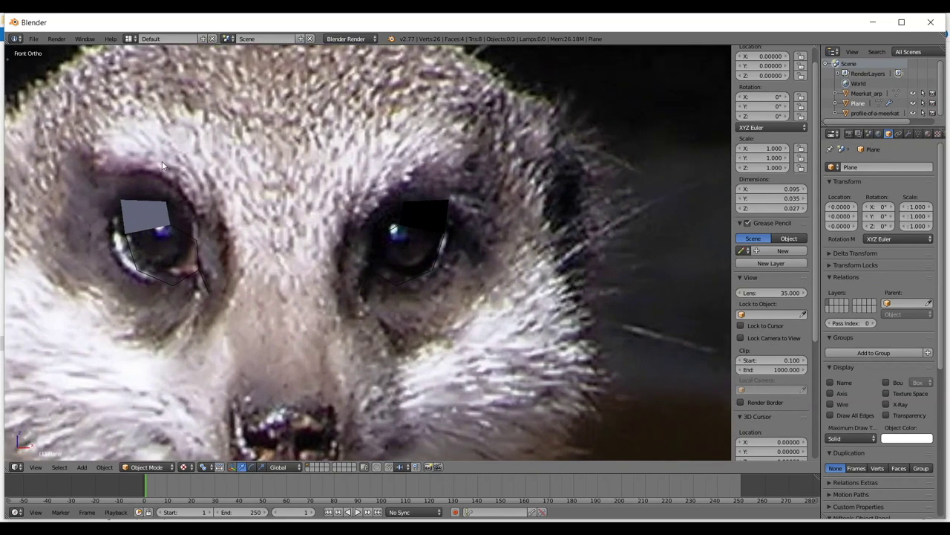
{"action": "key", "text": "t"}
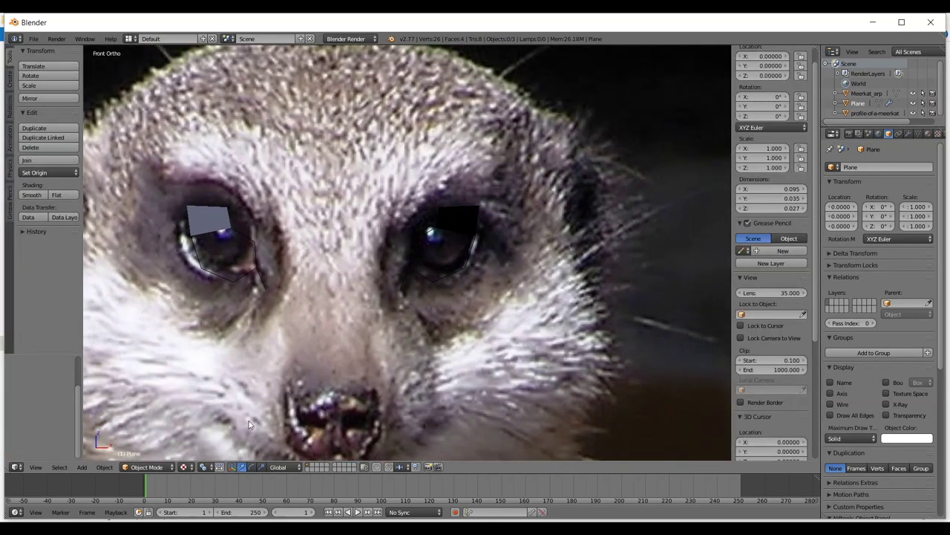
{"action": "scroll", "coordinate": [787, 392], "scroll_direction": "down", "scroll_amount": 6}
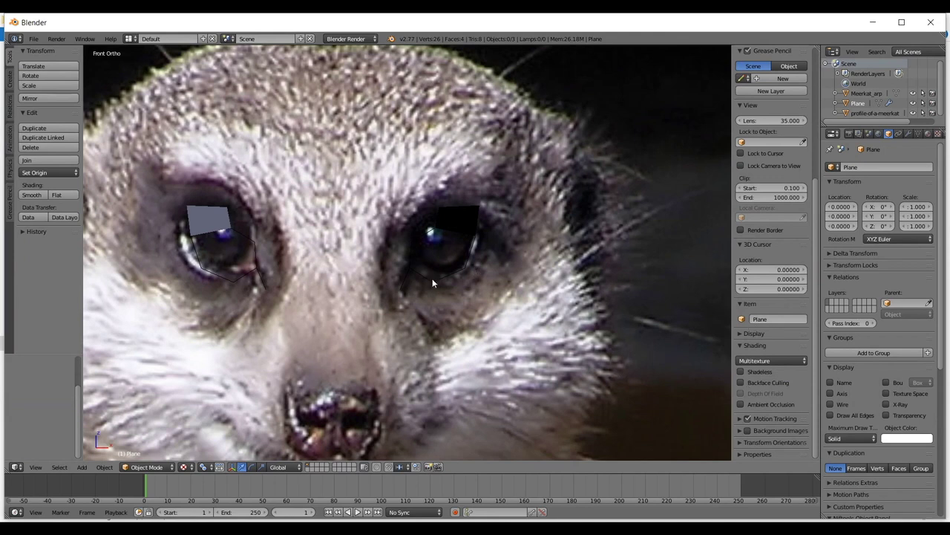
{"action": "left_click", "coordinate": [189, 470]}
{"action": "left_click", "coordinate": [198, 435]}
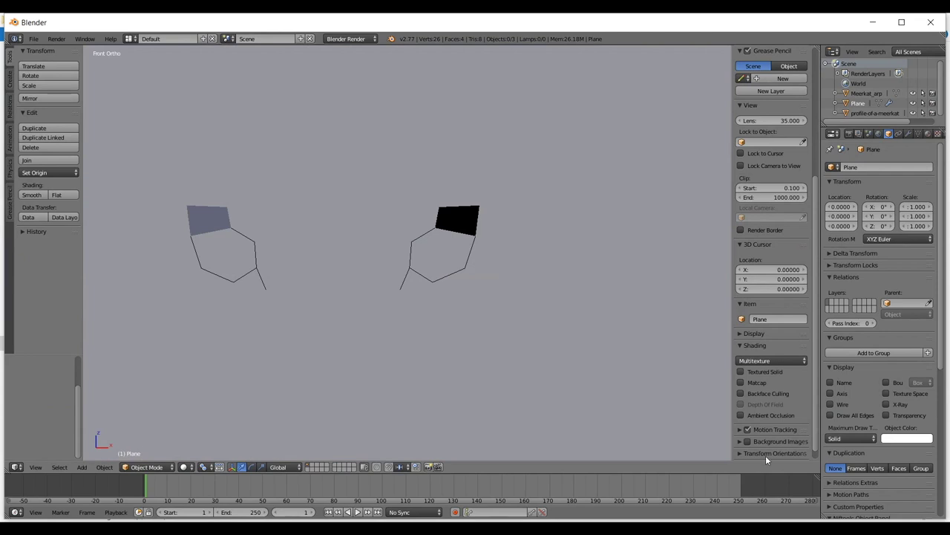
{"action": "left_click", "coordinate": [741, 382]}
- Choose the beige clay matcap and return the viewport to Texture shading over the reference images
{"action": "scroll", "coordinate": [488, 259], "scroll_direction": "down", "scroll_amount": 8}
{"action": "middle_click_drag", "start_coordinate": [487, 259], "coordinate": [448, 307]}
{"action": "key", "text": "KP_1"}
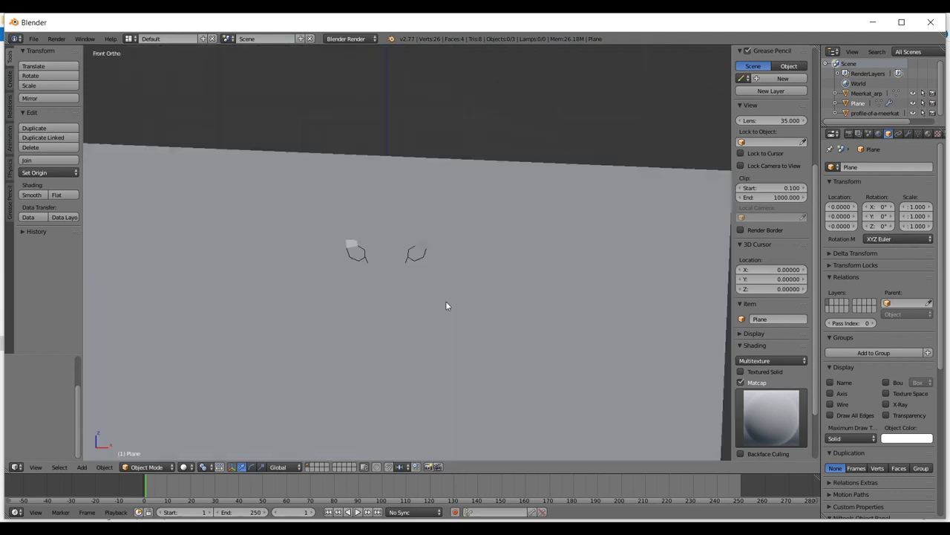
{"action": "scroll", "coordinate": [482, 320], "scroll_direction": "up", "scroll_amount": 7}
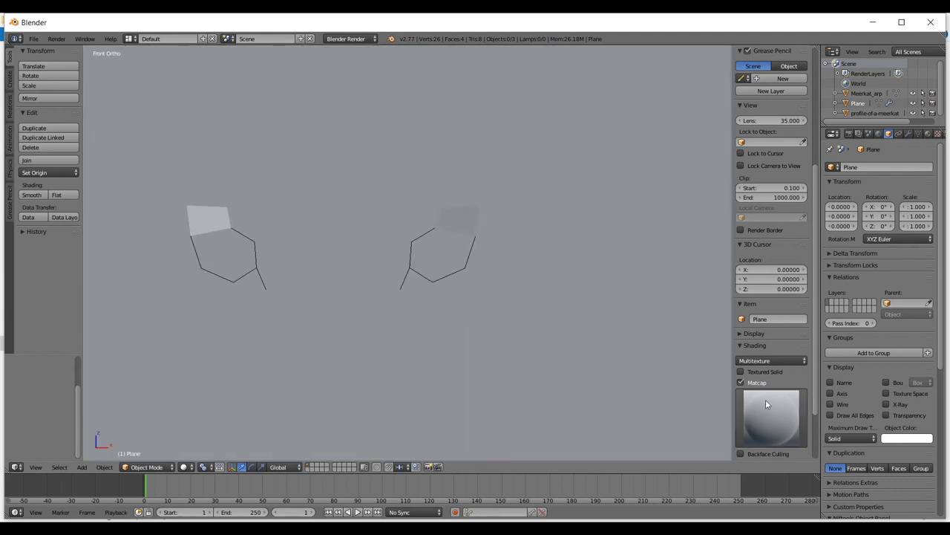
{"action": "left_click", "coordinate": [766, 403]}
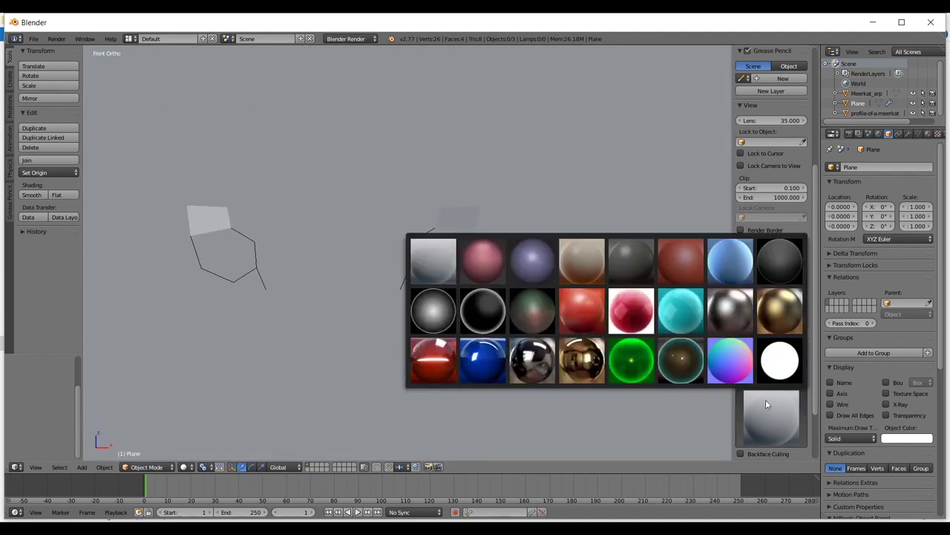
{"action": "left_click", "coordinate": [577, 256]}
{"action": "mouse_move", "coordinate": [575, 257]}
{"action": "middle_mouse_down"}
{"action": "mouse_move", "coordinate": [562, 222]}
{"action": "mouse_move", "coordinate": [471, 238]}
{"action": "mouse_move", "coordinate": [485, 286]}
{"action": "mouse_move", "coordinate": [543, 233]}
{"action": "mouse_move", "coordinate": [247, 430]}
{"action": "middle_mouse_up"}
{"action": "left_click", "coordinate": [184, 467]}
{"action": "left_click", "coordinate": [191, 421]}
- Select the eye mesh, face it from the front and hide both viewport side regions
{"action": "middle_click_drag", "start_coordinate": [191, 421], "coordinate": [442, 340]}
{"action": "right_click", "coordinate": [428, 256]}
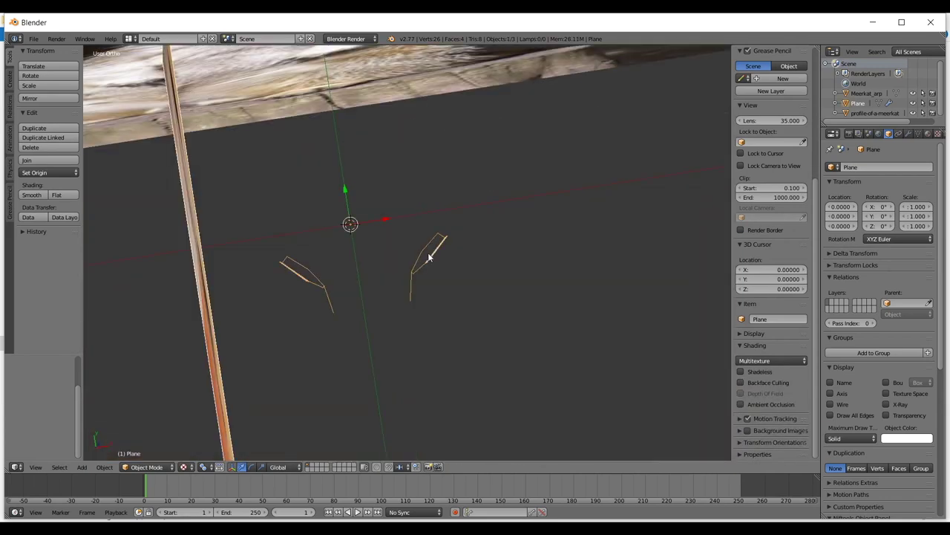
{"action": "key", "text": "KP_1"}
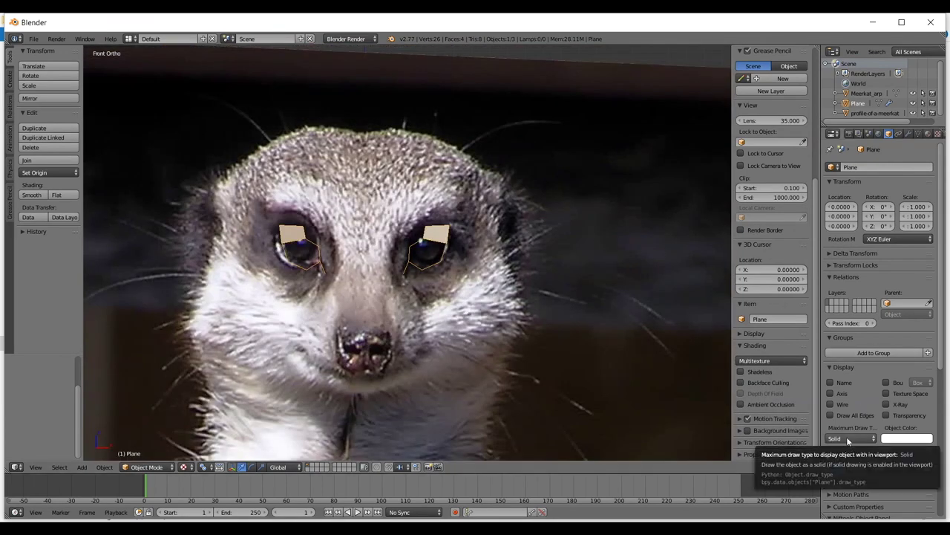
{"action": "scroll", "coordinate": [460, 201], "scroll_direction": "up", "scroll_amount": 5}
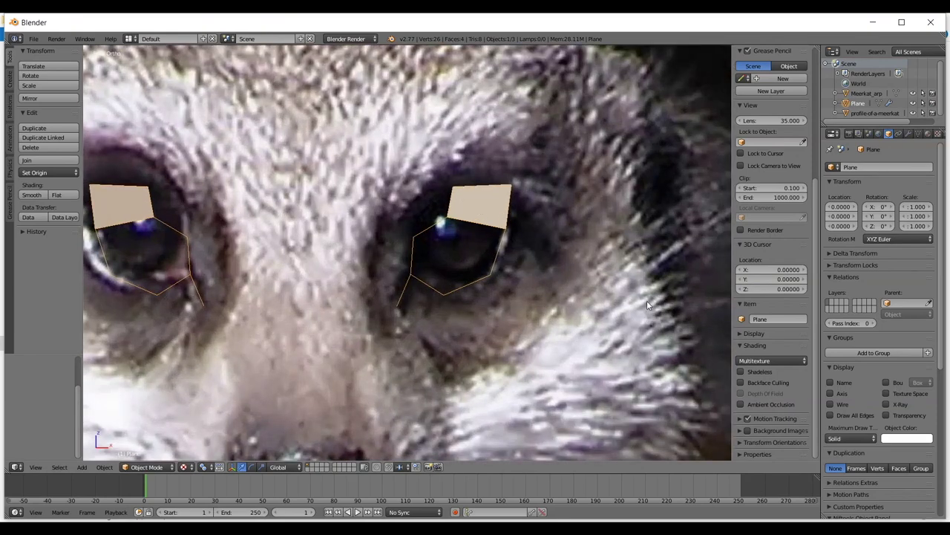
{"action": "key", "text": "n"}
{"action": "key", "text": "t"}
{"action": "scroll", "coordinate": [590, 263], "scroll_direction": "down", "scroll_amount": 2}
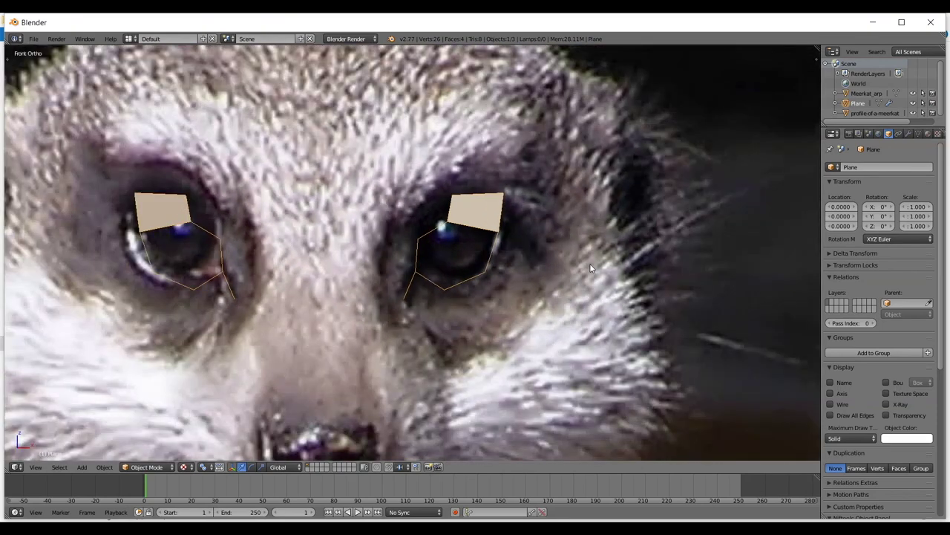
- Start editing the eye mesh and view it from above with the eyelid's upper edge selected
{"action": "middle_click_drag", "start_coordinate": [577, 268], "coordinate": [537, 322]}
{"action": "key", "text": "Tab"}
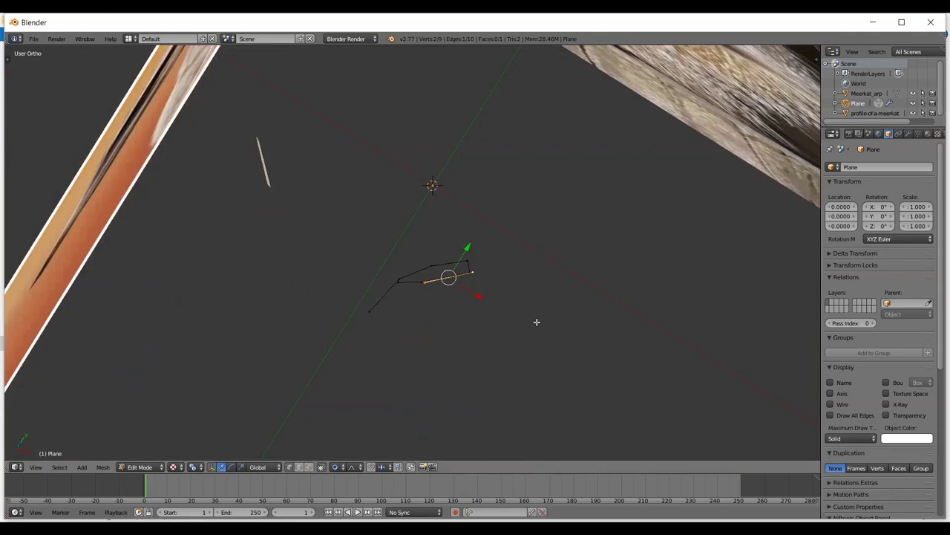
{"action": "key", "text": "KP_7"}
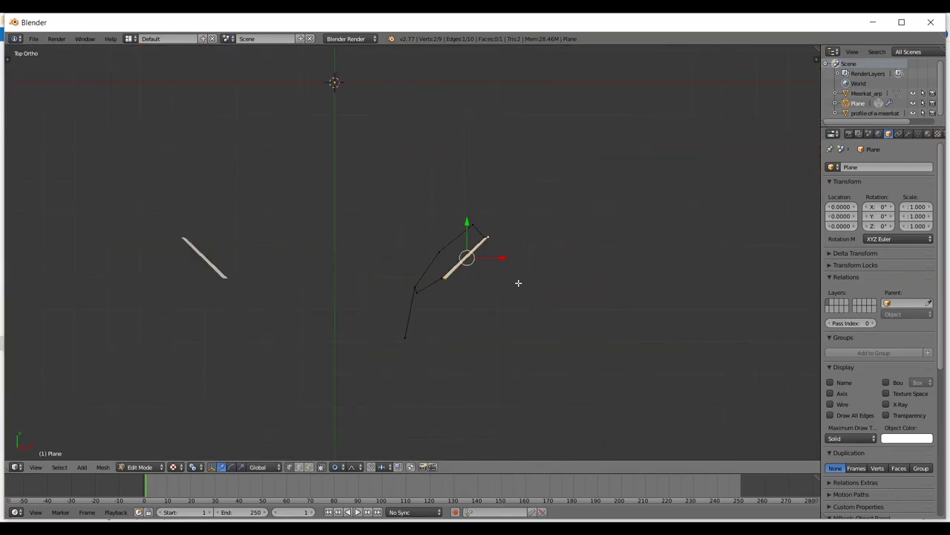
{"action": "key", "text": "g"}
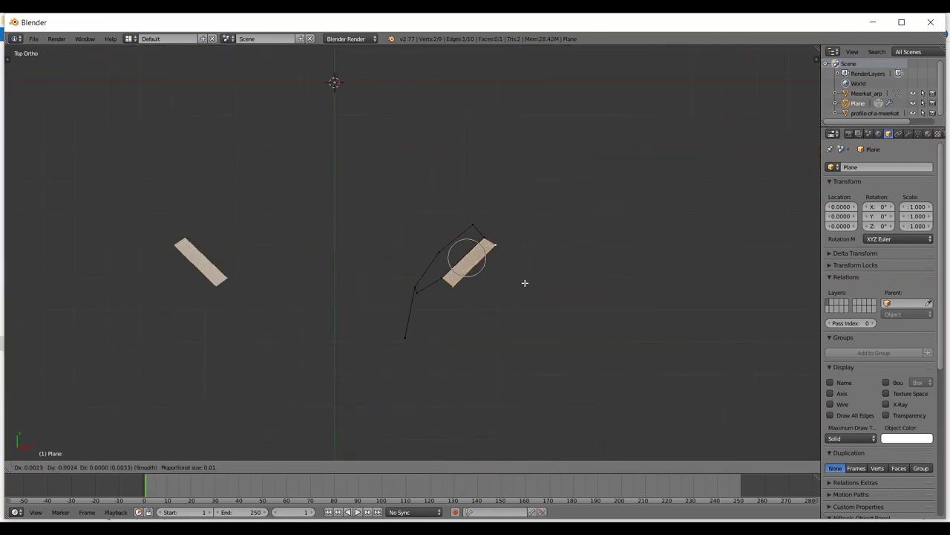
{"action": "key", "text": "Escape"}
{"action": "key", "text": "g"}
{"action": "key", "text": "Escape"}
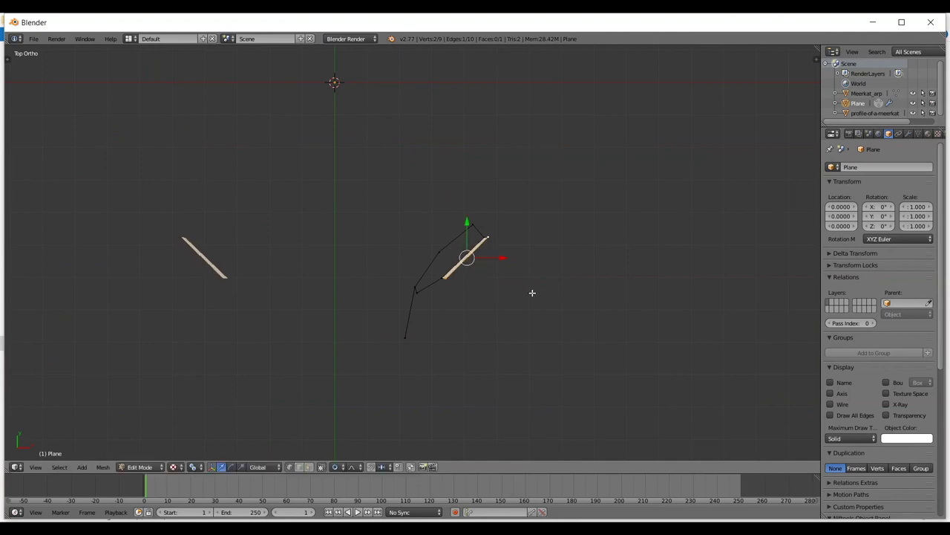
- Offset the eyelid's upper edge outward with Shrink/Fatten in the top view and adjust its position in the profile image
{"action": "key", "text": "alt+s"}
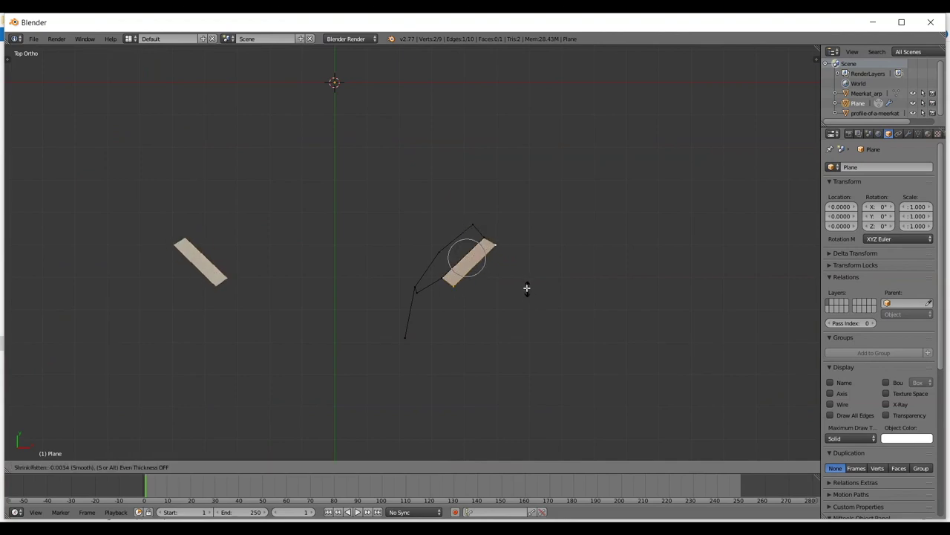
{"action": "left_click", "coordinate": [525, 286]}
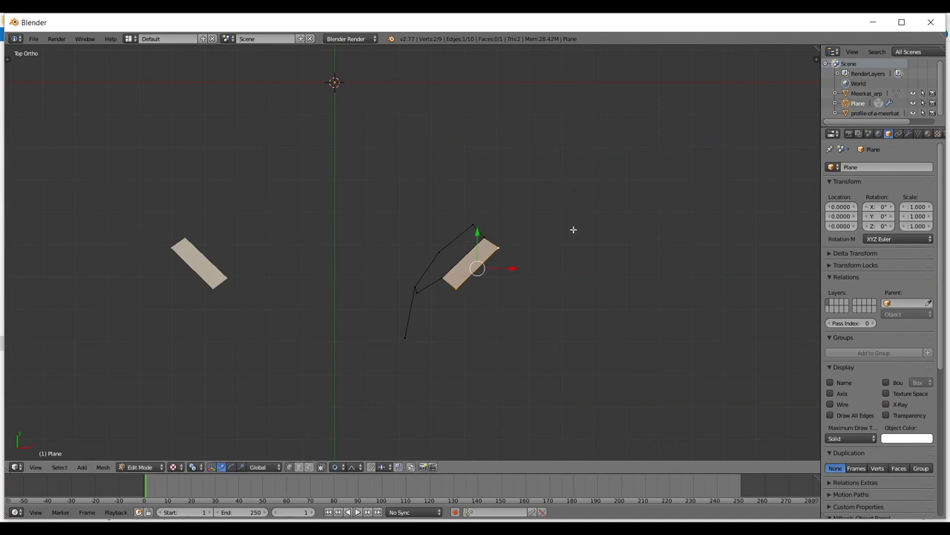
{"action": "middle_click_drag", "start_coordinate": [572, 283], "coordinate": [534, 179]}
{"action": "key", "text": "KP_3"}
{"action": "key", "text": "g"}
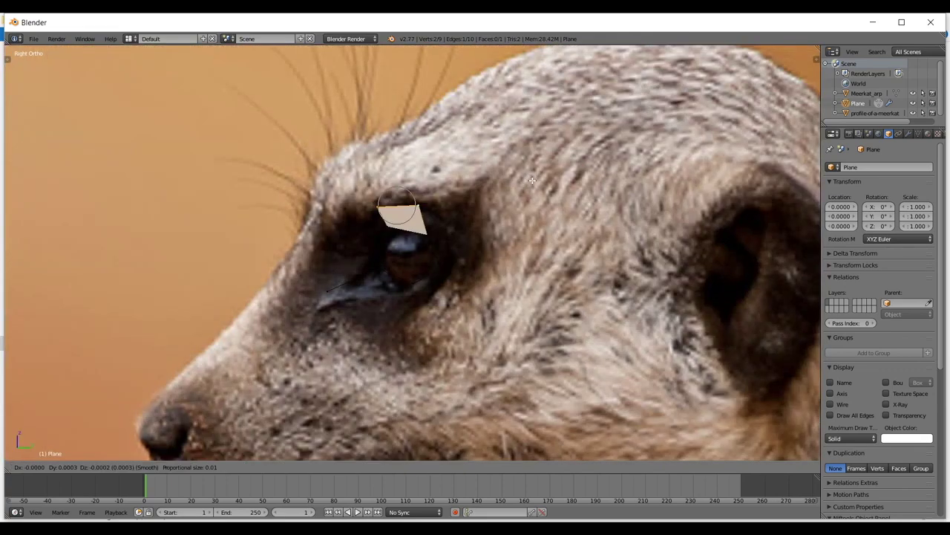
{"action": "left_click", "coordinate": [533, 183]}
- Extrude the eye outline's upper outer vertex backward in the profile image and offset the new vertex with Shrink/Fatten from above
{"action": "scroll", "coordinate": [471, 236], "scroll_direction": "up", "scroll_amount": 2}
{"action": "right_click", "coordinate": [441, 230]}
{"action": "right_click", "coordinate": [461, 283]}
{"action": "right_click", "coordinate": [441, 230]}
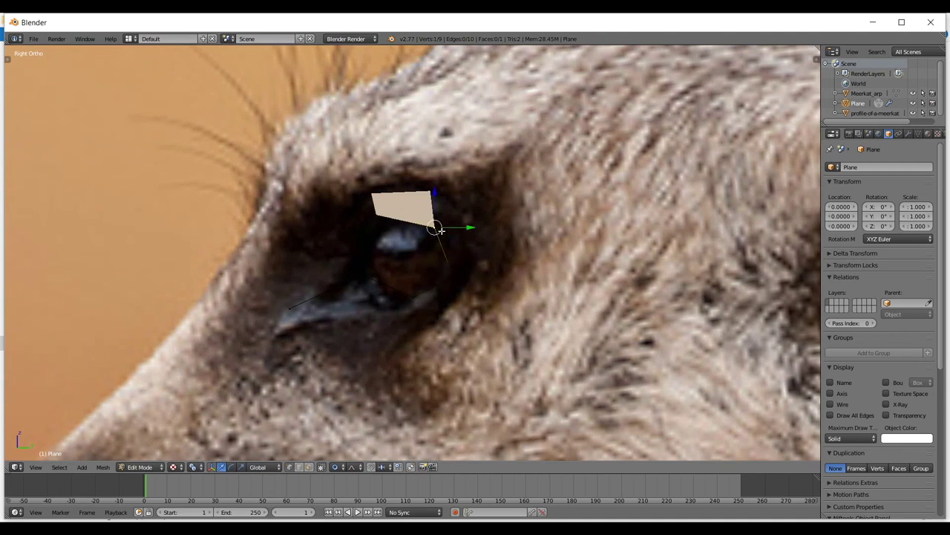
{"action": "key", "text": "e"}
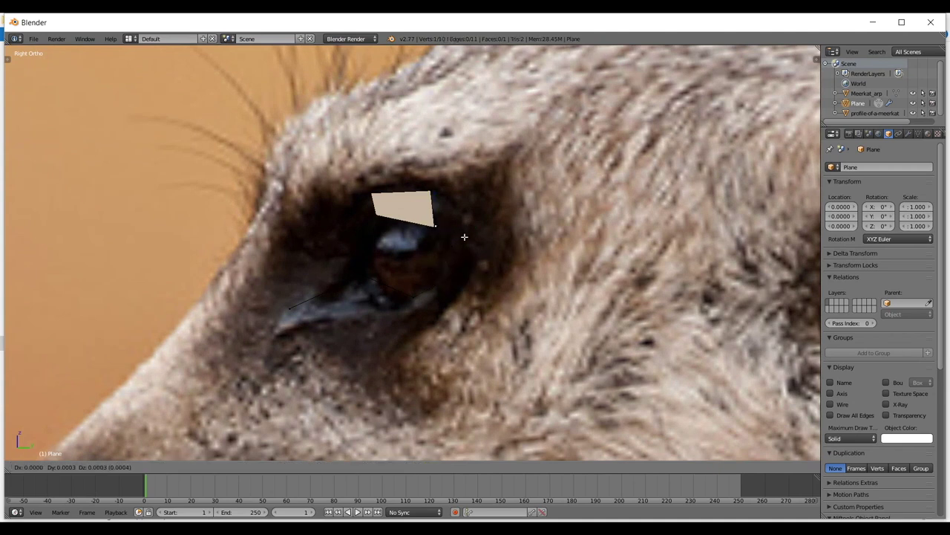
{"action": "left_click", "coordinate": [492, 213]}
{"action": "key", "text": "KP_7"}
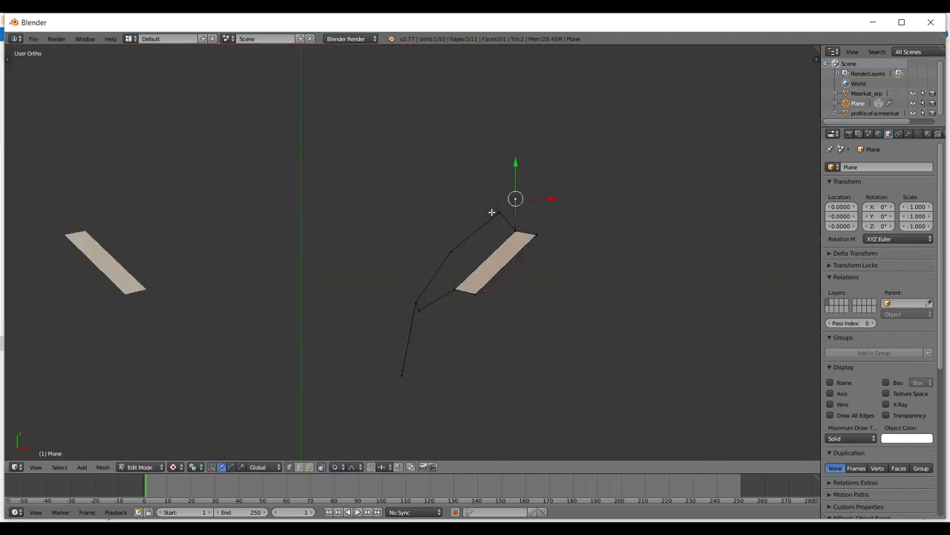
{"action": "key", "text": "g"}
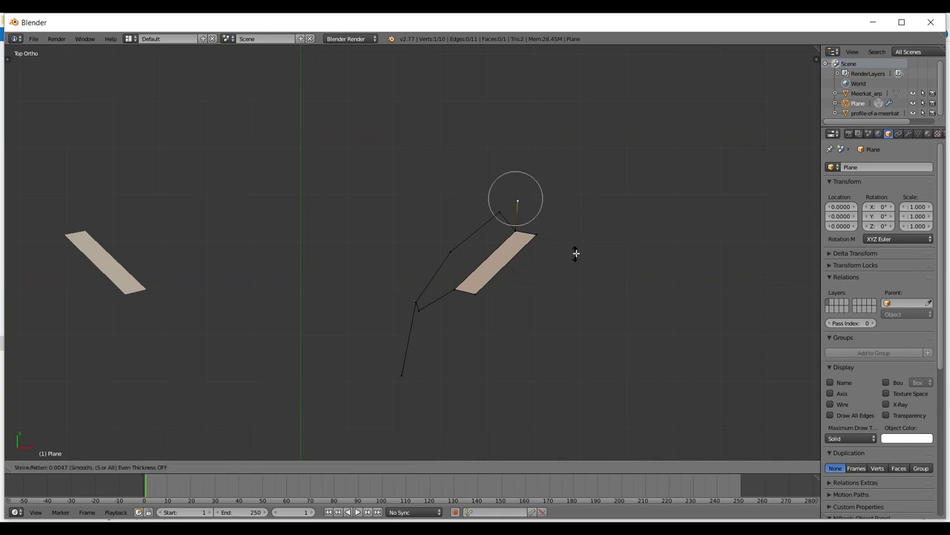
{"action": "left_click", "coordinate": [670, 334]}
- Fill a triangular face between the new vertex and the outer edge of the eyelid face
{"action": "scroll", "coordinate": [572, 254], "scroll_direction": "up", "scroll_amount": 3}
{"action": "right_click", "coordinate": [632, 222], "text": "shift"}
{"action": "right_click", "coordinate": [596, 216], "text": "shift"}
{"action": "key", "text": "f"}
{"action": "key", "text": "a"}
- Move the triangle's free corner down in the profile image to sit just behind the eyelid face
{"action": "scroll", "coordinate": [643, 213], "scroll_direction": "down", "scroll_amount": 3}
{"action": "middle_click_drag", "start_coordinate": [643, 214], "coordinate": [496, 298]}
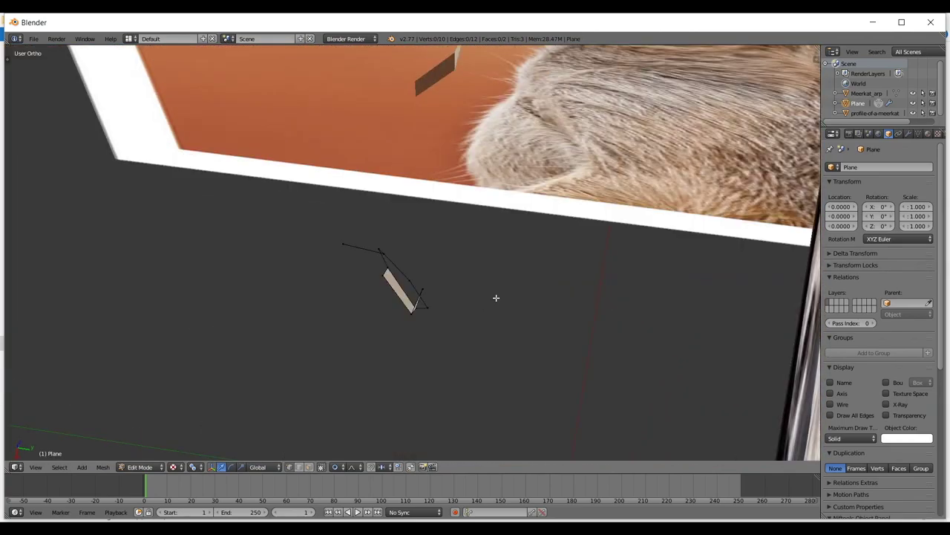
{"action": "key", "text": "KP_3"}
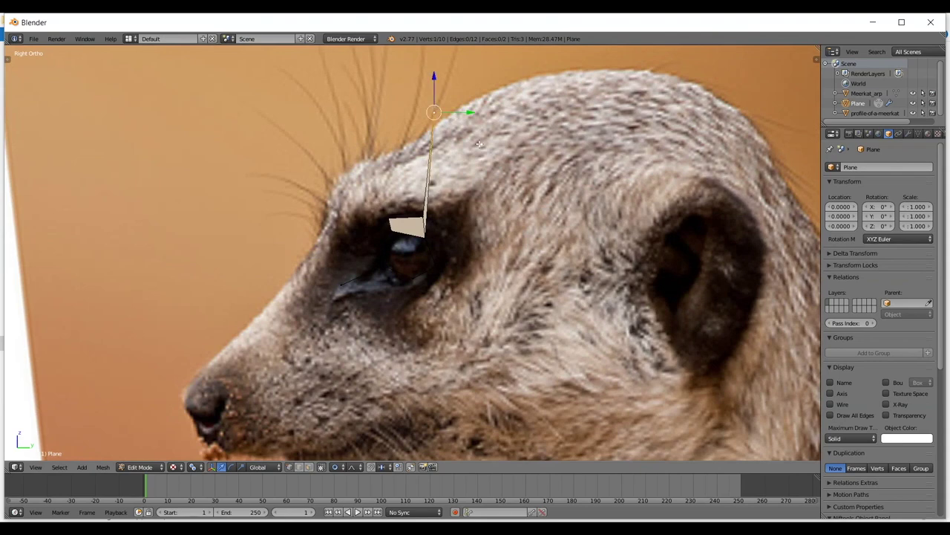
{"action": "scroll", "coordinate": [463, 112], "scroll_direction": "up", "scroll_amount": 3}
{"action": "key", "text": "g"}
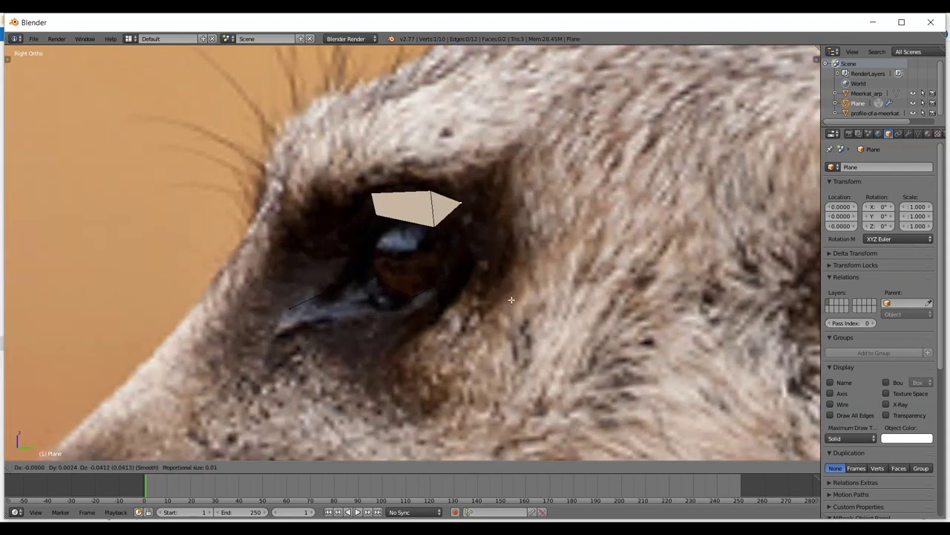
{"action": "left_click", "coordinate": [497, 198]}
{"action": "scroll", "coordinate": [496, 197], "scroll_direction": "down", "scroll_amount": 2}
{"action": "scroll", "coordinate": [475, 218], "scroll_direction": "down", "scroll_amount": 3}
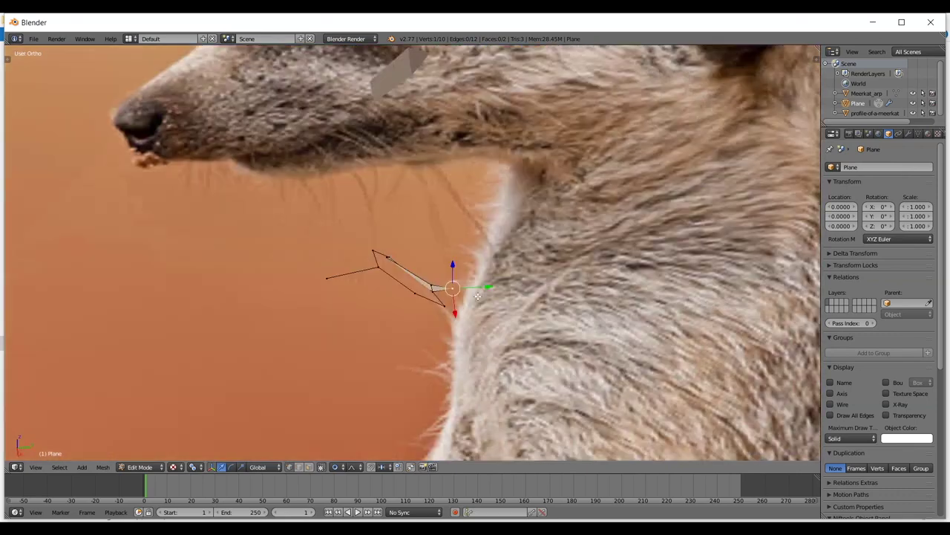
{"action": "middle_click_drag", "start_coordinate": [475, 217], "coordinate": [487, 344]}
{"action": "key", "text": "KP_7"}
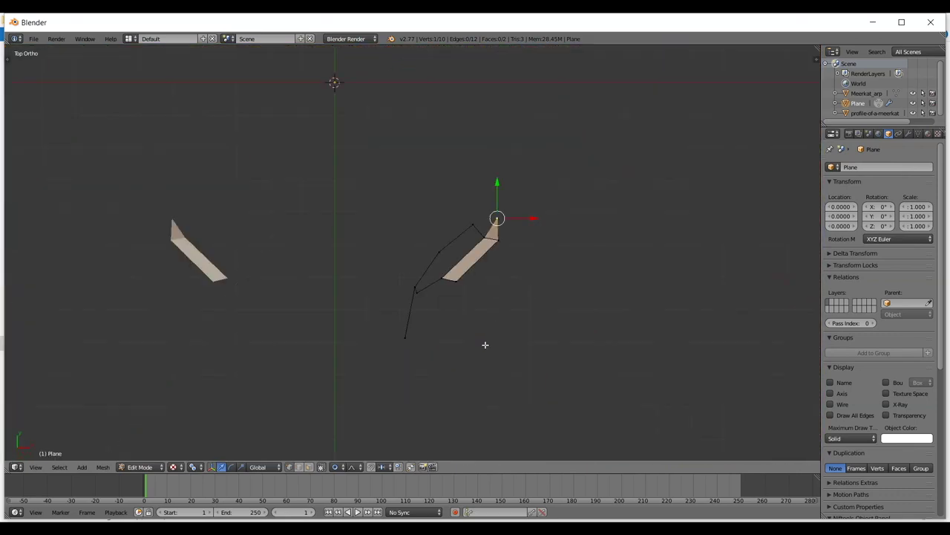
{"action": "key", "text": "g"}
{"action": "right_click", "coordinate": [546, 272]}
- Extrude the eye outline's lower outer vertex backward in the profile image
{"action": "key", "text": "KP_3"}
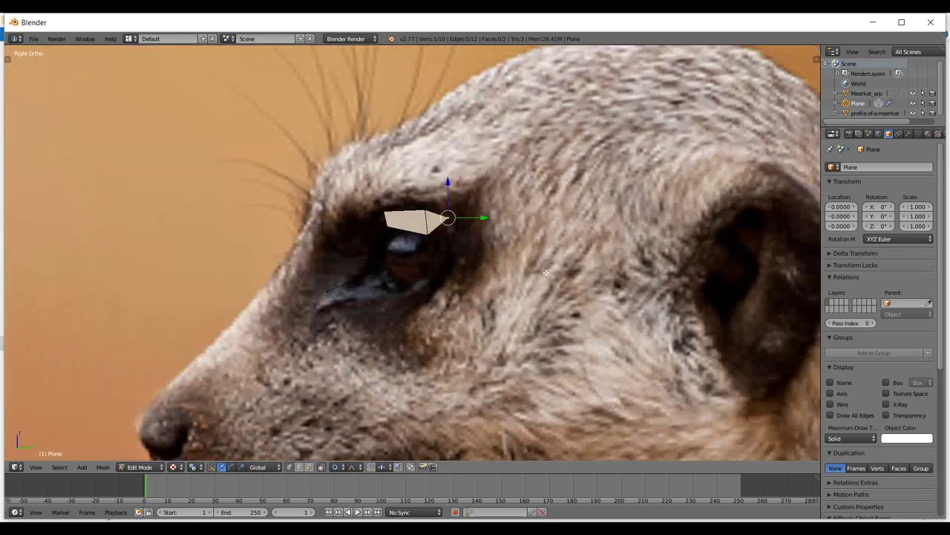
{"action": "scroll", "coordinate": [450, 271], "scroll_direction": "up", "scroll_amount": 3}
{"action": "left_click", "coordinate": [472, 290], "text": "shift"}
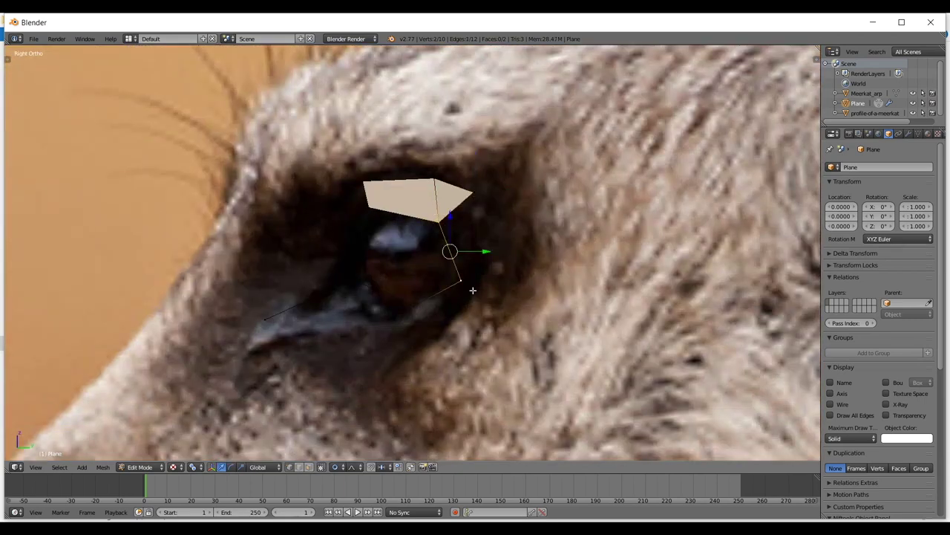
{"action": "left_click", "coordinate": [461, 276]}
{"action": "key", "text": "e"}
{"action": "left_click", "coordinate": [517, 283]}
- Fill a four-sided face between the new vertex, the triangle's corner and the outline's outer edge, and clear the selection
{"action": "left_click", "coordinate": [477, 194], "text": "shift"}
{"action": "left_click", "coordinate": [443, 220], "text": "shift"}
{"action": "left_click", "coordinate": [461, 279], "text": "shift"}
{"action": "key", "text": "f"}
{"action": "key", "text": "a"}
- Reposition the new face's lower outer vertex in the profile image and from an angled view
{"action": "left_click", "coordinate": [503, 281]}
{"action": "key", "text": "g"}
{"action": "left_click", "coordinate": [495, 278]}
{"action": "scroll", "coordinate": [493, 240], "scroll_direction": "down", "scroll_amount": 3}
{"action": "middle_click_drag", "start_coordinate": [490, 240], "coordinate": [574, 217]}
{"action": "key", "text": "g"}
{"action": "left_click", "coordinate": [438, 297]}
- Move the eyelid's upper inner corner toward the nose and slightly up in the front image
{"action": "key", "text": "KP_1"}
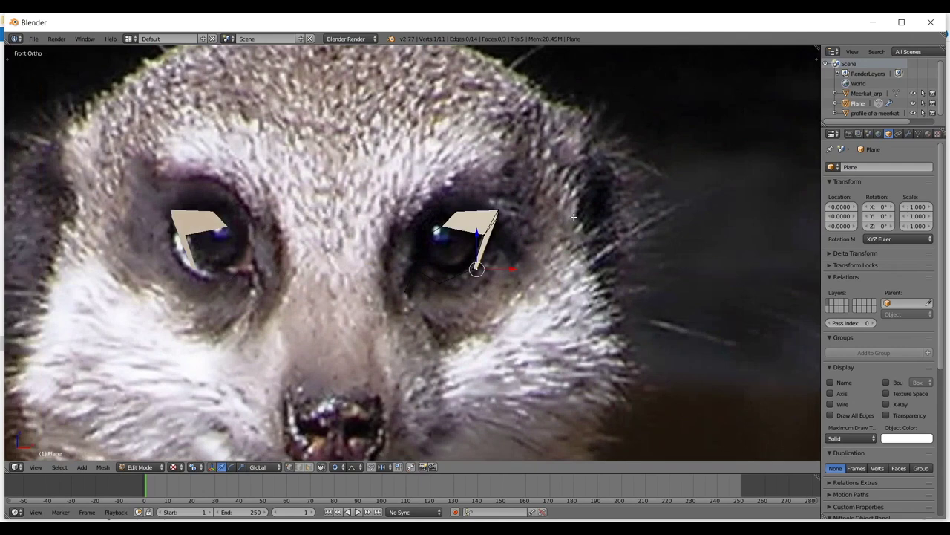
{"action": "scroll", "coordinate": [574, 217], "scroll_direction": "up", "scroll_amount": 2}
{"action": "right_click", "coordinate": [478, 191]}
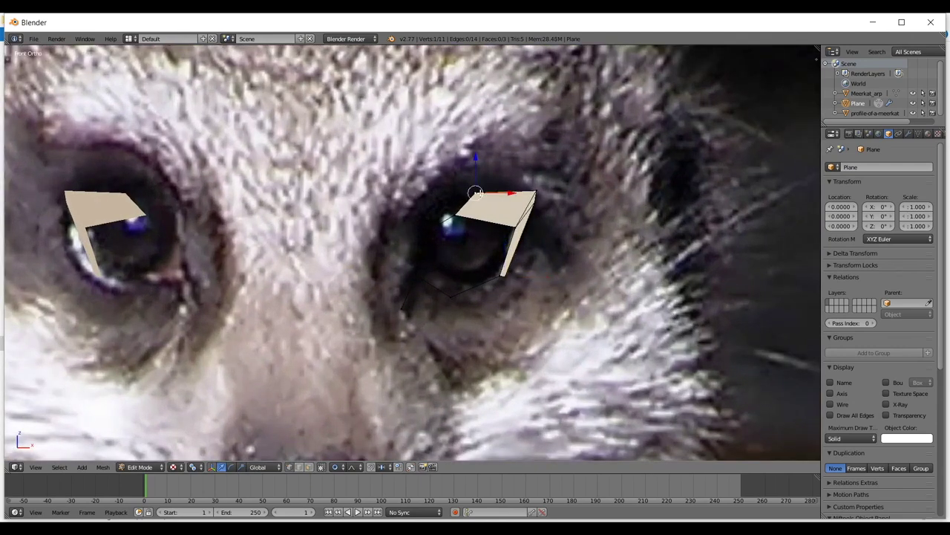
{"action": "key", "text": "g"}
{"action": "left_click", "coordinate": [515, 186]}
- Separate the eyelid's two upper outer vertices in the front image, one toward the eye and the other outward
{"action": "right_click", "coordinate": [536, 189]}
{"action": "key", "text": "g"}
{"action": "left_click", "coordinate": [530, 189]}
{"action": "right_click", "coordinate": [536, 199]}
{"action": "key", "text": "g"}
{"action": "left_click", "coordinate": [546, 196]}
- Move the lower outer eyelid vertex outward beside the eye in the front image to widen the side face
{"action": "right_click", "coordinate": [518, 274]}
{"action": "key", "text": "g"}
{"action": "left_click", "coordinate": [566, 267]}
- Fine-tune the two upper outer eyelid vertices in the front image to round the lid's outer corner
{"action": "right_click", "coordinate": [546, 200]}
{"action": "key", "text": "g"}
{"action": "left_click", "coordinate": [546, 203]}
{"action": "right_click", "coordinate": [531, 191]}
{"action": "key", "text": "g"}
{"action": "left_click", "coordinate": [525, 188]}
- Move the lower outer eyelid vertex down and slightly toward the eye in the front image
{"action": "right_click", "coordinate": [545, 204]}
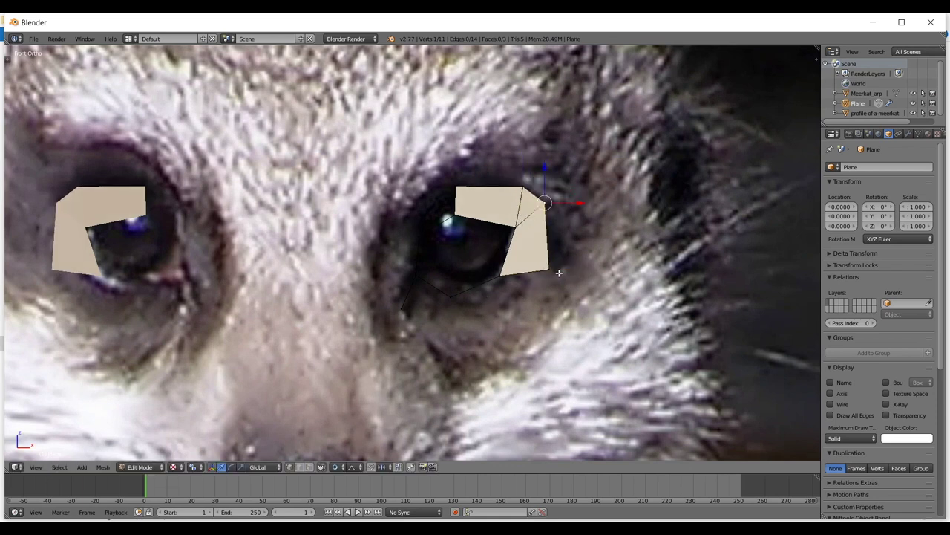
{"action": "right_click", "coordinate": [559, 272]}
{"action": "key", "text": "g"}
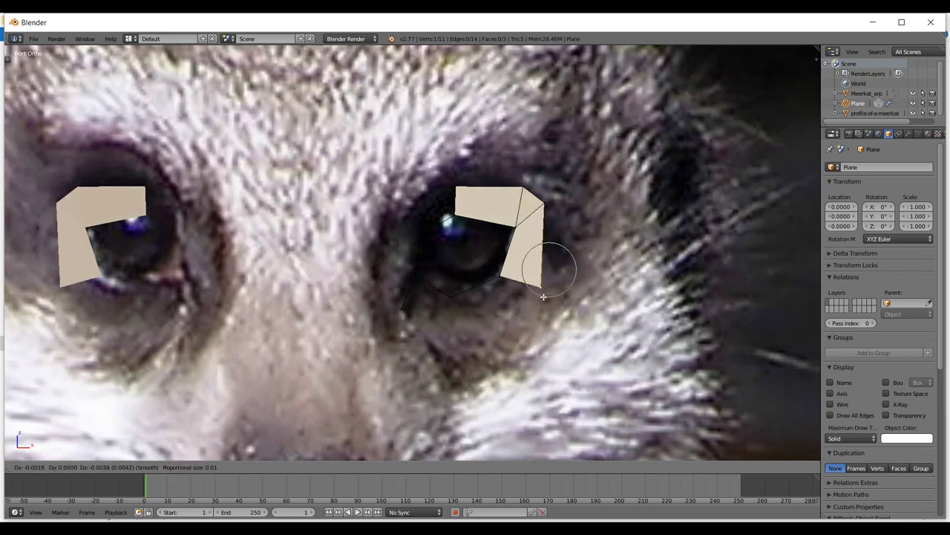
{"action": "left_click", "coordinate": [545, 289]}
{"action": "scroll", "coordinate": [584, 184], "scroll_direction": "down", "scroll_amount": 2}
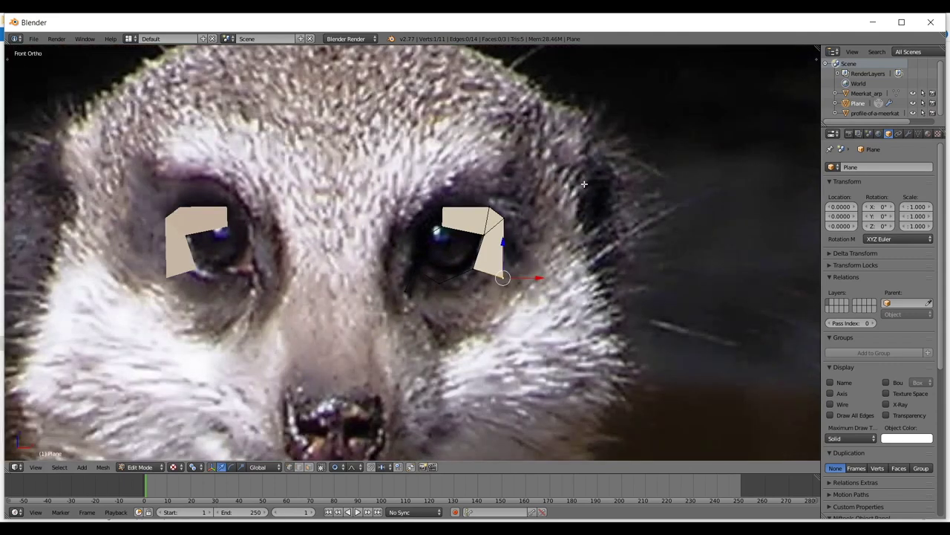
{"action": "scroll", "coordinate": [550, 184], "scroll_direction": "up", "scroll_amount": 1}
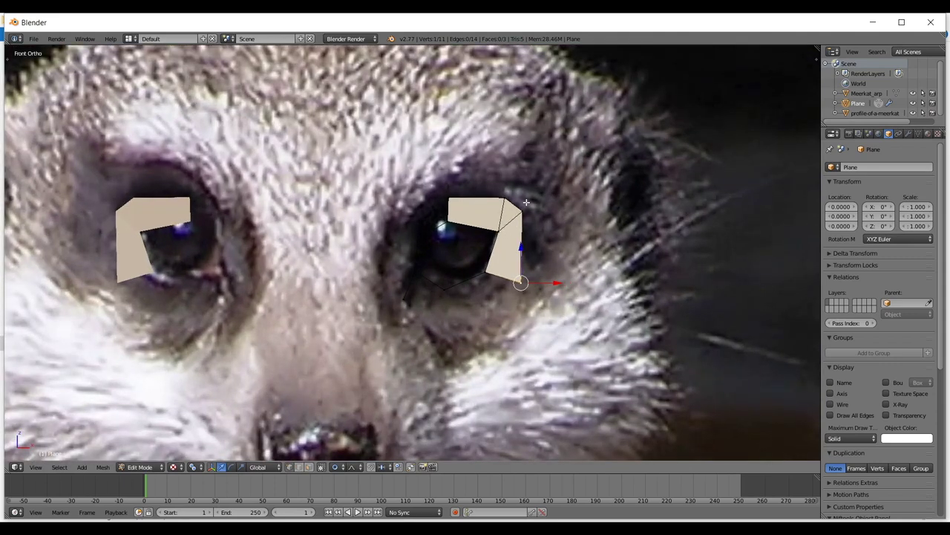
{"action": "scroll", "coordinate": [534, 222], "scroll_direction": "up", "scroll_amount": 3}
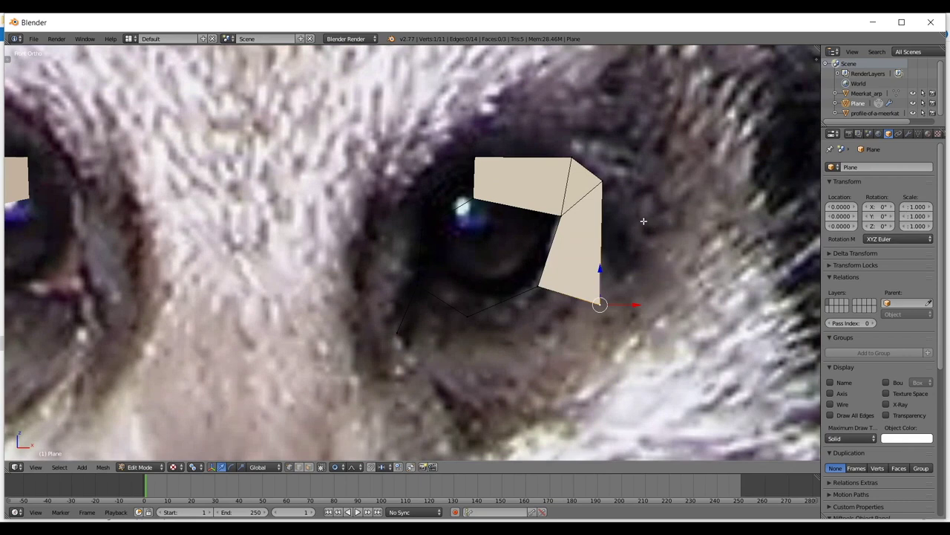
- Examine the fit and outline of the mirrored eyelid faces against the front and profile reference images
{"action": "key", "text": "Tab"}
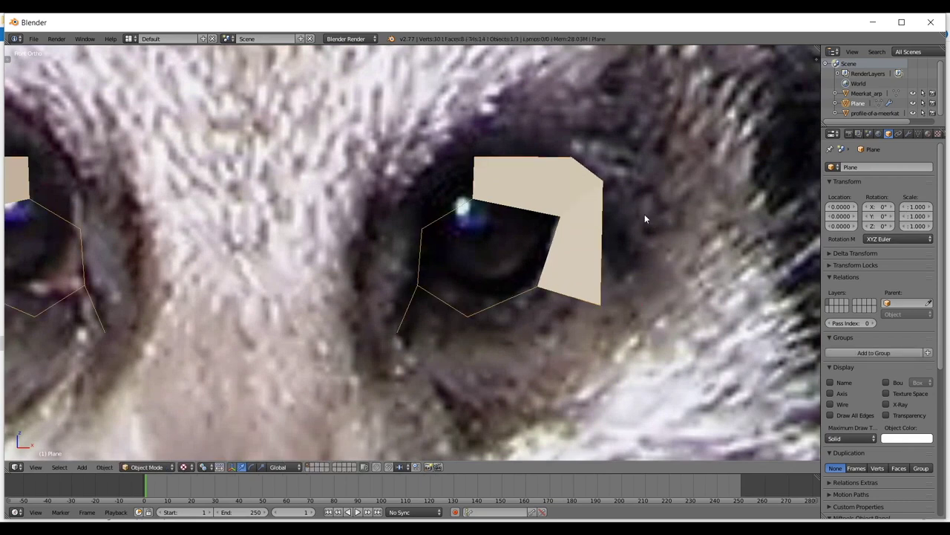
{"action": "scroll", "coordinate": [590, 191], "scroll_direction": "down", "scroll_amount": 3}
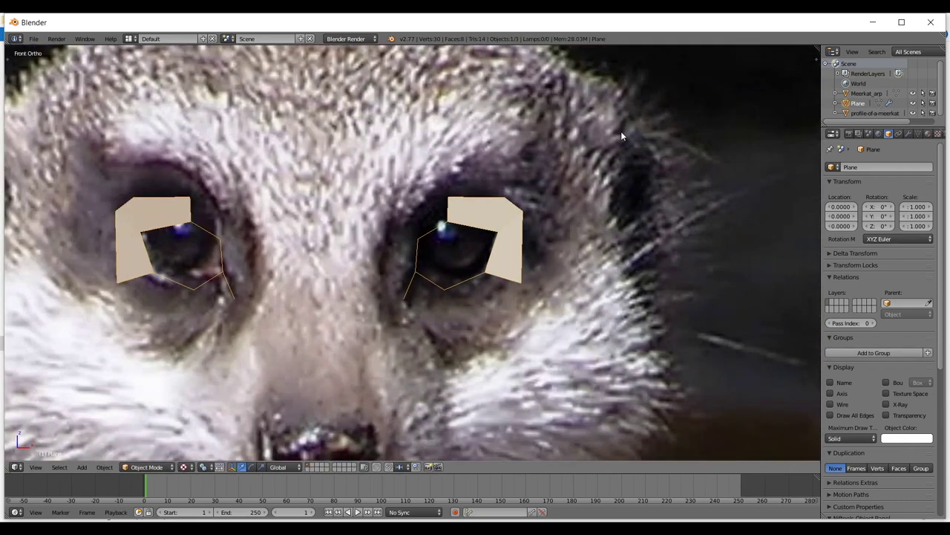
{"action": "scroll", "coordinate": [620, 131], "scroll_direction": "up", "scroll_amount": 1}
{"action": "key", "text": "Tab"}
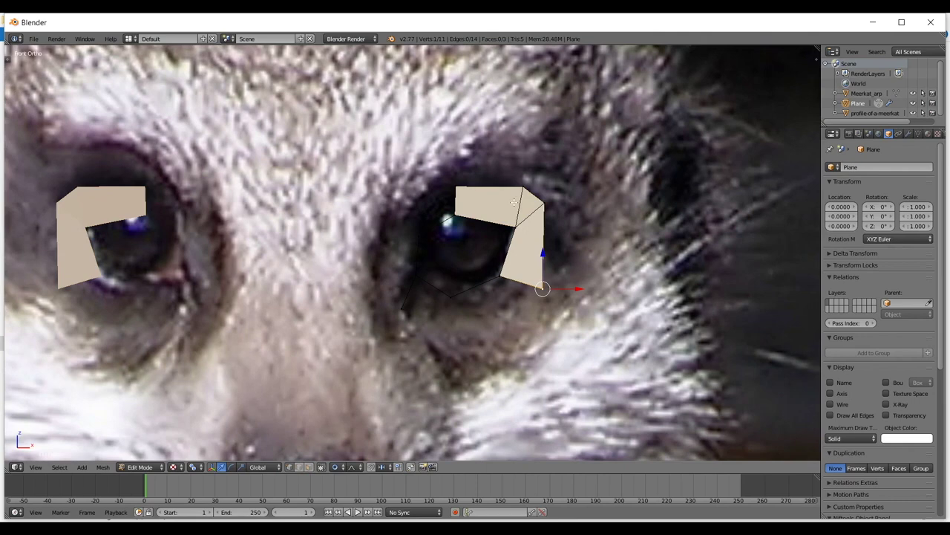
{"action": "scroll", "coordinate": [557, 226], "scroll_direction": "down", "scroll_amount": 6}
{"action": "scroll", "coordinate": [542, 222], "scroll_direction": "up", "scroll_amount": 3}
{"action": "middle_click_drag", "start_coordinate": [621, 264], "coordinate": [503, 247], "text": "shift"}
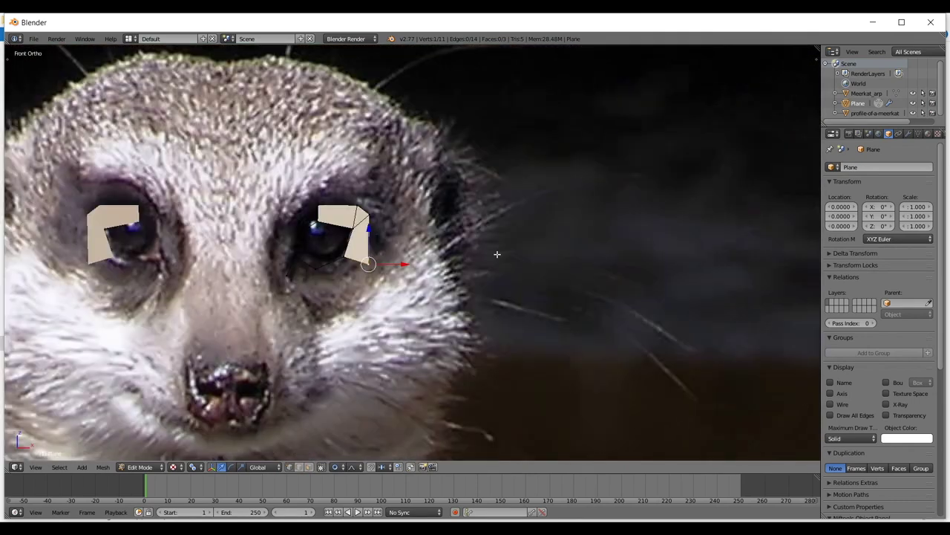
{"action": "key", "text": "Tab"}
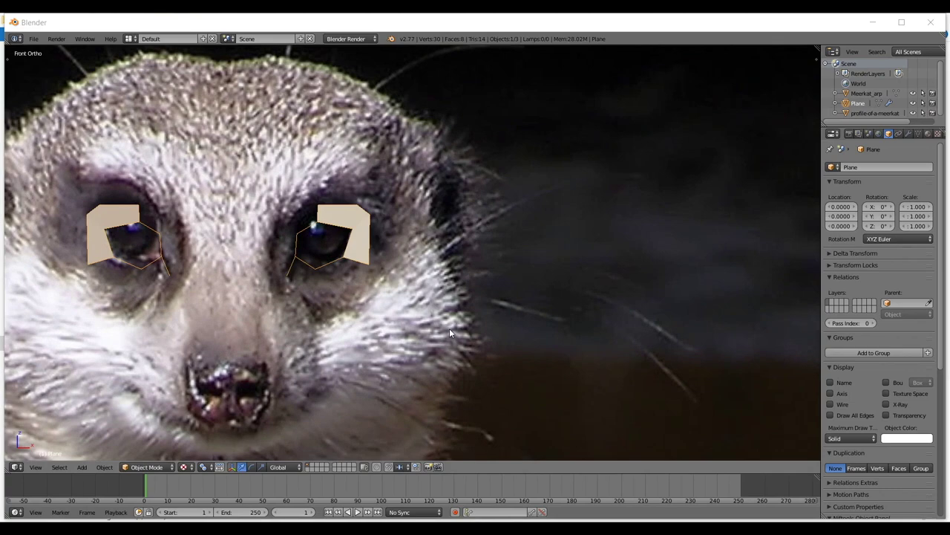
{"action": "scroll", "coordinate": [393, 241], "scroll_direction": "up", "scroll_amount": 3}
{"action": "scroll", "coordinate": [394, 241], "scroll_direction": "up", "scroll_amount": 3}
{"action": "middle_click_drag", "start_coordinate": [431, 215], "coordinate": [556, 208]}
{"action": "scroll", "coordinate": [556, 211], "scroll_direction": "down", "scroll_amount": 10}
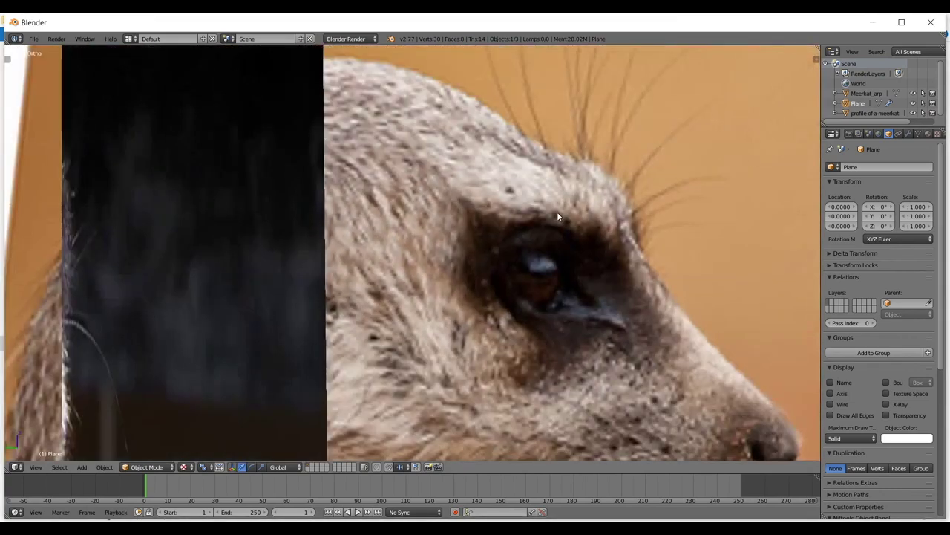
{"action": "key", "text": "KP_1"}
{"action": "scroll", "coordinate": [548, 220], "scroll_direction": "up", "scroll_amount": 7}
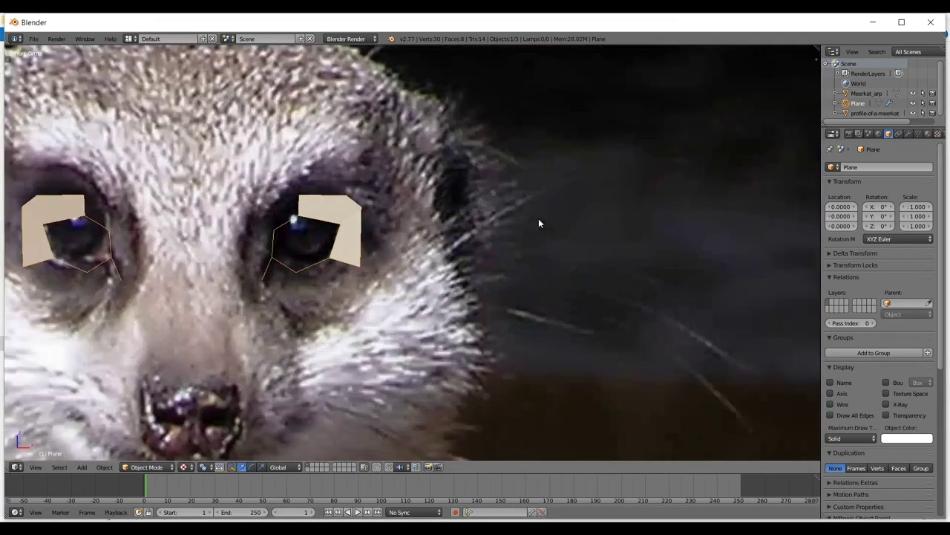
{"action": "key", "text": "Tab"}
{"action": "middle_click_drag", "start_coordinate": [456, 267], "coordinate": [505, 274], "text": "shift"}
{"action": "scroll", "coordinate": [505, 274], "scroll_direction": "up", "scroll_amount": 3}
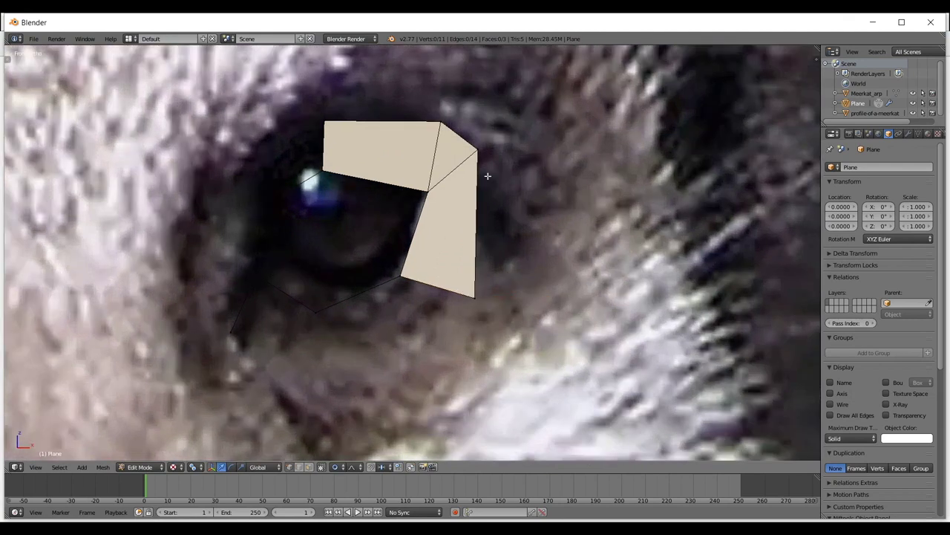
{"action": "right_click", "coordinate": [479, 152]}
{"action": "right_click", "coordinate": [477, 284], "text": "shift"}
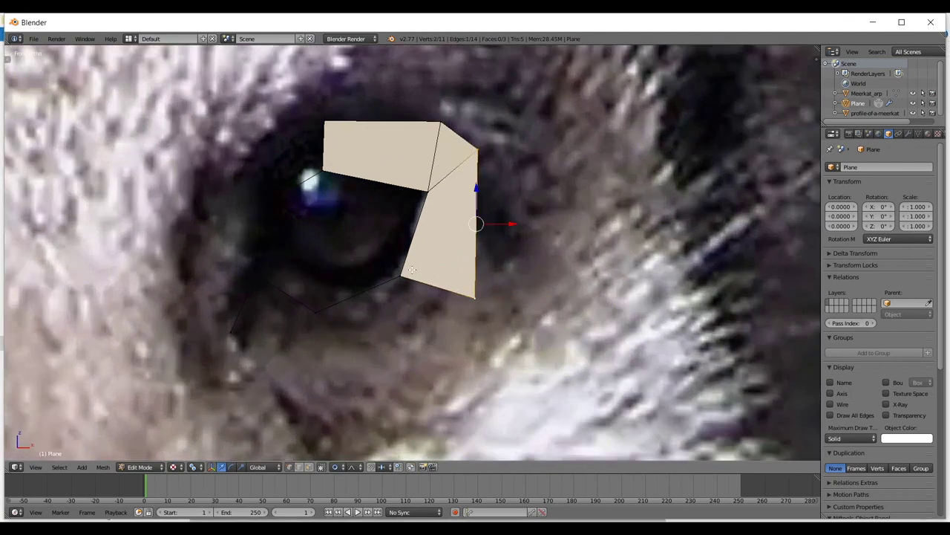
{"action": "right_click", "coordinate": [427, 186]}
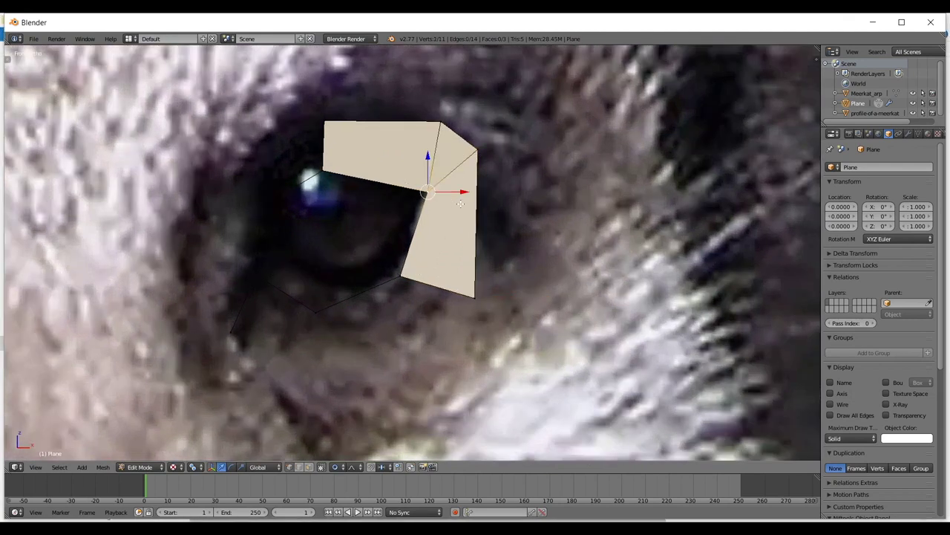
{"action": "right_click", "coordinate": [477, 148]}
{"action": "key", "text": "g"}
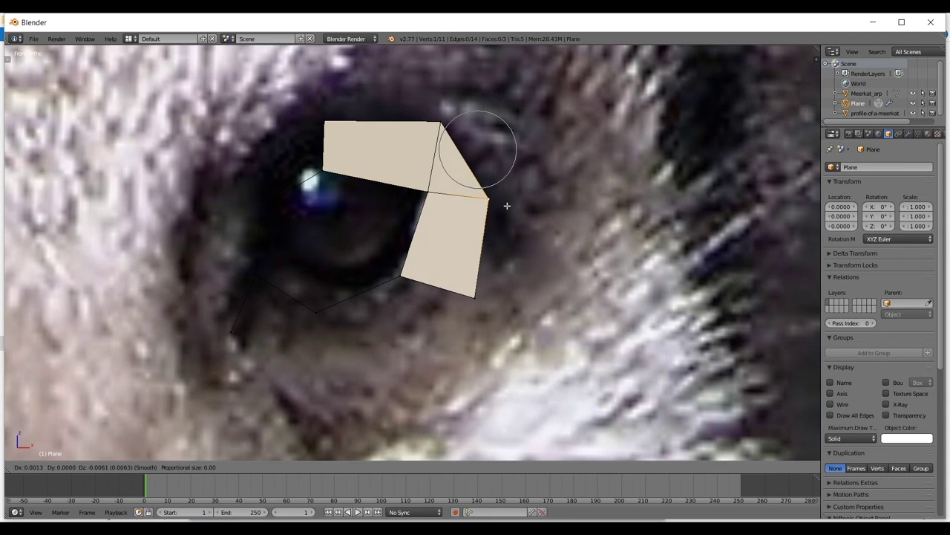
{"action": "right_click", "coordinate": [507, 205]}
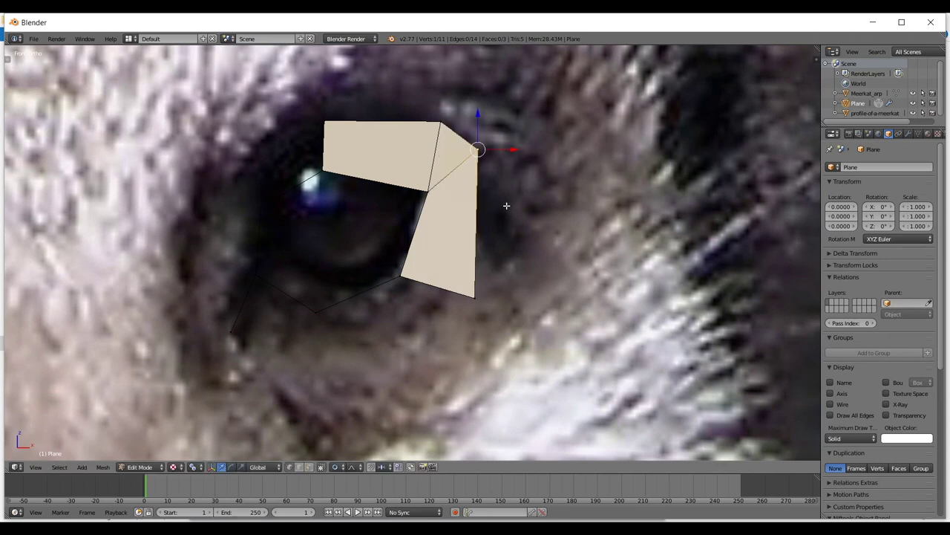
{"action": "scroll", "coordinate": [483, 167], "scroll_direction": "down", "scroll_amount": 8}
{"action": "scroll", "coordinate": [490, 192], "scroll_direction": "up", "scroll_amount": 8}
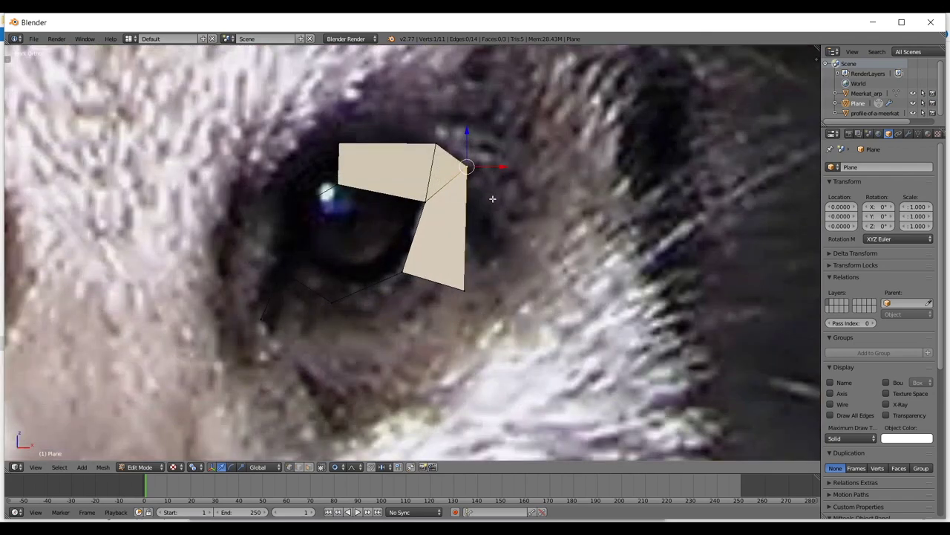
{"action": "key", "text": "g"}
{"action": "right_click", "coordinate": [527, 196]}
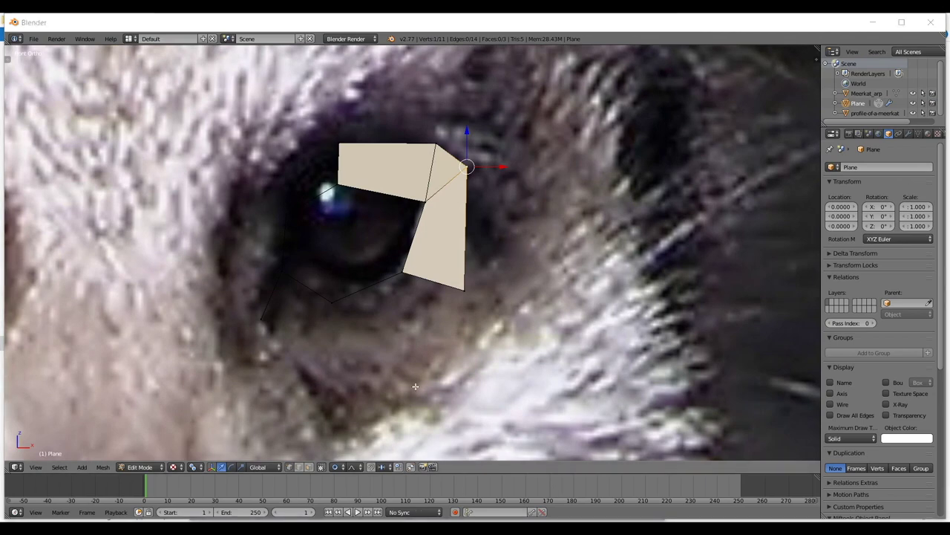
- Examine the outer edge of the eyelid's side face from the profile, angled and front views
{"action": "scroll", "coordinate": [416, 387], "scroll_direction": "down", "scroll_amount": 1}
{"action": "middle_click_drag", "start_coordinate": [416, 386], "coordinate": [497, 312]}
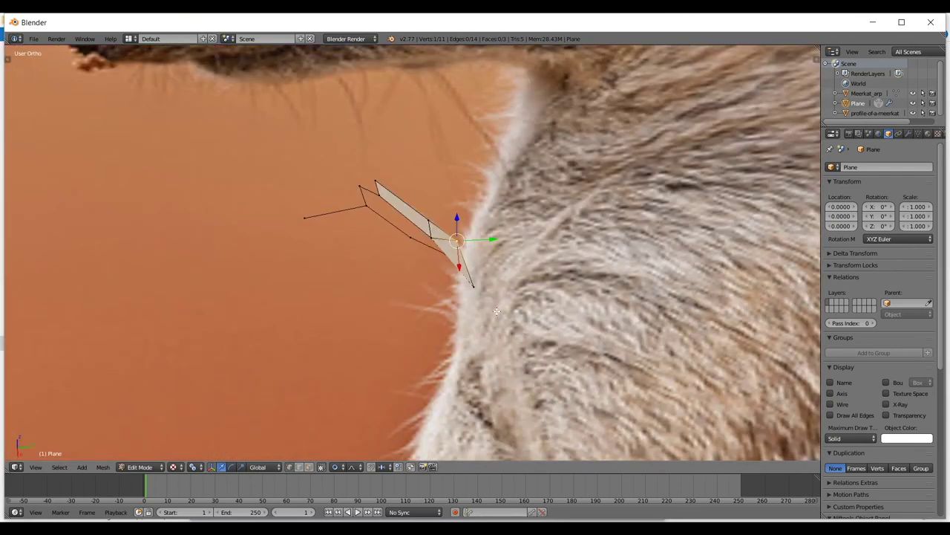
{"action": "key", "text": "KP_3"}
{"action": "scroll", "coordinate": [486, 256], "scroll_direction": "up", "scroll_amount": 2}
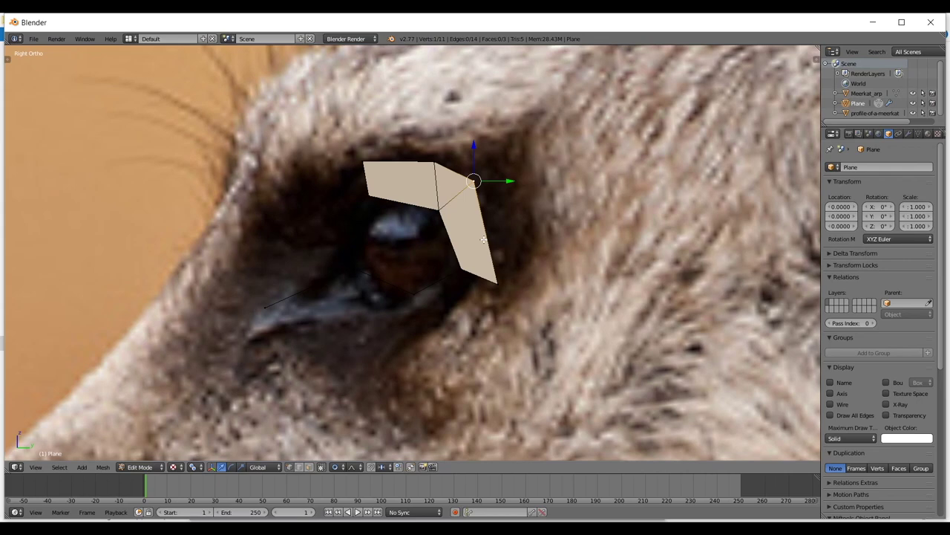
{"action": "middle_click_drag", "start_coordinate": [447, 216], "coordinate": [512, 201]}
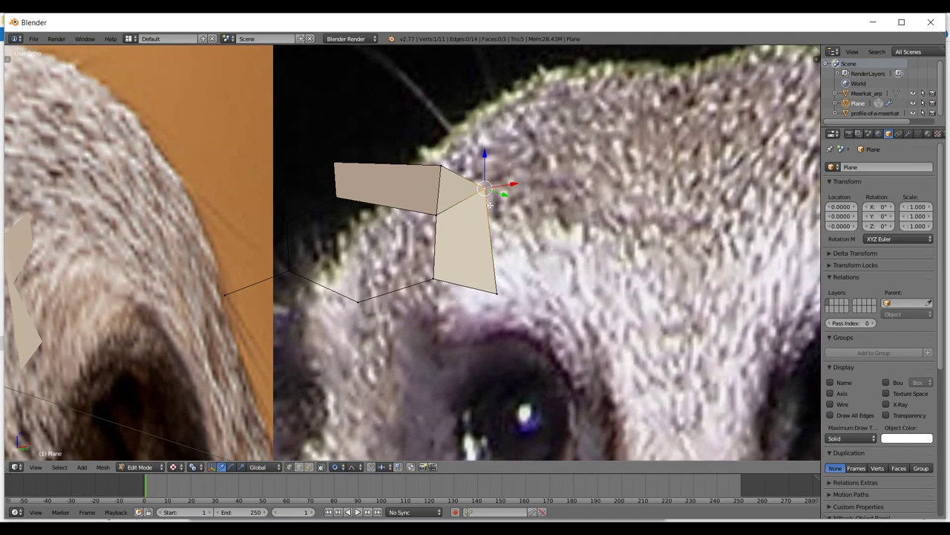
{"action": "scroll", "coordinate": [490, 205], "scroll_direction": "down", "scroll_amount": 1}
{"action": "right_click", "coordinate": [483, 284], "text": "shift"}
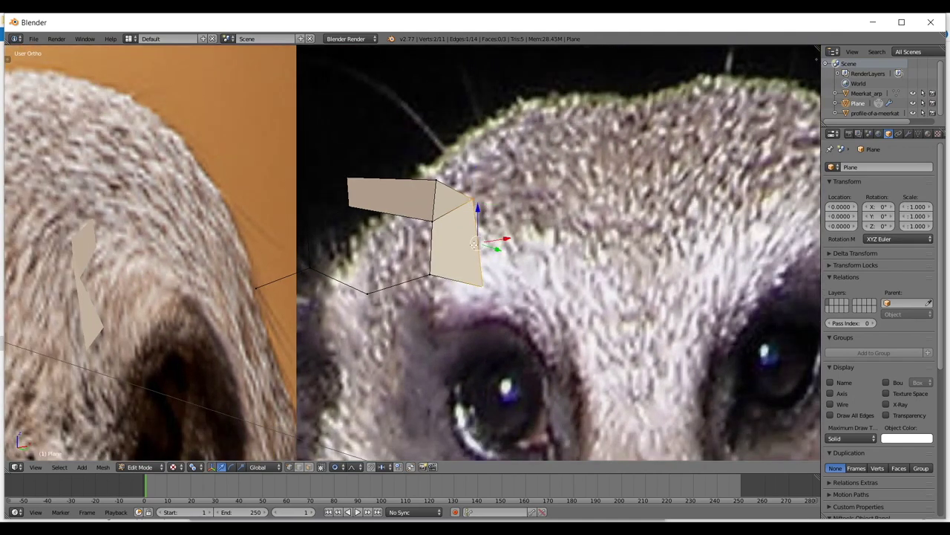
{"action": "key", "text": "KP_1"}
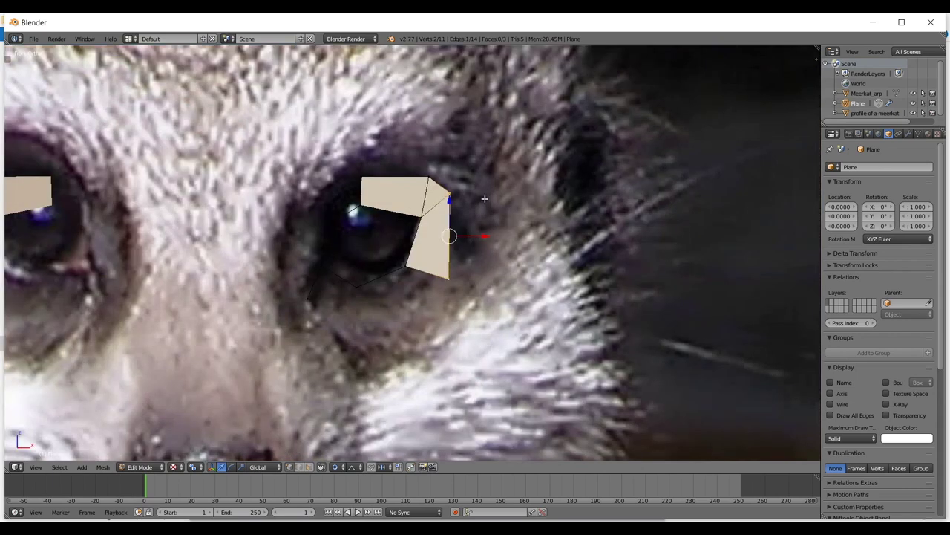
- Knife-cut the eyelid's side face from its upper inner corner roughly horizontally across to the outer edge
{"action": "scroll", "coordinate": [484, 198], "scroll_direction": "up", "scroll_amount": 4}
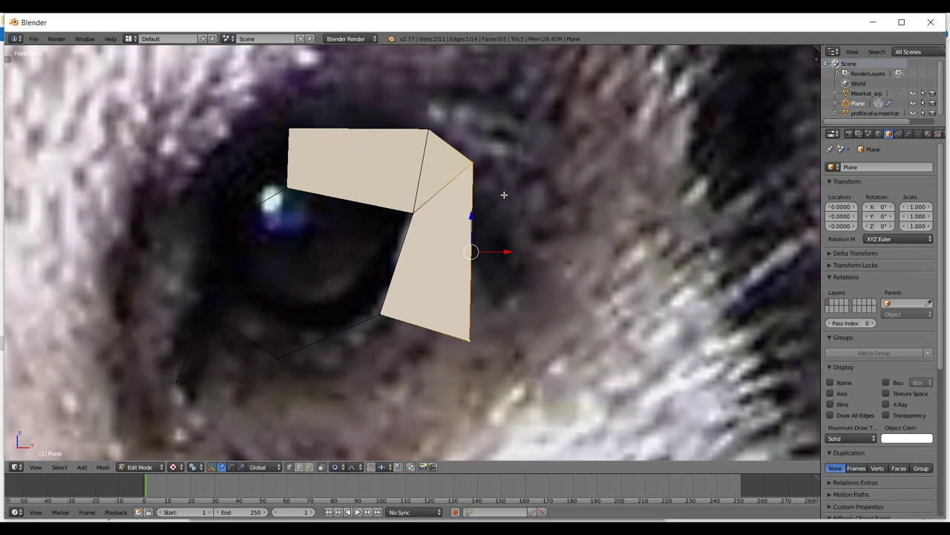
{"action": "scroll", "coordinate": [504, 195], "scroll_direction": "up", "scroll_amount": 3}
{"action": "right_click", "coordinate": [515, 96]}
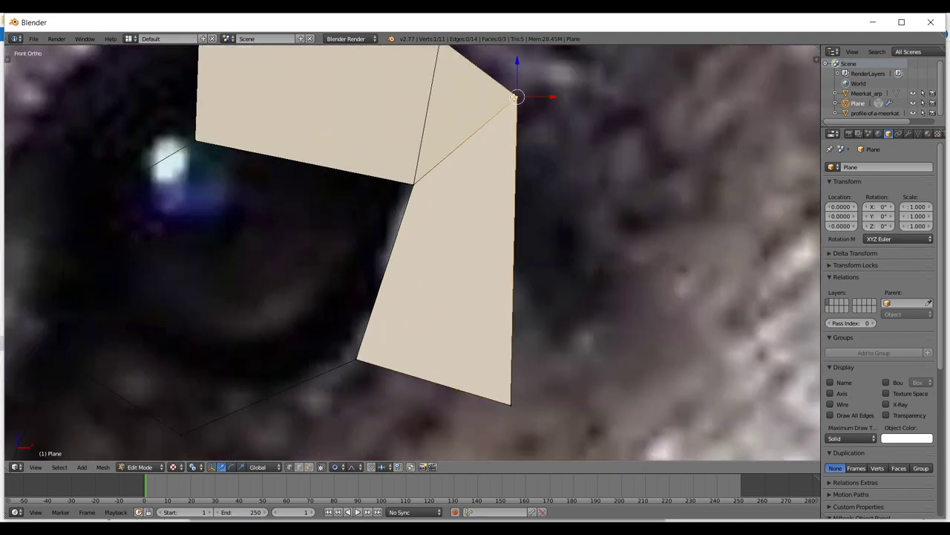
{"action": "right_click", "coordinate": [506, 401], "text": "shift"}
{"action": "key", "text": "a"}
{"action": "scroll", "coordinate": [419, 129], "scroll_direction": "down", "scroll_amount": 2}
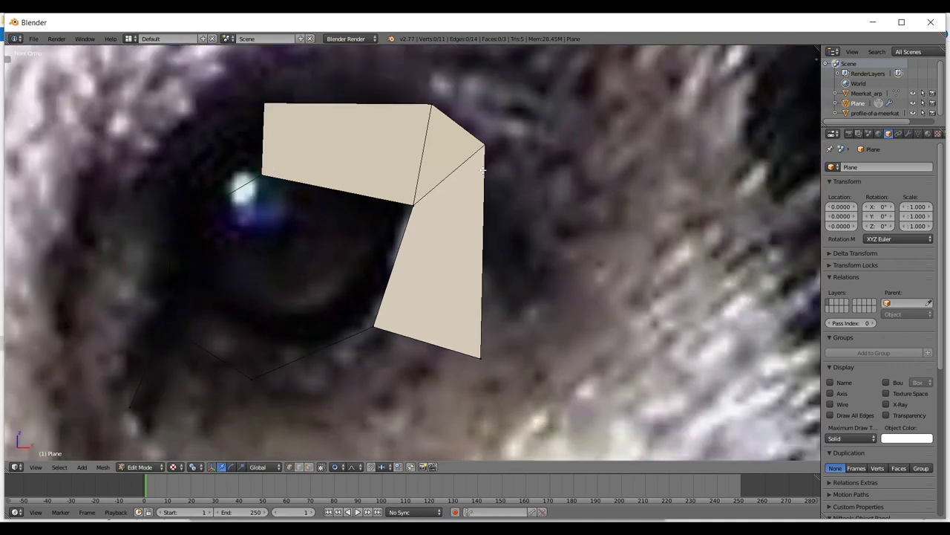
{"action": "scroll", "coordinate": [482, 171], "scroll_direction": "up", "scroll_amount": 4}
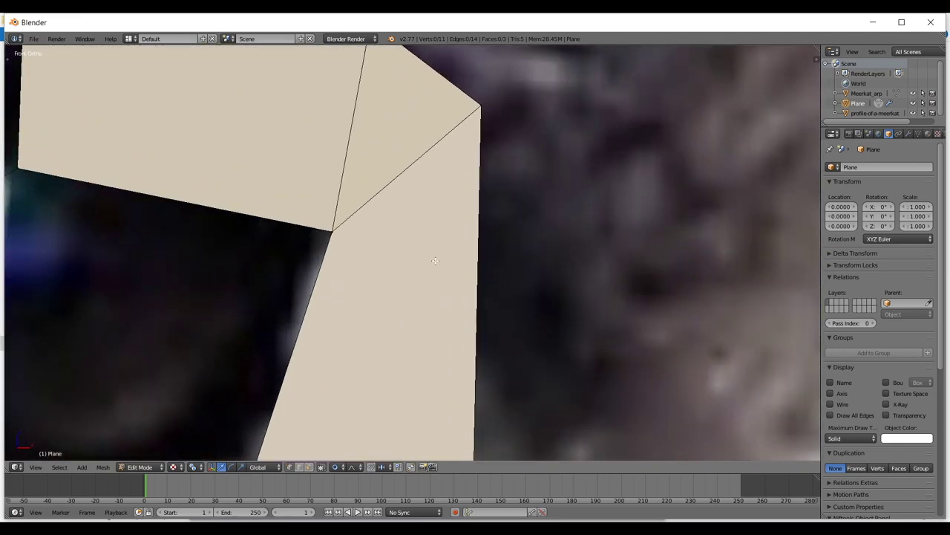
{"action": "key", "text": "k"}
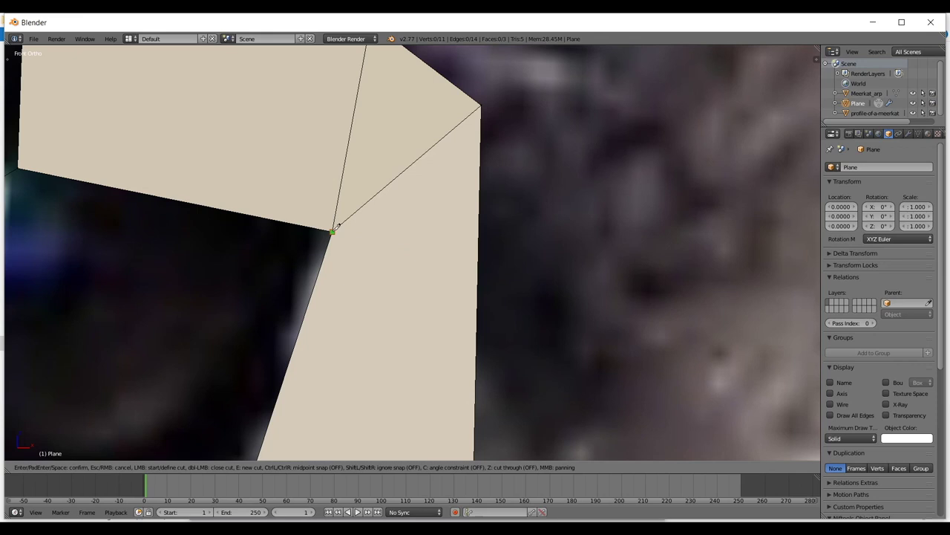
{"action": "left_click", "coordinate": [337, 225]}
{"action": "left_click", "coordinate": [479, 235]}
{"action": "key", "text": "Return"}
{"action": "scroll", "coordinate": [511, 225], "scroll_direction": "down", "scroll_amount": 6}
{"action": "scroll", "coordinate": [487, 232], "scroll_direction": "up", "scroll_amount": 3}
{"action": "key", "text": "a"}
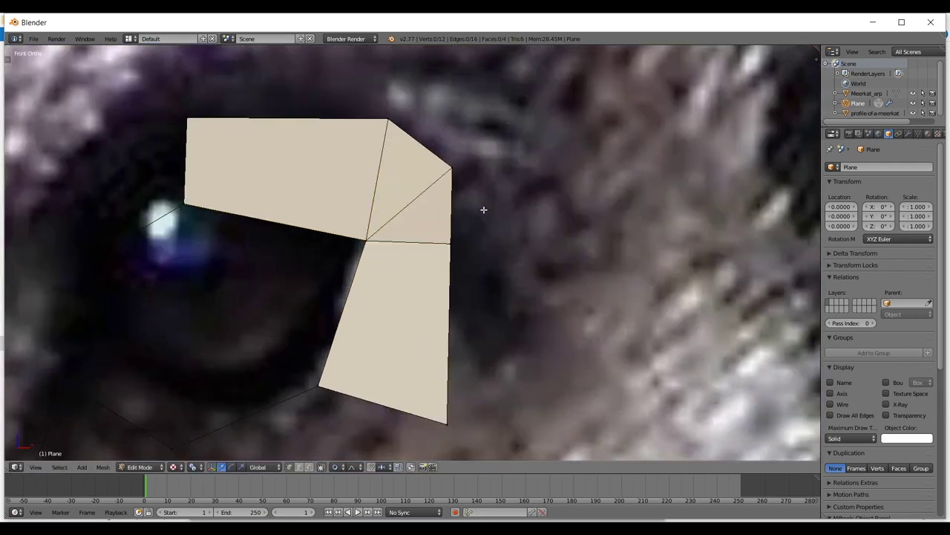
- Adjust the lower outer and upper outer eyelid vertices against the profile image
{"action": "scroll", "coordinate": [479, 213], "scroll_direction": "down", "scroll_amount": 5}
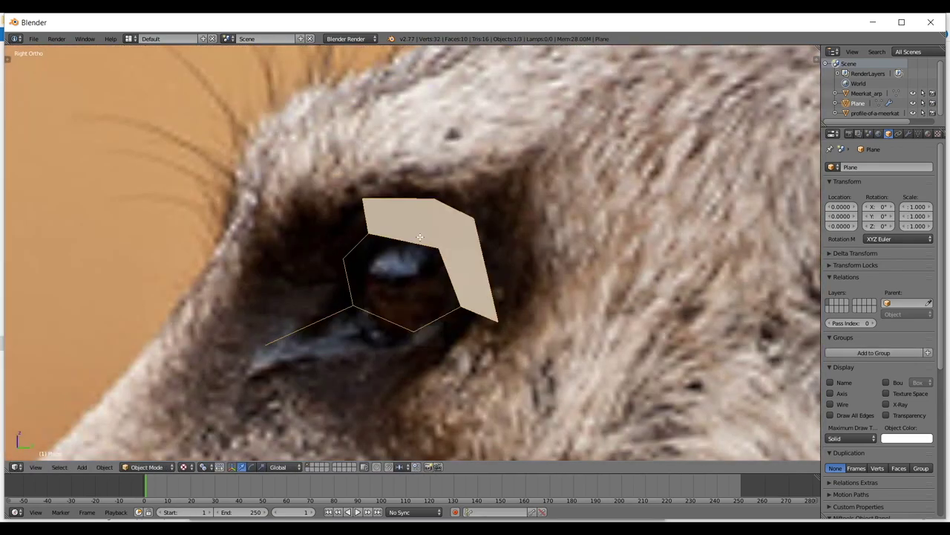
{"action": "key", "text": "Tab"}
{"action": "right_click", "coordinate": [510, 310]}
{"action": "key", "text": "g"}
{"action": "left_click", "coordinate": [509, 304]}
{"action": "right_click", "coordinate": [479, 241]}
{"action": "key", "text": "g"}
{"action": "left_click", "coordinate": [467, 206]}
{"action": "key", "text": "g"}
{"action": "left_click", "coordinate": [476, 212]}
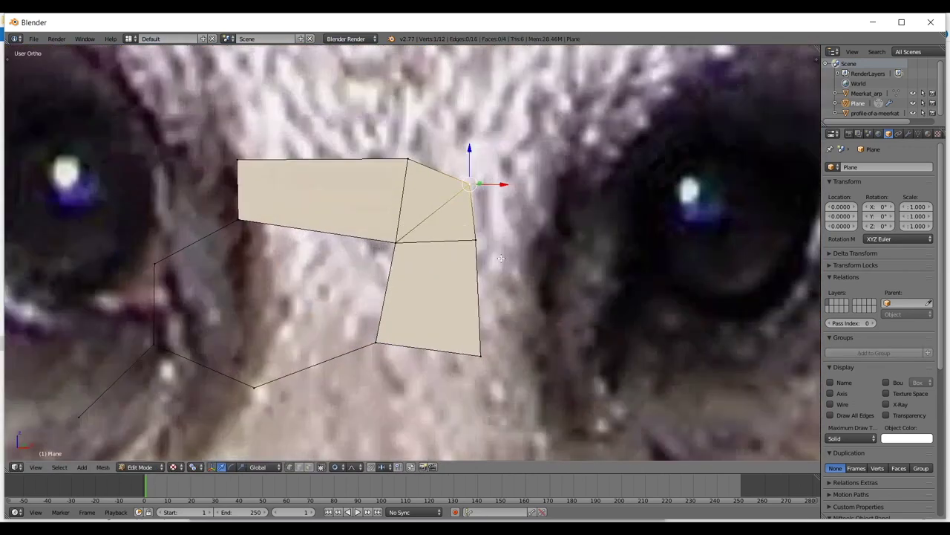
- Merge the two triangles at the eyelid's upper outer corner into one four-sided face
{"action": "key", "text": "a"}
{"action": "right_click", "coordinate": [408, 158]}
{"action": "right_click", "coordinate": [395, 242], "text": "shift"}
{"action": "right_click", "coordinate": [469, 183], "text": "shift"}
{"action": "right_click", "coordinate": [476, 240], "text": "shift"}
{"action": "right_click", "coordinate": [469, 184]}
{"action": "right_click", "coordinate": [396, 242], "text": "shift"}
{"action": "right_click", "coordinate": [420, 155], "text": "shift"}
{"action": "right_click", "coordinate": [464, 231], "text": "shift"}
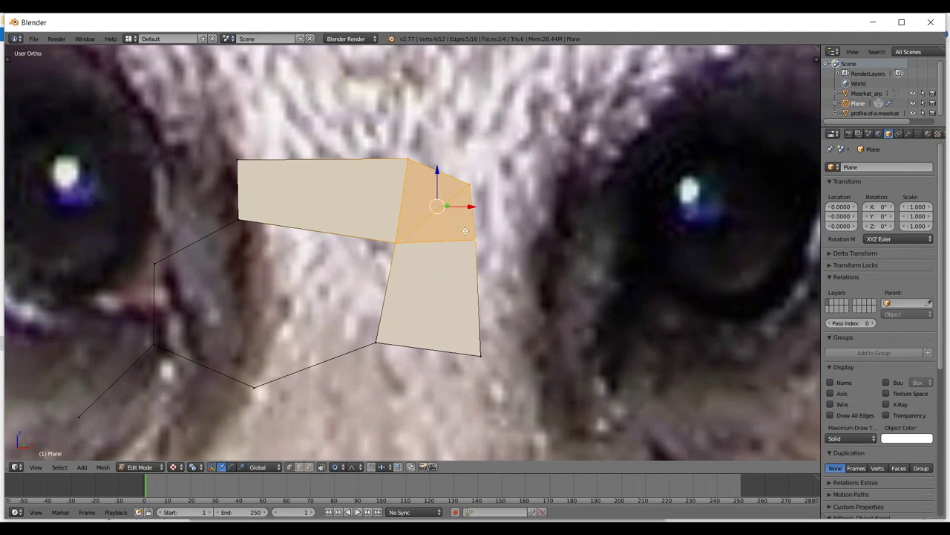
{"action": "key", "text": "a"}
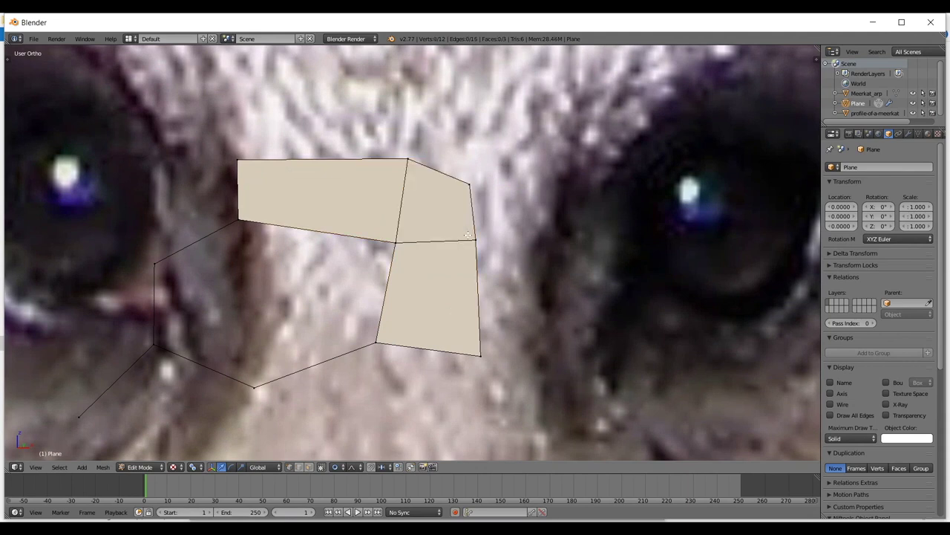
{"action": "right_click", "coordinate": [474, 238]}
{"action": "right_click", "coordinate": [470, 184]}
{"action": "key", "text": "a"}
{"action": "scroll", "coordinate": [438, 188], "scroll_direction": "down", "scroll_amount": 1}
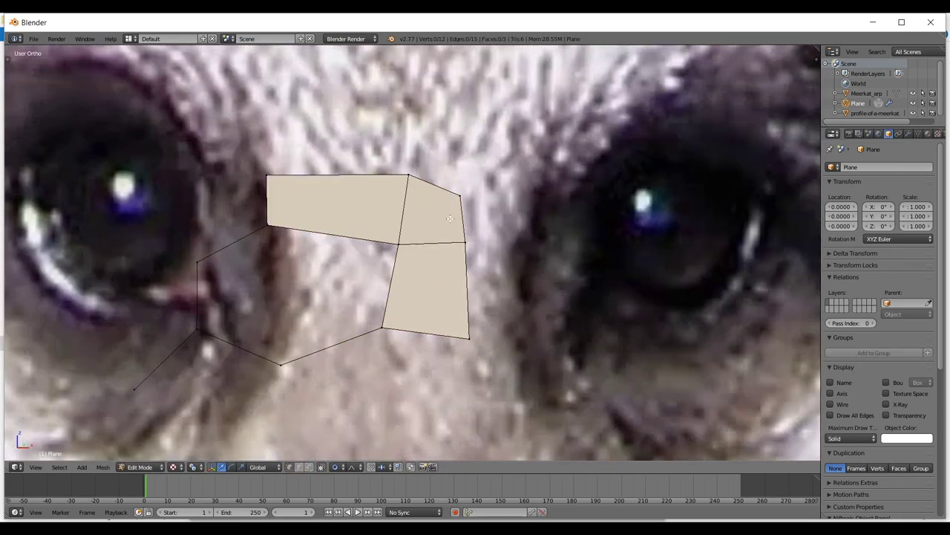
- Try to triangulate all of the eyelid mesh's faces
{"action": "scroll", "coordinate": [445, 191], "scroll_direction": "down", "scroll_amount": 3}
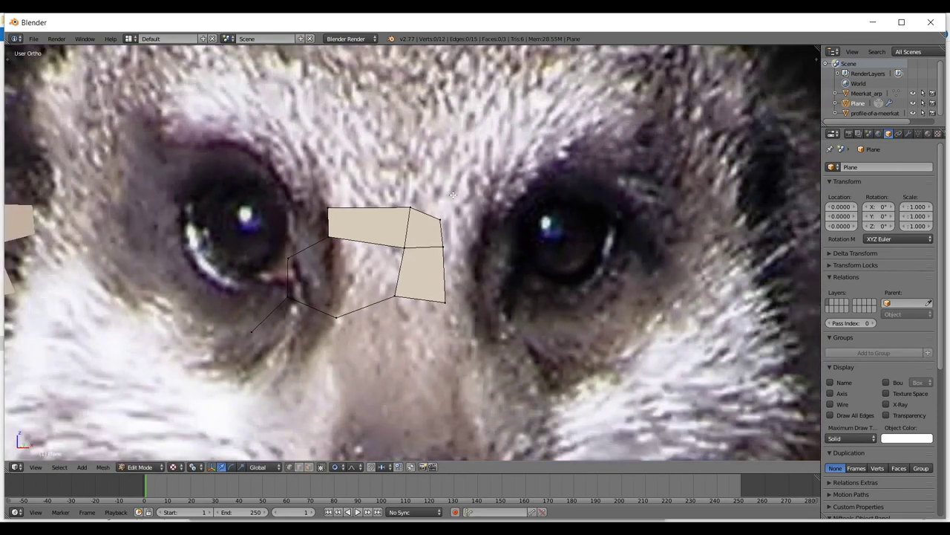
{"action": "mouse_move", "coordinate": [407, 211]}
{"action": "middle_mouse_down"}
{"action": "mouse_move", "coordinate": [447, 229]}
{"action": "mouse_move", "coordinate": [443, 212]}
{"action": "mouse_move", "coordinate": [423, 215]}
{"action": "middle_mouse_up"}
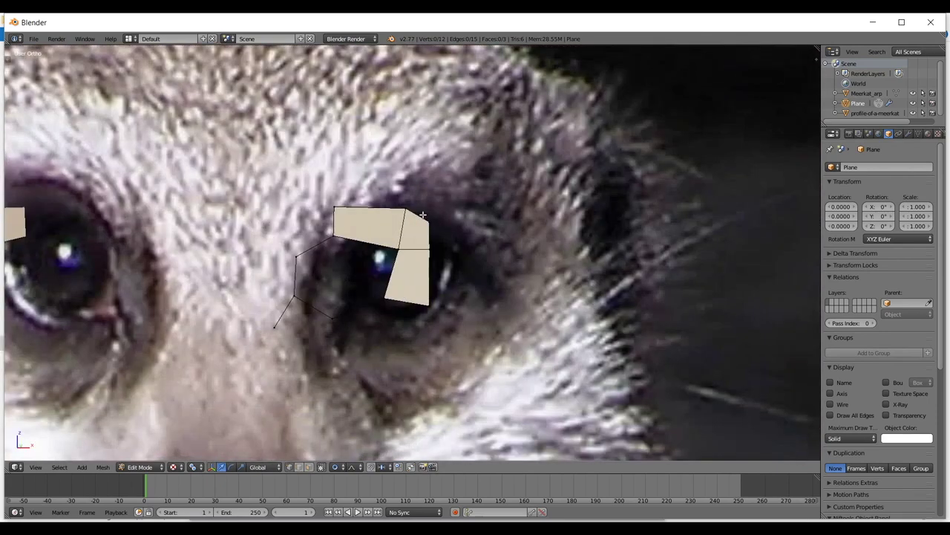
{"action": "key", "text": "a"}
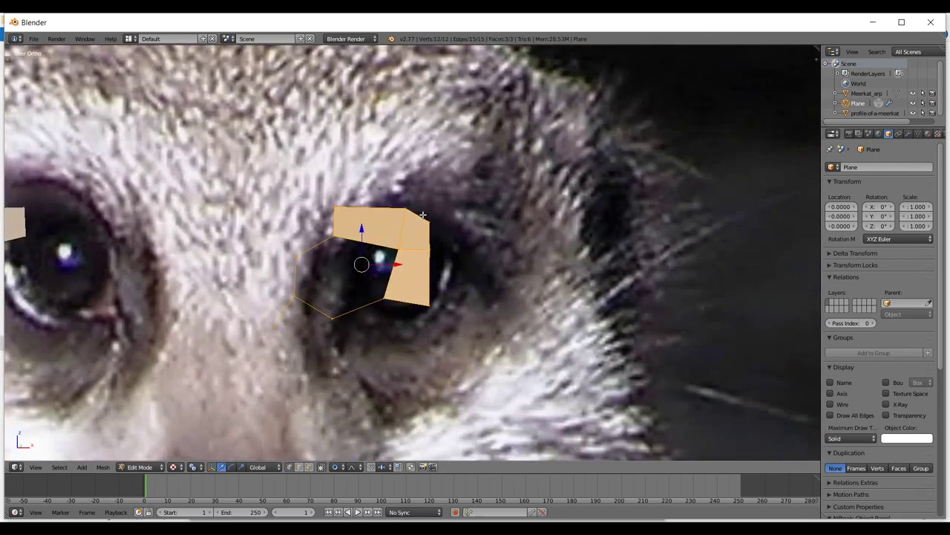
{"action": "key", "text": "t"}
{"action": "key", "text": "ctrl+t"}
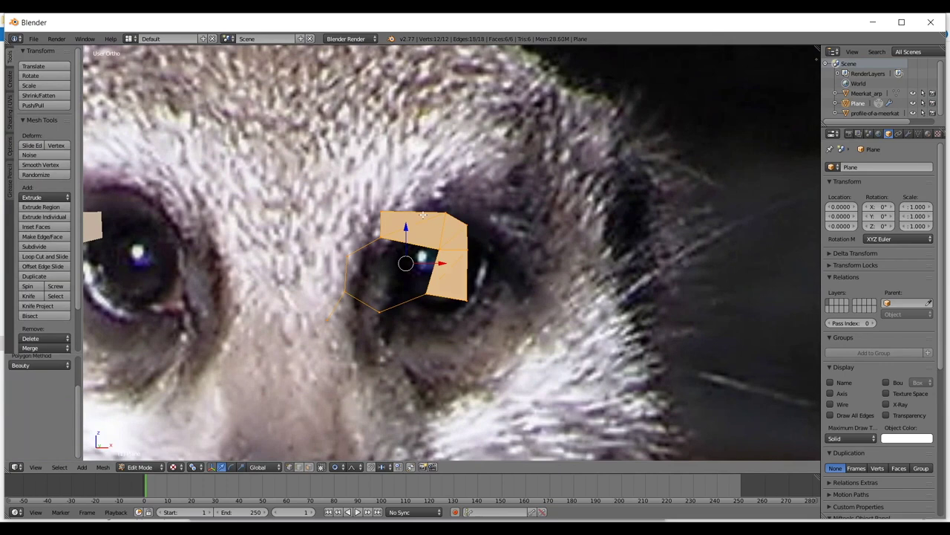
- Return to Object Mode and turn on the Wire display for the eyelid plane
{"action": "scroll", "coordinate": [423, 215], "scroll_direction": "up", "scroll_amount": 4}
{"action": "key", "text": "Tab"}
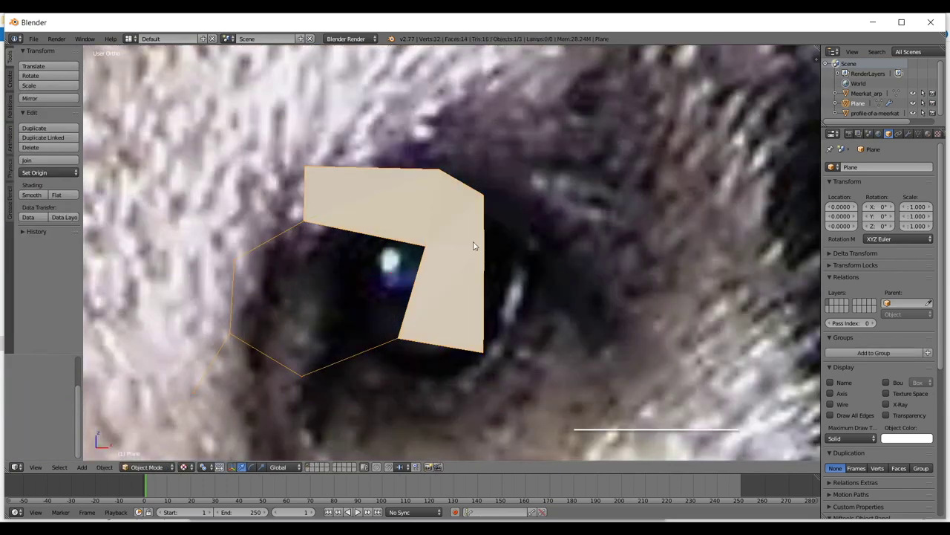
{"action": "left_click", "coordinate": [831, 404]}
- Examine the triangulated eyelid faces from the side and from angled views
{"action": "middle_click_drag", "start_coordinate": [707, 356], "coordinate": [496, 236]}
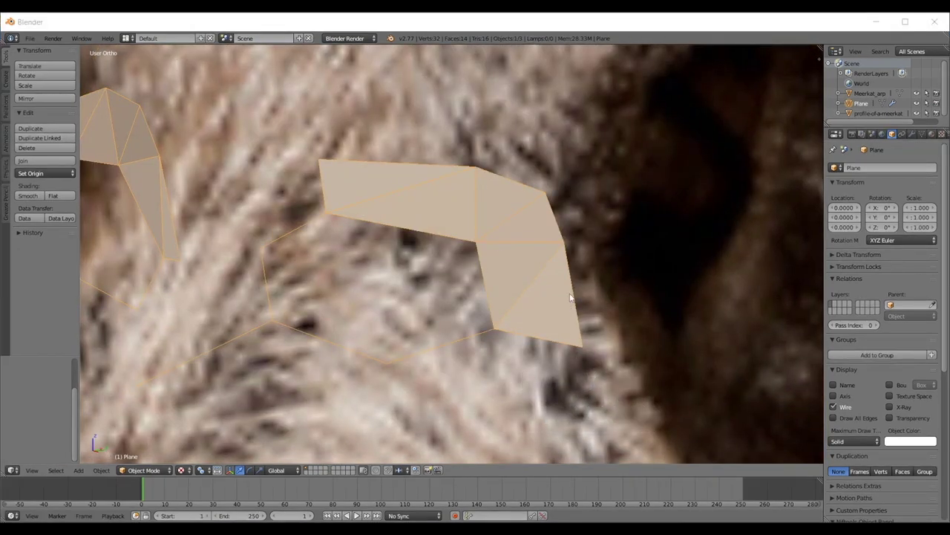
{"action": "scroll", "coordinate": [571, 299], "scroll_direction": "down", "scroll_amount": 5}
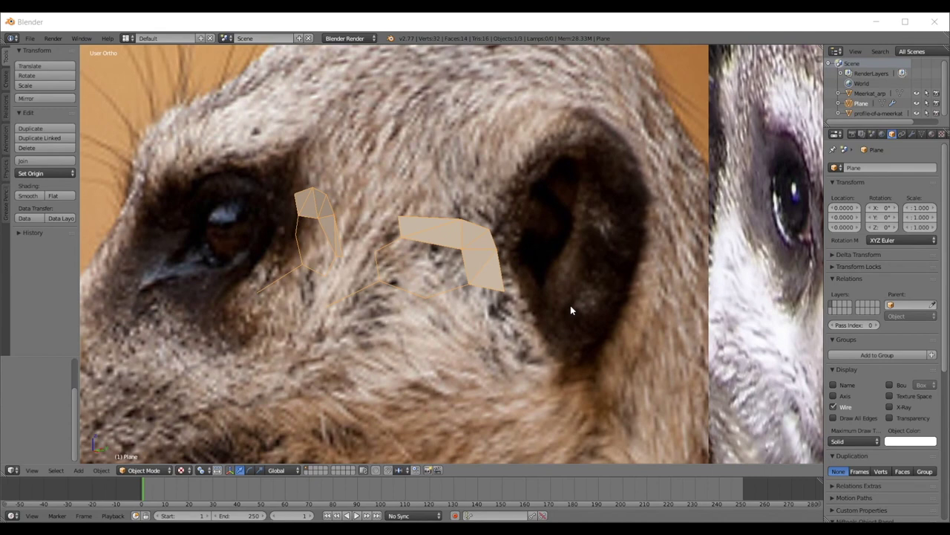
{"action": "scroll", "coordinate": [568, 309], "scroll_direction": "up", "scroll_amount": 3}
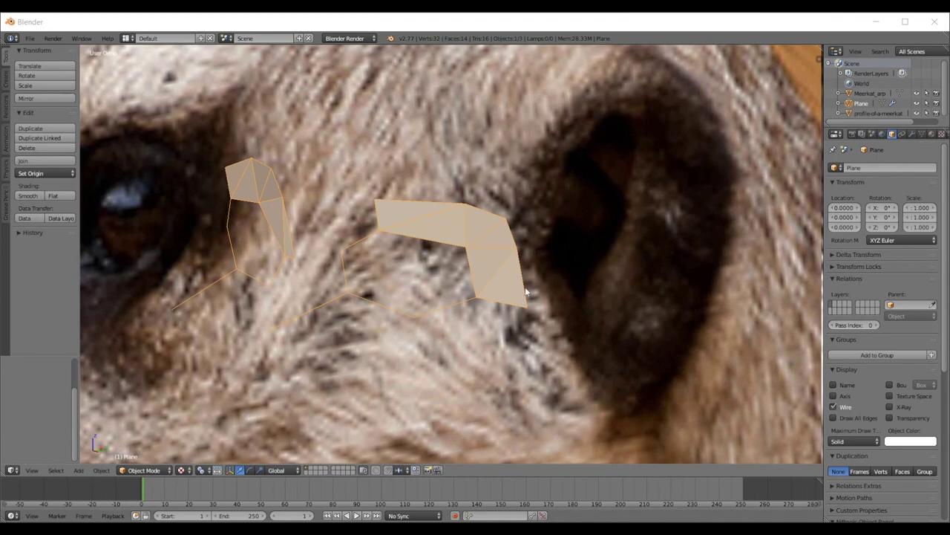
{"action": "scroll", "coordinate": [527, 286], "scroll_direction": "down", "scroll_amount": 5}
{"action": "scroll", "coordinate": [508, 273], "scroll_direction": "up", "scroll_amount": 5}
{"action": "middle_click_drag", "start_coordinate": [494, 286], "coordinate": [512, 256]}
{"action": "scroll", "coordinate": [471, 279], "scroll_direction": "up", "scroll_amount": 3}
- Offset the five vertices along the eyelid faces' outer edge along their normals with Shrink/Fatten
{"action": "key", "text": "Tab"}
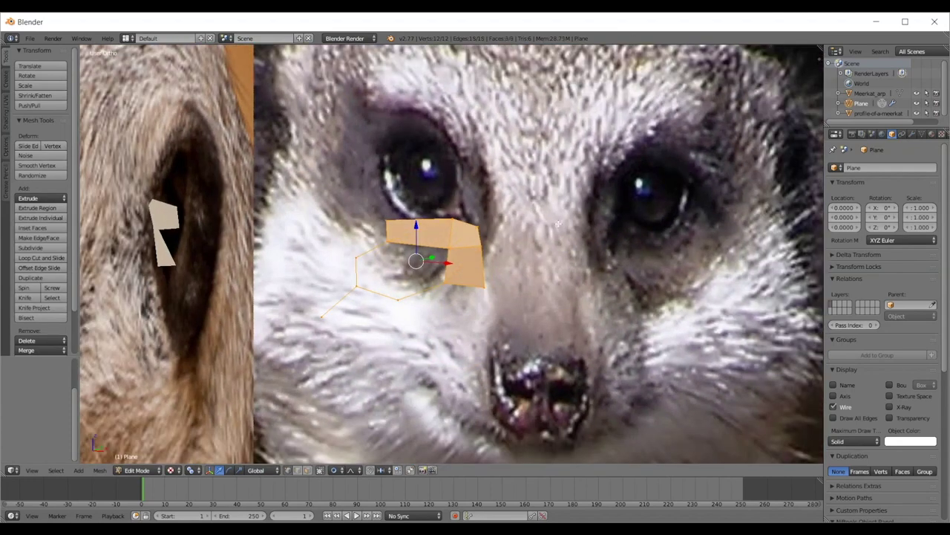
{"action": "key", "text": "a"}
{"action": "scroll", "coordinate": [512, 256], "scroll_direction": "up", "scroll_amount": 4}
{"action": "scroll", "coordinate": [422, 291], "scroll_direction": "down", "scroll_amount": 2}
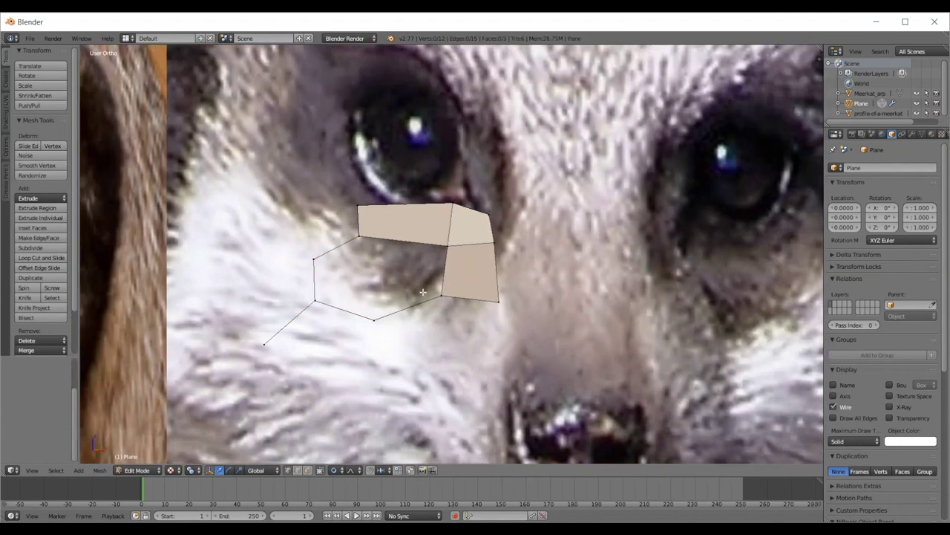
{"action": "scroll", "coordinate": [424, 265], "scroll_direction": "down", "scroll_amount": 2}
{"action": "middle_click_drag", "start_coordinate": [464, 201], "coordinate": [426, 238]}
{"action": "right_click", "coordinate": [453, 225], "text": "alt"}
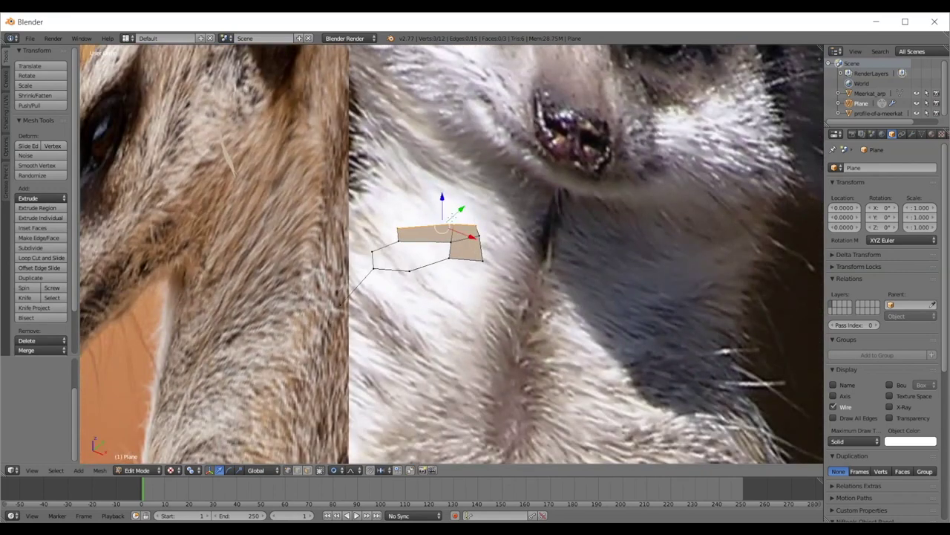
{"action": "scroll", "coordinate": [443, 227], "scroll_direction": "up", "scroll_amount": 2}
{"action": "scroll", "coordinate": [405, 202], "scroll_direction": "up", "scroll_amount": 2}
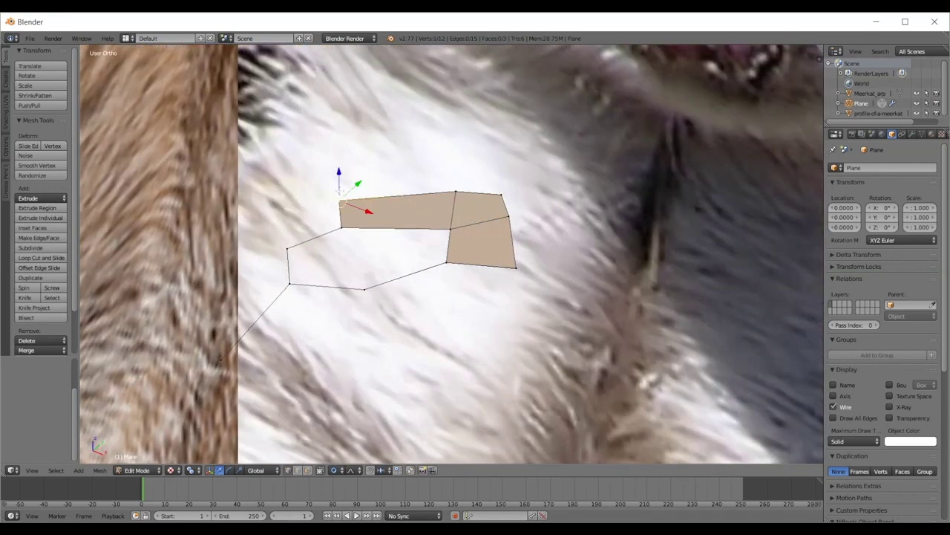
{"action": "right_click", "coordinate": [464, 191], "text": "shift"}
{"action": "right_click", "coordinate": [501, 198], "text": "shift"}
{"action": "right_click", "coordinate": [515, 262], "text": "shift"}
{"action": "right_click", "coordinate": [501, 203], "text": "shift"}
{"action": "right_click", "coordinate": [510, 201], "text": "shift"}
{"action": "right_click", "coordinate": [515, 214], "text": "shift"}
{"action": "scroll", "coordinate": [536, 208], "scroll_direction": "down", "scroll_amount": 5}
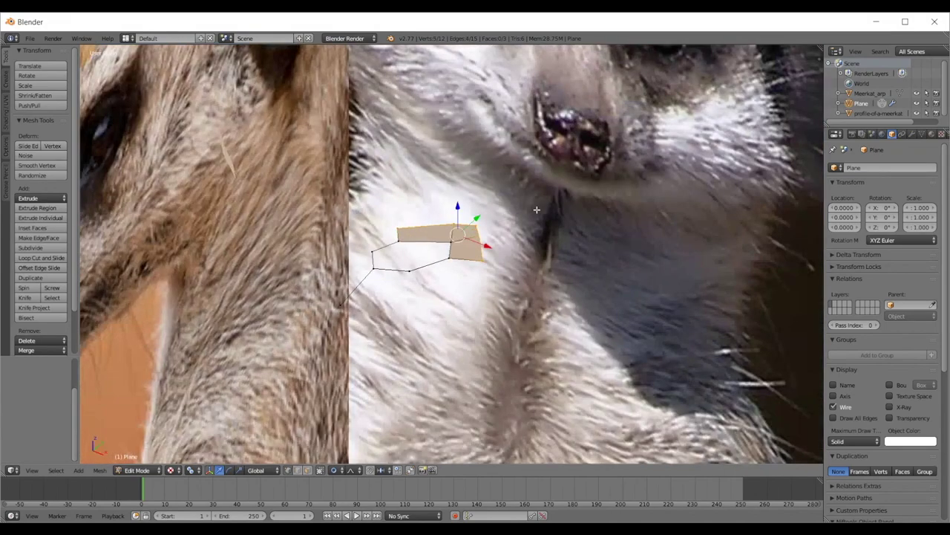
{"action": "middle_click_drag", "start_coordinate": [564, 202], "coordinate": [491, 215]}
{"action": "key", "text": "g"}
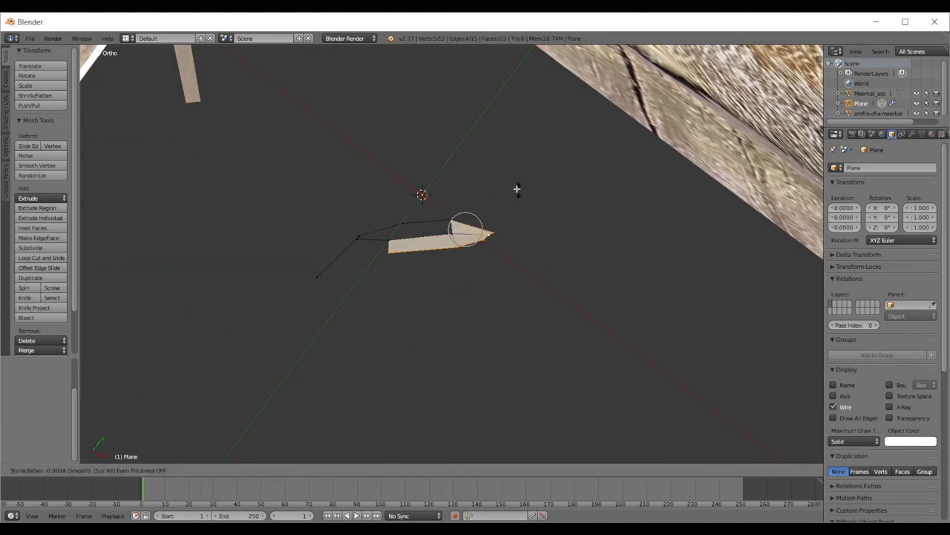
{"action": "left_click", "coordinate": [515, 194]}
- Refine the eyelid's outer edge depth with a second Shrink/Fatten, judging it from the front and from above
{"action": "middle_click_drag", "start_coordinate": [501, 265], "coordinate": [501, 163]}
{"action": "scroll", "coordinate": [482, 245], "scroll_direction": "down", "scroll_amount": 5}
{"action": "key", "text": "Tab"}
{"action": "middle_click_drag", "start_coordinate": [477, 259], "coordinate": [541, 294]}
{"action": "key", "text": "KP_1"}
{"action": "key", "text": "Tab"}
{"action": "scroll", "coordinate": [540, 293], "scroll_direction": "up", "scroll_amount": 5}
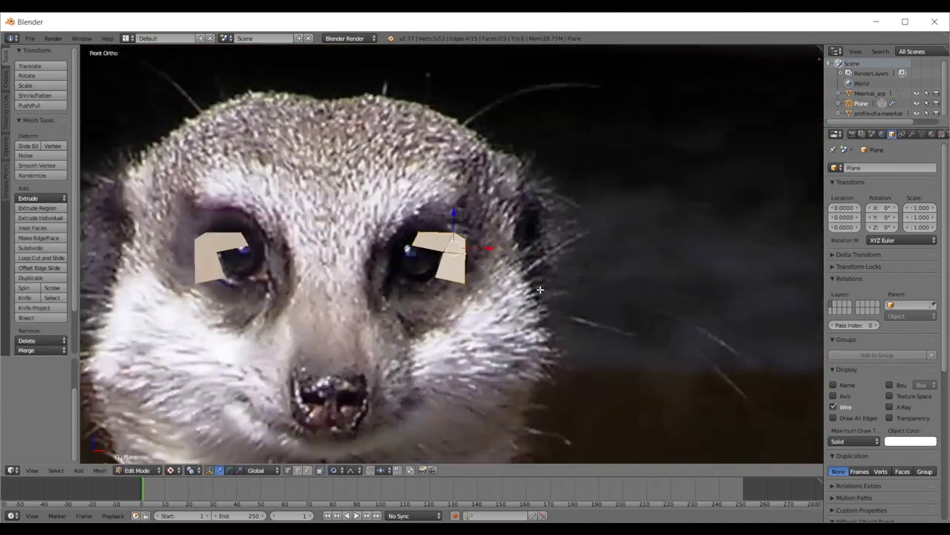
{"action": "key", "text": "alt+s"}
{"action": "right_click", "coordinate": [541, 292]}
{"action": "middle_click_drag", "start_coordinate": [540, 217], "coordinate": [523, 291]}
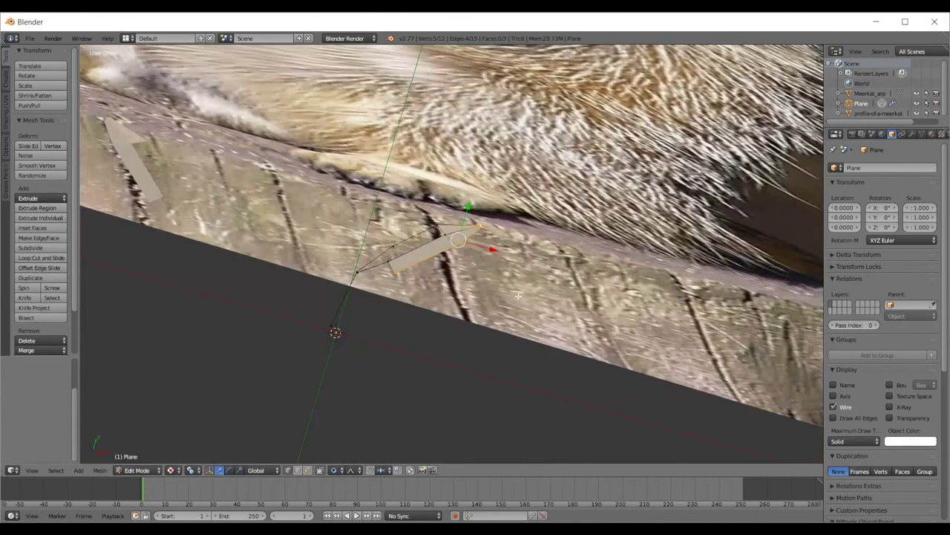
{"action": "key", "text": "s"}
{"action": "right_click", "coordinate": [524, 291]}
{"action": "key", "text": "alt+s"}
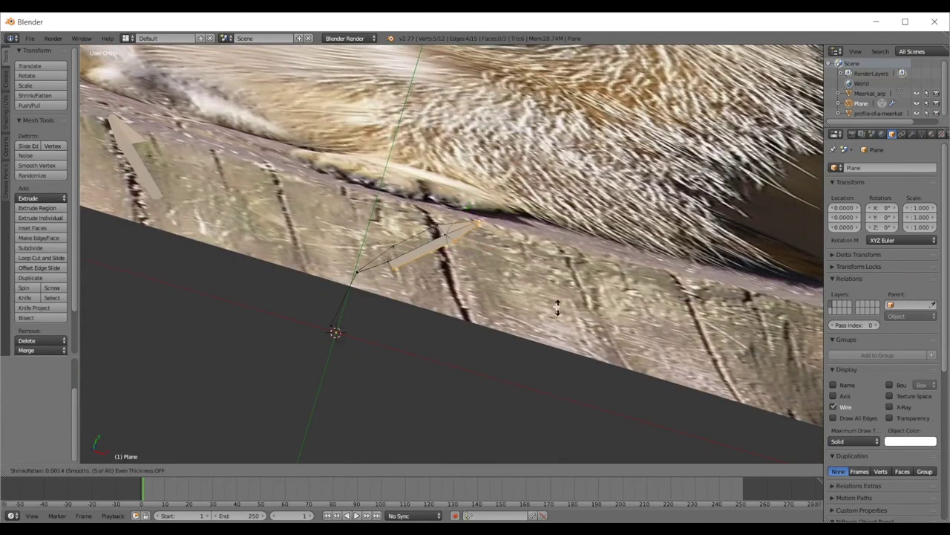
{"action": "left_click", "coordinate": [550, 297]}
- Reposition the upper outer, side and lower outer eyelid vertices against the profile image
{"action": "key", "text": "Tab"}
{"action": "key", "text": "KP_1"}
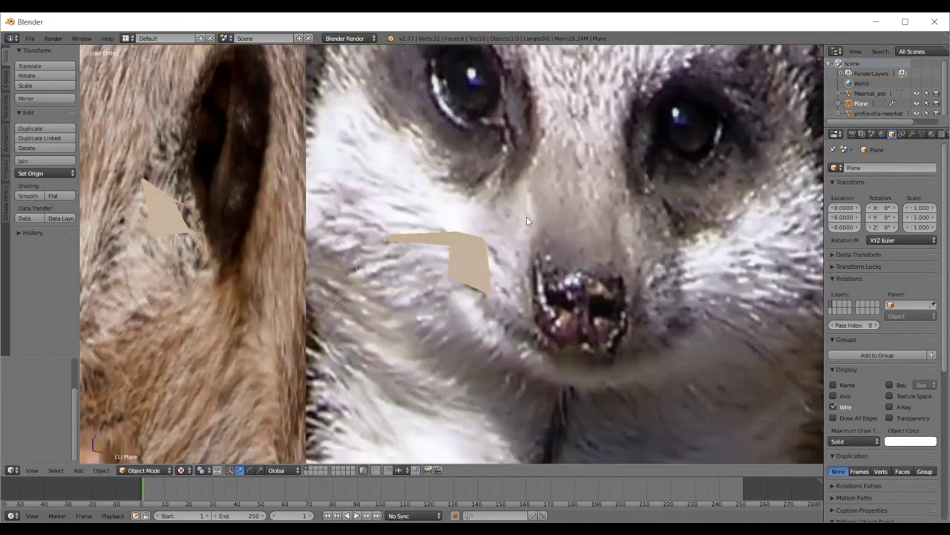
{"action": "scroll", "coordinate": [526, 216], "scroll_direction": "down", "scroll_amount": 3}
{"action": "key", "text": "KP_3"}
{"action": "key", "text": "KP_Decimal"}
{"action": "key", "text": "Tab"}
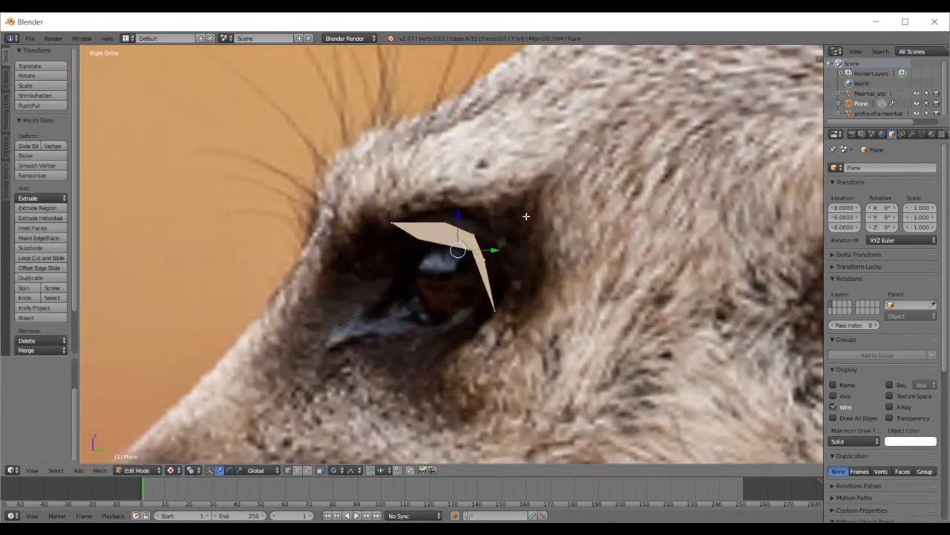
{"action": "key", "text": "g"}
{"action": "left_click", "coordinate": [490, 229]}
{"action": "right_click", "coordinate": [488, 258]}
{"action": "key", "text": "g"}
{"action": "left_click", "coordinate": [492, 259]}
{"action": "right_click", "coordinate": [496, 303]}
{"action": "key", "text": "g"}
{"action": "right_click", "coordinate": [402, 215]}
{"action": "right_click", "coordinate": [453, 224], "text": "shift"}
- Extrude the eye outline's upper inner-corner vertex about 0.010 forward along negative Y in the profile view
{"action": "right_click", "coordinate": [410, 260]}
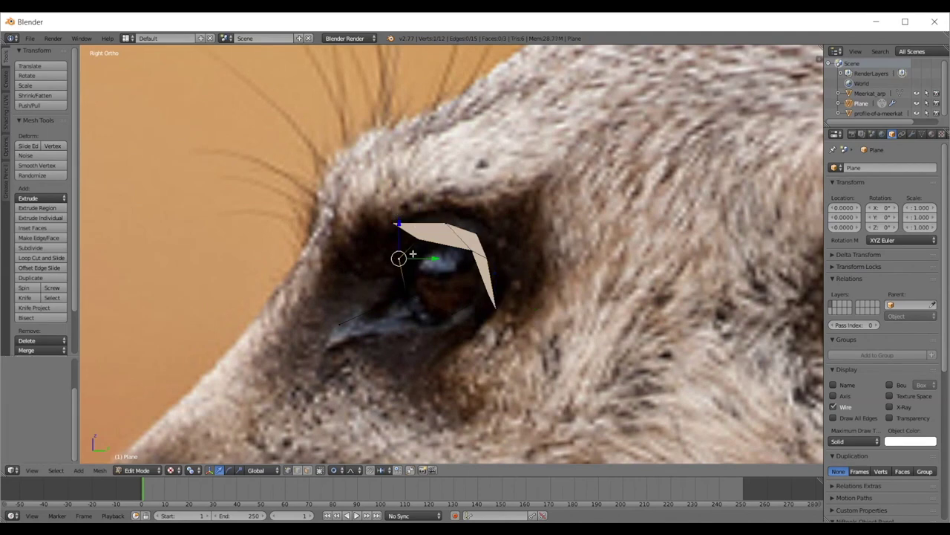
{"action": "scroll", "coordinate": [416, 260], "scroll_direction": "up", "scroll_amount": 2}
{"action": "right_click", "coordinate": [392, 315], "text": "shift"}
{"action": "middle_click_drag", "start_coordinate": [404, 265], "coordinate": [532, 264], "text": "shift"}
{"action": "scroll", "coordinate": [528, 271], "scroll_direction": "up", "scroll_amount": 1}
{"action": "scroll", "coordinate": [521, 288], "scroll_direction": "up", "scroll_amount": 1}
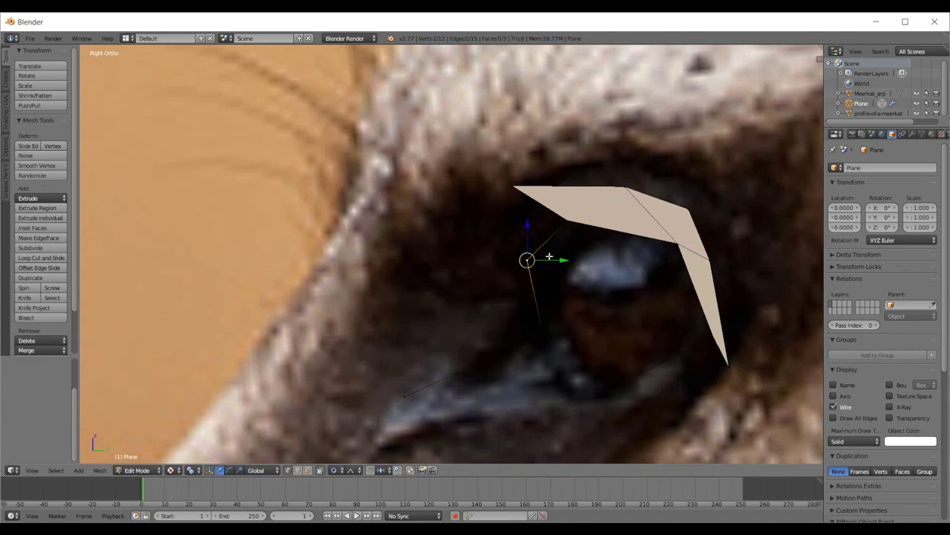
{"action": "left_click", "coordinate": [439, 259]}
- Fill a four-sided face between the extruded vertex, the loose lower vertex and the two inner-corner outline vertices
{"action": "right_click", "coordinate": [404, 396], "text": "shift"}
{"action": "right_click", "coordinate": [542, 336], "text": "shift"}
{"action": "right_click", "coordinate": [527, 260], "text": "shift"}
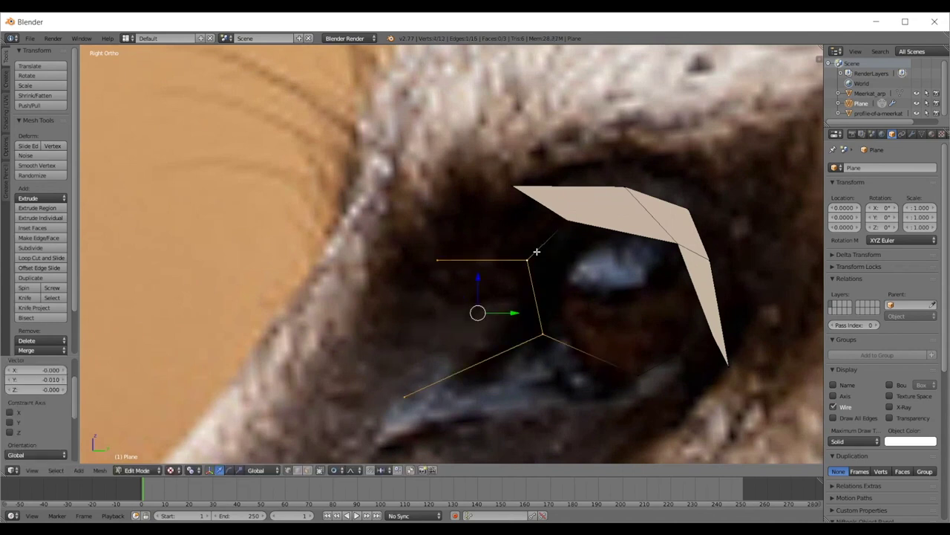
{"action": "key", "text": "f"}
- Move the inner corner face's upper outer vertex toward the nose bridge to widen the face in the front view
{"action": "key", "text": "KP_1"}
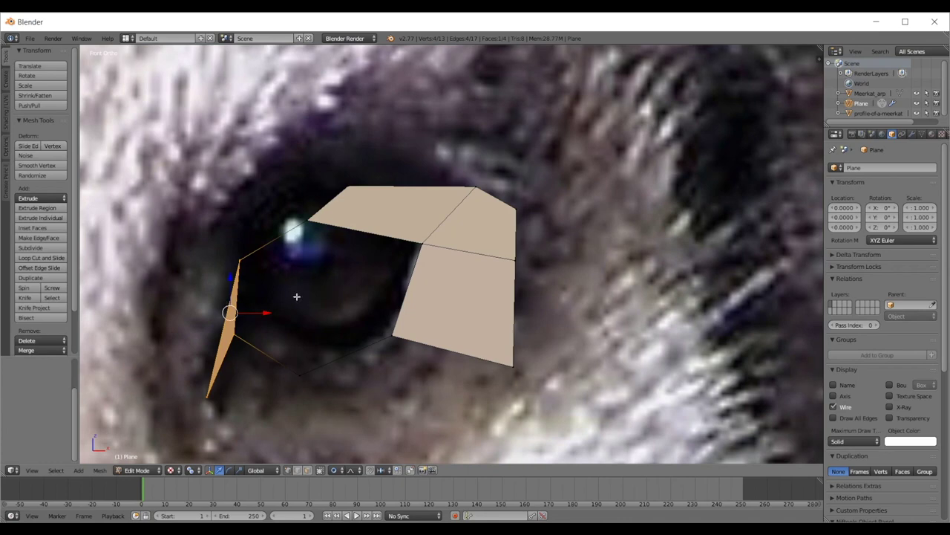
{"action": "scroll", "coordinate": [297, 297], "scroll_direction": "down", "scroll_amount": 2}
{"action": "key", "text": "KP_6"}
{"action": "key", "text": "KP_6"}
{"action": "right_click", "coordinate": [319, 250]}
{"action": "key", "text": "KP_1"}
{"action": "key", "text": "g"}
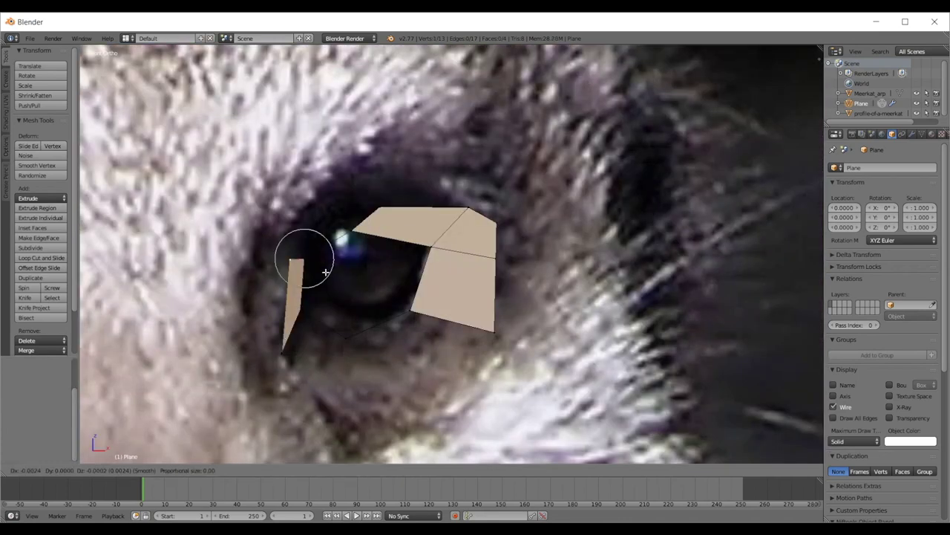
{"action": "left_click", "coordinate": [294, 336]}
{"action": "right_click", "coordinate": [284, 349]}
{"action": "right_click", "coordinate": [254, 276]}
{"action": "key", "text": "g"}
{"action": "left_click", "coordinate": [258, 271]}
{"action": "scroll", "coordinate": [424, 234], "scroll_direction": "down", "scroll_amount": 6}
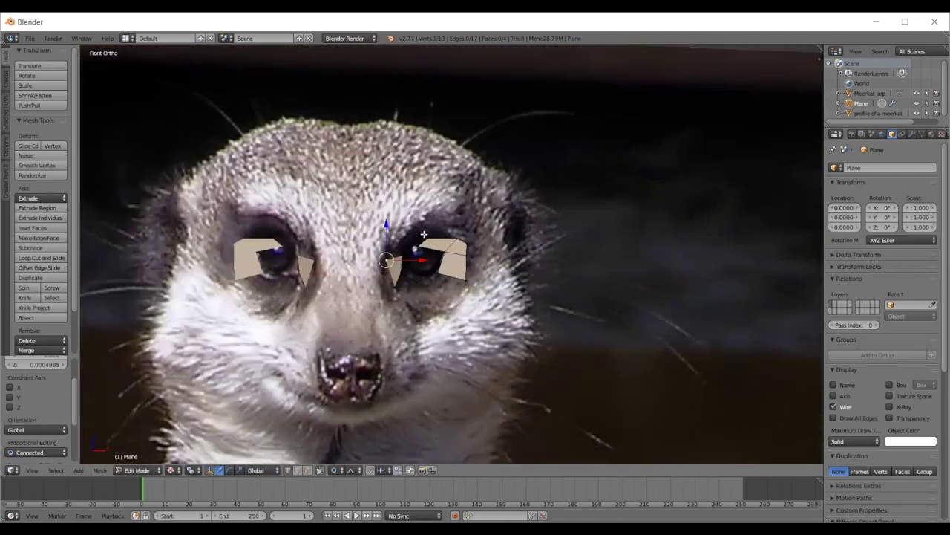
- Fine-tune the inner corner face's upper outer vertex against the profile image and the front image
{"action": "key", "text": "KP_3"}
{"action": "scroll", "coordinate": [354, 261], "scroll_direction": "up", "scroll_amount": 6}
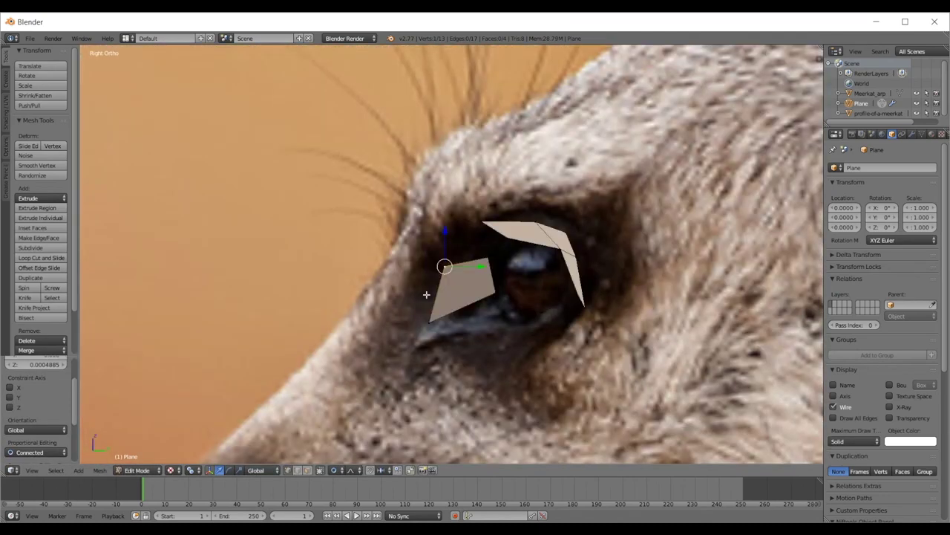
{"action": "scroll", "coordinate": [426, 294], "scroll_direction": "up", "scroll_amount": 4}
{"action": "key", "text": "g"}
{"action": "left_click", "coordinate": [441, 300]}
{"action": "key", "text": "KP_1"}
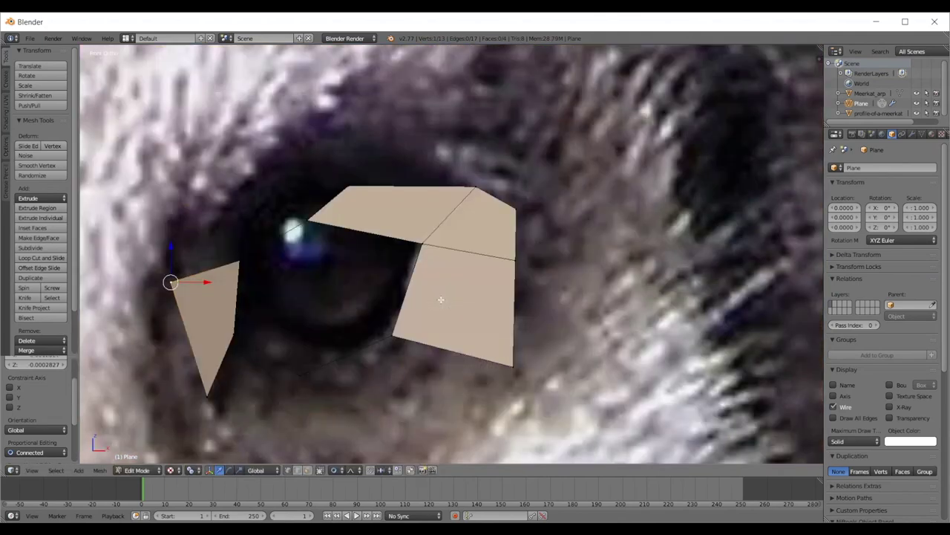
{"action": "key", "text": "g"}
{"action": "left_click", "coordinate": [397, 297]}
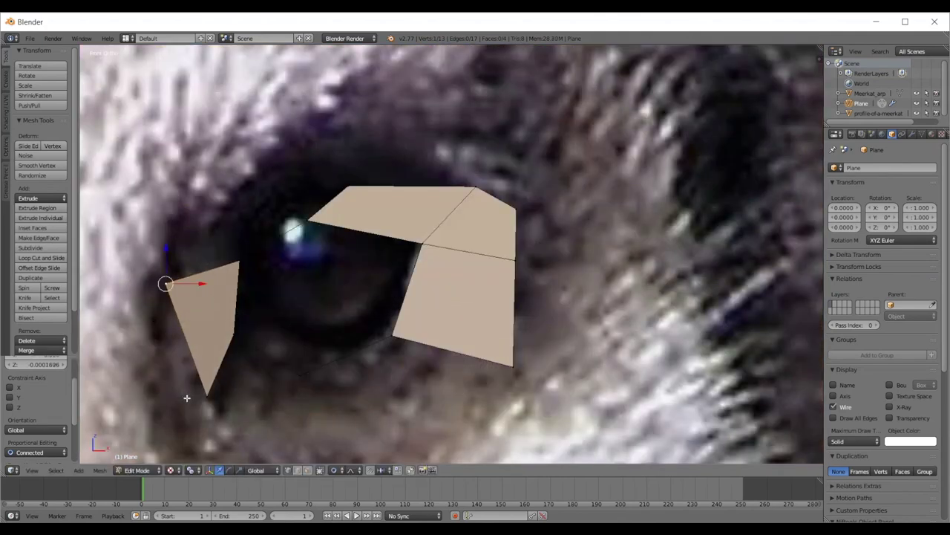
- Shift the inner corner face's lowest vertex slightly toward the nose in the front view and return to Object Mode
{"action": "right_click", "coordinate": [187, 398]}
{"action": "key", "text": "g"}
{"action": "left_click", "coordinate": [176, 399]}
{"action": "key", "text": "g"}
{"action": "left_click", "coordinate": [176, 399]}
{"action": "scroll", "coordinate": [341, 250], "scroll_direction": "down", "scroll_amount": 7}
{"action": "key", "text": "Tab"}
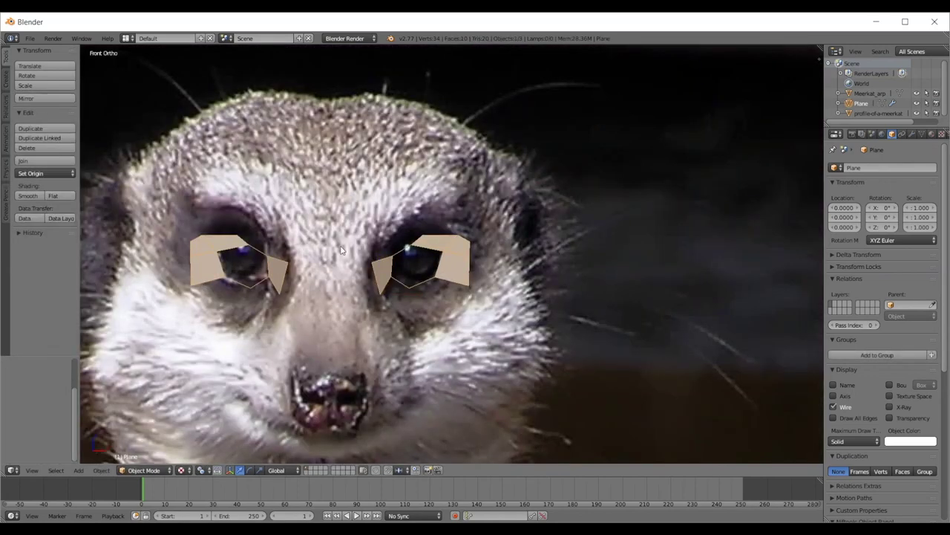
- Select the eye-outline vertex at the upper corner of the inner corner face for editing
{"action": "scroll", "coordinate": [371, 253], "scroll_direction": "down", "scroll_amount": 2}
{"action": "scroll", "coordinate": [420, 254], "scroll_direction": "up", "scroll_amount": 8}
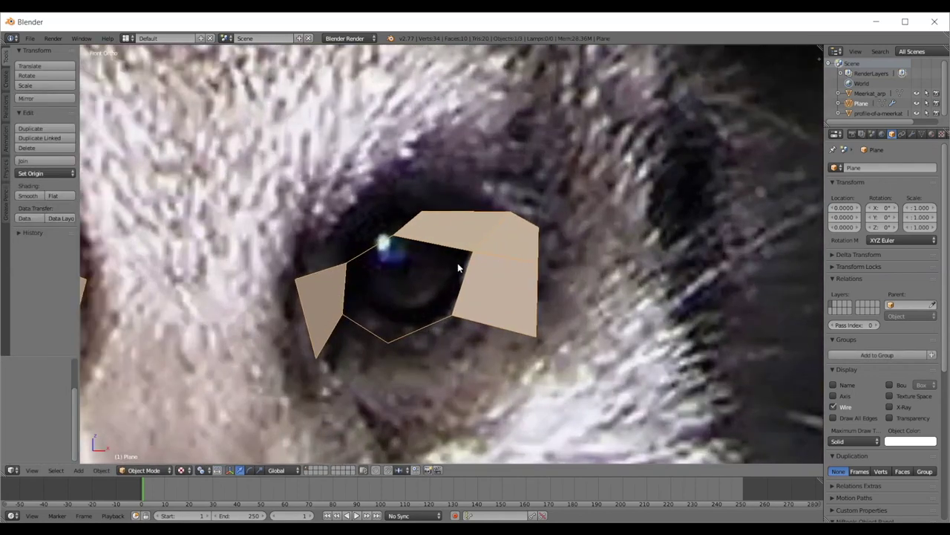
{"action": "key", "text": "Tab"}
{"action": "scroll", "coordinate": [380, 224], "scroll_direction": "up", "scroll_amount": 2}
{"action": "right_click", "coordinate": [291, 268]}
{"action": "middle_click_drag", "start_coordinate": [308, 254], "coordinate": [335, 293], "text": "shift"}
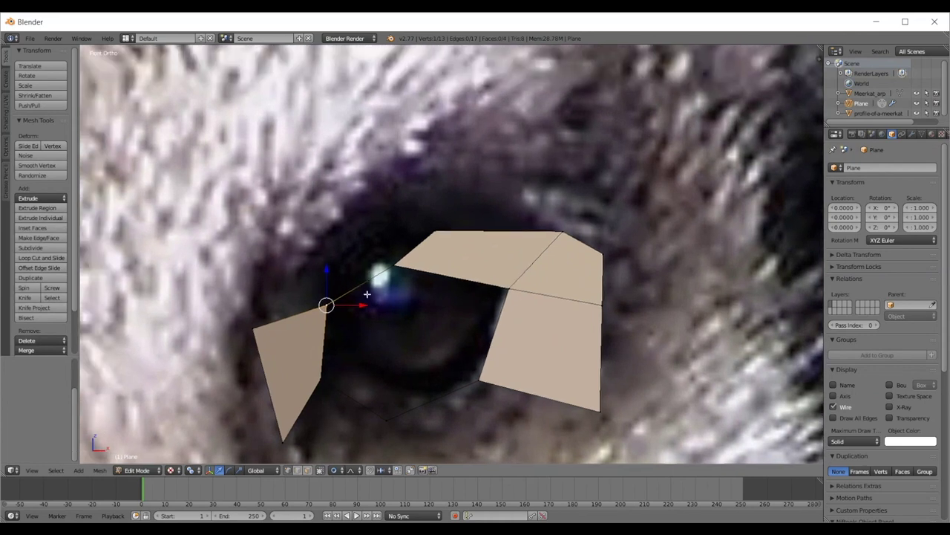
- Extrude two chained vertices from the inner eye corner up toward the brow, and select them with the inner upper eyelid vertex
{"action": "key", "text": "g"}
{"action": "left_click", "coordinate": [295, 235]}
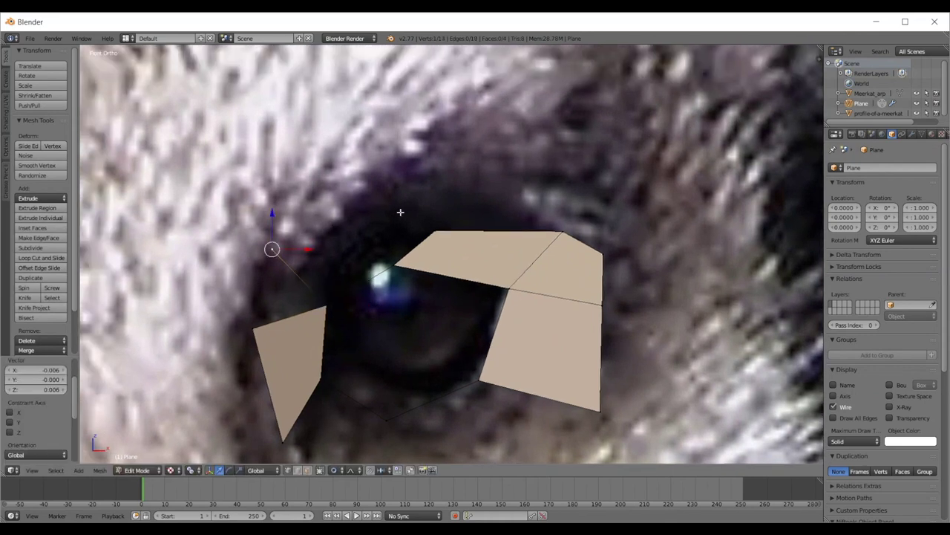
{"action": "key", "text": "e"}
{"action": "left_click", "coordinate": [438, 179]}
{"action": "right_click", "coordinate": [433, 217], "text": "shift"}
{"action": "right_click", "coordinate": [391, 267], "text": "shift"}
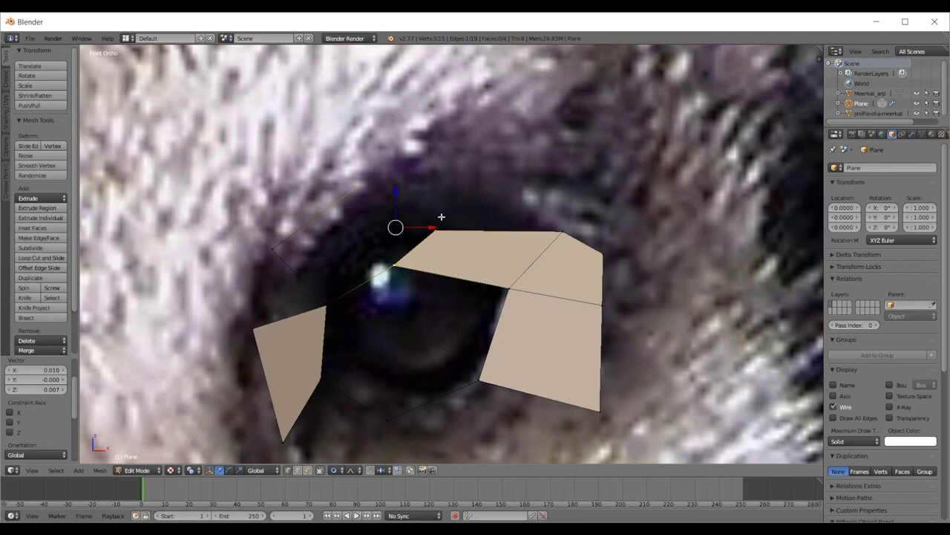
{"action": "right_click", "coordinate": [267, 244], "text": "shift"}
{"action": "right_click", "coordinate": [431, 225], "text": "shift"}
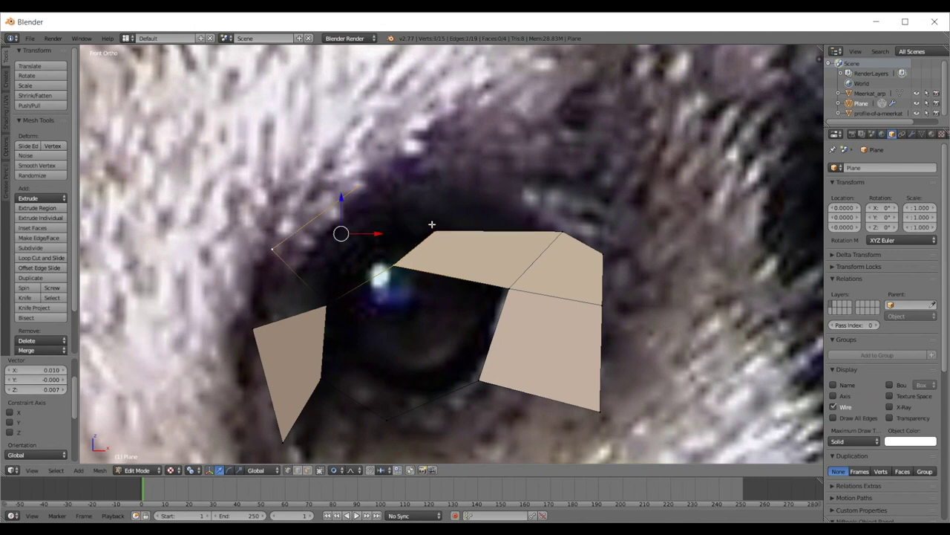
{"action": "key", "text": "f"}
{"action": "key", "text": "c"}
{"action": "key", "text": "Escape"}
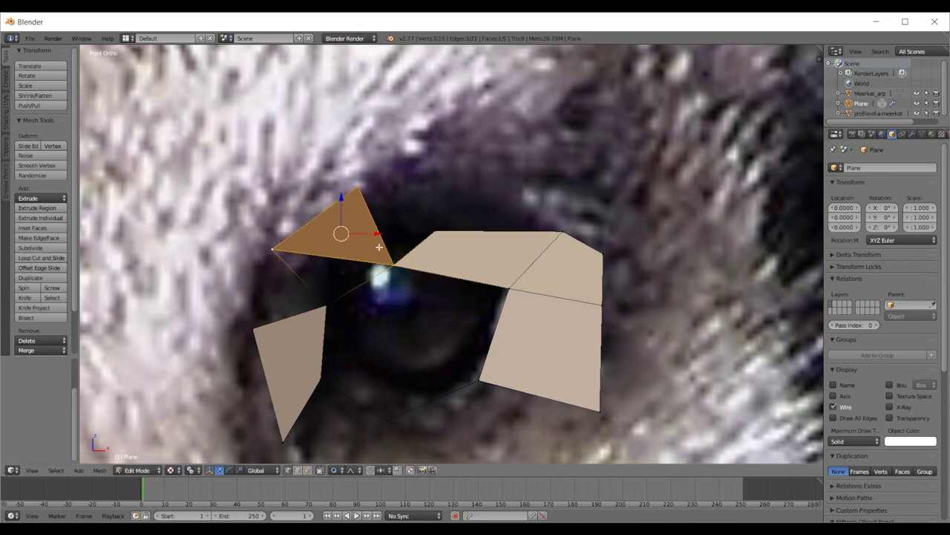
{"action": "key", "text": "ctrl+z"}
- Add the inner eye corner vertex to the selection, fill the four vertices with a quad face and deselect everything
{"action": "right_click", "coordinate": [326, 298], "text": "shift"}
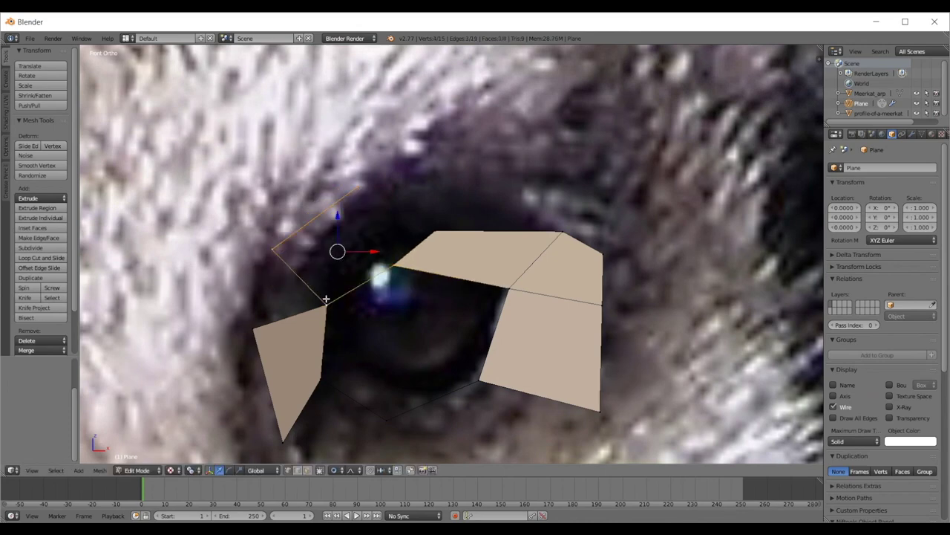
{"action": "key", "text": "f"}
{"action": "key", "text": "a"}
- In the right side view, move the new quad's uppermost vertex to fit the eye's profile
{"action": "scroll", "coordinate": [465, 277], "scroll_direction": "down", "scroll_amount": 5}
{"action": "middle_click_drag", "start_coordinate": [465, 276], "coordinate": [462, 328]}
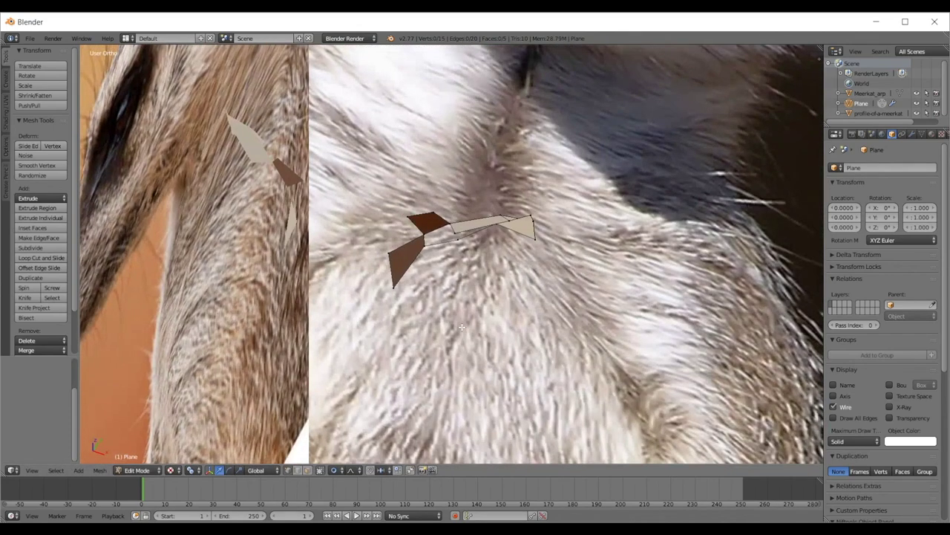
{"action": "key", "text": "KP_3"}
{"action": "scroll", "coordinate": [475, 332], "scroll_direction": "up", "scroll_amount": 6}
{"action": "right_click", "coordinate": [533, 199]}
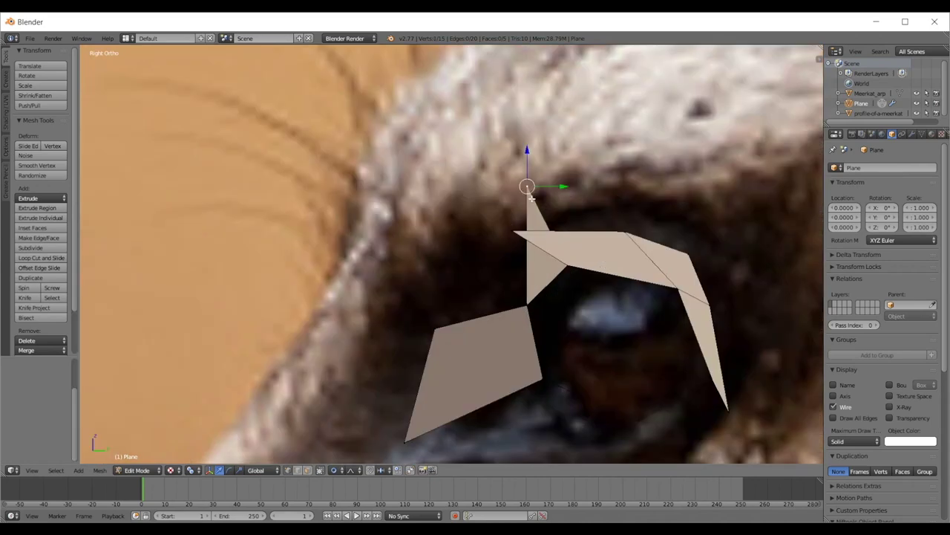
{"action": "key", "text": "h"}
{"action": "key", "text": "ctrl+z"}
{"action": "key", "text": "g"}
{"action": "left_click", "coordinate": [529, 234]}
- Move the new quad's outer vertex nearest the nose bridge forward in the right side view to match the profile photo
{"action": "middle_click_drag", "start_coordinate": [508, 192], "coordinate": [536, 206]}
{"action": "right_click", "coordinate": [395, 193]}
{"action": "key", "text": "KP_3"}
{"action": "key", "text": "g"}
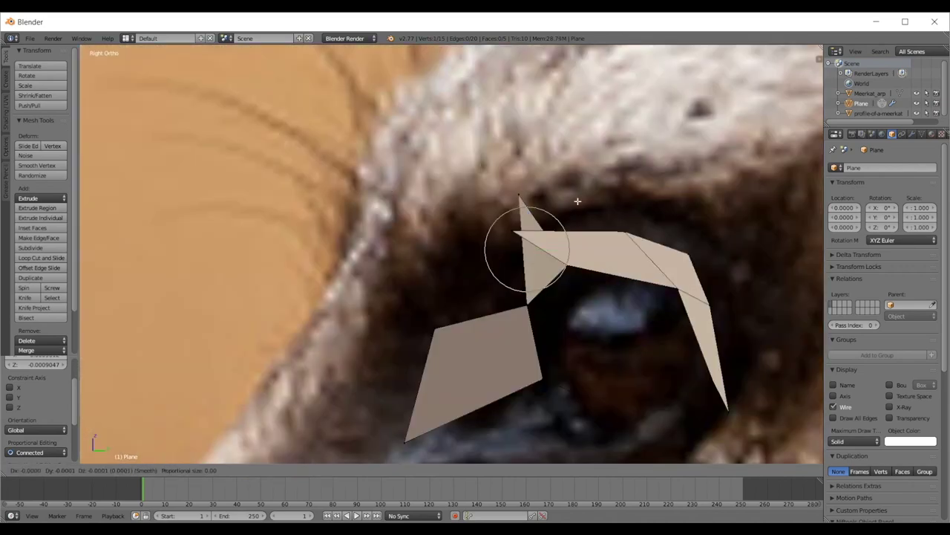
{"action": "left_click", "coordinate": [527, 196]}
{"action": "scroll", "coordinate": [534, 194], "scroll_direction": "down", "scroll_amount": 6}
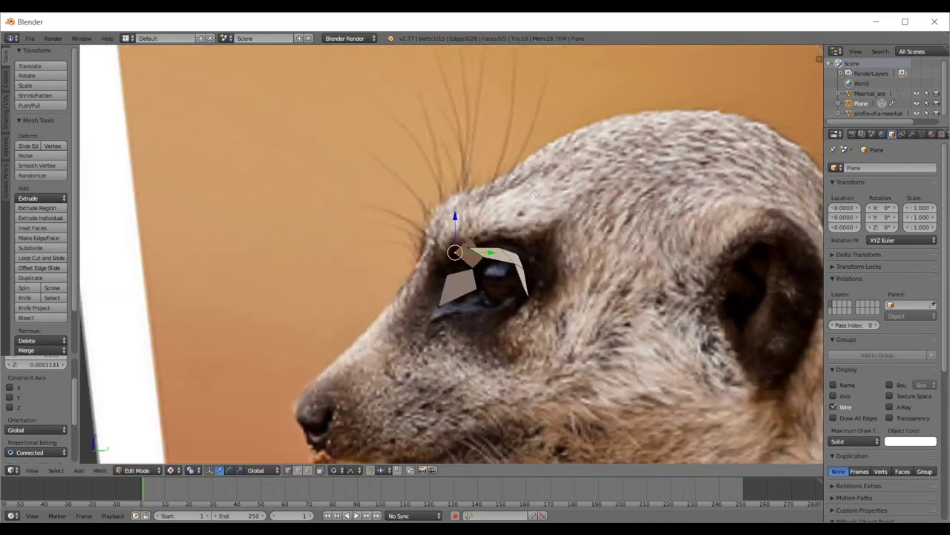
{"action": "scroll", "coordinate": [534, 195], "scroll_direction": "up", "scroll_amount": 3}
{"action": "middle_click_drag", "start_coordinate": [534, 194], "coordinate": [580, 252]}
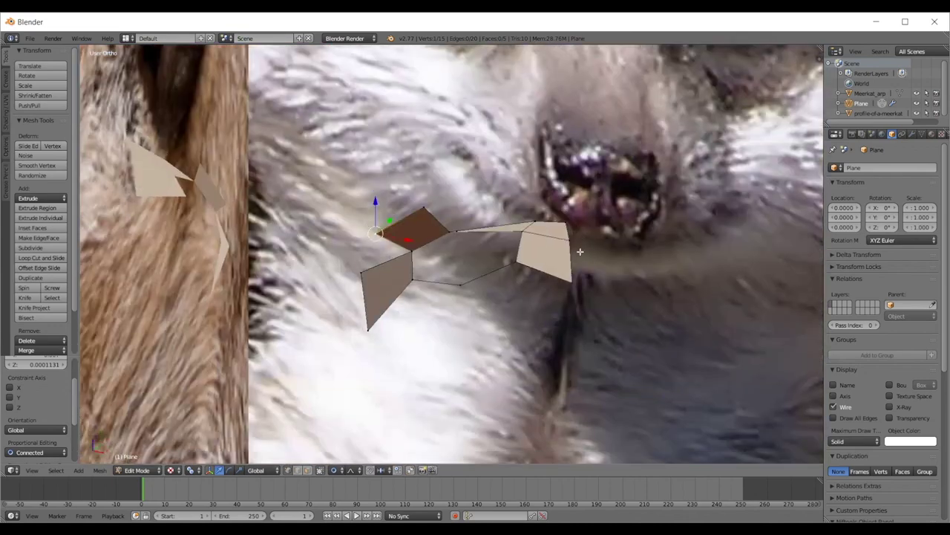
- In the front view, fill the triangular gap between the new quad and the upper eyelid faces
{"action": "scroll", "coordinate": [516, 215], "scroll_direction": "up", "scroll_amount": 4}
{"action": "key", "text": "KP_1"}
{"action": "right_click", "coordinate": [430, 232]}
{"action": "right_click", "coordinate": [372, 192], "text": "shift"}
{"action": "right_click", "coordinate": [396, 251], "text": "shift"}
{"action": "key", "text": "f"}
- In the top view, reposition the outer vertex where the new triangle meets the upper eyelid strip
{"action": "right_click", "coordinate": [441, 231]}
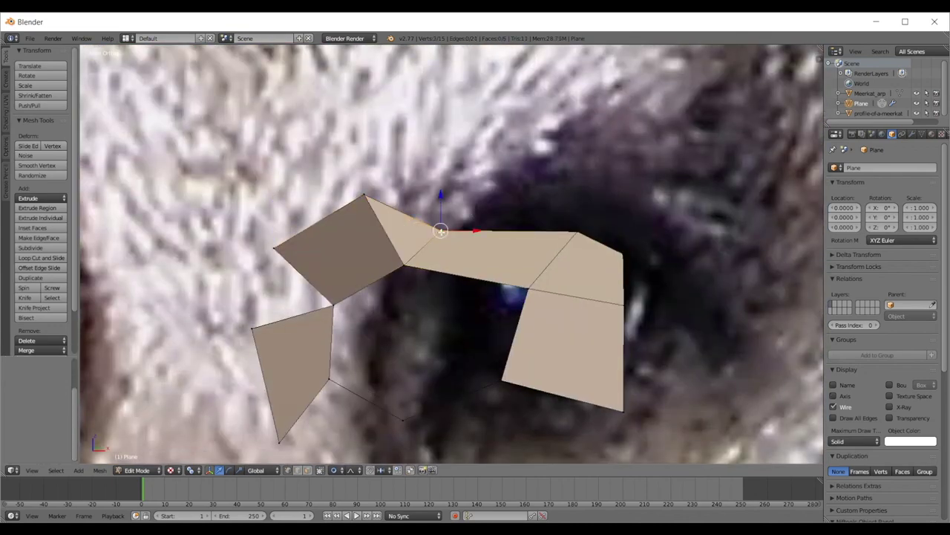
{"action": "key", "text": "KP_7"}
{"action": "key", "text": "g"}
{"action": "left_click", "coordinate": [432, 203]}
- In the right side view, move the three outer vertices of the inner upper eyelid to follow the eye socket's arc
{"action": "right_click", "coordinate": [362, 198]}
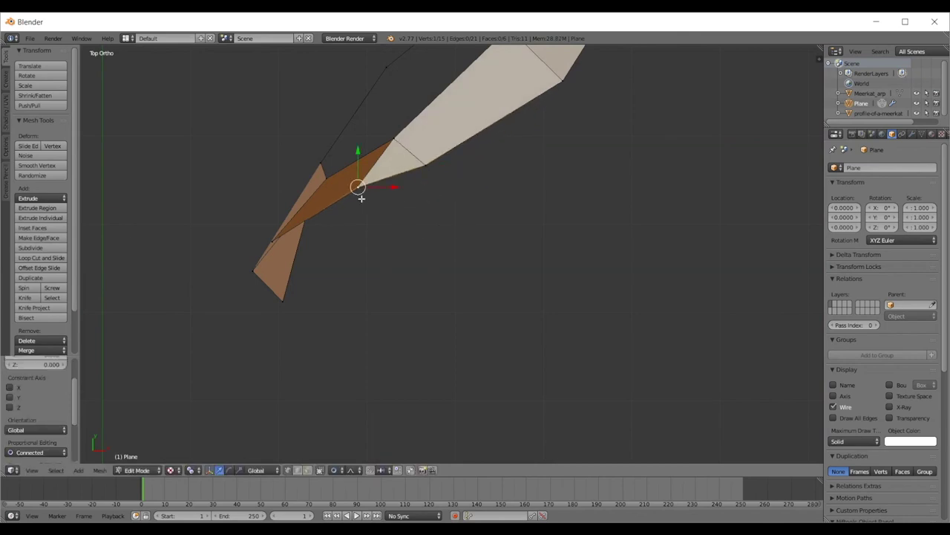
{"action": "key", "text": "KP_3"}
{"action": "key", "text": "g"}
{"action": "left_click", "coordinate": [460, 261]}
{"action": "key", "text": "g"}
{"action": "left_click", "coordinate": [514, 237]}
{"action": "right_click", "coordinate": [548, 226]}
{"action": "key", "text": "g"}
{"action": "left_click", "coordinate": [565, 221]}
- Fill the triangular gap between the inner corner face and the upper inner eyelid face, and deselect everything
{"action": "scroll", "coordinate": [564, 222], "scroll_direction": "down", "scroll_amount": 4}
{"action": "scroll", "coordinate": [551, 228], "scroll_direction": "up", "scroll_amount": 3}
{"action": "right_click", "coordinate": [480, 254]}
{"action": "right_click", "coordinate": [466, 269]}
{"action": "right_click", "coordinate": [436, 311], "text": "shift"}
{"action": "right_click", "coordinate": [516, 299], "text": "shift"}
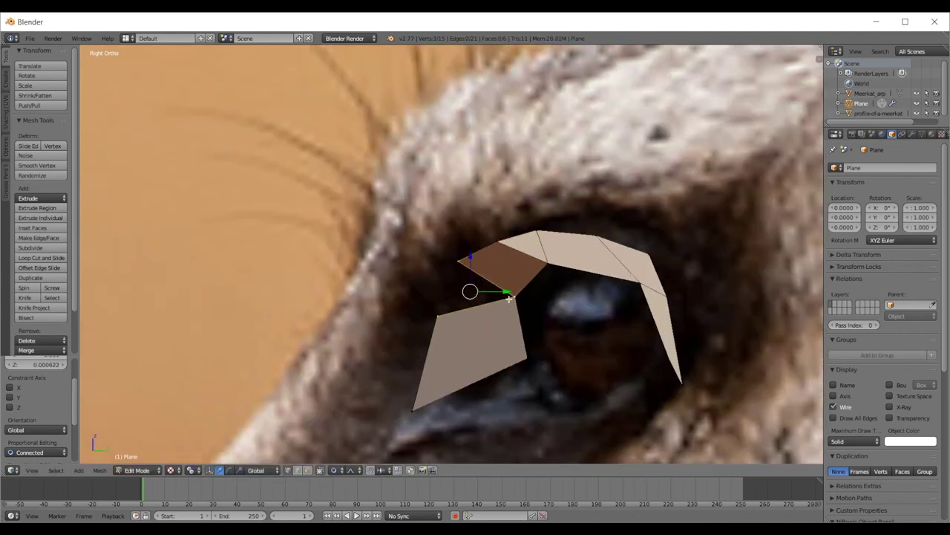
{"action": "key", "text": "f"}
{"action": "key", "text": "a"}
- In the front view, nudge the outer vertex beside the inner eye corner slightly toward the eye
{"action": "scroll", "coordinate": [514, 307], "scroll_direction": "down", "scroll_amount": 6}
{"action": "middle_click_drag", "start_coordinate": [513, 306], "coordinate": [574, 295]}
{"action": "key", "text": "KP_1"}
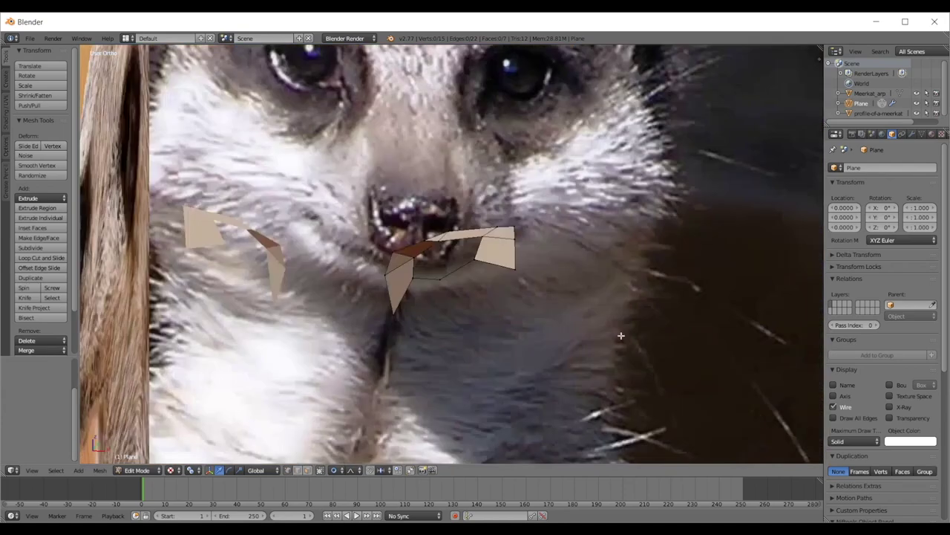
{"action": "scroll", "coordinate": [594, 304], "scroll_direction": "up", "scroll_amount": 4}
{"action": "scroll", "coordinate": [621, 317], "scroll_direction": "down", "scroll_amount": 4}
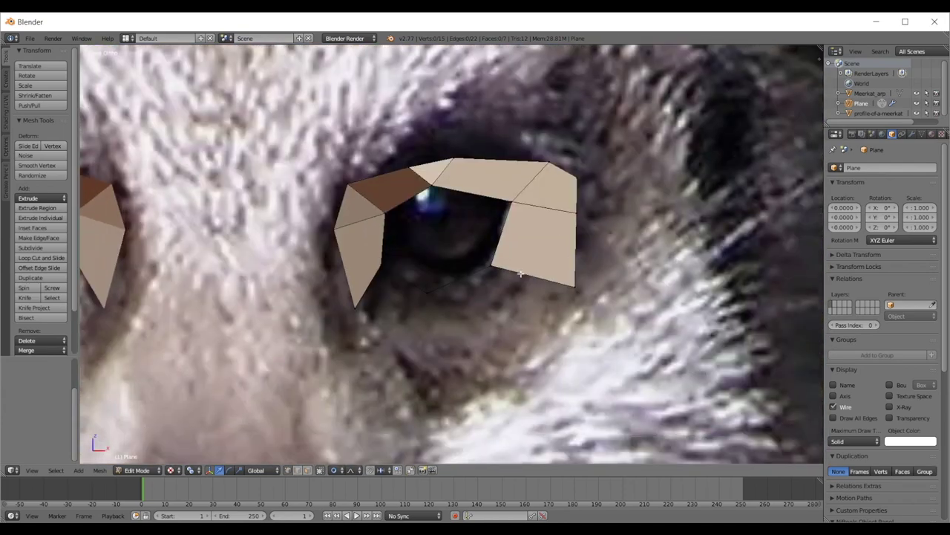
{"action": "scroll", "coordinate": [347, 224], "scroll_direction": "up", "scroll_amount": 4}
{"action": "right_click", "coordinate": [347, 225]}
{"action": "key", "text": "g"}
{"action": "left_click", "coordinate": [357, 224]}
{"action": "right_click", "coordinate": [428, 292]}
{"action": "middle_click_drag", "start_coordinate": [468, 291], "coordinate": [461, 228], "text": "shift"}
{"action": "right_click", "coordinate": [507, 145]}
{"action": "key", "text": "g"}
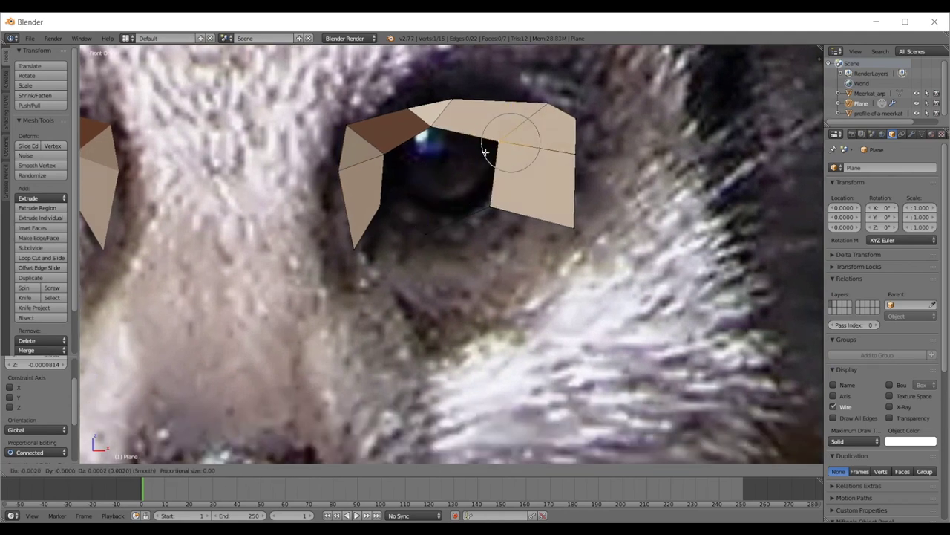
{"action": "right_click", "coordinate": [490, 147]}
{"action": "scroll", "coordinate": [415, 157], "scroll_direction": "down", "scroll_amount": 6}
{"action": "scroll", "coordinate": [483, 193], "scroll_direction": "up", "scroll_amount": 5}
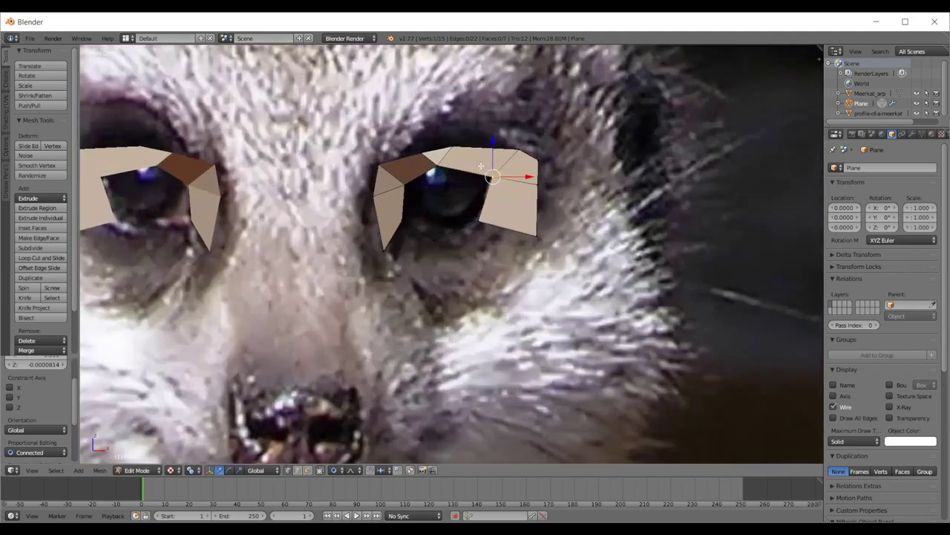
{"action": "scroll", "coordinate": [483, 193], "scroll_direction": "up", "scroll_amount": 4}
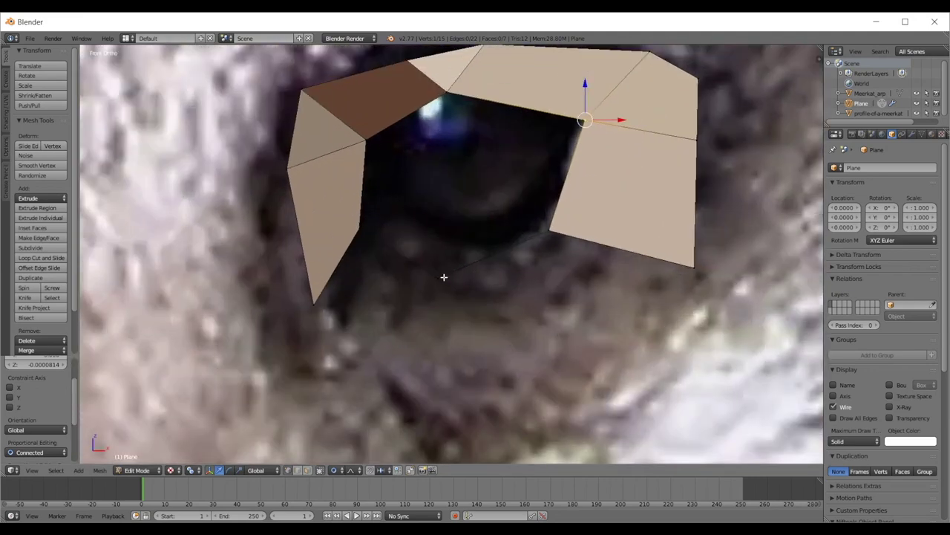
- Extrude the lower eyelid's bottom vertex downward and fill a quad from it to the outer eye corner face
{"action": "right_click", "coordinate": [443, 278]}
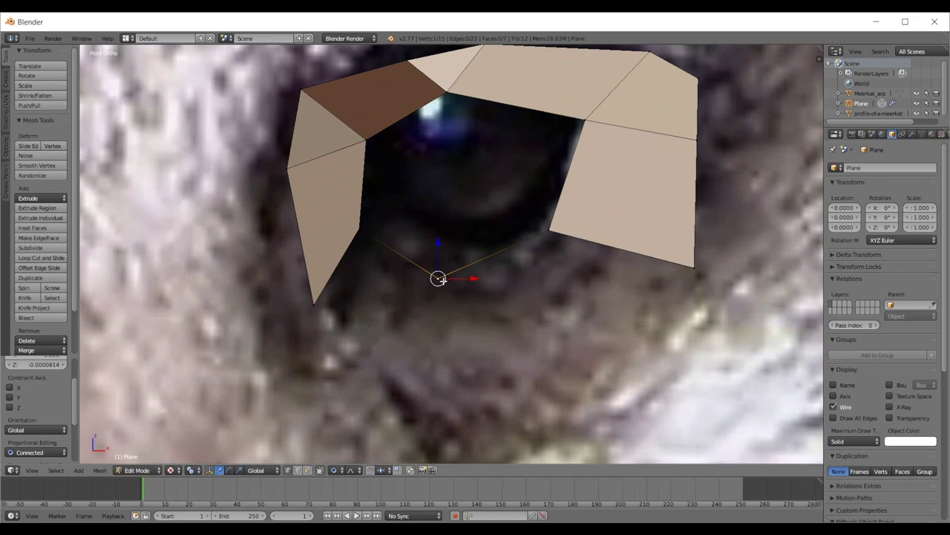
{"action": "middle_click_drag", "start_coordinate": [560, 287], "coordinate": [548, 195], "text": "shift"}
{"action": "key", "text": "e"}
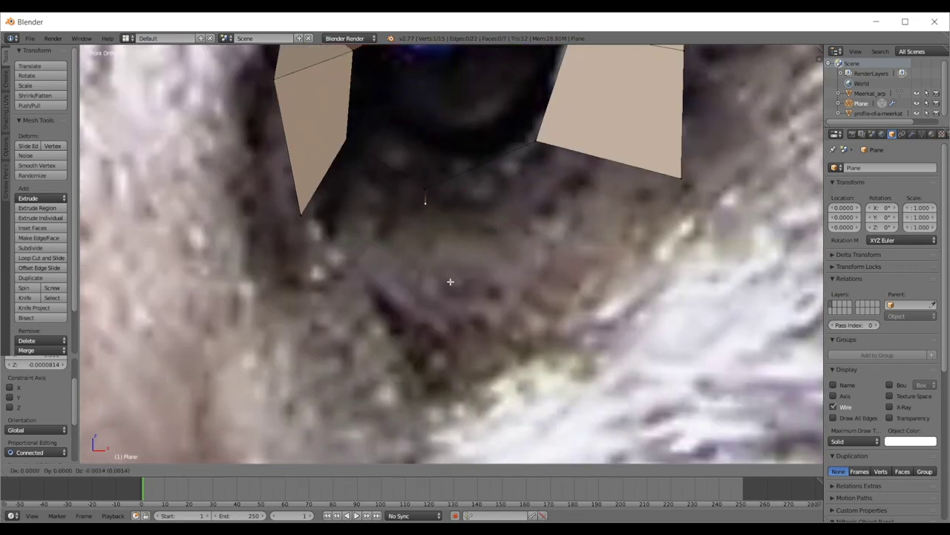
{"action": "left_click", "coordinate": [450, 320]}
{"action": "right_click", "coordinate": [682, 178], "text": "shift"}
{"action": "right_click", "coordinate": [535, 141], "text": "shift"}
{"action": "right_click", "coordinate": [421, 182], "text": "shift"}
{"action": "key", "text": "f"}
- Fill a quad between the lower eyelid's bottom edge and the inner corner face to close the eye loop
{"action": "right_click", "coordinate": [420, 190]}
{"action": "right_click", "coordinate": [430, 285], "text": "shift"}
{"action": "right_click", "coordinate": [316, 216], "text": "shift"}
{"action": "right_click", "coordinate": [351, 134], "text": "shift"}
{"action": "key", "text": "f"}
{"action": "scroll", "coordinate": [439, 192], "scroll_direction": "down", "scroll_amount": 6}
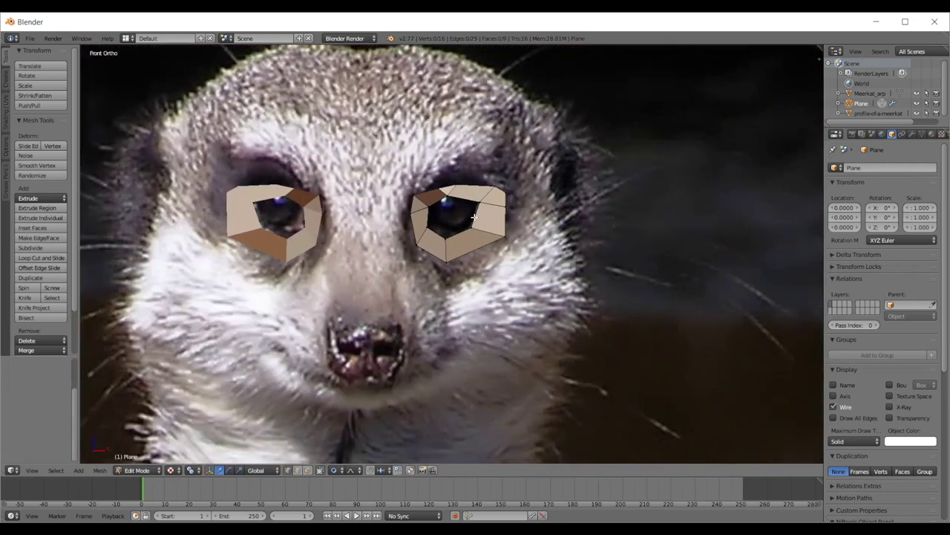
- In the right side view, move the eye loop's lower outer corner vertex back, away from the eyeball
{"action": "key", "text": "KP_3"}
{"action": "scroll", "coordinate": [474, 217], "scroll_direction": "up", "scroll_amount": 5}
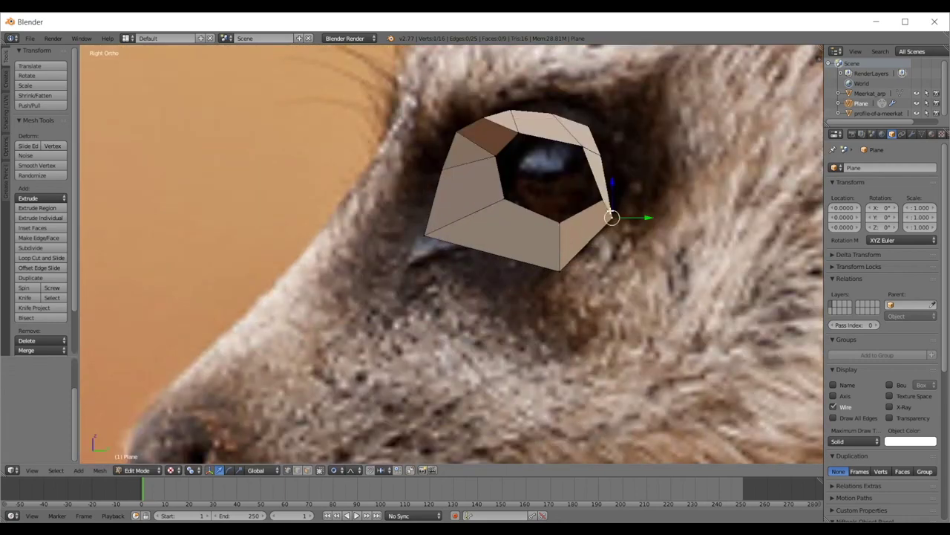
{"action": "key", "text": "ctrl+z"}
{"action": "key", "text": "g"}
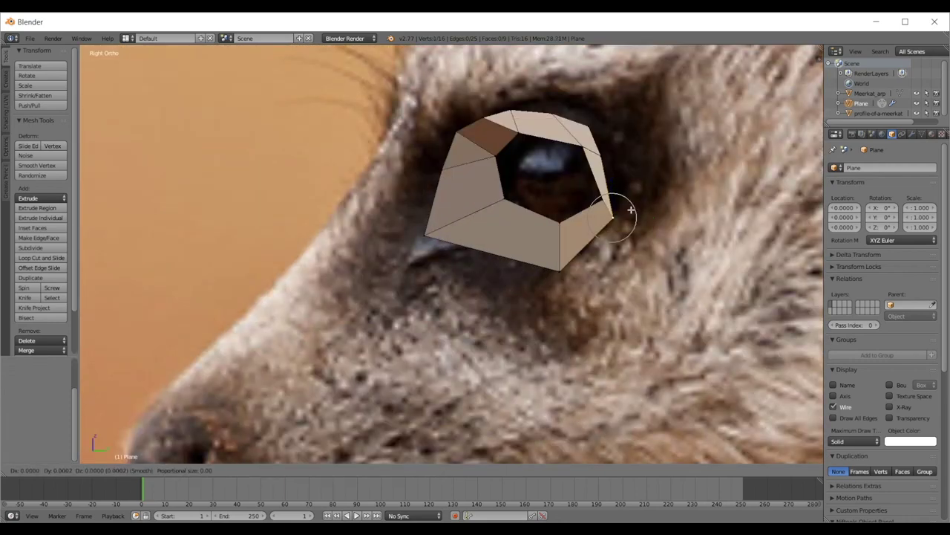
{"action": "left_click", "coordinate": [639, 208]}
{"action": "right_click", "coordinate": [596, 197]}
{"action": "key", "text": "g"}
{"action": "left_click", "coordinate": [595, 197]}
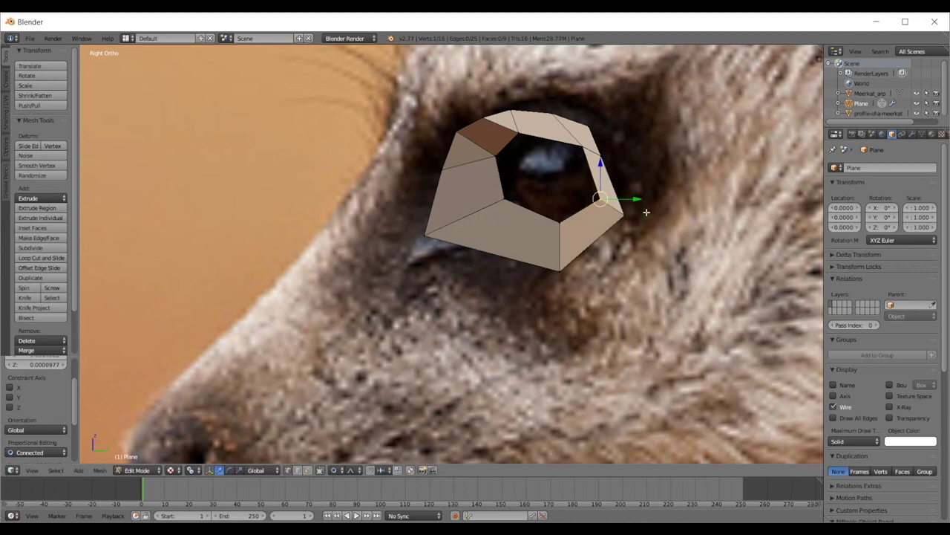
{"action": "key", "text": "ctrl+z"}
{"action": "scroll", "coordinate": [479, 119], "scroll_direction": "down", "scroll_amount": 1}
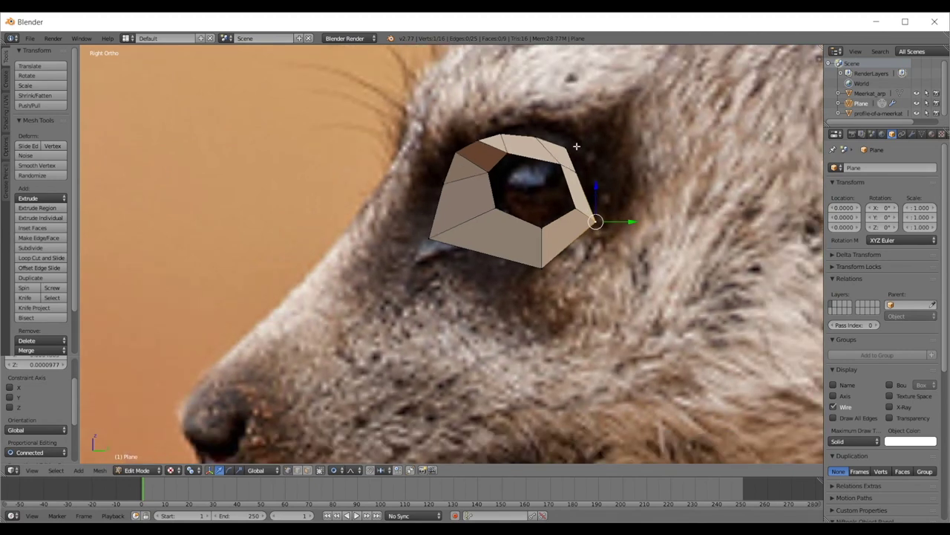
{"action": "key", "text": "h"}
{"action": "middle_click_drag", "start_coordinate": [616, 173], "coordinate": [616, 213]}
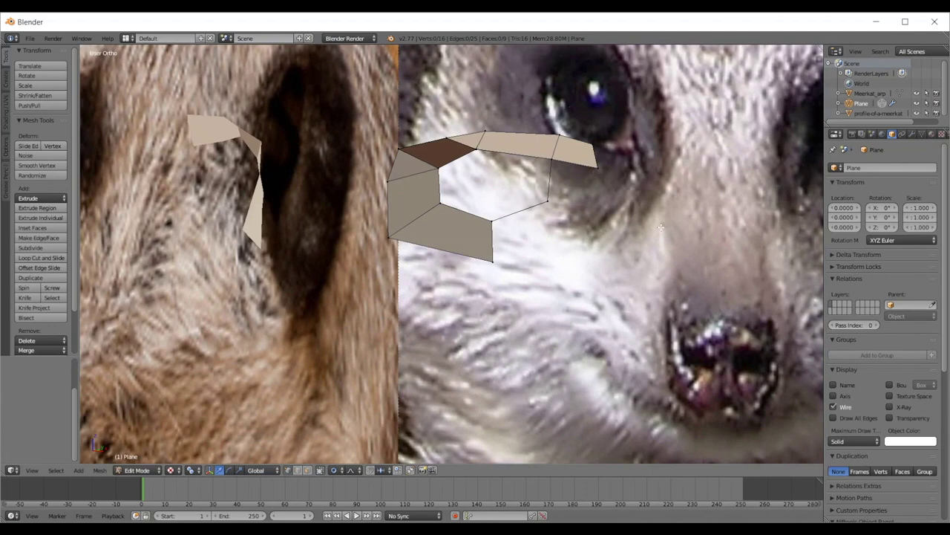
{"action": "key", "text": "ctrl+z"}
{"action": "key", "text": "KP_3"}
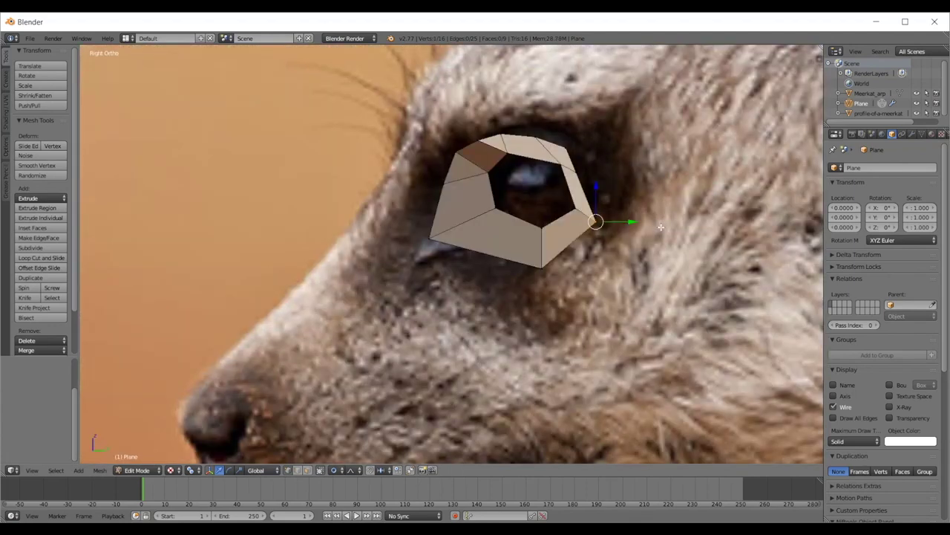
- Adjust the two upper outer eyelid vertices in the right side view to round off the eye loop's rear arc
{"action": "right_click_drag", "start_coordinate": [578, 165], "coordinate": [577, 166]}
{"action": "right_click_drag", "start_coordinate": [537, 127], "coordinate": [546, 126]}
{"action": "scroll", "coordinate": [482, 208], "scroll_direction": "down", "scroll_amount": 4}
{"action": "middle_click_drag", "start_coordinate": [481, 209], "coordinate": [511, 237]}
{"action": "key", "text": "KP_1"}
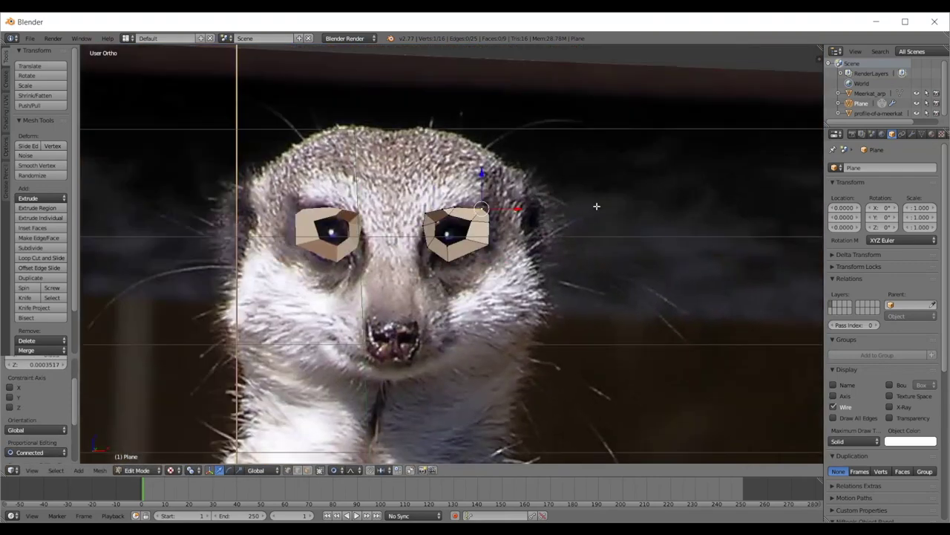
- Move the lower outer corner vertex inward and down in the front view, and raise it slightly in the side view
{"action": "scroll", "coordinate": [596, 205], "scroll_direction": "up", "scroll_amount": 6}
{"action": "right_click_drag", "start_coordinate": [586, 214], "coordinate": [580, 227]}
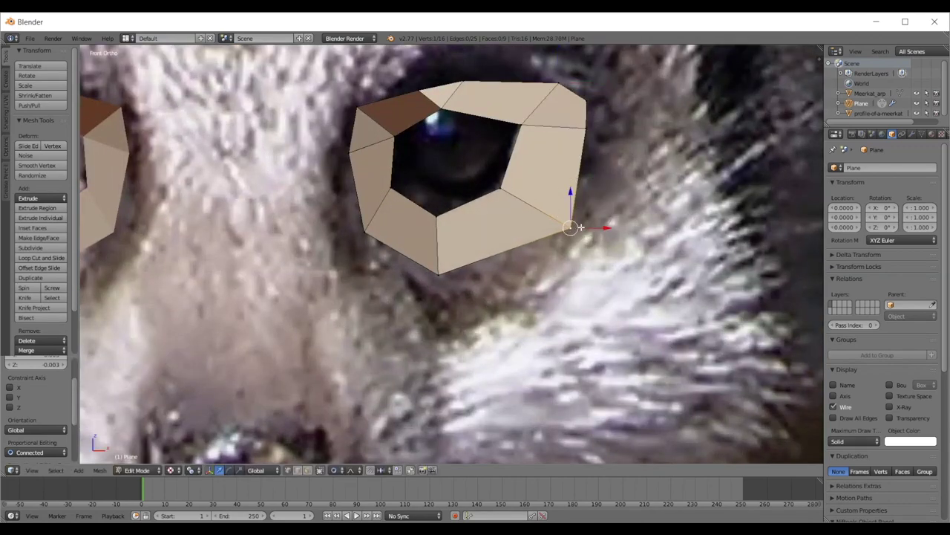
{"action": "scroll", "coordinate": [580, 227], "scroll_direction": "down", "scroll_amount": 5}
{"action": "scroll", "coordinate": [554, 233], "scroll_direction": "up", "scroll_amount": 3}
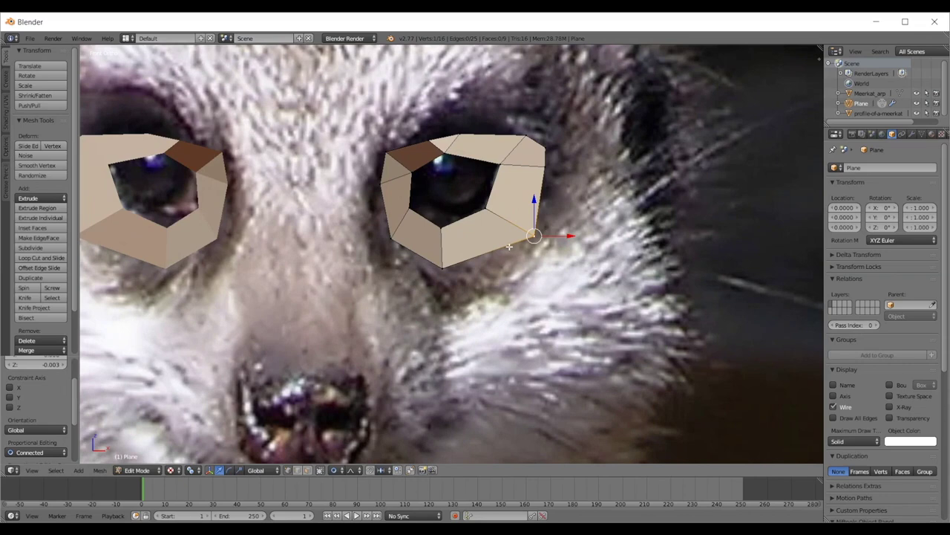
{"action": "right_click_drag", "start_coordinate": [536, 237], "coordinate": [532, 239]}
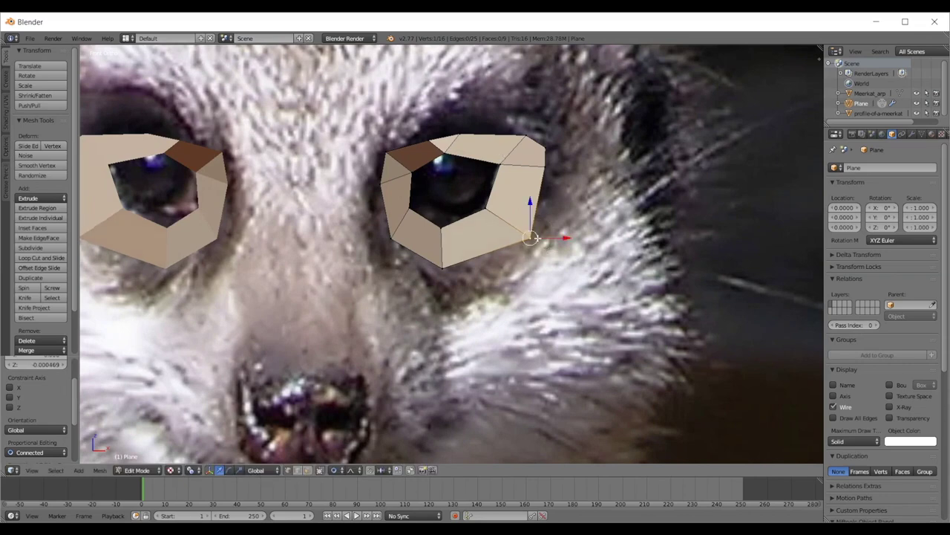
{"action": "scroll", "coordinate": [524, 155], "scroll_direction": "down", "scroll_amount": 2}
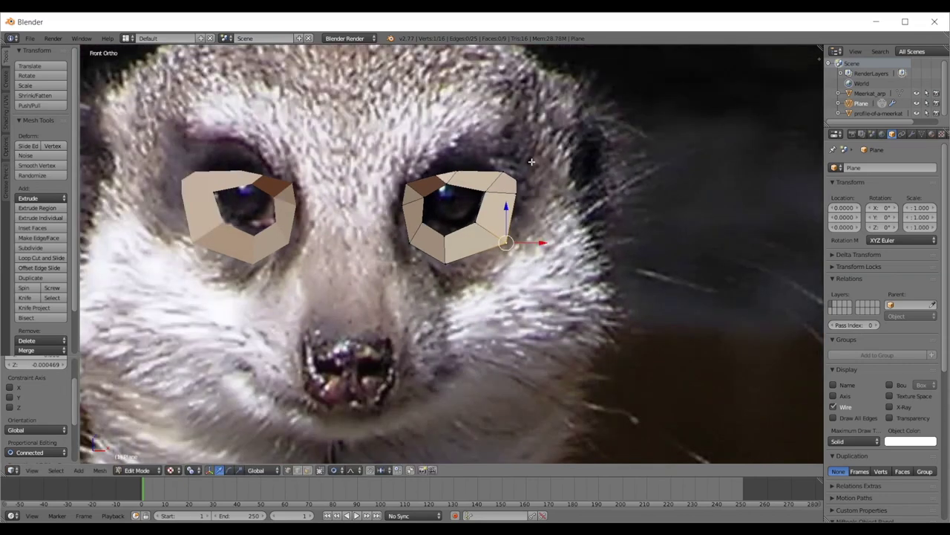
{"action": "key", "text": "KP_3"}
{"action": "scroll", "coordinate": [569, 178], "scroll_direction": "up", "scroll_amount": 3}
{"action": "scroll", "coordinate": [584, 230], "scroll_direction": "down", "scroll_amount": 1}
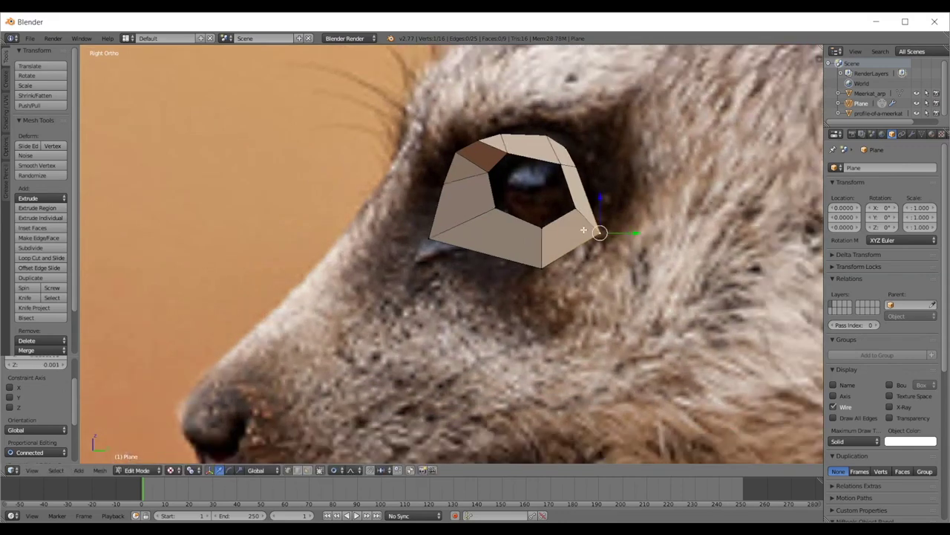
- In the right side view, extrude the eye loop's three upper inner vertices upward by about 0.007 to start two brow faces
{"action": "scroll", "coordinate": [583, 231], "scroll_direction": "down", "scroll_amount": 4}
{"action": "scroll", "coordinate": [541, 186], "scroll_direction": "up", "scroll_amount": 4}
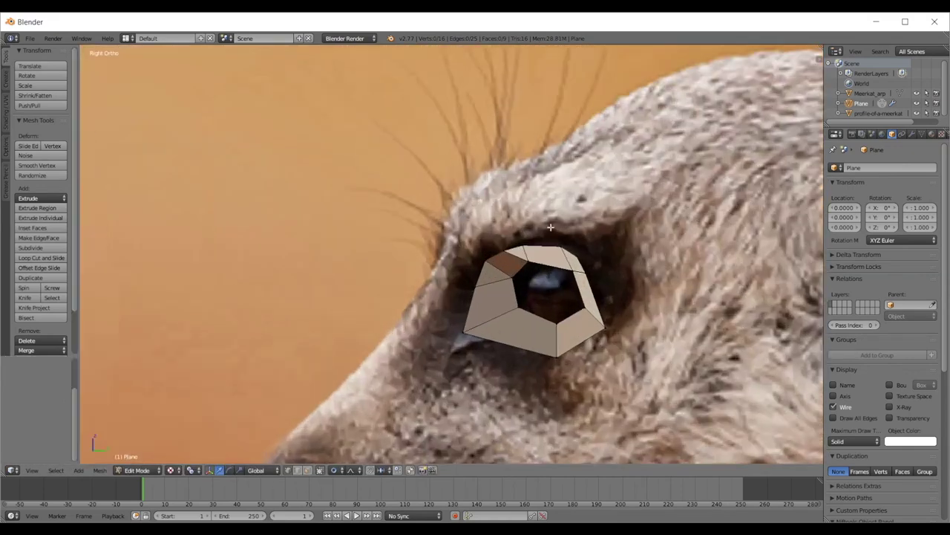
{"action": "right_click", "coordinate": [512, 248]}
{"action": "scroll", "coordinate": [542, 245], "scroll_direction": "up", "scroll_amount": 2}
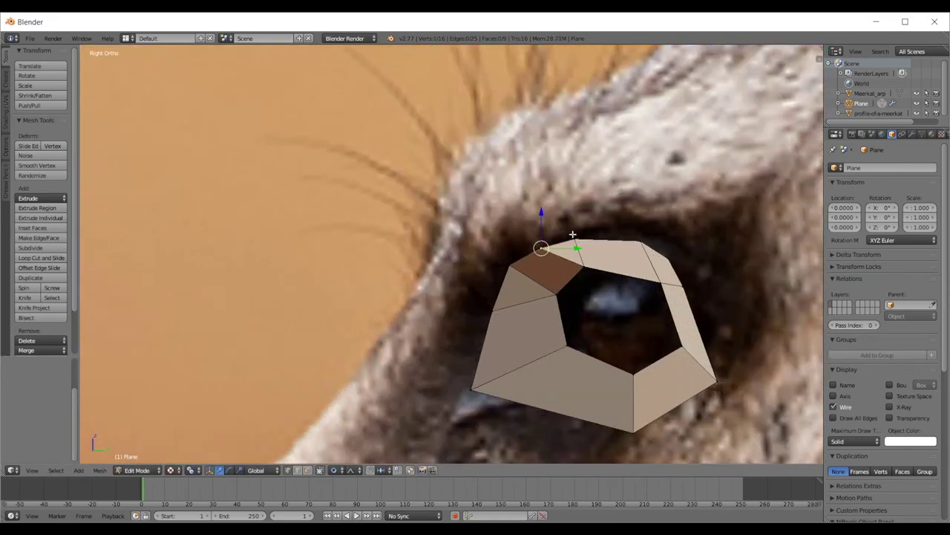
{"action": "right_click", "coordinate": [572, 234], "text": "shift"}
{"action": "scroll", "coordinate": [572, 234], "scroll_direction": "down", "scroll_amount": 1}
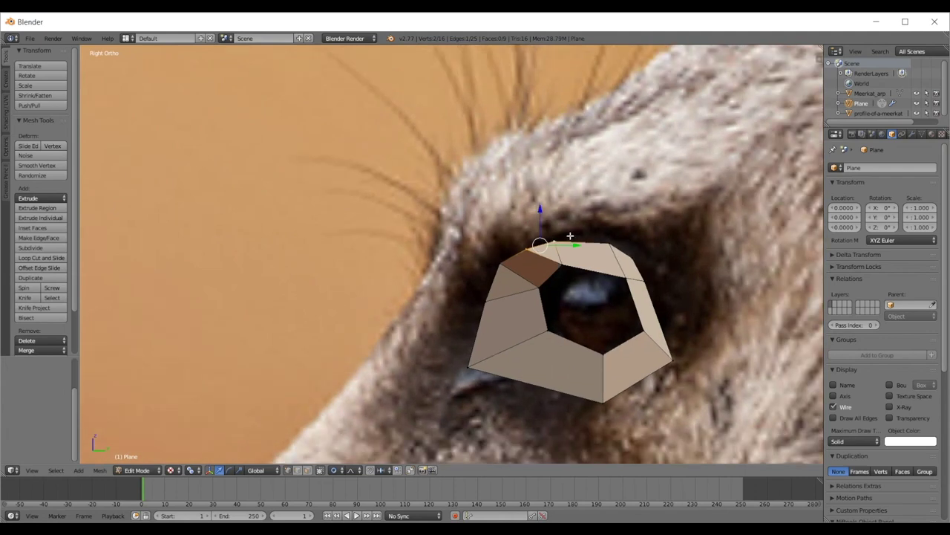
{"action": "right_click", "coordinate": [500, 260], "text": "shift"}
{"action": "key", "text": "e"}
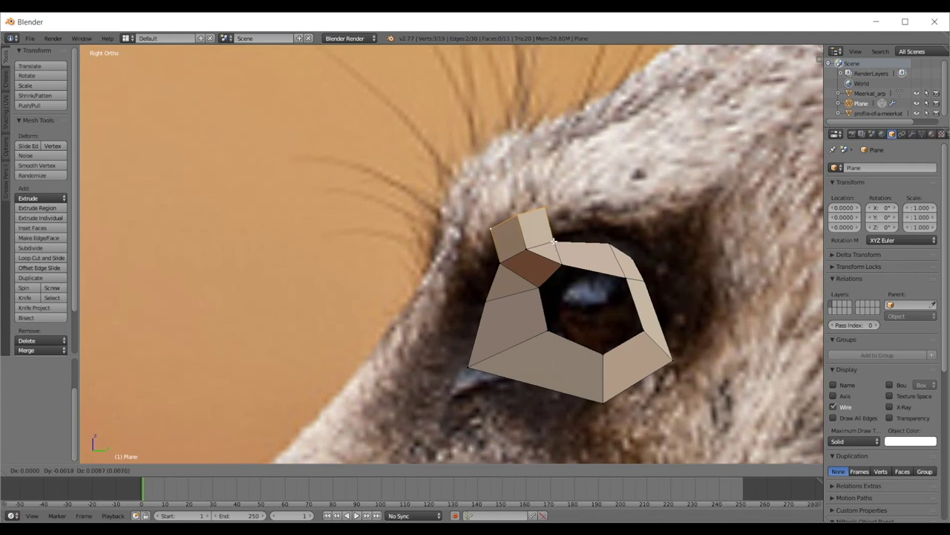
{"action": "left_click", "coordinate": [553, 239]}
- In the front view, rotate the extruded brow edge counterclockwise and raise the two eyelid vertices beneath the new faces
{"action": "key", "text": "KP_1"}
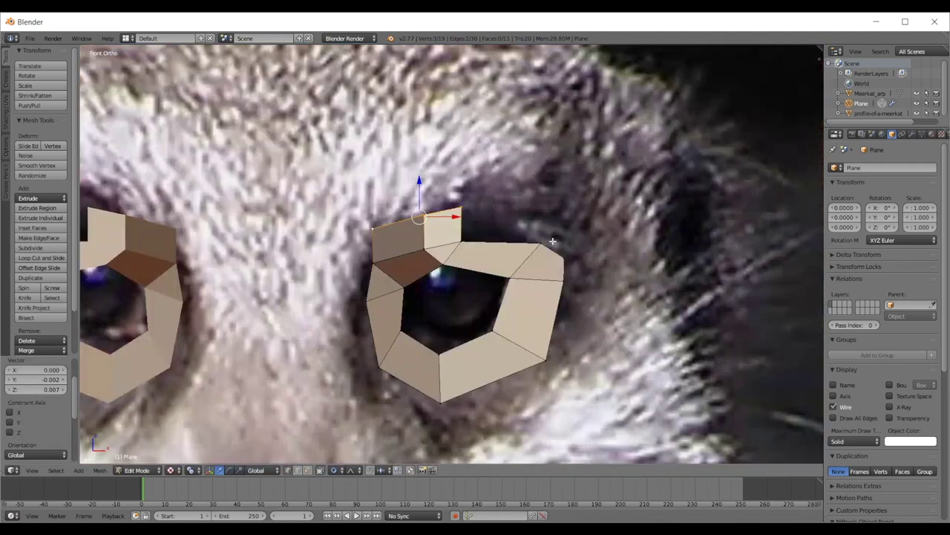
{"action": "key", "text": "g"}
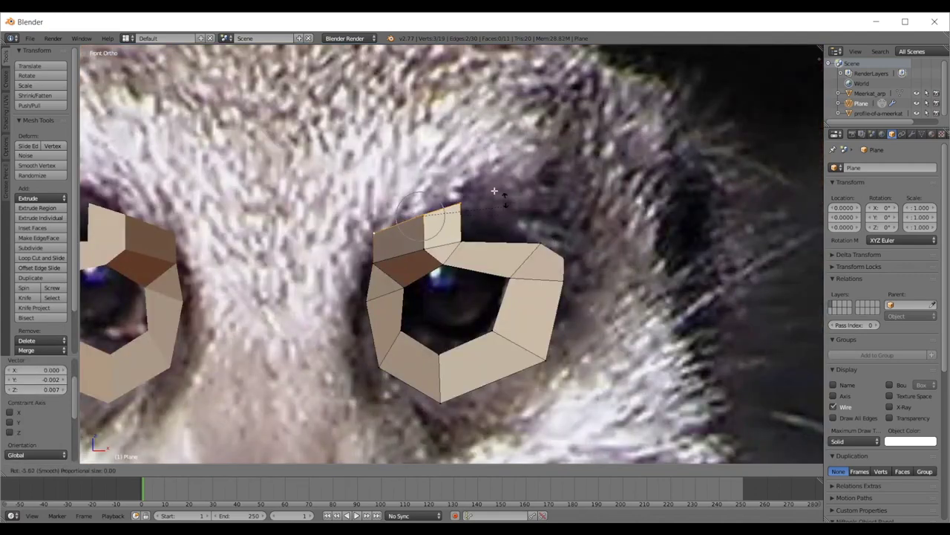
{"action": "left_click", "coordinate": [475, 189]}
{"action": "key", "text": "g"}
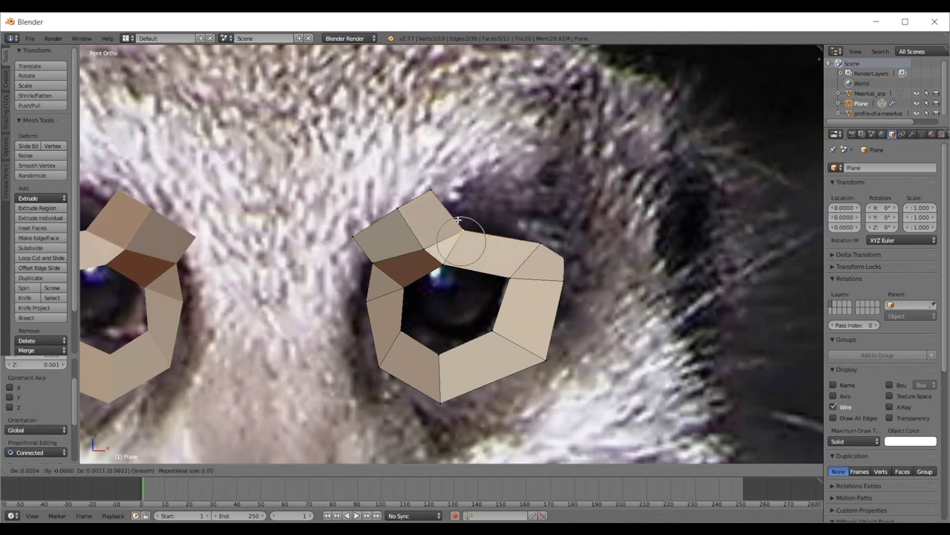
{"action": "left_click", "coordinate": [458, 222]}
{"action": "right_click", "coordinate": [424, 249]}
{"action": "key", "text": "g"}
{"action": "left_click", "coordinate": [426, 240]}
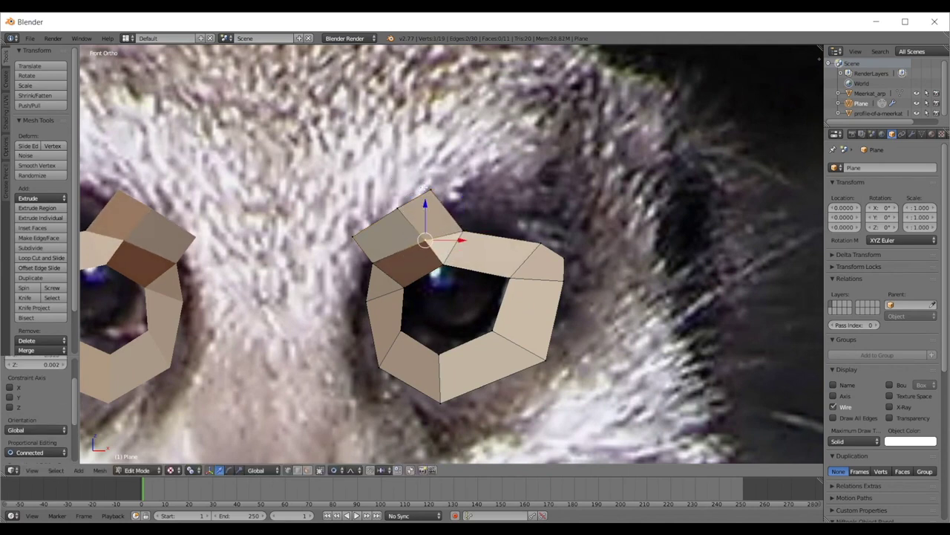
- Reposition the three extruded brow vertices in the front view, bringing the innermost one close to the eye loop's upper inner corner
{"action": "right_click", "coordinate": [429, 189]}
{"action": "key", "text": "g"}
{"action": "left_click", "coordinate": [421, 198]}
{"action": "right_click", "coordinate": [399, 207]}
{"action": "key", "text": "g"}
{"action": "left_click", "coordinate": [395, 213]}
{"action": "right_click", "coordinate": [348, 241]}
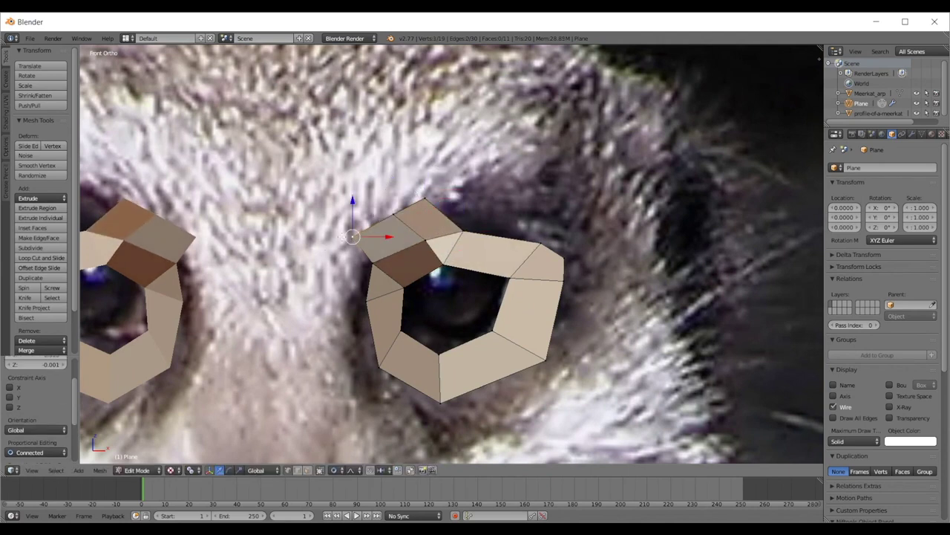
{"action": "key", "text": "g"}
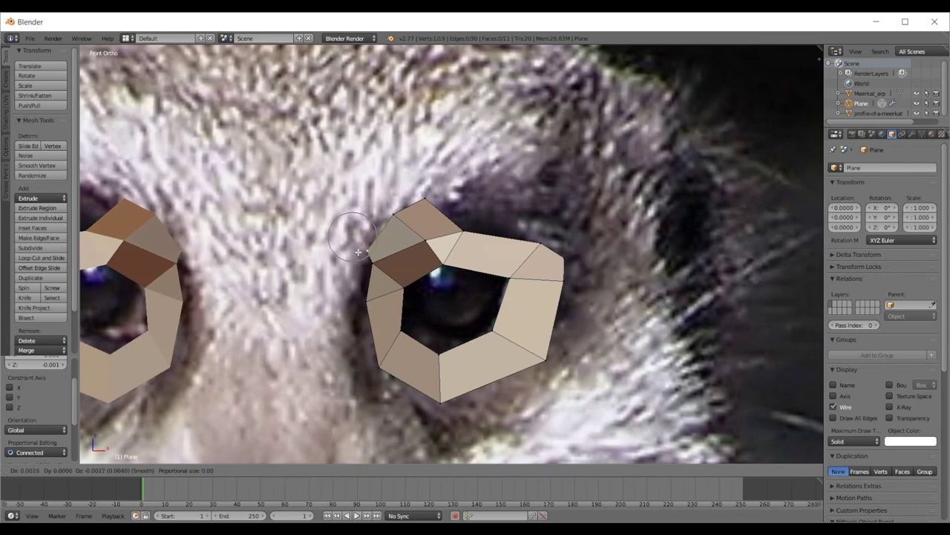
{"action": "left_click", "coordinate": [371, 255]}
- Merge the innermost brow vertex with the neighbouring upper inner corner vertex of the eye loop at their midpoint
{"action": "scroll", "coordinate": [382, 256], "scroll_direction": "down", "scroll_amount": 3}
{"action": "scroll", "coordinate": [393, 211], "scroll_direction": "up", "scroll_amount": 3}
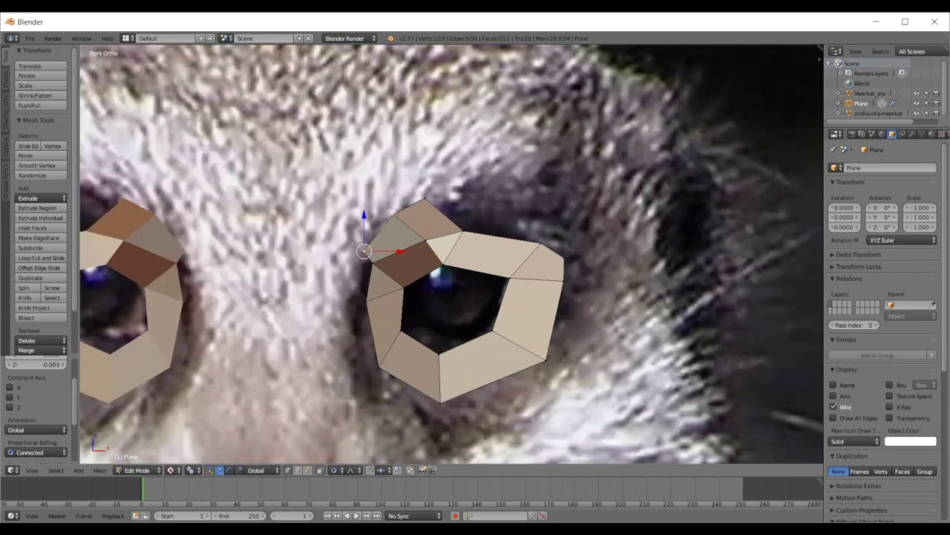
{"action": "scroll", "coordinate": [394, 208], "scroll_direction": "up", "scroll_amount": 2}
{"action": "middle_click_drag", "start_coordinate": [394, 208], "coordinate": [535, 270], "text": "shift"}
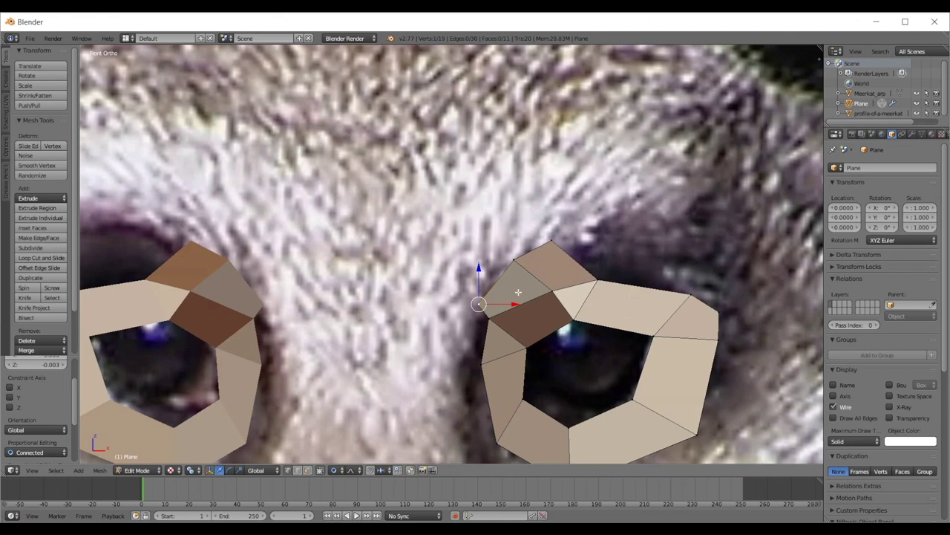
{"action": "middle_click_drag", "start_coordinate": [582, 293], "coordinate": [505, 250], "text": "shift"}
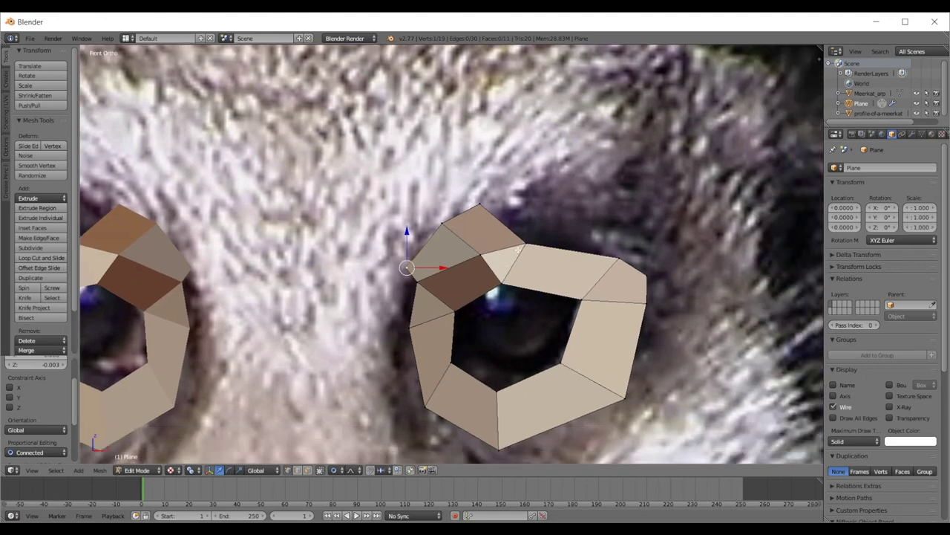
{"action": "key", "text": "KP_3"}
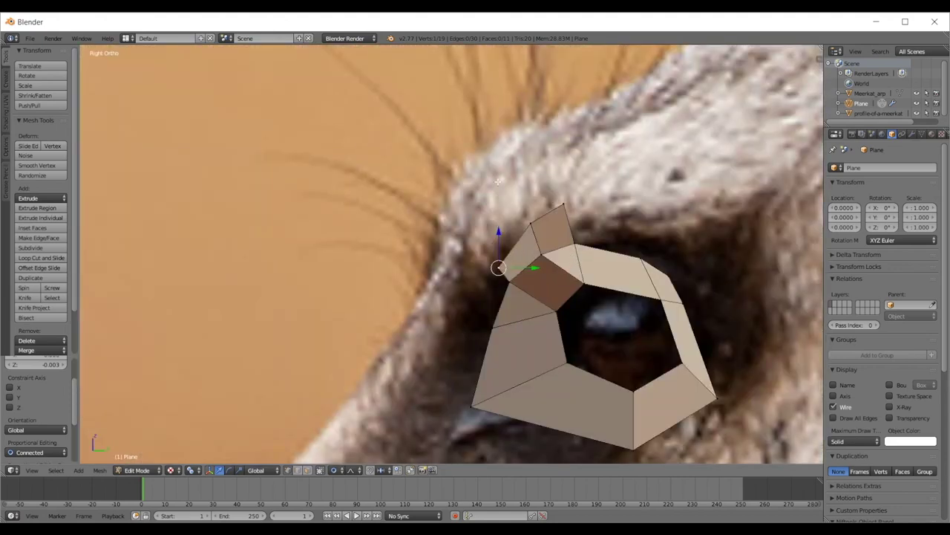
{"action": "scroll", "coordinate": [497, 181], "scroll_direction": "down", "scroll_amount": 5}
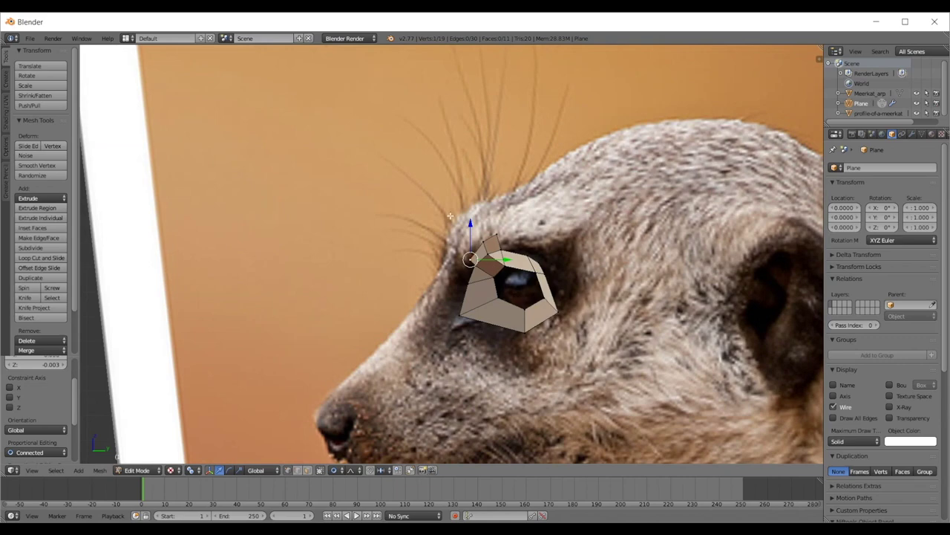
{"action": "key", "text": "KP_1"}
{"action": "scroll", "coordinate": [450, 247], "scroll_direction": "up", "scroll_amount": 4}
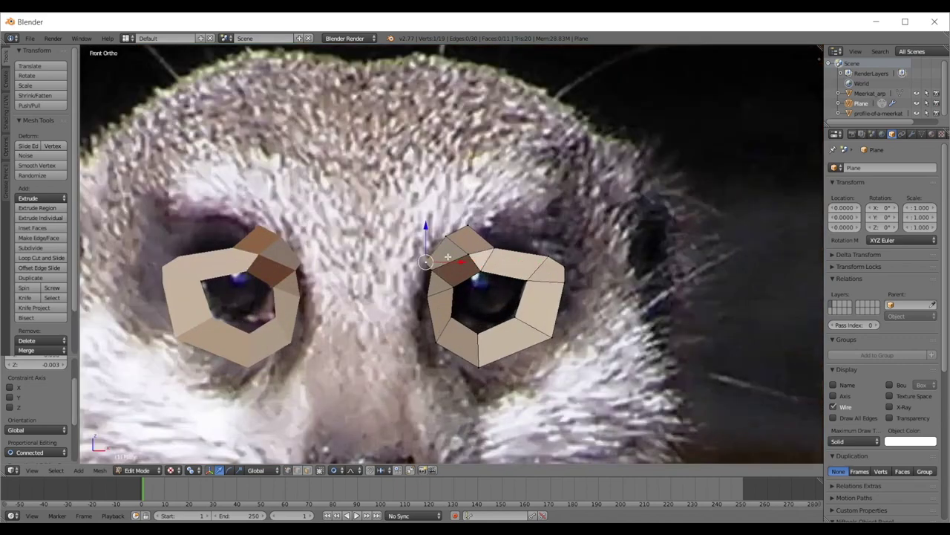
{"action": "scroll", "coordinate": [451, 263], "scroll_direction": "up", "scroll_amount": 3}
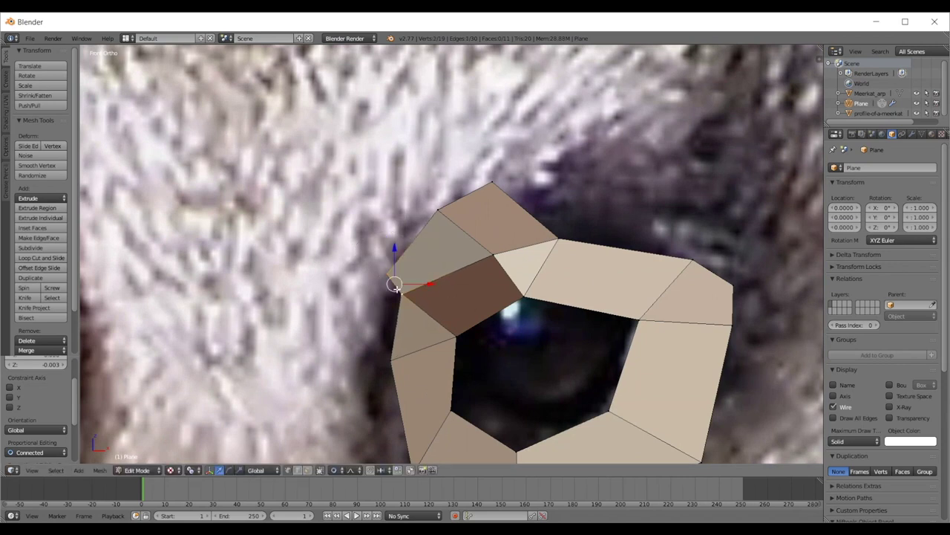
{"action": "key", "text": "alt+m"}
{"action": "left_click", "coordinate": [397, 290]}
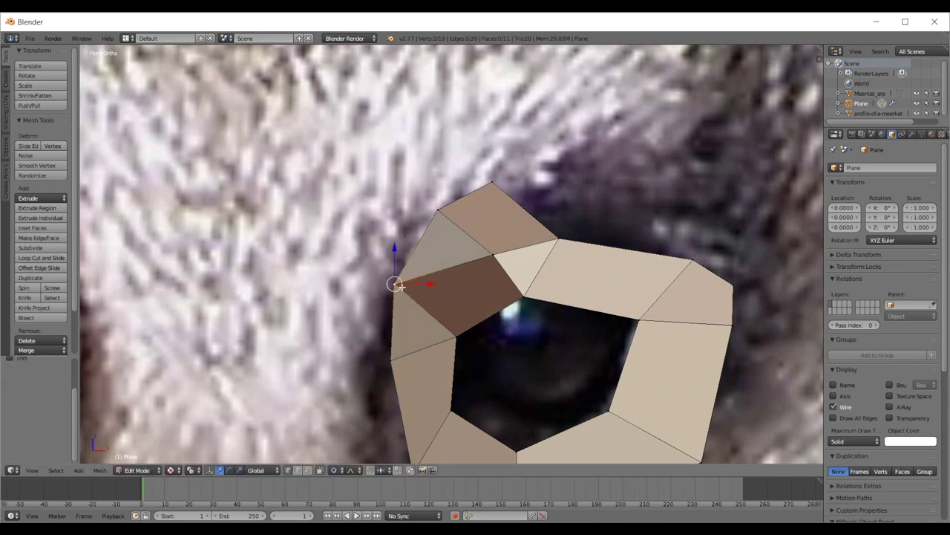
- Move the merged inner corner vertex slightly down and toward the eye in the front view
{"action": "key", "text": "g"}
{"action": "left_click", "coordinate": [416, 297]}
{"action": "scroll", "coordinate": [426, 282], "scroll_direction": "down", "scroll_amount": 4}
{"action": "scroll", "coordinate": [430, 278], "scroll_direction": "down", "scroll_amount": 2}
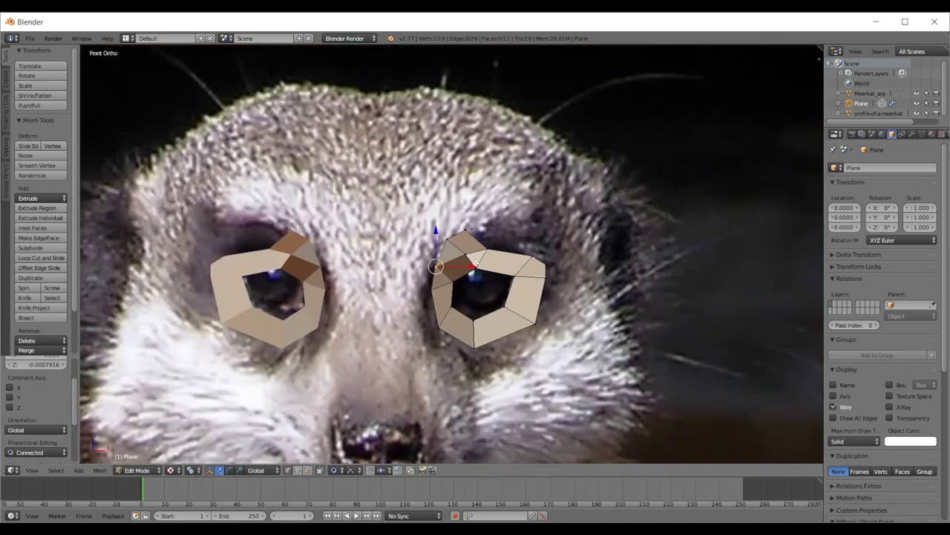
- Extrude the brow's three border vertices about 0.014 toward the face's midline and slightly upward to add two more faces
{"action": "scroll", "coordinate": [480, 249], "scroll_direction": "up", "scroll_amount": 4}
{"action": "scroll", "coordinate": [497, 223], "scroll_direction": "down", "scroll_amount": 4}
{"action": "scroll", "coordinate": [497, 231], "scroll_direction": "up", "scroll_amount": 3}
{"action": "scroll", "coordinate": [430, 250], "scroll_direction": "up", "scroll_amount": 3}
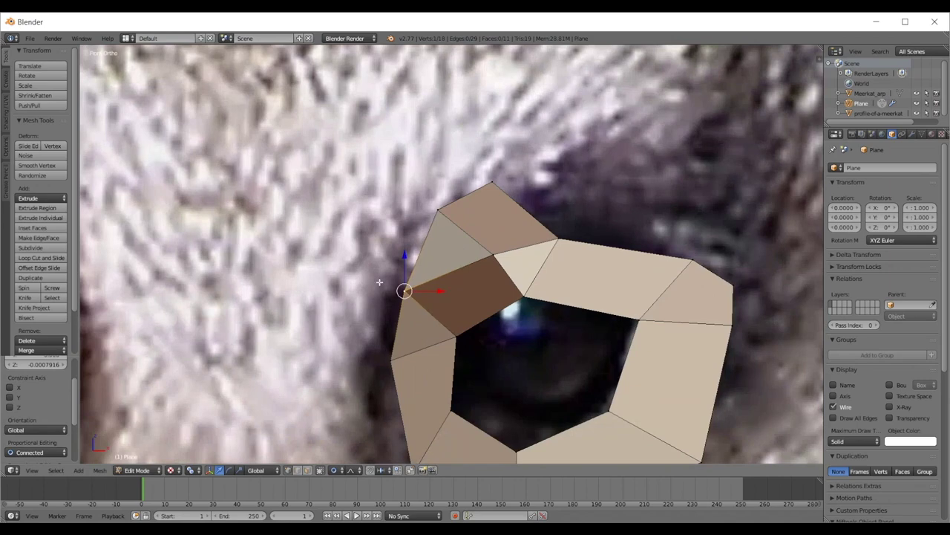
{"action": "right_click", "coordinate": [430, 206], "text": "shift"}
{"action": "right_click", "coordinate": [484, 186], "text": "shift"}
{"action": "scroll", "coordinate": [484, 190], "scroll_direction": "down", "scroll_amount": 3}
{"action": "key", "text": "e"}
{"action": "key", "text": "z"}
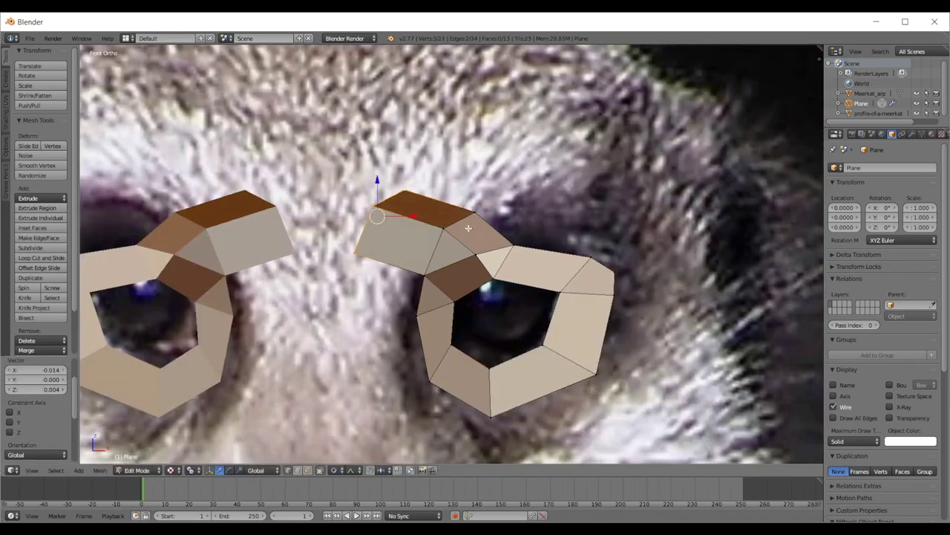
{"action": "left_click", "coordinate": [388, 211]}
- Rearrange the newly extruded brow vertices in the front view so the two new faces fan out above the nose bridge
{"action": "key", "text": "g"}
{"action": "right_click", "coordinate": [396, 212]}
{"action": "right_click", "coordinate": [373, 208]}
{"action": "key", "text": "g"}
{"action": "left_click", "coordinate": [388, 216]}
{"action": "right_click", "coordinate": [397, 176]}
{"action": "key", "text": "g"}
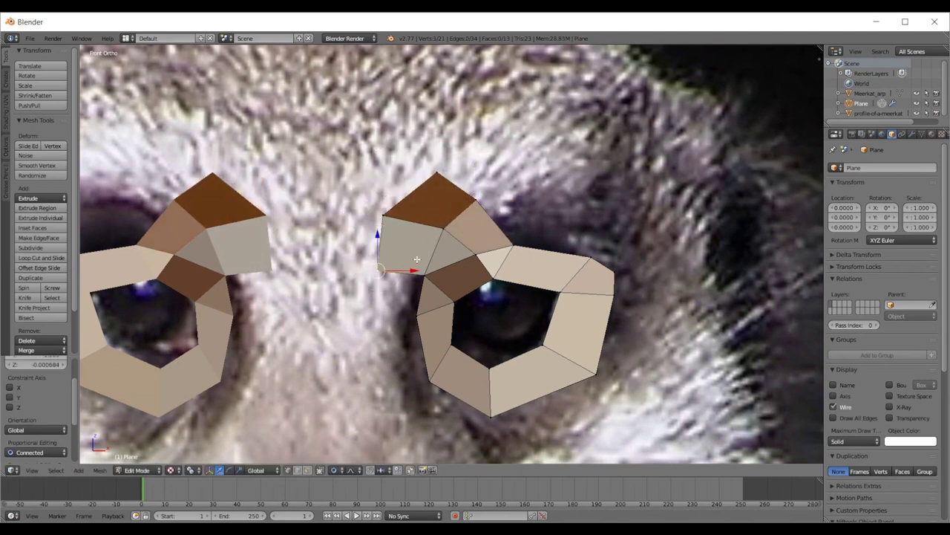
- Move the new brow vertices forward in the right side view to follow the forehead contour in the reference photo
{"action": "key", "text": "KP_3"}
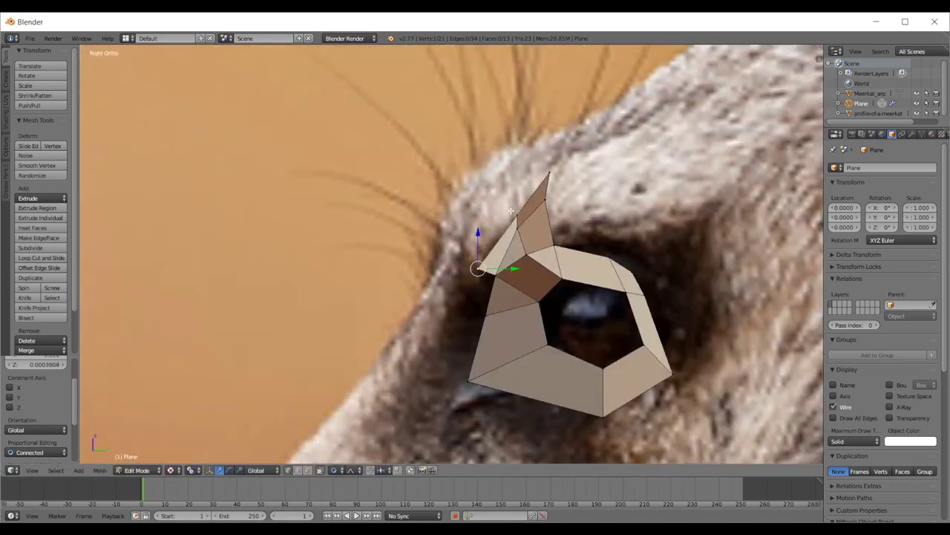
{"action": "left_click", "coordinate": [555, 201]}
{"action": "right_click", "coordinate": [551, 176]}
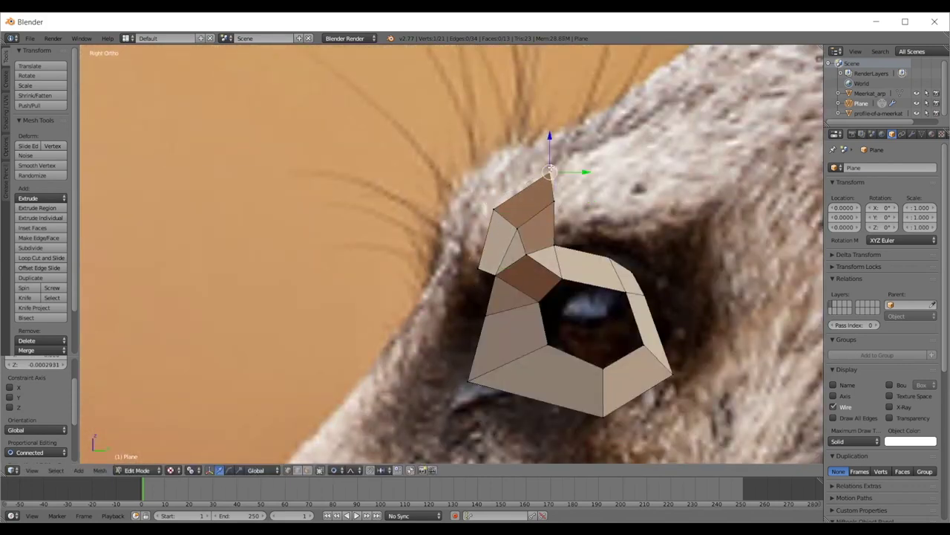
{"action": "key", "text": "g"}
{"action": "left_click", "coordinate": [535, 176]}
{"action": "right_click", "coordinate": [501, 207]}
{"action": "key", "text": "g"}
{"action": "left_click", "coordinate": [502, 203]}
{"action": "right_click", "coordinate": [508, 220]}
{"action": "right_click", "coordinate": [477, 258]}
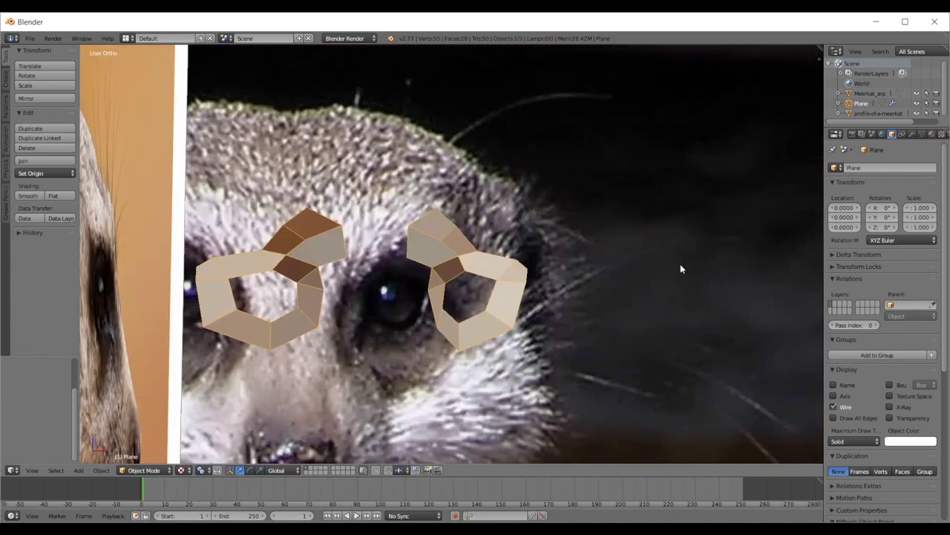
- Enable drawing of all edges for the mesh in Object Mode and return to Edit Mode
{"action": "middle_click_drag", "start_coordinate": [680, 265], "coordinate": [652, 285]}
{"action": "key", "text": "KP_1"}
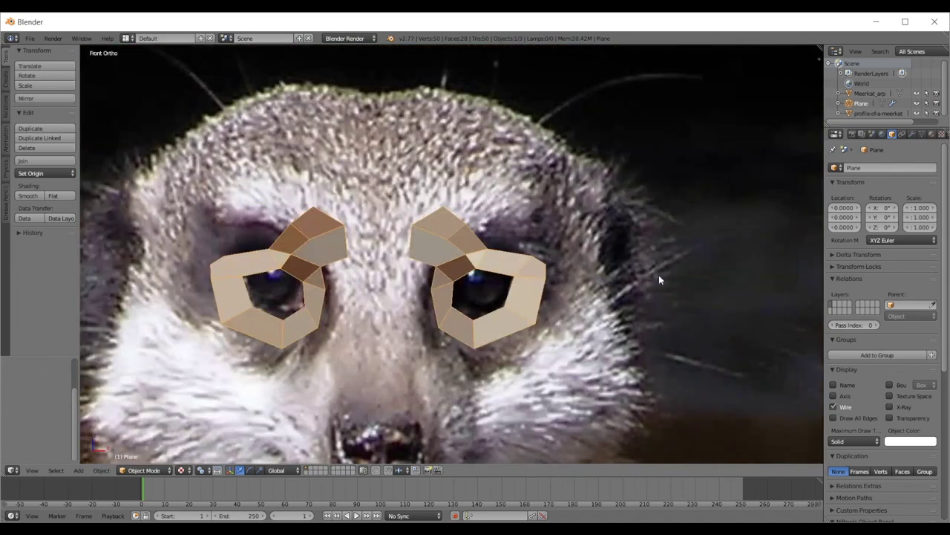
{"action": "scroll", "coordinate": [659, 275], "scroll_direction": "up", "scroll_amount": 2}
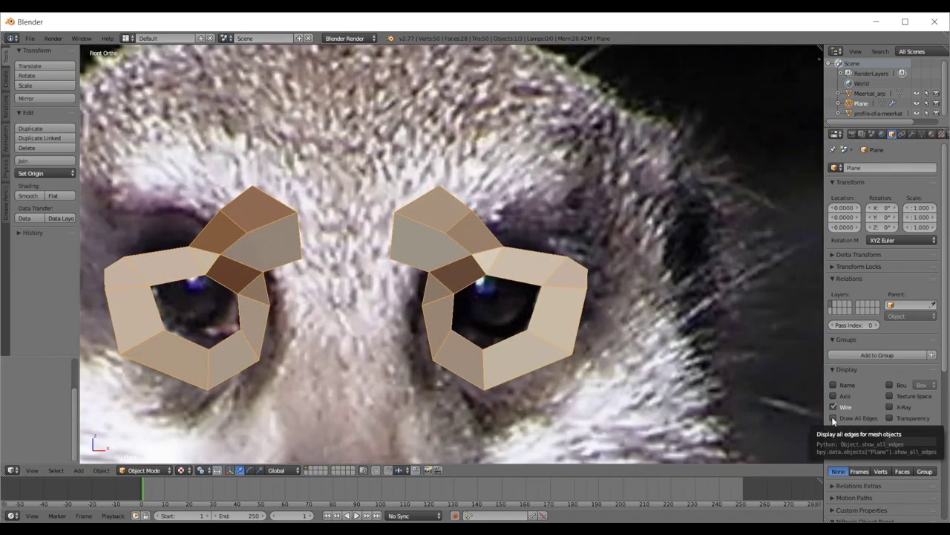
{"action": "left_click", "coordinate": [833, 418]}
{"action": "scroll", "coordinate": [481, 267], "scroll_direction": "up", "scroll_amount": 2}
{"action": "key", "text": "Tab"}
- Inspect the topology by selecting the face loop that runs from the brow across the upper eyelid, and clear the selection
{"action": "scroll", "coordinate": [482, 267], "scroll_direction": "down", "scroll_amount": 3}
{"action": "scroll", "coordinate": [566, 242], "scroll_direction": "up", "scroll_amount": 3}
{"action": "middle_click_drag", "start_coordinate": [567, 242], "coordinate": [567, 304]}
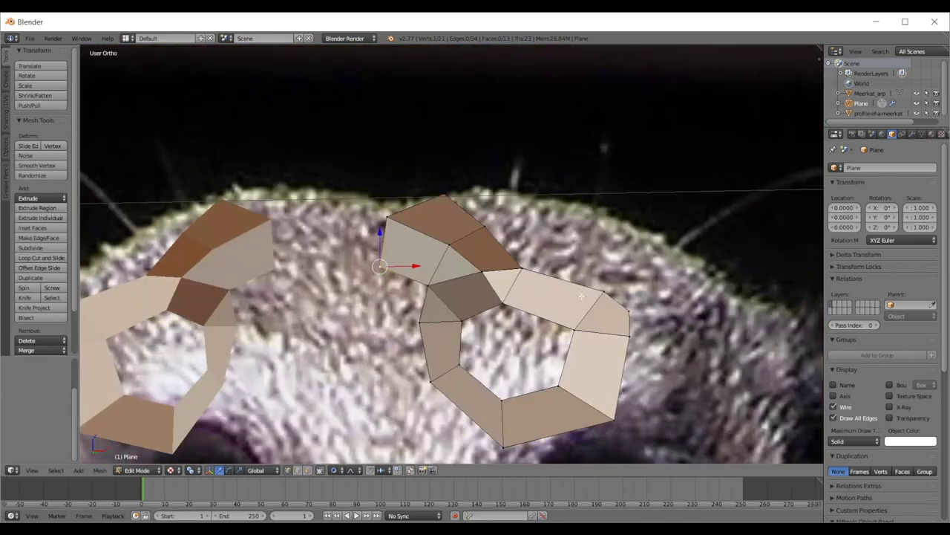
{"action": "left_click", "coordinate": [308, 471]}
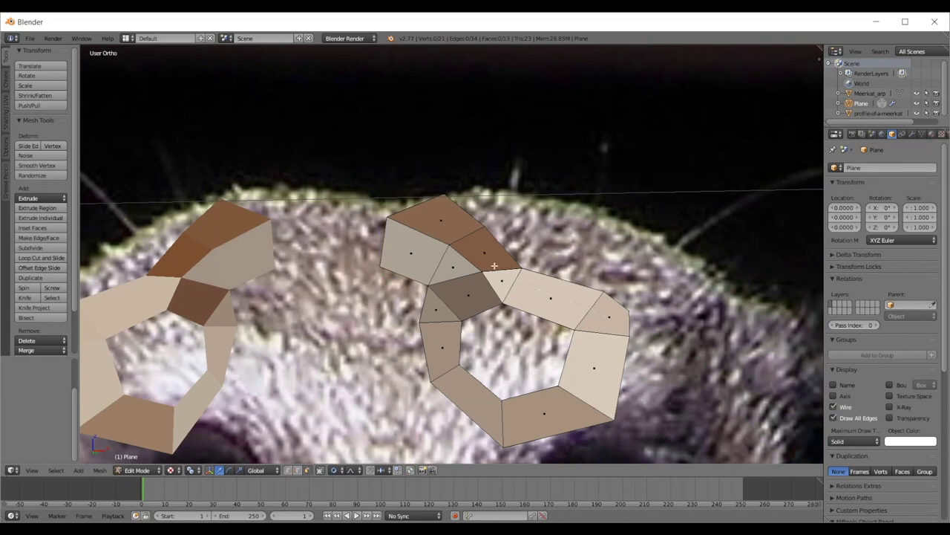
{"action": "left_click", "coordinate": [434, 209], "text": "alt"}
{"action": "scroll", "coordinate": [520, 164], "scroll_direction": "down", "scroll_amount": 2}
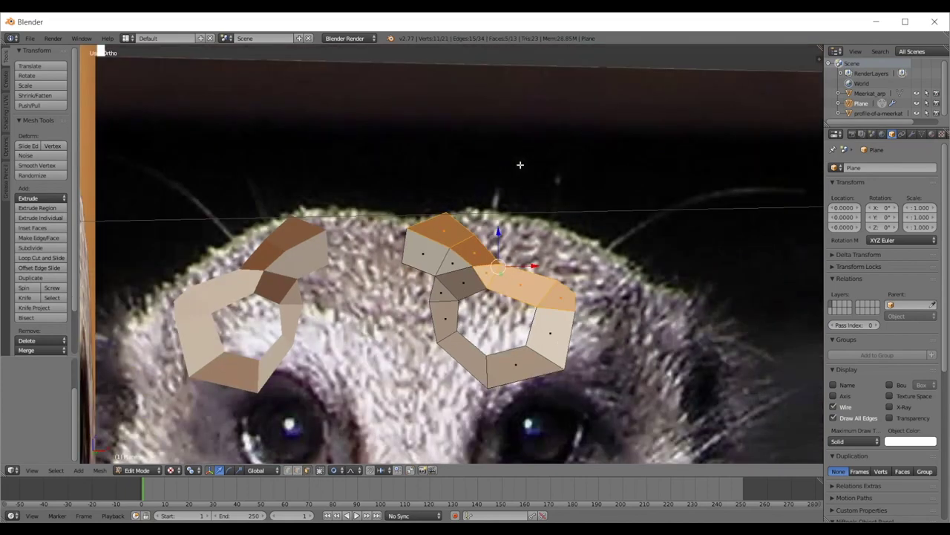
{"action": "key", "text": "KP_1"}
{"action": "key", "text": "a"}
{"action": "scroll", "coordinate": [551, 239], "scroll_direction": "up", "scroll_amount": 3}
{"action": "scroll", "coordinate": [450, 232], "scroll_direction": "up", "scroll_amount": 2}
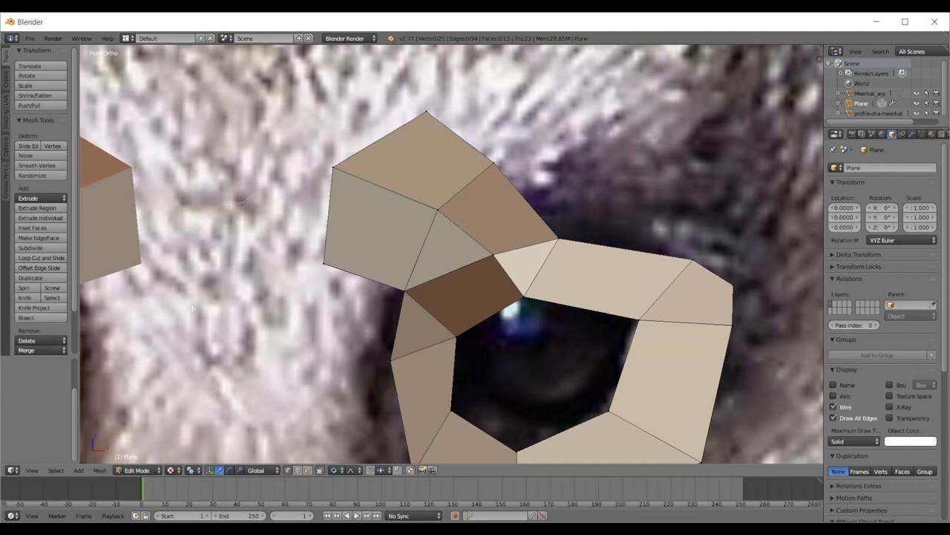
{"action": "left_click_drag", "start_coordinate": [349, 241], "coordinate": [344, 229], "text": "ctrl"}
{"action": "key", "text": "a"}
{"action": "scroll", "coordinate": [616, 128], "scroll_direction": "down", "scroll_amount": 2}
{"action": "mouse_move", "coordinate": [608, 162]}
{"action": "left_mouse_down", "text": "ctrl"}
{"action": "mouse_move", "coordinate": [567, 216]}
{"action": "mouse_move", "coordinate": [703, 300]}
{"action": "mouse_move", "coordinate": [624, 163]}
{"action": "mouse_move", "coordinate": [673, 363]}
{"action": "mouse_move", "coordinate": [690, 216]}
{"action": "left_mouse_up", "text": "ctrl"}
{"action": "mouse_move", "coordinate": [636, 182]}
{"action": "left_mouse_down", "text": "ctrl"}
{"action": "mouse_move", "coordinate": [547, 280]}
{"action": "mouse_move", "coordinate": [660, 312]}
{"action": "left_mouse_up", "text": "ctrl"}
{"action": "scroll", "coordinate": [615, 305], "scroll_direction": "down", "scroll_amount": 3}
{"action": "key", "text": "a"}
{"action": "scroll", "coordinate": [578, 256], "scroll_direction": "up", "scroll_amount": 2}
{"action": "mouse_move", "coordinate": [594, 209]}
{"action": "left_mouse_down", "text": "ctrl"}
{"action": "mouse_move", "coordinate": [696, 232]}
{"action": "mouse_move", "coordinate": [620, 319]}
{"action": "mouse_move", "coordinate": [631, 277]}
{"action": "mouse_move", "coordinate": [650, 272]}
{"action": "left_mouse_up", "text": "ctrl"}
{"action": "key", "text": "a"}
{"action": "scroll", "coordinate": [646, 240], "scroll_direction": "down", "scroll_amount": 4}
{"action": "scroll", "coordinate": [602, 225], "scroll_direction": "up", "scroll_amount": 4}
{"action": "middle_click_drag", "start_coordinate": [602, 224], "coordinate": [531, 234]}
{"action": "right_click", "coordinate": [532, 234]}
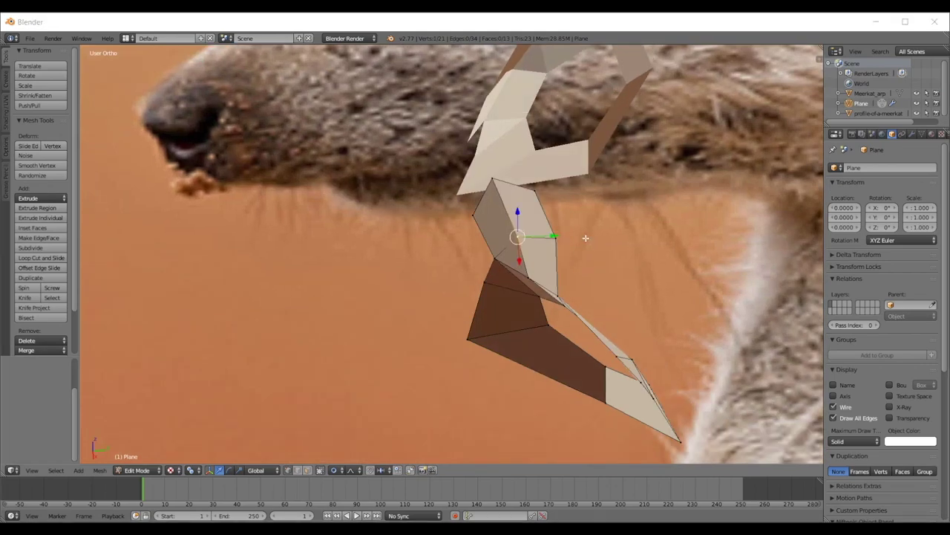
{"action": "key", "text": "super"}
{"action": "key", "text": "super+a"}
{"action": "key", "text": "Escape"}
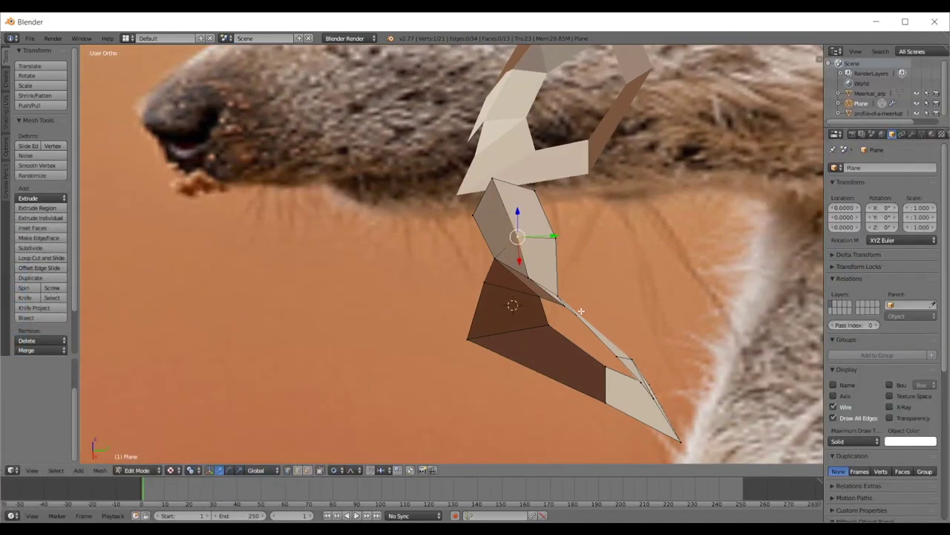
{"action": "key", "text": "alt+a"}
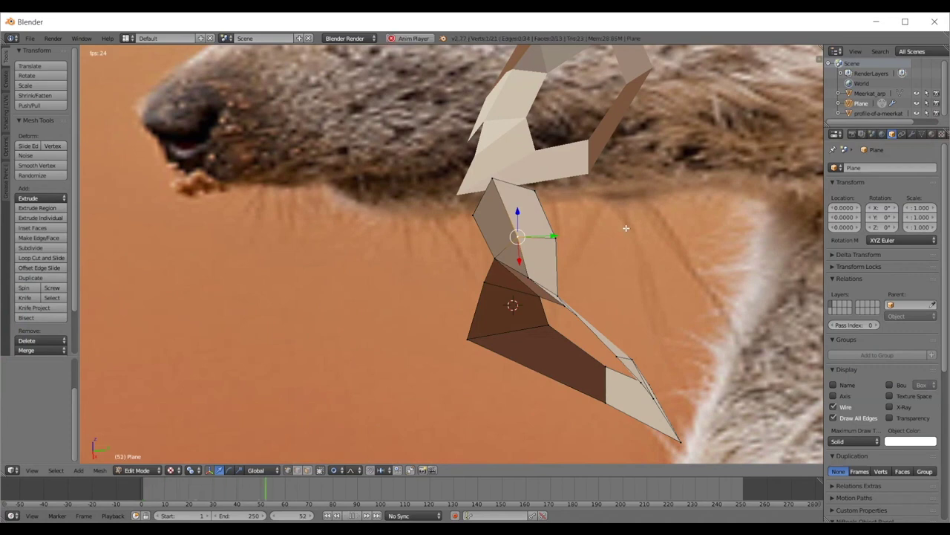
{"action": "key", "text": "Escape"}
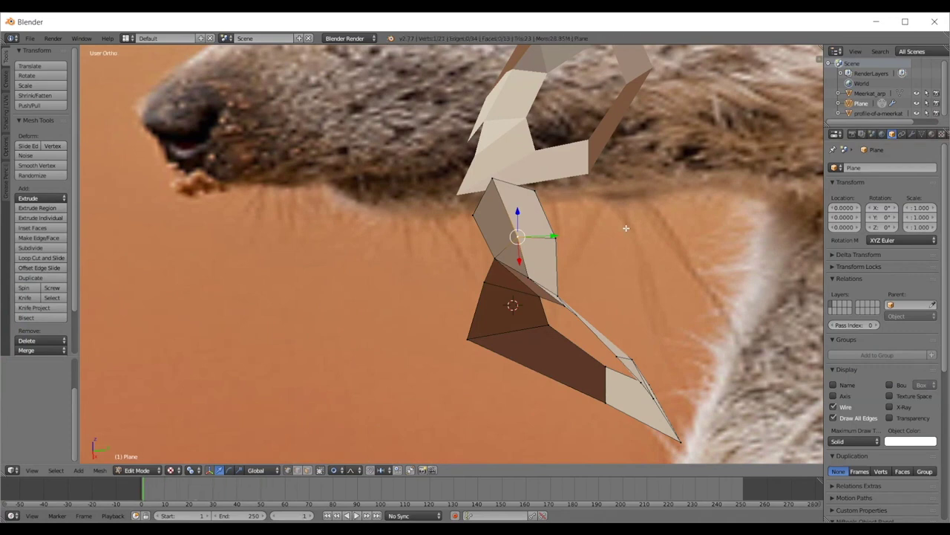
- Shrink/fatten the inner brow vertices along their normals to smooth the surface between the brow faces and the eye loop
{"action": "key", "text": "alt+s"}
{"action": "left_click", "coordinate": [666, 213]}
{"action": "middle_click_drag", "start_coordinate": [666, 213], "coordinate": [516, 288]}
{"action": "key", "text": "alt+s"}
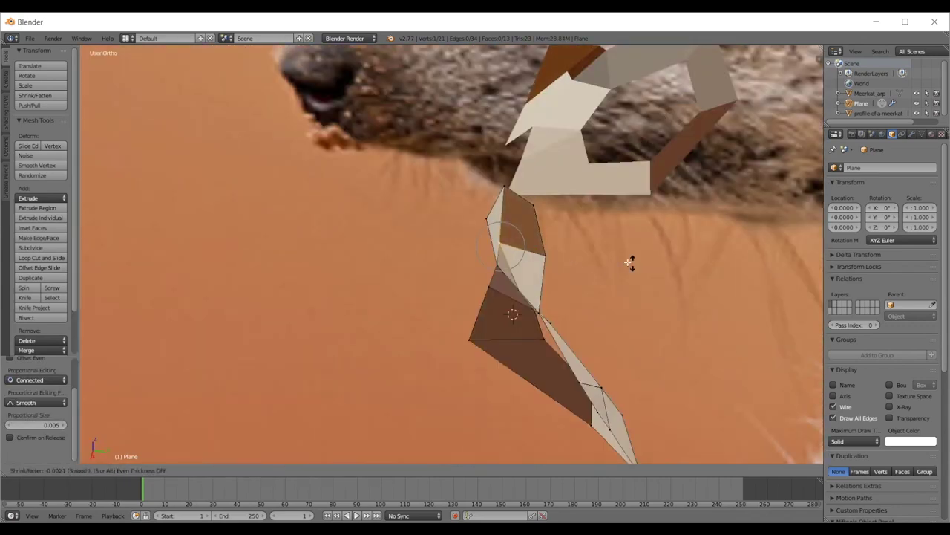
{"action": "left_click", "coordinate": [603, 265]}
{"action": "key", "text": "alt+s"}
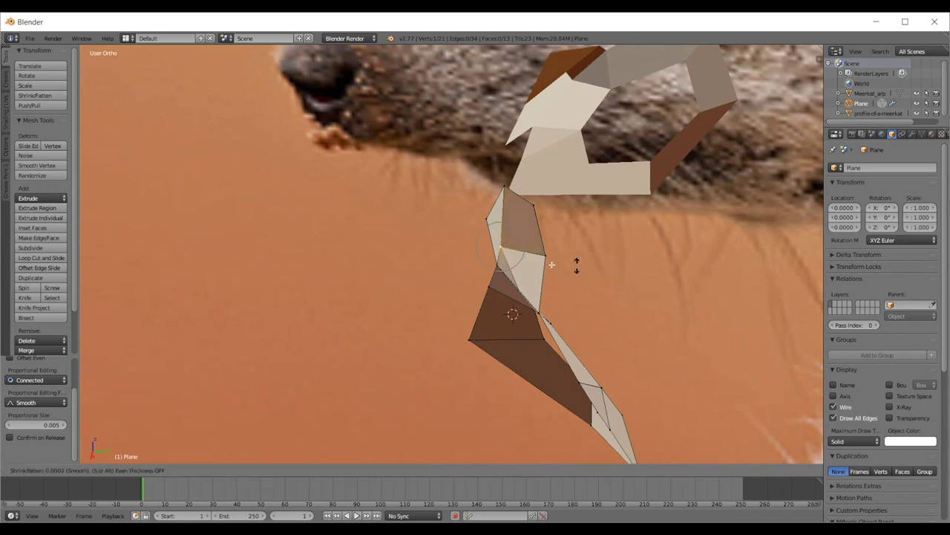
{"action": "left_click", "coordinate": [361, 357]}
{"action": "right_click", "coordinate": [507, 269]}
{"action": "middle_click_drag", "start_coordinate": [527, 302], "coordinate": [514, 261]}
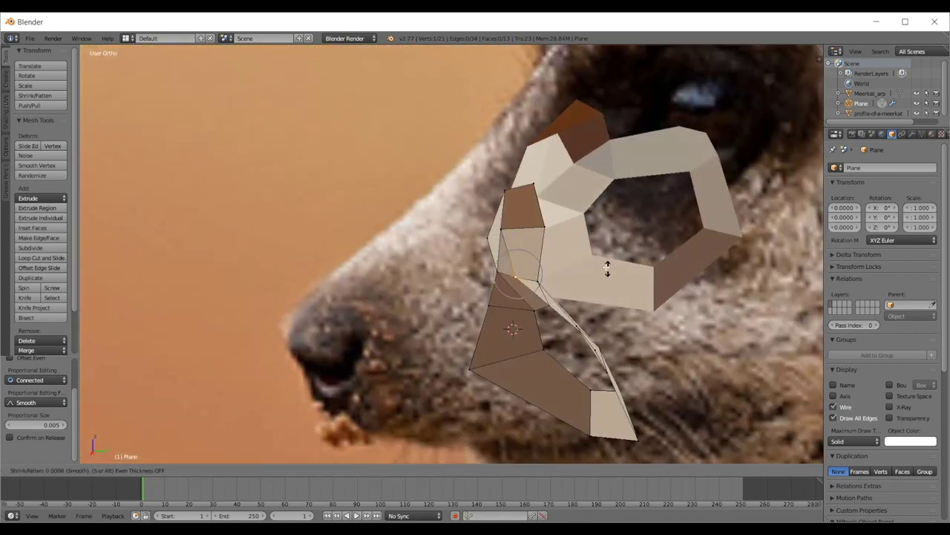
{"action": "middle_click_drag", "start_coordinate": [609, 267], "coordinate": [640, 266]}
- Move the brow vertex beneath the top face slightly toward the nose in the front view, and check the mesh in Object Mode
{"action": "key", "text": "KP_1"}
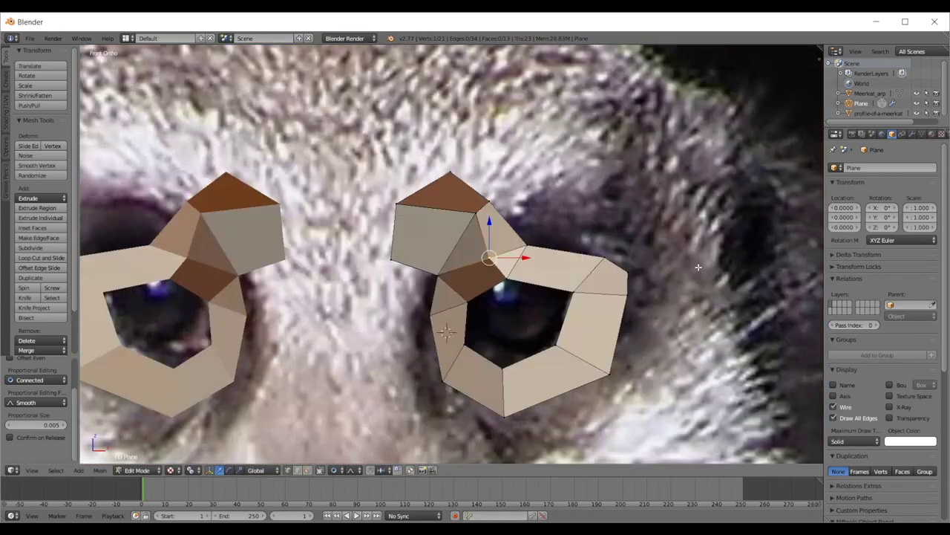
{"action": "key", "text": "g"}
{"action": "left_click", "coordinate": [454, 202]}
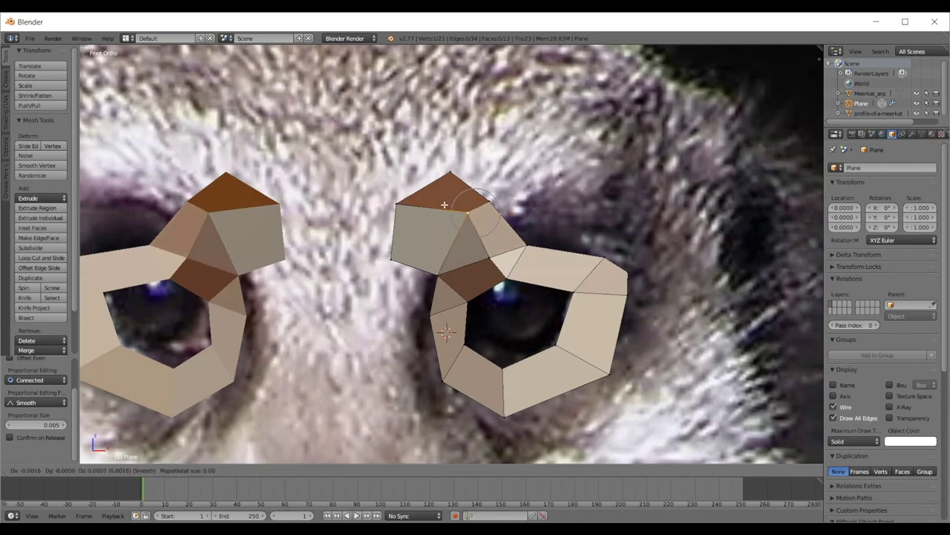
{"action": "scroll", "coordinate": [454, 202], "scroll_direction": "down", "scroll_amount": 6}
{"action": "key", "text": "Tab"}
{"action": "mouse_move", "coordinate": [502, 232]}
{"action": "middle_mouse_down"}
{"action": "mouse_move", "coordinate": [424, 265]}
{"action": "mouse_move", "coordinate": [518, 232]}
{"action": "middle_mouse_up"}
{"action": "key", "text": "KP_1"}
{"action": "scroll", "coordinate": [552, 233], "scroll_direction": "up", "scroll_amount": 7}
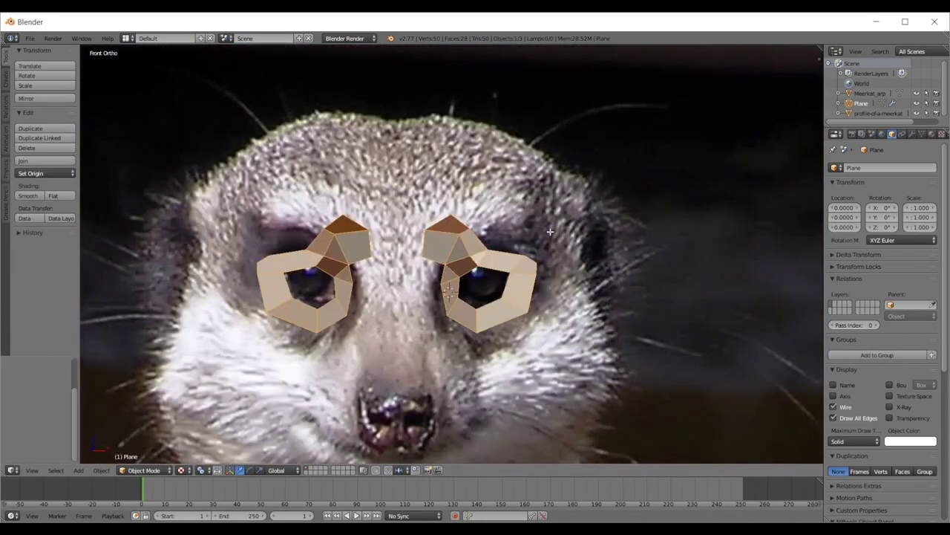
- Extrude the inner upper edge of the top brow face up toward the forehead's midline in the front view
{"action": "key", "text": "Tab"}
{"action": "right_click", "coordinate": [449, 173]}
{"action": "right_click", "coordinate": [399, 199], "text": "shift"}
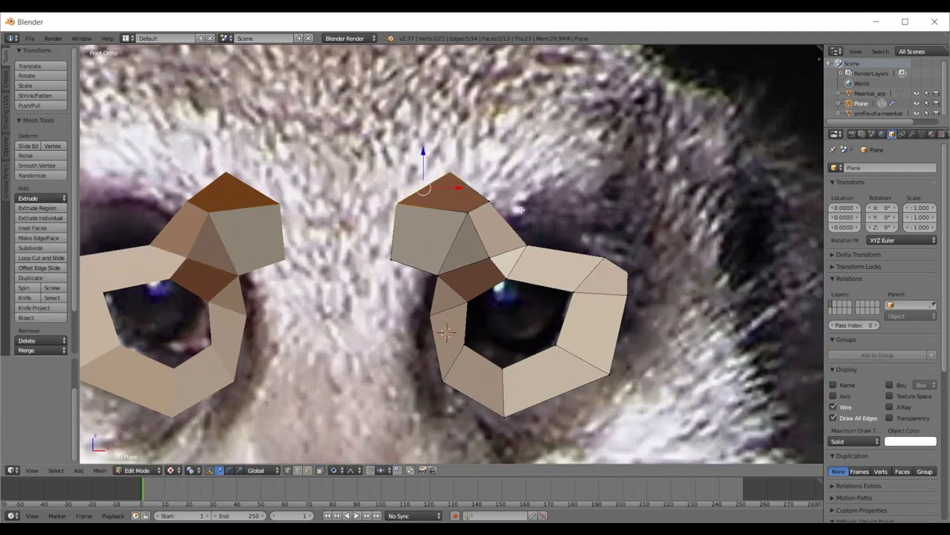
{"action": "key", "text": "e"}
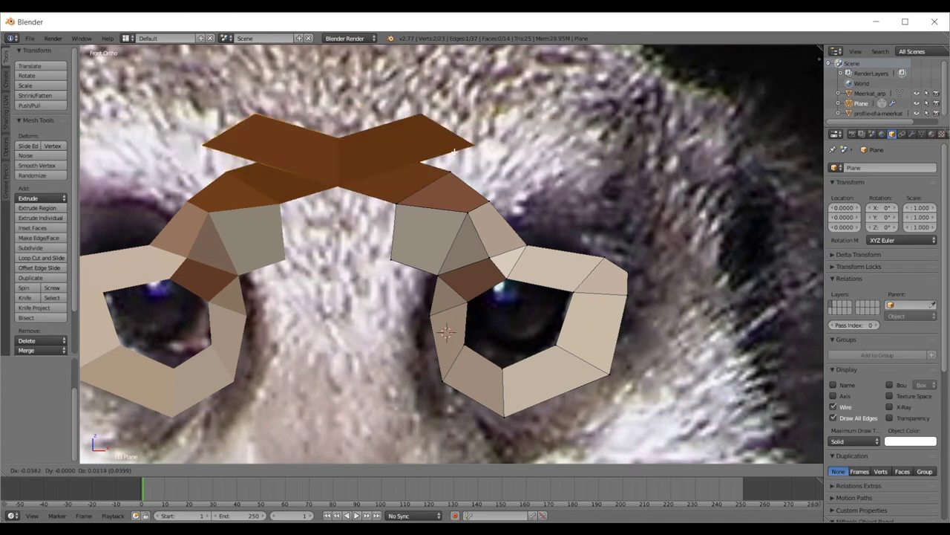
{"action": "left_click", "coordinate": [556, 159]}
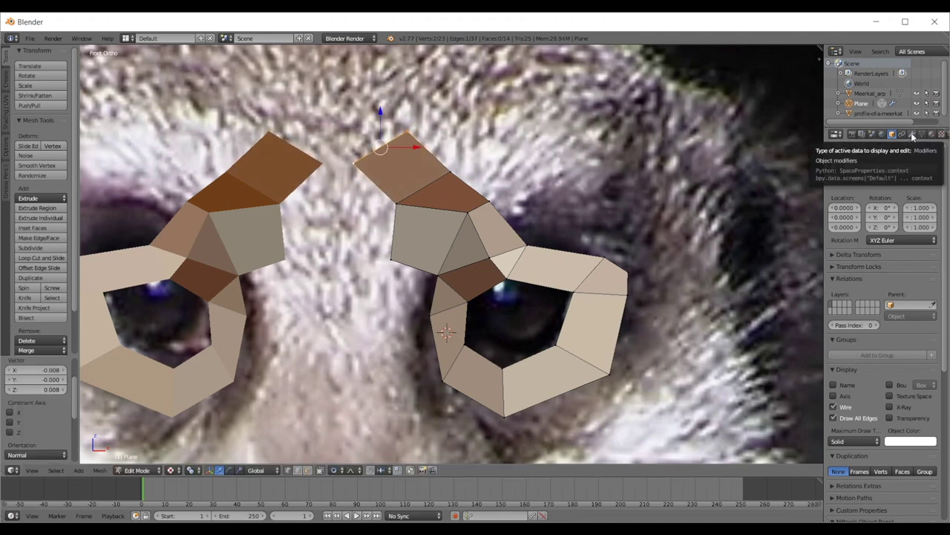
- Enable Clipping in the Mirror modifier and move the extruded brow edge onto the mirror plane to join both halves
{"action": "left_click", "coordinate": [912, 135]}
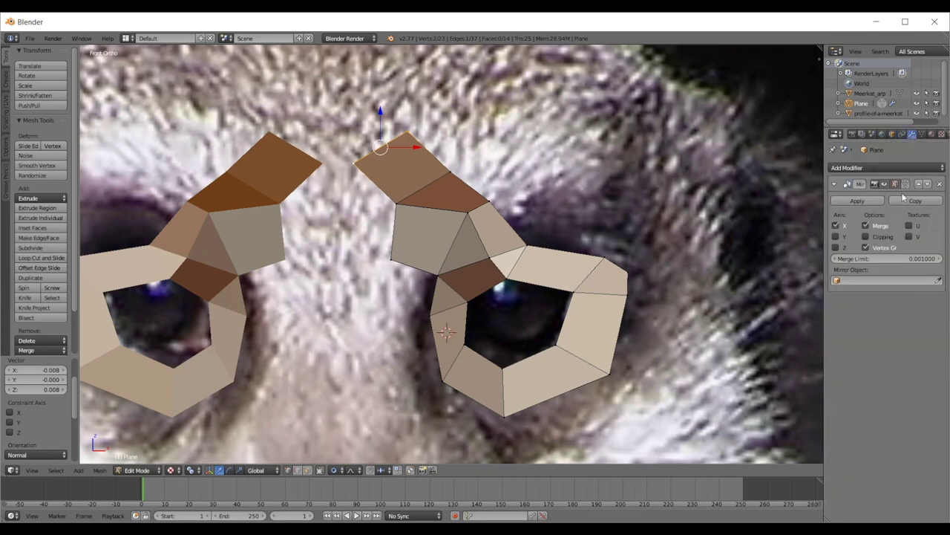
{"action": "left_click", "coordinate": [866, 236]}
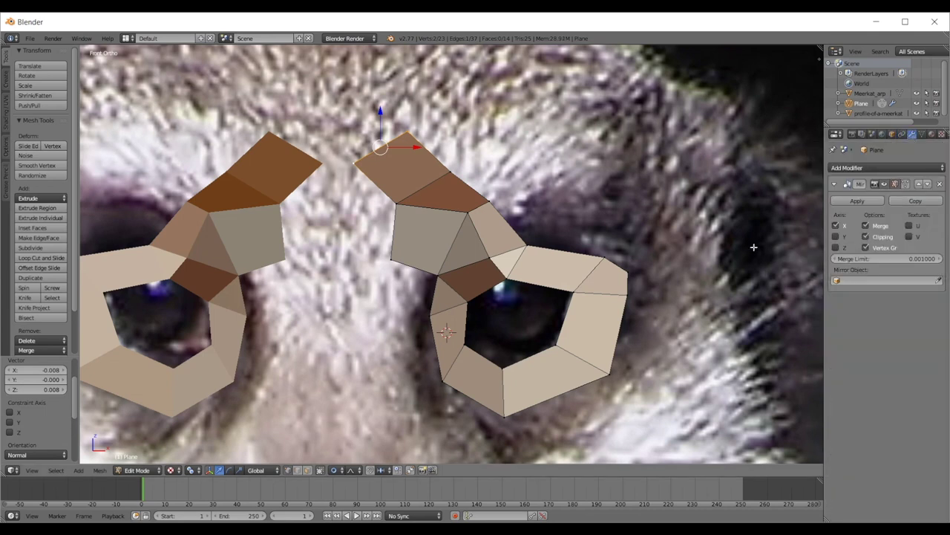
{"action": "key", "text": "g"}
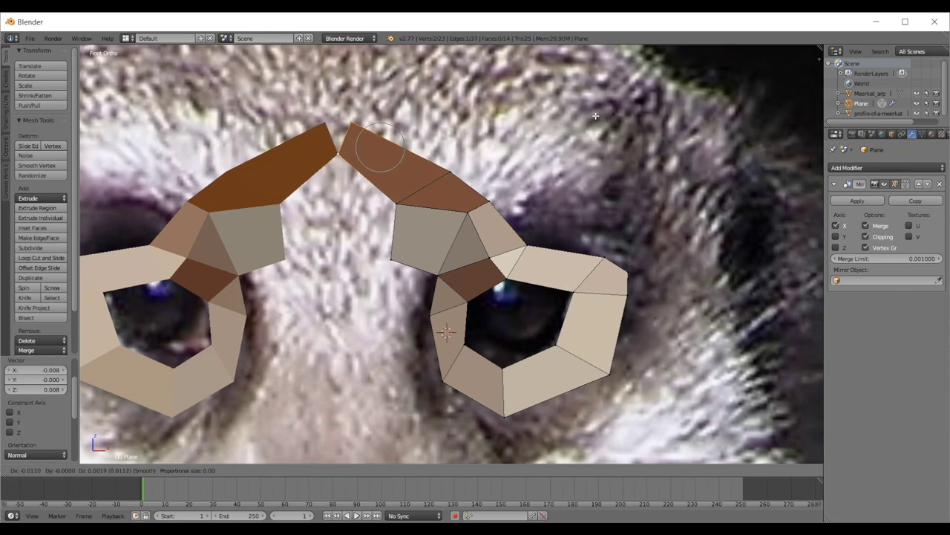
{"action": "left_click", "coordinate": [571, 111]}
{"action": "scroll", "coordinate": [434, 162], "scroll_direction": "down", "scroll_amount": 5}
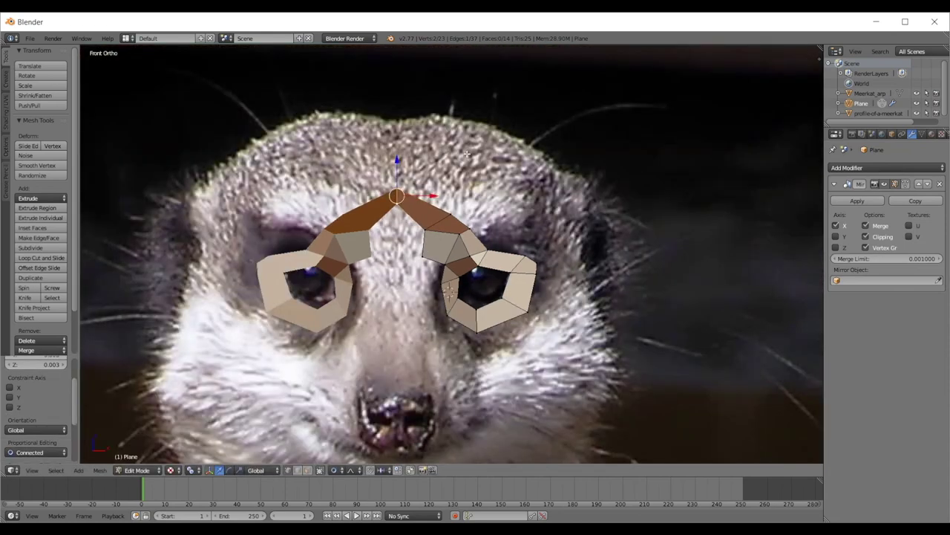
- Reposition the central forehead edge in the front view and align it with the forehead profile in the right side view
{"action": "key", "text": "g"}
{"action": "left_click", "coordinate": [392, 170]}
{"action": "middle_click_drag", "start_coordinate": [392, 170], "coordinate": [396, 220]}
{"action": "key", "text": "KP_3"}
{"action": "key", "text": "g"}
{"action": "left_click", "coordinate": [483, 225]}
{"action": "scroll", "coordinate": [486, 225], "scroll_direction": "down", "scroll_amount": 2}
{"action": "key", "text": "KP_1"}
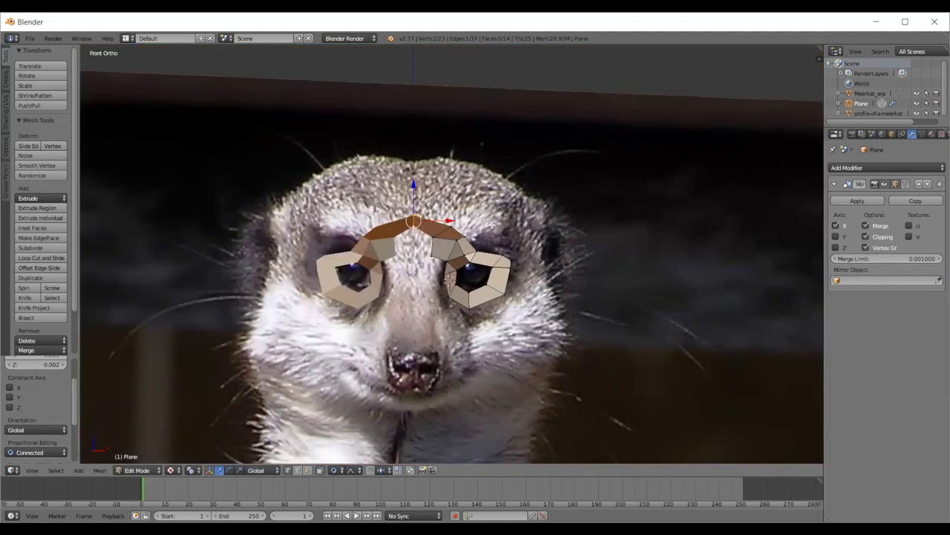
- Adjust the central forehead edge's height in the front view and scale it up to widen the brow strip
{"action": "scroll", "coordinate": [504, 243], "scroll_direction": "up", "scroll_amount": 4}
{"action": "key", "text": "g"}
{"action": "left_click", "coordinate": [508, 205]}
{"action": "key", "text": "s"}
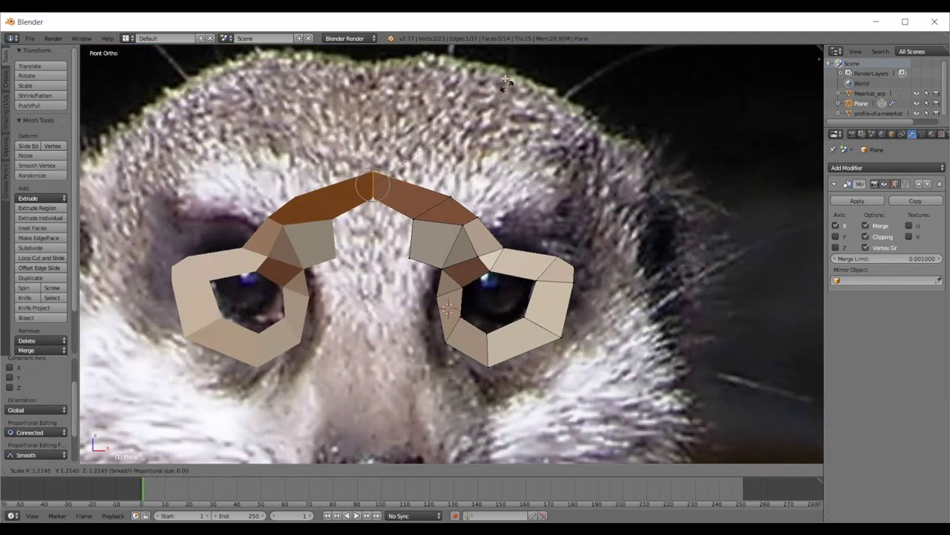
{"action": "left_click", "coordinate": [478, 378]}
{"action": "scroll", "coordinate": [493, 329], "scroll_direction": "down", "scroll_amount": 1}
{"action": "middle_click_drag", "start_coordinate": [493, 327], "coordinate": [365, 361]}
{"action": "key", "text": "KP_3"}
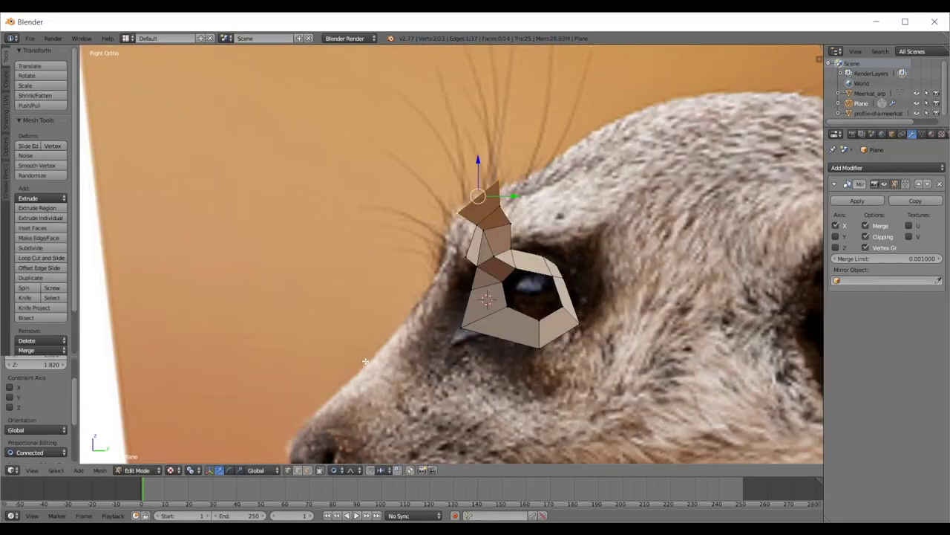
- Adjust the upper vertex of the central forehead edge in the right side view to follow the reference profile
{"action": "right_click", "coordinate": [499, 183]}
{"action": "key", "text": "g"}
{"action": "left_click", "coordinate": [499, 185]}
{"action": "middle_click_drag", "start_coordinate": [499, 187], "coordinate": [593, 237]}
- Move the upper brow vertex beside the midline up and inward in the front view, and adjust its depth in the side view
{"action": "right_click", "coordinate": [465, 172]}
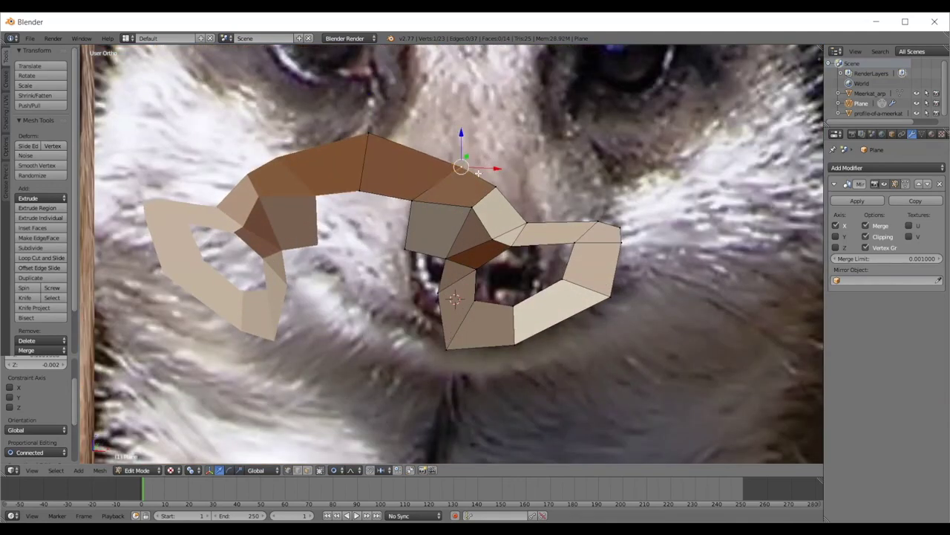
{"action": "key", "text": "KP_1"}
{"action": "key", "text": "g"}
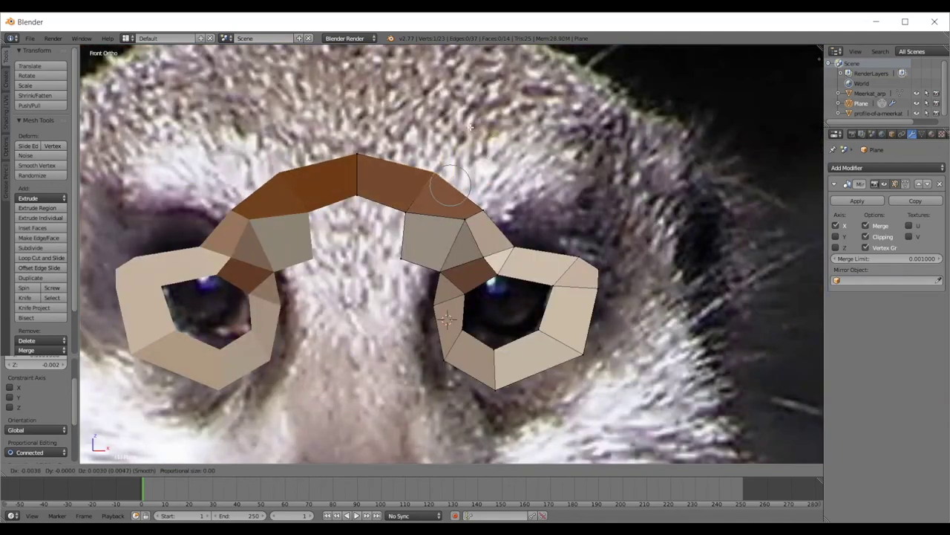
{"action": "left_click", "coordinate": [471, 127]}
{"action": "key", "text": "KP_3"}
{"action": "key", "text": "g"}
{"action": "left_click", "coordinate": [620, 174]}
- Fine-tune two lower inner brow vertices in the right side view, and check the connected brow in Object Mode
{"action": "right_click", "coordinate": [488, 213]}
{"action": "key", "text": "g"}
{"action": "left_click", "coordinate": [484, 210]}
{"action": "right_click", "coordinate": [467, 253]}
{"action": "key", "text": "g"}
{"action": "left_click", "coordinate": [468, 257]}
{"action": "middle_click_drag", "start_coordinate": [469, 257], "coordinate": [528, 231]}
{"action": "scroll", "coordinate": [527, 232], "scroll_direction": "down", "scroll_amount": 3}
{"action": "key", "text": "Tab"}
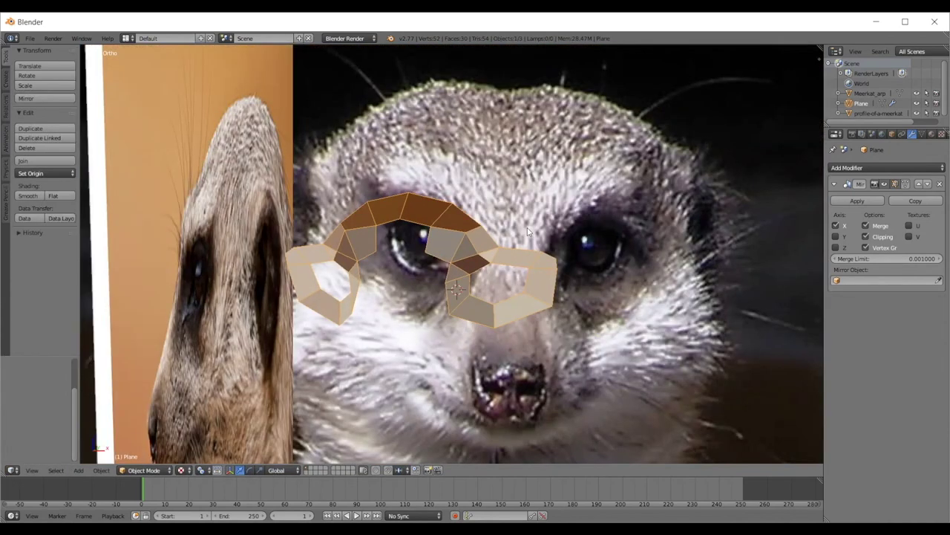
- Extrude the eye loop's inner edge facing the nose to the midline in the front view, forming a bridge between the eyes
{"action": "key", "text": "KP_1"}
{"action": "key", "text": "Tab"}
{"action": "scroll", "coordinate": [483, 253], "scroll_direction": "up", "scroll_amount": 4}
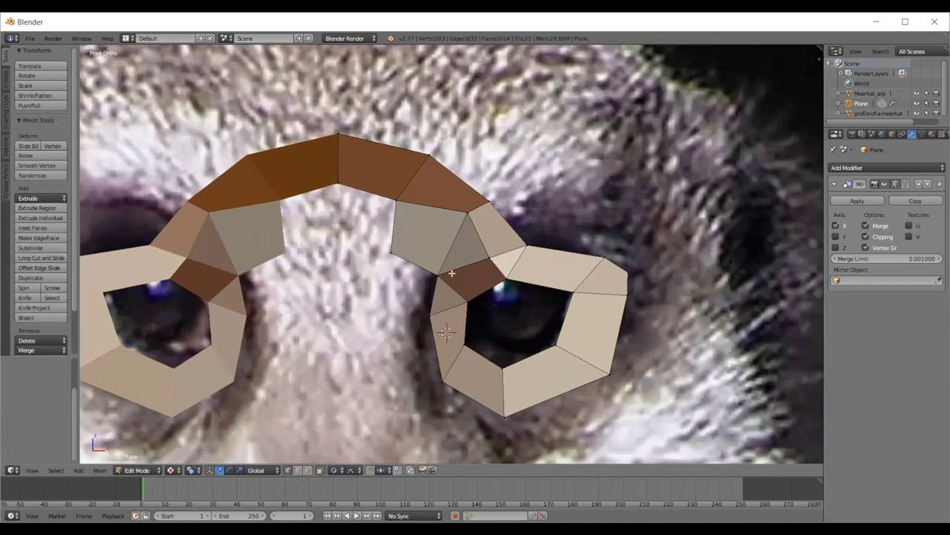
{"action": "middle_click_drag", "start_coordinate": [424, 266], "coordinate": [436, 224], "text": "shift"}
{"action": "right_click", "coordinate": [436, 266]}
{"action": "right_click", "coordinate": [459, 335], "text": "shift"}
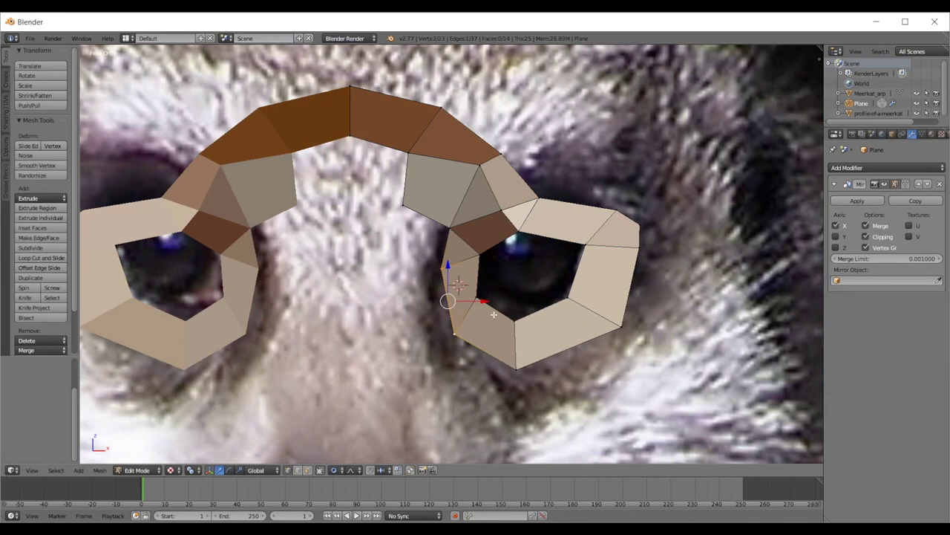
{"action": "key", "text": "e"}
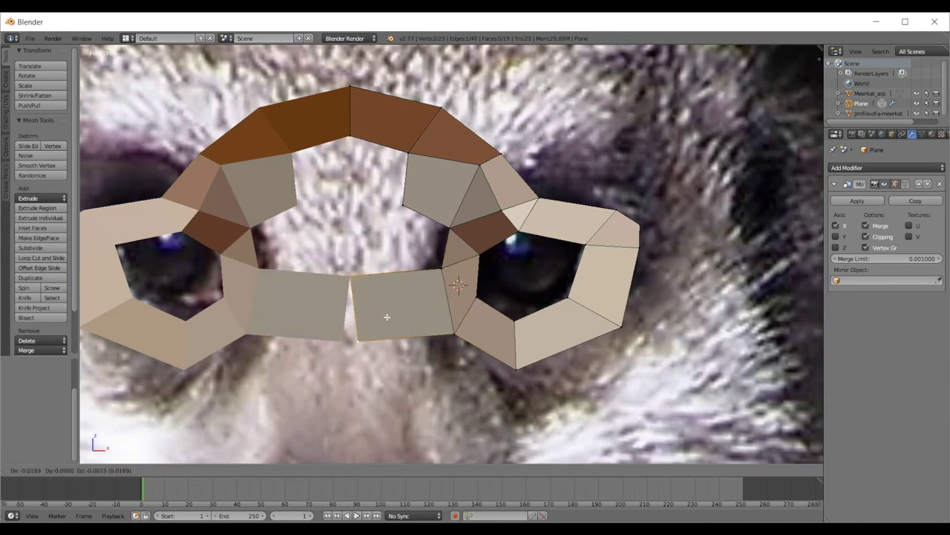
{"action": "left_click", "coordinate": [364, 327]}
- Move and rotate the new nose bridge edge in the right side view so it follows the snout profile
{"action": "key", "text": "KP_3"}
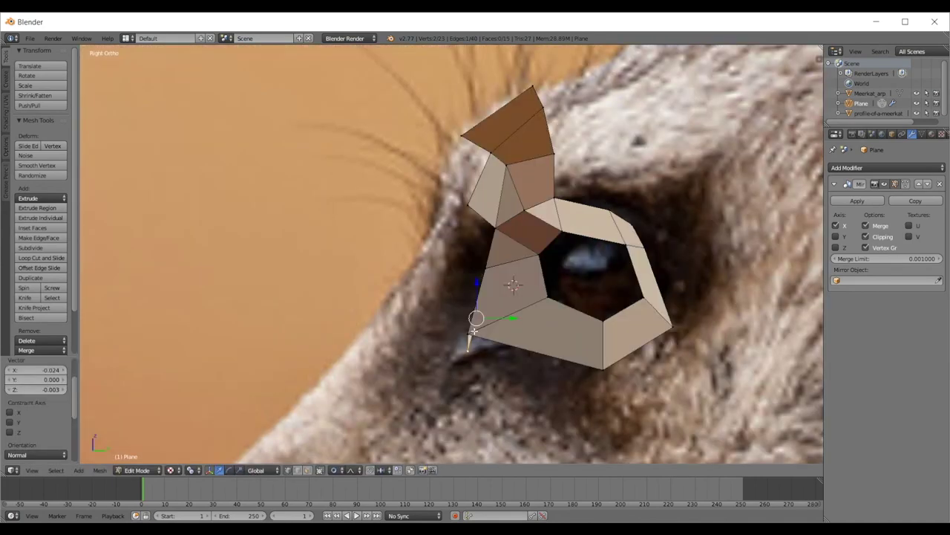
{"action": "key", "text": "g"}
{"action": "left_click", "coordinate": [454, 315]}
{"action": "key", "text": "r"}
{"action": "left_click", "coordinate": [438, 328]}
{"action": "key", "text": "g"}
{"action": "left_click", "coordinate": [464, 304]}
{"action": "middle_click_drag", "start_coordinate": [464, 304], "coordinate": [574, 275]}
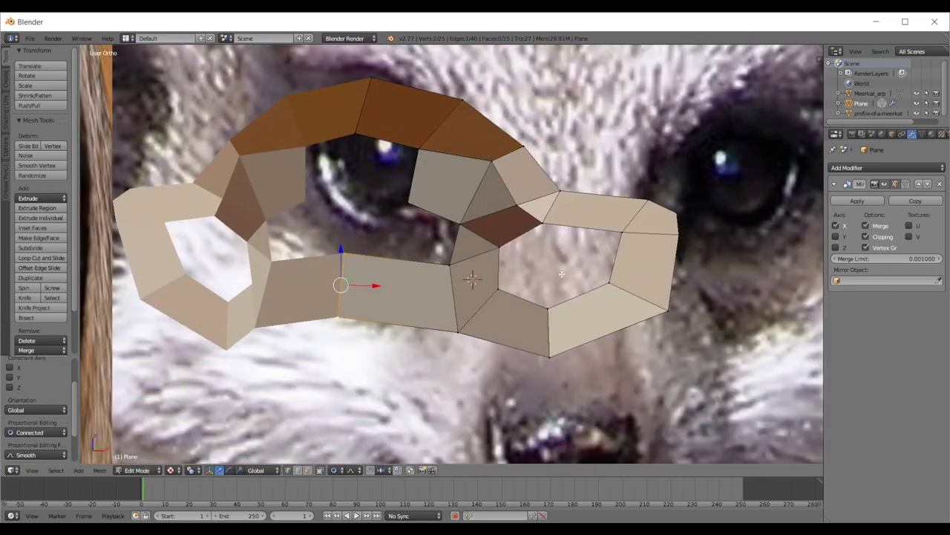
- Examine the nose bridge face against the reference in Object Mode and from the side and oblique views
{"action": "middle_click_drag", "start_coordinate": [498, 277], "coordinate": [414, 237]}
{"action": "key", "text": "Tab"}
{"action": "key", "text": "KP_3"}
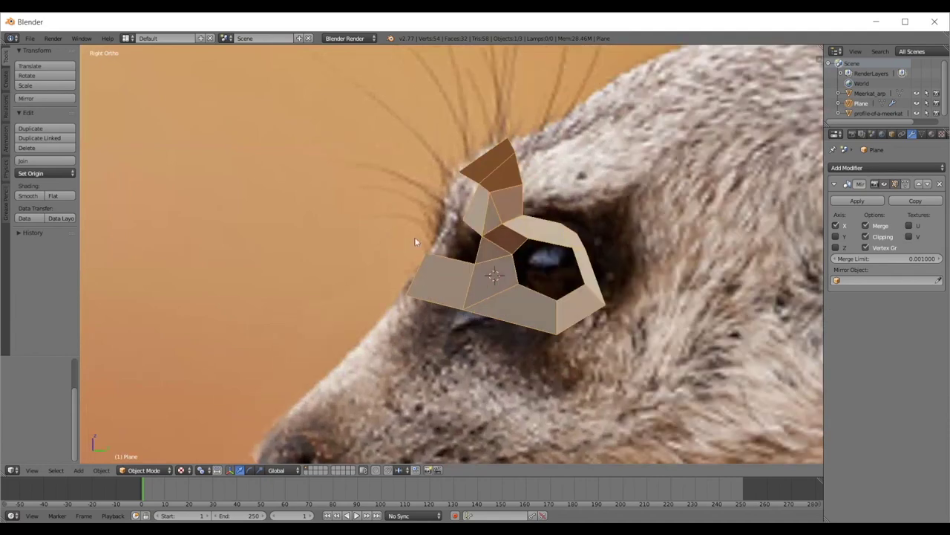
{"action": "scroll", "coordinate": [423, 248], "scroll_direction": "up", "scroll_amount": 3}
{"action": "key", "text": "Tab"}
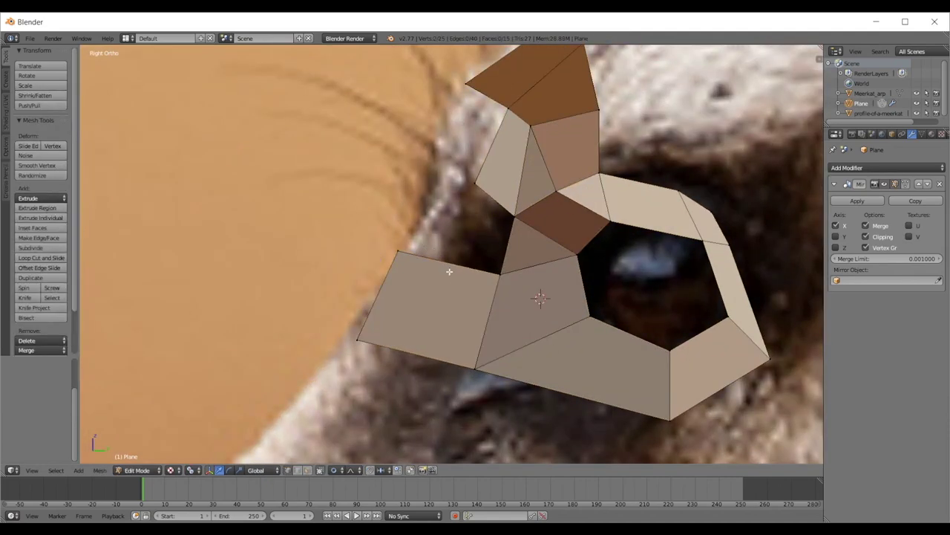
{"action": "scroll", "coordinate": [449, 273], "scroll_direction": "up", "scroll_amount": 1}
{"action": "middle_click_drag", "start_coordinate": [413, 370], "coordinate": [466, 293], "text": "shift"}
{"action": "middle_click_drag", "start_coordinate": [492, 223], "coordinate": [514, 281]}
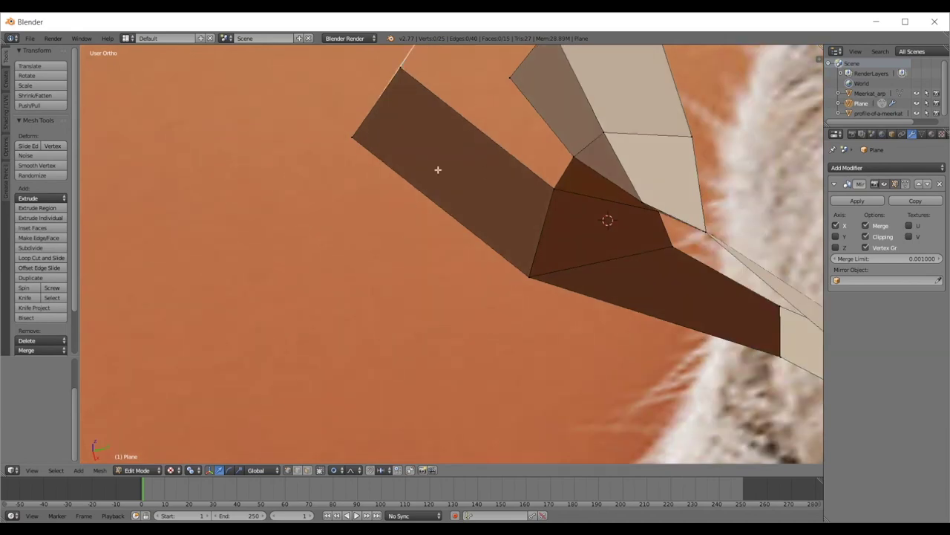
{"action": "key", "text": "KP_3"}
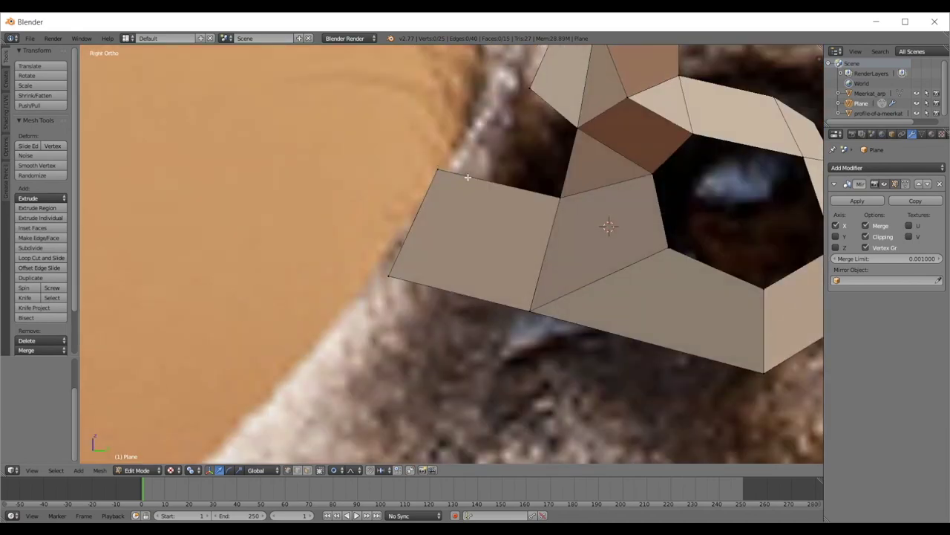
{"action": "key", "text": "k"}
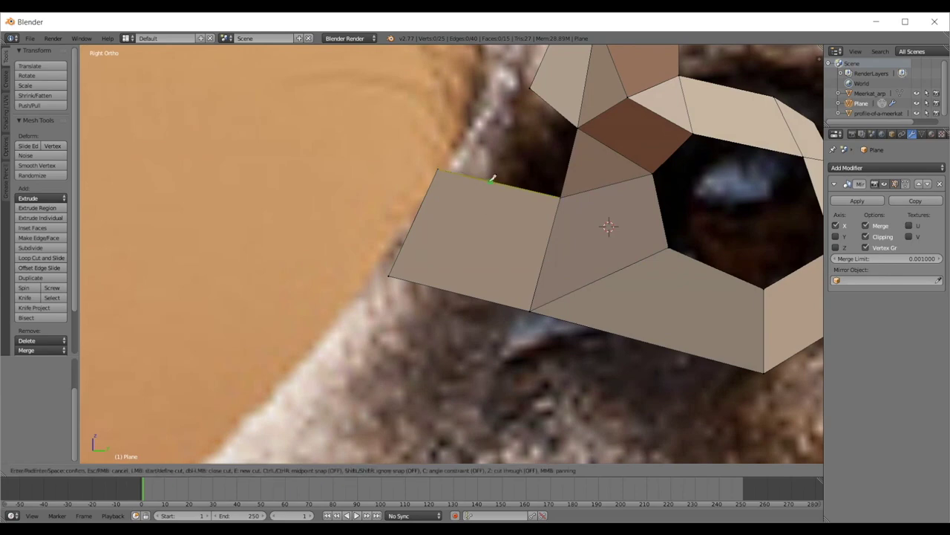
{"action": "key", "text": "Escape"}
{"action": "middle_click_drag", "start_coordinate": [465, 274], "coordinate": [427, 255]}
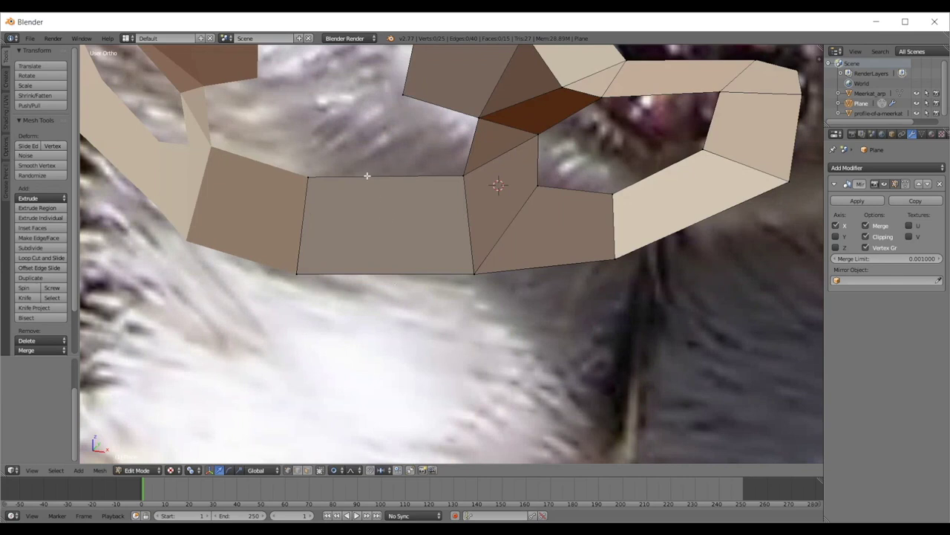
{"action": "key", "text": "ctrl+r"}
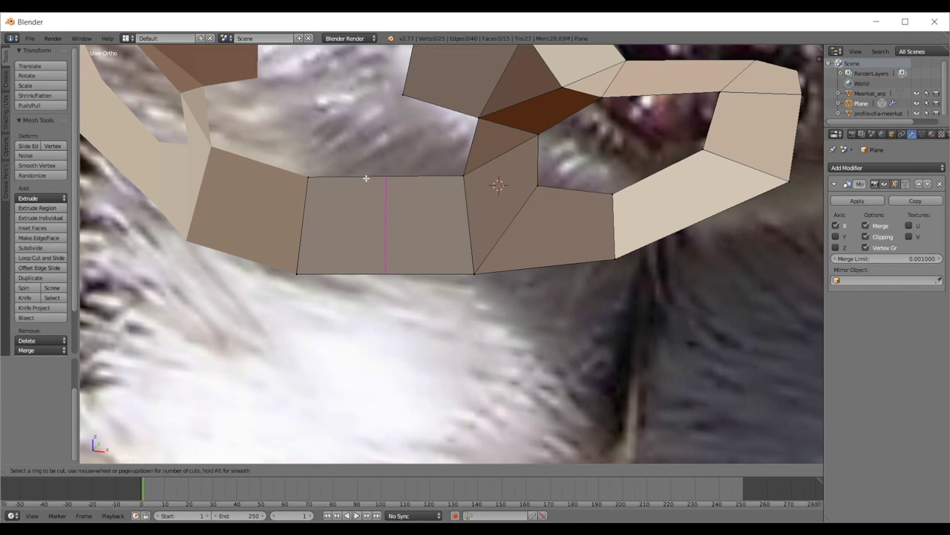
{"action": "key", "text": "Escape"}
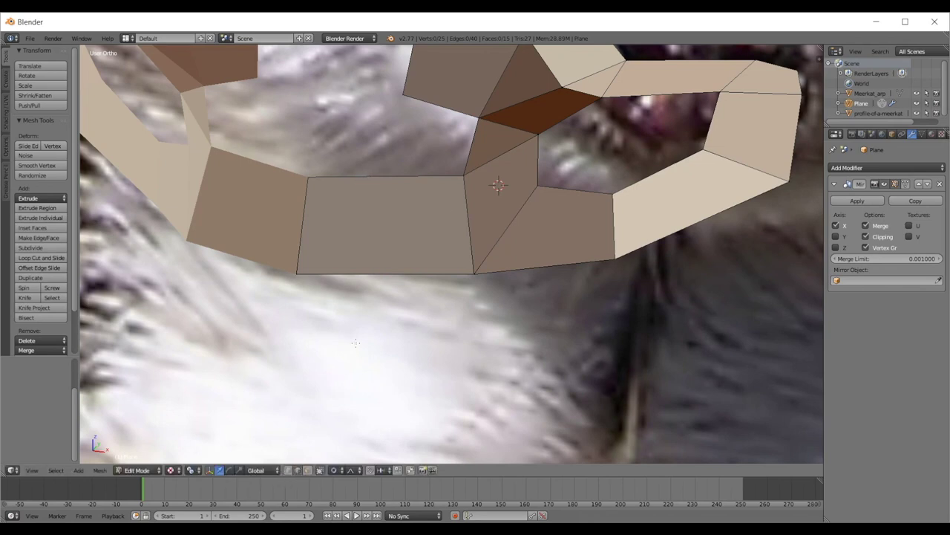
- Inspect the edge flow by selecting vertices along the lower border of the nose bridge and eye loop, and clear the selection
{"action": "right_click", "coordinate": [385, 274]}
{"action": "right_click", "coordinate": [498, 270], "text": "shift"}
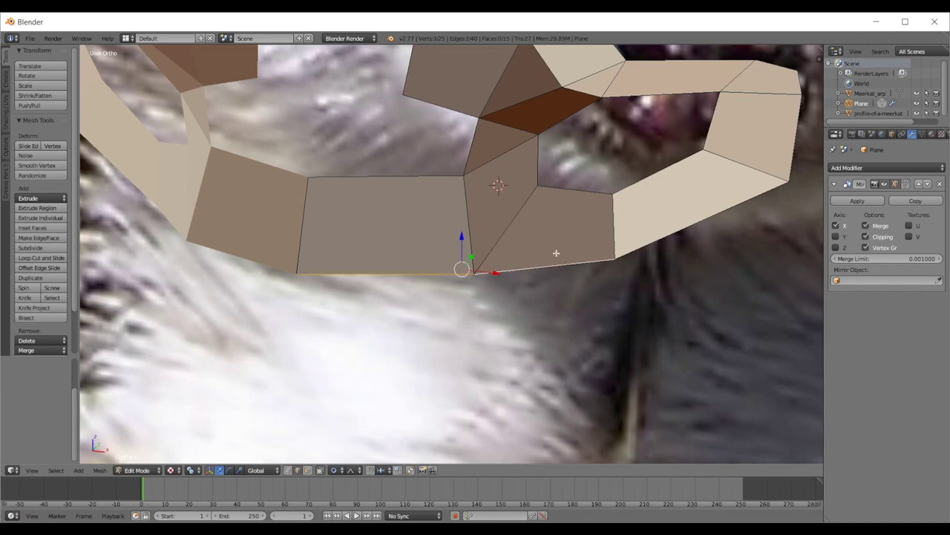
{"action": "right_click", "coordinate": [406, 277], "text": "shift"}
{"action": "right_click", "coordinate": [658, 220], "text": "shift"}
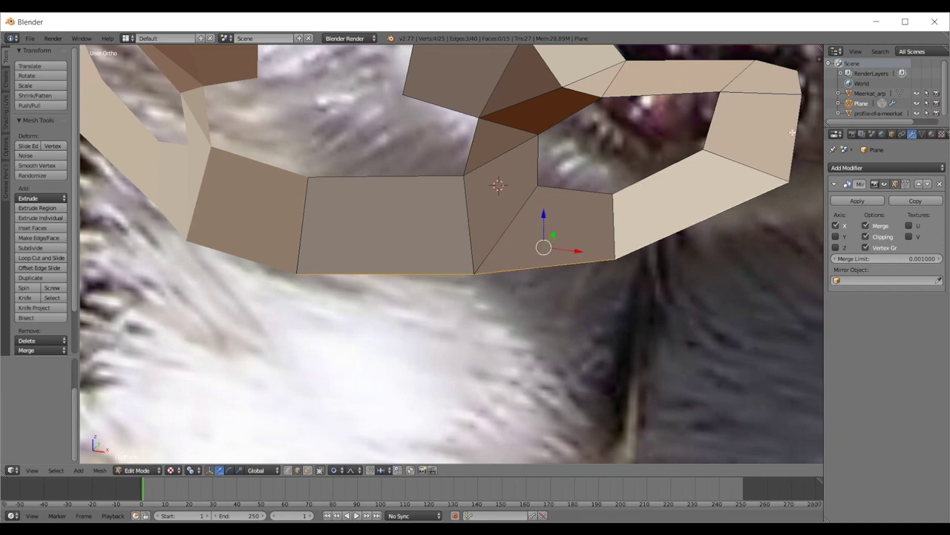
{"action": "right_click", "coordinate": [792, 132], "text": "shift"}
{"action": "scroll", "coordinate": [792, 132], "scroll_direction": "down", "scroll_amount": 3}
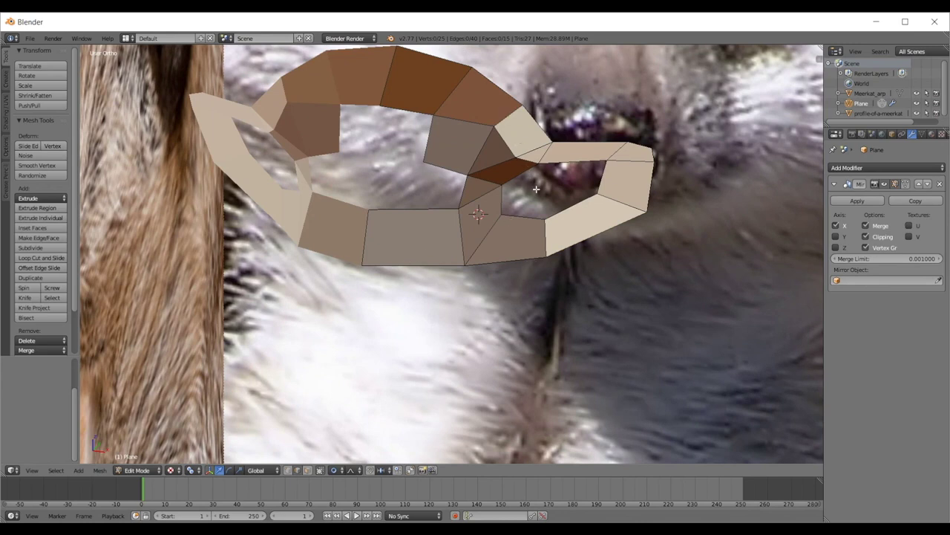
- Inspect the edge flow by selecting the open edge loops along the mesh's outer border, and clear the selection
{"action": "right_click", "coordinate": [451, 263], "text": "alt"}
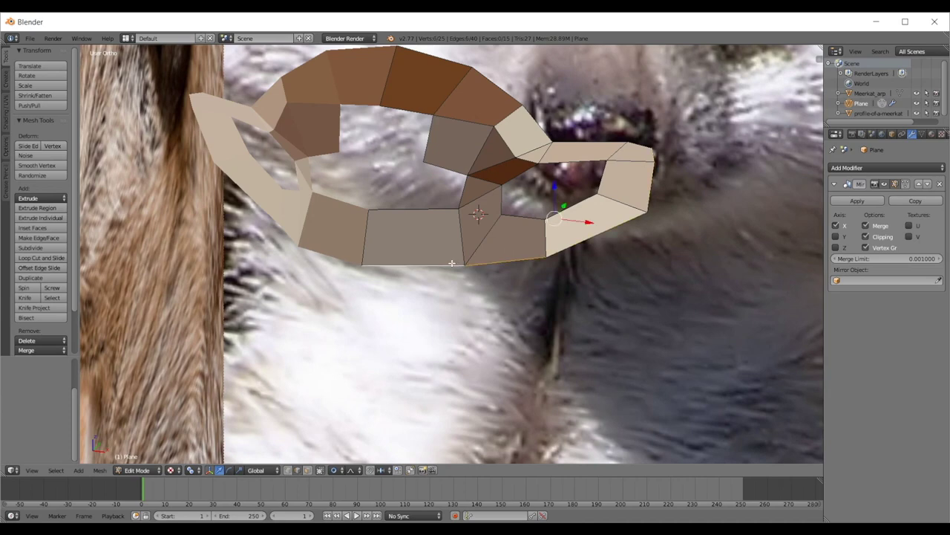
{"action": "scroll", "coordinate": [574, 252], "scroll_direction": "up", "scroll_amount": 3}
{"action": "right_click", "coordinate": [607, 90], "text": "alt+shift"}
{"action": "scroll", "coordinate": [445, 137], "scroll_direction": "down", "scroll_amount": 2}
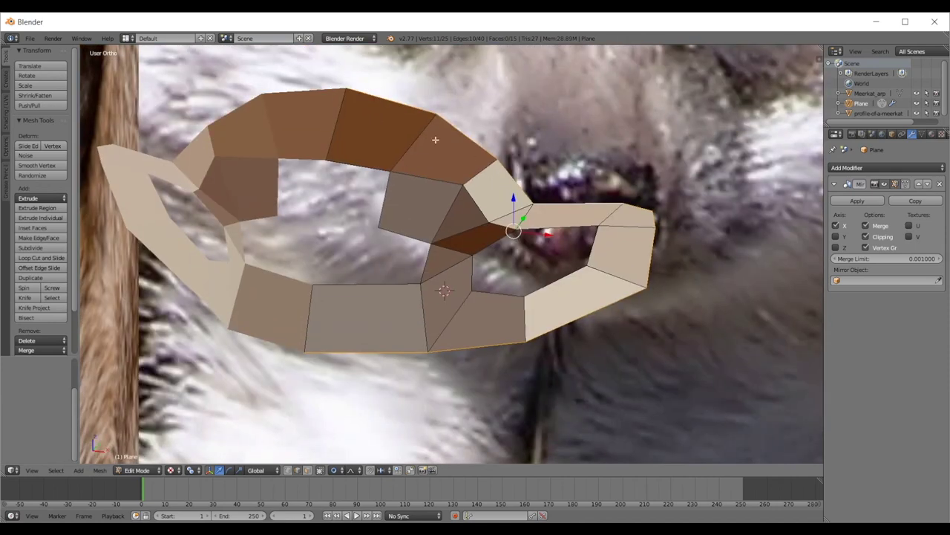
{"action": "key", "text": "a"}
- Inspect the inner edge loop around the eye opening by selecting it and its lower edge, and clear the selection
{"action": "right_click", "coordinate": [484, 282], "text": "alt"}
{"action": "key", "text": "a"}
{"action": "right_click", "coordinate": [484, 284], "text": "alt"}
{"action": "scroll", "coordinate": [557, 271], "scroll_direction": "up", "scroll_amount": 2}
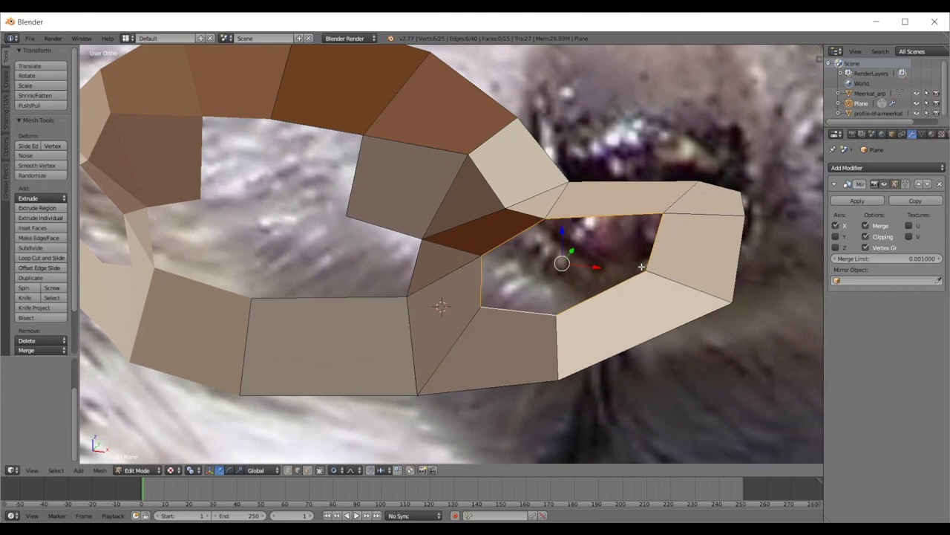
{"action": "key", "text": "s"}
{"action": "key", "text": "Escape"}
{"action": "key", "text": "a"}
{"action": "right_click", "coordinate": [534, 307], "text": "alt"}
{"action": "right_click", "coordinate": [522, 309]}
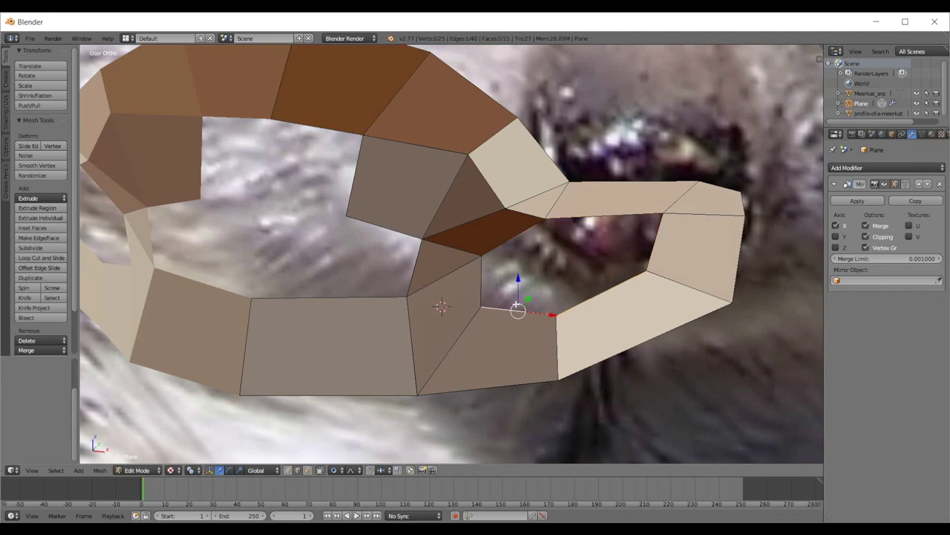
{"action": "right_click", "coordinate": [488, 244], "text": "alt"}
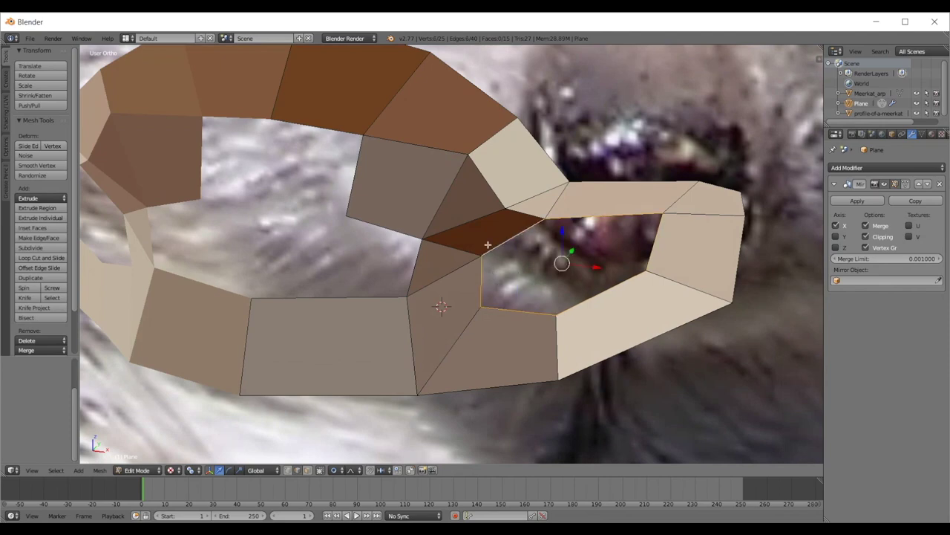
{"action": "scroll", "coordinate": [494, 236], "scroll_direction": "up", "scroll_amount": 1}
{"action": "key", "text": "a"}
{"action": "scroll", "coordinate": [496, 245], "scroll_direction": "down", "scroll_amount": 5}
{"action": "scroll", "coordinate": [487, 271], "scroll_direction": "up", "scroll_amount": 3}
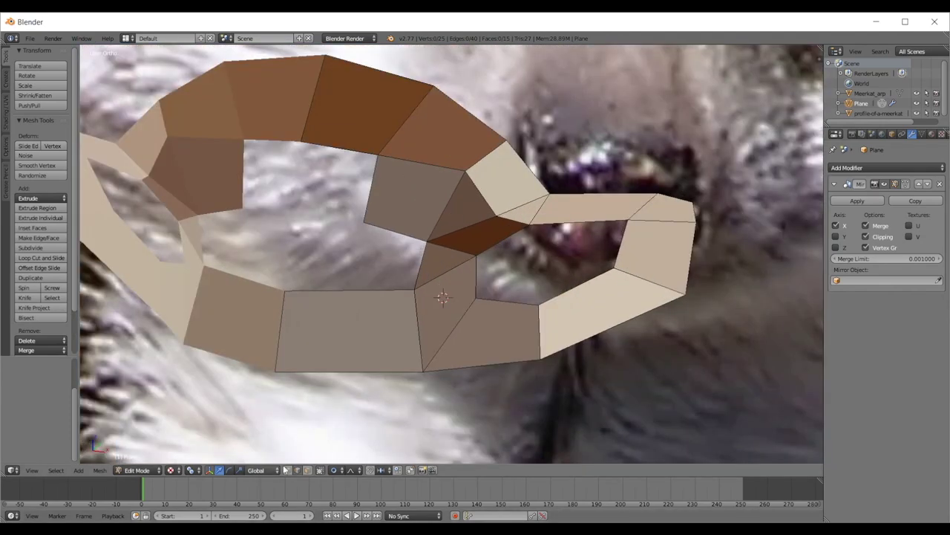
- Add a centred loop cut across the nose bridge face and move the new edge in the top view to round the bridge
{"action": "key", "text": "ctrl+r"}
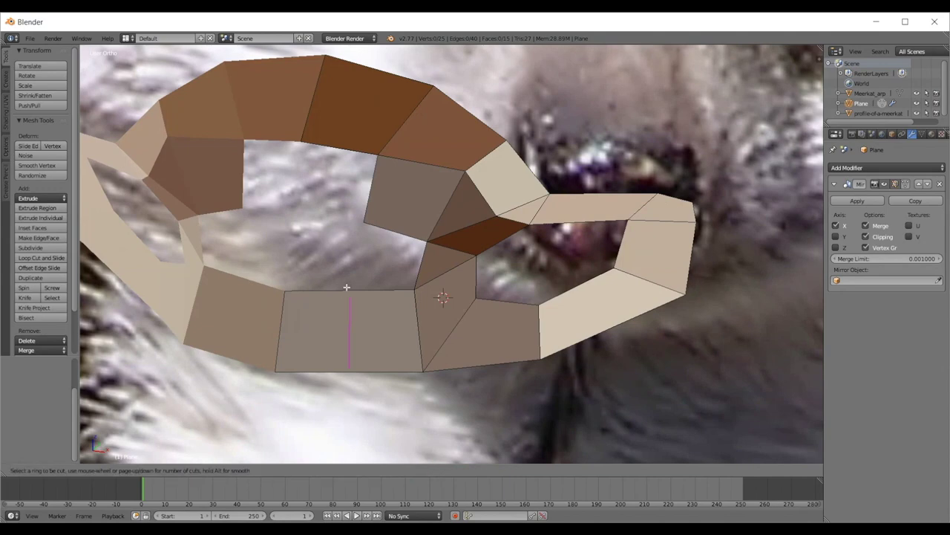
{"action": "left_click", "coordinate": [347, 287]}
{"action": "right_click", "coordinate": [347, 288]}
{"action": "middle_click_drag", "start_coordinate": [371, 269], "coordinate": [425, 306]}
{"action": "key", "text": "KP_7"}
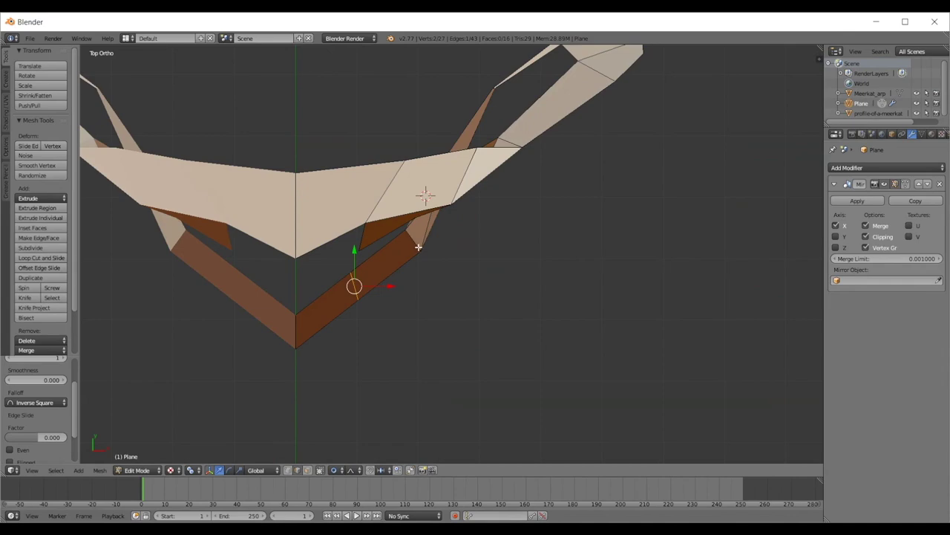
{"action": "key", "text": "g"}
{"action": "left_click", "coordinate": [422, 263]}
{"action": "key", "text": "g"}
{"action": "left_click", "coordinate": [414, 262]}
- Adjust the new bridge edge's position in the right side view to follow the snout profile
{"action": "key", "text": "Tab"}
{"action": "scroll", "coordinate": [418, 276], "scroll_direction": "down", "scroll_amount": 6}
{"action": "middle_click_drag", "start_coordinate": [431, 242], "coordinate": [338, 159]}
{"action": "key", "text": "KP_3"}
{"action": "scroll", "coordinate": [341, 186], "scroll_direction": "up", "scroll_amount": 6}
{"action": "scroll", "coordinate": [345, 202], "scroll_direction": "up", "scroll_amount": 1}
{"action": "key", "text": "Tab"}
{"action": "key", "text": "g"}
{"action": "left_click", "coordinate": [431, 278]}
{"action": "middle_click_drag", "start_coordinate": [432, 279], "coordinate": [510, 282]}
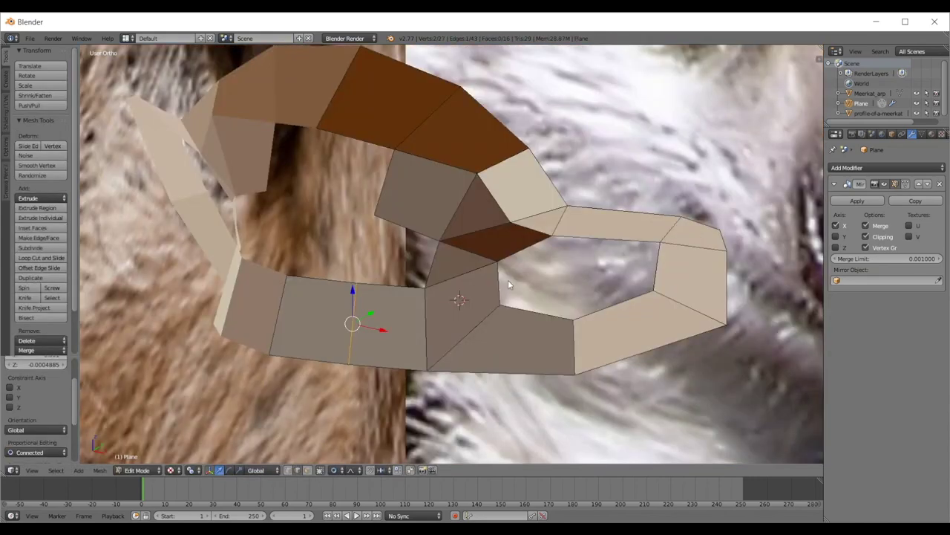
- Examine the rounded bridge and the gap below the brow from the front, side and oblique views, with vertex selection active
{"action": "key", "text": "Tab"}
{"action": "scroll", "coordinate": [500, 279], "scroll_direction": "down", "scroll_amount": 2}
{"action": "key", "text": "KP_1"}
{"action": "key", "text": "Tab"}
{"action": "scroll", "coordinate": [442, 273], "scroll_direction": "up", "scroll_amount": 2}
{"action": "key", "text": "a"}
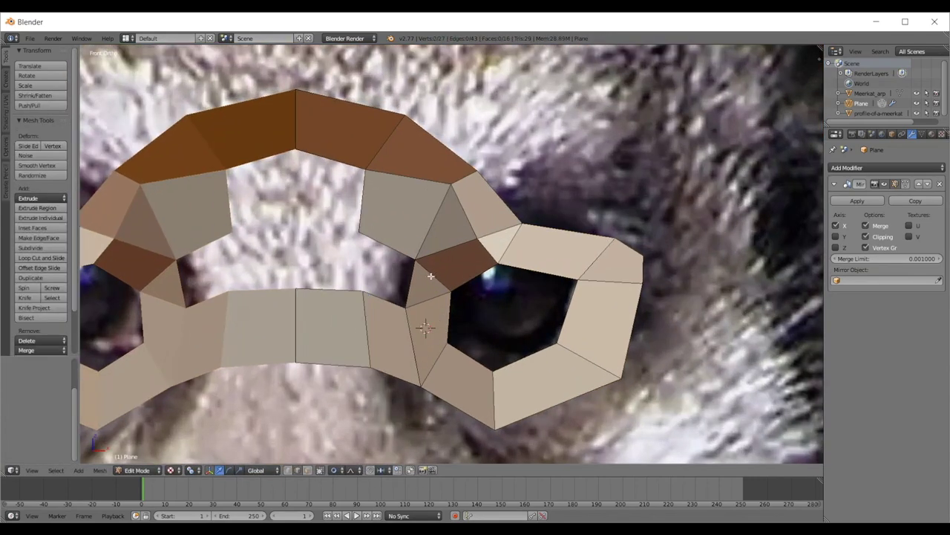
{"action": "left_click", "coordinate": [289, 470]}
{"action": "scroll", "coordinate": [401, 312], "scroll_direction": "up", "scroll_amount": 3}
{"action": "scroll", "coordinate": [326, 158], "scroll_direction": "down", "scroll_amount": 3}
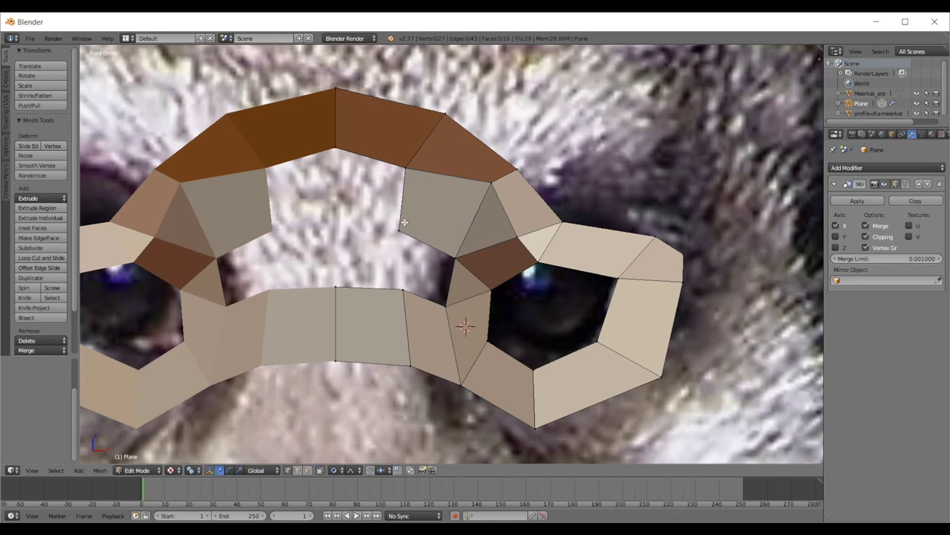
{"action": "scroll", "coordinate": [446, 230], "scroll_direction": "down", "scroll_amount": 3}
{"action": "scroll", "coordinate": [436, 257], "scroll_direction": "up", "scroll_amount": 3}
{"action": "key", "text": "KP_3"}
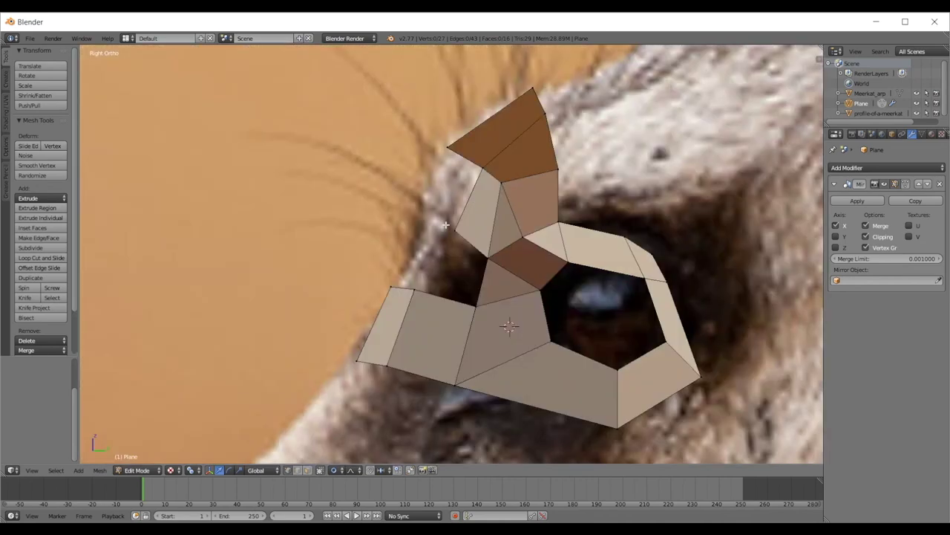
{"action": "middle_click_drag", "start_coordinate": [446, 225], "coordinate": [464, 281]}
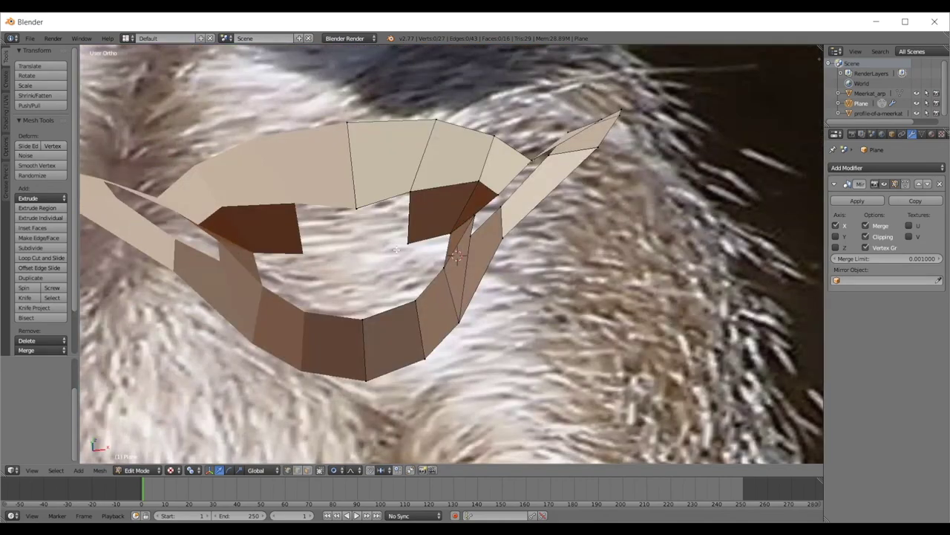
{"action": "middle_click_drag", "start_coordinate": [417, 224], "coordinate": [436, 240]}
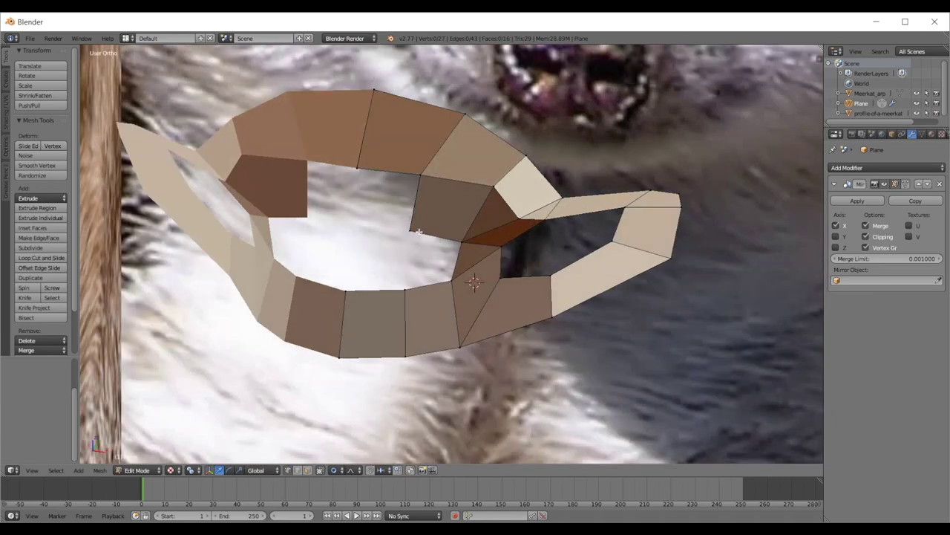
- Fill the gap between the brow and the nose bridge with a single face bounded by the surrounding edges
{"action": "right_click", "coordinate": [414, 228], "text": "alt"}
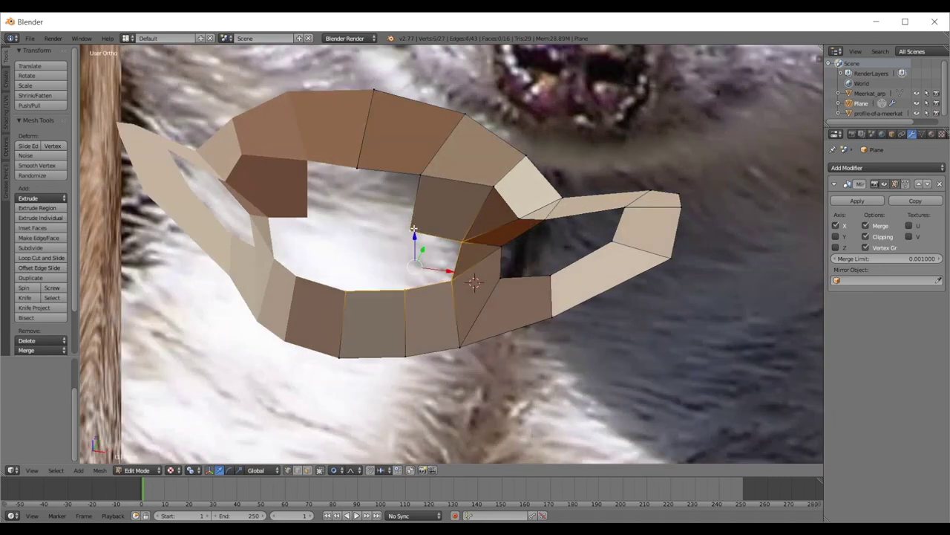
{"action": "right_click", "coordinate": [420, 219], "text": "alt+shift"}
{"action": "key", "text": "f"}
{"action": "key", "text": "a"}
{"action": "scroll", "coordinate": [394, 192], "scroll_direction": "down", "scroll_amount": 5}
{"action": "middle_click_drag", "start_coordinate": [394, 192], "coordinate": [394, 163]}
{"action": "scroll", "coordinate": [393, 163], "scroll_direction": "up", "scroll_amount": 4}
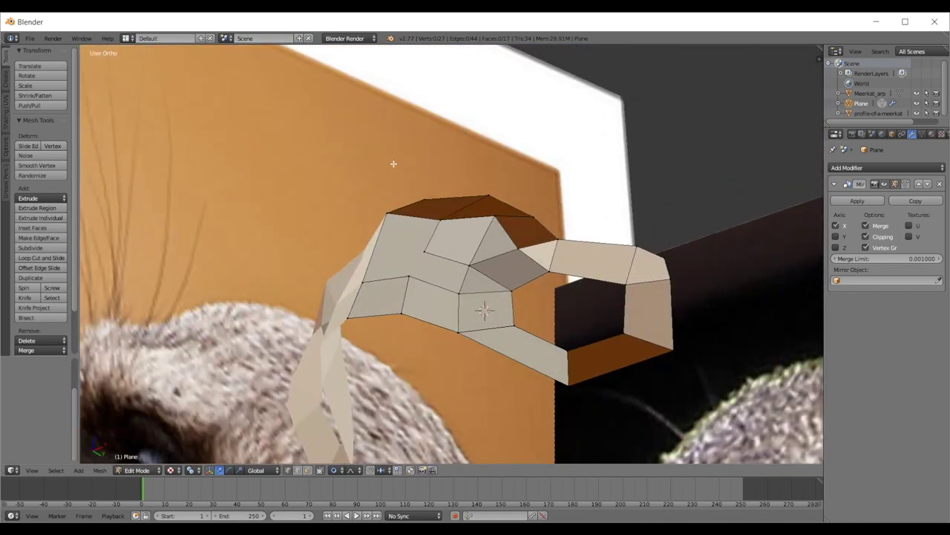
- Inspect the quad face at the inner eye corner by selecting its edges in edge select mode, and clear the selection
{"action": "left_click", "coordinate": [306, 473]}
{"action": "scroll", "coordinate": [298, 472], "scroll_direction": "up", "scroll_amount": 4}
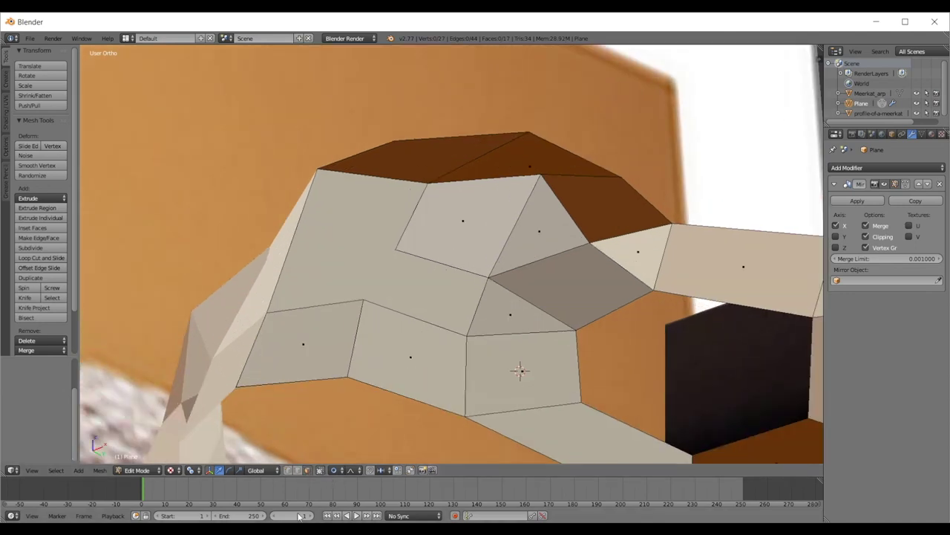
{"action": "left_click", "coordinate": [298, 472]}
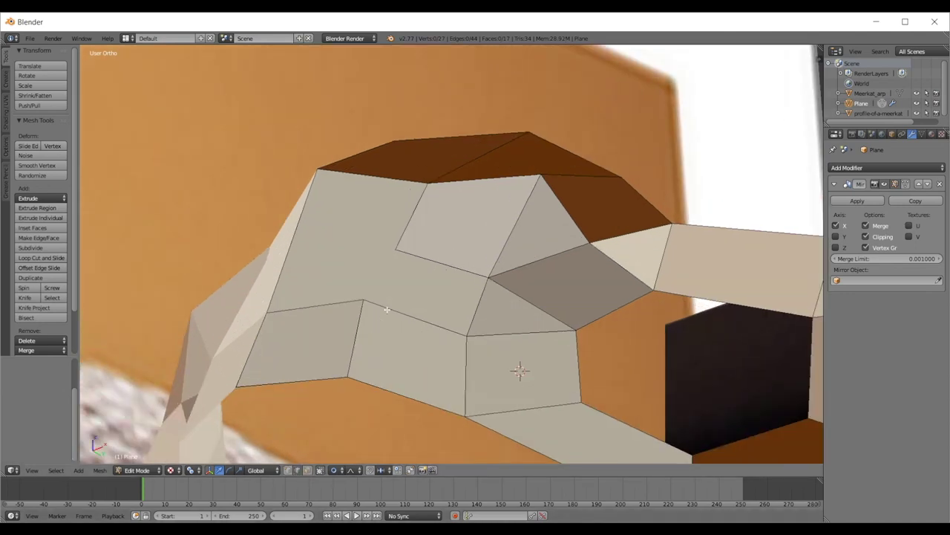
{"action": "middle_click_drag", "start_coordinate": [520, 415], "coordinate": [442, 337], "text": "shift"}
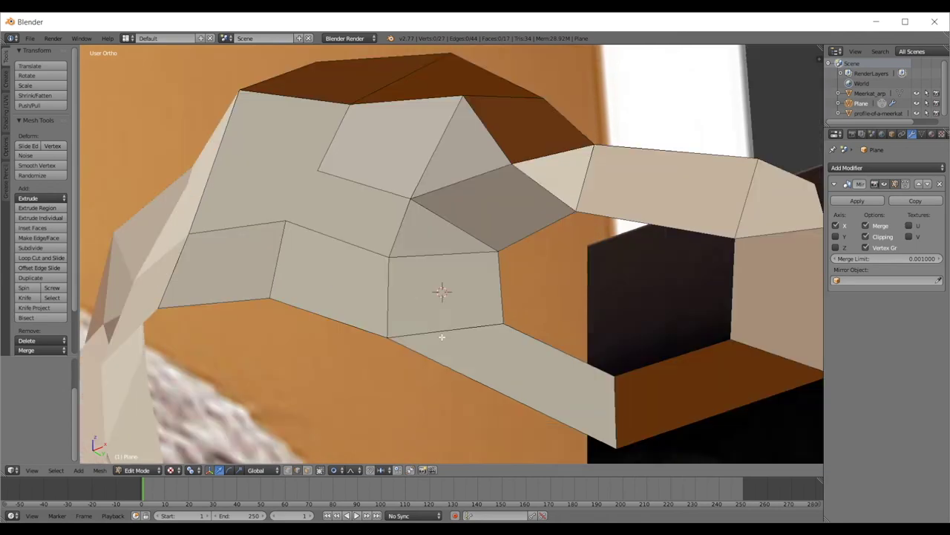
{"action": "left_click", "coordinate": [458, 327]}
{"action": "left_click", "coordinate": [485, 315], "text": "shift"}
{"action": "left_click", "coordinate": [446, 256], "text": "shift"}
{"action": "left_click", "coordinate": [391, 294], "text": "shift"}
{"action": "middle_click_drag", "start_coordinate": [543, 239], "coordinate": [524, 284]}
{"action": "key", "text": "a"}
- Inspect the triangular face between the brow and the inner eye corner by selecting its three edges, and clear the selection
{"action": "right_click", "coordinate": [492, 174]}
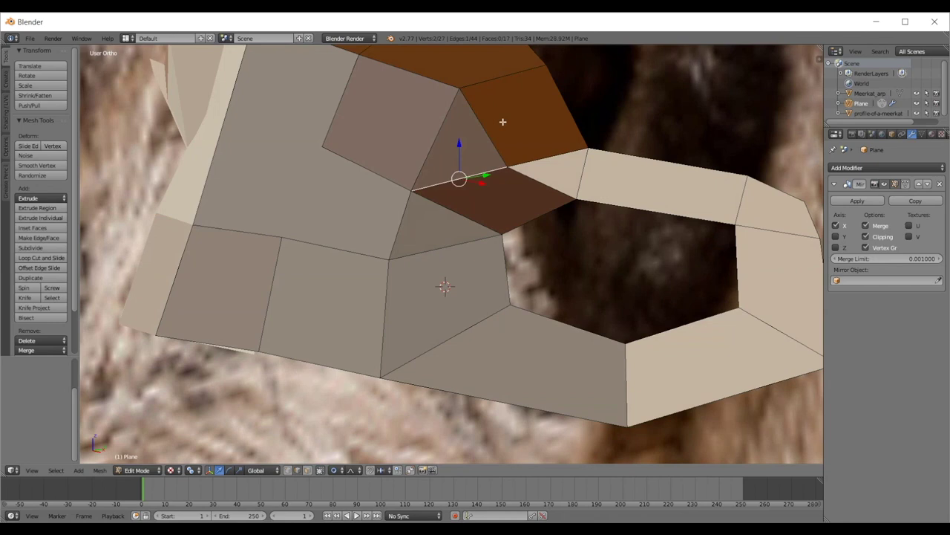
{"action": "right_click", "coordinate": [502, 121], "text": "shift"}
{"action": "right_click", "coordinate": [447, 129], "text": "shift"}
{"action": "key", "text": "a"}
- Inspect the quad face at the outer end of the brow by selecting its edges, and clear the selection
{"action": "middle_click_drag", "start_coordinate": [513, 125], "coordinate": [445, 183]}
{"action": "left_click", "coordinate": [444, 163]}
{"action": "left_click", "coordinate": [469, 255], "text": "shift"}
{"action": "left_click", "coordinate": [512, 193], "text": "shift"}
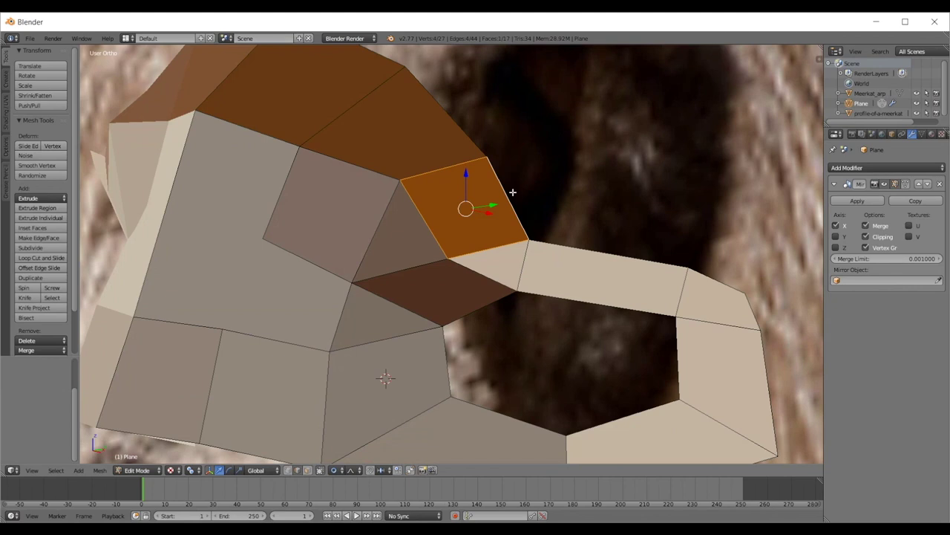
{"action": "key", "text": "a"}
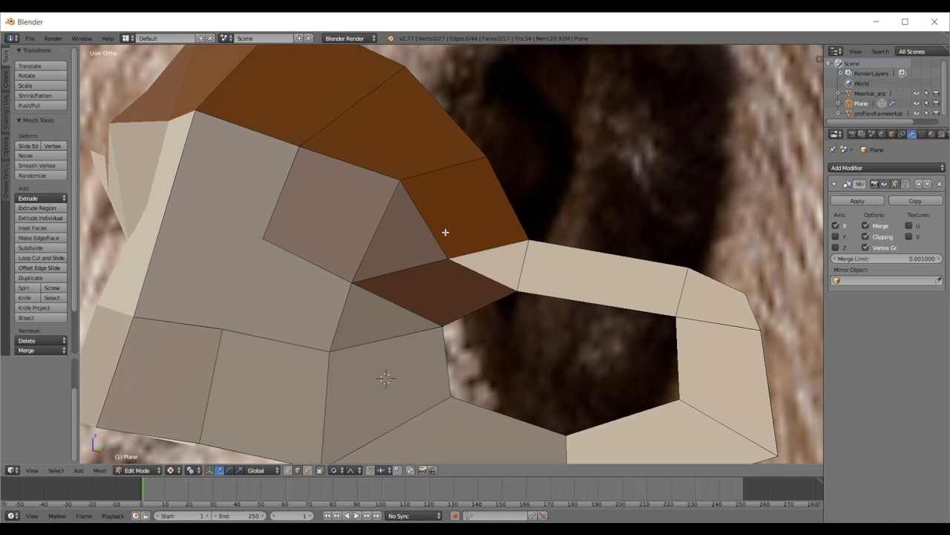
- Inspect the large n-gon between the brow and bridge by selecting all its boundary edges, and clear the selection
{"action": "middle_click_drag", "start_coordinate": [481, 251], "coordinate": [524, 227], "text": "shift"}
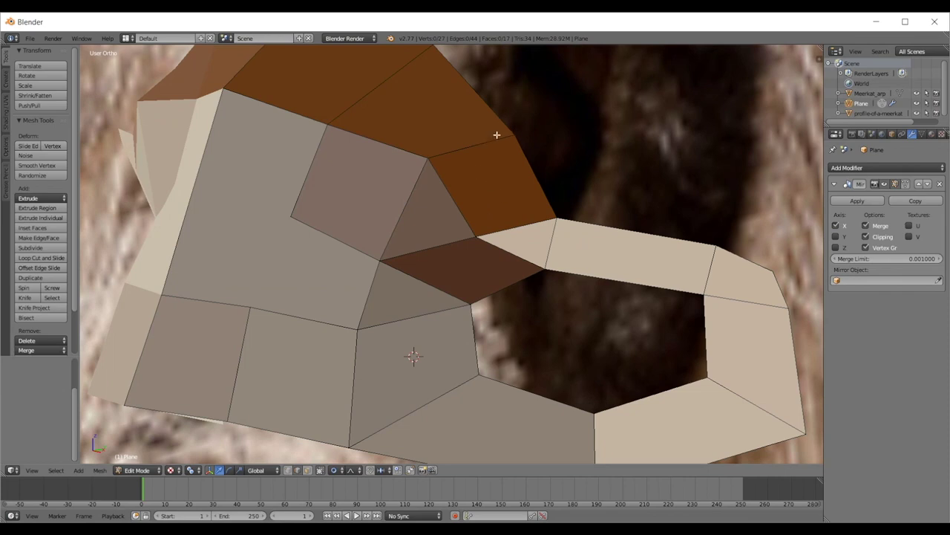
{"action": "middle_click_drag", "start_coordinate": [503, 339], "coordinate": [556, 308], "text": "shift"}
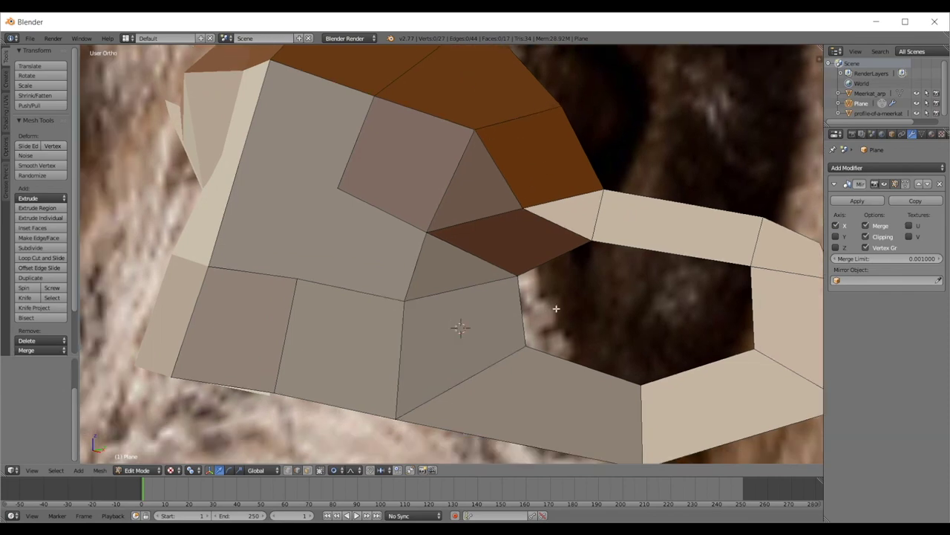
{"action": "middle_click_drag", "start_coordinate": [318, 223], "coordinate": [476, 270], "text": "shift"}
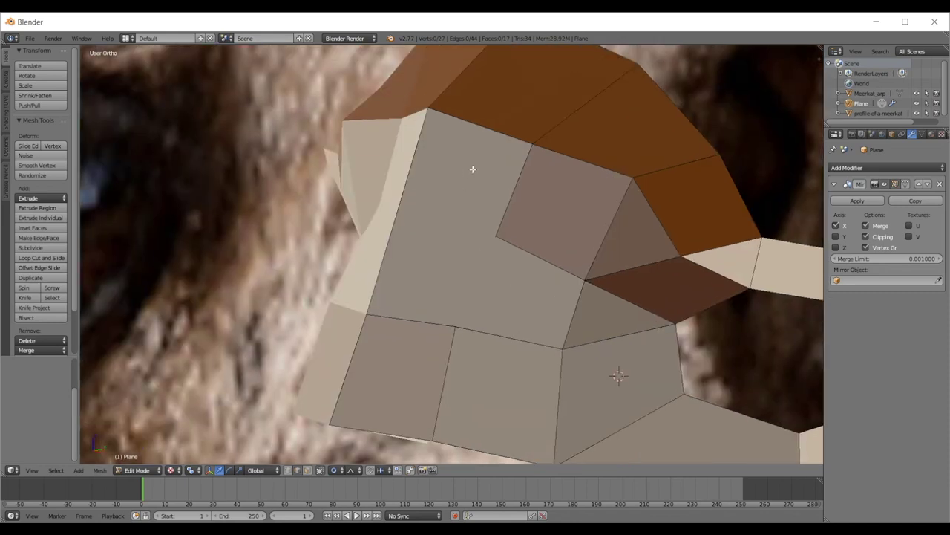
{"action": "right_click", "coordinate": [491, 128]}
{"action": "right_click", "coordinate": [513, 182], "text": "shift"}
{"action": "right_click", "coordinate": [548, 269], "text": "shift"}
{"action": "right_click", "coordinate": [570, 303], "text": "shift"}
{"action": "right_click", "coordinate": [479, 334], "text": "shift"}
{"action": "right_click", "coordinate": [383, 311], "text": "shift"}
{"action": "right_click", "coordinate": [380, 241], "text": "shift"}
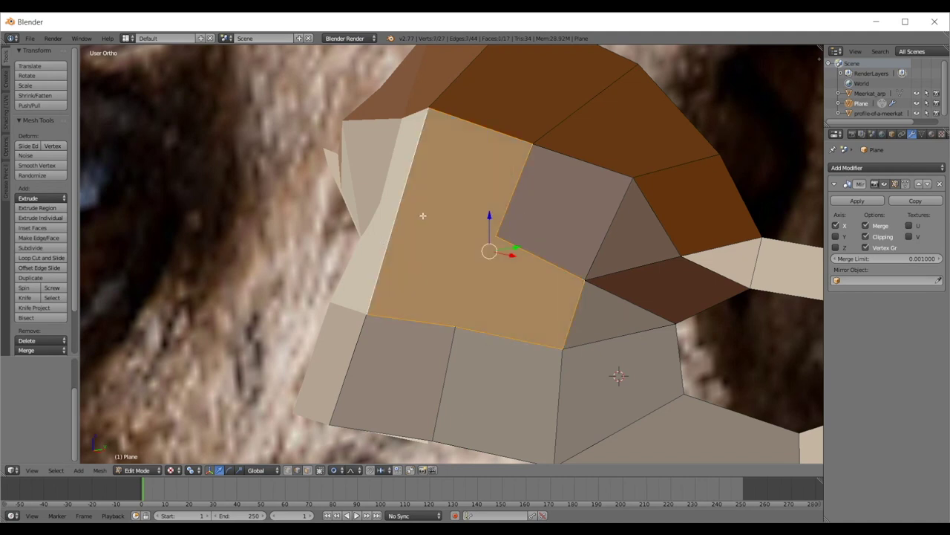
{"action": "key", "text": "a"}
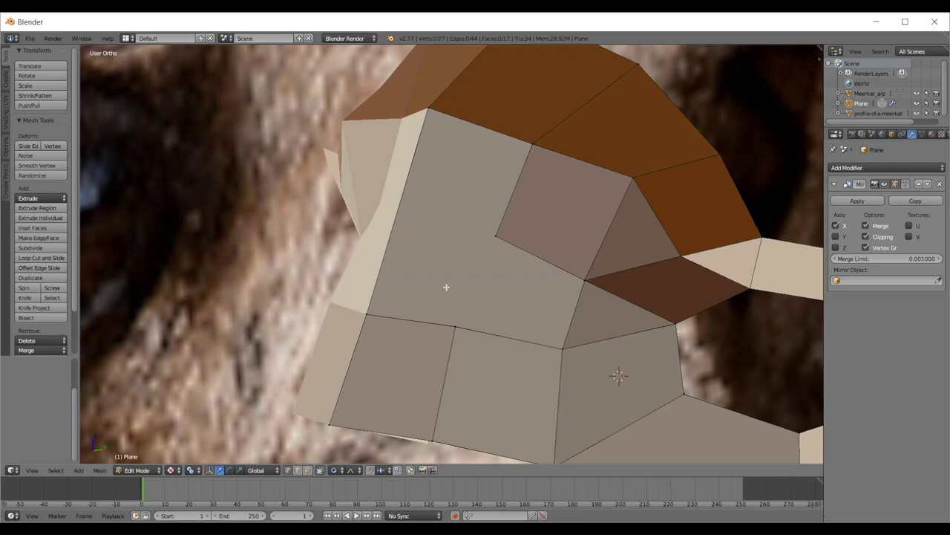
- Connect the n-gon's inward corner vertex to the middle vertex of the bridge's upper border with a new edge
{"action": "scroll", "coordinate": [446, 231], "scroll_direction": "down", "scroll_amount": 3}
{"action": "mouse_move", "coordinate": [425, 214]}
{"action": "middle_mouse_down"}
{"action": "mouse_move", "coordinate": [382, 229]}
{"action": "mouse_move", "coordinate": [437, 226]}
{"action": "middle_mouse_up"}
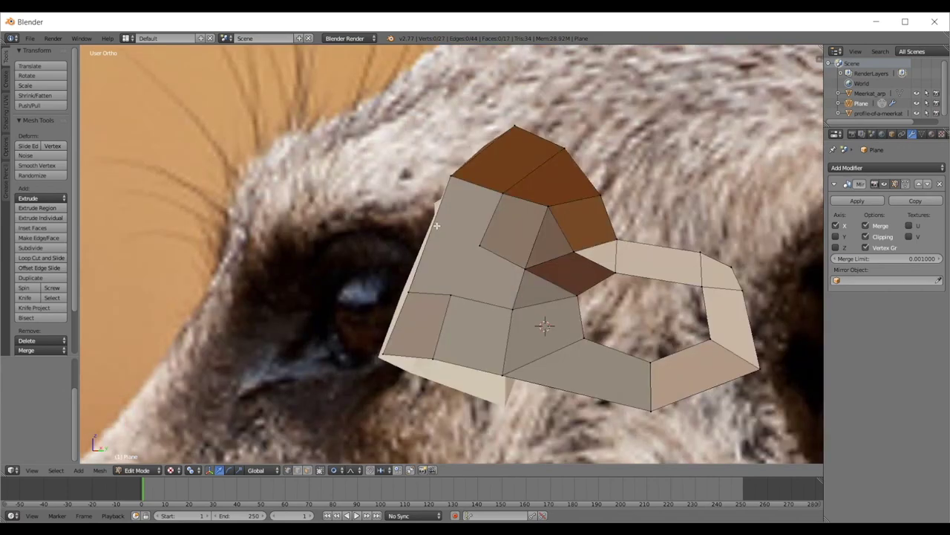
{"action": "key", "text": "KP_1"}
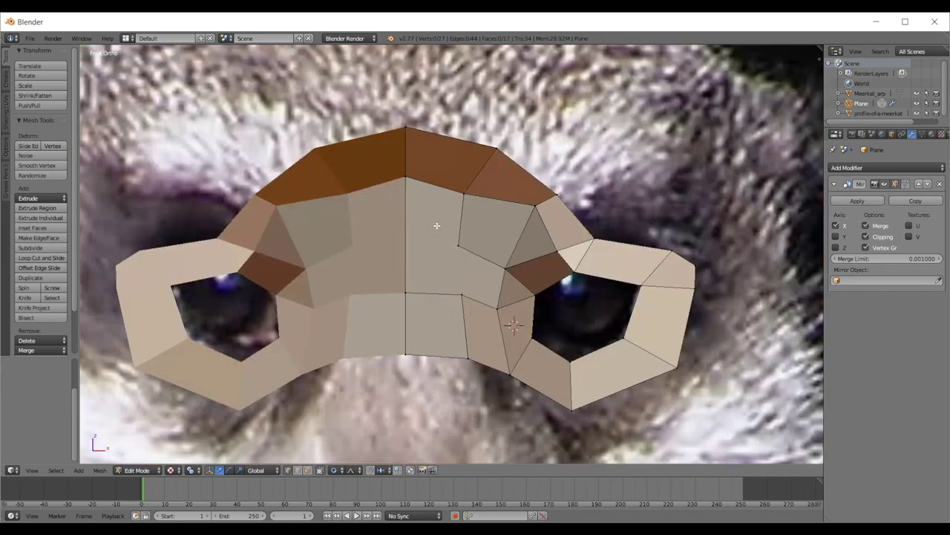
{"action": "scroll", "coordinate": [437, 225], "scroll_direction": "up", "scroll_amount": 3}
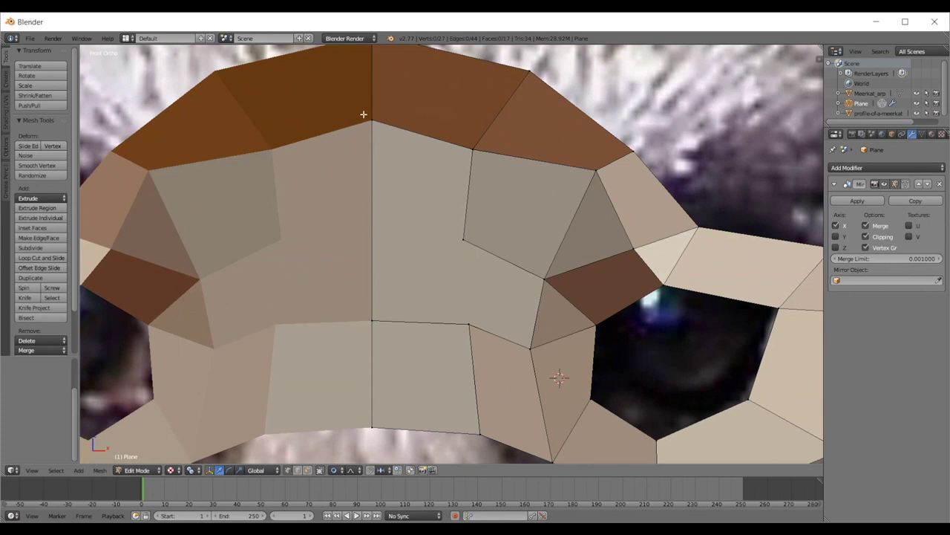
{"action": "right_click", "coordinate": [459, 233]}
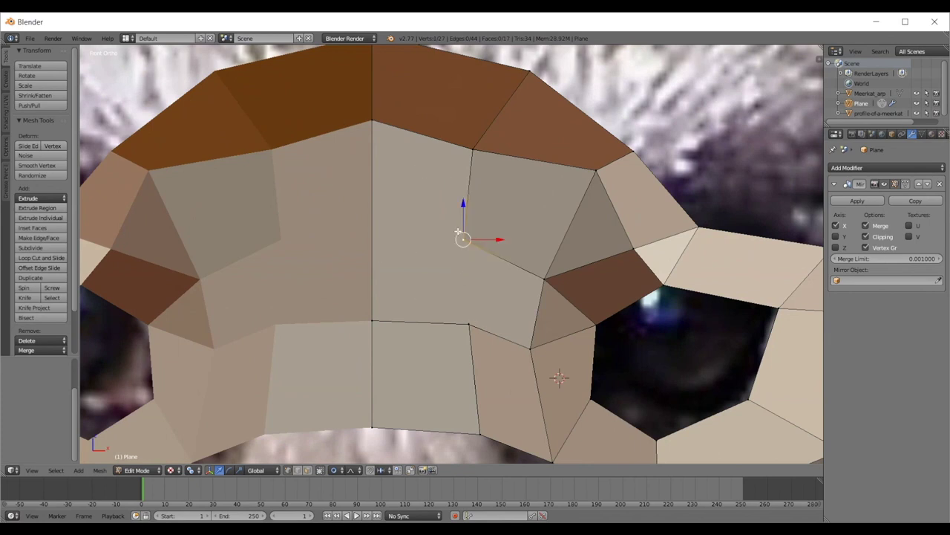
{"action": "right_click", "coordinate": [467, 322], "text": "shift"}
{"action": "middle_click_drag", "start_coordinate": [485, 301], "coordinate": [519, 259]}
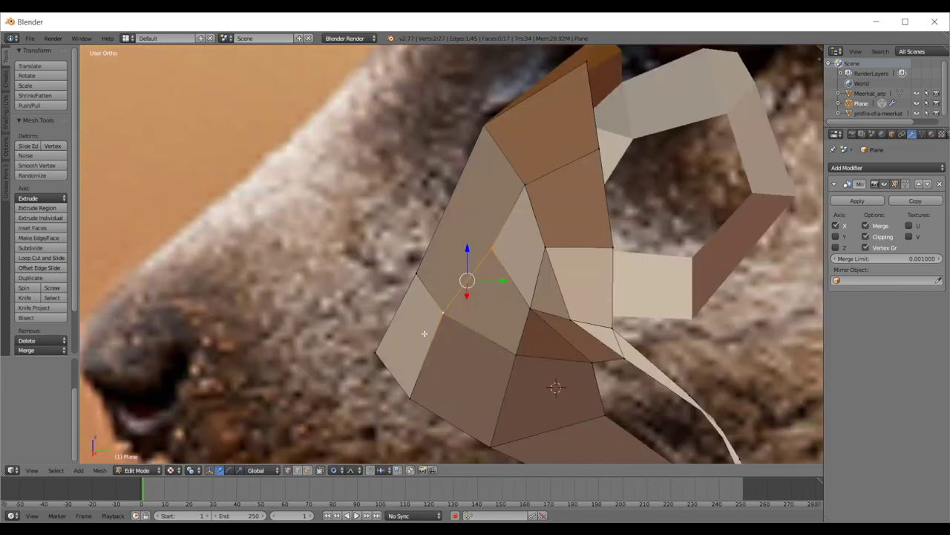
- Disable proportional editing and test-move the new edge in side view without keeping the move
{"action": "middle_click_drag", "start_coordinate": [424, 333], "coordinate": [482, 241]}
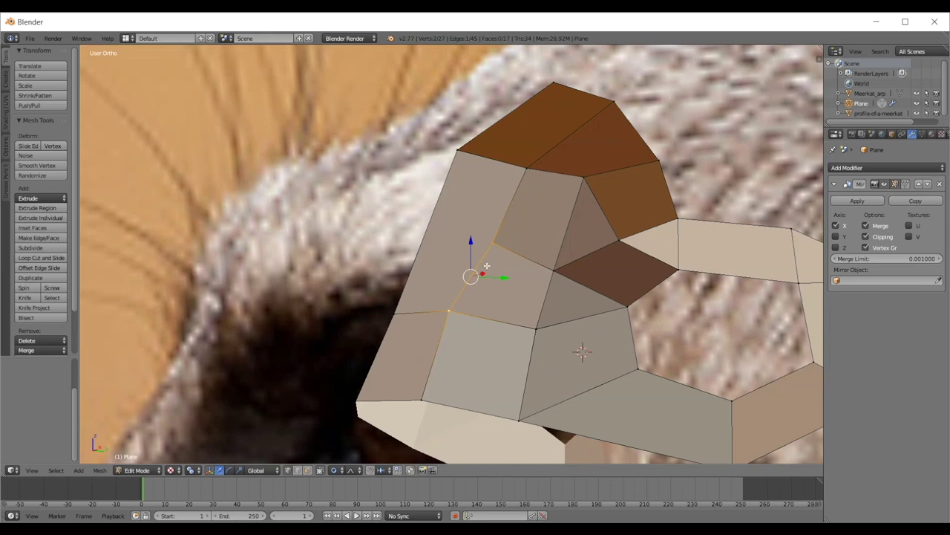
{"action": "key", "text": "KP_3"}
{"action": "key", "text": "g"}
{"action": "right_click", "coordinate": [451, 248]}
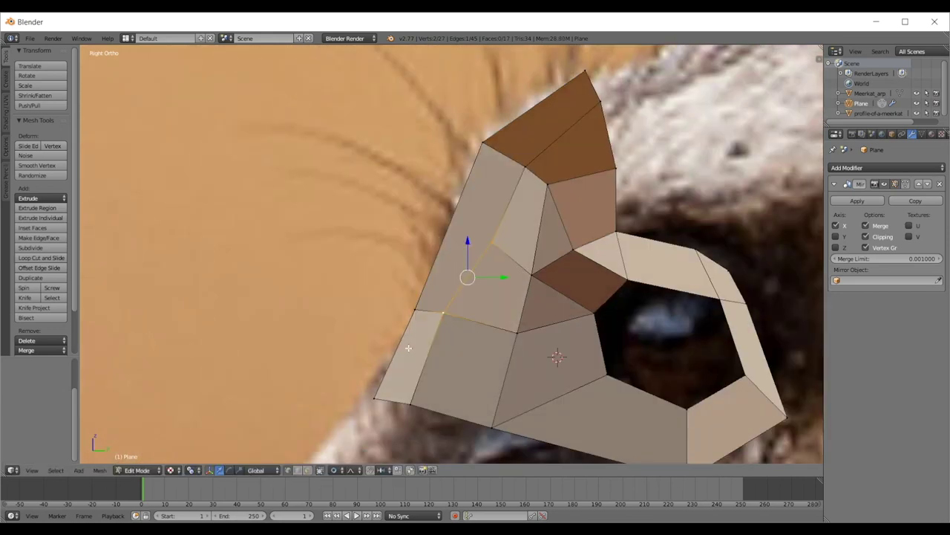
{"action": "left_click", "coordinate": [335, 470]}
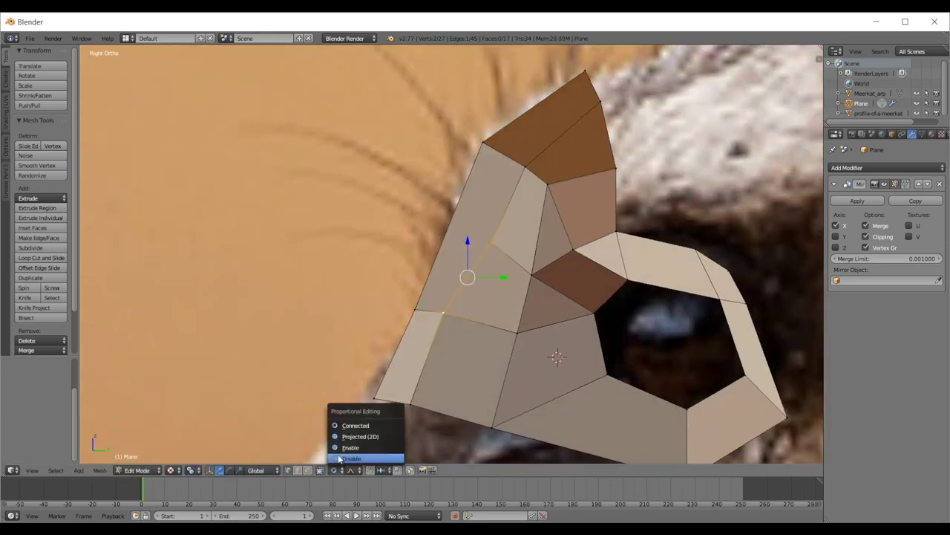
{"action": "left_click", "coordinate": [338, 458]}
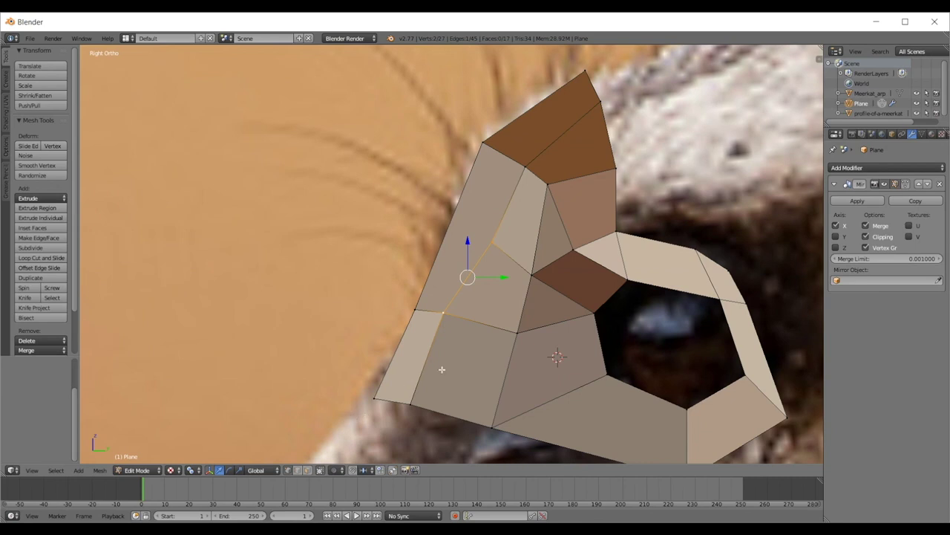
{"action": "key", "text": "g"}
{"action": "key", "text": "Escape"}
- Try moving the vertices around the new edge between brow and bridge while checking the faces from several angles
{"action": "scroll", "coordinate": [484, 226], "scroll_direction": "up", "scroll_amount": 3}
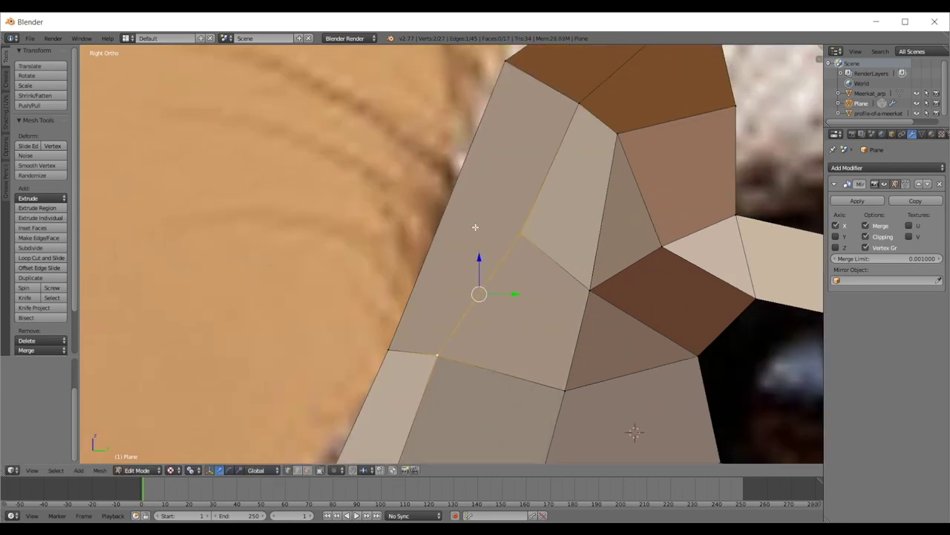
{"action": "middle_click_drag", "start_coordinate": [482, 133], "coordinate": [655, 157]}
{"action": "right_click", "coordinate": [616, 283], "text": "shift"}
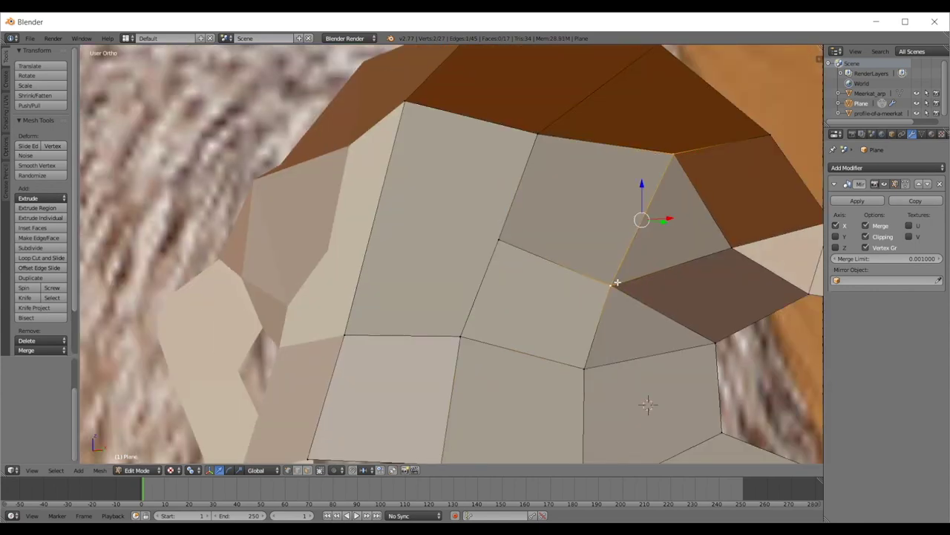
{"action": "key", "text": "g"}
{"action": "right_click", "coordinate": [547, 250]}
{"action": "right_click", "coordinate": [509, 245]}
{"action": "key", "text": "g"}
{"action": "right_click", "coordinate": [547, 246]}
{"action": "middle_click_drag", "start_coordinate": [546, 246], "coordinate": [312, 263]}
{"action": "scroll", "coordinate": [426, 263], "scroll_direction": "up", "scroll_amount": 2}
{"action": "scroll", "coordinate": [429, 265], "scroll_direction": "down", "scroll_amount": 4}
{"action": "right_click", "coordinate": [440, 305], "text": "shift"}
{"action": "key", "text": "g"}
{"action": "right_click", "coordinate": [442, 296]}
{"action": "middle_click_drag", "start_coordinate": [451, 292], "coordinate": [571, 260]}
{"action": "key", "text": "g"}
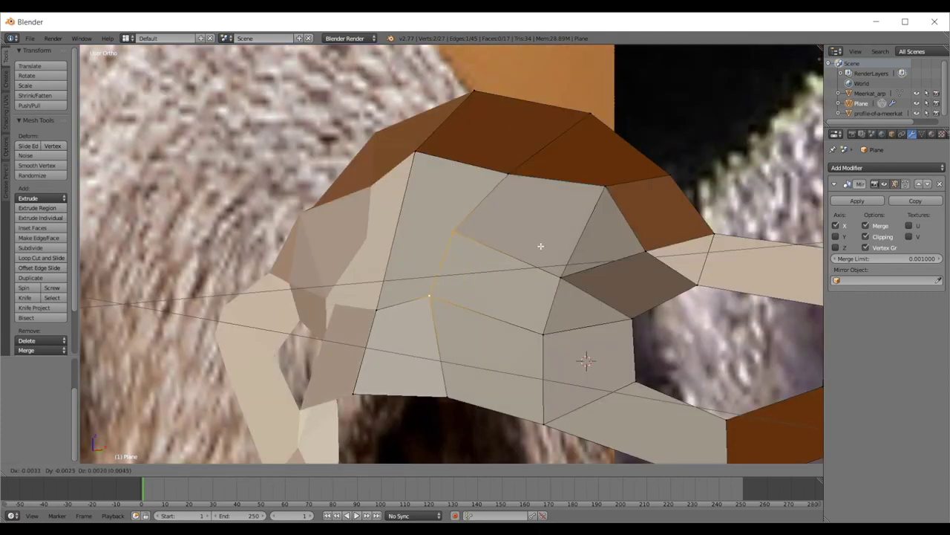
{"action": "right_click", "coordinate": [540, 246]}
- Undo the edge connecting the n-gon's inward corner to the bridge's upper border, and clear the selection
{"action": "key", "text": "ctrl+z"}
{"action": "key", "text": "ctrl+z"}
{"action": "key", "text": "ctrl+z"}
{"action": "key", "text": "ctrl+z"}
{"action": "key", "text": "a"}
{"action": "scroll", "coordinate": [558, 283], "scroll_direction": "up", "scroll_amount": 3}
{"action": "middle_click_drag", "start_coordinate": [587, 299], "coordinate": [497, 164], "text": "shift"}
{"action": "key", "text": "a"}
- Try joining opposite corners of the bridge quad nearest the inner eye corner with a diagonal edge
{"action": "right_click", "coordinate": [509, 406]}
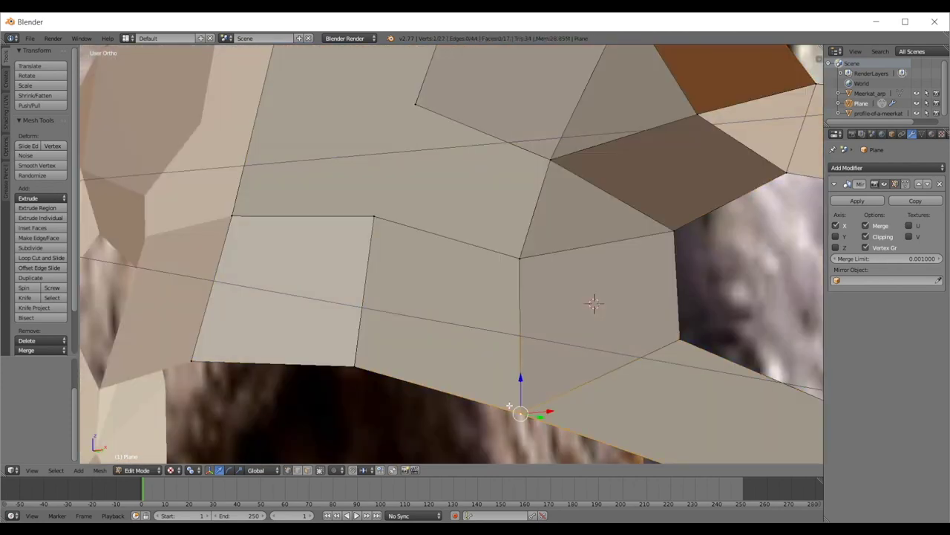
{"action": "right_click", "coordinate": [371, 367]}
{"action": "right_click", "coordinate": [516, 250], "text": "shift"}
{"action": "middle_click_drag", "start_coordinate": [470, 308], "coordinate": [530, 276]}
- Shrink/Fatten the quad's other two opposite corner vertices and examine how the face bends around the diagonal
{"action": "left_click", "coordinate": [528, 369]}
{"action": "left_click", "coordinate": [383, 194], "text": "shift"}
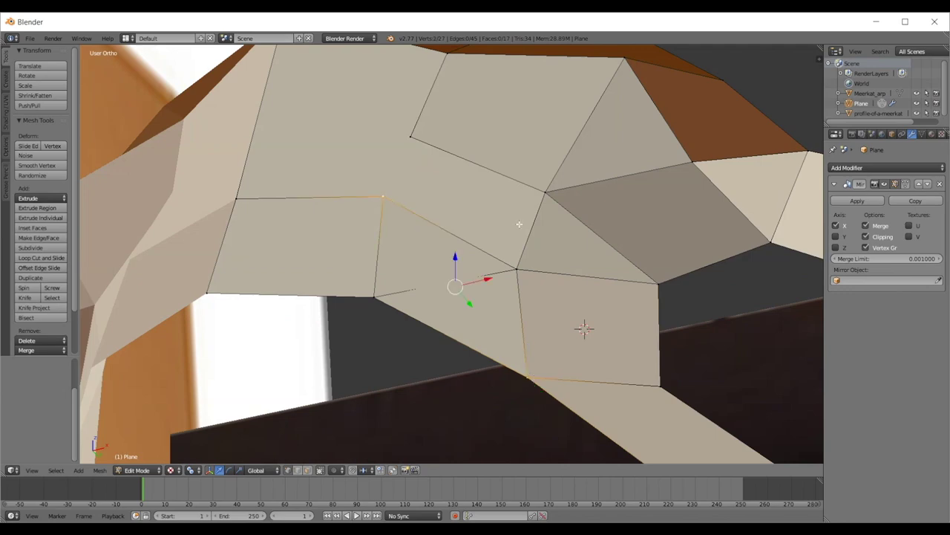
{"action": "key", "text": "alt+s"}
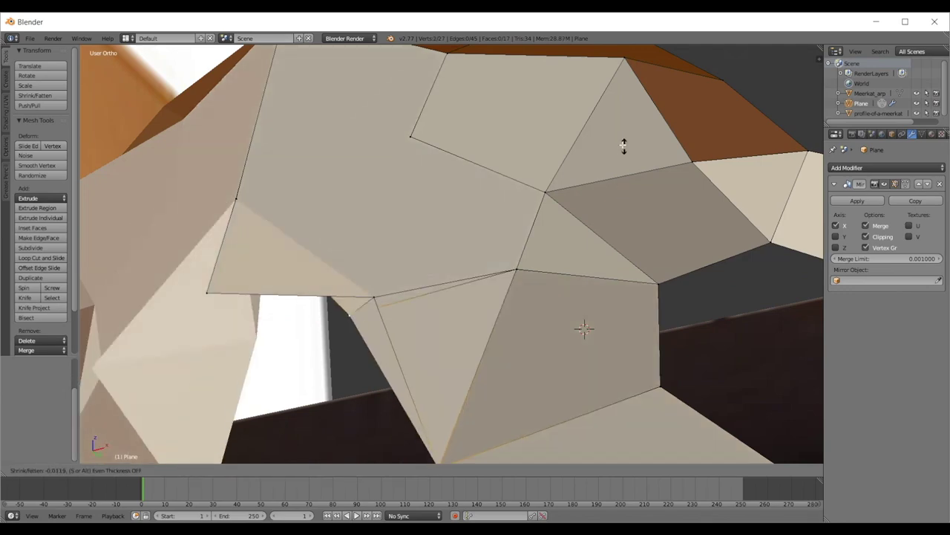
{"action": "left_click", "coordinate": [572, 295]}
{"action": "middle_click_drag", "start_coordinate": [572, 295], "coordinate": [475, 285]}
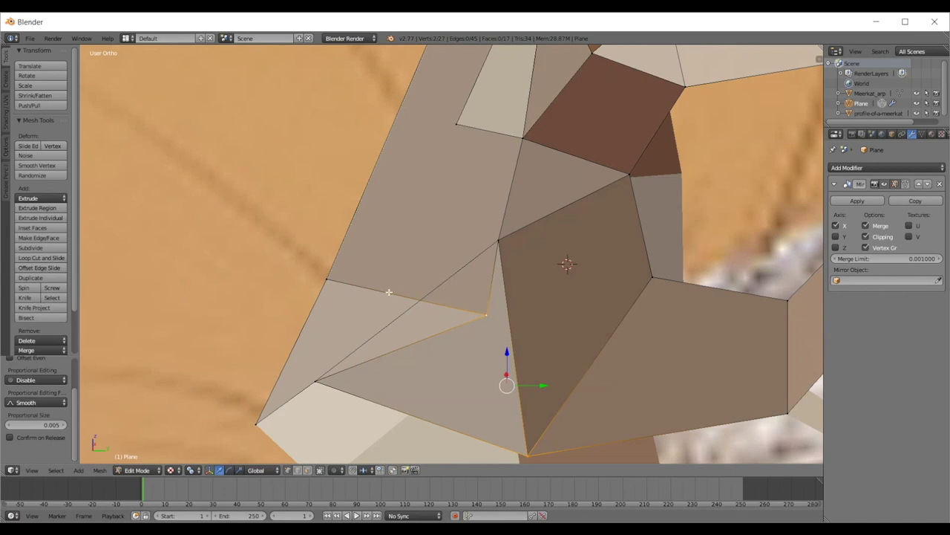
{"action": "middle_click_drag", "start_coordinate": [332, 351], "coordinate": [520, 311]}
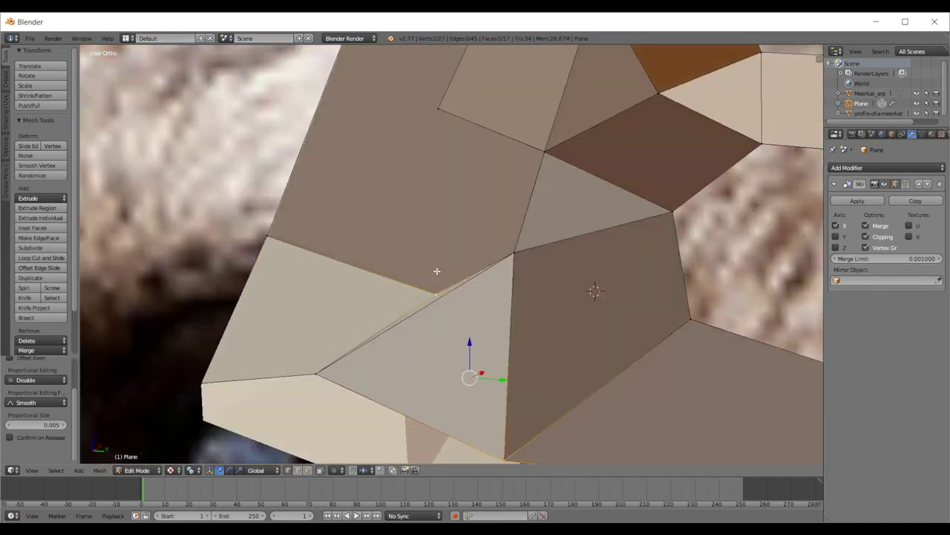
{"action": "middle_click_drag", "start_coordinate": [437, 271], "coordinate": [539, 216]}
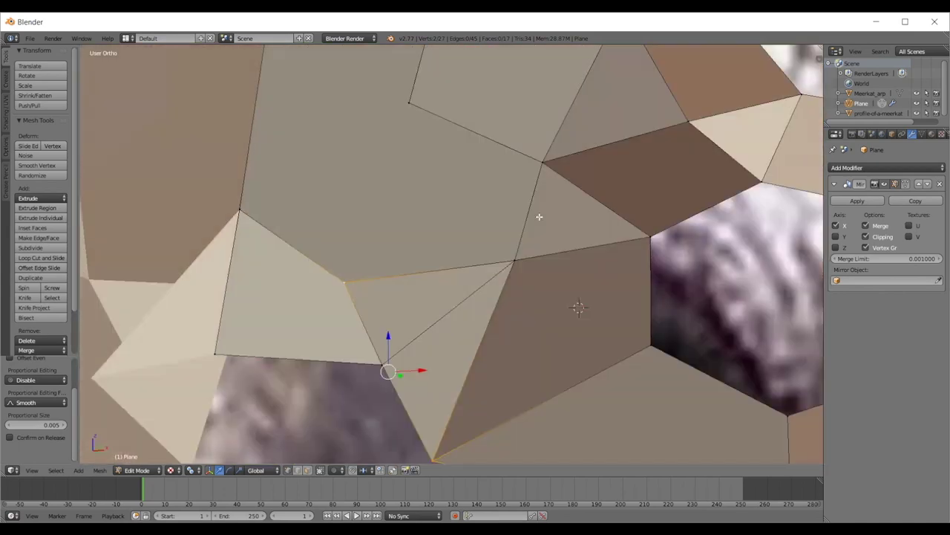
- Undo the corner displacement and the diagonal edge on the bridge quad, and clear the selection
{"action": "key", "text": "ctrl+z"}
{"action": "key", "text": "ctrl+z"}
{"action": "key", "text": "ctrl+z"}
{"action": "key", "text": "ctrl+z"}
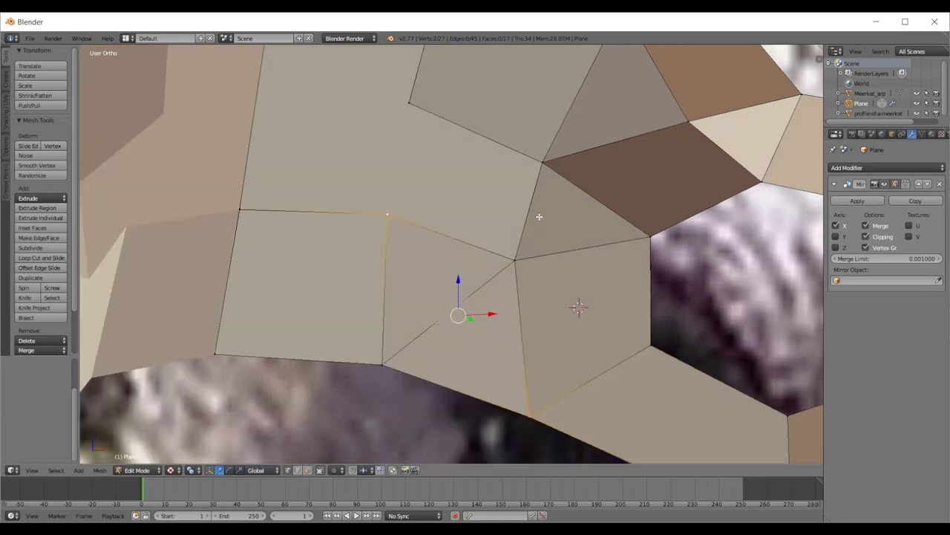
{"action": "key", "text": "a"}
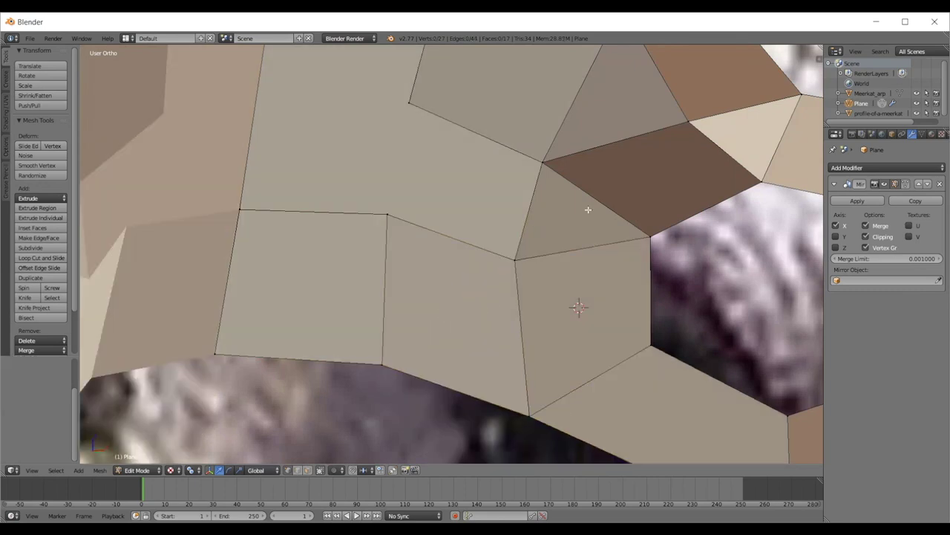
- Connect the bridge's upper middle vertex to the n-gon's inward corner vertex with an edge that splits the face
{"action": "right_click", "coordinate": [383, 357]}
{"action": "middle_click_drag", "start_coordinate": [458, 220], "coordinate": [401, 312]}
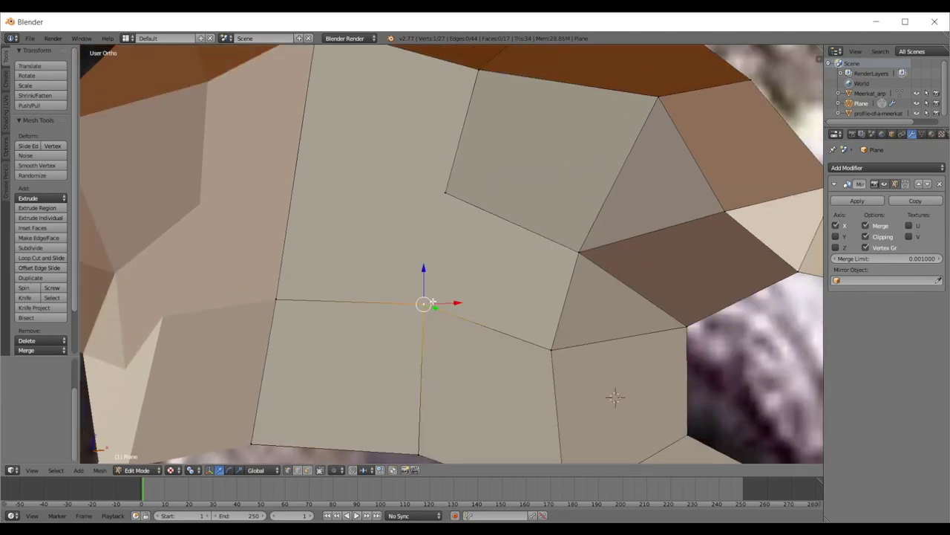
{"action": "right_click", "coordinate": [447, 191], "text": "shift"}
{"action": "key", "text": "f"}
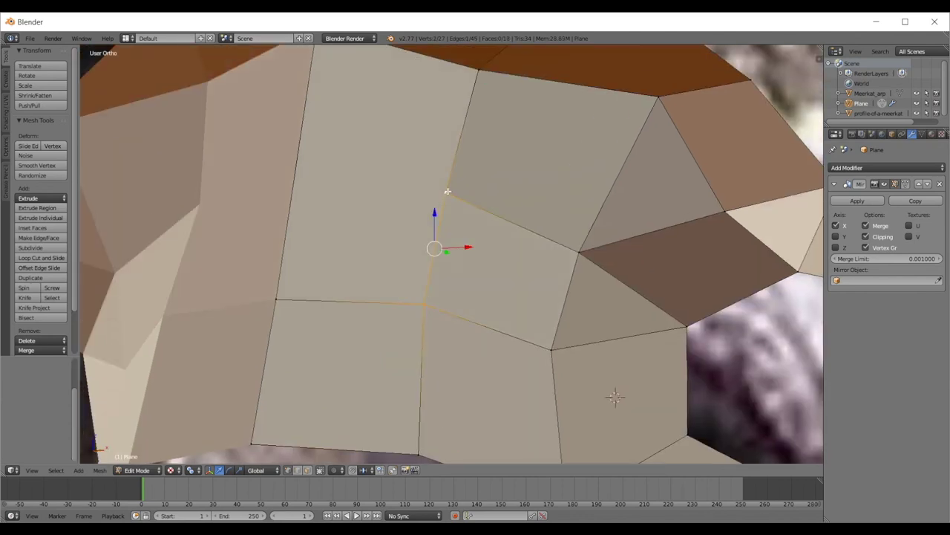
- Split the new quad diagonally from the bridge's upper middle vertex to its brow-side corner
{"action": "right_click", "coordinate": [432, 308]}
{"action": "right_click", "coordinate": [590, 251], "text": "shift"}
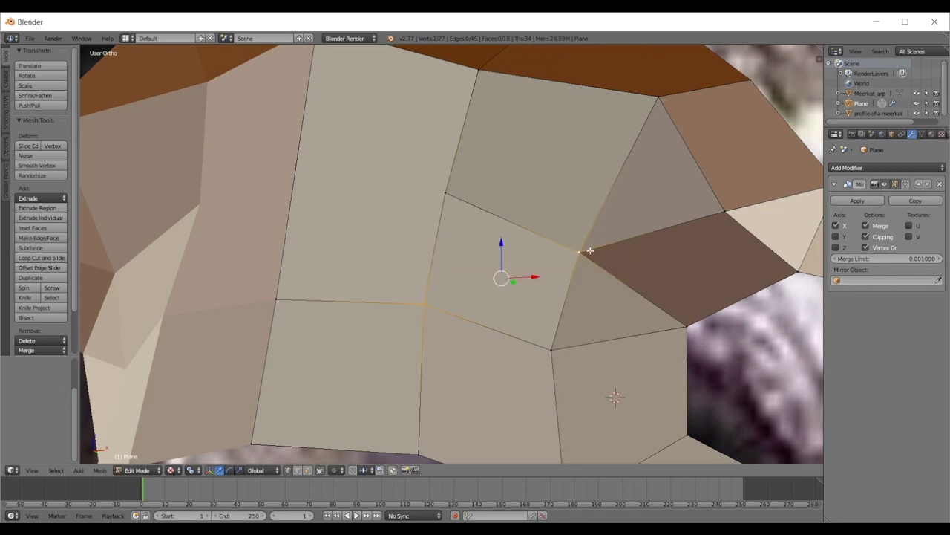
{"action": "key", "text": "f"}
- Join the two triangles back into a single quad, and clear the selection
{"action": "right_click", "coordinate": [445, 193]}
{"action": "right_click", "coordinate": [566, 256], "text": "shift"}
{"action": "right_click", "coordinate": [424, 303], "text": "shift"}
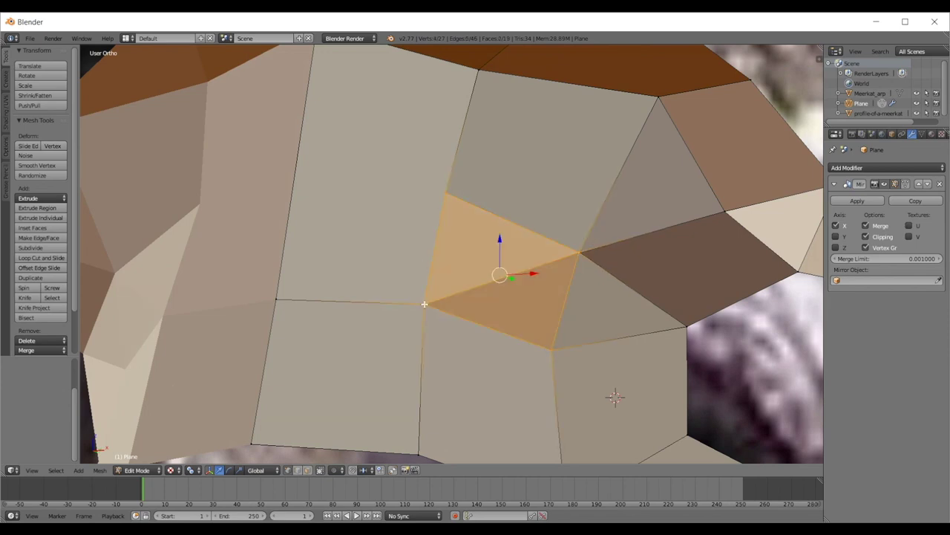
{"action": "key", "text": "alt+j"}
{"action": "key", "text": "a"}
- Inspect the five-sided face beside the midline by selecting its midline edge, and clear the selection
{"action": "scroll", "coordinate": [472, 276], "scroll_direction": "down", "scroll_amount": 4}
{"action": "middle_click_drag", "start_coordinate": [435, 236], "coordinate": [483, 253]}
{"action": "scroll", "coordinate": [493, 251], "scroll_direction": "up", "scroll_amount": 3}
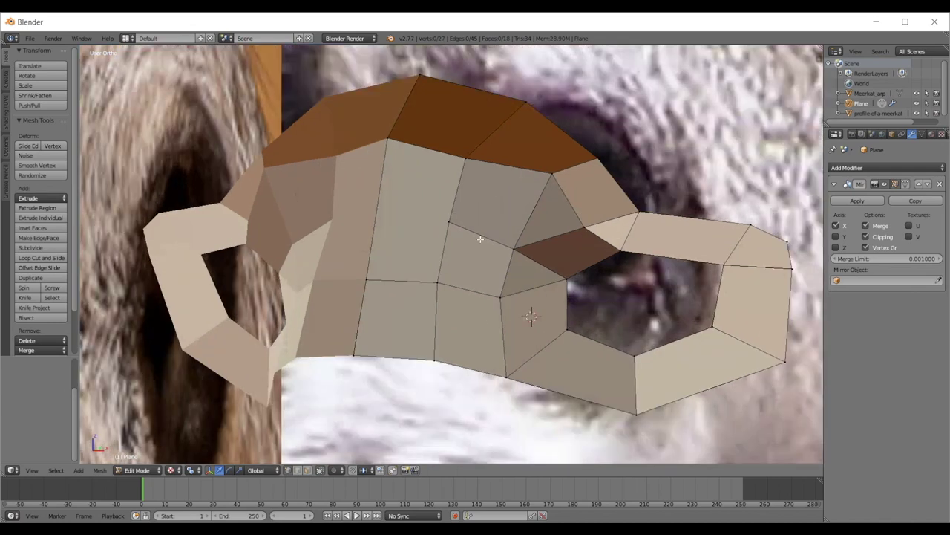
{"action": "middle_click_drag", "start_coordinate": [471, 201], "coordinate": [457, 219]}
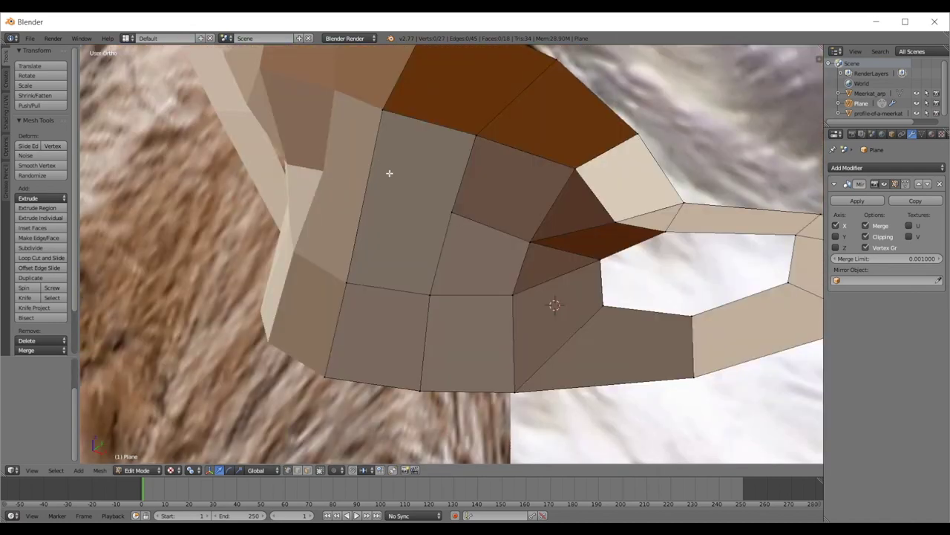
{"action": "right_click", "coordinate": [382, 107]}
{"action": "right_click", "coordinate": [343, 279], "text": "shift"}
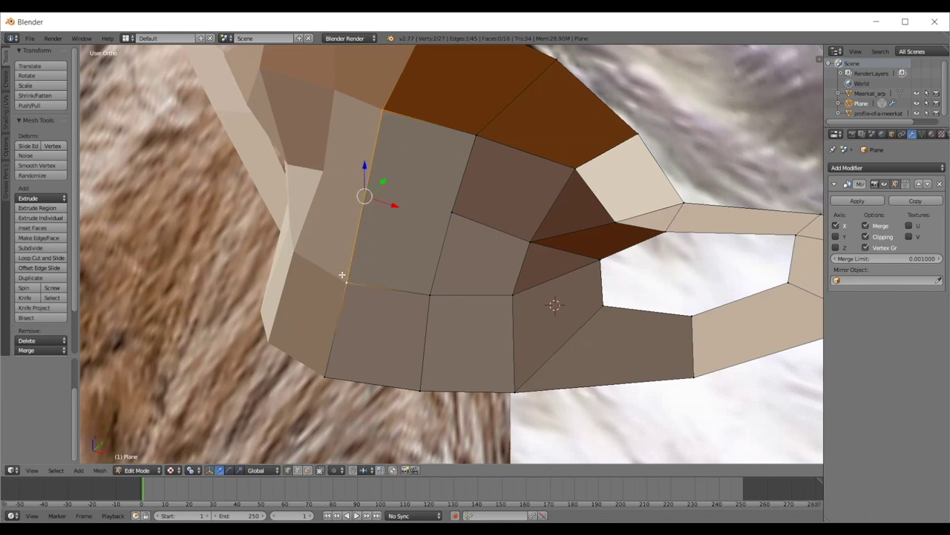
{"action": "key", "text": "a"}
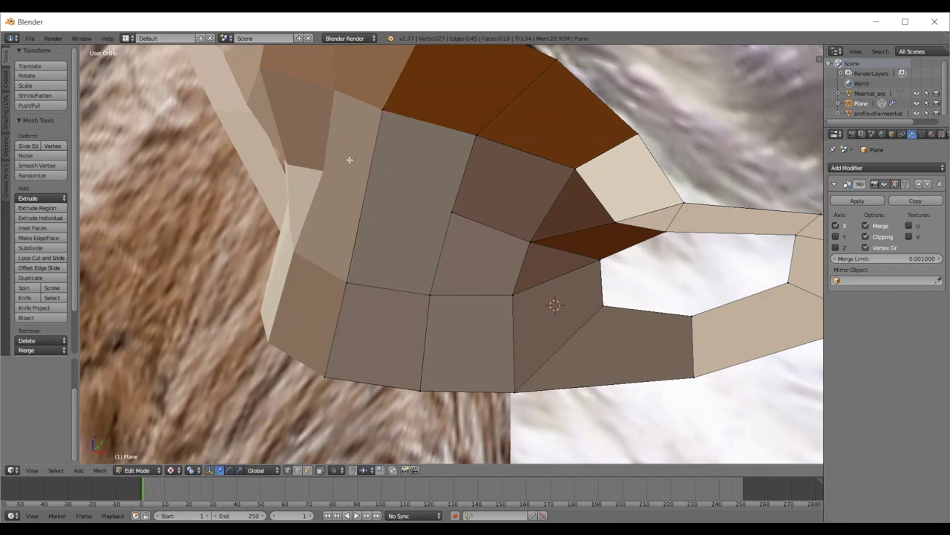
- Try a loop cut on the five-sided face beside the midline and on the bridge quads below it
{"action": "key", "text": "ctrl+r"}
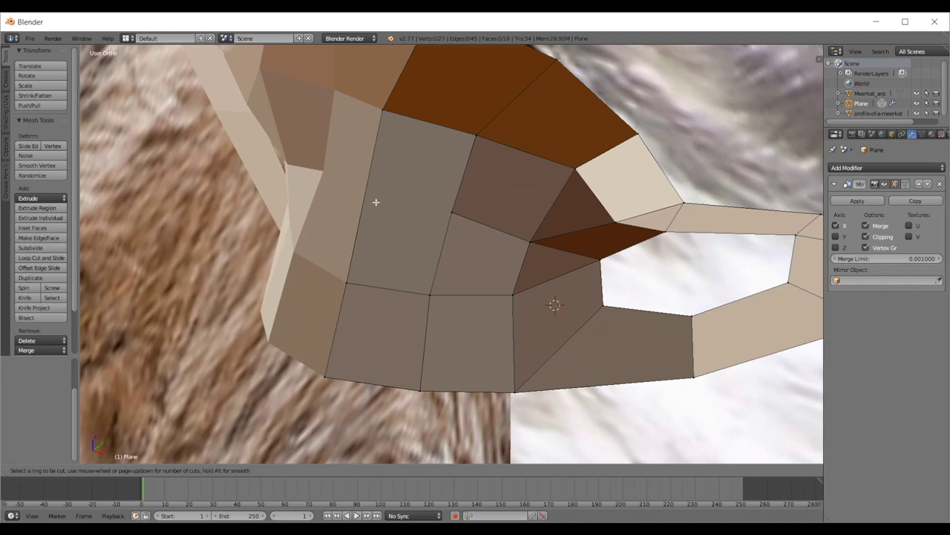
{"action": "key", "text": "Escape"}
{"action": "scroll", "coordinate": [445, 253], "scroll_direction": "down", "scroll_amount": 3}
{"action": "scroll", "coordinate": [445, 252], "scroll_direction": "up", "scroll_amount": 1}
{"action": "middle_click_drag", "start_coordinate": [445, 252], "coordinate": [436, 186], "text": "shift"}
{"action": "middle_click_drag", "start_coordinate": [437, 186], "coordinate": [437, 154]}
{"action": "scroll", "coordinate": [456, 233], "scroll_direction": "up", "scroll_amount": 4}
{"action": "key", "text": "ctrl+r"}
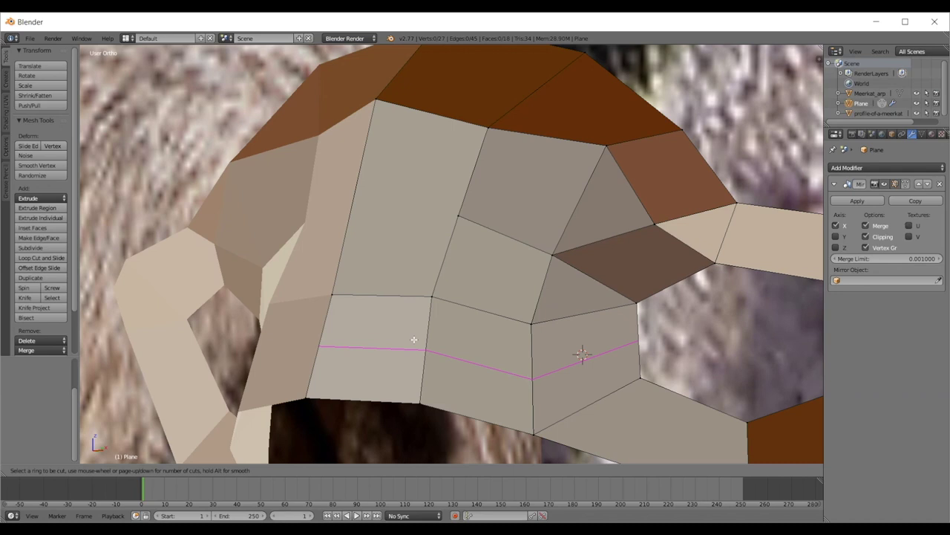
{"action": "key", "text": "Escape"}
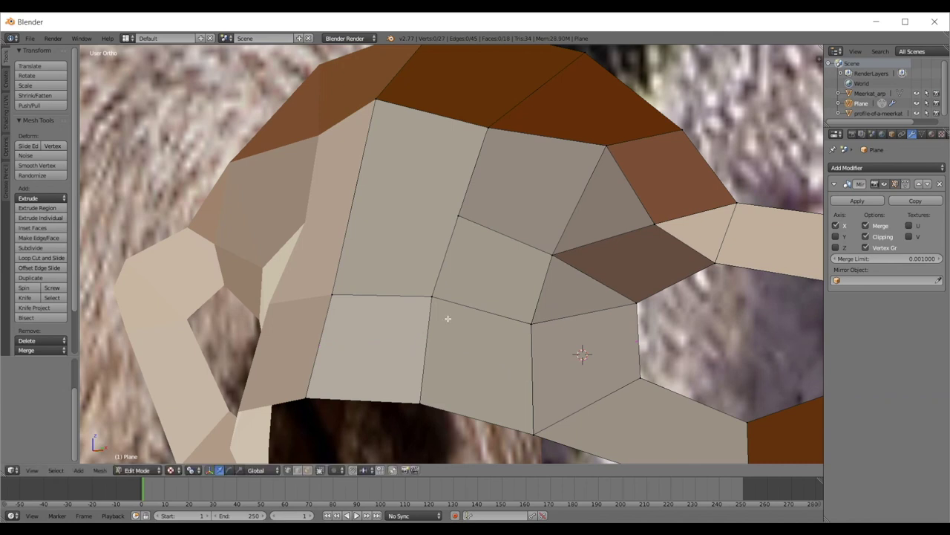
- Check the lower bridge quads and the midline edge of the five-sided face by selecting them
{"action": "scroll", "coordinate": [446, 319], "scroll_direction": "down", "scroll_amount": 2}
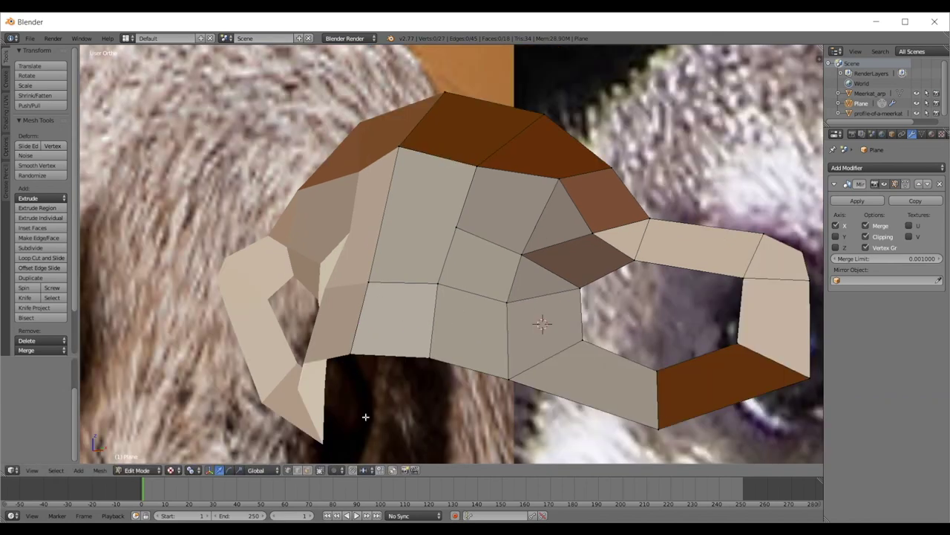
{"action": "left_click", "coordinate": [308, 470]}
{"action": "left_click", "coordinate": [397, 304]}
{"action": "left_click", "coordinate": [474, 318], "text": "shift"}
{"action": "left_click", "coordinate": [399, 308]}
{"action": "left_click", "coordinate": [322, 471]}
{"action": "left_click", "coordinate": [399, 152]}
{"action": "left_click", "coordinate": [378, 262], "text": "shift"}
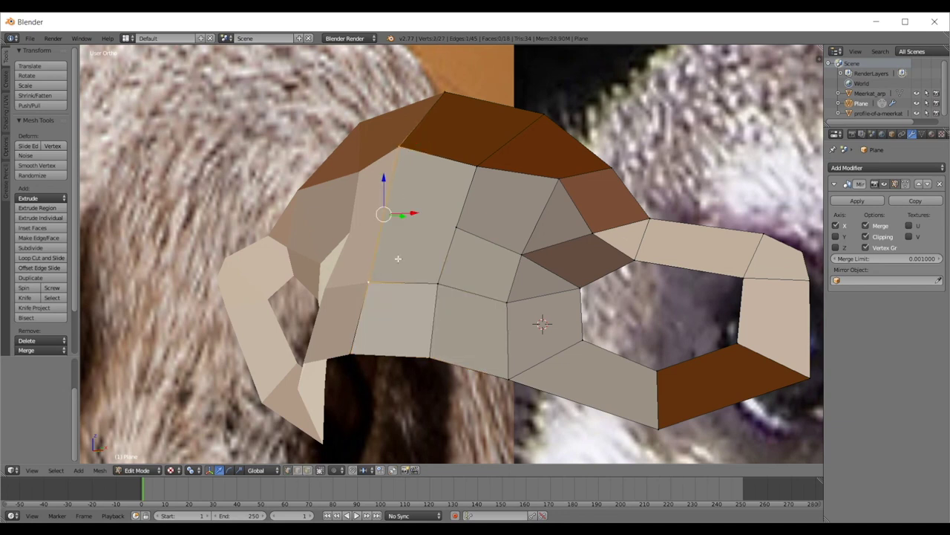
- Check the five-sided face by selecting all its corner vertices around the boundary, and clear the selection
{"action": "right_click", "coordinate": [369, 284]}
{"action": "right_click", "coordinate": [428, 285], "text": "shift"}
{"action": "right_click", "coordinate": [453, 227], "text": "shift"}
{"action": "right_click", "coordinate": [474, 157], "text": "shift"}
{"action": "right_click", "coordinate": [405, 144], "text": "shift"}
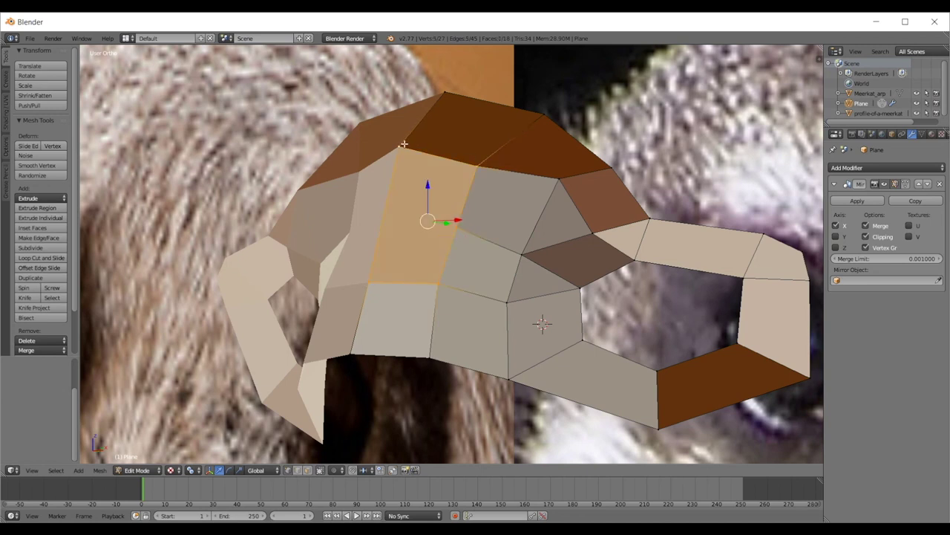
{"action": "key", "text": "a"}
- Try another loop cut through the five-sided face beside the midline
{"action": "scroll", "coordinate": [420, 178], "scroll_direction": "up", "scroll_amount": 3}
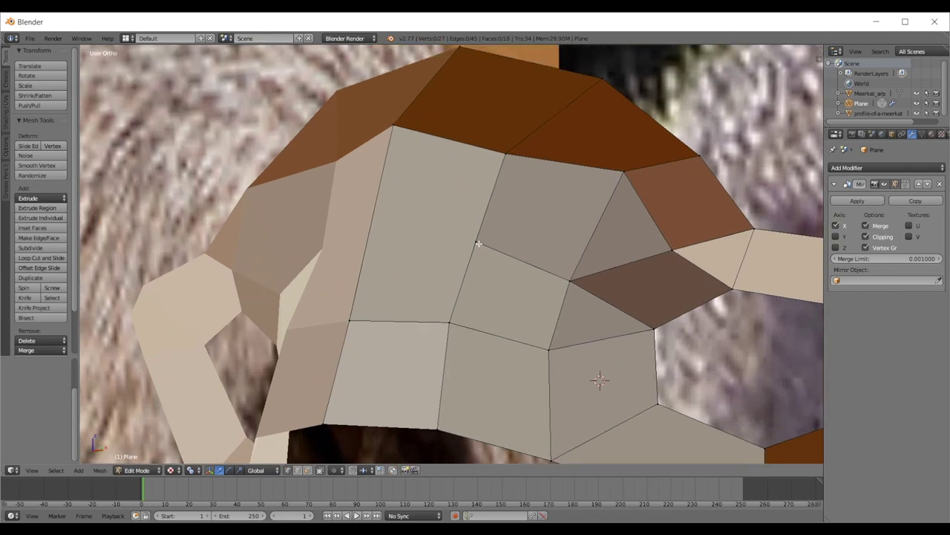
{"action": "key", "text": "ctrl+r"}
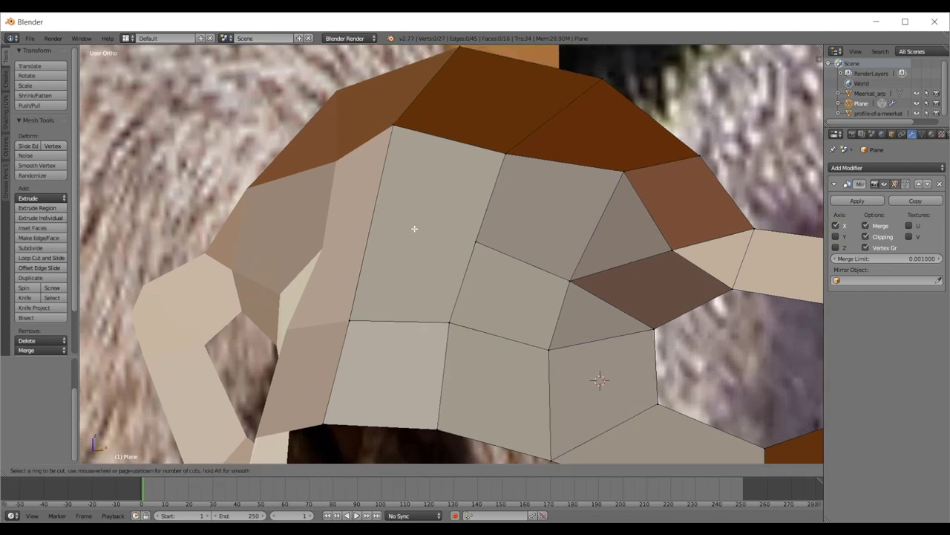
{"action": "key", "text": "Escape"}
- Subdivide the midline edge of the five-sided face between the brow and the nose bridge to add a vertex
{"action": "right_click", "coordinate": [401, 130]}
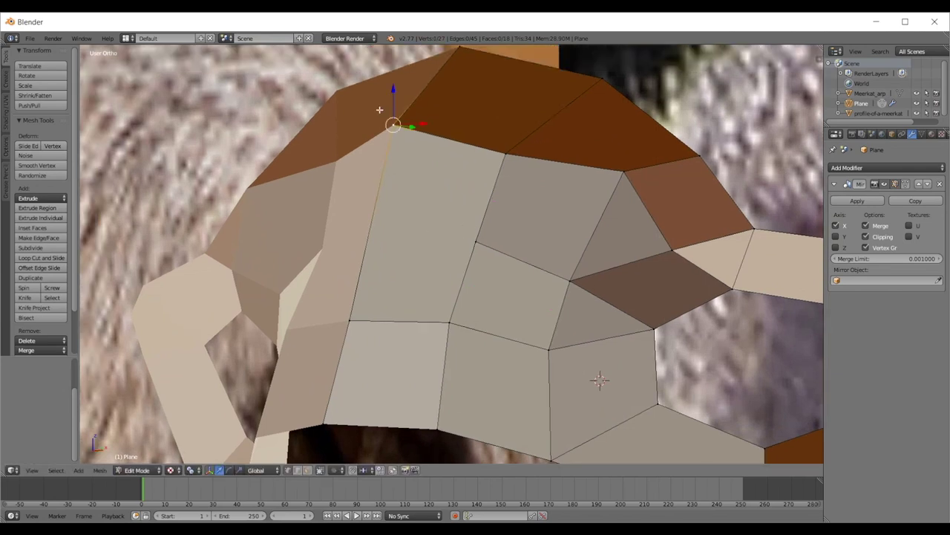
{"action": "right_click", "coordinate": [352, 318], "text": "shift"}
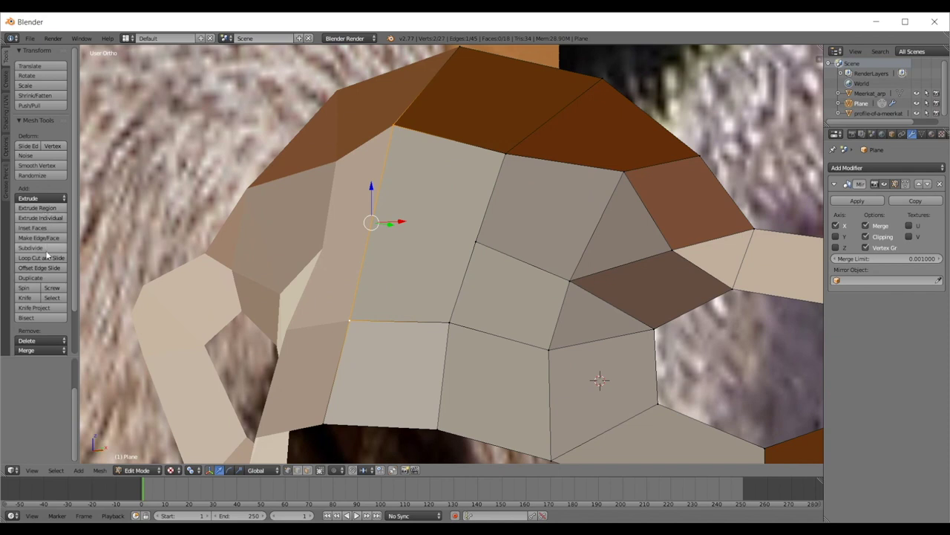
{"action": "scroll", "coordinate": [23, 304], "scroll_direction": "down", "scroll_amount": 3}
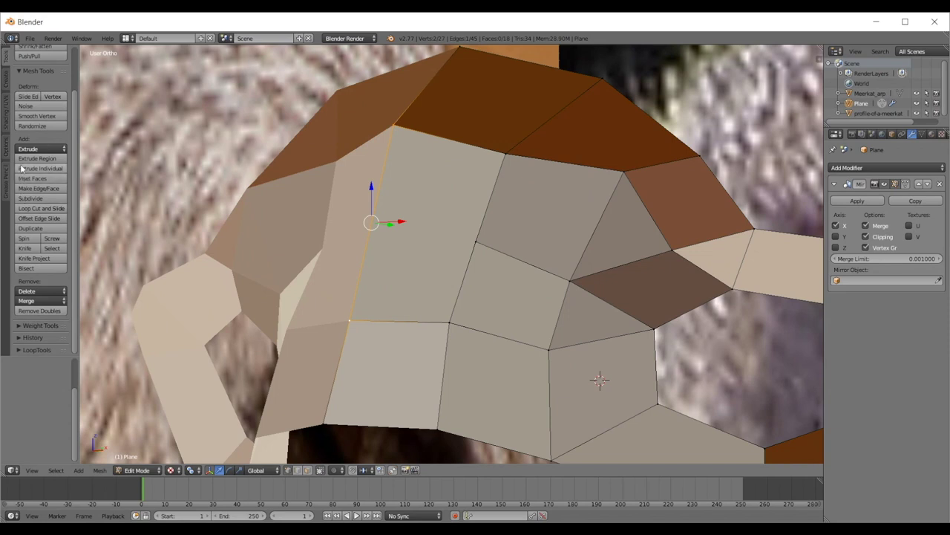
{"action": "left_click", "coordinate": [22, 350]}
{"action": "scroll", "coordinate": [23, 349], "scroll_direction": "down", "scroll_amount": 5}
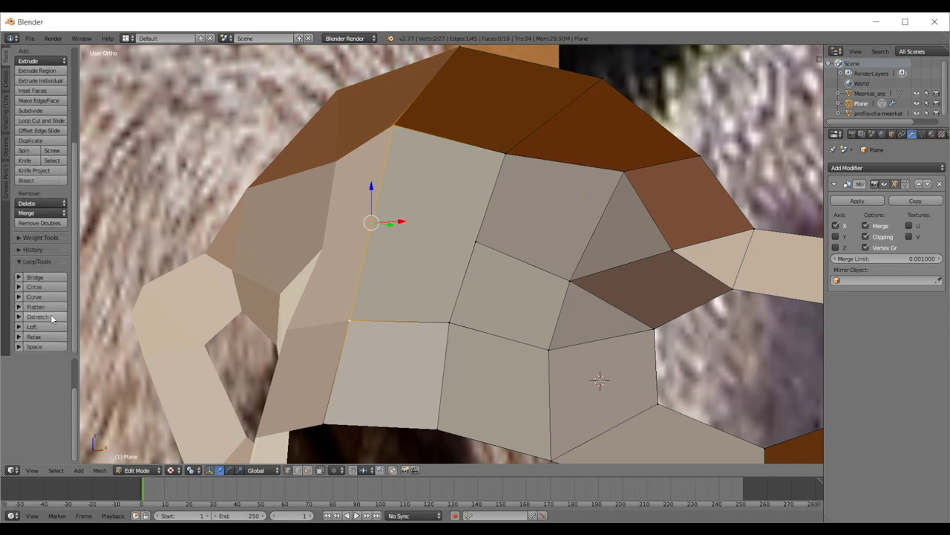
{"action": "scroll", "coordinate": [50, 313], "scroll_direction": "up", "scroll_amount": 6}
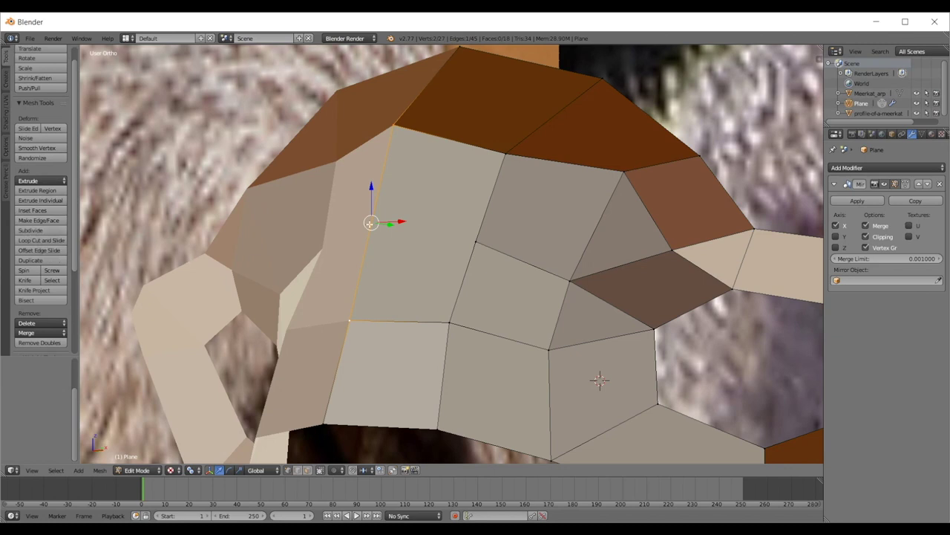
{"action": "key", "text": "w"}
{"action": "mouse_move", "coordinate": [369, 224]}
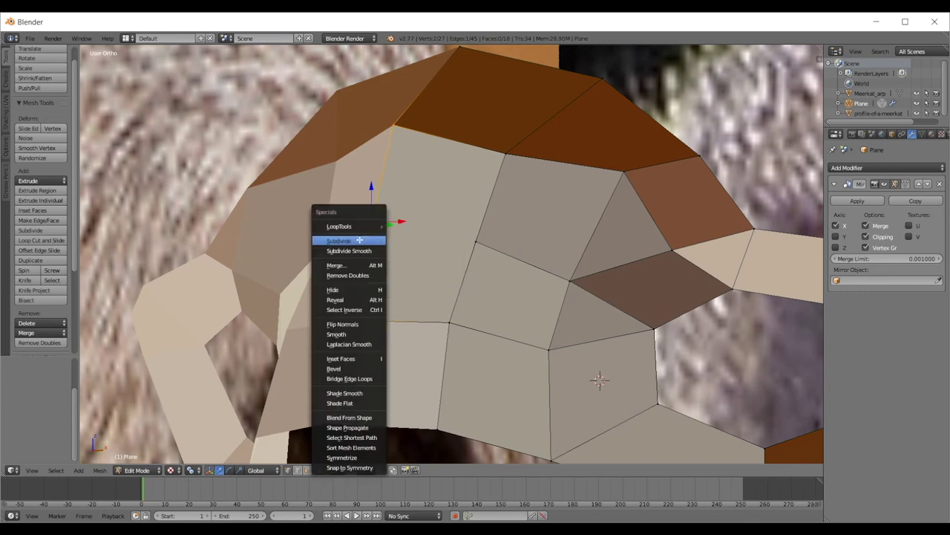
{"action": "left_click", "coordinate": [359, 240]}
- Connect the new midline vertex to the opposite mid-edge vertex with an edge, splitting the five-sided face into two quads
{"action": "right_click", "coordinate": [377, 228]}
{"action": "middle_click_drag", "start_coordinate": [409, 238], "coordinate": [447, 241]}
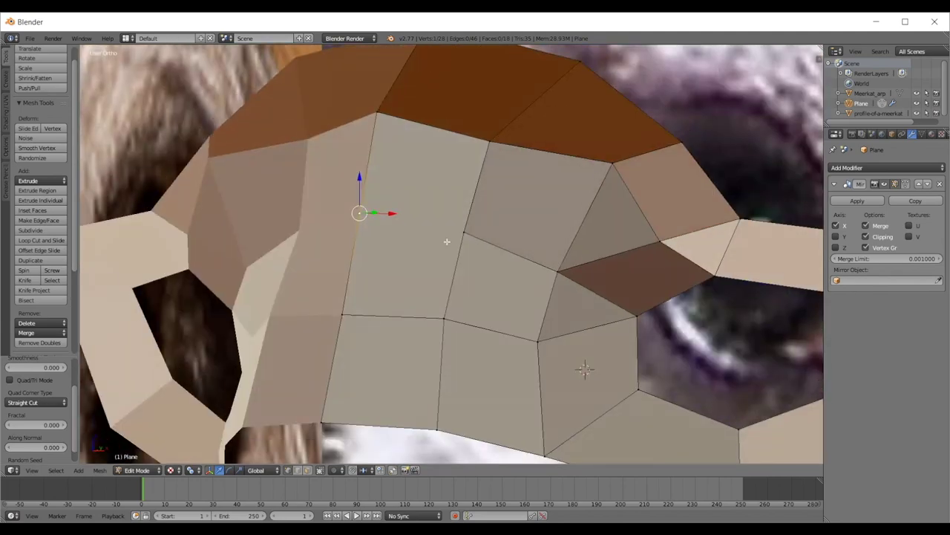
{"action": "right_click", "coordinate": [465, 234], "text": "shift"}
{"action": "key", "text": "f"}
{"action": "key", "text": "a"}
- Examine the mirrored eye and bridge mesh from the side, front and angled views
{"action": "scroll", "coordinate": [490, 202], "scroll_direction": "down", "scroll_amount": 3}
{"action": "middle_click_drag", "start_coordinate": [490, 202], "coordinate": [411, 226]}
{"action": "scroll", "coordinate": [411, 225], "scroll_direction": "up", "scroll_amount": 1}
{"action": "key", "text": "KP_3"}
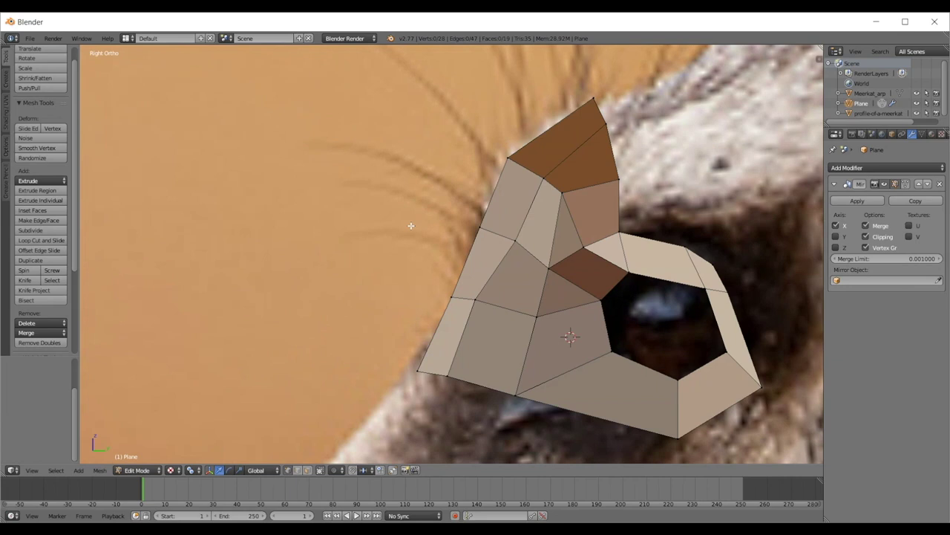
{"action": "key", "text": "KP_1"}
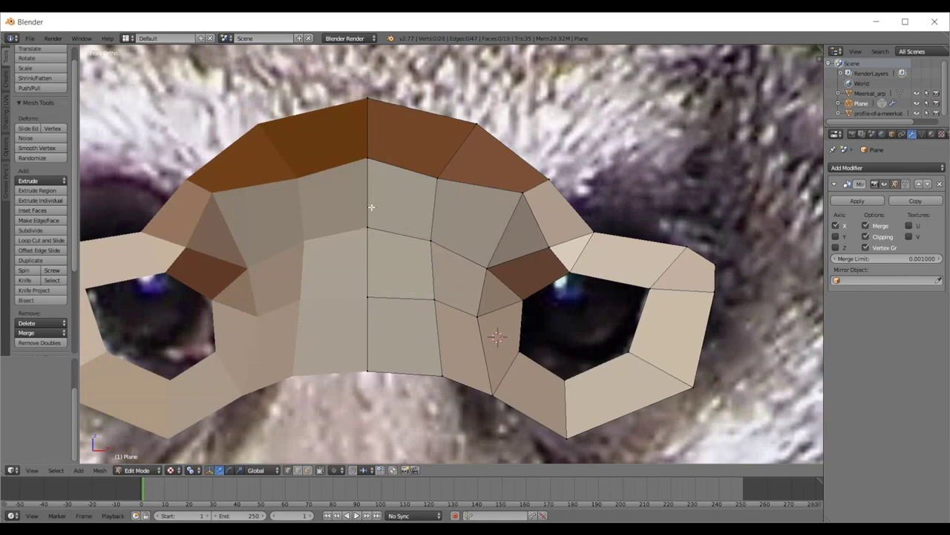
{"action": "scroll", "coordinate": [371, 207], "scroll_direction": "down", "scroll_amount": 8}
{"action": "key", "text": "Tab"}
{"action": "scroll", "coordinate": [474, 250], "scroll_direction": "up", "scroll_amount": 3}
{"action": "middle_click_drag", "start_coordinate": [533, 245], "coordinate": [512, 238]}
{"action": "scroll", "coordinate": [512, 236], "scroll_direction": "up", "scroll_amount": 2}
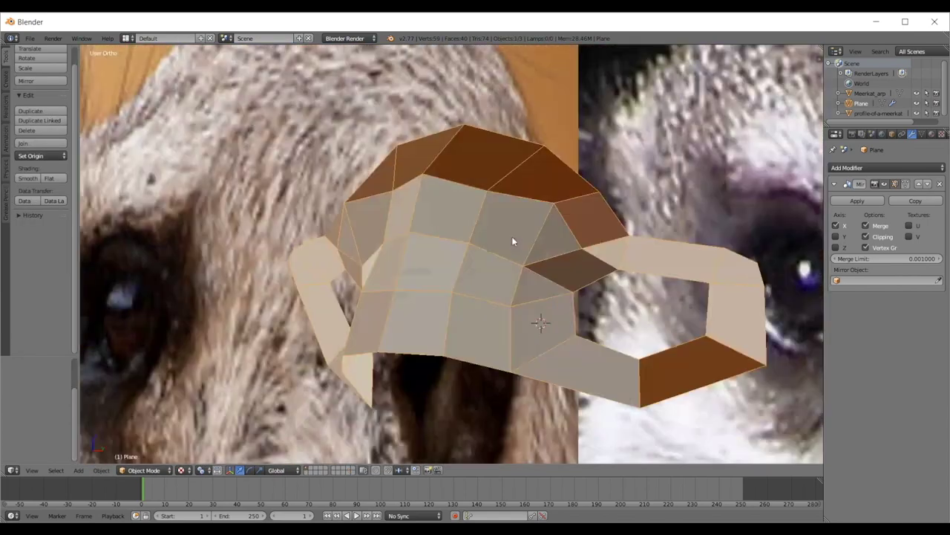
- In the side view, move the lower nose bridge's midline vertex and its neighbouring vertex to fit the profile reference
{"action": "key", "text": "KP_3"}
{"action": "scroll", "coordinate": [513, 236], "scroll_direction": "up", "scroll_amount": 2}
{"action": "key", "text": "Tab"}
{"action": "right_click", "coordinate": [435, 302]}
{"action": "key", "text": "g"}
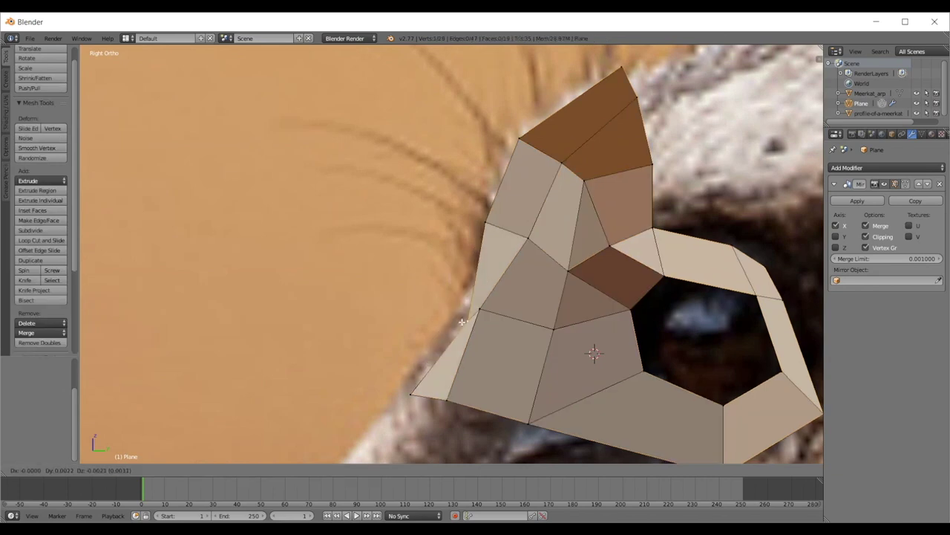
{"action": "left_click", "coordinate": [451, 317]}
{"action": "right_click", "coordinate": [484, 312]}
{"action": "key", "text": "g"}
{"action": "left_click", "coordinate": [497, 317]}
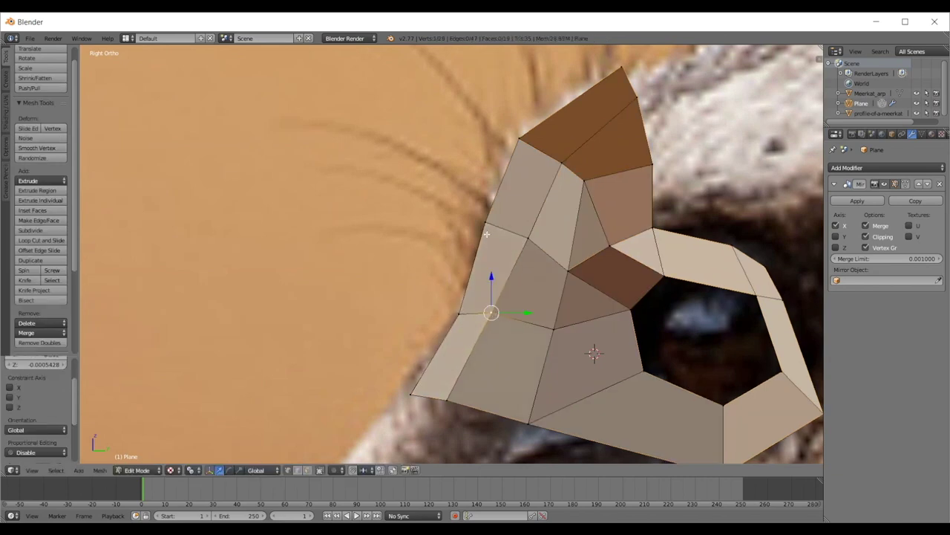
- Adjust the new cross edge on the upper nose bridge by moving its vertices at the midline in the side view
{"action": "right_click", "coordinate": [486, 234]}
{"action": "key", "text": "g"}
{"action": "left_click", "coordinate": [496, 225]}
{"action": "right_click", "coordinate": [515, 225]}
{"action": "key", "text": "g"}
{"action": "left_click", "coordinate": [513, 224]}
- Nudge the outer and middle vertices under the dark brow strip in the side view, and refine another vertex from an angled view
{"action": "right_click", "coordinate": [586, 170]}
{"action": "key", "text": "g"}
{"action": "left_click", "coordinate": [588, 176]}
{"action": "right_click", "coordinate": [574, 160]}
{"action": "key", "text": "g"}
{"action": "left_click", "coordinate": [561, 155]}
{"action": "scroll", "coordinate": [557, 163], "scroll_direction": "down", "scroll_amount": 4}
{"action": "middle_click_drag", "start_coordinate": [540, 231], "coordinate": [524, 172]}
{"action": "right_click", "coordinate": [490, 234]}
{"action": "key", "text": "g"}
{"action": "left_click", "coordinate": [485, 228]}
- Reposition the midline, middle and outer vertices along the brow strip's lower edge against the side reference
{"action": "key", "text": "Tab"}
{"action": "scroll", "coordinate": [484, 227], "scroll_direction": "down", "scroll_amount": 4}
{"action": "key", "text": "KP_3"}
{"action": "scroll", "coordinate": [525, 178], "scroll_direction": "up", "scroll_amount": 2}
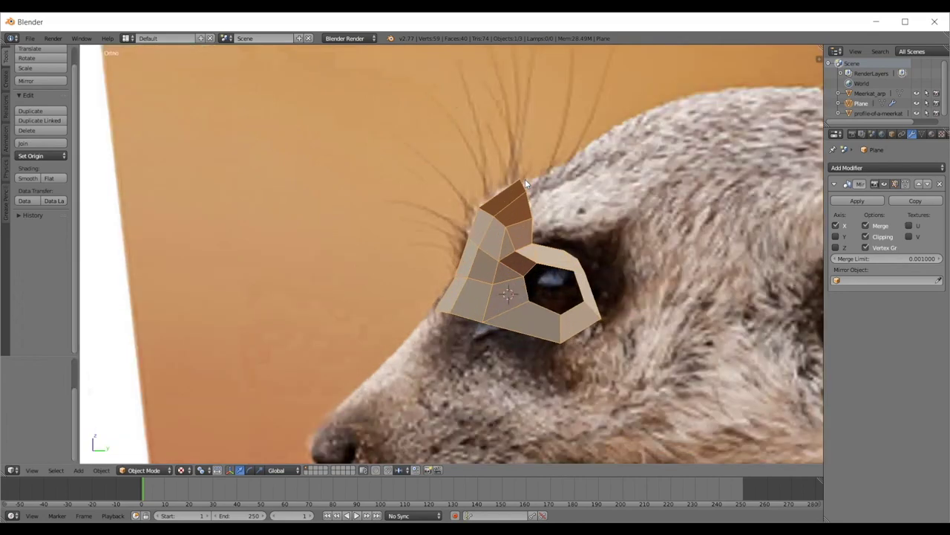
{"action": "scroll", "coordinate": [525, 184], "scroll_direction": "up", "scroll_amount": 4}
{"action": "key", "text": "Tab"}
{"action": "right_click", "coordinate": [508, 155]}
{"action": "key", "text": "g"}
{"action": "left_click", "coordinate": [507, 161]}
{"action": "right_click", "coordinate": [541, 171]}
{"action": "key", "text": "g"}
{"action": "left_click", "coordinate": [537, 169]}
{"action": "right_click", "coordinate": [565, 196]}
{"action": "key", "text": "g"}
{"action": "left_click", "coordinate": [574, 199]}
{"action": "middle_click_drag", "start_coordinate": [574, 199], "coordinate": [614, 231]}
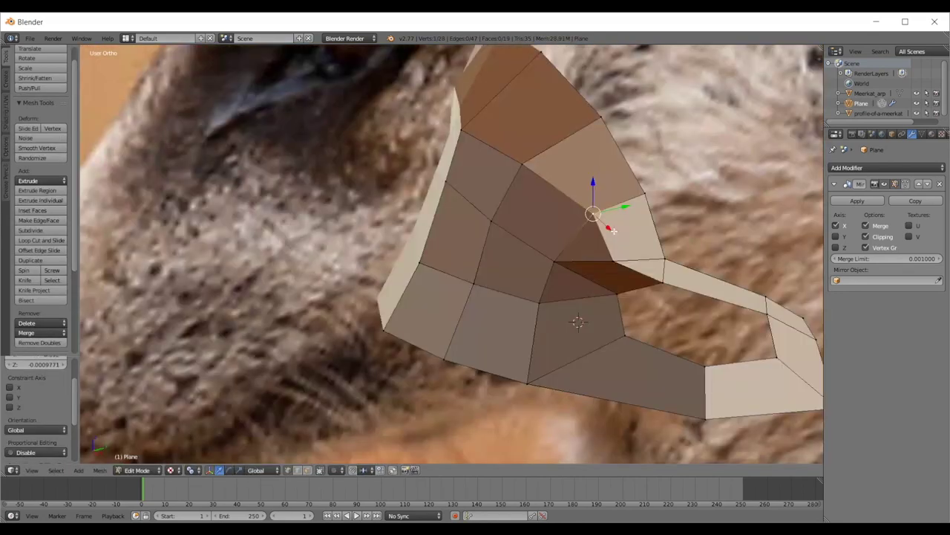
- Examine the mesh against the front and side references, especially the forehead and the area outside the eye
{"action": "key", "text": "KP_1"}
{"action": "scroll", "coordinate": [512, 196], "scroll_direction": "down", "scroll_amount": 2}
{"action": "key", "text": "Tab"}
{"action": "scroll", "coordinate": [513, 196], "scroll_direction": "down", "scroll_amount": 4}
{"action": "mouse_move", "coordinate": [512, 196]}
{"action": "middle_mouse_down"}
{"action": "mouse_move", "coordinate": [475, 268]}
{"action": "mouse_move", "coordinate": [539, 220]}
{"action": "mouse_move", "coordinate": [495, 202]}
{"action": "middle_mouse_up"}
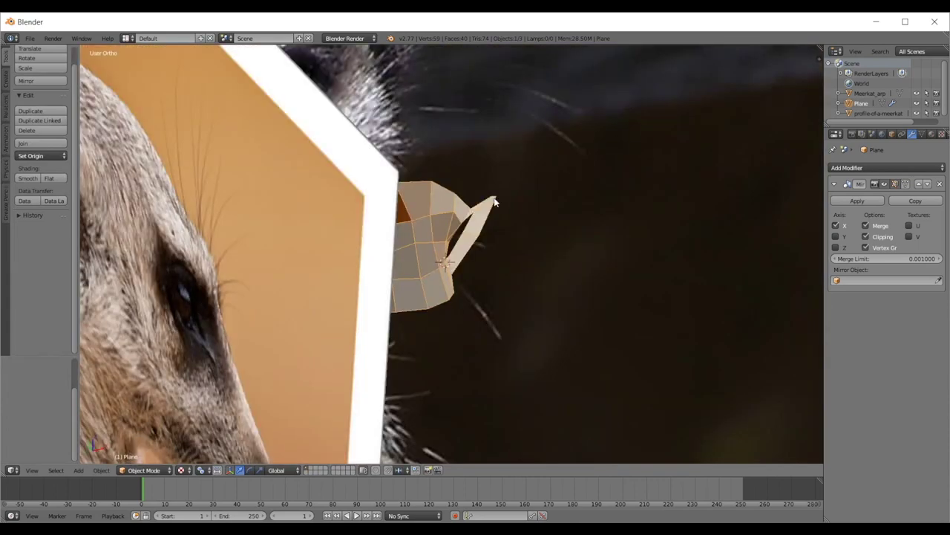
{"action": "key", "text": "KP_1"}
{"action": "scroll", "coordinate": [490, 201], "scroll_direction": "up", "scroll_amount": 5}
{"action": "scroll", "coordinate": [490, 201], "scroll_direction": "down", "scroll_amount": 3}
{"action": "middle_click_drag", "start_coordinate": [568, 190], "coordinate": [592, 113], "text": "shift"}
{"action": "scroll", "coordinate": [597, 231], "scroll_direction": "up", "scroll_amount": 2}
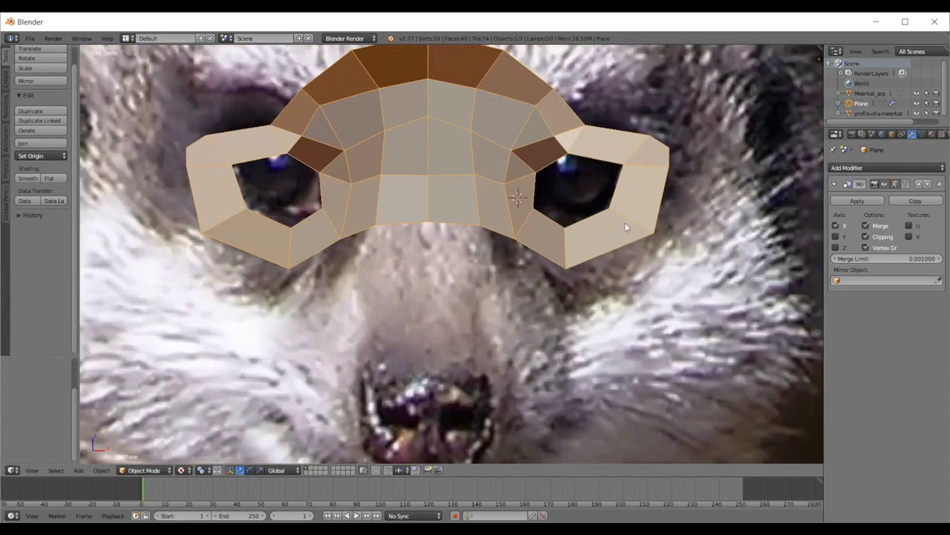
{"action": "scroll", "coordinate": [588, 188], "scroll_direction": "down", "scroll_amount": 4}
{"action": "scroll", "coordinate": [544, 217], "scroll_direction": "down", "scroll_amount": 2, "text": "shift"}
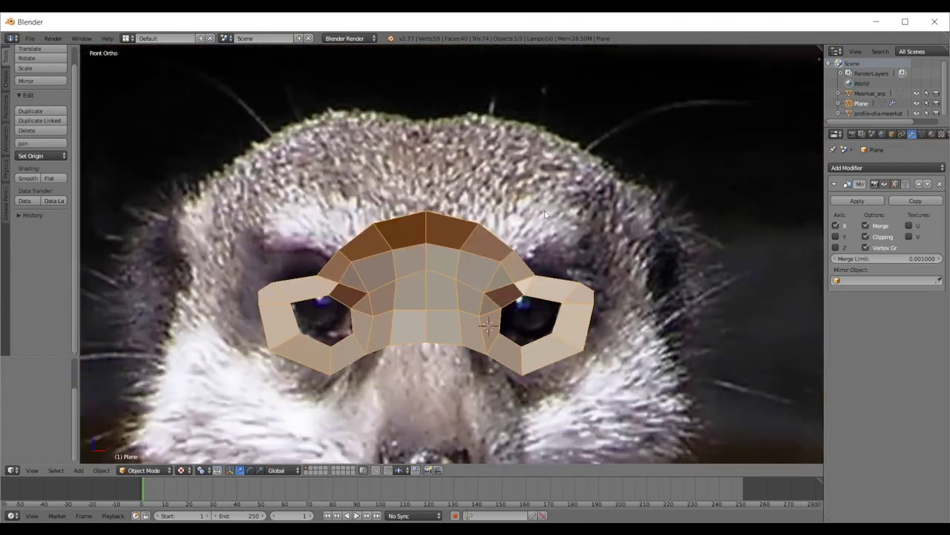
{"action": "scroll", "coordinate": [545, 217], "scroll_direction": "up", "scroll_amount": 1}
{"action": "scroll", "coordinate": [544, 217], "scroll_direction": "down", "scroll_amount": 3, "text": "ctrl"}
{"action": "scroll", "coordinate": [542, 219], "scroll_direction": "up", "scroll_amount": 4}
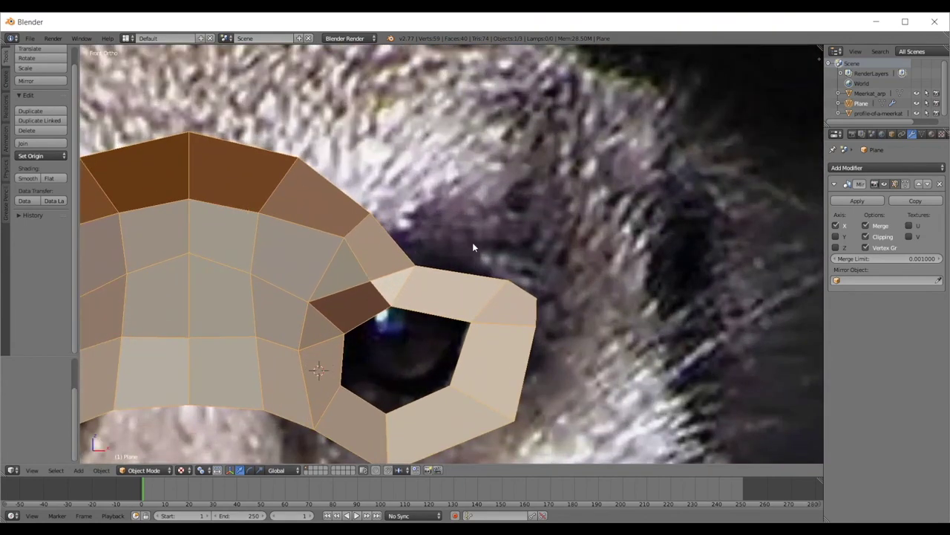
{"action": "scroll", "coordinate": [542, 219], "scroll_direction": "down", "scroll_amount": 4}
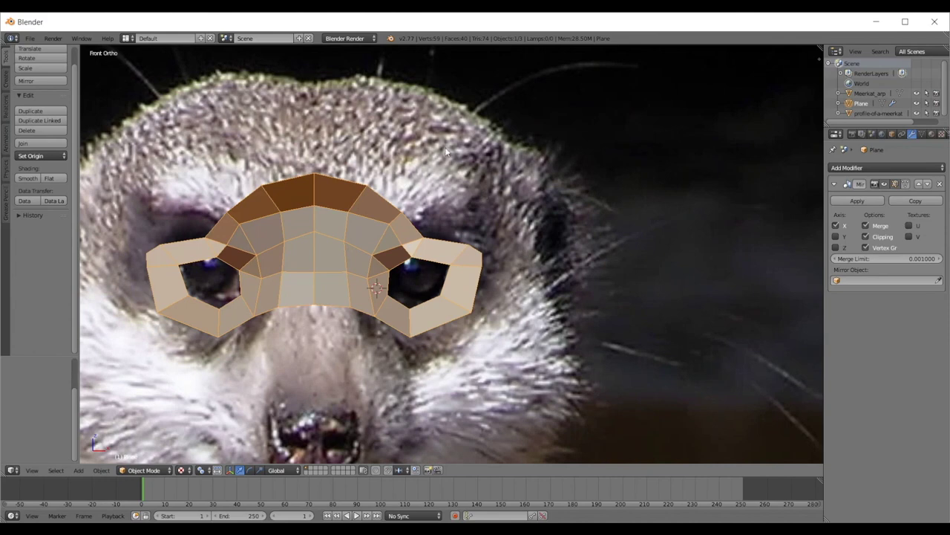
{"action": "scroll", "coordinate": [446, 153], "scroll_direction": "down", "scroll_amount": 1}
{"action": "scroll", "coordinate": [501, 230], "scroll_direction": "up", "scroll_amount": 3}
{"action": "middle_click_drag", "start_coordinate": [504, 222], "coordinate": [498, 264], "text": "shift"}
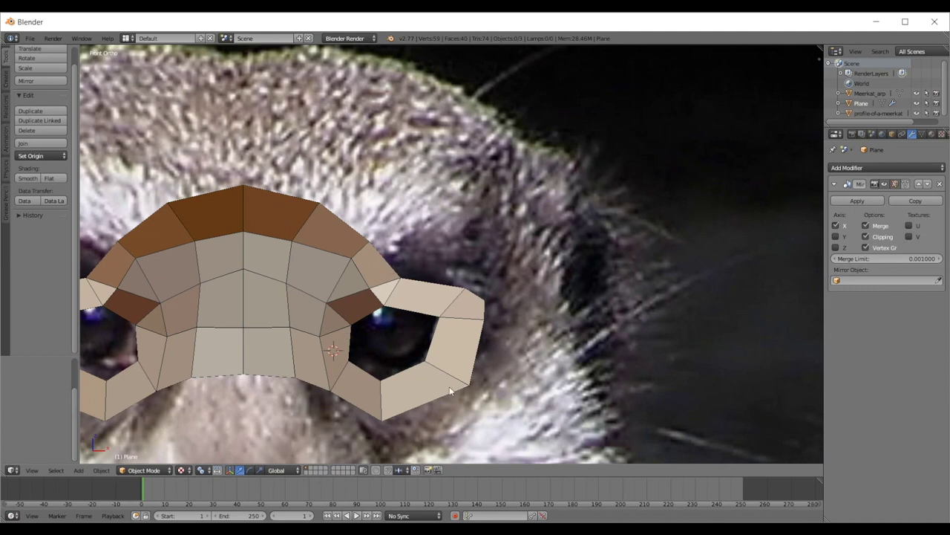
{"action": "scroll", "coordinate": [503, 253], "scroll_direction": "up", "scroll_amount": 1}
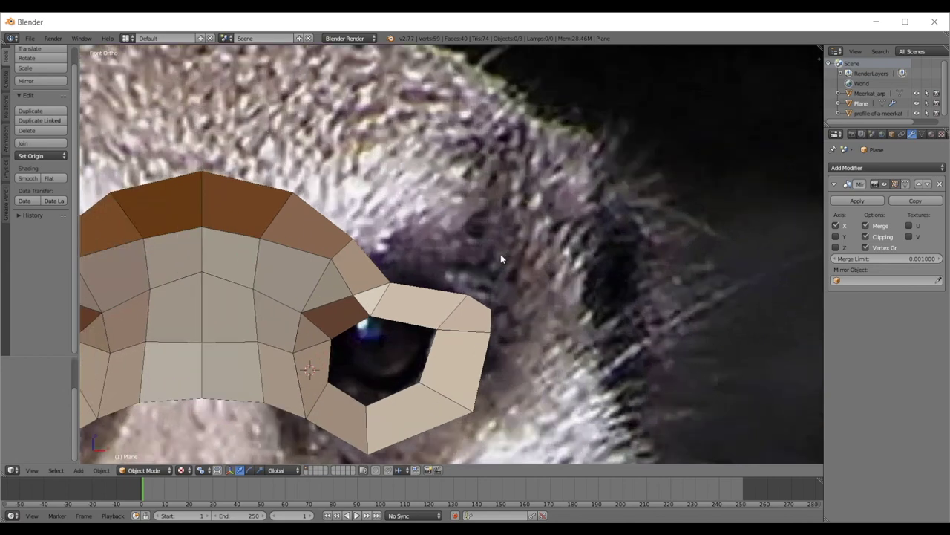
{"action": "right_click", "coordinate": [470, 328]}
{"action": "key", "text": "KP_3"}
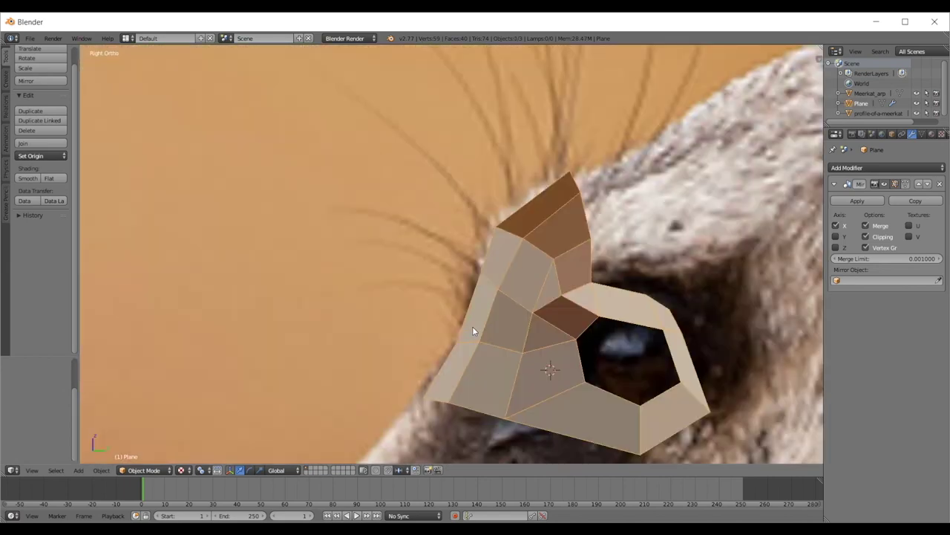
{"action": "scroll", "coordinate": [473, 328], "scroll_direction": "down", "scroll_amount": 4}
{"action": "middle_click_drag", "start_coordinate": [652, 267], "coordinate": [640, 259], "text": "shift"}
{"action": "scroll", "coordinate": [641, 259], "scroll_direction": "up", "scroll_amount": 2}
{"action": "scroll", "coordinate": [640, 257], "scroll_direction": "up", "scroll_amount": 2}
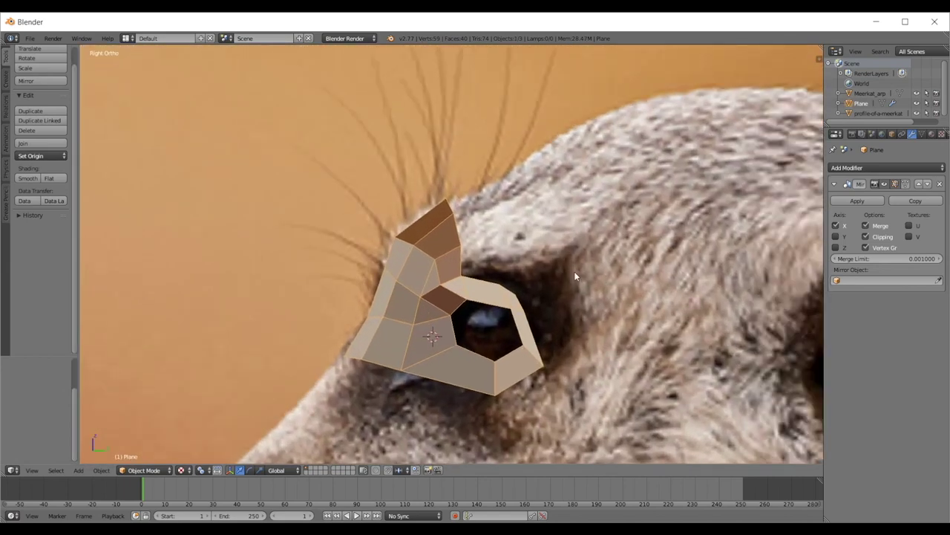
- Extrude the short edge at the eye loop's upper outer corner backward in the side view, then rotate and scale it
{"action": "key", "text": "Tab"}
{"action": "right_click", "coordinate": [542, 311]}
{"action": "right_click", "coordinate": [557, 328], "text": "shift"}
{"action": "middle_click_drag", "start_coordinate": [577, 306], "coordinate": [496, 271], "text": "shift"}
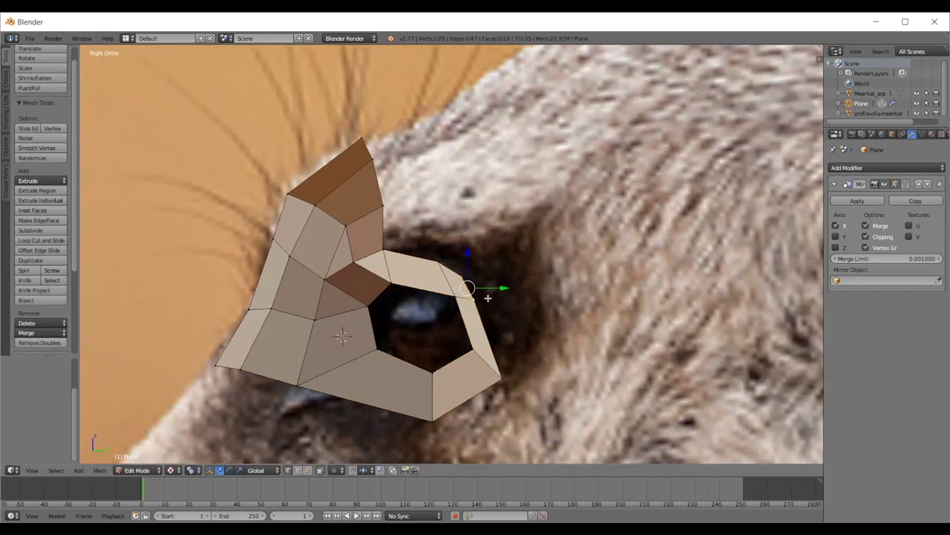
{"action": "key", "text": "e"}
{"action": "left_click", "coordinate": [539, 278]}
{"action": "key", "text": "r"}
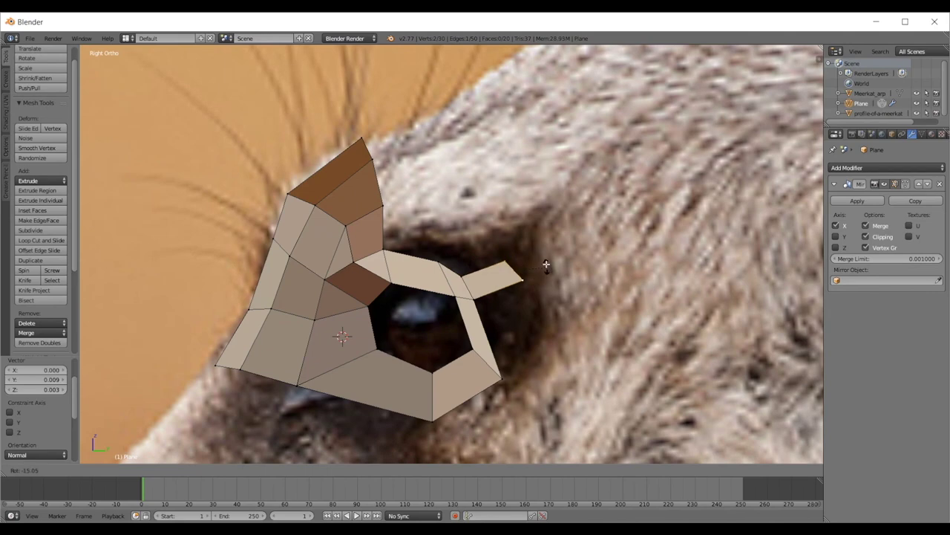
{"action": "left_click", "coordinate": [547, 265]}
{"action": "key", "text": "s"}
{"action": "left_click", "coordinate": [563, 287]}
- Move the extruded edge outward from the eye to follow the face in the front view
{"action": "right_click", "coordinate": [445, 285]}
{"action": "middle_click_drag", "start_coordinate": [444, 283], "coordinate": [557, 301]}
{"action": "key", "text": "KP_1"}
{"action": "right_click", "coordinate": [508, 239]}
{"action": "right_click", "coordinate": [512, 264], "text": "shift"}
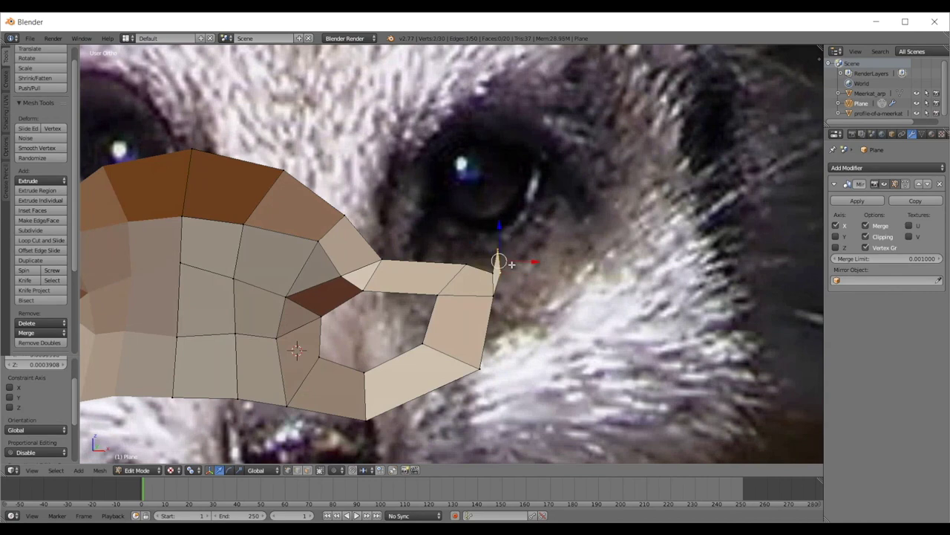
{"action": "key", "text": "KP_3"}
{"action": "key", "text": "e"}
{"action": "left_click", "coordinate": [527, 271]}
- Fine-tune the upper and lower end vertices of the new outer-corner quad in the front view
{"action": "right_click", "coordinate": [492, 275]}
{"action": "right_click", "coordinate": [523, 259]}
{"action": "key", "text": "g"}
{"action": "left_click", "coordinate": [515, 261]}
{"action": "right_click", "coordinate": [523, 287]}
{"action": "key", "text": "g"}
{"action": "left_click", "coordinate": [522, 292]}
- Extrude the quad's end edge up and outward in the front view, and rotate it to curve the strip upward
{"action": "right_click", "coordinate": [524, 261]}
{"action": "right_click", "coordinate": [530, 288], "text": "shift"}
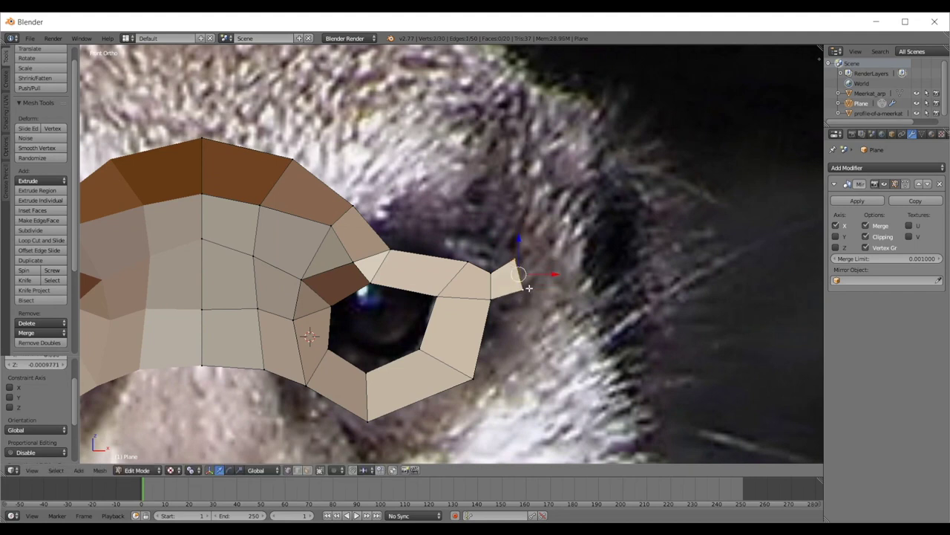
{"action": "key", "text": "e"}
{"action": "left_click", "coordinate": [562, 248]}
{"action": "key", "text": "r"}
{"action": "left_click", "coordinate": [566, 238]}
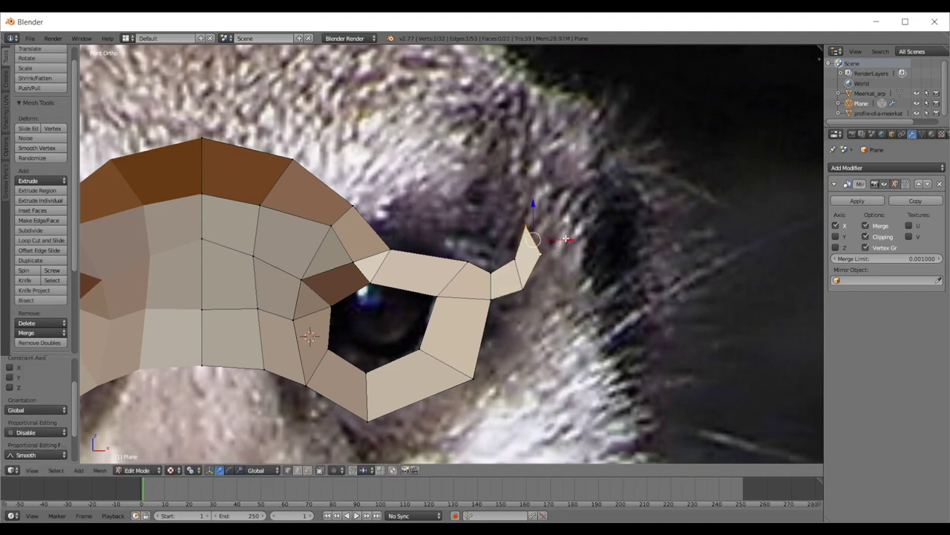
- Rotate and enlarge the strip's end edge in the side view to follow the dark patch behind the eye
{"action": "key", "text": "KP_3"}
{"action": "key", "text": "r"}
{"action": "left_click", "coordinate": [616, 256]}
{"action": "key", "text": "s"}
{"action": "left_click", "coordinate": [644, 249]}
{"action": "scroll", "coordinate": [643, 248], "scroll_direction": "down", "scroll_amount": 3}
{"action": "scroll", "coordinate": [626, 239], "scroll_direction": "up", "scroll_amount": 3}
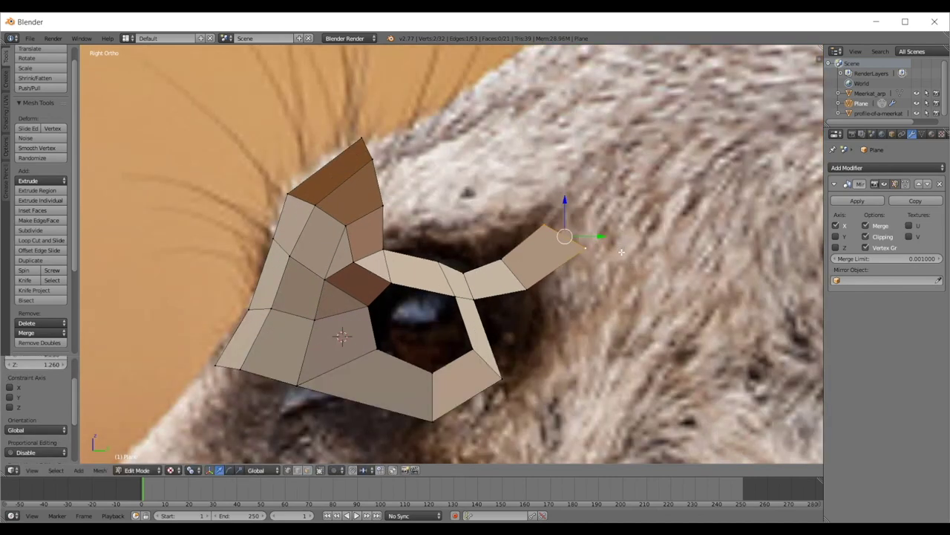
- Extrude the strip's end edge upward as a third quad and move it above the eye's outer corner
{"action": "key", "text": "e"}
{"action": "left_click", "coordinate": [653, 204]}
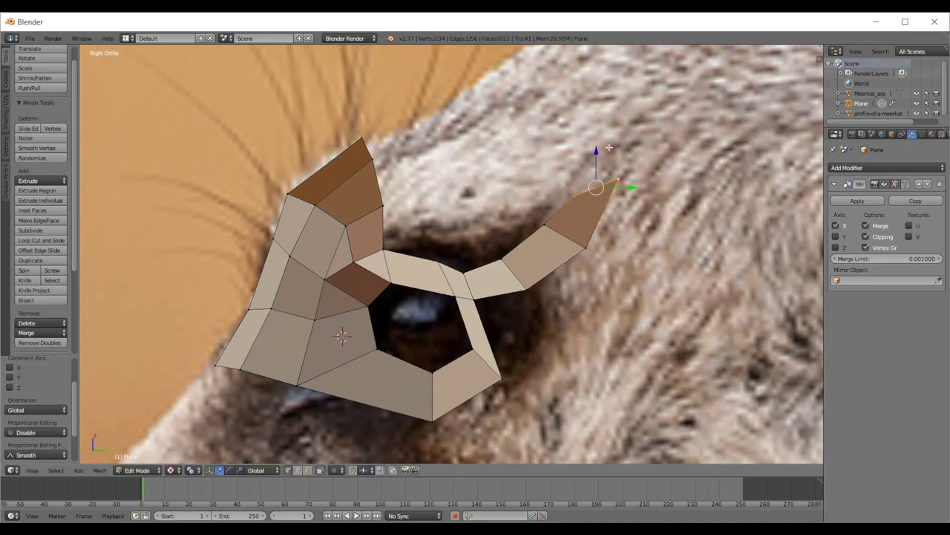
{"action": "key", "text": "g"}
{"action": "left_click", "coordinate": [593, 158]}
{"action": "key", "text": "e"}
{"action": "right_click", "coordinate": [620, 176]}
{"action": "key", "text": "Tab"}
{"action": "scroll", "coordinate": [579, 222], "scroll_direction": "down", "scroll_amount": 8}
{"action": "scroll", "coordinate": [531, 255], "scroll_direction": "up", "scroll_amount": 1}
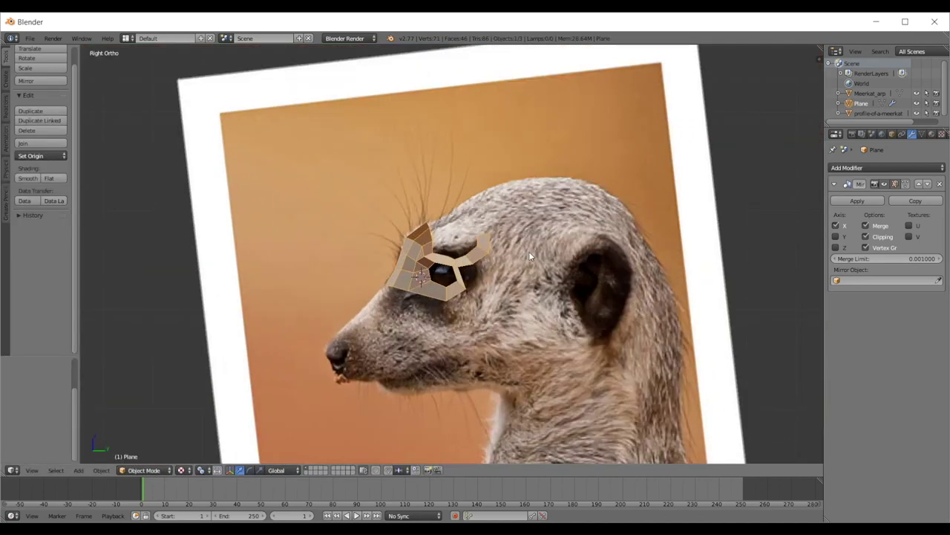
- Move, scale and rotate the edge between the strip's second and third quads to smooth its bend in the side view
{"action": "scroll", "coordinate": [530, 255], "scroll_direction": "up", "scroll_amount": 8}
{"action": "key", "text": "Tab"}
{"action": "right_click", "coordinate": [610, 241]}
{"action": "right_click", "coordinate": [555, 224], "text": "shift"}
{"action": "key", "text": "g"}
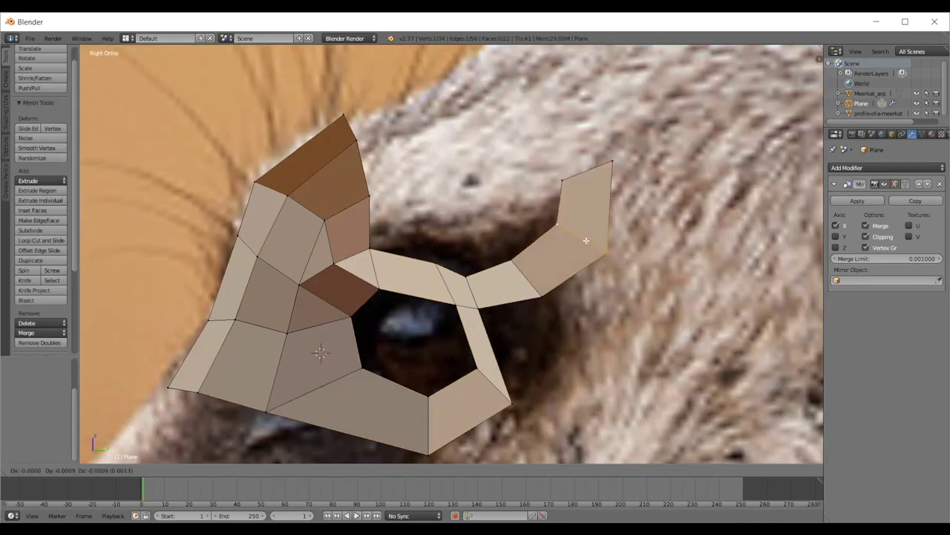
{"action": "left_click", "coordinate": [585, 241]}
{"action": "key", "text": "s"}
{"action": "right_click", "coordinate": [594, 243]}
{"action": "key", "text": "s"}
{"action": "left_click", "coordinate": [635, 256]}
{"action": "key", "text": "r"}
{"action": "left_click", "coordinate": [629, 222]}
- Move the strip's end edge slightly inward in the front view
{"action": "right_click", "coordinate": [611, 165]}
{"action": "right_click", "coordinate": [567, 181], "text": "shift"}
{"action": "scroll", "coordinate": [587, 194], "scroll_direction": "down", "scroll_amount": 3}
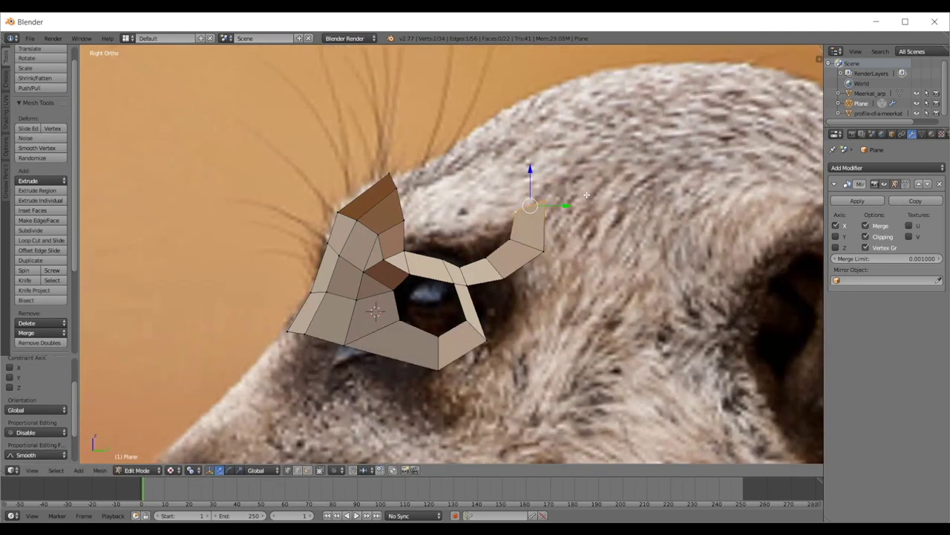
{"action": "key", "text": "KP_1"}
{"action": "scroll", "coordinate": [629, 190], "scroll_direction": "up", "scroll_amount": 3}
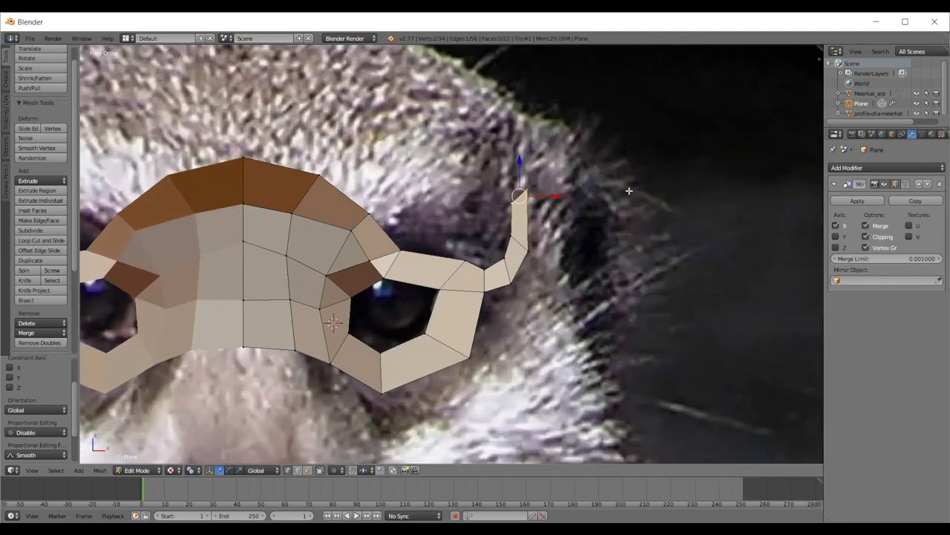
{"action": "key", "text": "g"}
{"action": "left_click", "coordinate": [620, 181]}
- Rotate and reposition the edge between the strip's second and third quads in the front view, and nudge the outer vertices to smooth the curve
{"action": "right_click", "coordinate": [578, 235]}
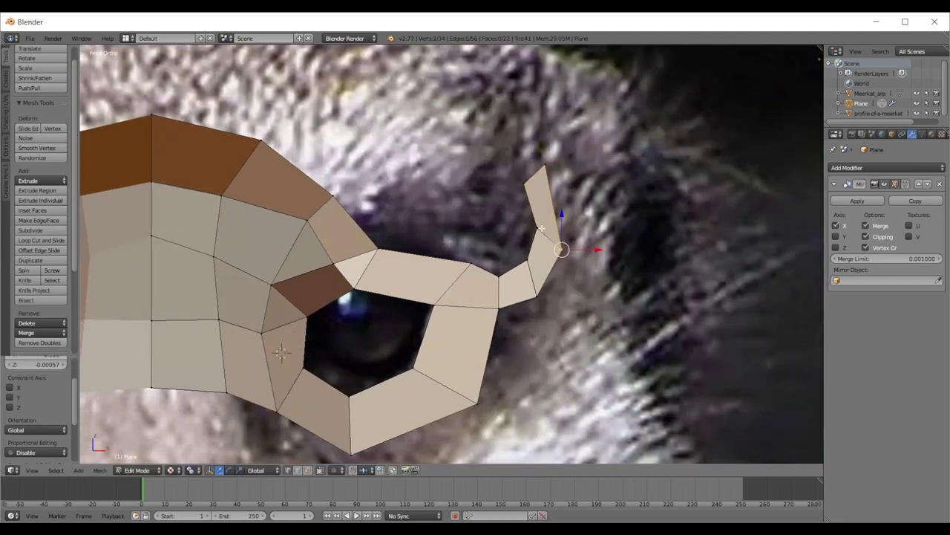
{"action": "key", "text": "r"}
{"action": "left_click", "coordinate": [602, 228]}
{"action": "key", "text": "g"}
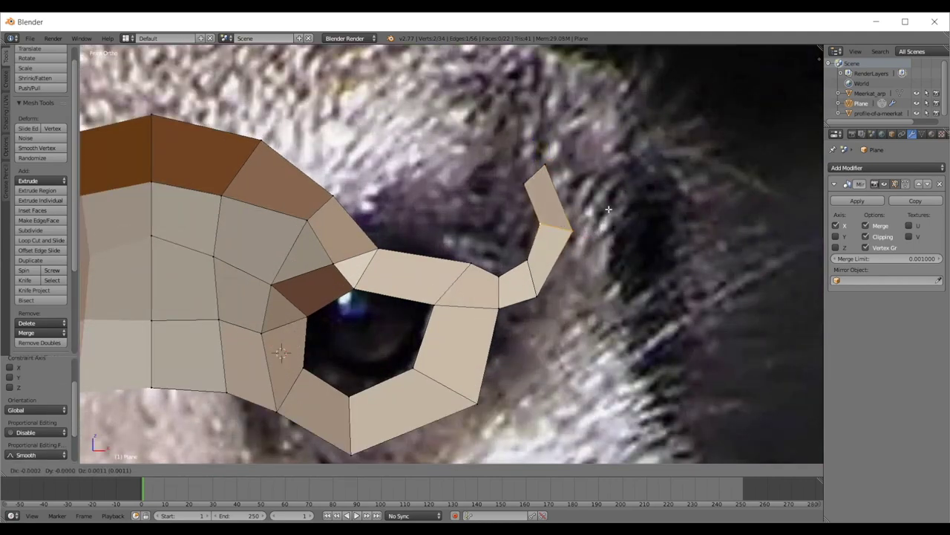
{"action": "left_click", "coordinate": [596, 224]}
{"action": "right_click", "coordinate": [573, 230]}
{"action": "key", "text": "g"}
{"action": "left_click", "coordinate": [575, 233]}
{"action": "right_click", "coordinate": [552, 295]}
{"action": "key", "text": "g"}
{"action": "left_click", "coordinate": [562, 292]}
{"action": "right_click", "coordinate": [528, 255]}
- Extrude the strip's end edge inward over the eye as a fourth quad, rotate it upright and scale it by about 1.3
{"action": "right_click", "coordinate": [529, 184]}
{"action": "right_click", "coordinate": [546, 164], "text": "shift"}
{"action": "middle_click_drag", "start_coordinate": [612, 166], "coordinate": [646, 180], "text": "shift"}
{"action": "key", "text": "e"}
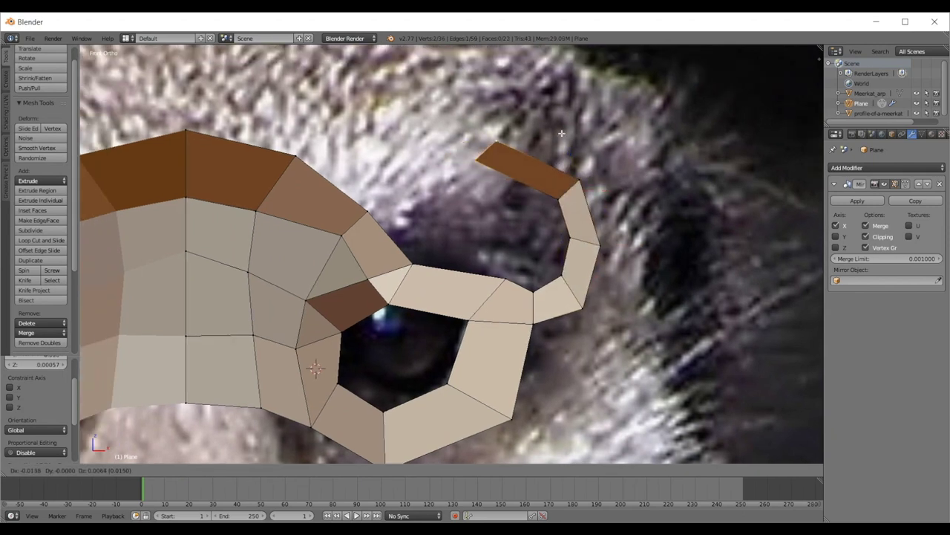
{"action": "left_click", "coordinate": [561, 135]}
{"action": "key", "text": "r"}
{"action": "left_click", "coordinate": [530, 123]}
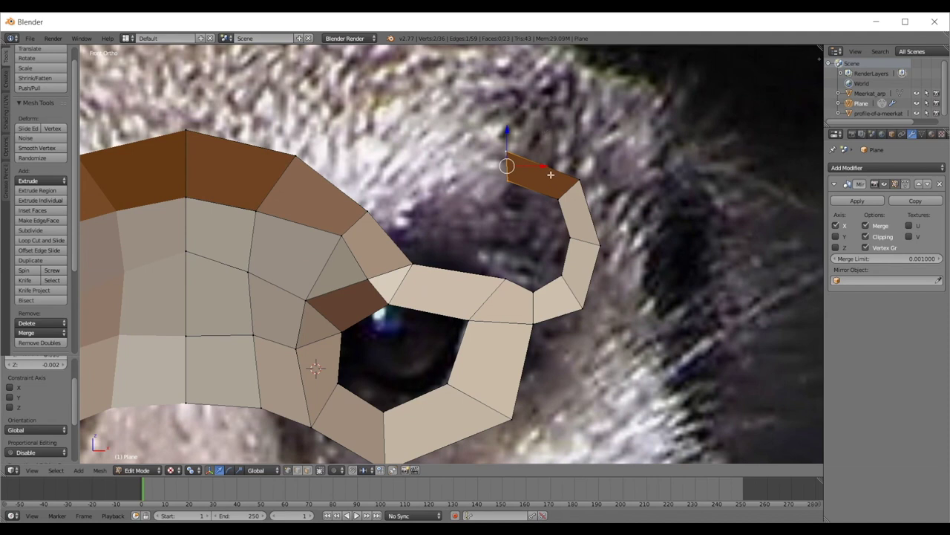
{"action": "key", "text": "s"}
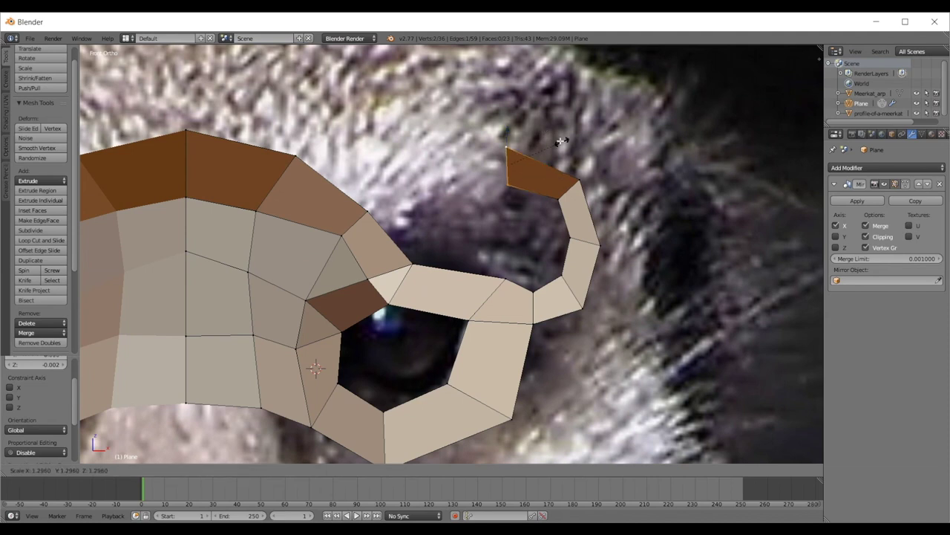
{"action": "left_click", "coordinate": [560, 141]}
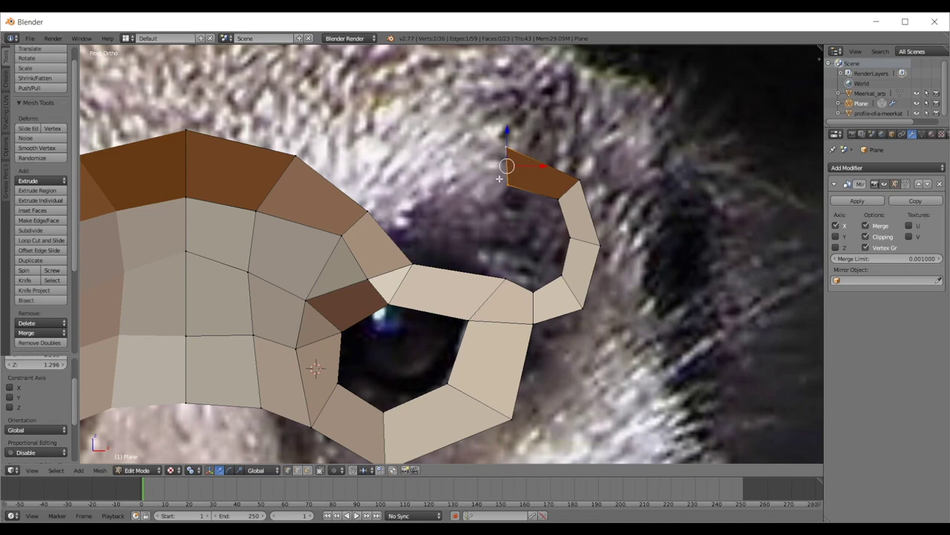
- Move the fourth quad's end edge forward and upward in the side view
{"action": "key", "text": "Tab"}
{"action": "scroll", "coordinate": [512, 192], "scroll_direction": "down", "scroll_amount": 5}
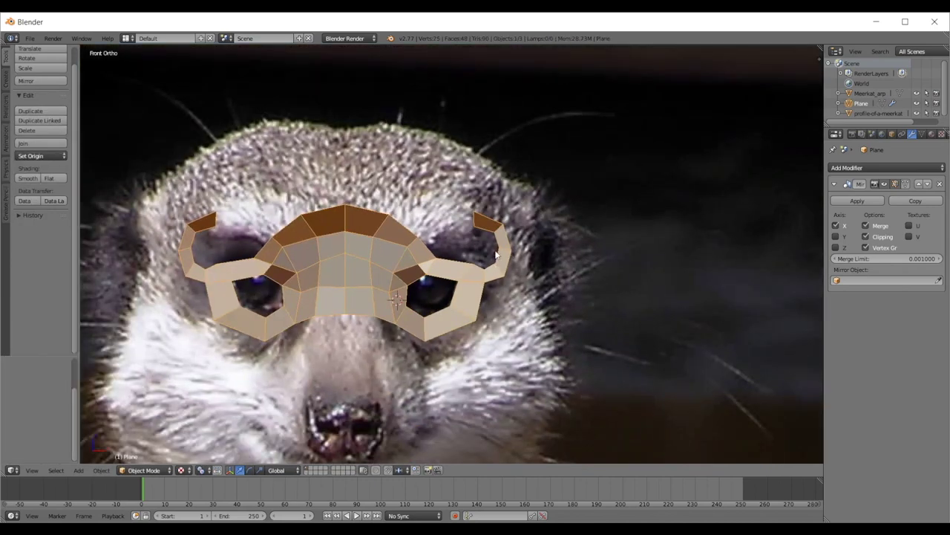
{"action": "scroll", "coordinate": [499, 273], "scroll_direction": "up", "scroll_amount": 5}
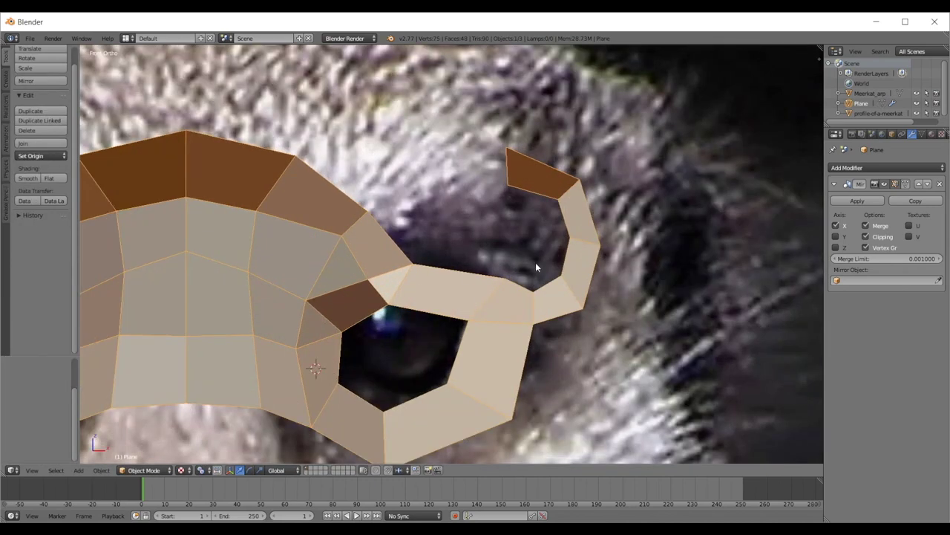
{"action": "key", "text": "KP_3"}
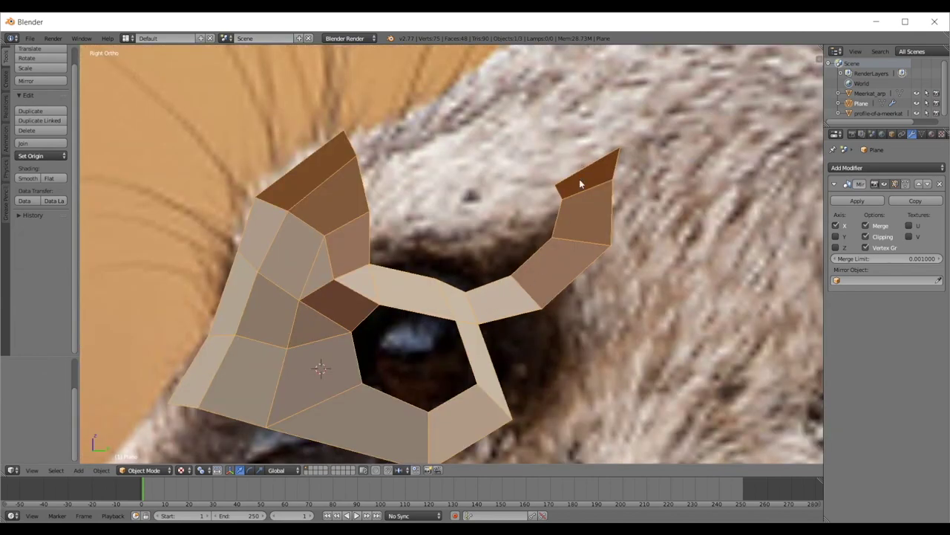
{"action": "key", "text": "Tab"}
{"action": "key", "text": "g"}
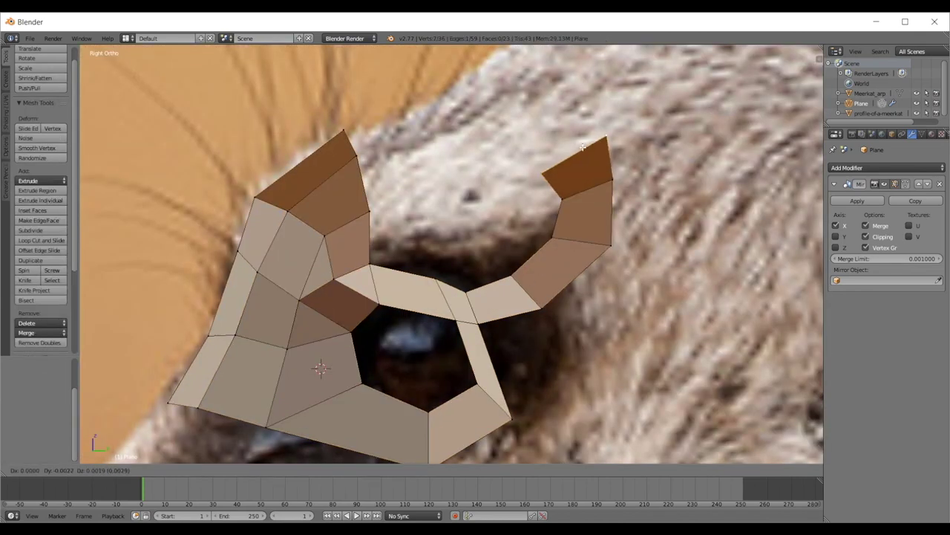
{"action": "left_click", "coordinate": [583, 147]}
{"action": "scroll", "coordinate": [394, 228], "scroll_direction": "down", "scroll_amount": 4}
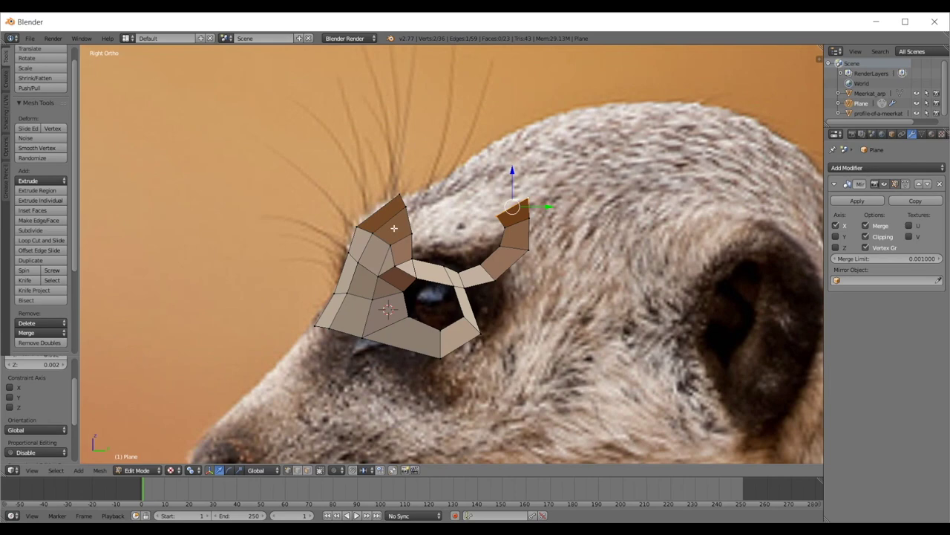
{"action": "scroll", "coordinate": [444, 269], "scroll_direction": "up", "scroll_amount": 5}
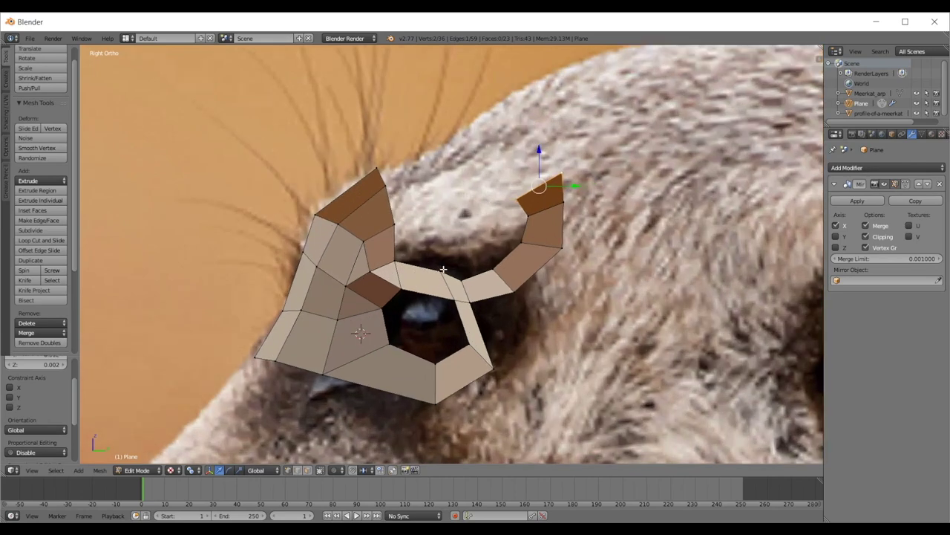
{"action": "middle_click_drag", "start_coordinate": [498, 265], "coordinate": [586, 245]}
{"action": "key", "text": "KP_3"}
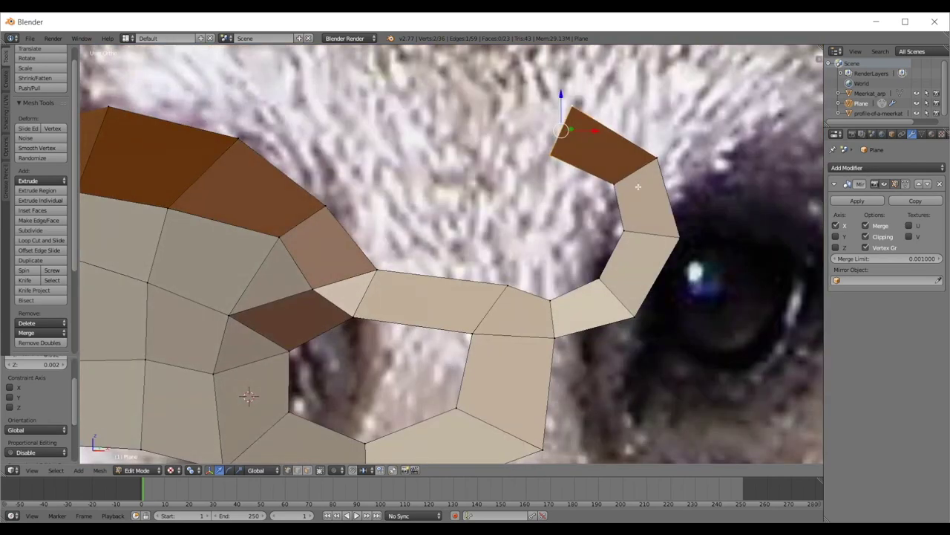
{"action": "key", "text": "a"}
{"action": "right_click", "coordinate": [648, 219]}
{"action": "right_click", "coordinate": [580, 143], "text": "shift"}
{"action": "key", "text": "Tab"}
{"action": "key", "text": "Tab"}
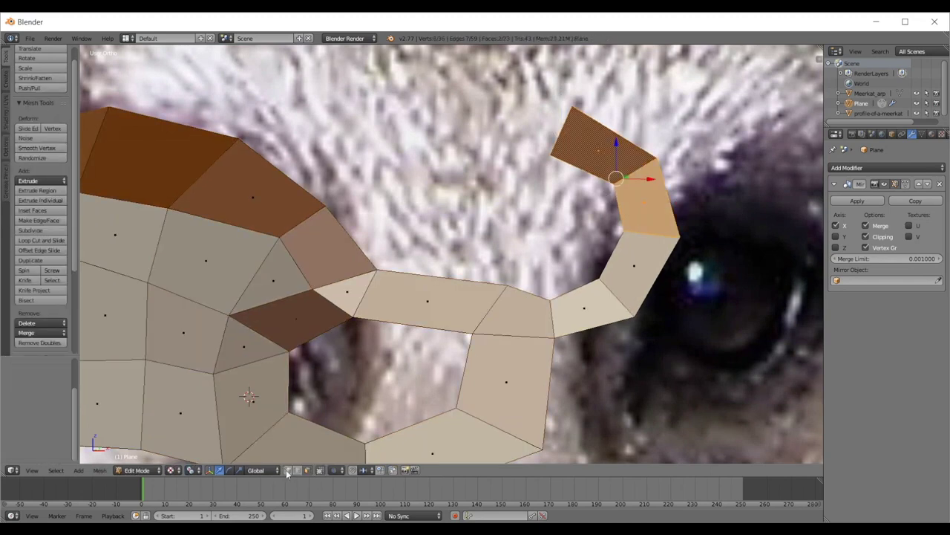
{"action": "right_click", "coordinate": [601, 159]}
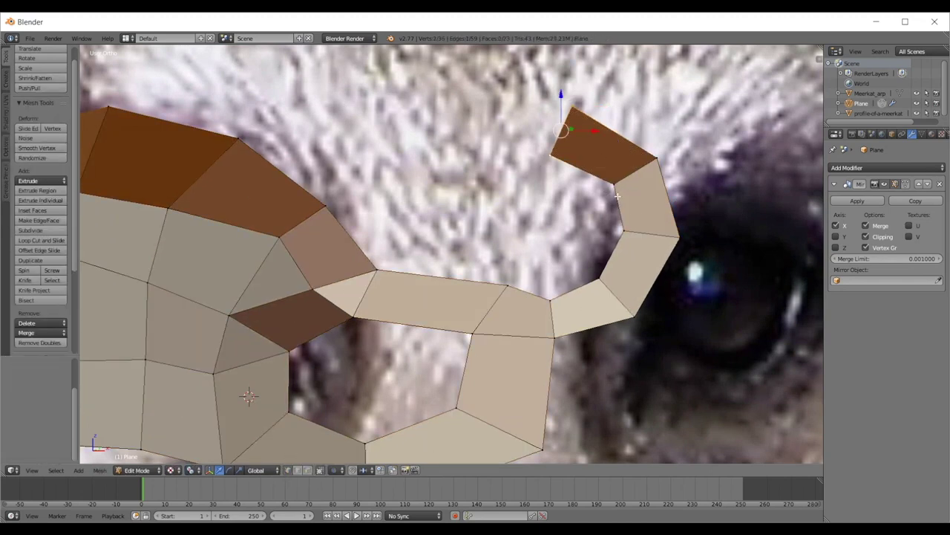
{"action": "right_click", "coordinate": [641, 175]}
{"action": "middle_click_drag", "start_coordinate": [641, 174], "coordinate": [650, 144]}
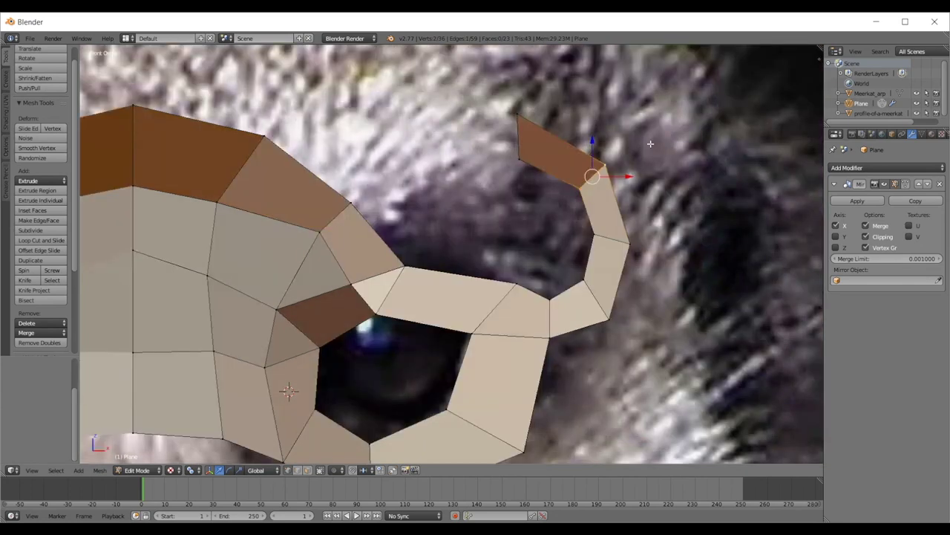
{"action": "key", "text": "g"}
{"action": "left_click", "coordinate": [629, 142]}
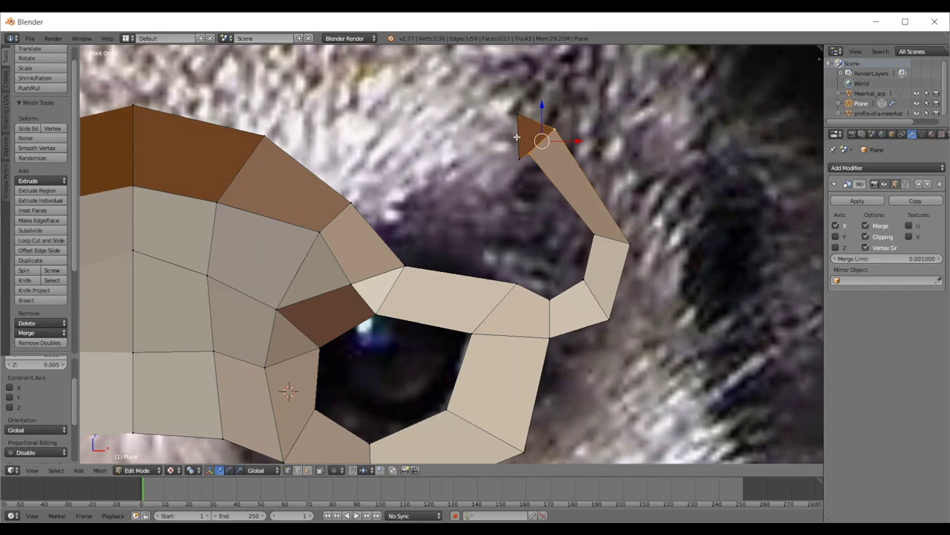
{"action": "scroll", "coordinate": [590, 233], "scroll_direction": "down", "scroll_amount": 4}
{"action": "scroll", "coordinate": [574, 232], "scroll_direction": "up", "scroll_amount": 2}
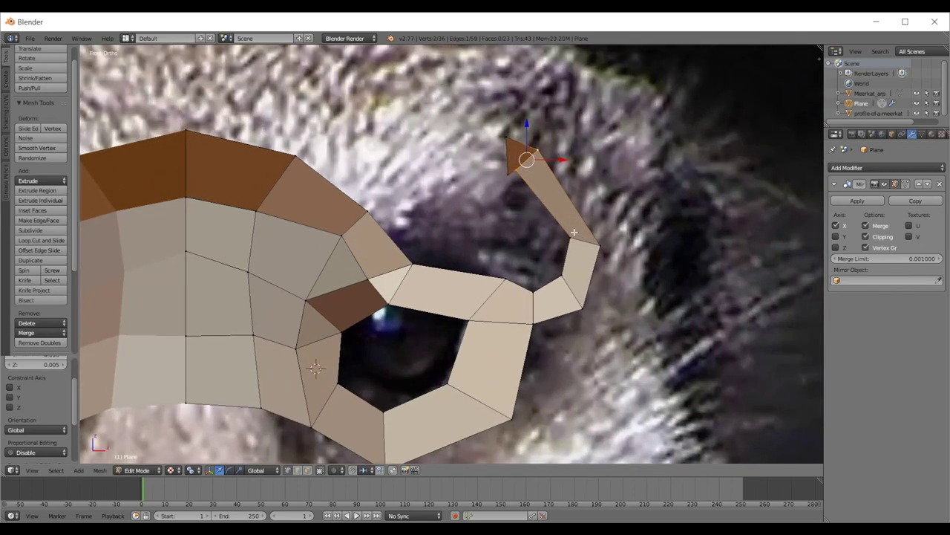
{"action": "key", "text": "ctrl+z"}
{"action": "key", "text": "ctrl+z"}
{"action": "key", "text": "ctrl+z"}
- Split the dark face at the eye's inner corner by connecting its upper and lower vertices with an edge
{"action": "scroll", "coordinate": [426, 239], "scroll_direction": "down", "scroll_amount": 2}
{"action": "middle_click_drag", "start_coordinate": [427, 239], "coordinate": [458, 211], "text": "shift"}
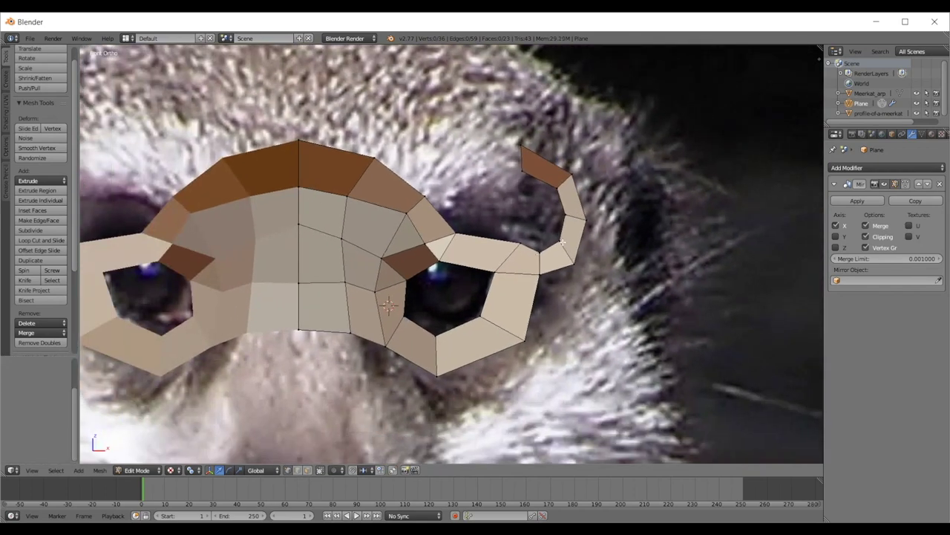
{"action": "scroll", "coordinate": [380, 272], "scroll_direction": "up", "scroll_amount": 4}
{"action": "scroll", "coordinate": [279, 281], "scroll_direction": "down", "scroll_amount": 3}
{"action": "middle_click_drag", "start_coordinate": [279, 281], "coordinate": [401, 257]}
{"action": "scroll", "coordinate": [346, 280], "scroll_direction": "up", "scroll_amount": 3}
{"action": "right_click", "coordinate": [382, 239]}
{"action": "right_click", "coordinate": [383, 269], "text": "shift"}
{"action": "scroll", "coordinate": [395, 267], "scroll_direction": "up", "scroll_amount": 3}
{"action": "key", "text": "j"}
{"action": "key", "text": "a"}
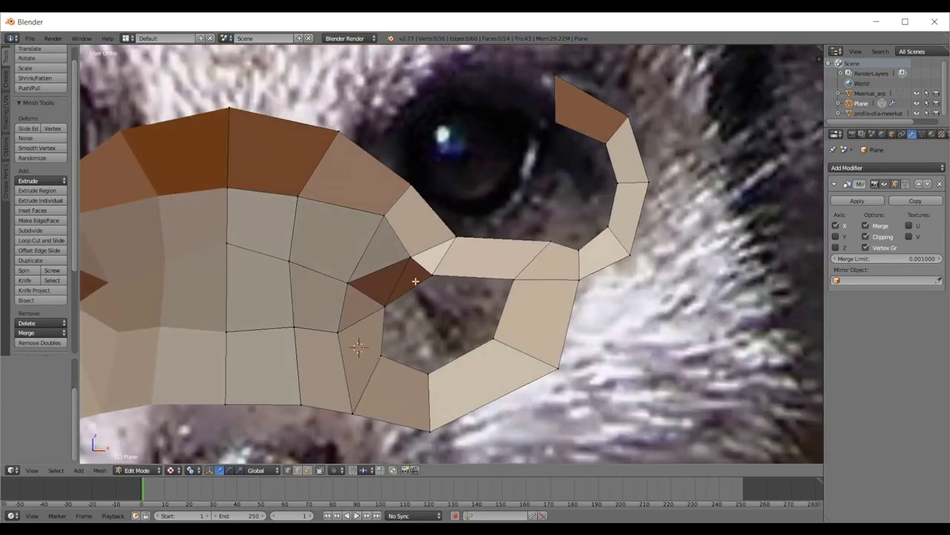
- Shift the vertex on the upper eyelid's top edge slightly inward in the front view
{"action": "scroll", "coordinate": [415, 280], "scroll_direction": "down", "scroll_amount": 6}
{"action": "key", "text": "KP_1"}
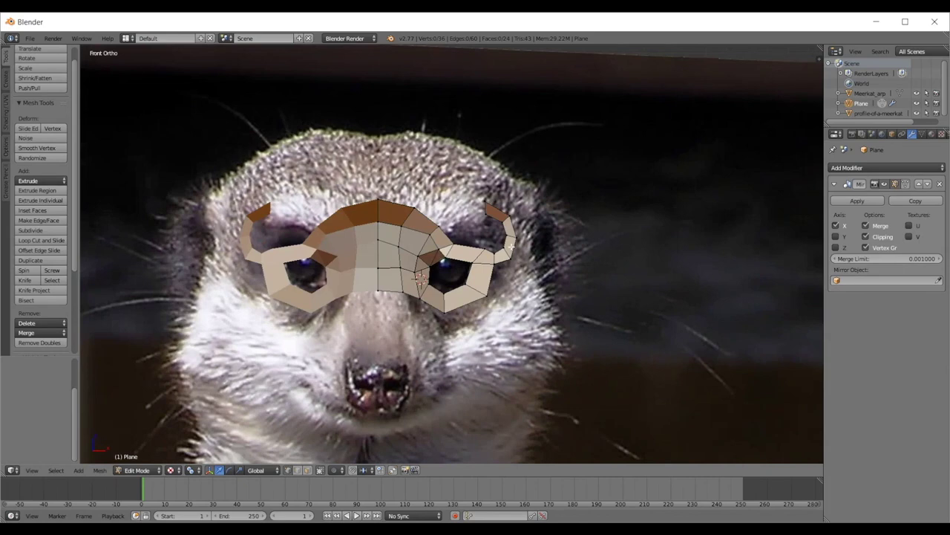
{"action": "scroll", "coordinate": [511, 246], "scroll_direction": "up", "scroll_amount": 4}
{"action": "right_click", "coordinate": [530, 148]}
{"action": "right_click", "coordinate": [527, 165], "text": "shift"}
{"action": "middle_click_drag", "start_coordinate": [674, 149], "coordinate": [667, 165], "text": "shift"}
{"action": "scroll", "coordinate": [647, 180], "scroll_direction": "up", "scroll_amount": 2}
{"action": "scroll", "coordinate": [584, 157], "scroll_direction": "down", "scroll_amount": 2}
{"action": "scroll", "coordinate": [567, 168], "scroll_direction": "up", "scroll_amount": 3}
{"action": "scroll", "coordinate": [566, 166], "scroll_direction": "down", "scroll_amount": 2}
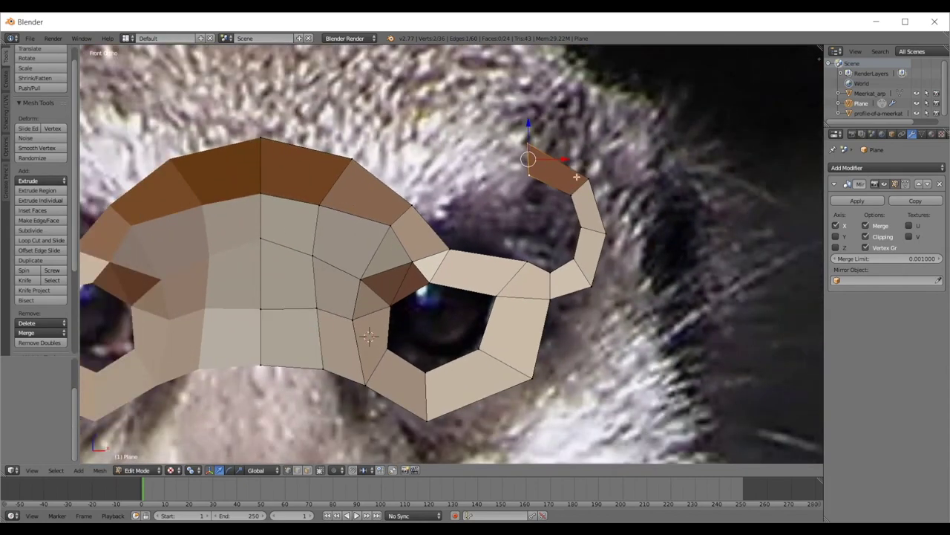
{"action": "middle_click_drag", "start_coordinate": [572, 198], "coordinate": [559, 239], "text": "shift"}
{"action": "key", "text": "g"}
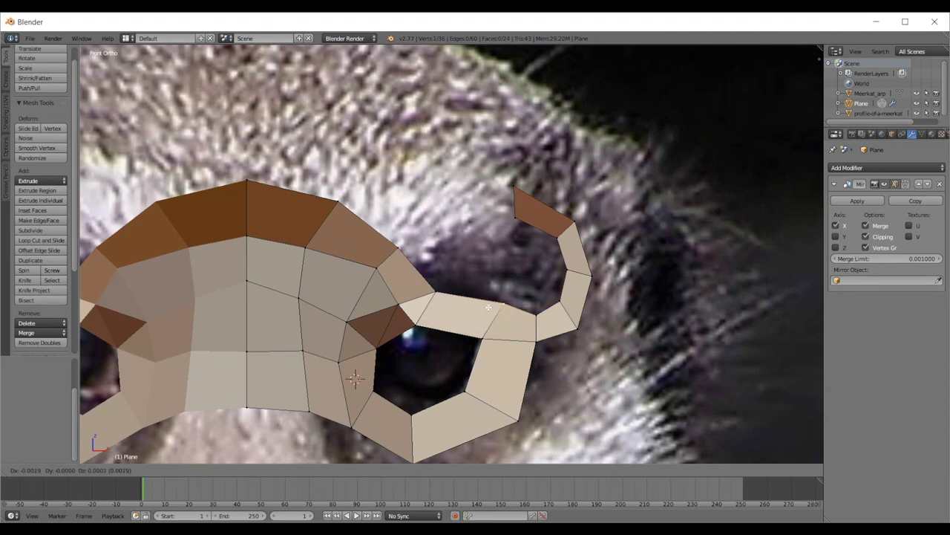
{"action": "left_click", "coordinate": [489, 307]}
- Extrude the strip's end edge inward across the brow as a fifth quad, rotate it toward the nose-bridge mesh and enlarge it by about 1.54
{"action": "right_click", "coordinate": [511, 218], "text": "shift"}
{"action": "middle_click_drag", "start_coordinate": [510, 219], "coordinate": [596, 225], "text": "shift"}
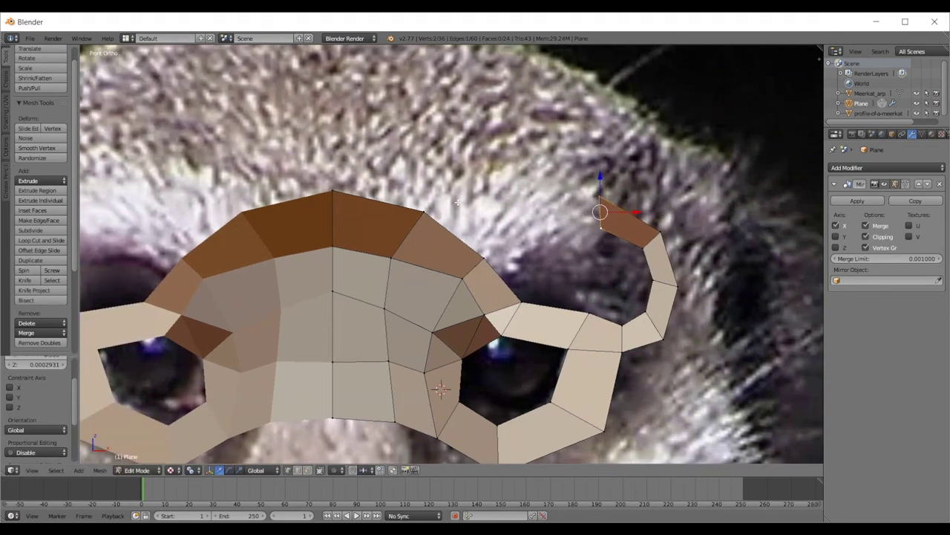
{"action": "right_click", "coordinate": [425, 210], "text": "shift"}
{"action": "right_click", "coordinate": [482, 257], "text": "shift"}
{"action": "right_click", "coordinate": [591, 193]}
{"action": "right_click", "coordinate": [588, 221], "text": "shift"}
{"action": "key", "text": "e"}
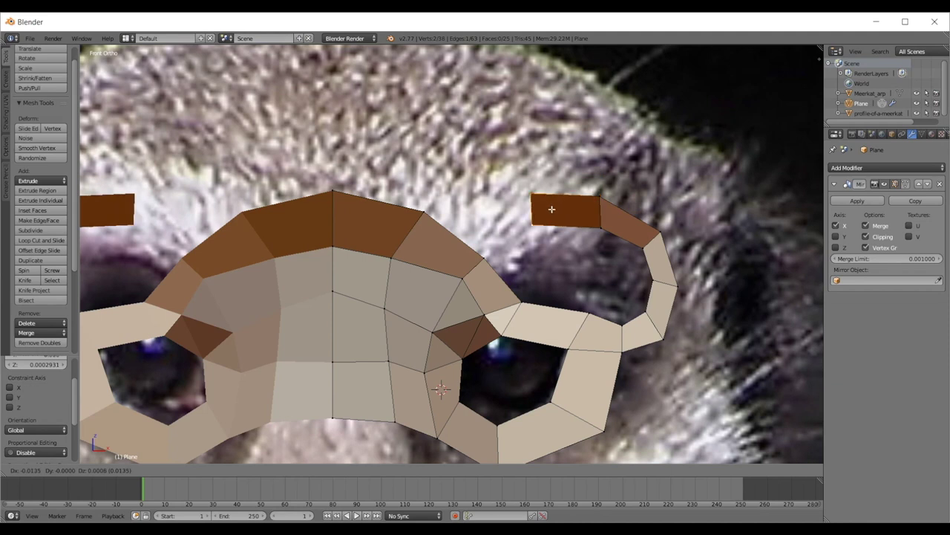
{"action": "left_click", "coordinate": [553, 207]}
{"action": "key", "text": "r"}
{"action": "left_click", "coordinate": [567, 194]}
{"action": "key", "text": "g"}
{"action": "left_click", "coordinate": [507, 170]}
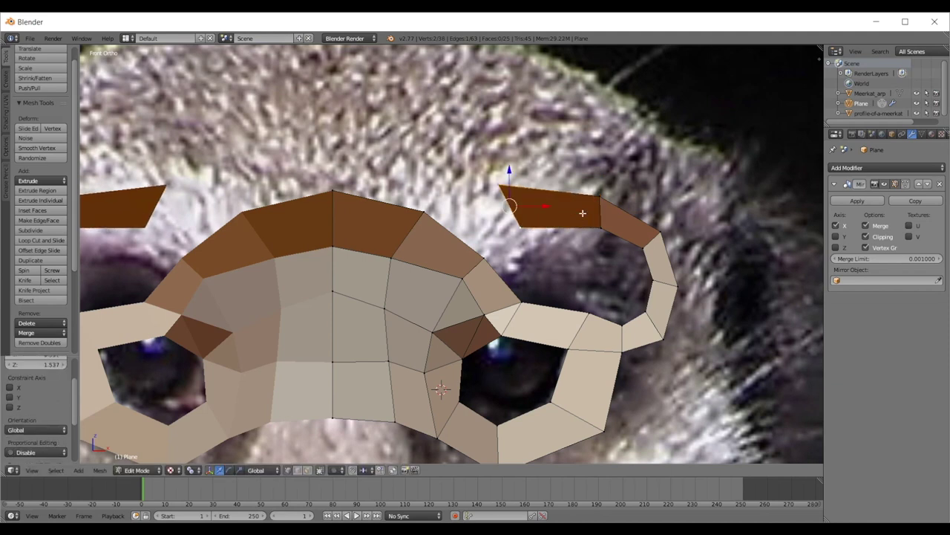
- Fill a face between the strip's end edge and the brow mesh, and raise the upper vertices of the arch in the front view
{"action": "right_click", "coordinate": [487, 192], "text": "shift"}
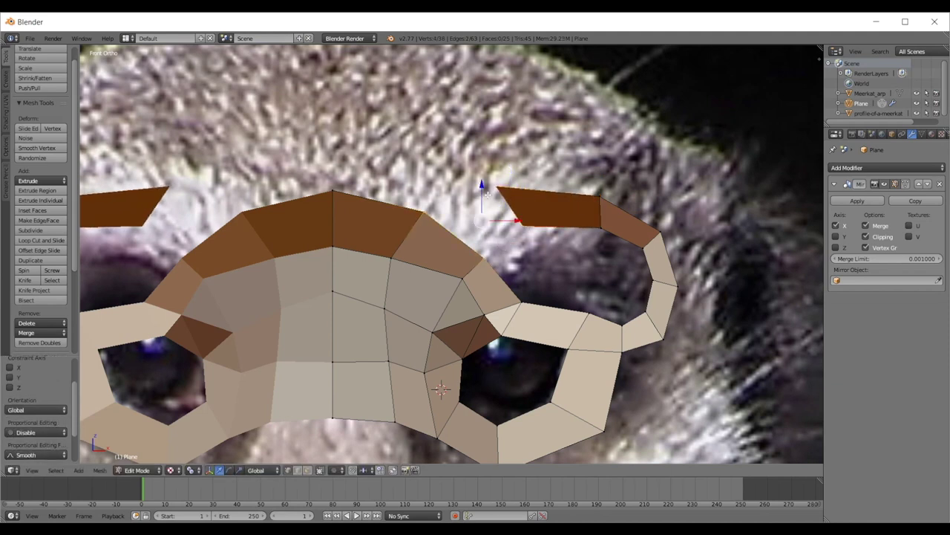
{"action": "key", "text": "f"}
{"action": "right_click", "coordinate": [506, 200]}
{"action": "key", "text": "g"}
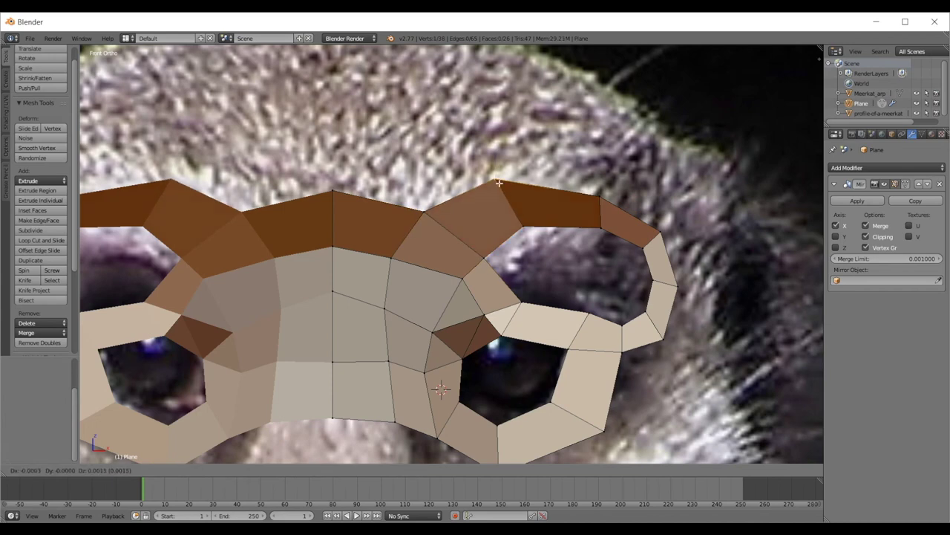
{"action": "left_click", "coordinate": [499, 183]}
{"action": "right_click", "coordinate": [607, 188]}
{"action": "key", "text": "g"}
{"action": "left_click", "coordinate": [609, 185]}
- Examine the closed, mirrored brow loop against the reference photos from the front, at an angle and from the side
{"action": "scroll", "coordinate": [576, 236], "scroll_direction": "down", "scroll_amount": 4}
{"action": "key", "text": "Tab"}
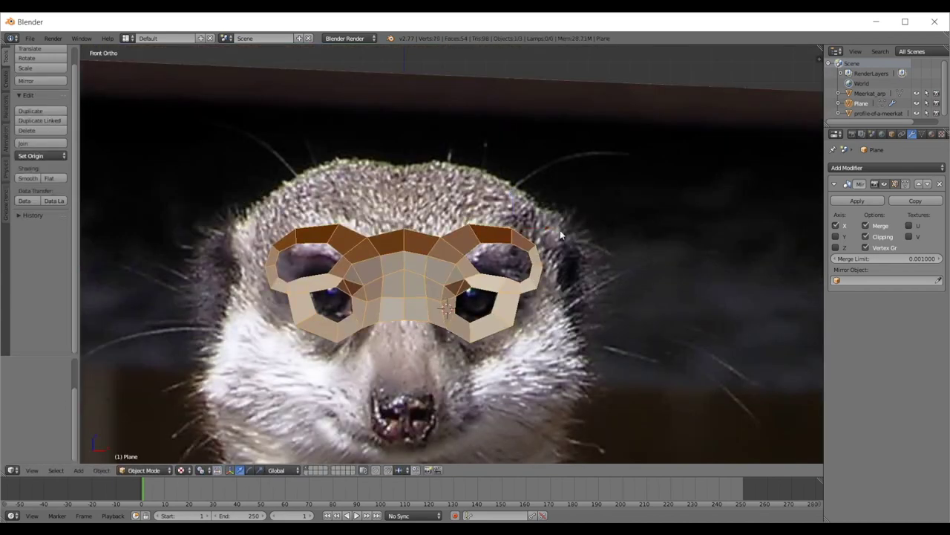
{"action": "scroll", "coordinate": [563, 236], "scroll_direction": "down", "scroll_amount": 2}
{"action": "scroll", "coordinate": [549, 250], "scroll_direction": "up", "scroll_amount": 8}
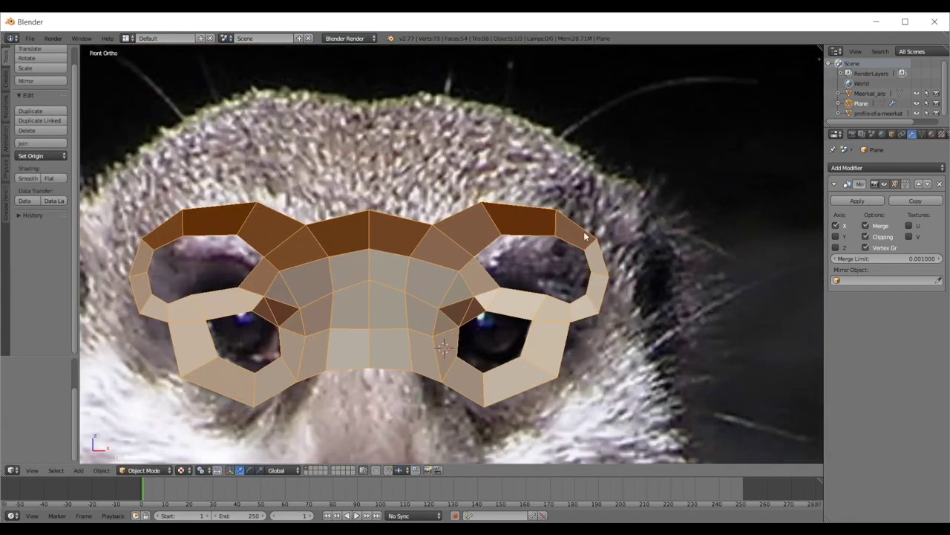
{"action": "scroll", "coordinate": [586, 236], "scroll_direction": "down", "scroll_amount": 5}
{"action": "middle_click_drag", "start_coordinate": [587, 237], "coordinate": [436, 273]}
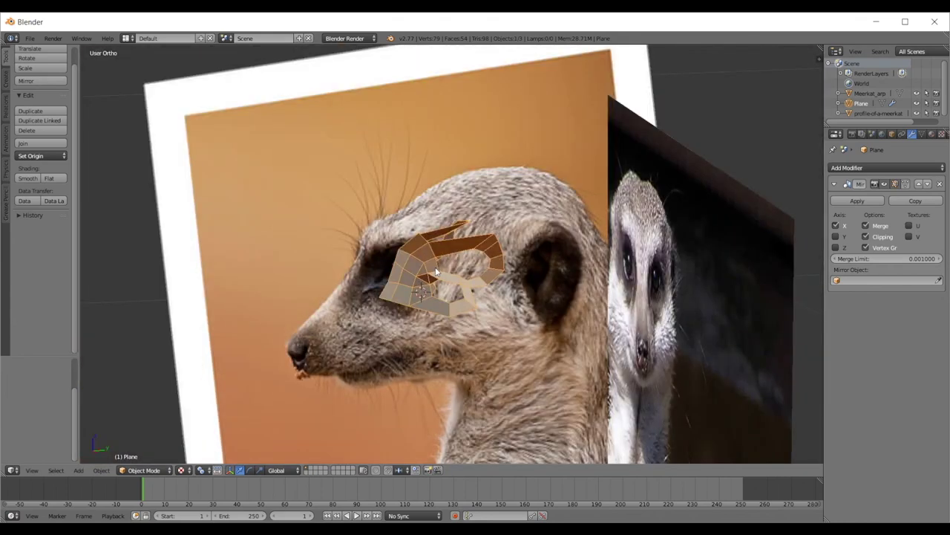
{"action": "key", "text": "KP_3"}
{"action": "key", "text": "Tab"}
{"action": "scroll", "coordinate": [538, 275], "scroll_direction": "up", "scroll_amount": 5}
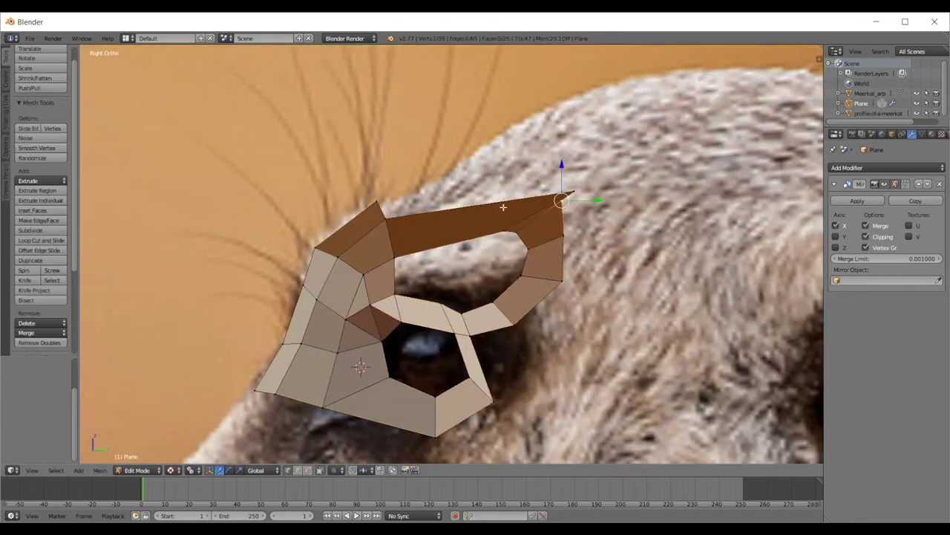
- Move the brow arch's middle edge forward in the side view, rotate it and scale it to about 0.8 to shape the upper rim
{"action": "right_click", "coordinate": [512, 227]}
{"action": "middle_click_drag", "start_coordinate": [512, 227], "coordinate": [581, 317]}
{"action": "key", "text": "KP_3"}
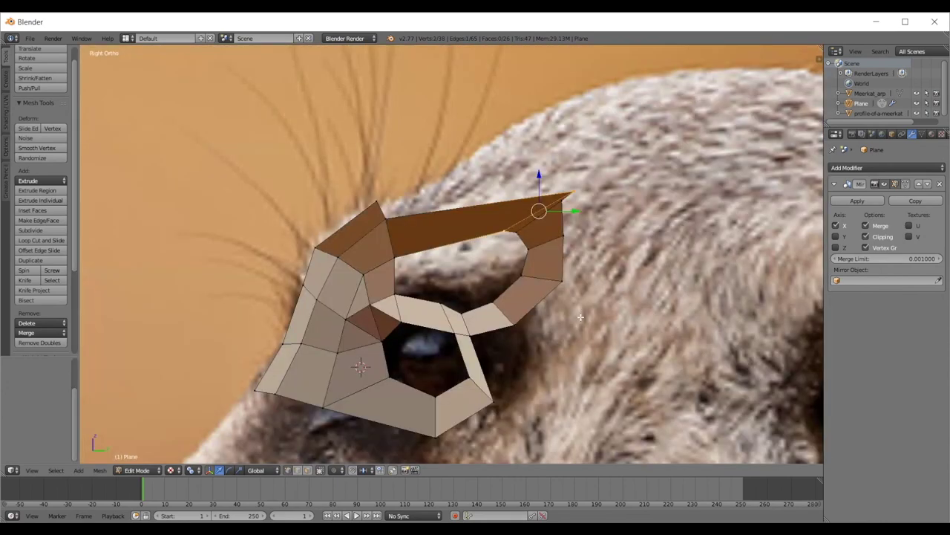
{"action": "key", "text": "g"}
{"action": "left_click", "coordinate": [610, 246]}
{"action": "key", "text": "g"}
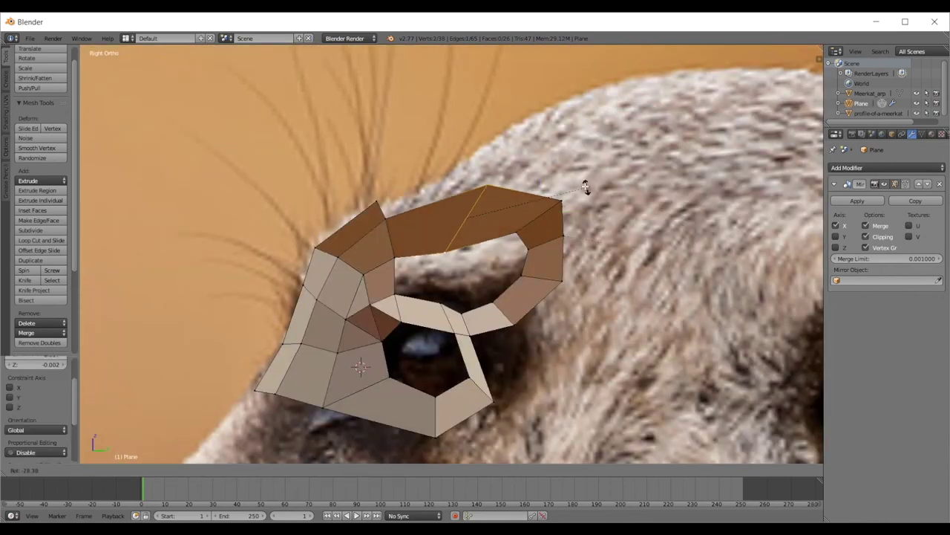
{"action": "left_click", "coordinate": [586, 182]}
{"action": "key", "text": "s"}
{"action": "left_click", "coordinate": [565, 180]}
{"action": "key", "text": "r"}
{"action": "left_click", "coordinate": [557, 205]}
{"action": "key", "text": "s"}
{"action": "left_click", "coordinate": [542, 213]}
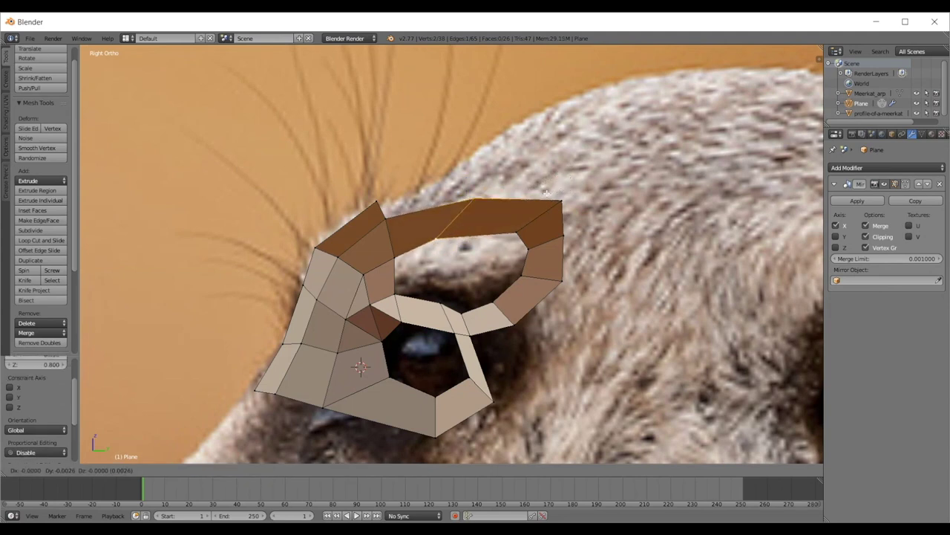
- Move the brow loop's outer upper edge forward in the side view and fit it to the reference
{"action": "right_click", "coordinate": [520, 233], "text": "shift"}
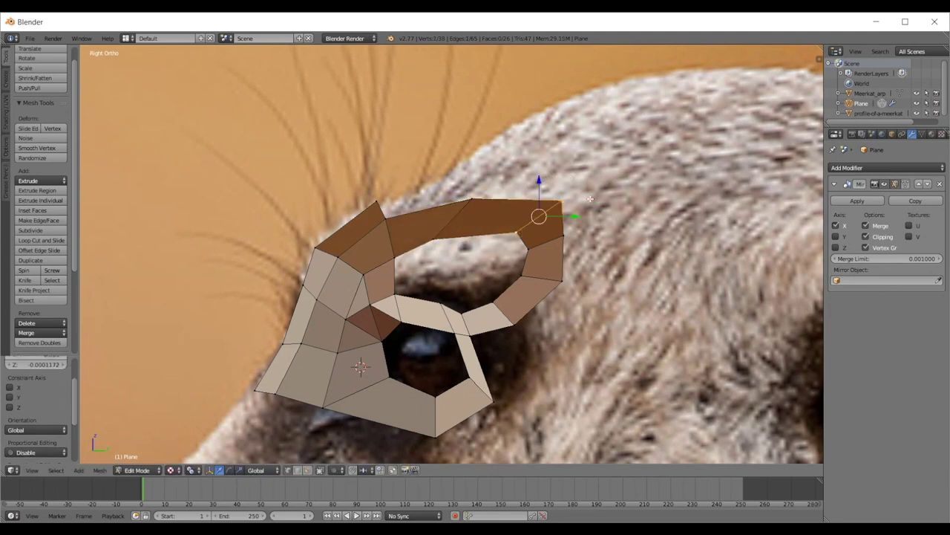
{"action": "key", "text": "g"}
{"action": "left_click", "coordinate": [561, 191]}
{"action": "scroll", "coordinate": [538, 235], "scroll_direction": "down", "scroll_amount": 3}
{"action": "middle_click_drag", "start_coordinate": [538, 234], "coordinate": [625, 249]}
{"action": "key", "text": "KP_1"}
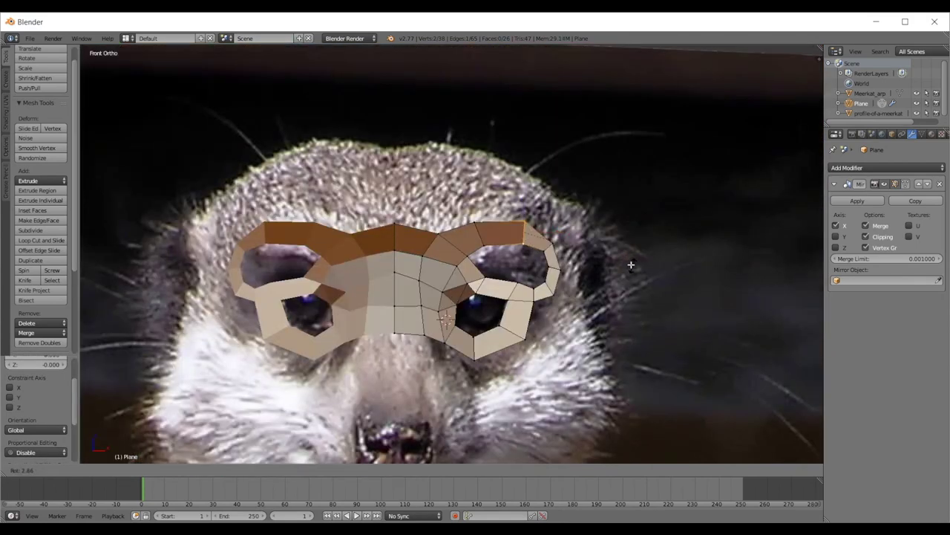
- Raise the inner-rim vertex on the brow arch slightly in the side view and compare the mesh with both references
{"action": "key", "text": "Tab"}
{"action": "middle_click_drag", "start_coordinate": [622, 268], "coordinate": [445, 210]}
{"action": "key", "text": "KP_3"}
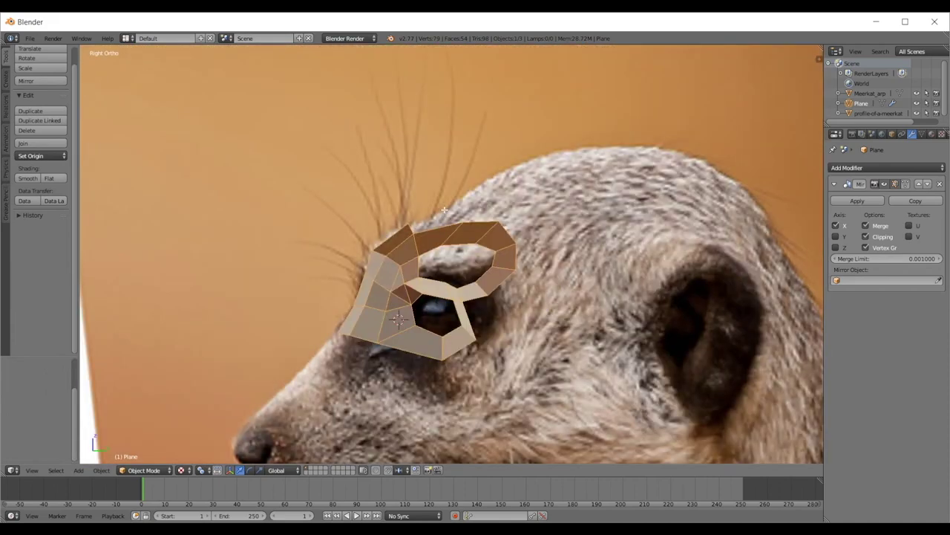
{"action": "key", "text": "Tab"}
{"action": "scroll", "coordinate": [452, 222], "scroll_direction": "up", "scroll_amount": 2}
{"action": "right_click_drag", "start_coordinate": [439, 238], "coordinate": [439, 231]}
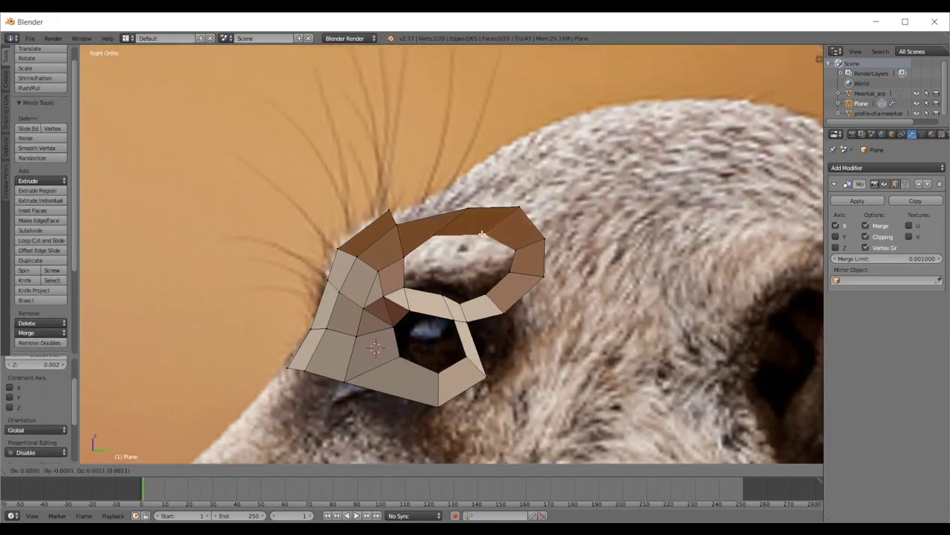
{"action": "key", "text": "Tab"}
{"action": "middle_click_drag", "start_coordinate": [458, 254], "coordinate": [556, 268]}
{"action": "key", "text": "KP_1"}
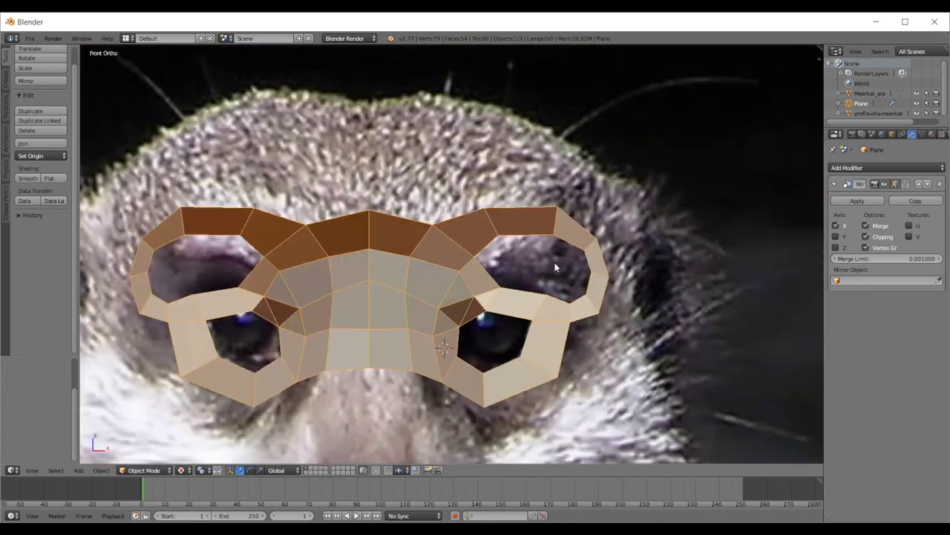
- Select the nine inner-rim vertices of the brow loop and fill the opening with one face
{"action": "key", "text": "Tab"}
{"action": "scroll", "coordinate": [561, 292], "scroll_direction": "up", "scroll_amount": 5}
{"action": "scroll", "coordinate": [561, 291], "scroll_direction": "up", "scroll_amount": 1}
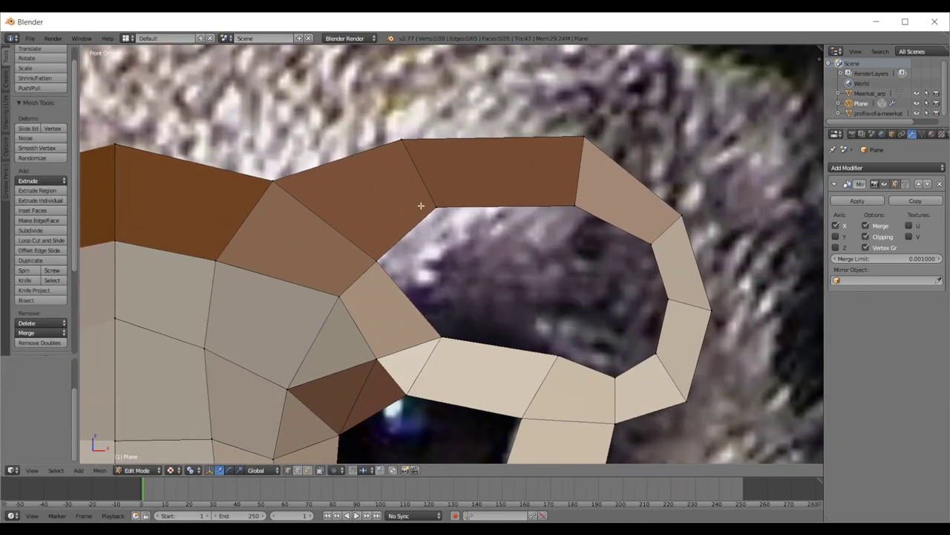
{"action": "right_click", "coordinate": [561, 207]}
{"action": "right_click", "coordinate": [441, 336]}
{"action": "middle_click_drag", "start_coordinate": [603, 281], "coordinate": [530, 227], "text": "shift"}
{"action": "right_click", "coordinate": [449, 312], "text": "shift"}
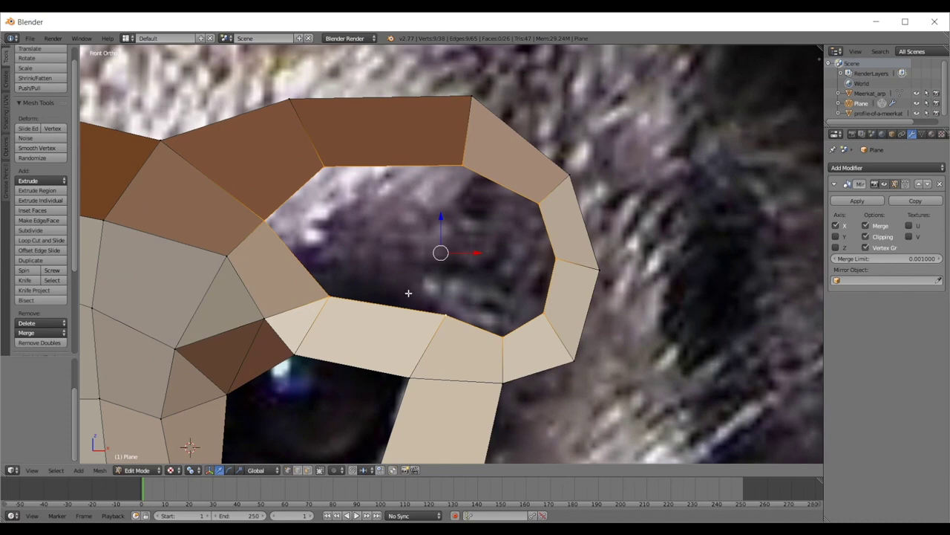
{"action": "middle_click_drag", "start_coordinate": [409, 291], "coordinate": [461, 308], "text": "shift"}
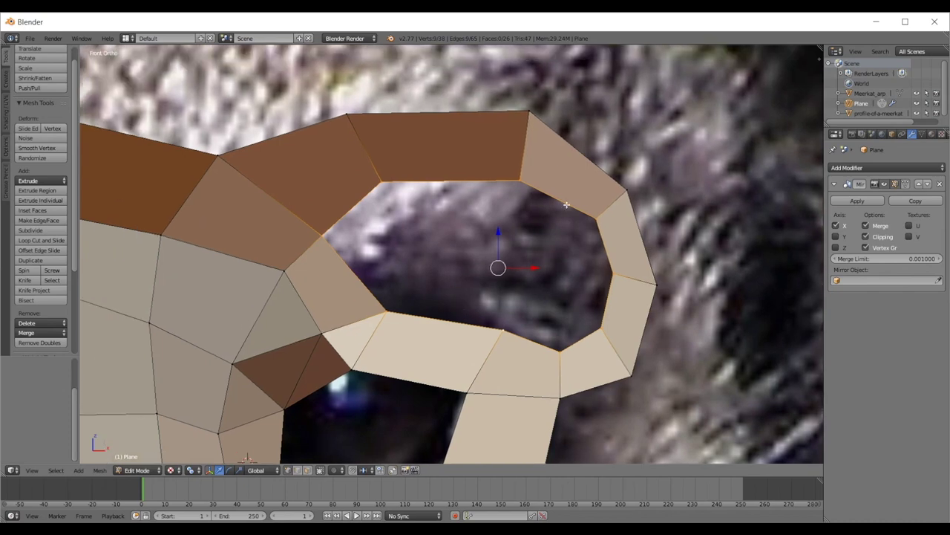
{"action": "key", "text": "f"}
{"action": "key", "text": "a"}
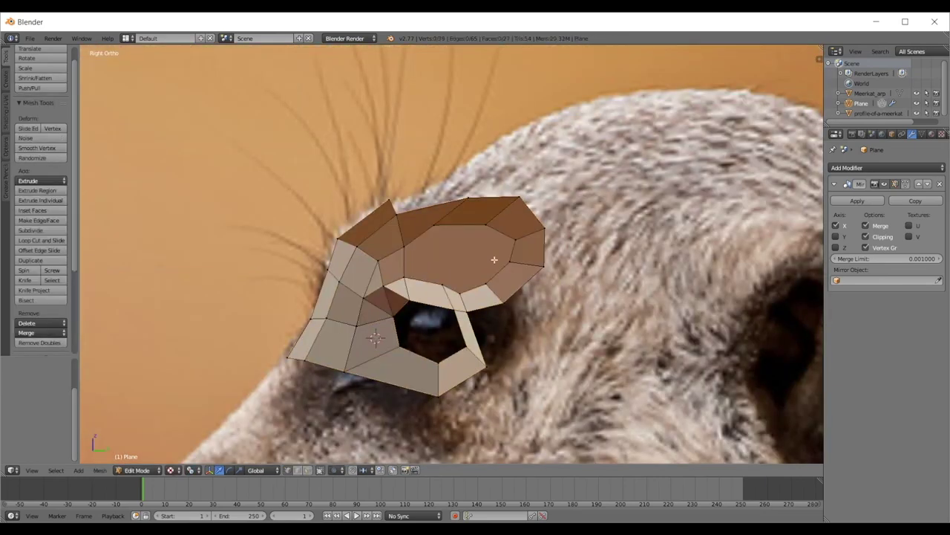
{"action": "scroll", "coordinate": [594, 299], "scroll_direction": "up", "scroll_amount": 3}
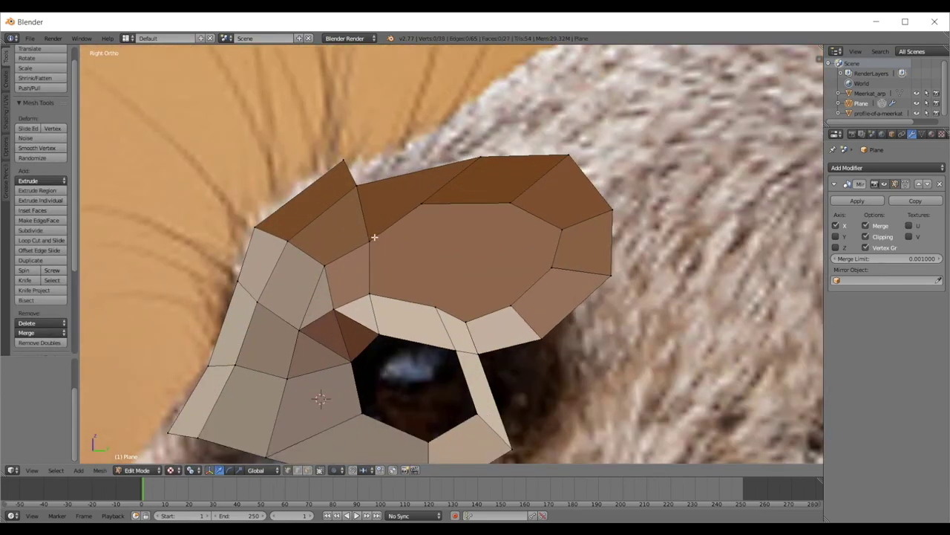
{"action": "key", "text": "KP_1"}
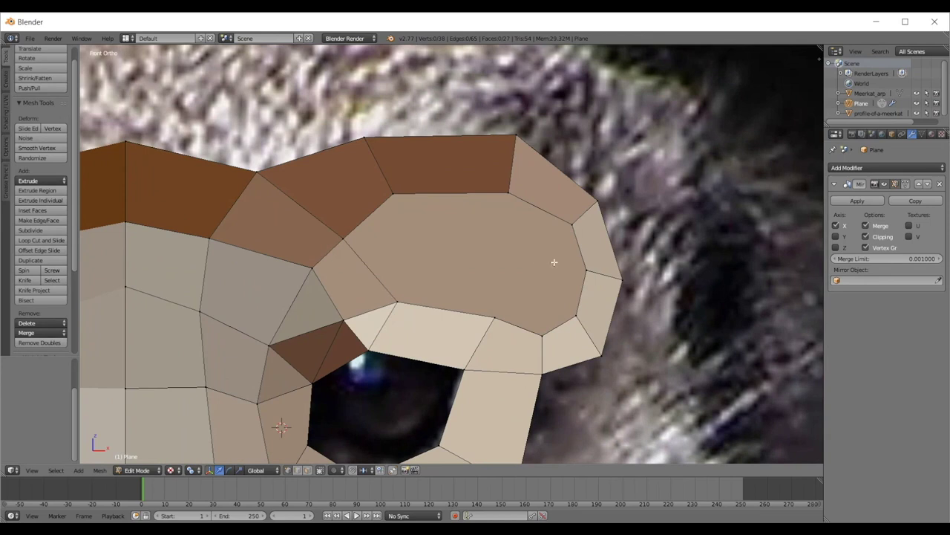
{"action": "right_click", "coordinate": [352, 247]}
{"action": "right_click", "coordinate": [591, 253], "text": "shift"}
{"action": "right_click", "coordinate": [576, 299], "text": "shift"}
{"action": "right_click", "coordinate": [586, 264]}
{"action": "key", "text": "a"}
- Split the filled face with an edge between the outer lower-rim vertex above the eye and the outer upper-rim vertex
{"action": "scroll", "coordinate": [518, 233], "scroll_direction": "up", "scroll_amount": 2}
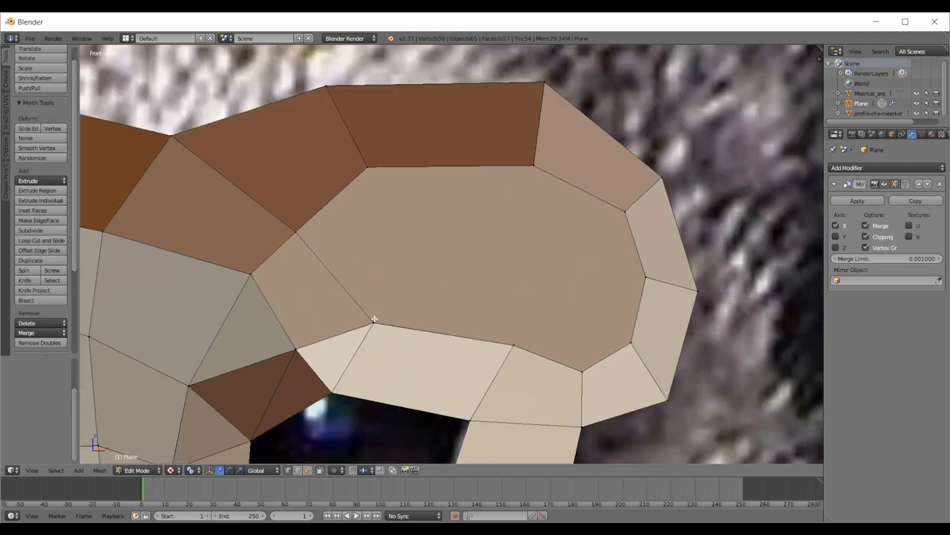
{"action": "right_click", "coordinate": [514, 340]}
{"action": "right_click", "coordinate": [532, 162], "text": "shift"}
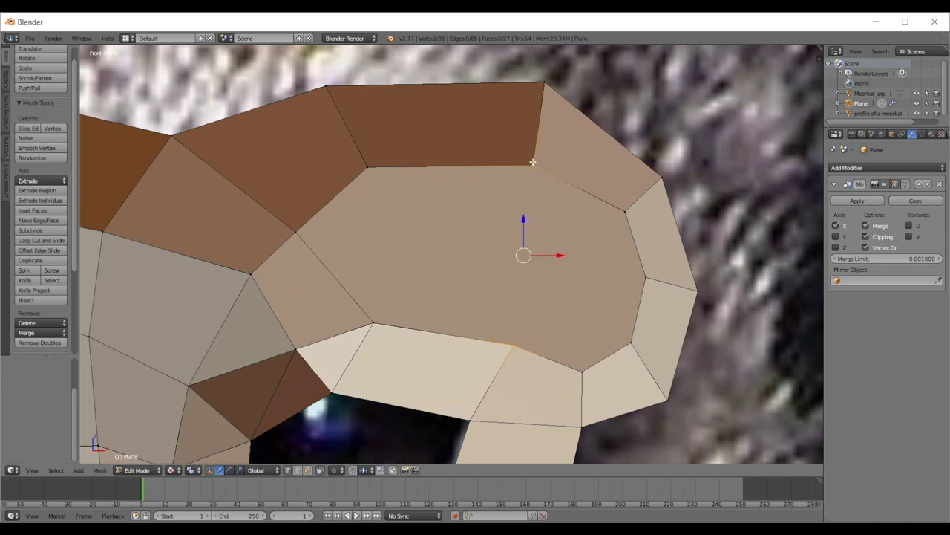
{"action": "key", "text": "a"}
{"action": "middle_click_drag", "start_coordinate": [536, 181], "coordinate": [476, 255]}
{"action": "key", "text": "KP_1"}
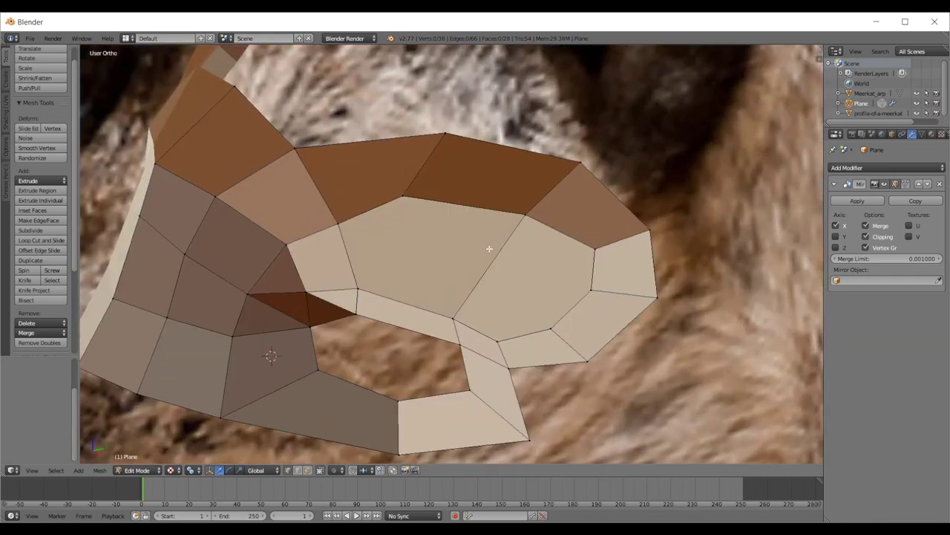
- Shift the two inner-rim vertices at the loop's outer end slightly inward and upward in the front view
{"action": "scroll", "coordinate": [548, 209], "scroll_direction": "up", "scroll_amount": 3}
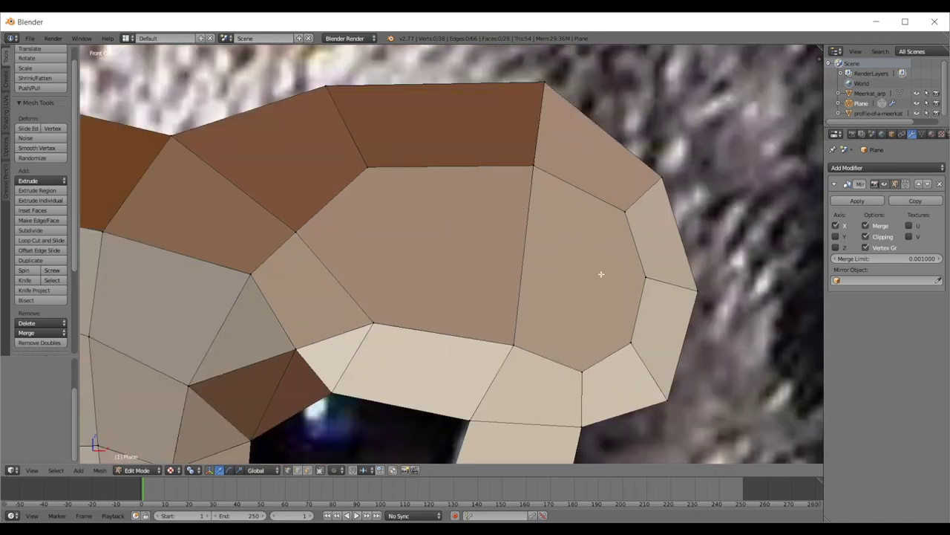
{"action": "right_click", "coordinate": [588, 364]}
{"action": "right_click", "coordinate": [645, 278]}
{"action": "right_click", "coordinate": [626, 337], "text": "shift"}
{"action": "key", "text": "g"}
{"action": "left_click", "coordinate": [644, 277]}
{"action": "key", "text": "g"}
{"action": "left_click", "coordinate": [640, 272]}
- Raise the middle vertex on the loop's outermost edge slightly and reposition the outer lower corner vertex below it
{"action": "right_click", "coordinate": [695, 289]}
{"action": "key", "text": "g"}
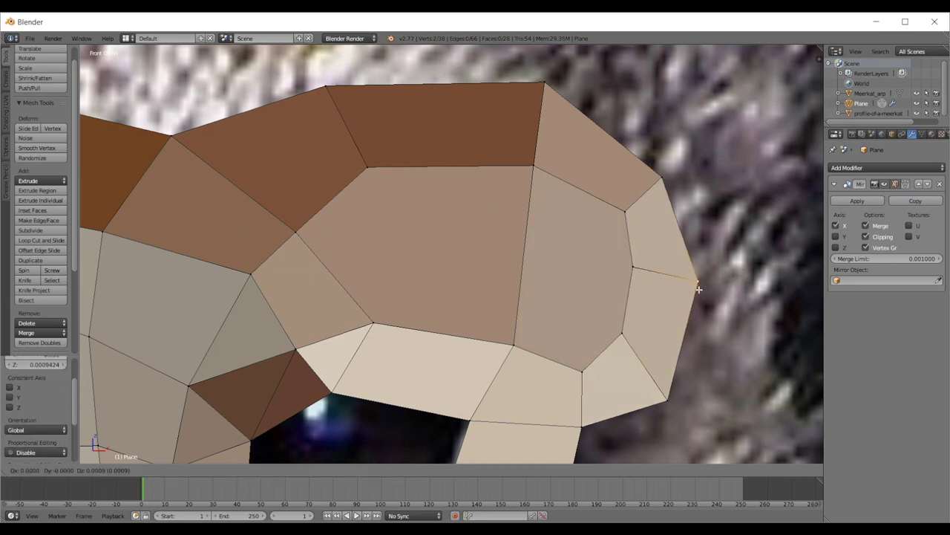
{"action": "left_click", "coordinate": [696, 281]}
{"action": "right_click", "coordinate": [667, 389]}
{"action": "key", "text": "g"}
{"action": "left_click", "coordinate": [673, 382]}
- Lower the inner-rim vertex at the loop's outer lower corner slightly and clear the selection
{"action": "right_click", "coordinate": [620, 340]}
{"action": "key", "text": "g"}
{"action": "left_click", "coordinate": [618, 345]}
{"action": "right_click", "coordinate": [618, 215]}
{"action": "right_click", "coordinate": [632, 268]}
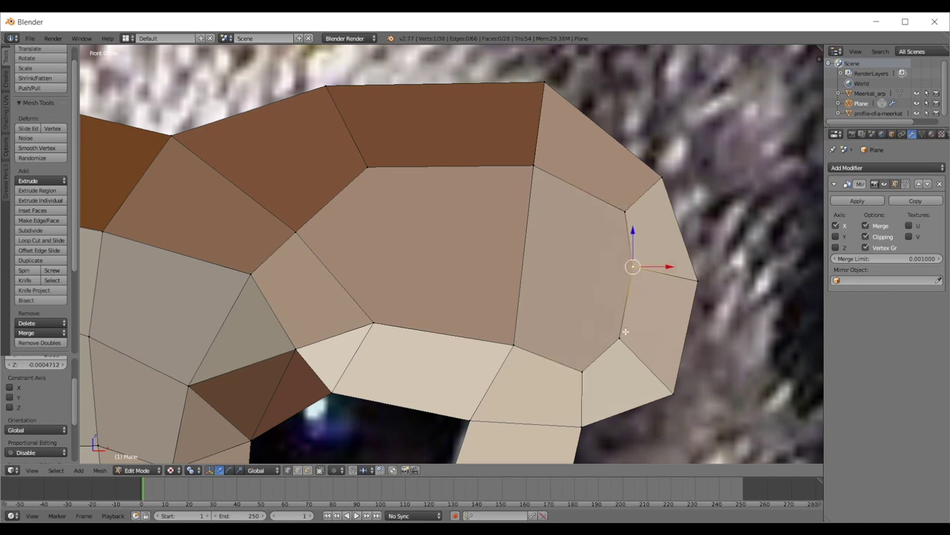
{"action": "key", "text": "a"}
- Subdivide the dividing edge once and connect its midpoint to the middle inner-rim vertex at the loop's outer end
{"action": "right_click", "coordinate": [528, 170]}
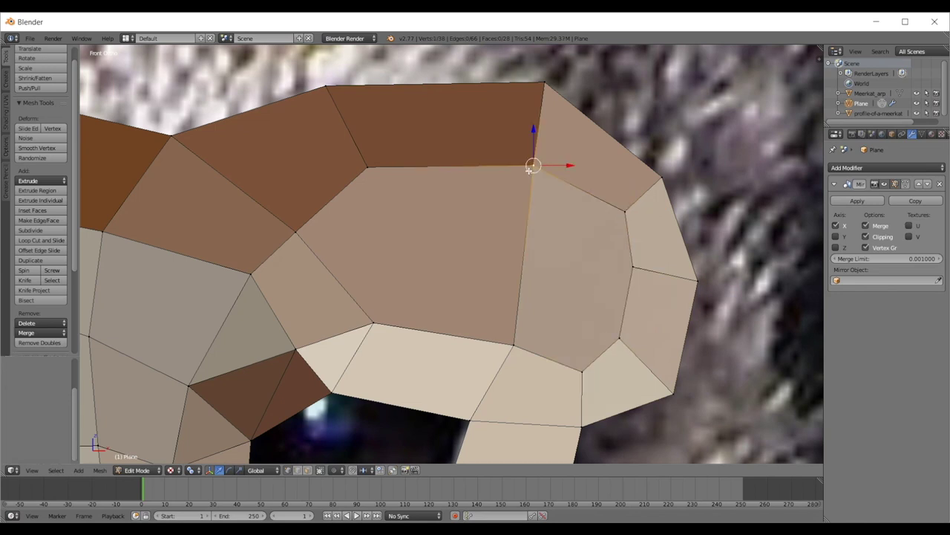
{"action": "right_click", "coordinate": [511, 344], "text": "shift"}
{"action": "key", "text": "w"}
{"action": "left_click", "coordinate": [532, 225]}
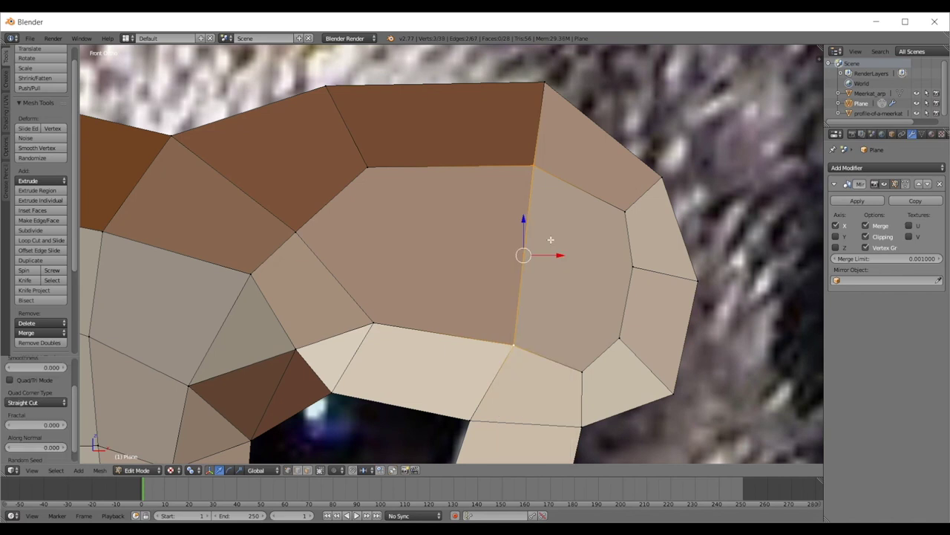
{"action": "right_click", "coordinate": [635, 265], "text": "shift"}
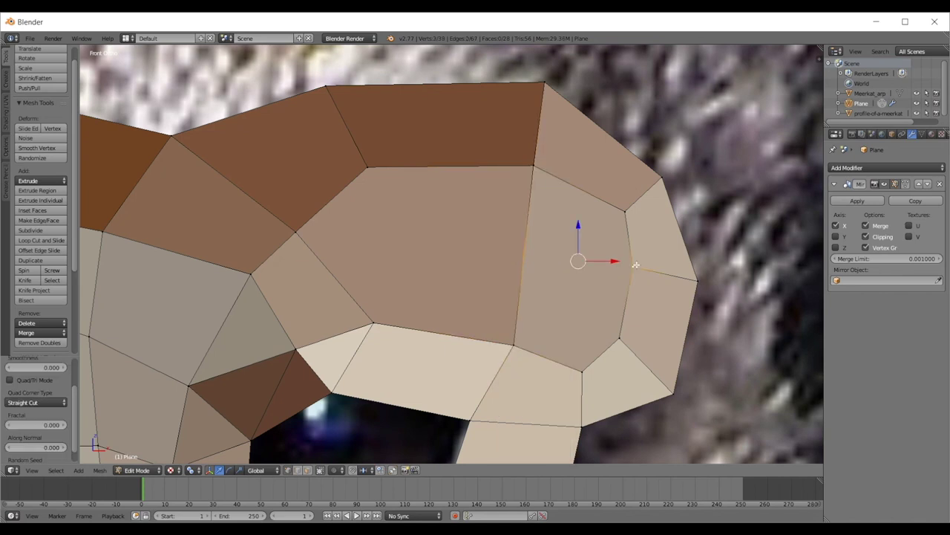
{"action": "key", "text": "j"}
- Connect the midpoint to the lower outer inner-rim vertex and raise the middle inner-rim vertex slightly
{"action": "right_click", "coordinate": [617, 315]}
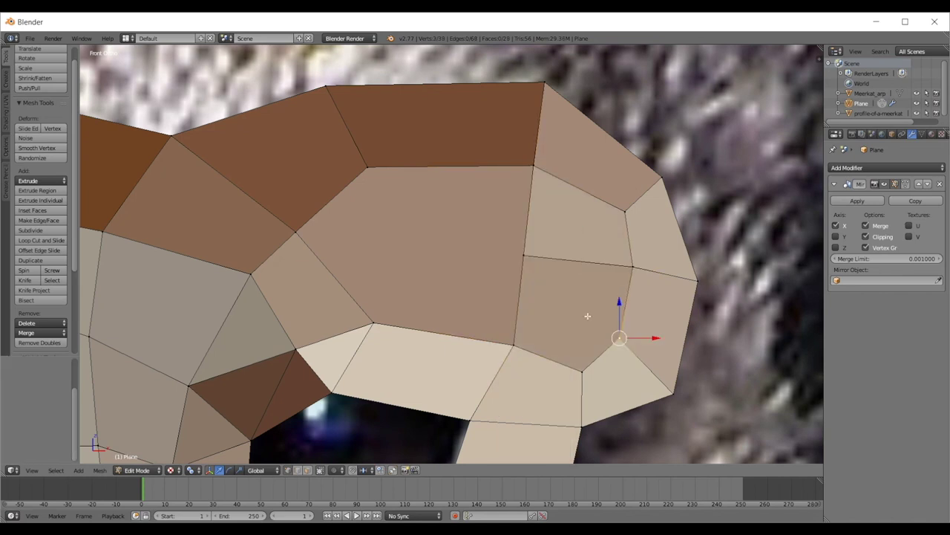
{"action": "right_click", "coordinate": [522, 257], "text": "shift"}
{"action": "key", "text": "j"}
{"action": "key", "text": "a"}
{"action": "right_click", "coordinate": [633, 266]}
{"action": "key", "text": "g"}
{"action": "left_click", "coordinate": [631, 259]}
{"action": "scroll", "coordinate": [632, 258], "scroll_direction": "down", "scroll_amount": 5}
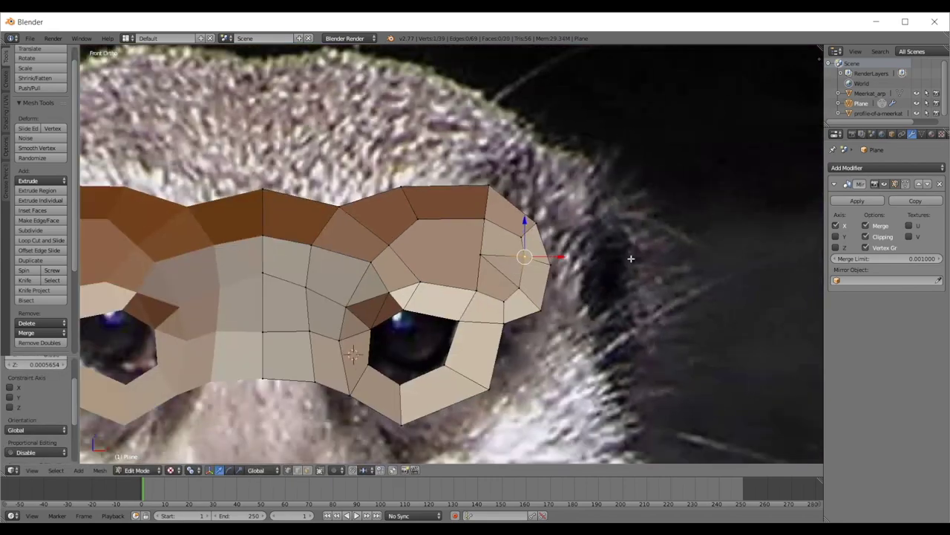
{"action": "scroll", "coordinate": [576, 248], "scroll_direction": "up", "scroll_amount": 4}
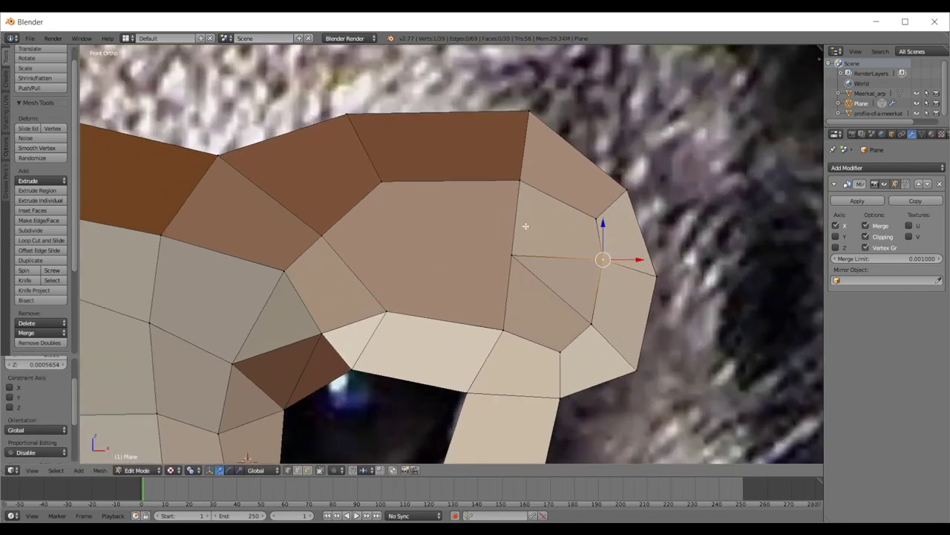
- Push the new centre vertex of the filled area outward along its normal with Shrink/Fatten
{"action": "key", "text": "a"}
{"action": "scroll", "coordinate": [558, 238], "scroll_direction": "down", "scroll_amount": 2}
{"action": "middle_click_drag", "start_coordinate": [558, 239], "coordinate": [461, 294]}
{"action": "right_click", "coordinate": [472, 288]}
{"action": "middle_click_drag", "start_coordinate": [542, 291], "coordinate": [523, 266]}
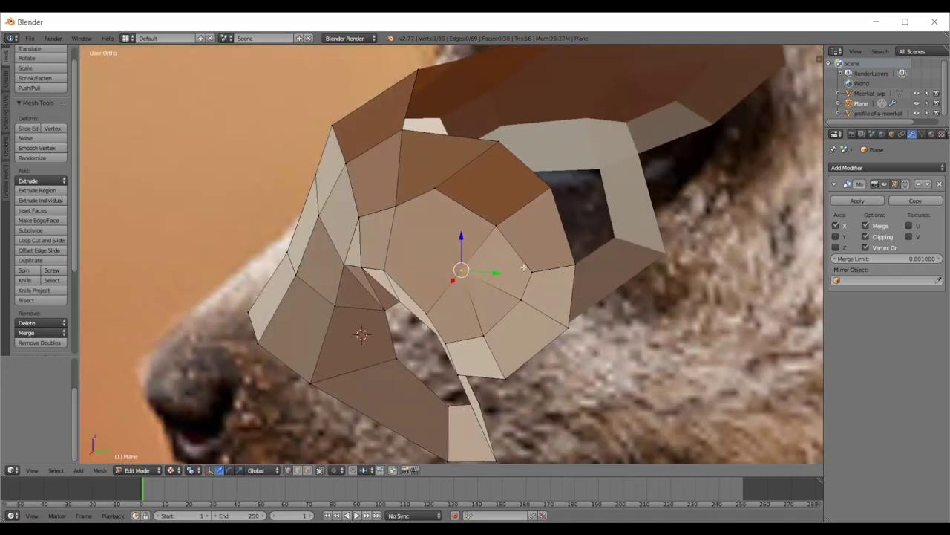
{"action": "key", "text": "alt+s"}
{"action": "right_click", "coordinate": [508, 277]}
{"action": "key", "text": "alt+s"}
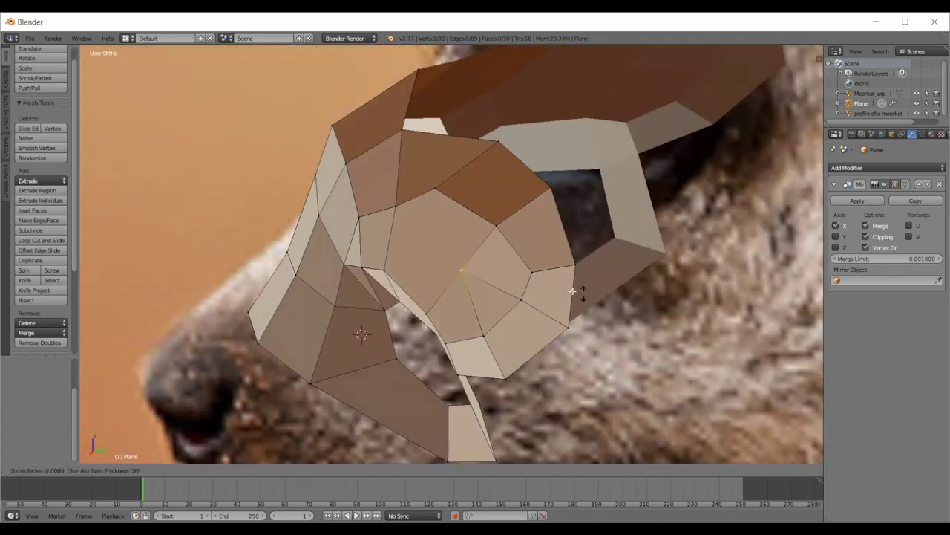
{"action": "left_click", "coordinate": [540, 289]}
- Refine the centre vertex's bulge with Shrink/Fatten from a view along the lid's profile, and check it in the side view
{"action": "middle_click_drag", "start_coordinate": [540, 290], "coordinate": [617, 365]}
{"action": "key", "text": "alt+s"}
{"action": "left_click", "coordinate": [493, 352]}
{"action": "key", "text": "alt+s"}
{"action": "left_click", "coordinate": [620, 320]}
{"action": "key", "text": "alt+s"}
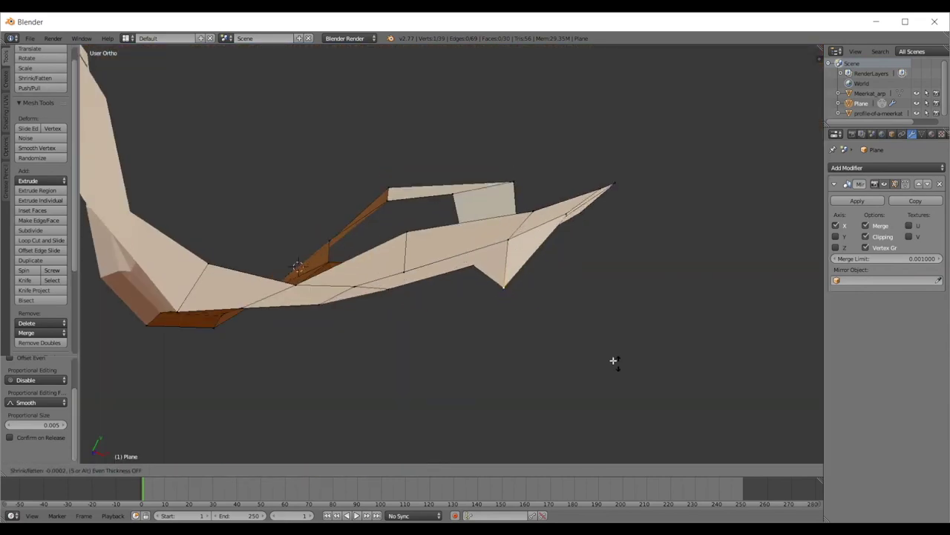
{"action": "left_click", "coordinate": [614, 371]}
{"action": "key", "text": "Tab"}
{"action": "middle_click_drag", "start_coordinate": [614, 371], "coordinate": [587, 276]}
{"action": "key", "text": "KP_3"}
{"action": "scroll", "coordinate": [587, 276], "scroll_direction": "up", "scroll_amount": 4}
{"action": "key", "text": "Tab"}
- Connect the centre vertex to the inner-rim vertex nearest the nose bridge, splitting the large remaining face
{"action": "middle_click_drag", "start_coordinate": [610, 317], "coordinate": [604, 292]}
{"action": "key", "text": "a"}
{"action": "right_click", "coordinate": [559, 239]}
{"action": "right_click", "coordinate": [272, 241], "text": "shift"}
{"action": "key", "text": "j"}
{"action": "scroll", "coordinate": [421, 249], "scroll_direction": "down", "scroll_amount": 3}
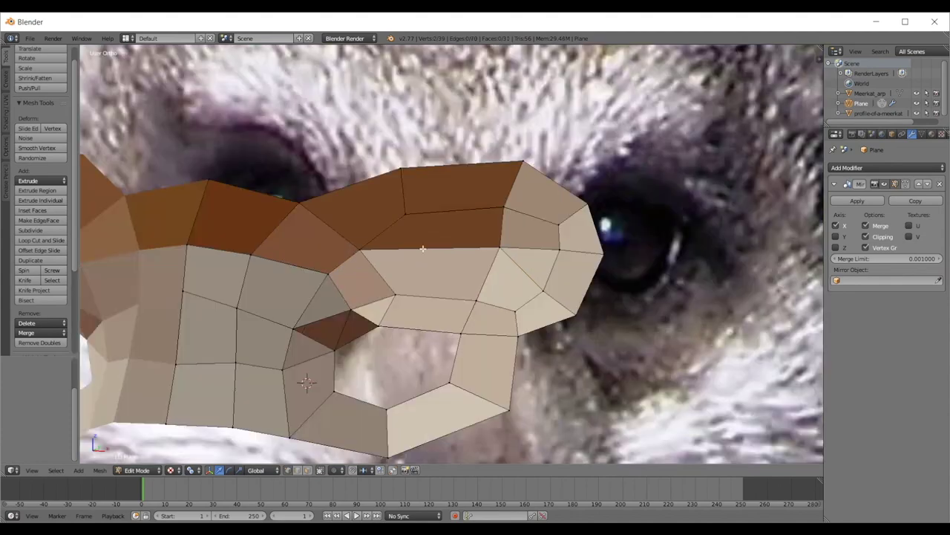
{"action": "scroll", "coordinate": [418, 263], "scroll_direction": "up", "scroll_amount": 1}
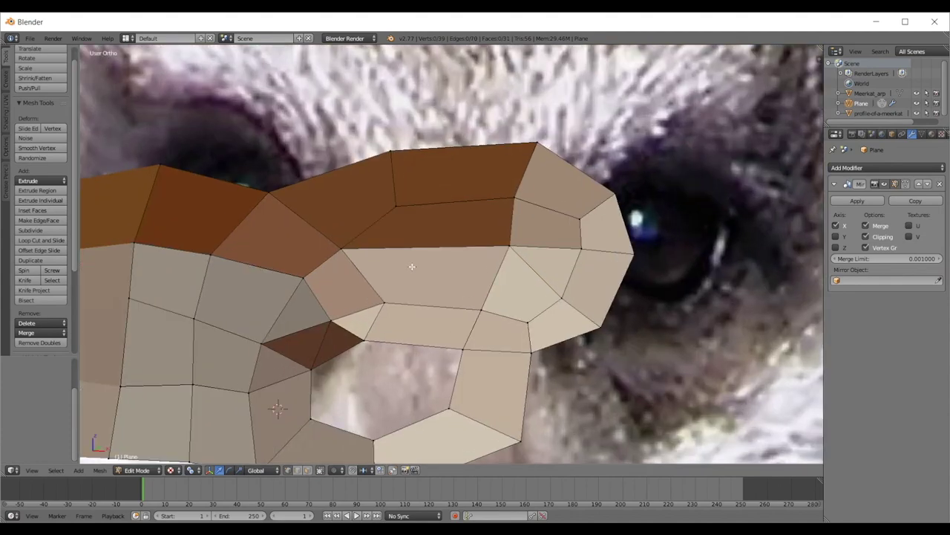
- Examine the filled brow area from several angles in object and edit mode
{"action": "key", "text": "Tab"}
{"action": "scroll", "coordinate": [514, 190], "scroll_direction": "down", "scroll_amount": 5}
{"action": "middle_click_drag", "start_coordinate": [500, 237], "coordinate": [474, 200]}
{"action": "scroll", "coordinate": [475, 200], "scroll_direction": "up", "scroll_amount": 7}
{"action": "key", "text": "Tab"}
{"action": "key", "text": "Tab"}
{"action": "key", "text": "Tab"}
{"action": "middle_click_drag", "start_coordinate": [509, 261], "coordinate": [518, 274]}
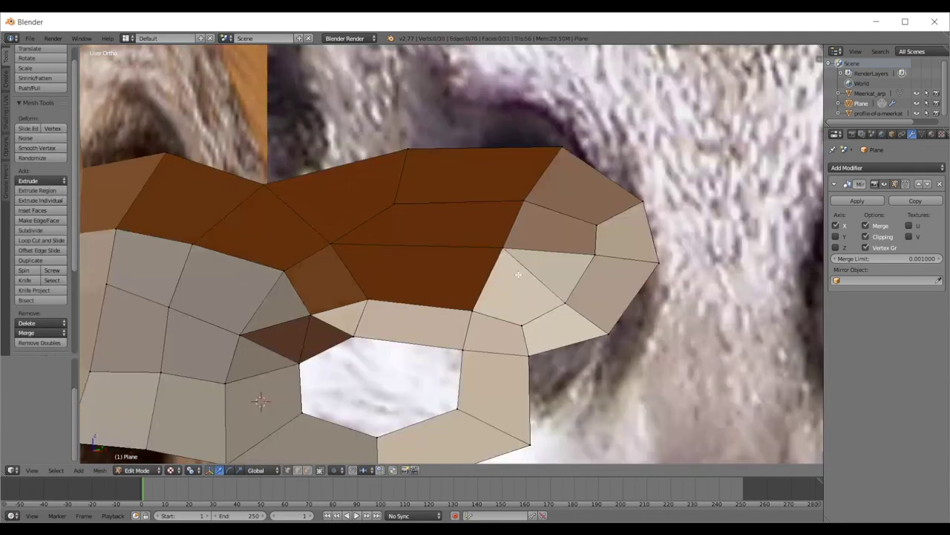
- Check the corner vertices of the faces around the centre vertex for four-sided topology
{"action": "scroll", "coordinate": [518, 274], "scroll_direction": "up", "scroll_amount": 2}
{"action": "right_click", "coordinate": [527, 252]}
{"action": "right_click", "coordinate": [656, 253], "text": "shift"}
{"action": "right_click", "coordinate": [618, 318], "text": "shift"}
{"action": "right_click", "coordinate": [617, 322]}
{"action": "right_click", "coordinate": [554, 358], "text": "shift"}
{"action": "right_click", "coordinate": [482, 341], "text": "shift"}
{"action": "right_click", "coordinate": [526, 250], "text": "shift"}
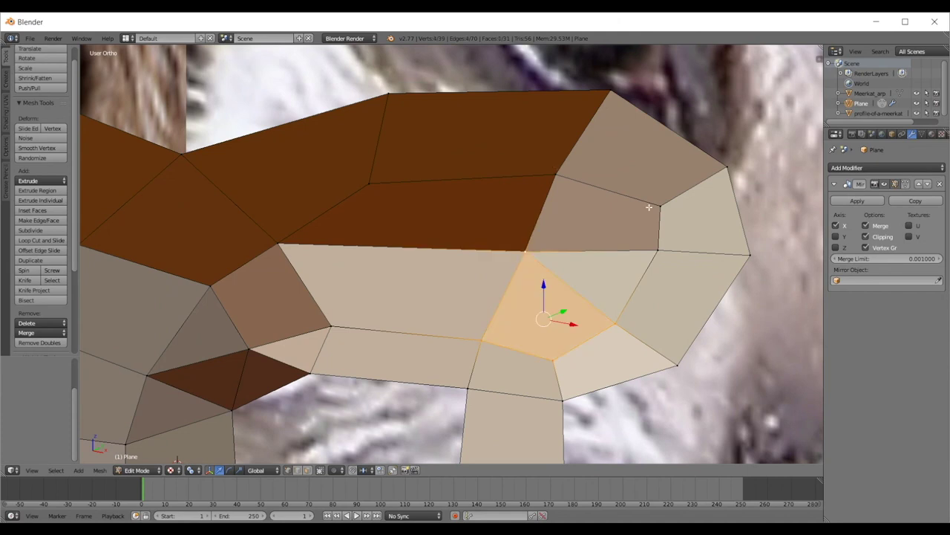
{"action": "right_click", "coordinate": [524, 248]}
{"action": "right_click", "coordinate": [553, 177], "text": "shift"}
{"action": "right_click", "coordinate": [371, 183], "text": "shift"}
{"action": "right_click", "coordinate": [279, 243], "text": "shift"}
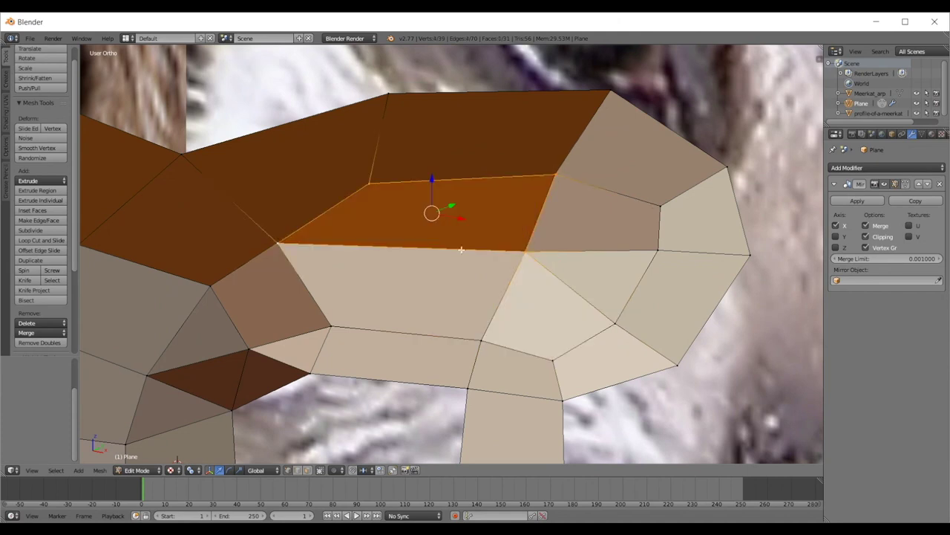
{"action": "key", "text": "a"}
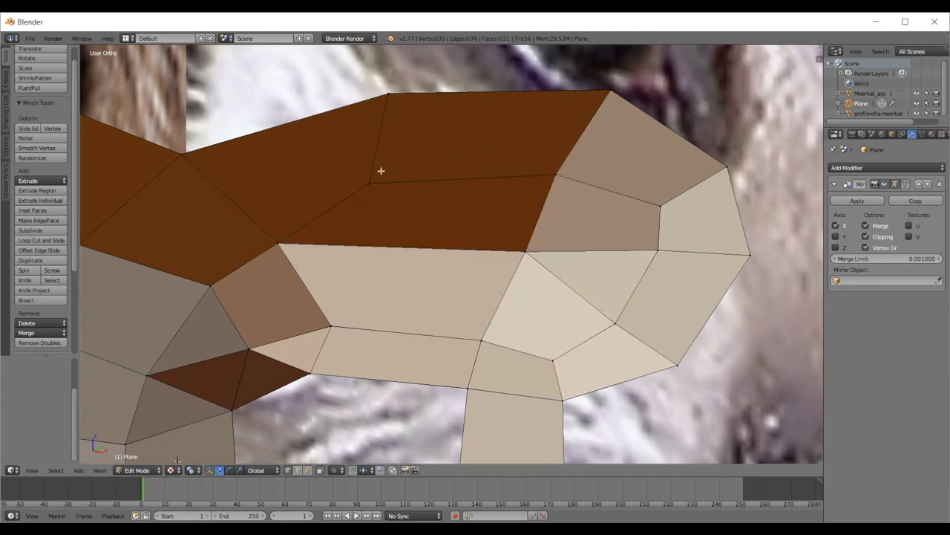
- Connect the brow's centre vertex to the eye-loop vertex below it, cutting across the two faces in between
{"action": "right_click", "coordinate": [344, 323]}
{"action": "right_click", "coordinate": [367, 178], "text": "shift"}
{"action": "middle_click_drag", "start_coordinate": [384, 269], "coordinate": [511, 228]}
{"action": "scroll", "coordinate": [401, 299], "scroll_direction": "up", "scroll_amount": 2}
{"action": "scroll", "coordinate": [454, 221], "scroll_direction": "up", "scroll_amount": 2}
{"action": "scroll", "coordinate": [426, 217], "scroll_direction": "down", "scroll_amount": 2}
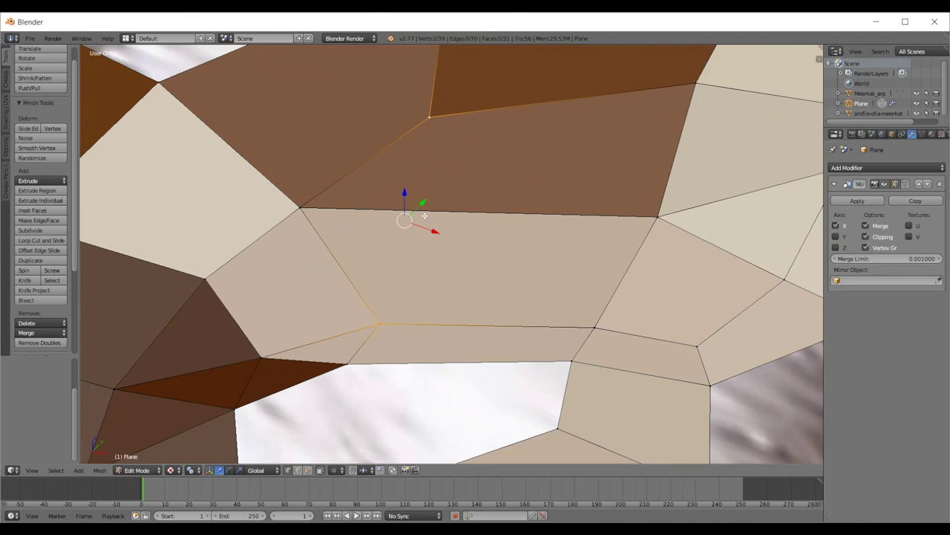
{"action": "key", "text": "j"}
- Reposition the new vertex where the cut crosses the brow edge and one adjacent vertex to even out the quads
{"action": "middle_click_drag", "start_coordinate": [405, 296], "coordinate": [357, 264]}
{"action": "right_click", "coordinate": [416, 205]}
{"action": "middle_click_drag", "start_coordinate": [417, 204], "coordinate": [376, 266]}
{"action": "key", "text": "g"}
{"action": "left_click", "coordinate": [498, 308]}
{"action": "right_click", "coordinate": [388, 235]}
{"action": "key", "text": "g"}
{"action": "left_click", "coordinate": [427, 246]}
- Fine-tune two more vertices around the new cut and the brow centre from a changed viewing angle
{"action": "middle_click_drag", "start_coordinate": [427, 246], "coordinate": [425, 276]}
{"action": "right_click", "coordinate": [418, 228]}
{"action": "key", "text": "g"}
{"action": "left_click", "coordinate": [401, 225]}
{"action": "right_click", "coordinate": [398, 139]}
{"action": "key", "text": "g"}
{"action": "left_click", "coordinate": [390, 143]}
- Refine the selected brow vertex's position against the side reference
{"action": "key", "text": "Tab"}
{"action": "middle_click_drag", "start_coordinate": [416, 210], "coordinate": [456, 161]}
{"action": "key", "text": "KP_1"}
{"action": "scroll", "coordinate": [453, 162], "scroll_direction": "up", "scroll_amount": 5}
{"action": "middle_click_drag", "start_coordinate": [454, 199], "coordinate": [345, 215]}
{"action": "key", "text": "KP_3"}
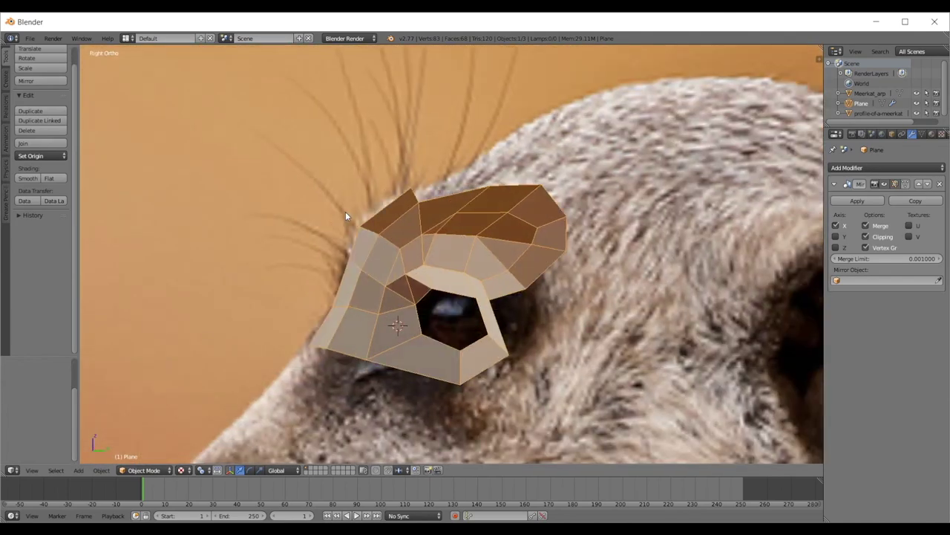
{"action": "key", "text": "Tab"}
{"action": "key", "text": "g"}
{"action": "left_click", "coordinate": [404, 219]}
- Examine the whole mirrored eye and brow mesh in object mode against the front reference
{"action": "scroll", "coordinate": [403, 219], "scroll_direction": "down", "scroll_amount": 8}
{"action": "key", "text": "Tab"}
{"action": "middle_click_drag", "start_coordinate": [404, 220], "coordinate": [547, 234]}
{"action": "scroll", "coordinate": [484, 248], "scroll_direction": "down", "scroll_amount": 3}
{"action": "scroll", "coordinate": [479, 252], "scroll_direction": "up", "scroll_amount": 7}
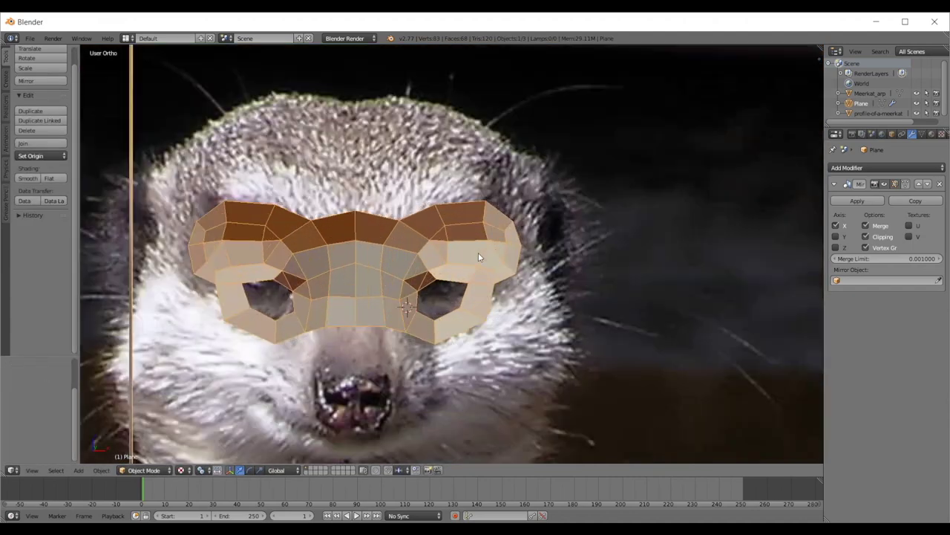
{"action": "scroll", "coordinate": [420, 242], "scroll_direction": "down", "scroll_amount": 6}
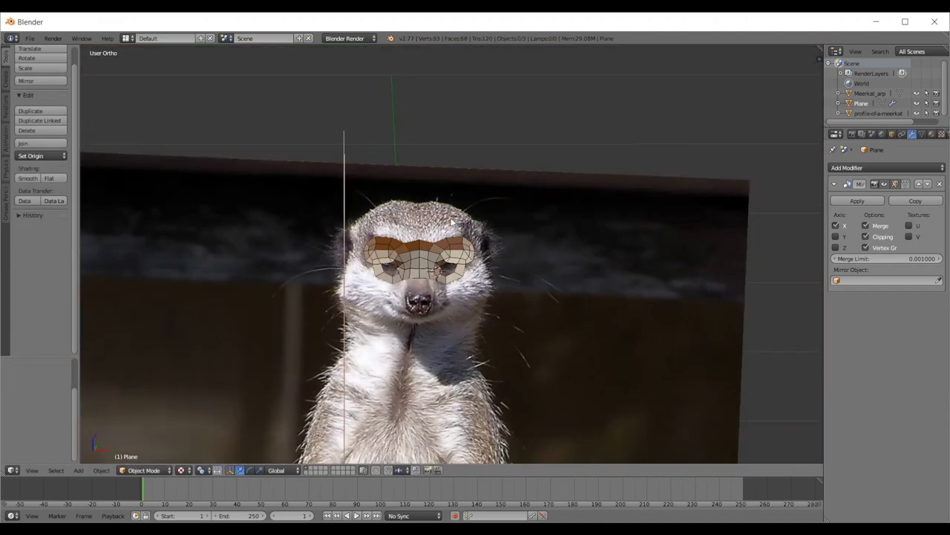
{"action": "key", "text": "KP_1"}
- Save the file as Meerkat_Adult_F in the Mesh folder of the Meerkat project
{"action": "key", "text": "ctrl+shift+s"}
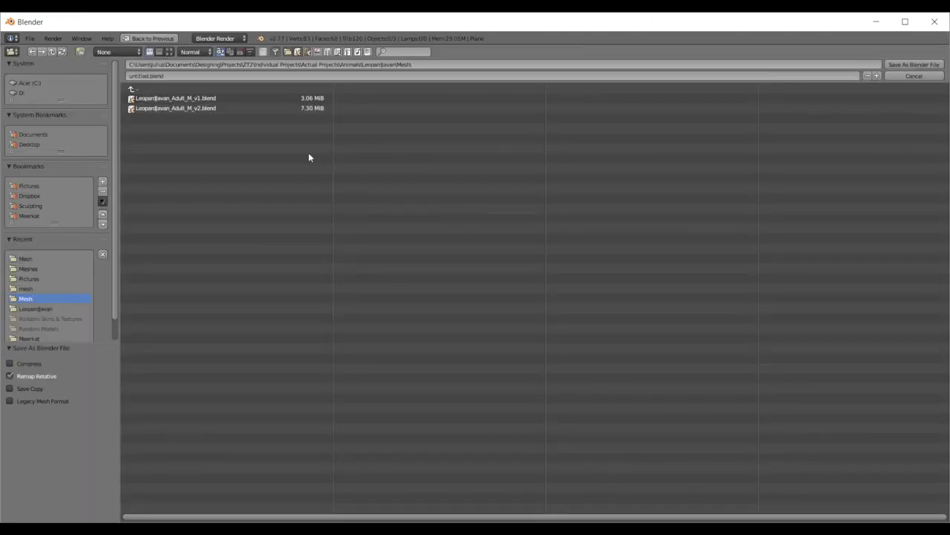
{"action": "left_click", "coordinate": [30, 216]}
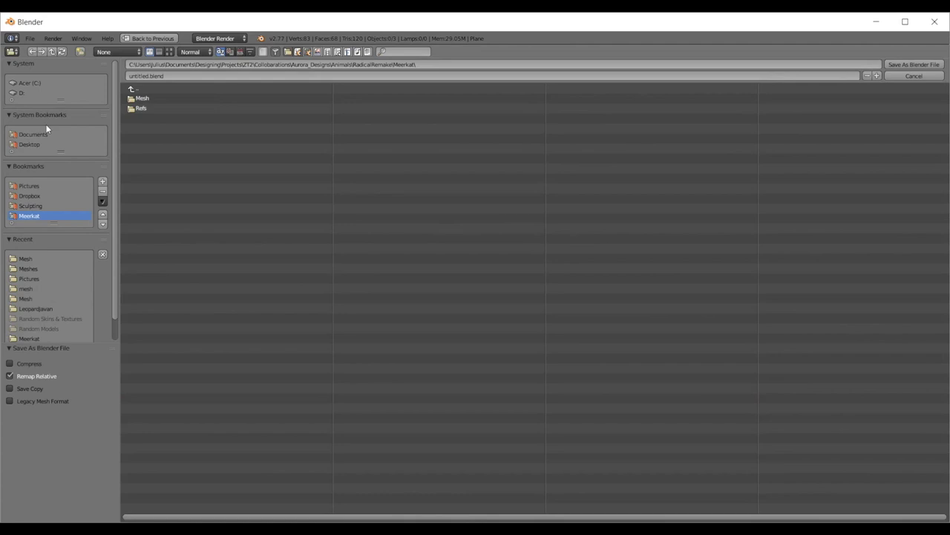
{"action": "left_click", "coordinate": [142, 99]}
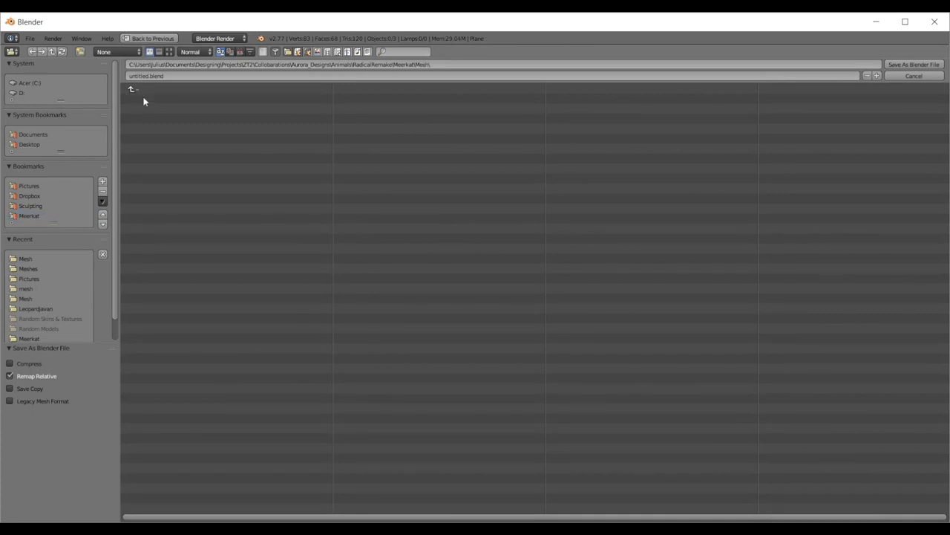
{"action": "left_click", "coordinate": [178, 76]}
{"action": "type", "text": "Meerkat_Adult_F"}
{"action": "key", "text": "Return"}
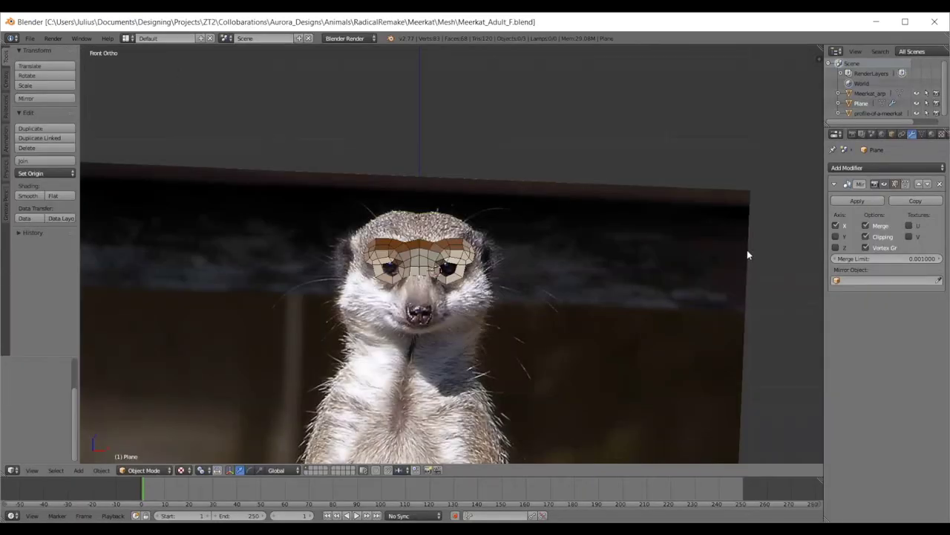
- Move the uppermost forehead vertex on the centre line and its neighbour to follow the forehead profile in the side view
{"action": "scroll", "coordinate": [633, 320], "scroll_direction": "up", "scroll_amount": 5}
{"action": "middle_click_drag", "start_coordinate": [620, 332], "coordinate": [589, 309], "text": "shift"}
{"action": "key", "text": "KP_3"}
{"action": "scroll", "coordinate": [589, 310], "scroll_direction": "up", "scroll_amount": 4}
{"action": "scroll", "coordinate": [583, 264], "scroll_direction": "down", "scroll_amount": 2}
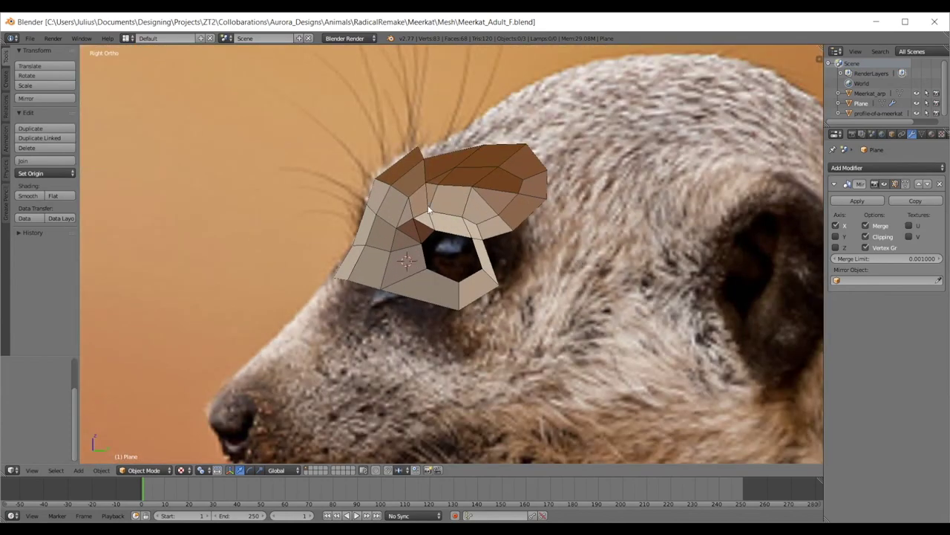
{"action": "scroll", "coordinate": [428, 210], "scroll_direction": "up", "scroll_amount": 3}
{"action": "key", "text": "Tab"}
{"action": "right_click", "coordinate": [472, 171]}
{"action": "key", "text": "g"}
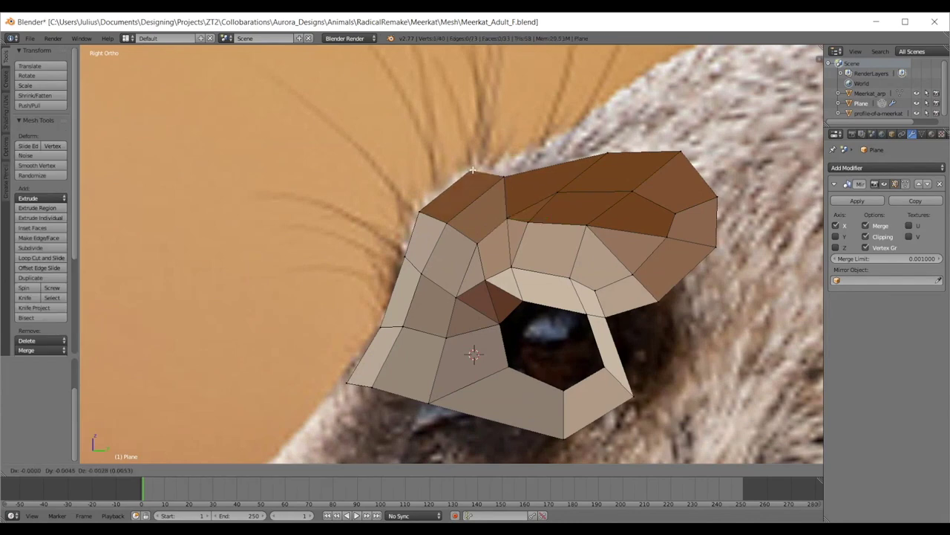
{"action": "left_click", "coordinate": [473, 170]}
{"action": "right_click", "coordinate": [504, 177]}
{"action": "key", "text": "g"}
{"action": "left_click", "coordinate": [500, 179]}
- Examine the mesh's fit against the front and side references, including the space between the eye and the ear
{"action": "key", "text": "Tab"}
{"action": "scroll", "coordinate": [457, 275], "scroll_direction": "down", "scroll_amount": 1}
{"action": "middle_click_drag", "start_coordinate": [457, 275], "coordinate": [520, 274]}
{"action": "scroll", "coordinate": [562, 274], "scroll_direction": "down", "scroll_amount": 4}
{"action": "key", "text": "KP_1"}
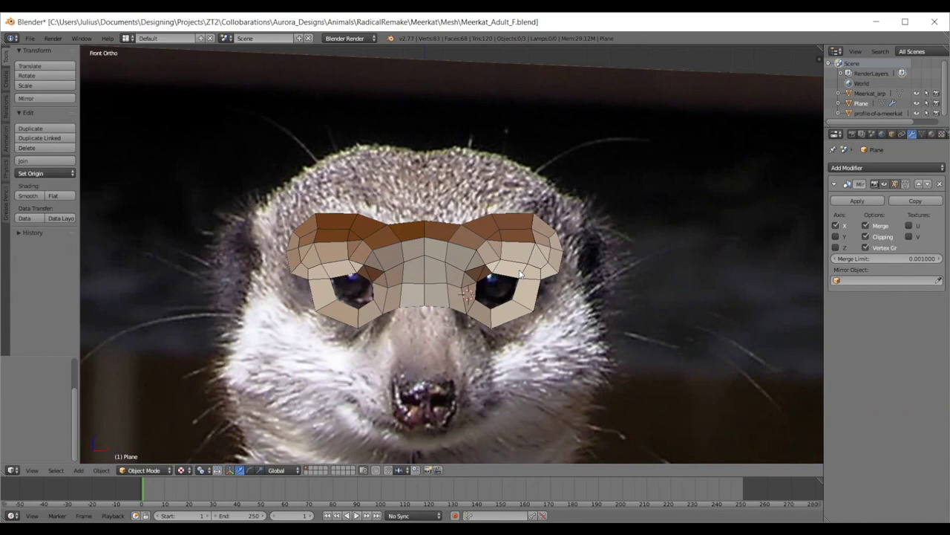
{"action": "middle_click_drag", "start_coordinate": [525, 337], "coordinate": [531, 266], "text": "shift"}
{"action": "scroll", "coordinate": [528, 257], "scroll_direction": "up", "scroll_amount": 3}
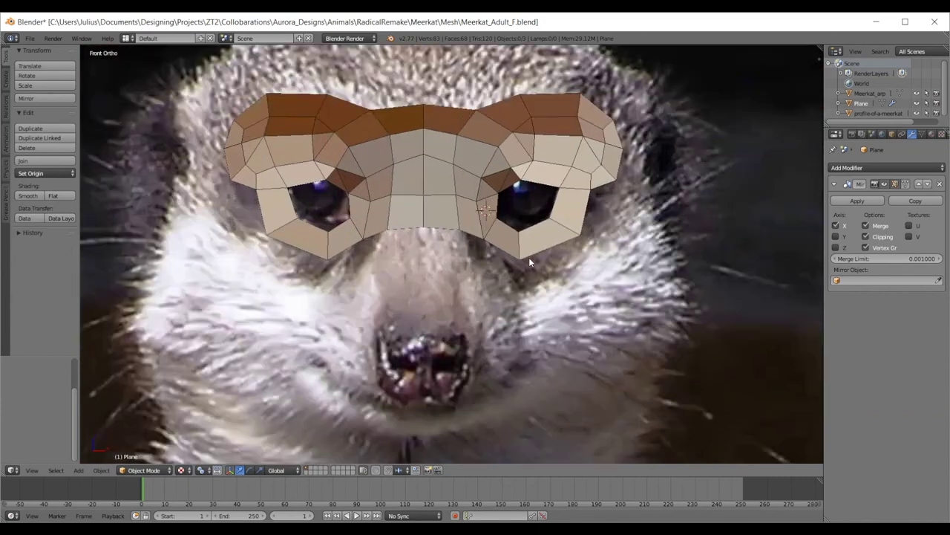
{"action": "key", "text": "KP_3"}
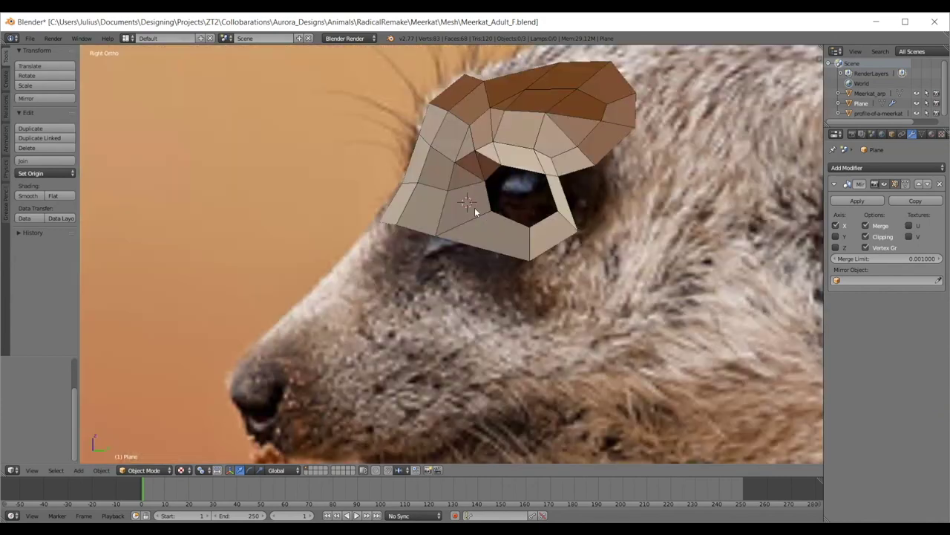
{"action": "scroll", "coordinate": [509, 244], "scroll_direction": "down", "scroll_amount": 3}
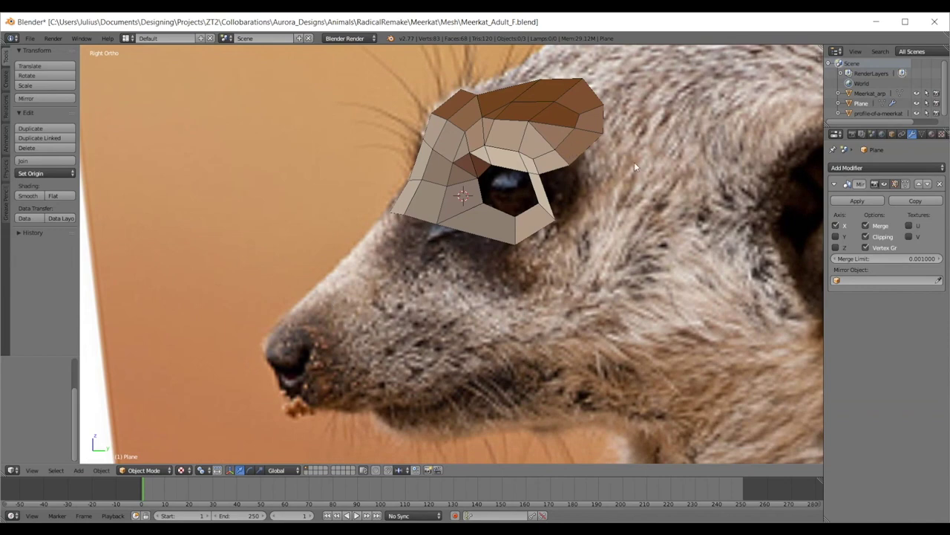
{"action": "scroll", "coordinate": [635, 165], "scroll_direction": "down", "scroll_amount": 2}
{"action": "middle_click_drag", "start_coordinate": [675, 260], "coordinate": [647, 197], "text": "shift"}
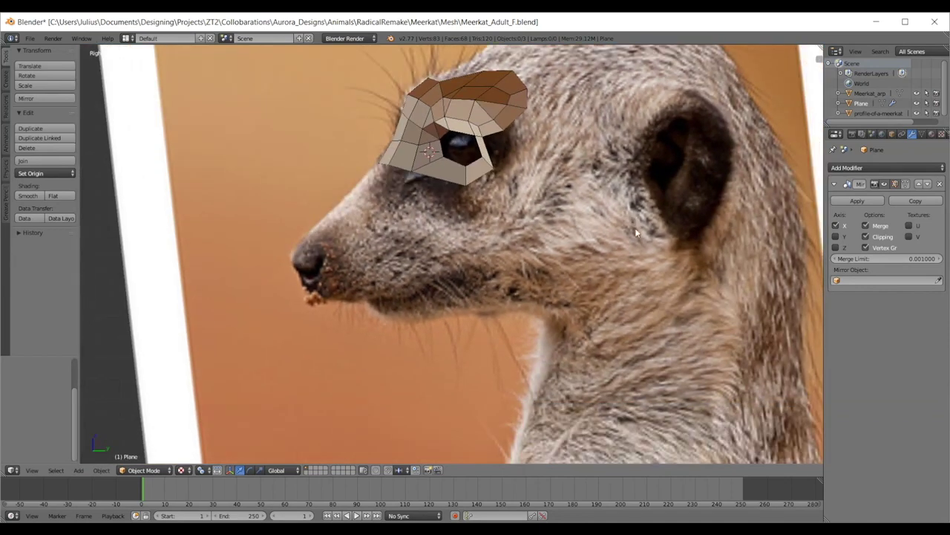
{"action": "scroll", "coordinate": [646, 223], "scroll_direction": "down", "scroll_amount": 1}
{"action": "scroll", "coordinate": [667, 235], "scroll_direction": "up", "scroll_amount": 4}
{"action": "middle_click_drag", "start_coordinate": [668, 236], "coordinate": [567, 423], "text": "shift"}
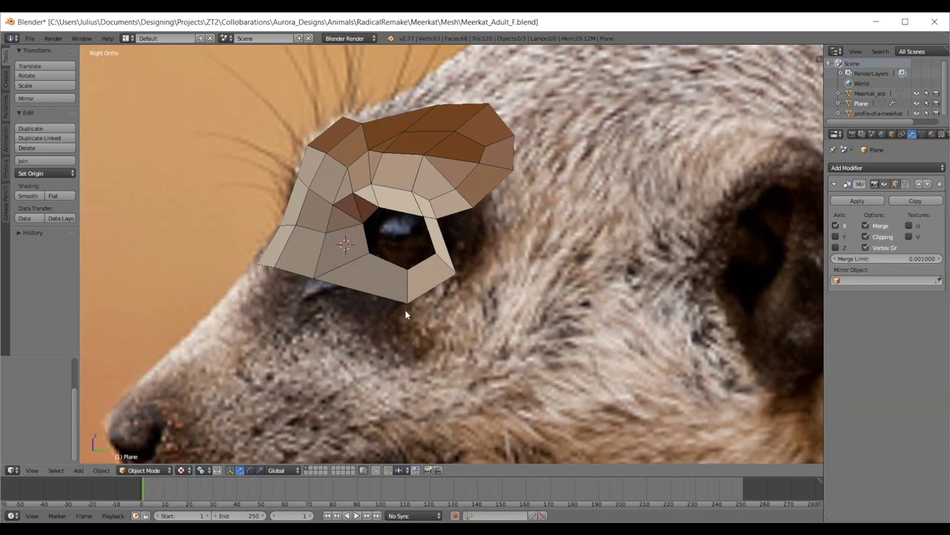
- Extrude the brow loop's outer lower edge back toward the temple in the side view, rotating and positioning it
{"action": "key", "text": "Tab"}
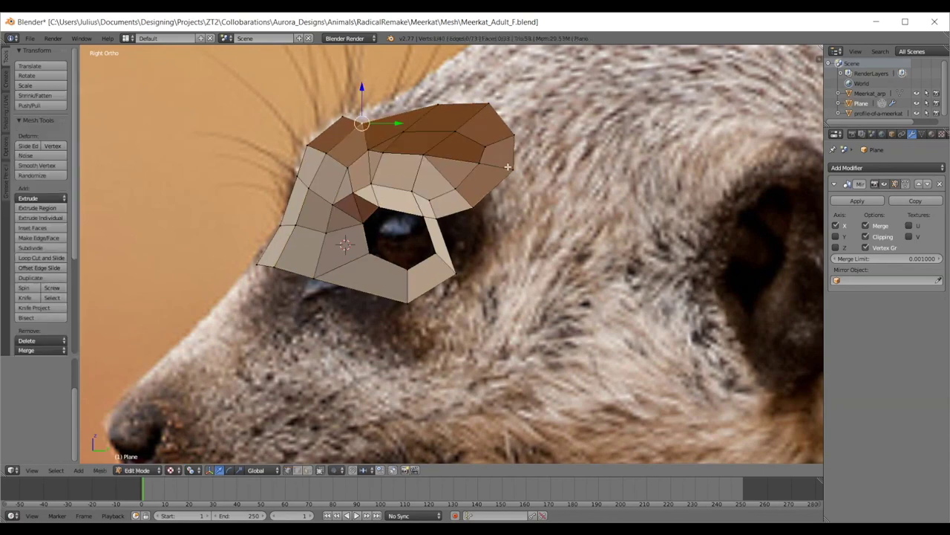
{"action": "key", "text": "a"}
{"action": "key", "text": "KP_1"}
{"action": "middle_click_drag", "start_coordinate": [688, 232], "coordinate": [551, 212], "text": "shift"}
{"action": "key", "text": "KP_3"}
{"action": "right_click", "coordinate": [473, 191]}
{"action": "key", "text": "e"}
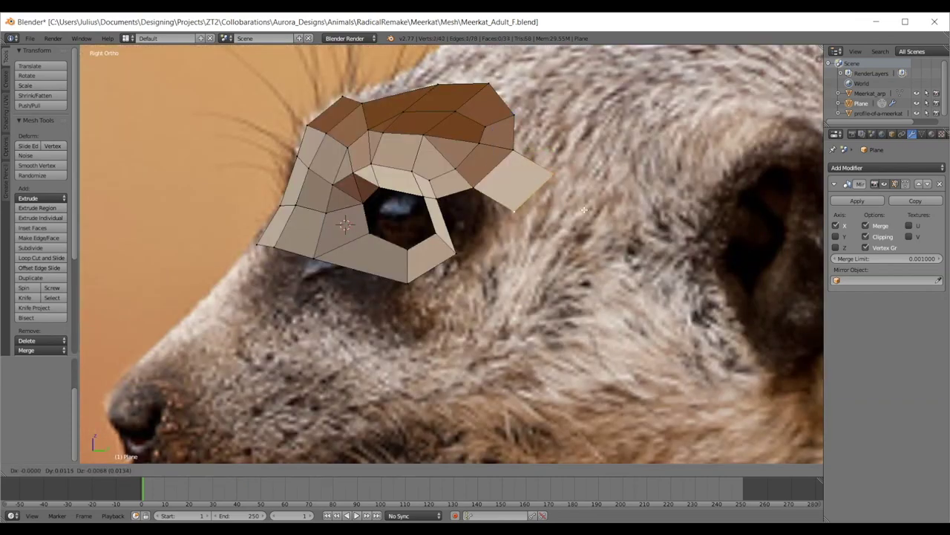
{"action": "left_click", "coordinate": [594, 228]}
{"action": "key", "text": "r"}
{"action": "left_click", "coordinate": [585, 223]}
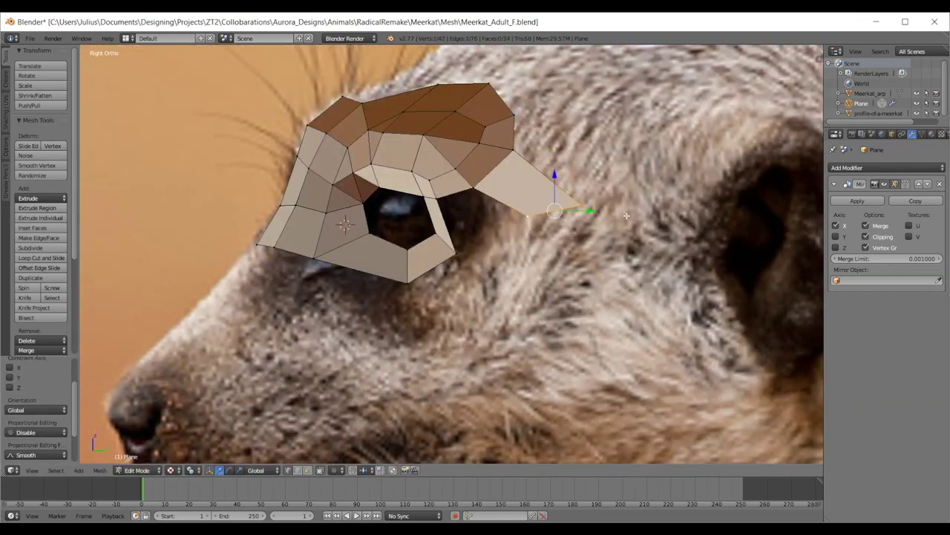
{"action": "key", "text": "g"}
{"action": "left_click", "coordinate": [565, 189]}
- Move and rotate the extruded temple edge in the front view to match the head's outer contour
{"action": "scroll", "coordinate": [550, 187], "scroll_direction": "down", "scroll_amount": 3}
{"action": "scroll", "coordinate": [547, 184], "scroll_direction": "up", "scroll_amount": 2}
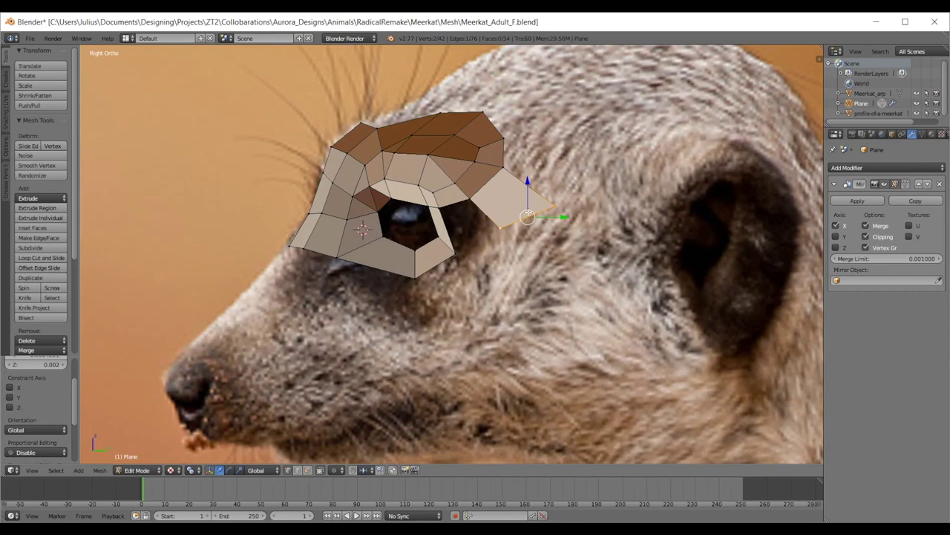
{"action": "middle_click_drag", "start_coordinate": [425, 170], "coordinate": [506, 184]}
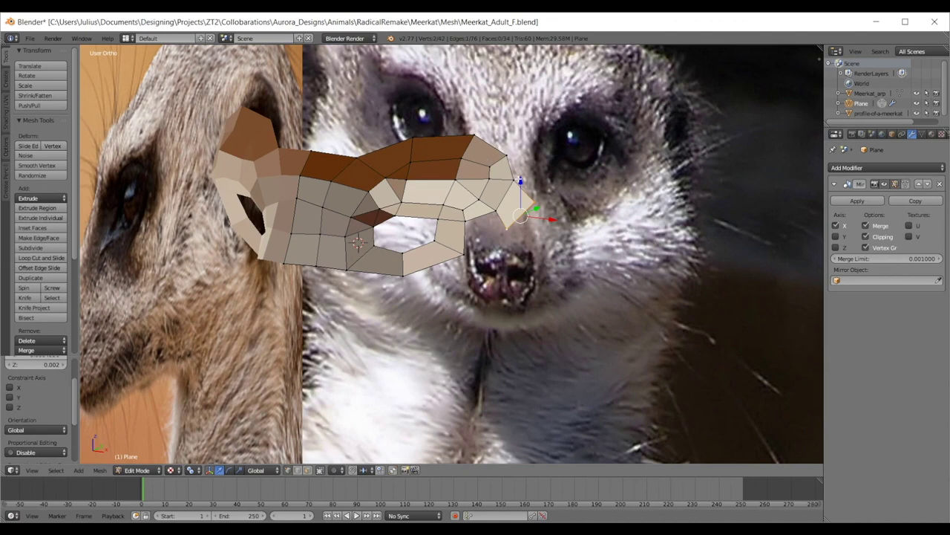
{"action": "key", "text": "KP_3"}
{"action": "key", "text": "KP_1"}
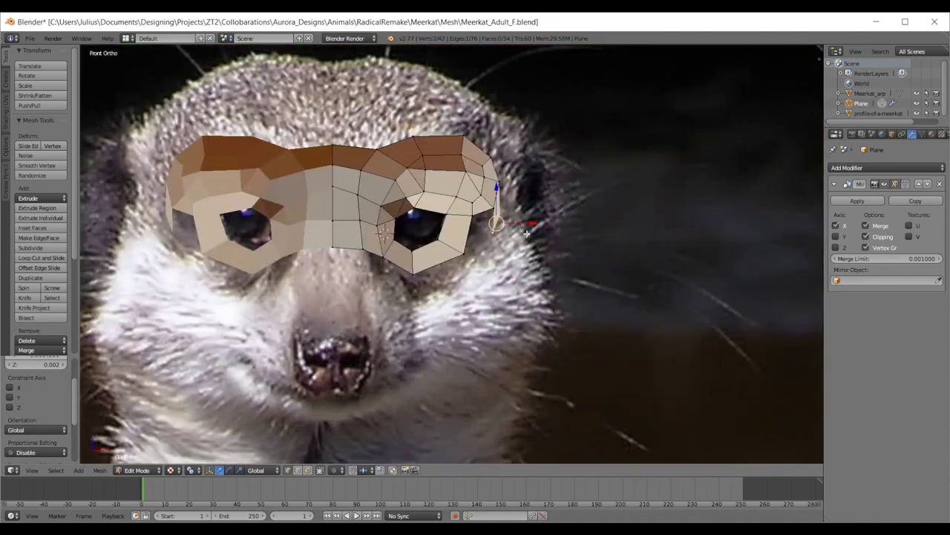
{"action": "scroll", "coordinate": [526, 269], "scroll_direction": "up", "scroll_amount": 4}
{"action": "key", "text": "g"}
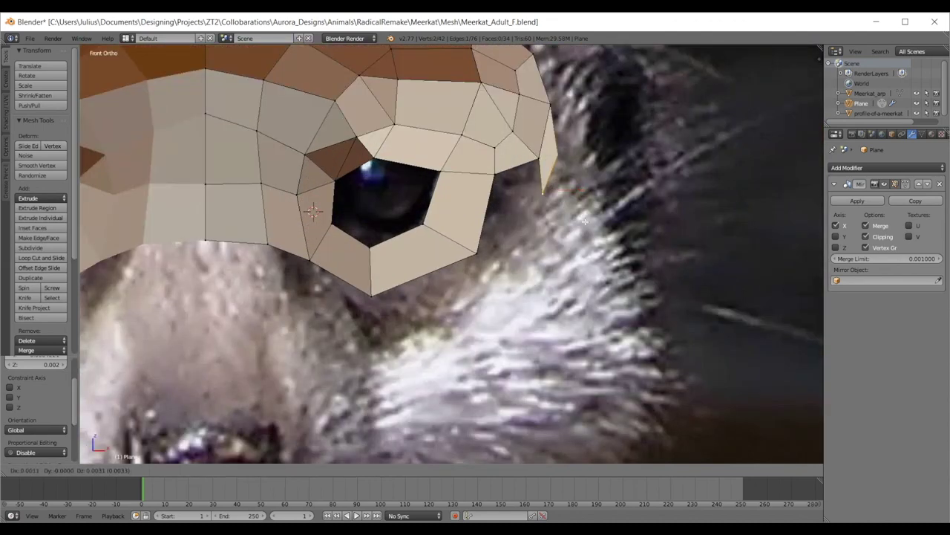
{"action": "left_click", "coordinate": [536, 186]}
{"action": "scroll", "coordinate": [537, 185], "scroll_direction": "down", "scroll_amount": 1}
{"action": "scroll", "coordinate": [538, 351], "scroll_direction": "down", "scroll_amount": 4}
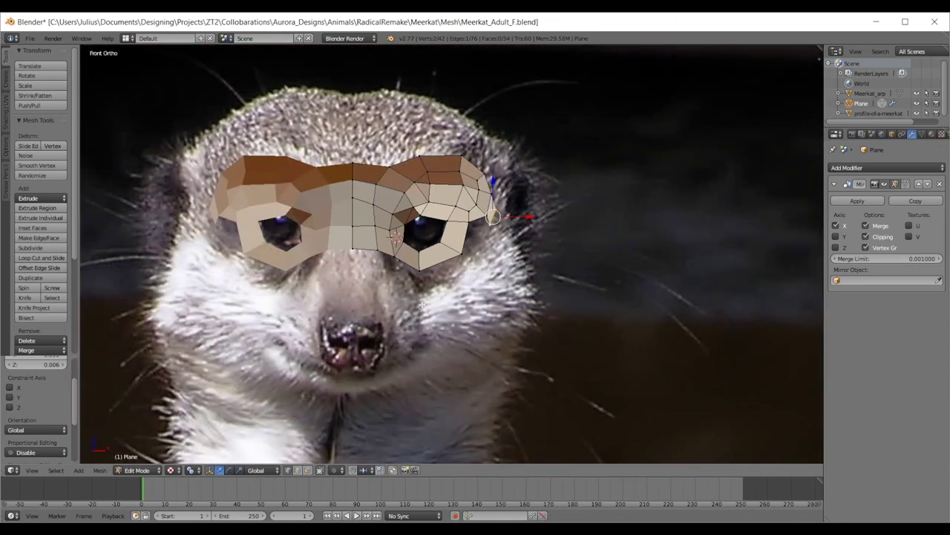
{"action": "scroll", "coordinate": [452, 254], "scroll_direction": "up", "scroll_amount": 3}
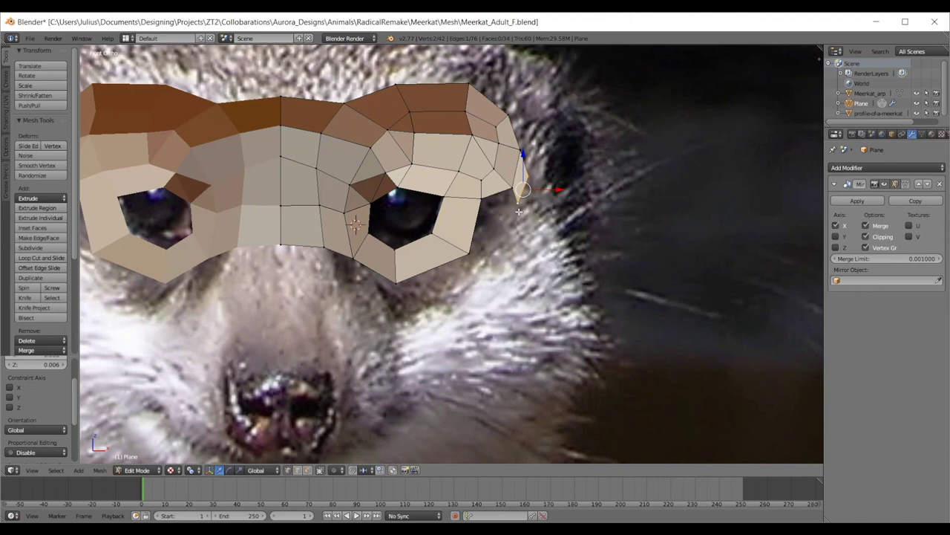
{"action": "key", "text": "g"}
{"action": "left_click", "coordinate": [541, 202]}
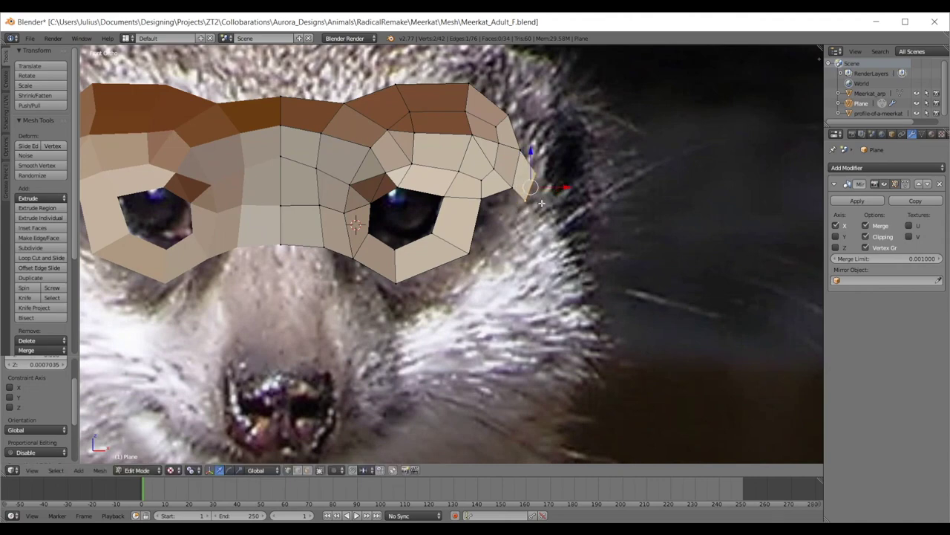
{"action": "scroll", "coordinate": [540, 208], "scroll_direction": "down", "scroll_amount": 2}
{"action": "key", "text": "r"}
{"action": "left_click", "coordinate": [574, 179]}
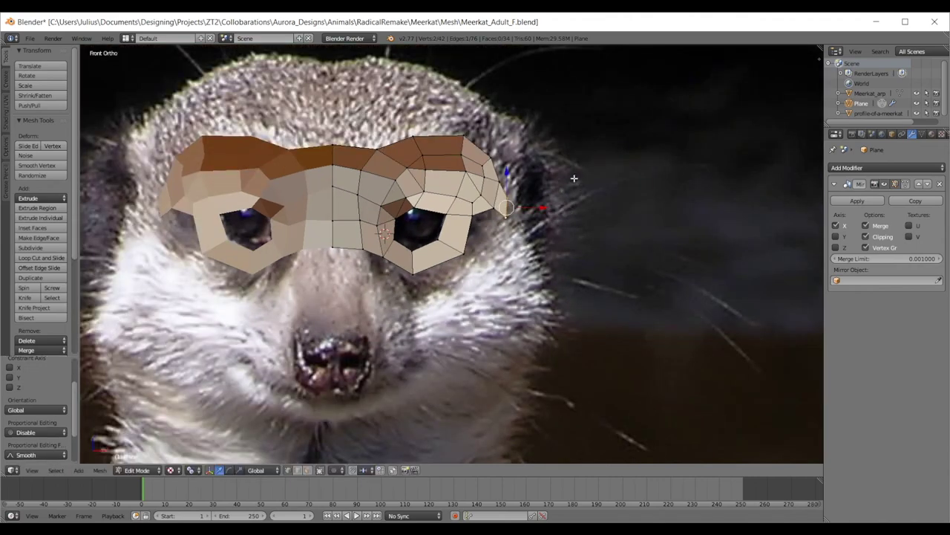
- Rotate and scale the extruded temple edge in the side view to refine its angle and length
{"action": "key", "text": "KP_3"}
{"action": "scroll", "coordinate": [574, 178], "scroll_direction": "up", "scroll_amount": 4}
{"action": "key", "text": "r"}
{"action": "left_click", "coordinate": [601, 173]}
{"action": "key", "text": "s"}
{"action": "left_click", "coordinate": [605, 132]}
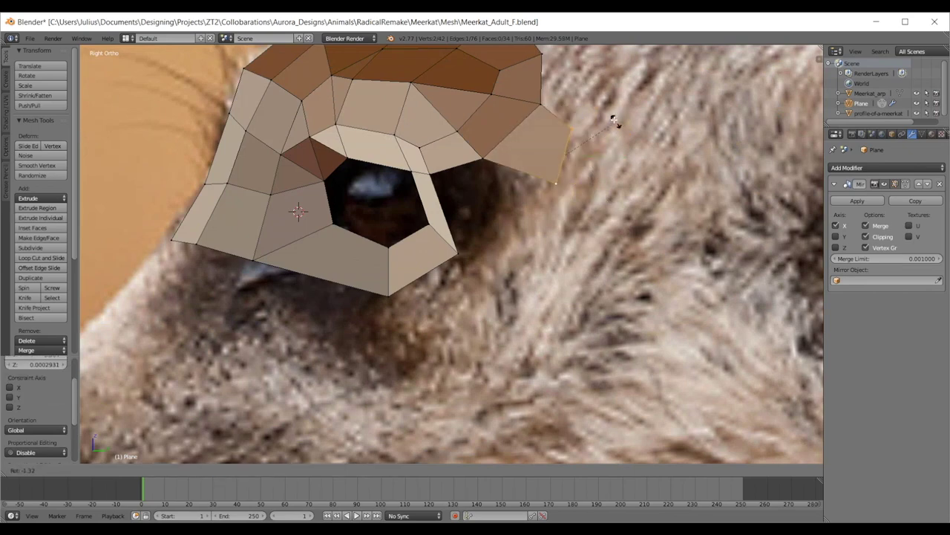
- Nudge the eye loop's upper outer corner vertex in the side view
{"action": "scroll", "coordinate": [601, 144], "scroll_direction": "down", "scroll_amount": 3}
{"action": "scroll", "coordinate": [589, 169], "scroll_direction": "up", "scroll_amount": 2}
{"action": "right_click", "coordinate": [432, 189]}
{"action": "key", "text": "g"}
{"action": "left_click", "coordinate": [449, 180]}
- Move the lower vertex of the temple edge down and forward toward the eye's outer corner in the side view
{"action": "scroll", "coordinate": [450, 187], "scroll_direction": "down", "scroll_amount": 4}
{"action": "scroll", "coordinate": [493, 178], "scroll_direction": "up", "scroll_amount": 4}
{"action": "right_click", "coordinate": [552, 152]}
{"action": "right_click", "coordinate": [542, 194], "text": "shift"}
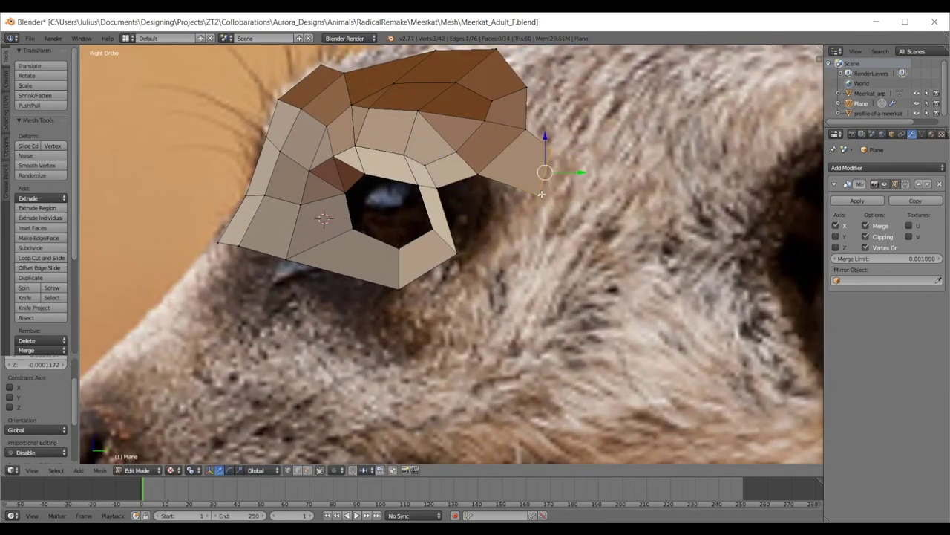
{"action": "scroll", "coordinate": [546, 194], "scroll_direction": "down", "scroll_amount": 2}
{"action": "middle_click_drag", "start_coordinate": [564, 197], "coordinate": [502, 181], "text": "shift"}
{"action": "scroll", "coordinate": [502, 182], "scroll_direction": "up", "scroll_amount": 1}
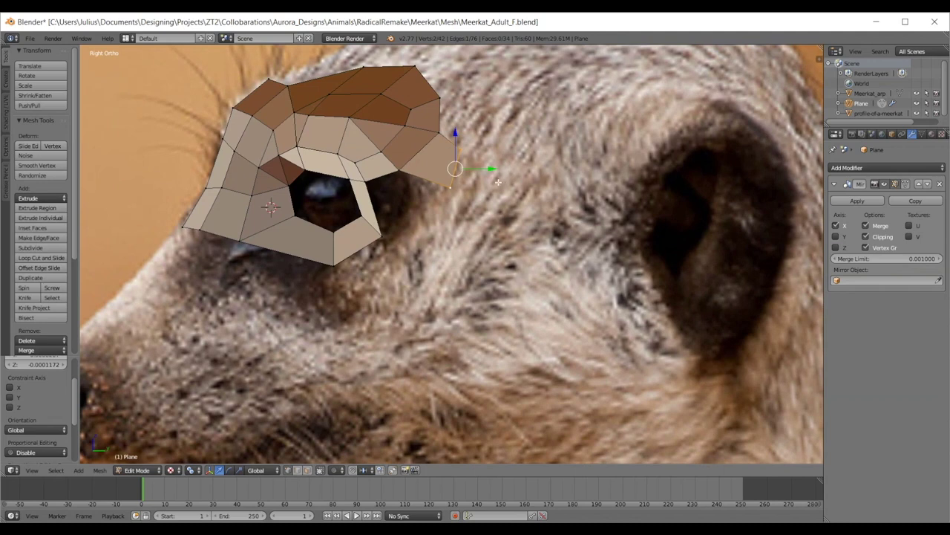
{"action": "right_click", "coordinate": [450, 189]}
{"action": "key", "text": "g"}
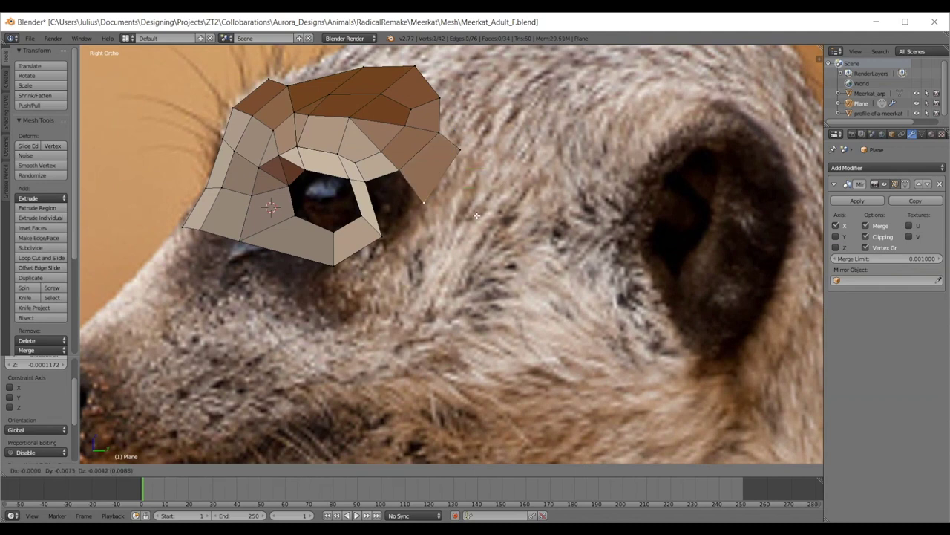
{"action": "left_click", "coordinate": [479, 159]}
- Adjust the two vertices where the temple face joins the brow loop to even out its shape
{"action": "right_click", "coordinate": [447, 135]}
{"action": "key", "text": "g"}
{"action": "left_click", "coordinate": [452, 140]}
{"action": "right_click", "coordinate": [413, 168]}
{"action": "key", "text": "g"}
{"action": "left_click", "coordinate": [417, 173]}
- Fill the gap between the eye loop's outer edge and the temple face with a quad
{"action": "right_click", "coordinate": [423, 198]}
{"action": "right_click", "coordinate": [391, 236], "text": "shift"}
{"action": "right_click", "coordinate": [369, 183], "text": "shift"}
{"action": "right_click", "coordinate": [406, 179], "text": "shift"}
{"action": "key", "text": "a"}
{"action": "scroll", "coordinate": [412, 190], "scroll_direction": "down", "scroll_amount": 1}
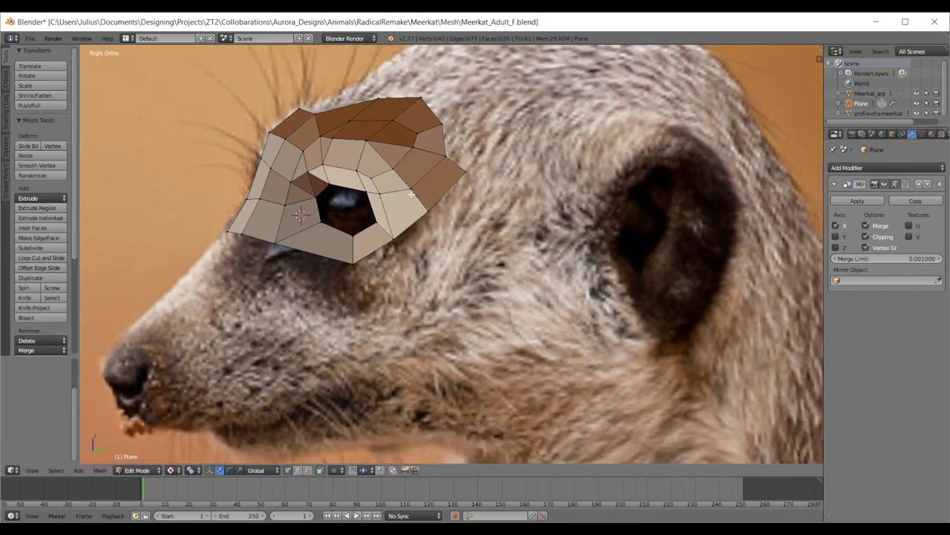
- Adjust the temple's outer vertices in the front view to follow the contour of the head
{"action": "key", "text": "KP_1"}
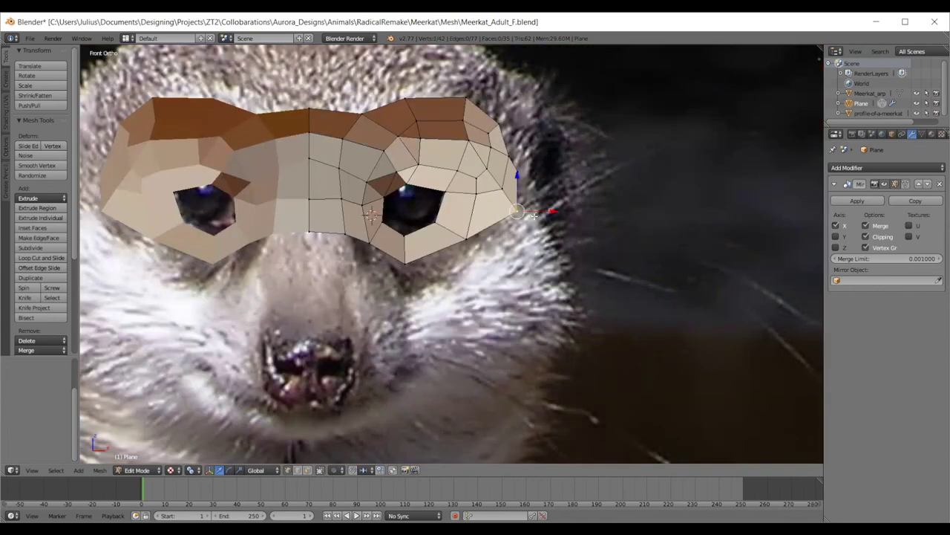
{"action": "key", "text": "g"}
{"action": "left_click", "coordinate": [521, 215]}
{"action": "right_click", "coordinate": [504, 187]}
{"action": "key", "text": "g"}
{"action": "left_click", "coordinate": [500, 176]}
{"action": "key", "text": "g"}
{"action": "left_click", "coordinate": [504, 214]}
- Extrude the temple's outer edge down toward the cheek in the front view, rotate it and reposition its inner vertex
{"action": "right_click", "coordinate": [527, 173], "text": "shift"}
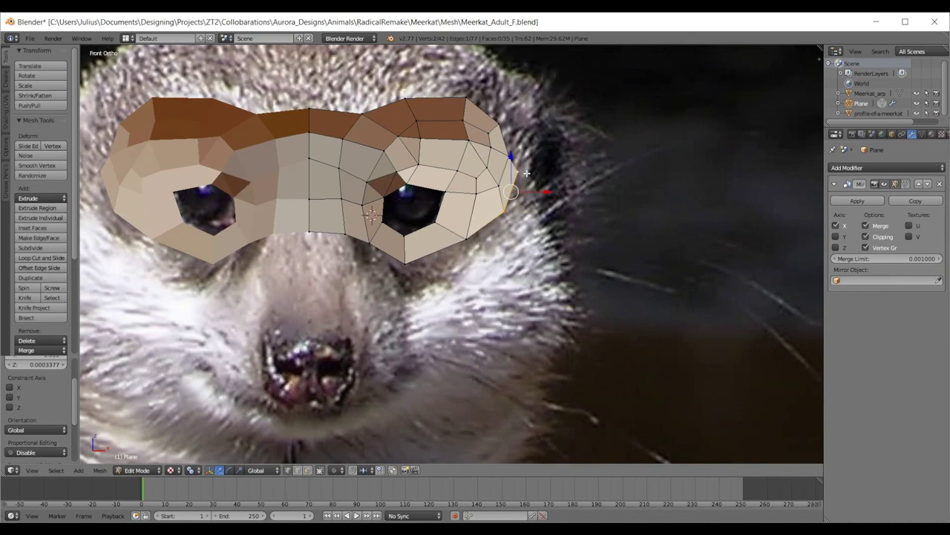
{"action": "key", "text": "e"}
{"action": "left_click", "coordinate": [549, 219]}
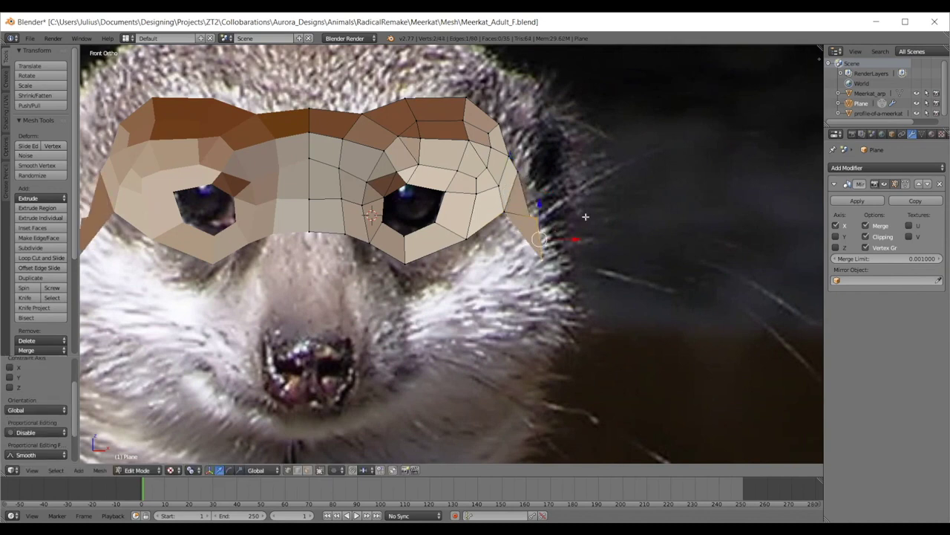
{"action": "key", "text": "r"}
{"action": "left_click", "coordinate": [498, 185]}
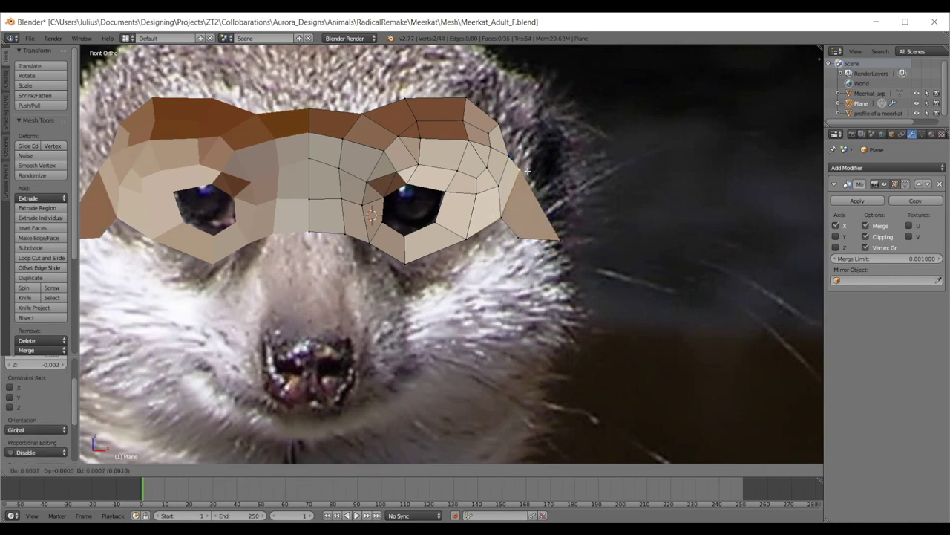
{"action": "right_click_drag", "start_coordinate": [497, 185], "coordinate": [532, 210]}
- Check the newly extruded cheek face from an angle and against the side reference
{"action": "key", "text": "Tab"}
{"action": "scroll", "coordinate": [548, 214], "scroll_direction": "down", "scroll_amount": 3}
{"action": "middle_click_drag", "start_coordinate": [548, 214], "coordinate": [469, 222]}
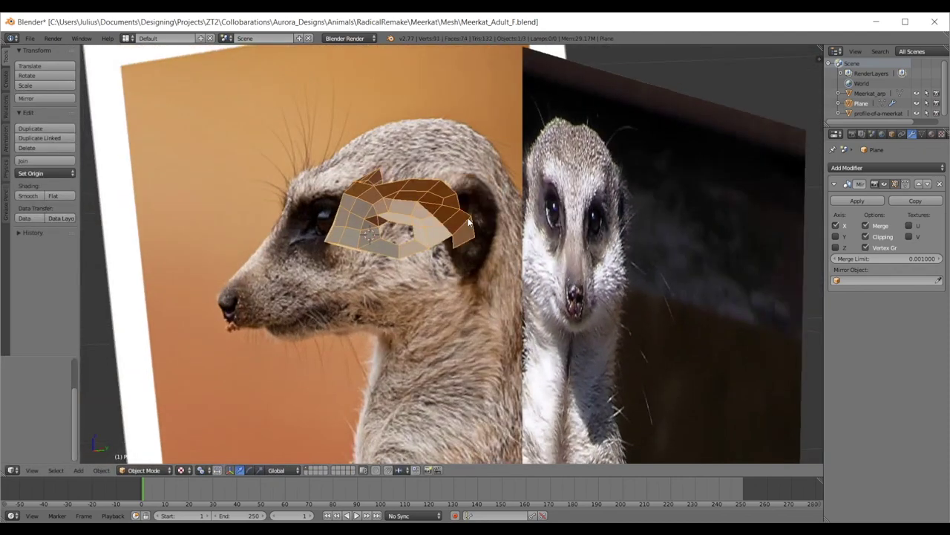
{"action": "key", "text": "KP_3"}
{"action": "scroll", "coordinate": [468, 218], "scroll_direction": "up", "scroll_amount": 7}
{"action": "key", "text": "Tab"}
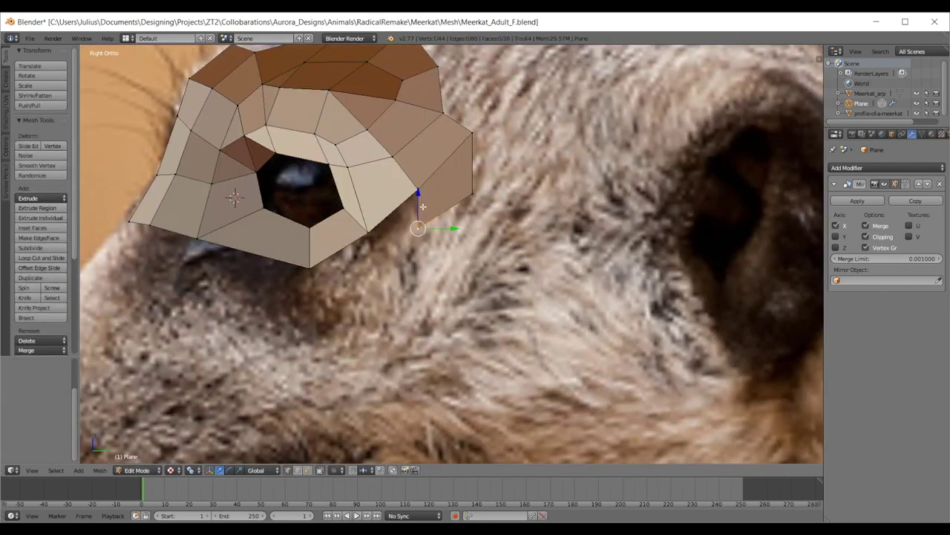
- Delete the misplaced vertices and their faces behind the outer corner of the eye
{"action": "key", "text": "x"}
{"action": "left_click", "coordinate": [414, 189]}
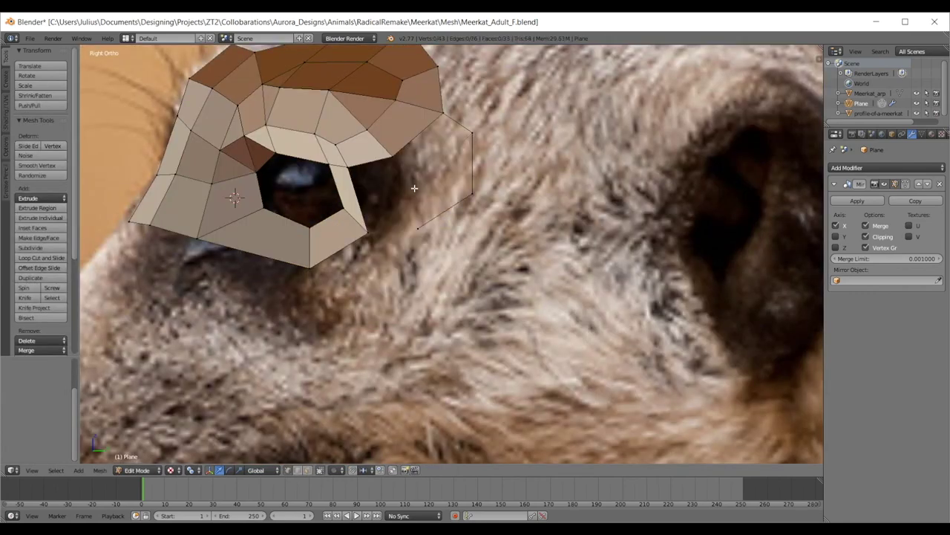
{"action": "right_click", "coordinate": [473, 193], "text": "shift"}
- Position the loose vertex behind the eye and fill a four-sided face between it and the outer brow vertices
{"action": "key", "text": "e"}
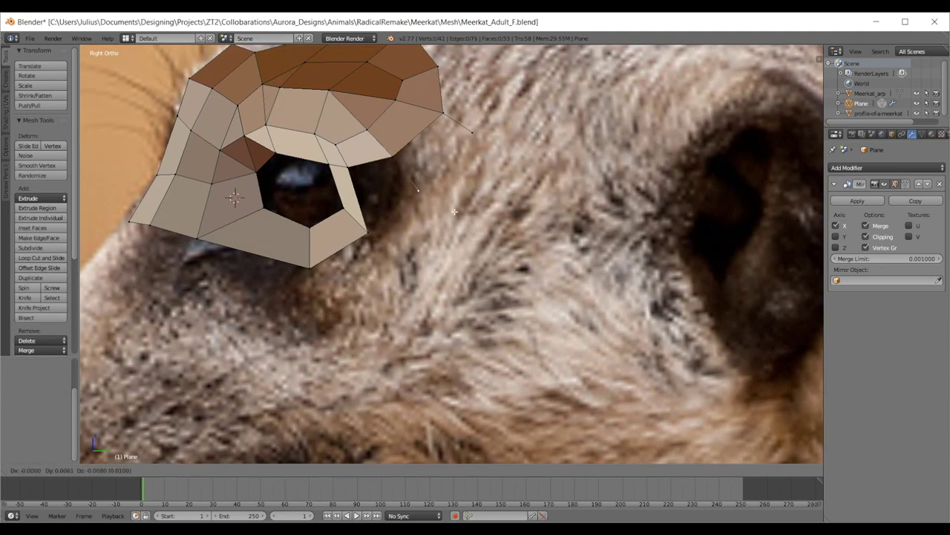
{"action": "left_click", "coordinate": [417, 188]}
{"action": "right_click", "coordinate": [438, 115], "text": "shift"}
{"action": "right_click", "coordinate": [398, 155], "text": "shift"}
{"action": "key", "text": "f"}
- Scale down the outer edge of the new face behind the brow to about 0.92
{"action": "key", "text": "a"}
{"action": "right_click", "coordinate": [433, 194], "text": "shift"}
{"action": "scroll", "coordinate": [468, 189], "scroll_direction": "down", "scroll_amount": 4}
{"action": "scroll", "coordinate": [483, 174], "scroll_direction": "up", "scroll_amount": 3}
{"action": "key", "text": "s"}
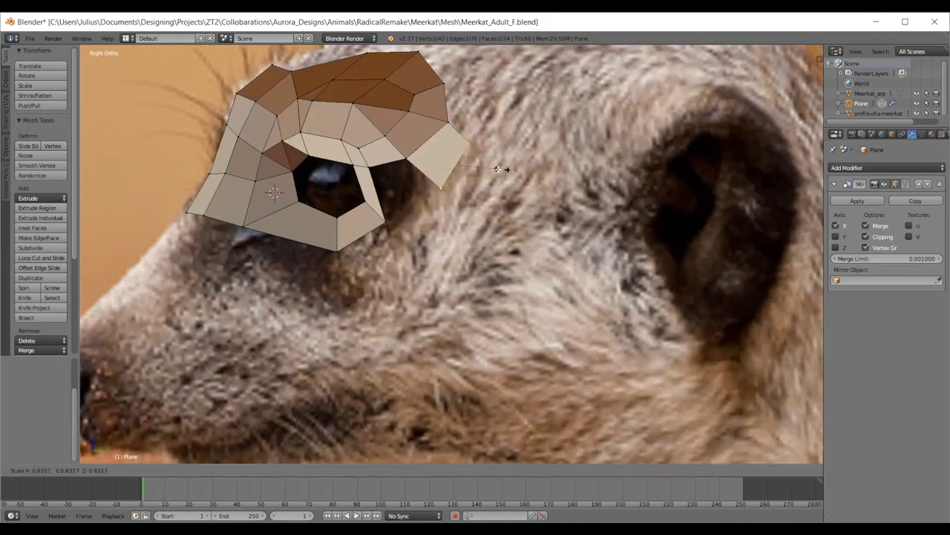
{"action": "left_click", "coordinate": [503, 166]}
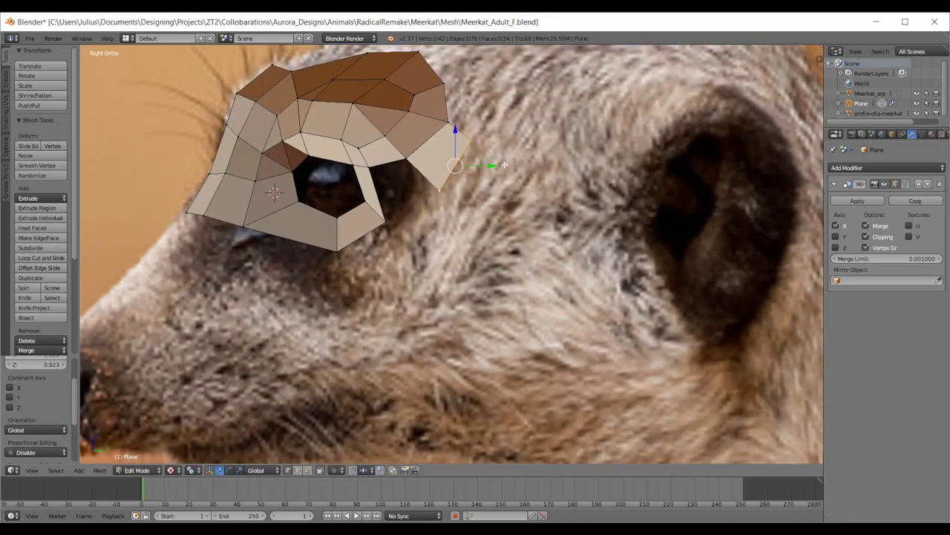
- Extrude the outer edge toward the ear by about 0.020 in Y and -0.010 in Z, and rotate it to follow the cheek
{"action": "key", "text": "e"}
{"action": "left_click", "coordinate": [566, 190]}
{"action": "key", "text": "r"}
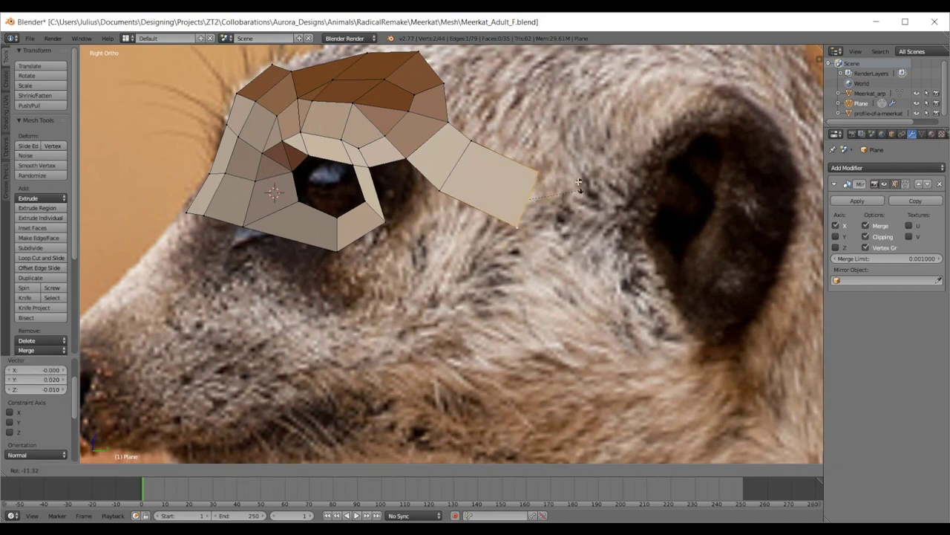
{"action": "left_click", "coordinate": [556, 169]}
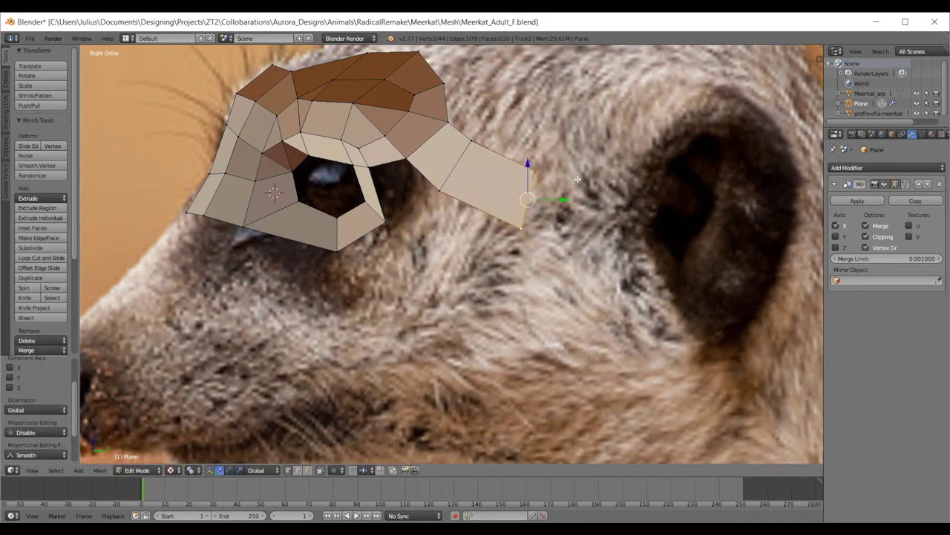
- Shorten the extruded strip's end edge and shift it closer to the ear
{"action": "left_click", "coordinate": [443, 190]}
{"action": "left_click", "coordinate": [471, 142], "text": "shift"}
{"action": "left_click", "coordinate": [522, 209]}
{"action": "key", "text": "g"}
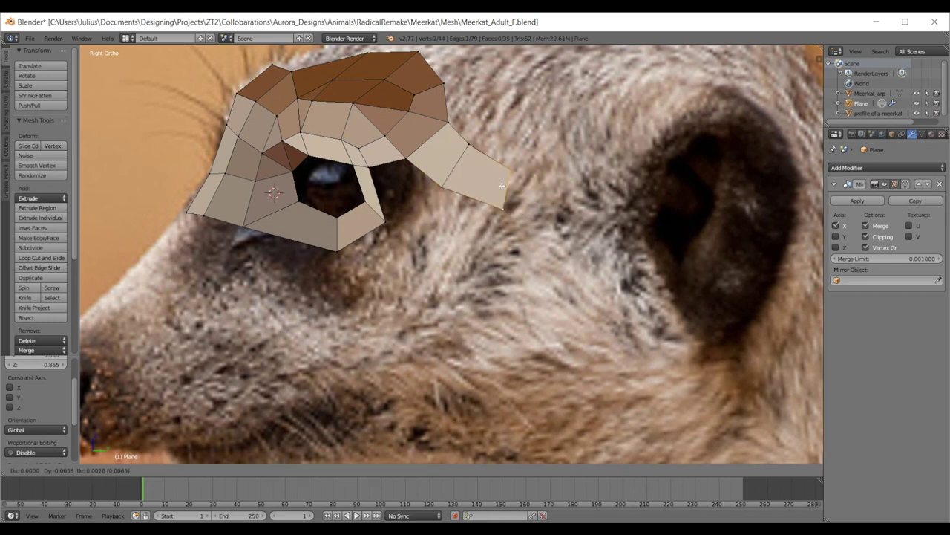
{"action": "left_click", "coordinate": [539, 187]}
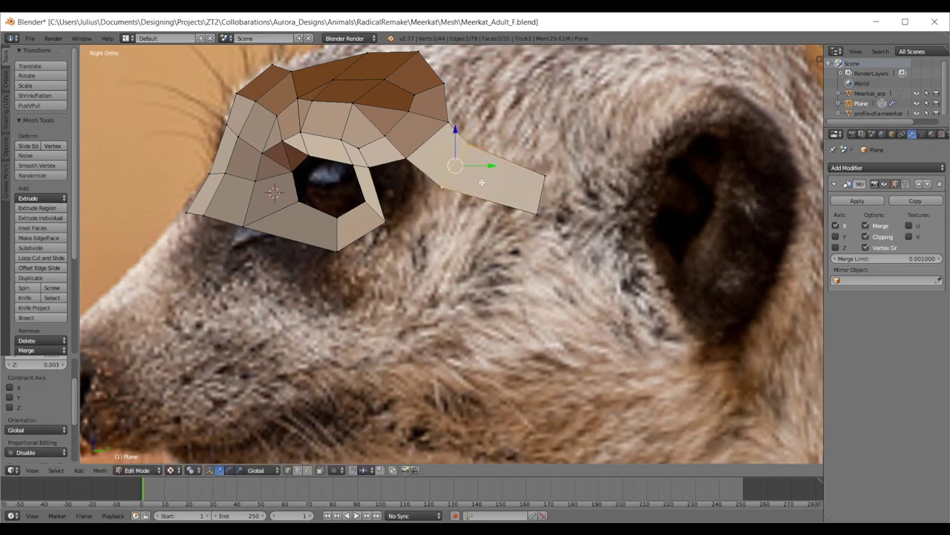
- Move, rotate and scale the strip's middle edge so both faces bend evenly behind the eye
{"action": "key", "text": "g"}
{"action": "left_click", "coordinate": [509, 190]}
{"action": "key", "text": "r"}
{"action": "left_click", "coordinate": [516, 177]}
{"action": "key", "text": "s"}
{"action": "left_click", "coordinate": [521, 174]}
{"action": "key", "text": "r"}
{"action": "left_click", "coordinate": [520, 191]}
- Extrude the lower edge of the strip's last face down onto the cheek and enlarge the new edge
{"action": "right_click", "coordinate": [532, 208]}
{"action": "right_click", "coordinate": [466, 196], "text": "shift"}
{"action": "middle_click_drag", "start_coordinate": [511, 209], "coordinate": [546, 153], "text": "shift"}
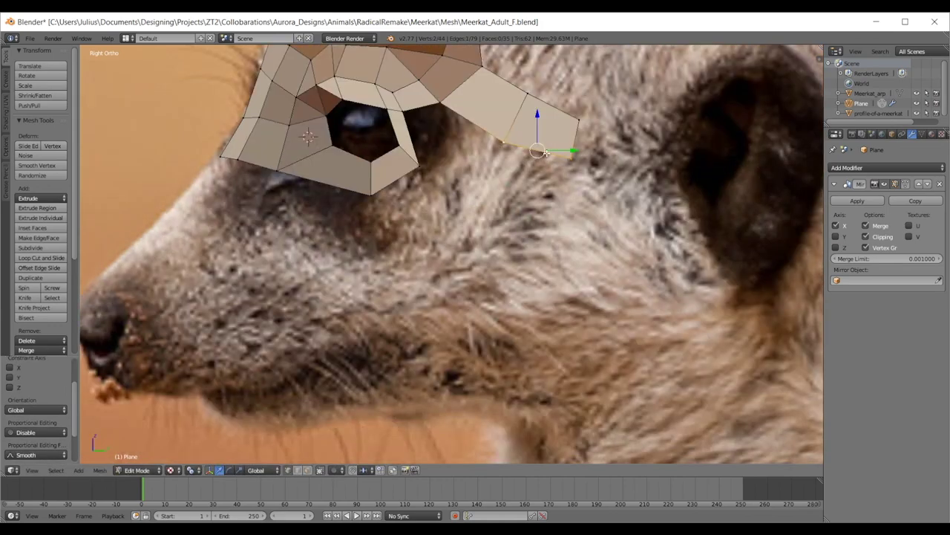
{"action": "key", "text": "e"}
{"action": "left_click", "coordinate": [537, 235]}
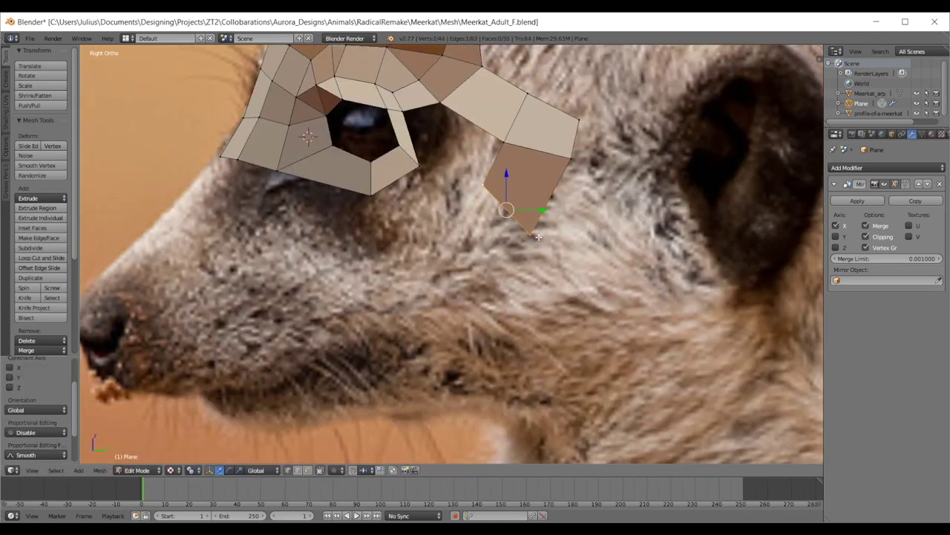
{"action": "key", "text": "s"}
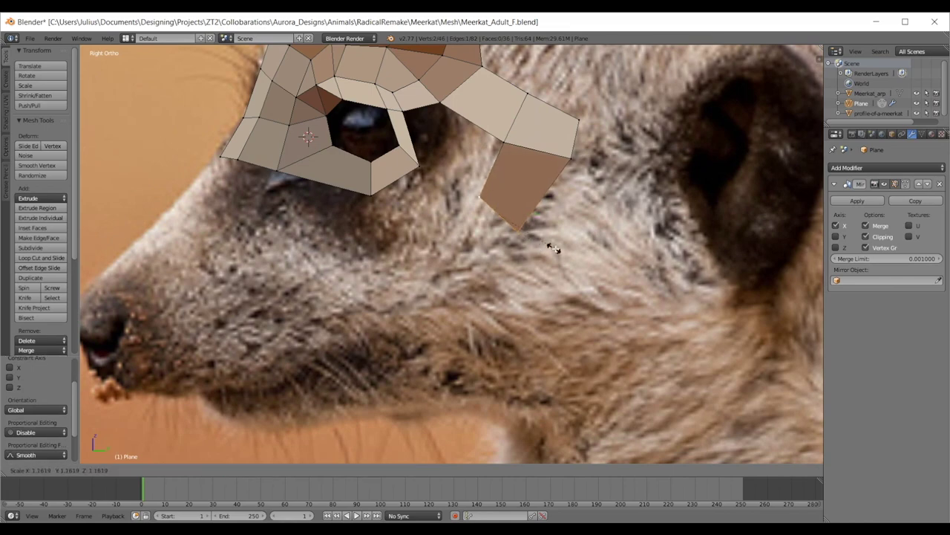
{"action": "left_click", "coordinate": [553, 248]}
- Move the eye ring's upper outer vertex slightly toward the ear
{"action": "scroll", "coordinate": [519, 164], "scroll_direction": "up", "scroll_amount": 4}
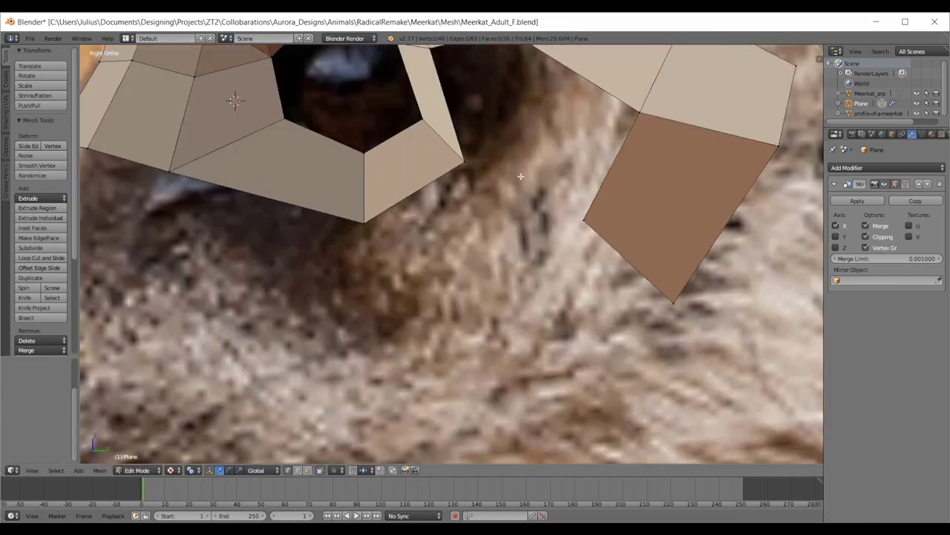
{"action": "middle_click_drag", "start_coordinate": [571, 154], "coordinate": [580, 244], "text": "shift"}
{"action": "right_click", "coordinate": [442, 137]}
{"action": "key", "text": "g"}
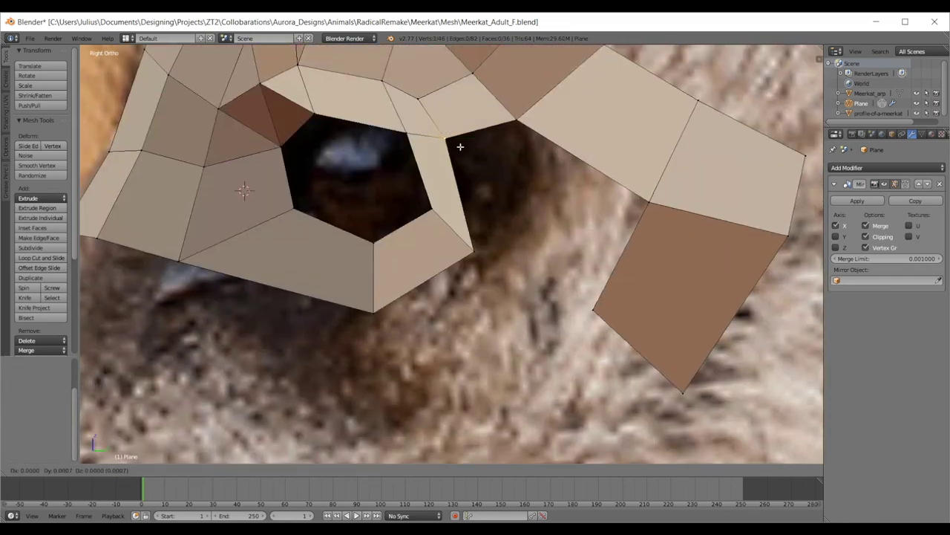
{"action": "left_click", "coordinate": [461, 146]}
- Try to connect the eye ring's lower outer corner to the strip's lower inner vertex with an edge
{"action": "right_click", "coordinate": [619, 316]}
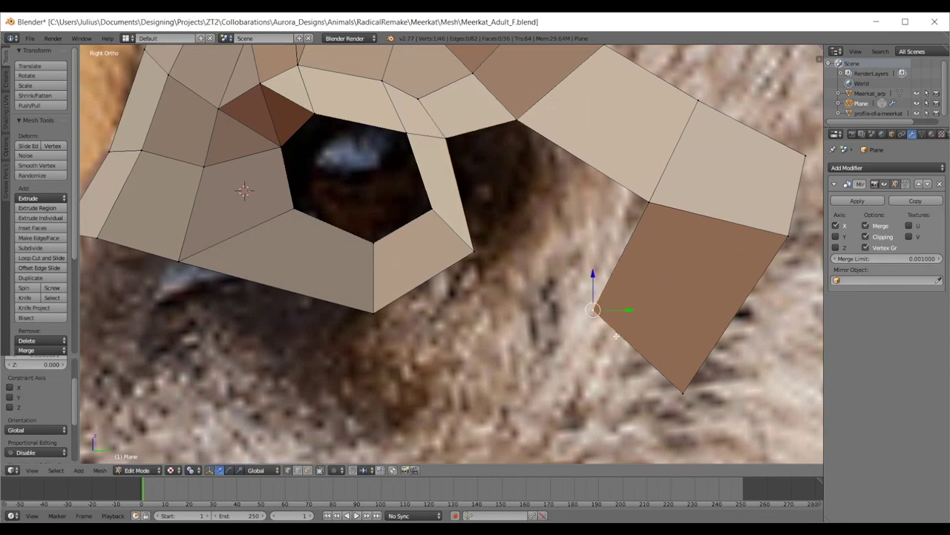
{"action": "right_click", "coordinate": [475, 254], "text": "shift"}
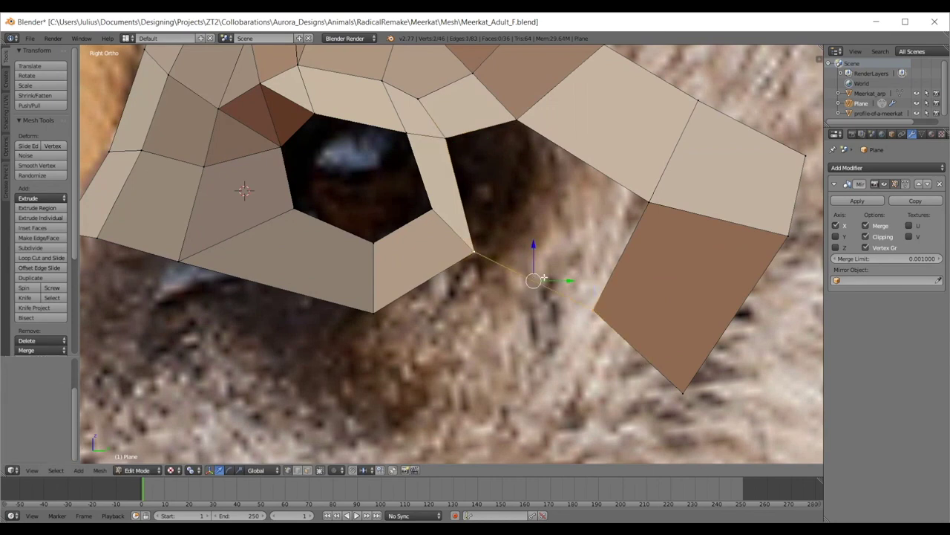
{"action": "key", "text": "a"}
- Extrude the strip's lower edge toward the muzzle by about -0.024 in Y and -0.019 in Z, and rotate the new edge
{"action": "right_click", "coordinate": [684, 392], "text": "shift"}
{"action": "middle_click_drag", "start_coordinate": [672, 363], "coordinate": [676, 292], "text": "shift"}
{"action": "key", "text": "e"}
{"action": "left_click", "coordinate": [492, 435]}
{"action": "key", "text": "r"}
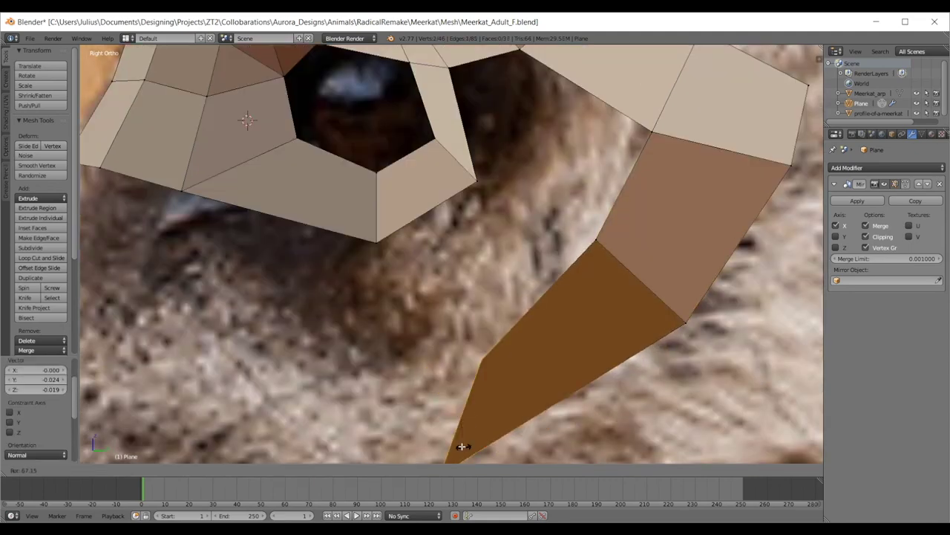
{"action": "left_click", "coordinate": [484, 433]}
- Refine the rotation, position and scale of the strip's front end edge below the eye
{"action": "scroll", "coordinate": [491, 381], "scroll_direction": "down", "scroll_amount": 2}
{"action": "middle_click_drag", "start_coordinate": [493, 374], "coordinate": [506, 319], "text": "shift"}
{"action": "key", "text": "r"}
{"action": "left_click", "coordinate": [512, 319]}
{"action": "key", "text": "g"}
{"action": "left_click", "coordinate": [501, 321]}
{"action": "key", "text": "s"}
{"action": "left_click", "coordinate": [510, 319]}
- Move the strip's two rearmost vertices inward in side view to round its bend near the ear
{"action": "scroll", "coordinate": [526, 261], "scroll_direction": "down", "scroll_amount": 3}
{"action": "key", "text": "a"}
{"action": "scroll", "coordinate": [527, 260], "scroll_direction": "up", "scroll_amount": 3}
{"action": "right_click", "coordinate": [458, 258]}
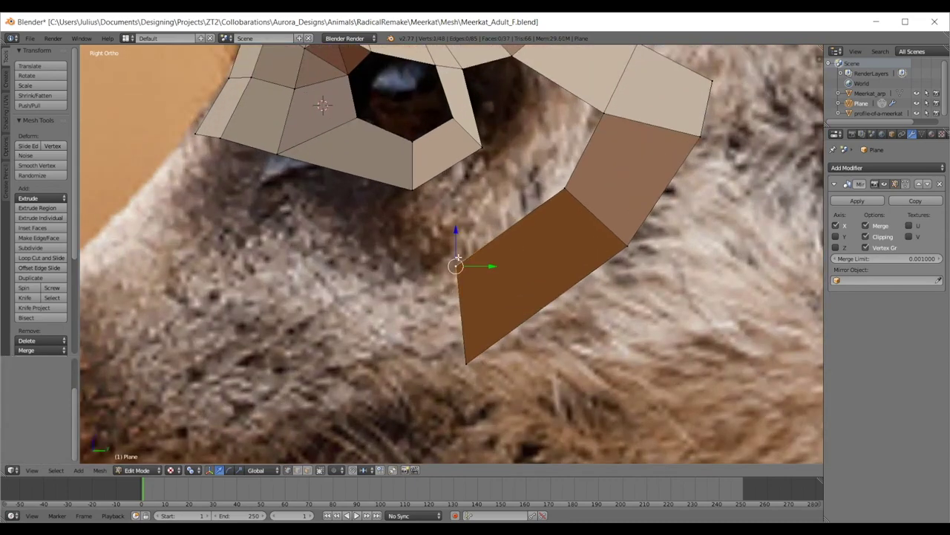
{"action": "scroll", "coordinate": [490, 264], "scroll_direction": "down", "scroll_amount": 5}
{"action": "scroll", "coordinate": [513, 269], "scroll_direction": "up", "scroll_amount": 3}
{"action": "right_click", "coordinate": [539, 211]}
{"action": "right_click", "coordinate": [627, 177]}
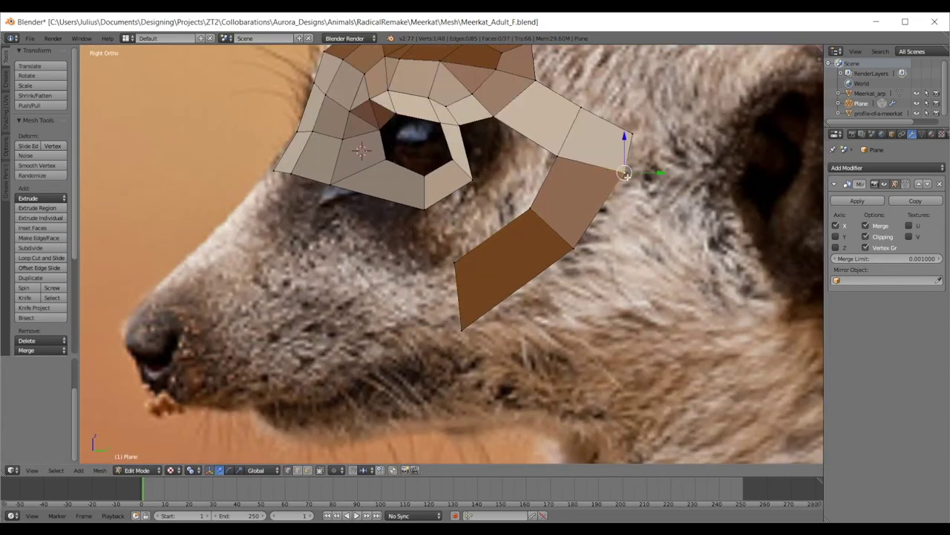
{"action": "key", "text": "g"}
{"action": "left_click", "coordinate": [615, 177]}
{"action": "key", "text": "g"}
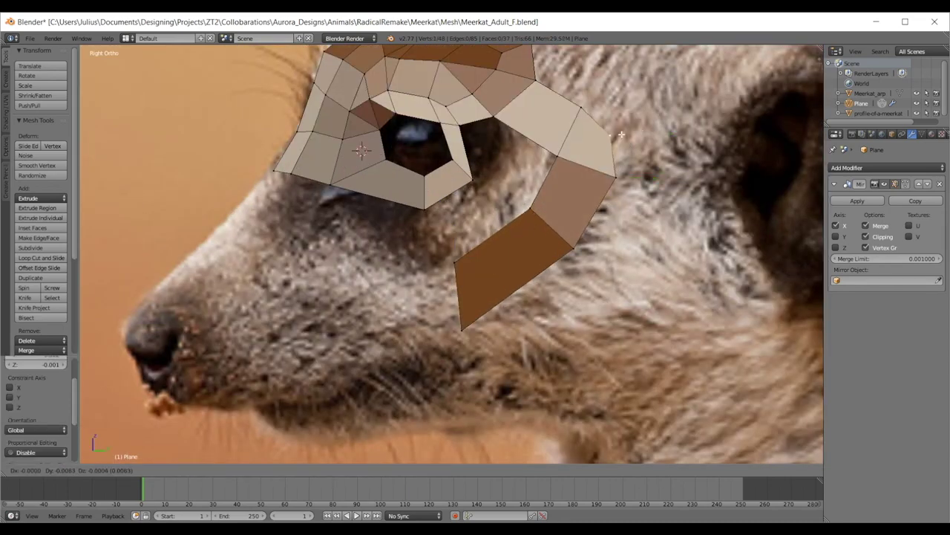
{"action": "left_click", "coordinate": [618, 134]}
- Adjust the two vertices at the strip's front end below the eye in side view
{"action": "right_click", "coordinate": [556, 155]}
{"action": "key", "text": "g"}
{"action": "right_click", "coordinate": [446, 265]}
{"action": "right_click", "coordinate": [449, 267]}
{"action": "key", "text": "g"}
{"action": "left_click", "coordinate": [447, 279]}
{"action": "right_click", "coordinate": [464, 314]}
{"action": "key", "text": "g"}
{"action": "left_click", "coordinate": [461, 301]}
{"action": "scroll", "coordinate": [461, 302], "scroll_direction": "down", "scroll_amount": 3}
- Move the strip's lower end edge inward toward the muzzle in front view
{"action": "key", "text": "KP_1"}
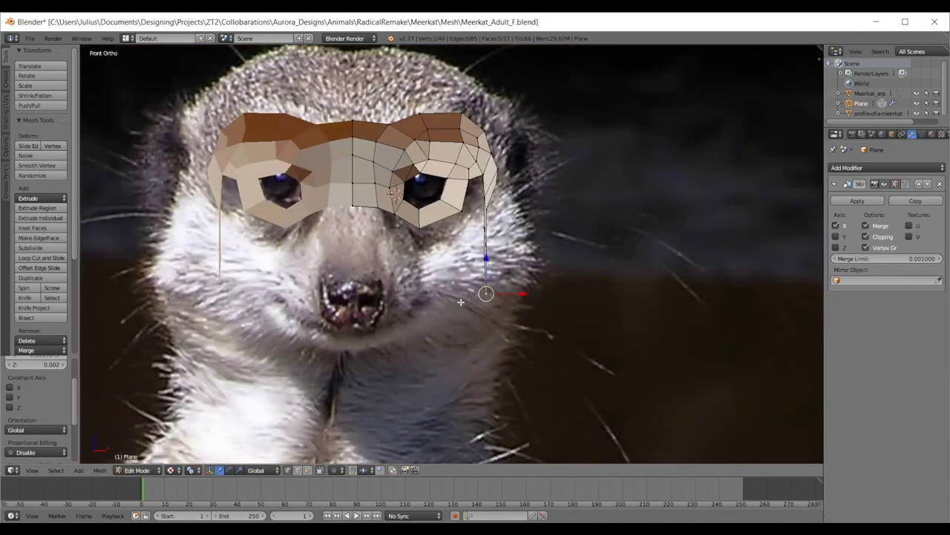
{"action": "middle_click_drag", "start_coordinate": [560, 282], "coordinate": [487, 260]}
{"action": "right_click", "coordinate": [480, 259], "text": "shift"}
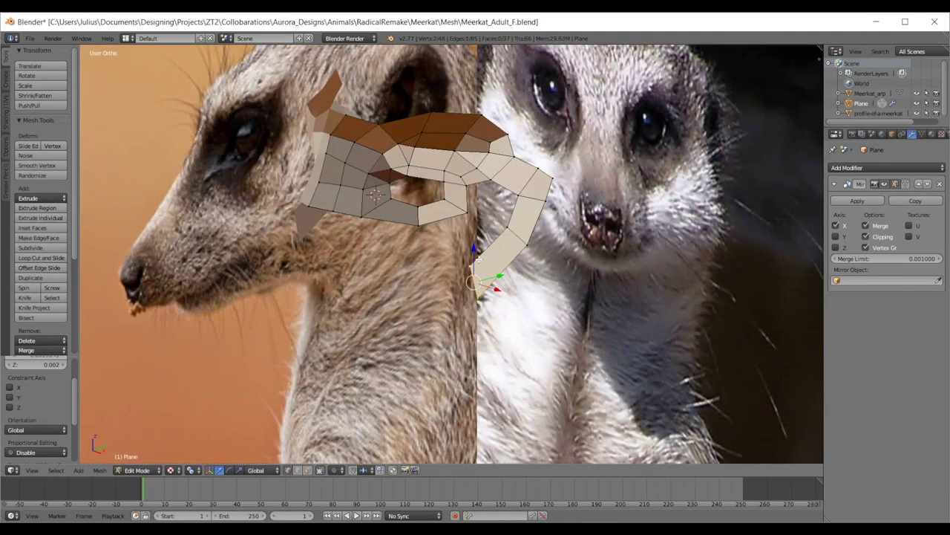
{"action": "key", "text": "KP_1"}
{"action": "scroll", "coordinate": [480, 260], "scroll_direction": "up", "scroll_amount": 3}
{"action": "key", "text": "g"}
{"action": "left_click", "coordinate": [523, 213]}
- Reposition the strip's middle vertices in front view, shifting the lower outer one outward along X to widen the cheek
{"action": "right_click", "coordinate": [513, 170]}
{"action": "key", "text": "g"}
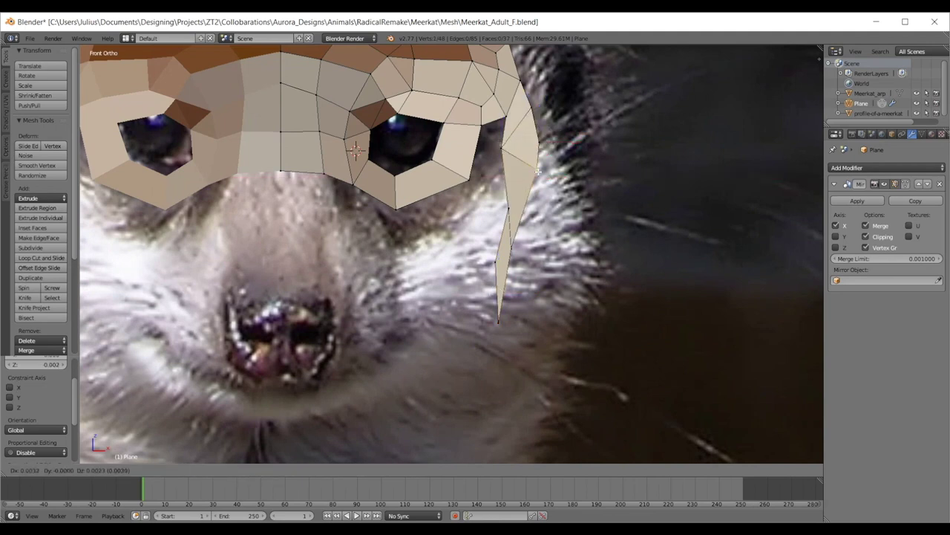
{"action": "left_click", "coordinate": [522, 152]}
{"action": "right_click", "coordinate": [513, 193]}
{"action": "key", "text": "g"}
{"action": "right_click", "coordinate": [513, 191]}
{"action": "right_click", "coordinate": [524, 230]}
{"action": "left_click_drag", "start_coordinate": [540, 248], "coordinate": [568, 249]}
{"action": "right_click", "coordinate": [520, 211]}
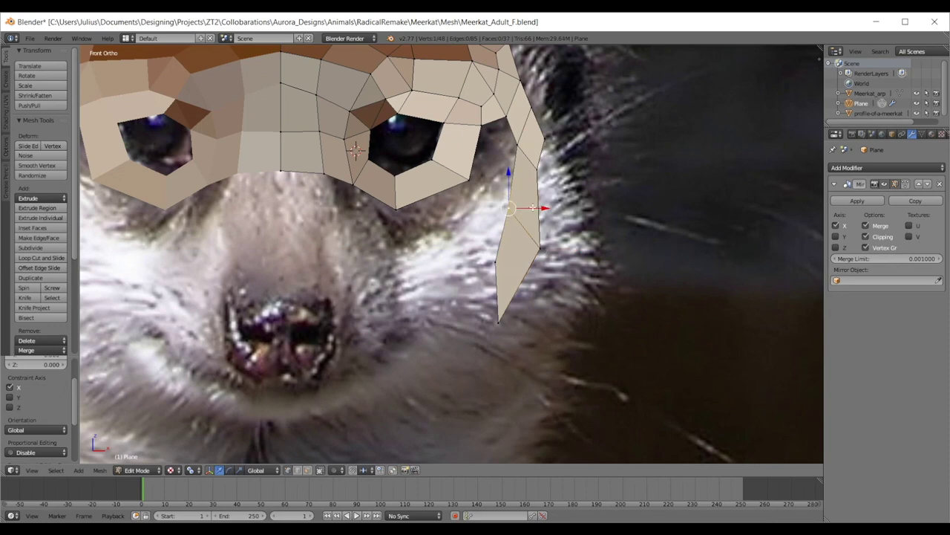
{"action": "right_click", "coordinate": [536, 244], "text": "shift"}
- Move the strip's lower end edge further inward along X toward the muzzle
{"action": "right_click", "coordinate": [496, 257]}
{"action": "right_click", "coordinate": [498, 319], "text": "shift"}
{"action": "left_click_drag", "start_coordinate": [532, 291], "coordinate": [496, 290]}
{"action": "scroll", "coordinate": [581, 206], "scroll_direction": "down", "scroll_amount": 5}
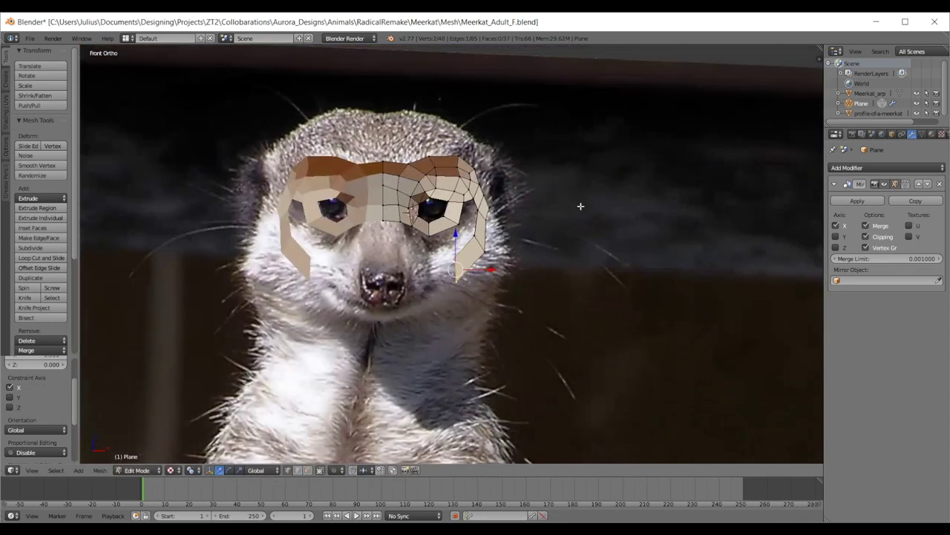
- Shift the strip's two lower edges inward in front view so the strip slants from the cheek toward the nose
{"action": "middle_click_drag", "start_coordinate": [560, 190], "coordinate": [522, 199]}
{"action": "key", "text": "KP_3"}
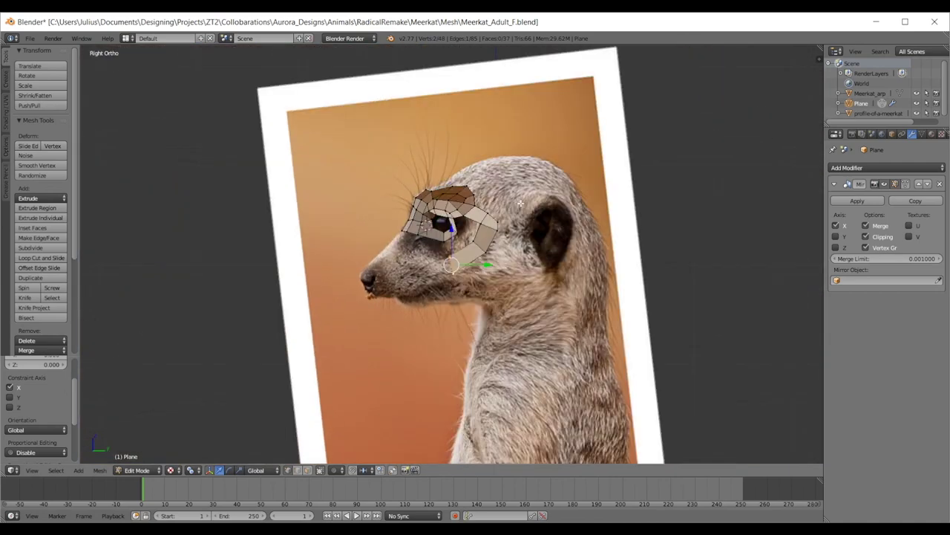
{"action": "scroll", "coordinate": [591, 245], "scroll_direction": "up", "scroll_amount": 5}
{"action": "right_click", "coordinate": [566, 175]}
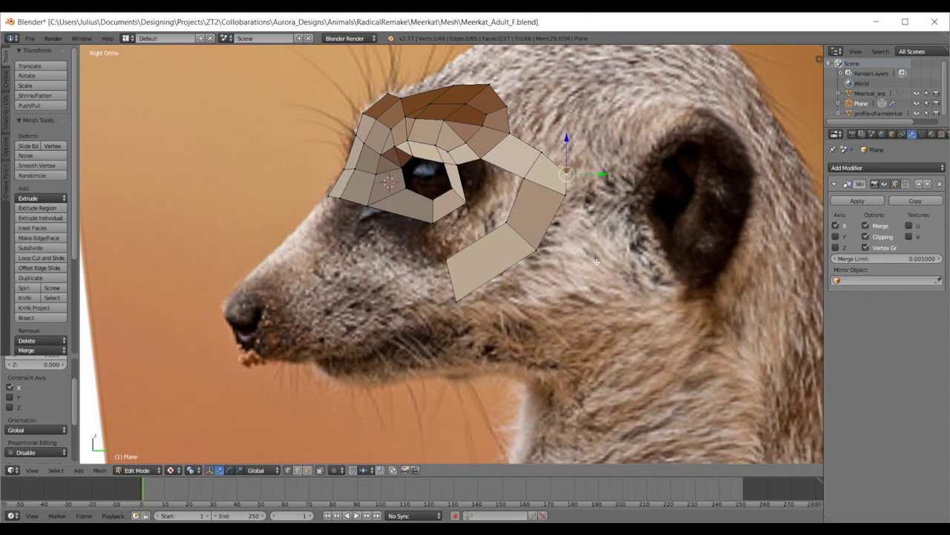
{"action": "key", "text": "KP_1"}
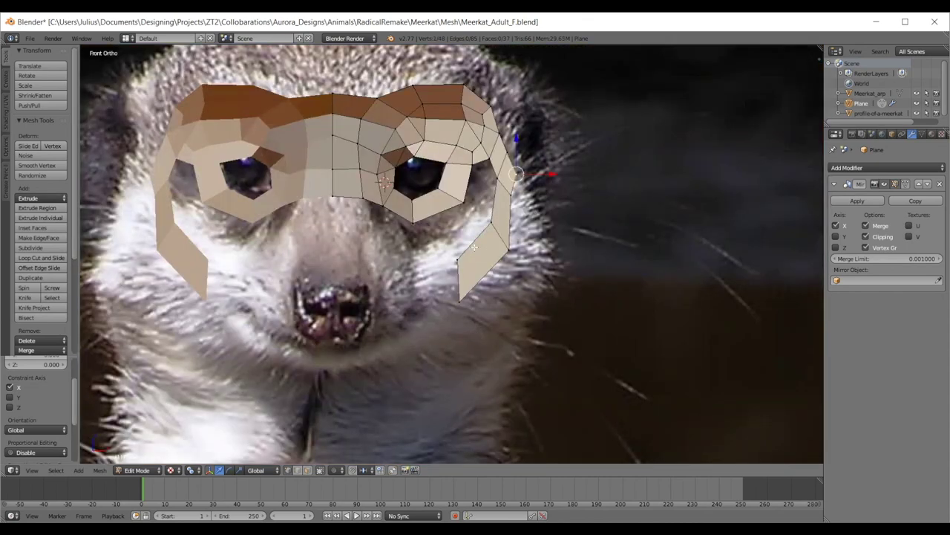
{"action": "right_click", "coordinate": [499, 240]}
{"action": "key", "text": "g"}
{"action": "left_click", "coordinate": [468, 292]}
{"action": "right_click", "coordinate": [459, 281]}
{"action": "left_click_drag", "start_coordinate": [488, 281], "coordinate": [436, 276]}
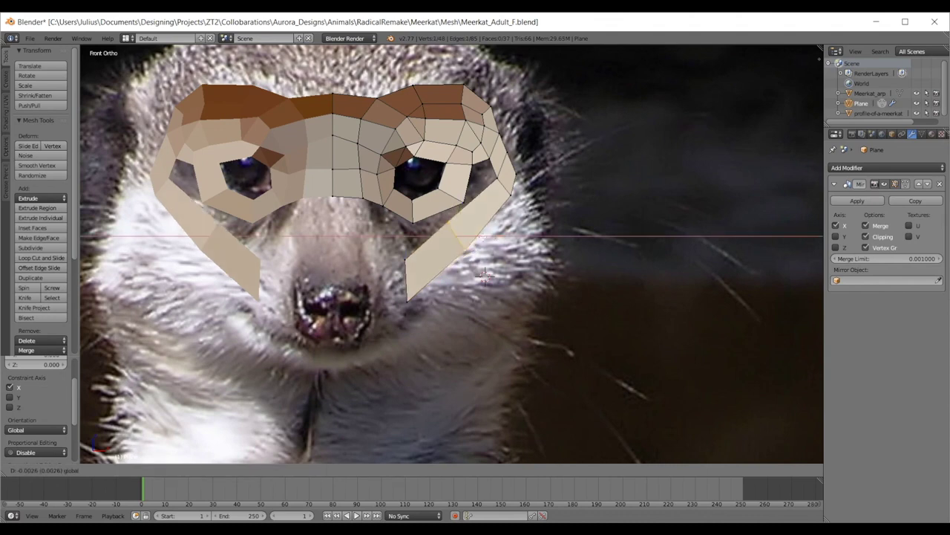
- Adjust the strip's outer side vertices beside the eye in front view to smooth the cheek outline
{"action": "right_click", "coordinate": [505, 187]}
{"action": "key", "text": "g"}
{"action": "left_click_drag", "start_coordinate": [532, 192], "coordinate": [530, 153]}
{"action": "right_click", "coordinate": [501, 181]}
{"action": "right_click", "coordinate": [515, 174]}
{"action": "right_click", "coordinate": [508, 154]}
{"action": "right_click", "coordinate": [444, 222]}
{"action": "right_click", "coordinate": [461, 248], "text": "shift"}
- Inspect the mirrored face strip in Object Mode from angled and side views, and return to Edit Mode with nothing selected
{"action": "scroll", "coordinate": [488, 237], "scroll_direction": "down", "scroll_amount": 2}
{"action": "middle_click_drag", "start_coordinate": [487, 237], "coordinate": [454, 221]}
{"action": "key", "text": "Tab"}
{"action": "scroll", "coordinate": [482, 222], "scroll_direction": "down", "scroll_amount": 3}
{"action": "key", "text": "KP_3"}
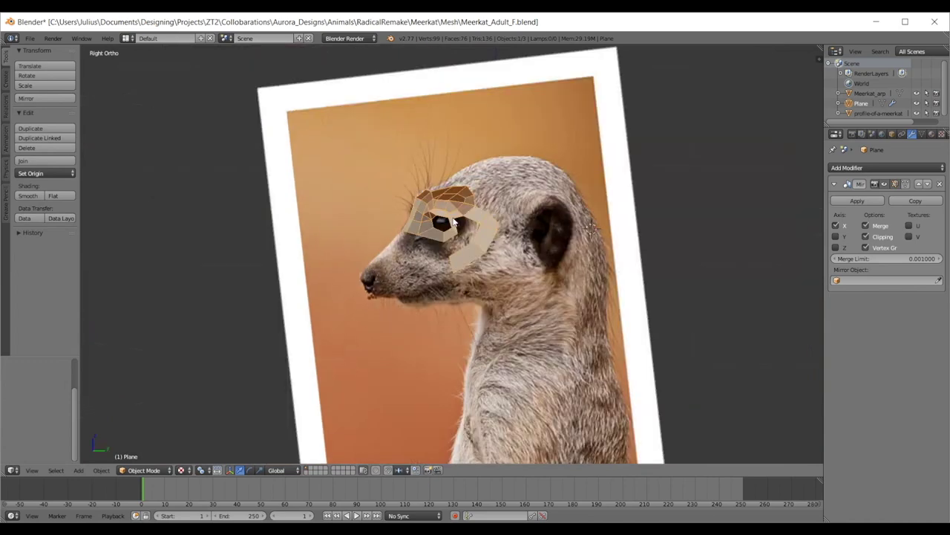
{"action": "scroll", "coordinate": [458, 233], "scroll_direction": "up", "scroll_amount": 7}
{"action": "key", "text": "Tab"}
{"action": "key", "text": "a"}
{"action": "middle_click_drag", "start_coordinate": [532, 146], "coordinate": [536, 181], "text": "shift"}
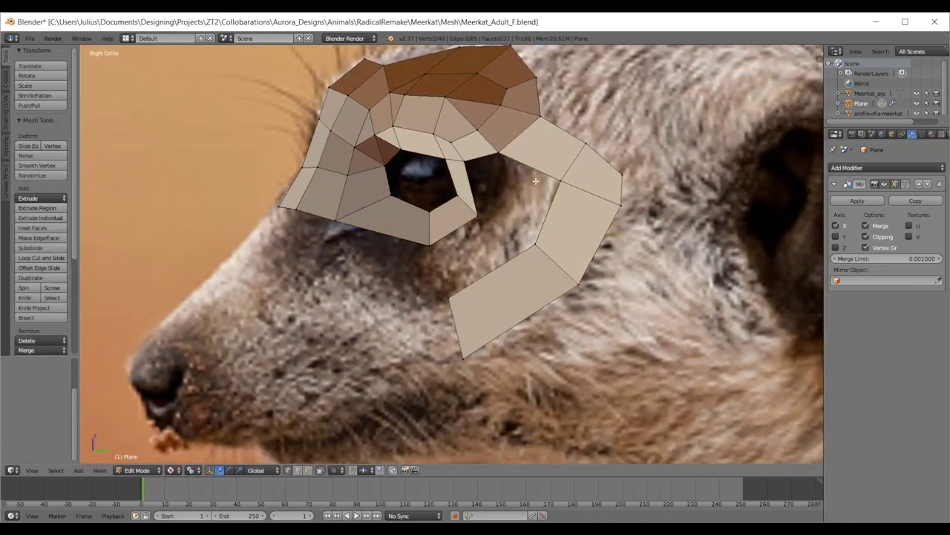
- Try to extrude the eye ring's lower outer vertex toward the cheek strip
{"action": "scroll", "coordinate": [474, 211], "scroll_direction": "up", "scroll_amount": 3}
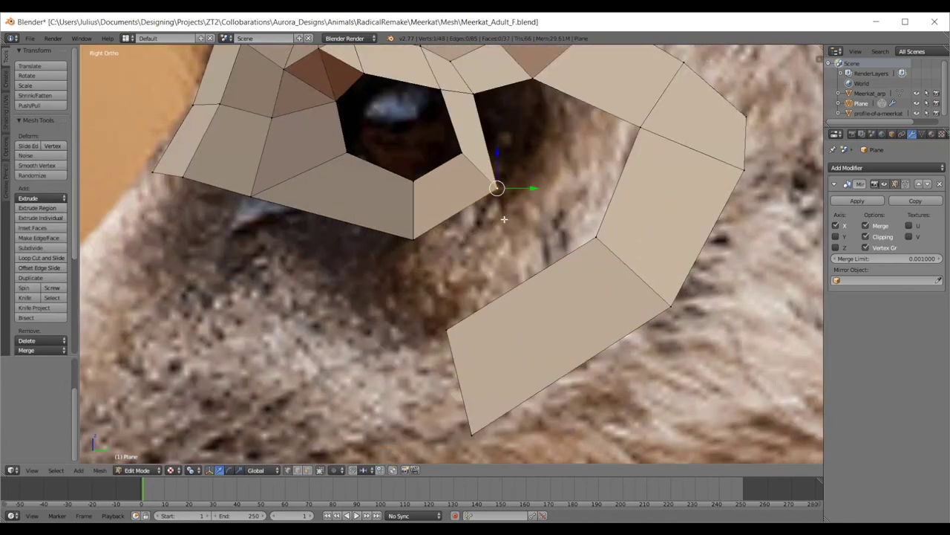
{"action": "key", "text": "e"}
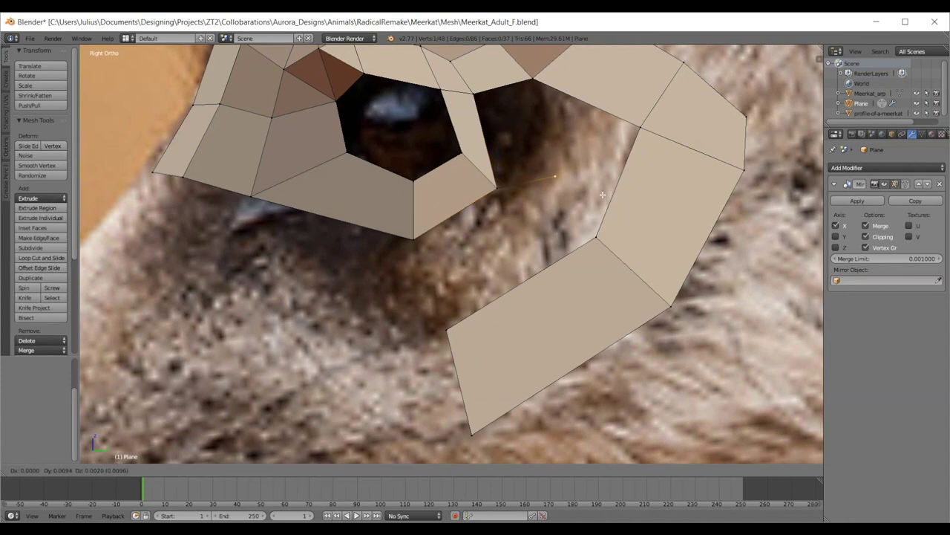
{"action": "left_click", "coordinate": [599, 197]}
{"action": "right_click", "coordinate": [475, 94], "text": "shift"}
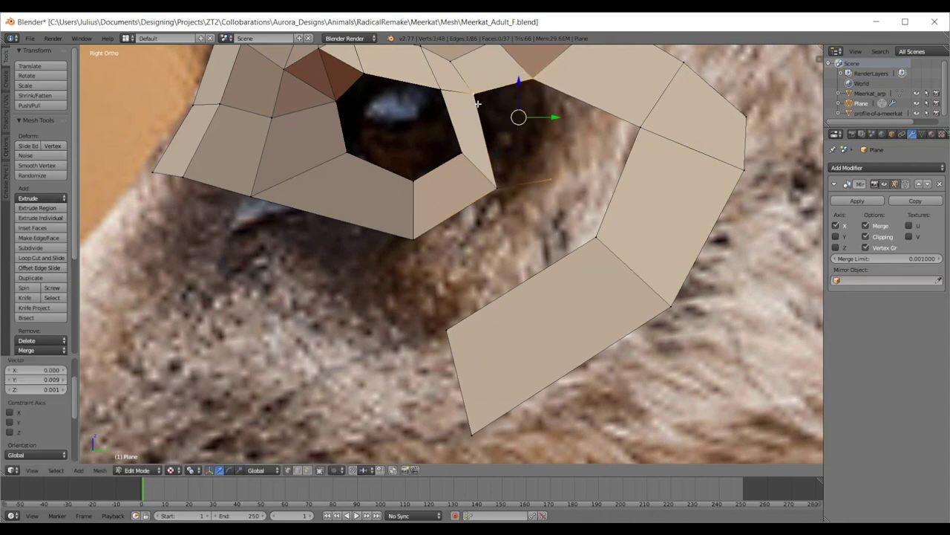
- Undo the vertex extrusion from the eye ring's outer corner
{"action": "key", "text": "ctrl+z"}
{"action": "key", "text": "ctrl+z"}
{"action": "key", "text": "ctrl+z"}
{"action": "key", "text": "ctrl+z"}
{"action": "key", "text": "ctrl+z"}
{"action": "key", "text": "ctrl+z"}
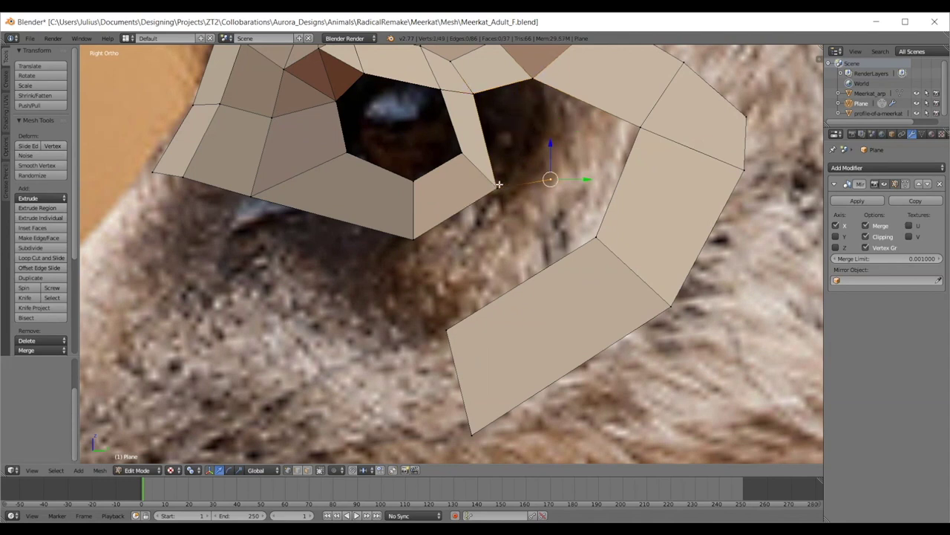
- Extrude the eye ring's lower outer vertex toward the cheek strip and fill a quad up to the edge beside the eye's outer corner
{"action": "key", "text": "a"}
{"action": "right_click", "coordinate": [499, 184]}
{"action": "right_click", "coordinate": [586, 238], "text": "shift"}
{"action": "key", "text": "a"}
{"action": "scroll", "coordinate": [569, 273], "scroll_direction": "up", "scroll_amount": 4, "text": "shift"}
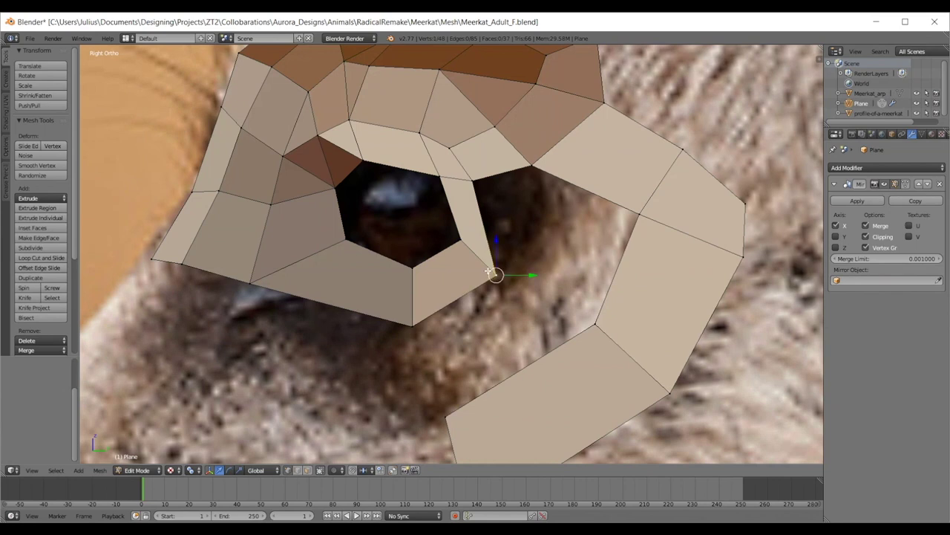
{"action": "key", "text": "e"}
{"action": "left_click", "coordinate": [550, 266]}
{"action": "right_click", "coordinate": [532, 163], "text": "shift"}
{"action": "right_click", "coordinate": [473, 179], "text": "shift"}
{"action": "right_click", "coordinate": [493, 269], "text": "shift"}
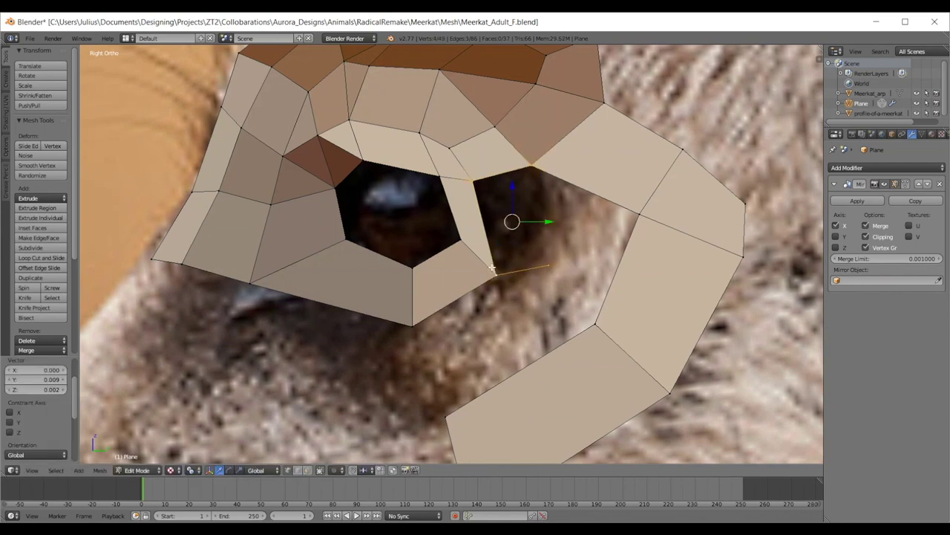
{"action": "key", "text": "f"}
- Fill a face between the new quad's outer edge and the upper inner edge of the cheek strip
{"action": "right_click", "coordinate": [550, 262]}
{"action": "right_click", "coordinate": [628, 209]}
{"action": "right_click", "coordinate": [546, 176], "text": "shift"}
{"action": "right_click", "coordinate": [593, 323], "text": "shift"}
{"action": "key", "text": "f"}
- Reposition the extruded vertex and the new quad's upper outer vertex to even out the faces behind the eye
{"action": "right_click", "coordinate": [591, 323]}
{"action": "right_click", "coordinate": [550, 265]}
{"action": "key", "text": "g"}
{"action": "left_click", "coordinate": [542, 279]}
{"action": "right_click", "coordinate": [534, 181]}
{"action": "key", "text": "g"}
{"action": "left_click", "coordinate": [554, 197]}
{"action": "right_click", "coordinate": [640, 217]}
{"action": "key", "text": "g"}
{"action": "left_click", "coordinate": [640, 217]}
{"action": "key", "text": "a"}
{"action": "right_click", "coordinate": [542, 282]}
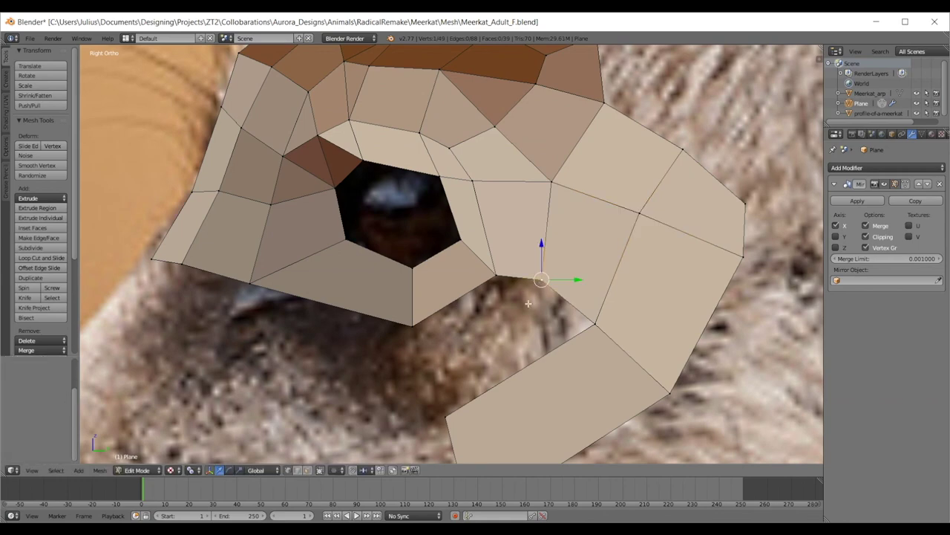
- Fill the remaining gap below the eye with one face joining the eye ring's lower edge to the cheek strip
{"action": "middle_click_drag", "start_coordinate": [523, 293], "coordinate": [551, 239], "text": "shift"}
{"action": "key", "text": "a"}
{"action": "right_click", "coordinate": [474, 356]}
{"action": "right_click", "coordinate": [443, 276], "text": "shift"}
{"action": "right_click", "coordinate": [523, 225], "text": "shift"}
{"action": "right_click", "coordinate": [569, 227], "text": "shift"}
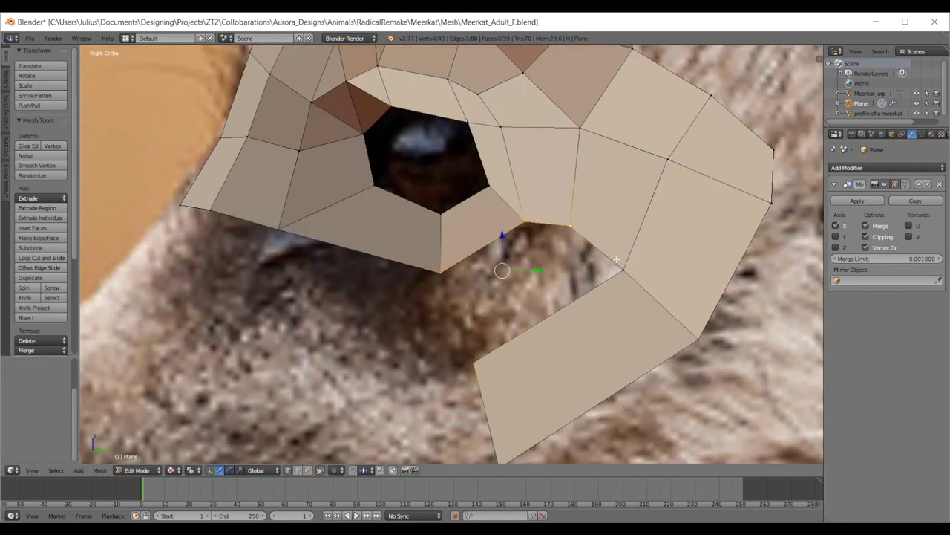
{"action": "right_click", "coordinate": [618, 266], "text": "shift"}
{"action": "key", "text": "f"}
{"action": "key", "text": "a"}
- In front view, move the cheek strip's inner corner vertex and the extruded vertex outward to untangle the overlapping faces
{"action": "scroll", "coordinate": [585, 273], "scroll_direction": "down", "scroll_amount": 4}
{"action": "middle_click_drag", "start_coordinate": [584, 275], "coordinate": [562, 261]}
{"action": "key", "text": "KP_1"}
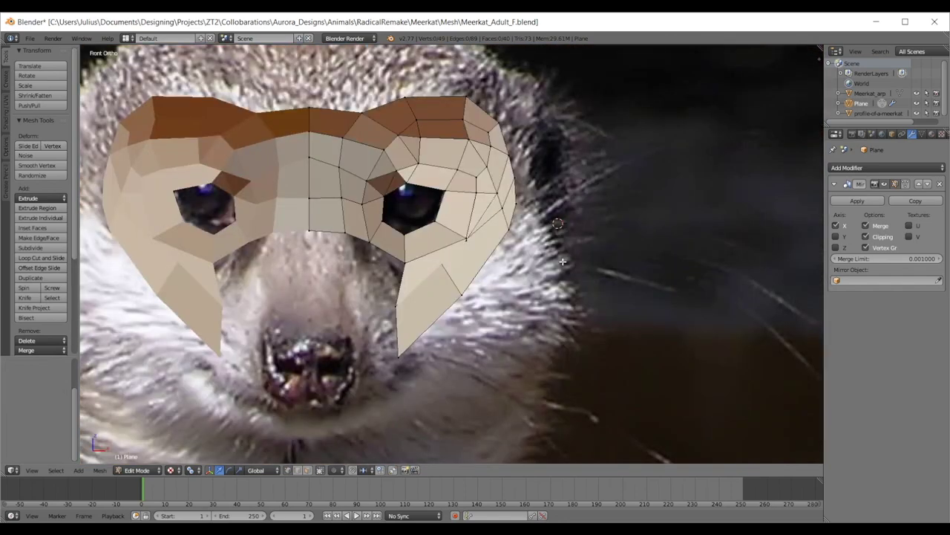
{"action": "scroll", "coordinate": [469, 283], "scroll_direction": "up", "scroll_amount": 4}
{"action": "middle_click_drag", "start_coordinate": [445, 277], "coordinate": [442, 246]}
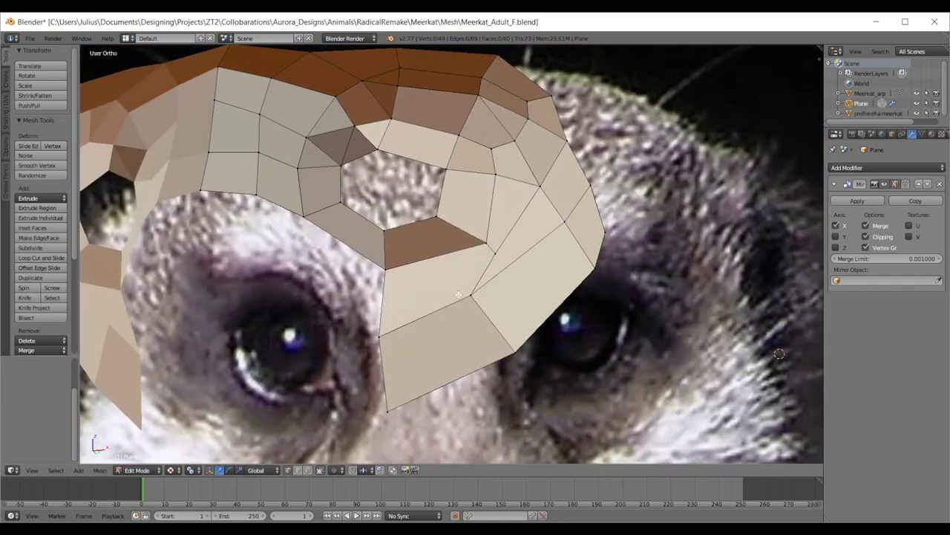
{"action": "key", "text": "KP_1"}
{"action": "scroll", "coordinate": [447, 254], "scroll_direction": "down", "scroll_amount": 5}
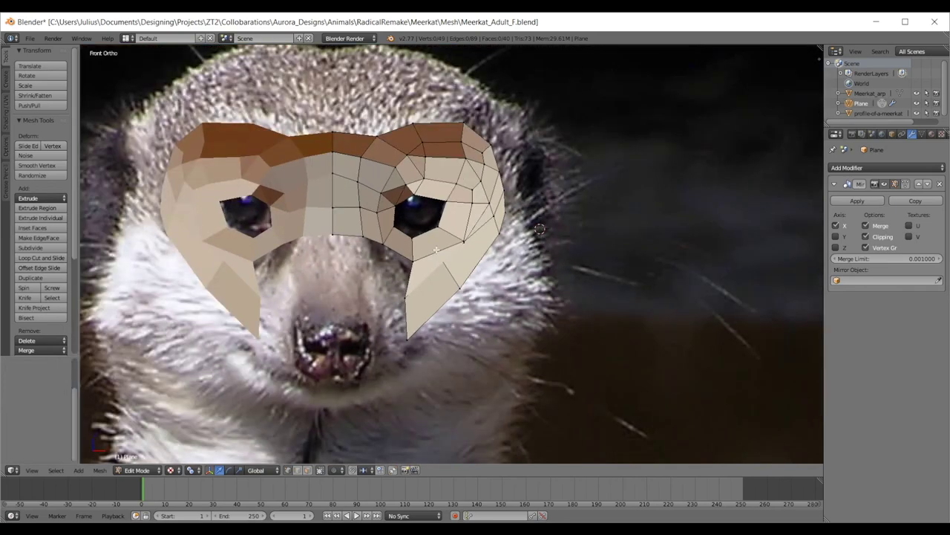
{"action": "scroll", "coordinate": [479, 206], "scroll_direction": "up", "scroll_amount": 5}
{"action": "scroll", "coordinate": [472, 193], "scroll_direction": "up", "scroll_amount": 3}
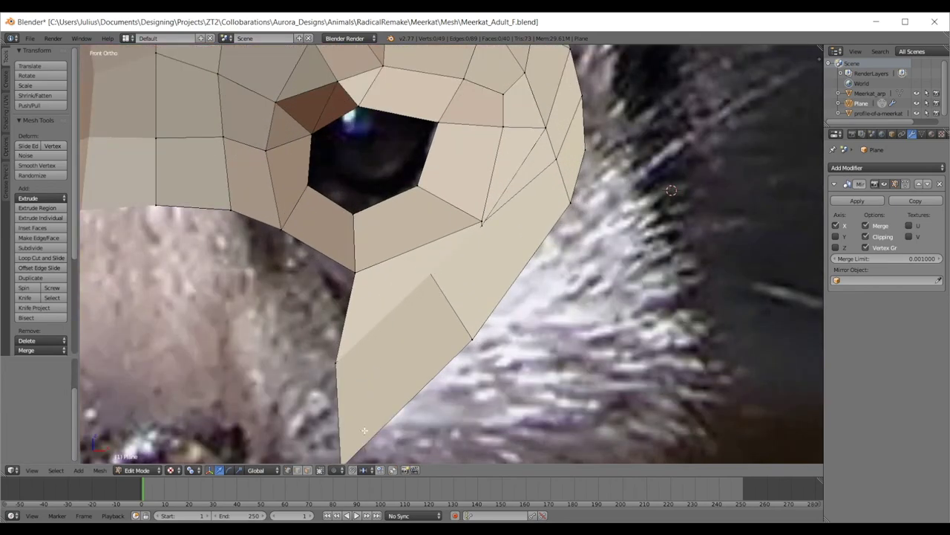
{"action": "left_click", "coordinate": [321, 471]}
{"action": "key", "text": "g"}
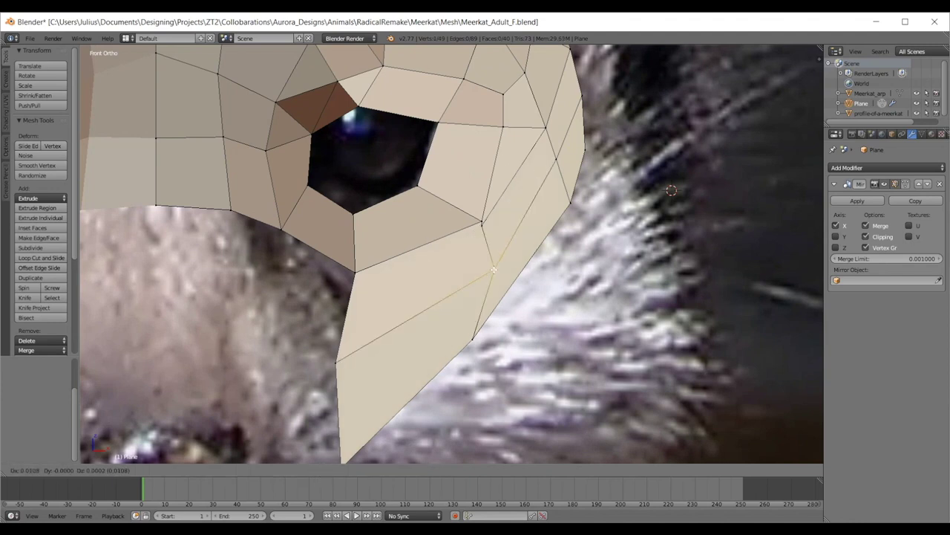
{"action": "left_click", "coordinate": [479, 268]}
{"action": "right_click", "coordinate": [484, 219]}
{"action": "key", "text": "g"}
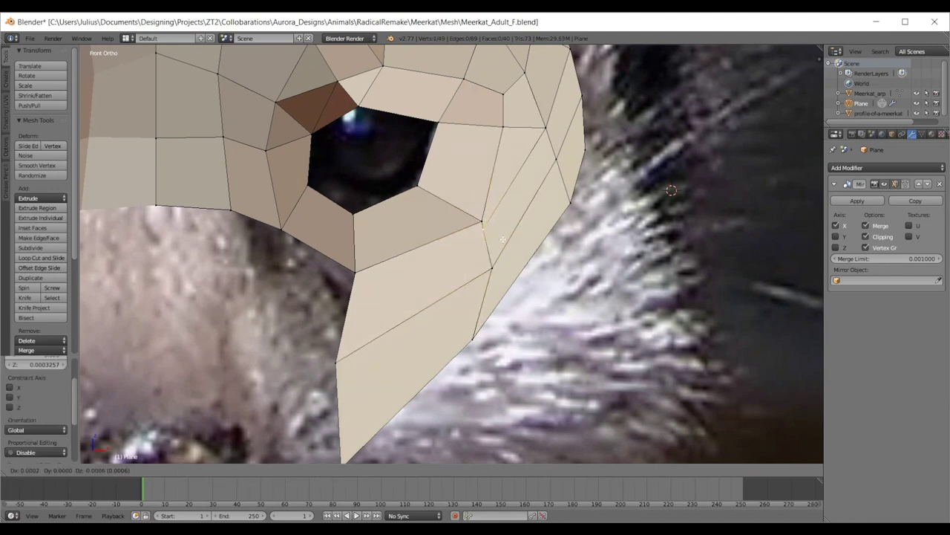
{"action": "left_click", "coordinate": [500, 234]}
- Pull the lower cheek strip's inner and outer edge vertices outward in front view to widen the cheek
{"action": "right_click", "coordinate": [475, 335]}
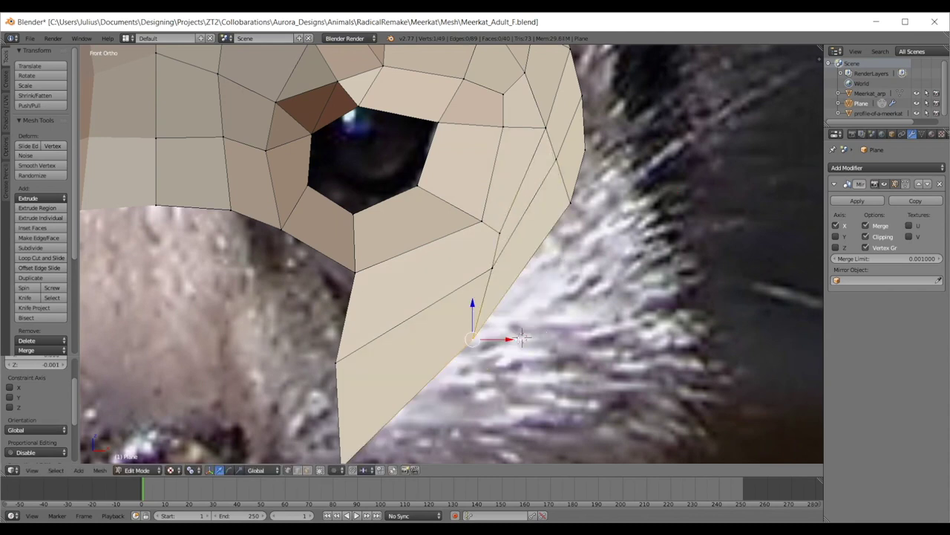
{"action": "right_click", "coordinate": [492, 276]}
{"action": "key", "text": "g"}
{"action": "key", "text": "x"}
{"action": "left_click", "coordinate": [490, 276]}
{"action": "right_click", "coordinate": [338, 361]}
{"action": "key", "text": "g"}
{"action": "left_click", "coordinate": [446, 314]}
{"action": "right_click", "coordinate": [471, 336]}
{"action": "key", "text": "g"}
{"action": "left_click", "coordinate": [516, 329]}
- Refine the cheek strip's inner corner vertex in front view and move the strip's bottom tip up and outward
{"action": "right_click", "coordinate": [493, 269]}
{"action": "key", "text": "g"}
{"action": "left_click", "coordinate": [505, 246]}
{"action": "key", "text": "g"}
{"action": "left_click", "coordinate": [509, 240]}
{"action": "right_click", "coordinate": [499, 233]}
{"action": "scroll", "coordinate": [345, 450], "scroll_direction": "down", "scroll_amount": 2}
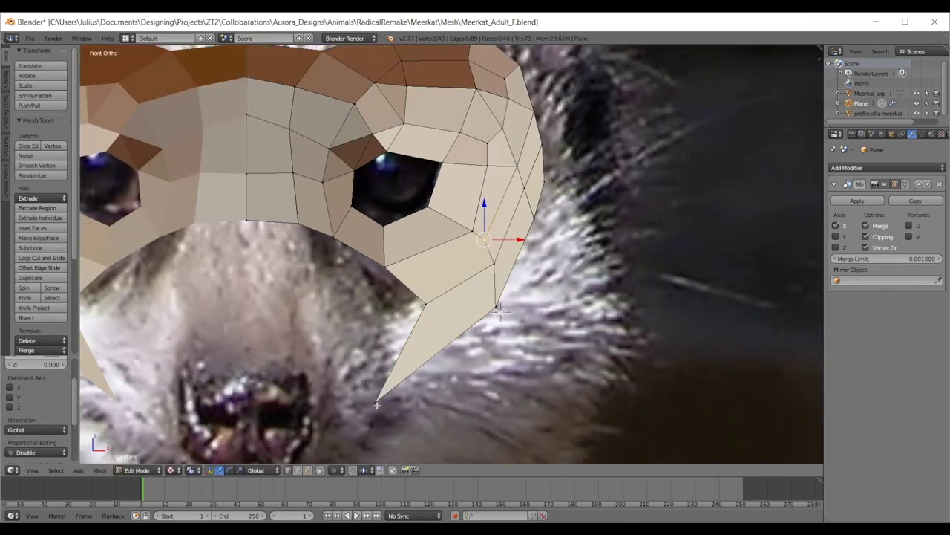
{"action": "right_click", "coordinate": [378, 405]}
{"action": "key", "text": "g"}
{"action": "left_click", "coordinate": [441, 349]}
- Check the mesh in Object Mode, and nudge the cheek's inner corner vertex and the extruded vertex in side view
{"action": "scroll", "coordinate": [488, 288], "scroll_direction": "down", "scroll_amount": 5}
{"action": "key", "text": "Tab"}
{"action": "middle_click_drag", "start_coordinate": [483, 288], "coordinate": [526, 297]}
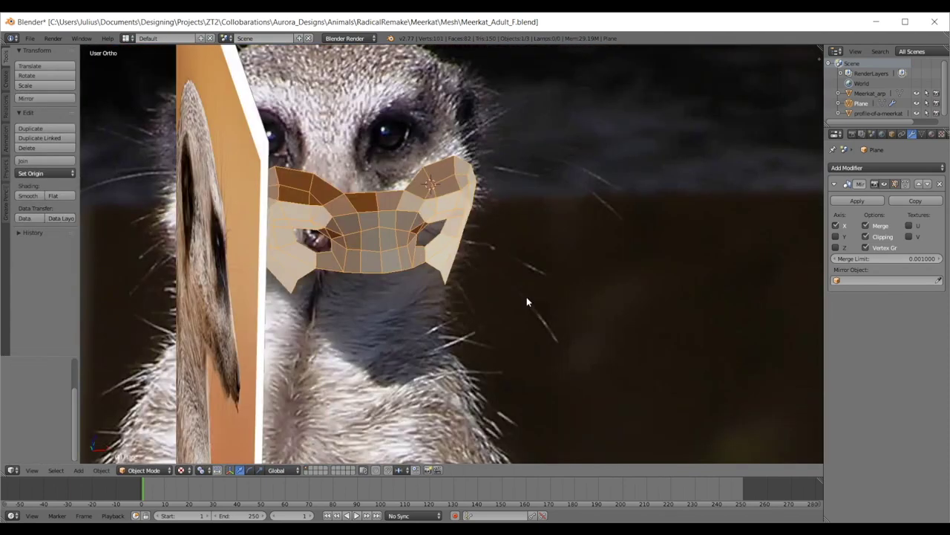
{"action": "key", "text": "KP_3"}
{"action": "key", "text": "Tab"}
{"action": "scroll", "coordinate": [512, 290], "scroll_direction": "up", "scroll_amount": 4}
{"action": "right_click", "coordinate": [546, 257]}
{"action": "key", "text": "g"}
{"action": "left_click", "coordinate": [535, 258]}
{"action": "right_click", "coordinate": [522, 236]}
{"action": "key", "text": "g"}
{"action": "left_click", "coordinate": [522, 233]}
{"action": "key", "text": "Tab"}
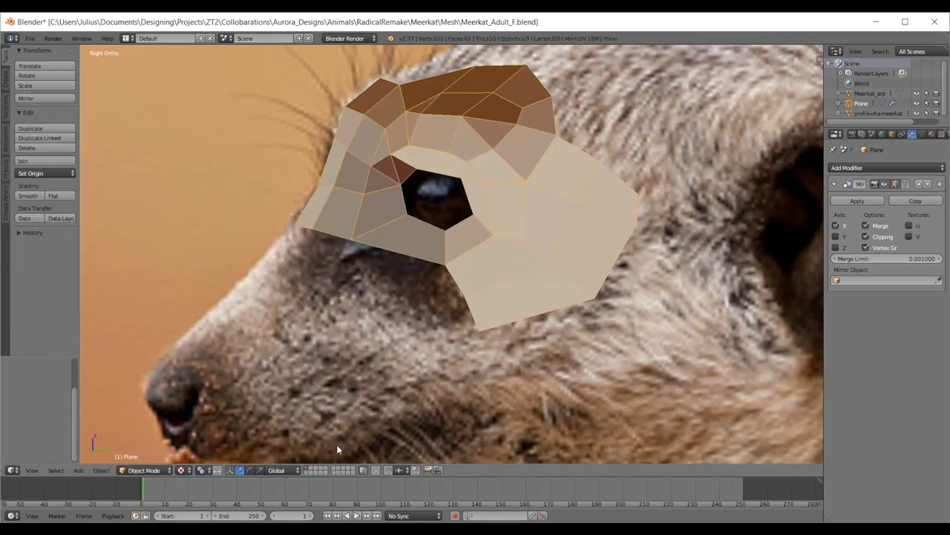
{"action": "scroll", "coordinate": [415, 352], "scroll_direction": "up", "scroll_amount": 1}
{"action": "key", "text": "Tab"}
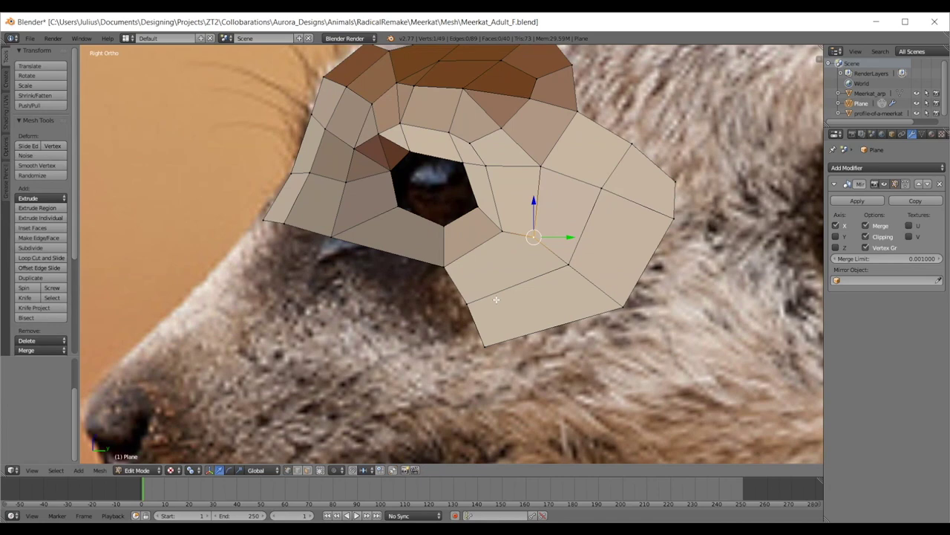
{"action": "scroll", "coordinate": [501, 299], "scroll_direction": "up", "scroll_amount": 3}
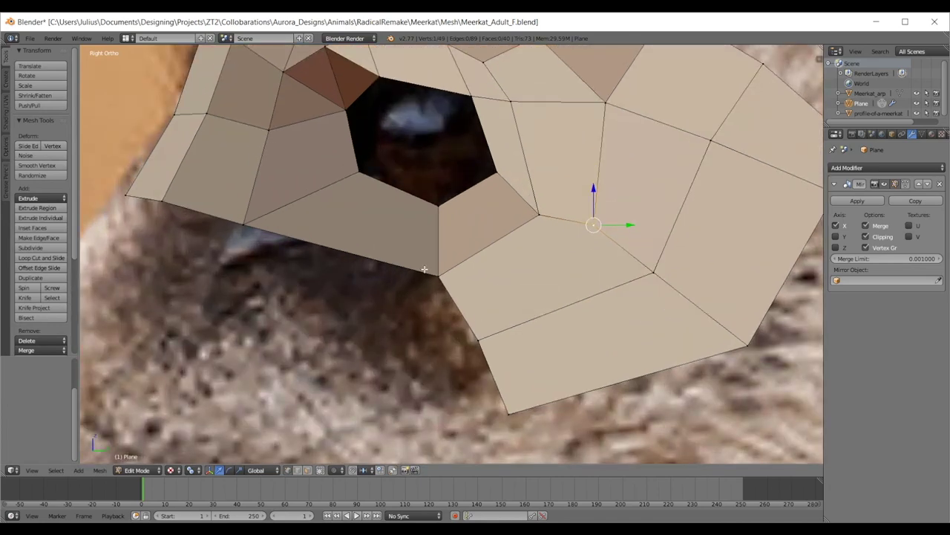
{"action": "middle_click_drag", "start_coordinate": [604, 286], "coordinate": [595, 243], "text": "shift"}
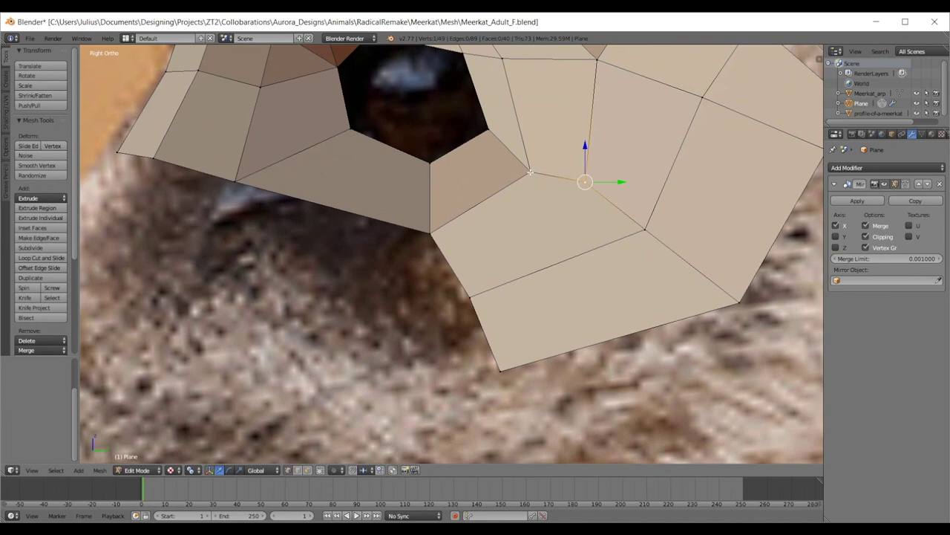
{"action": "key", "text": "g"}
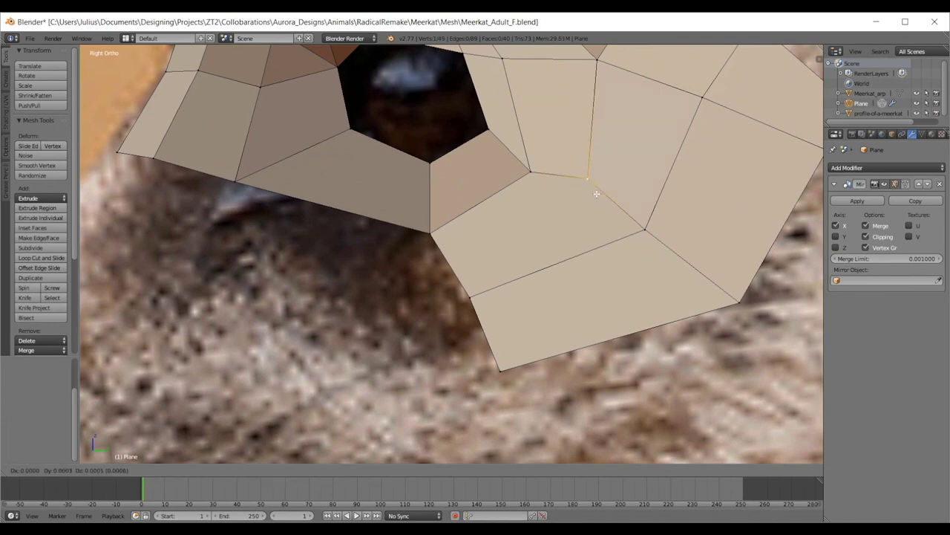
{"action": "left_click", "coordinate": [594, 194]}
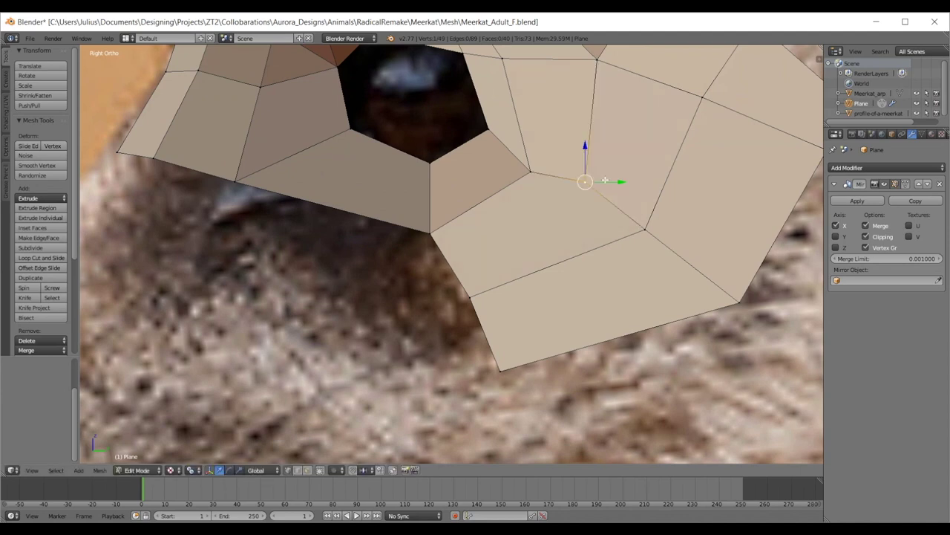
{"action": "scroll", "coordinate": [604, 187], "scroll_direction": "down", "scroll_amount": 2}
{"action": "key", "text": "g"}
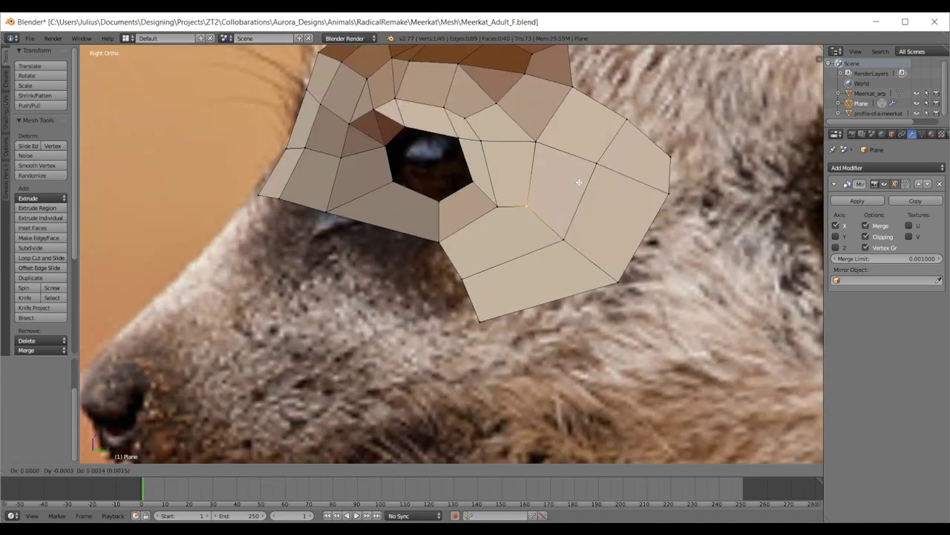
{"action": "right_click", "coordinate": [579, 182]}
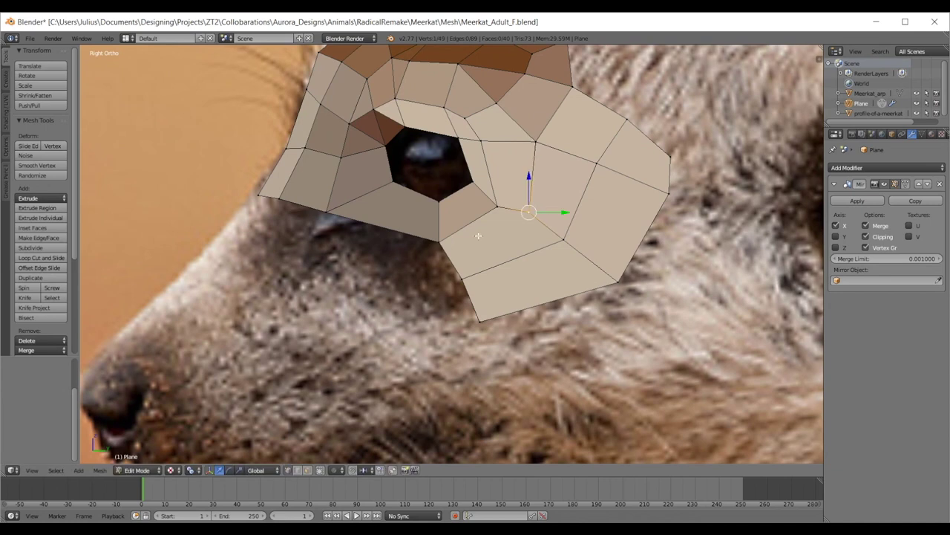
- Split the face below the eye with an edge from its lower front vertex to the extruded vertex, and nudge the latter
{"action": "right_click", "coordinate": [456, 274], "text": "shift"}
{"action": "right_click", "coordinate": [526, 215]}
{"action": "key", "text": "g"}
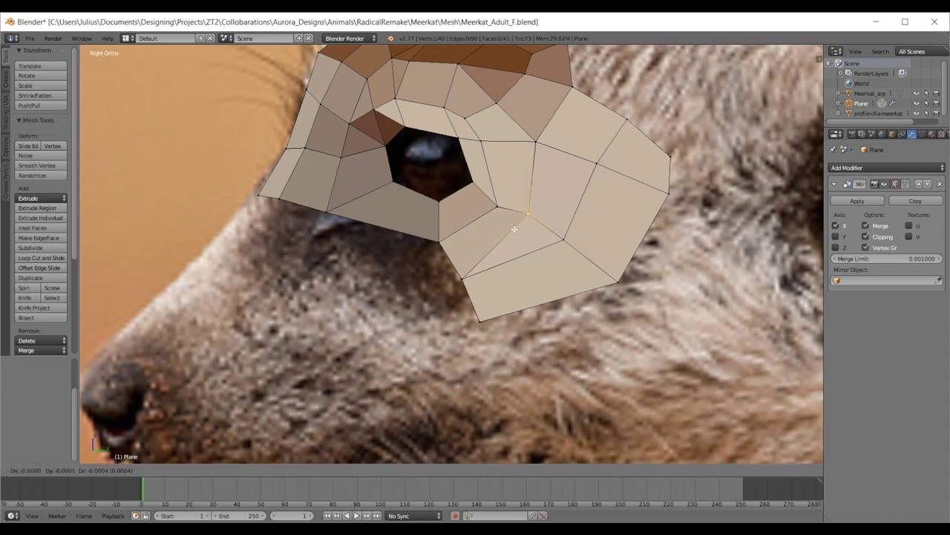
{"action": "left_click", "coordinate": [514, 228]}
- Examine how the face loops run around the eye and cheek using face selection, and clear the selection
{"action": "right_click", "coordinate": [496, 206]}
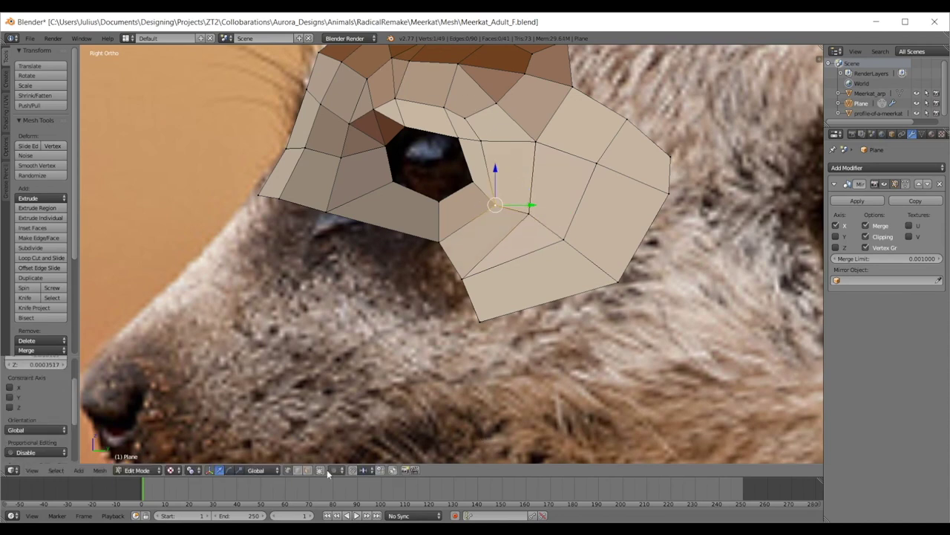
{"action": "left_click", "coordinate": [311, 470]}
{"action": "right_click", "coordinate": [486, 230], "text": "alt"}
{"action": "right_click", "coordinate": [489, 224]}
{"action": "right_click", "coordinate": [511, 162], "text": "alt"}
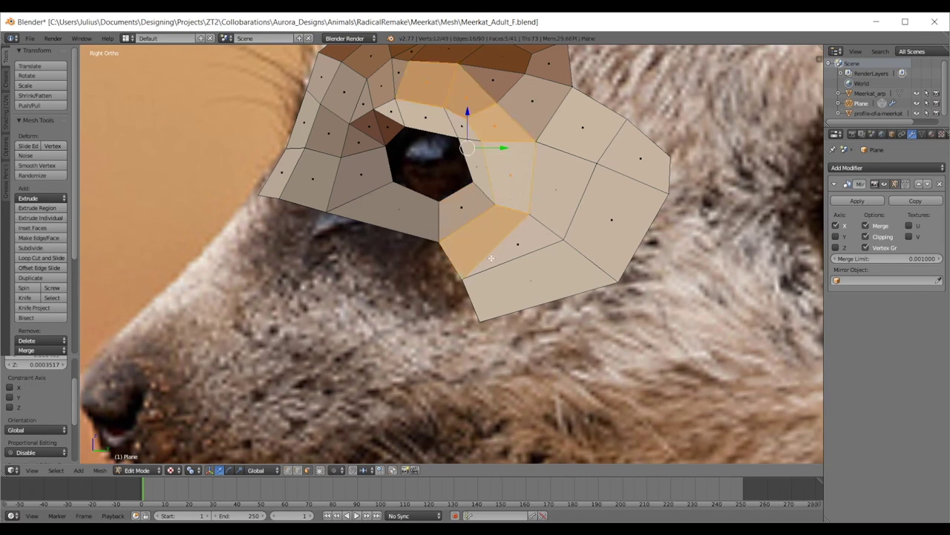
{"action": "right_click", "coordinate": [448, 120]}
{"action": "right_click", "coordinate": [505, 179], "text": "alt"}
{"action": "right_click", "coordinate": [443, 86]}
{"action": "right_click", "coordinate": [465, 215], "text": "shift"}
{"action": "right_click", "coordinate": [486, 242], "text": "shift"}
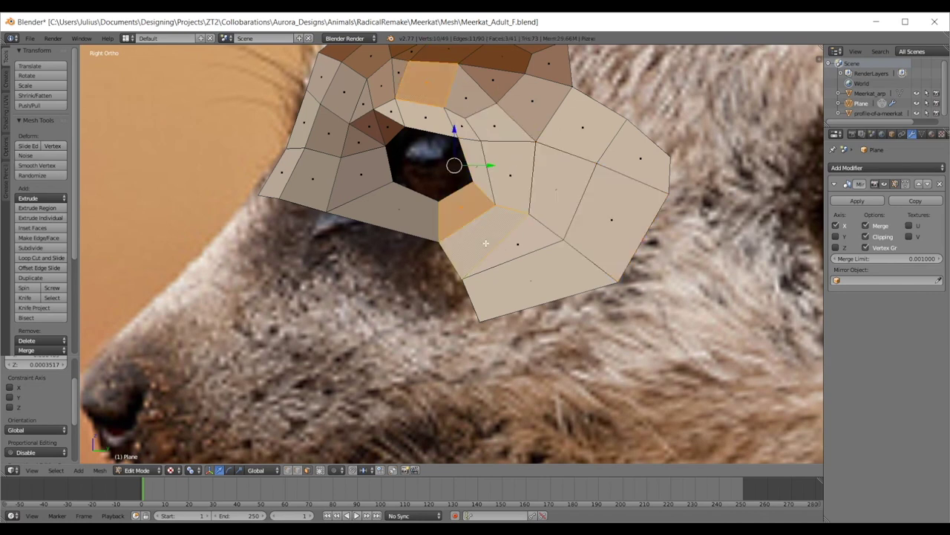
{"action": "right_click", "coordinate": [482, 103], "text": "ctrl"}
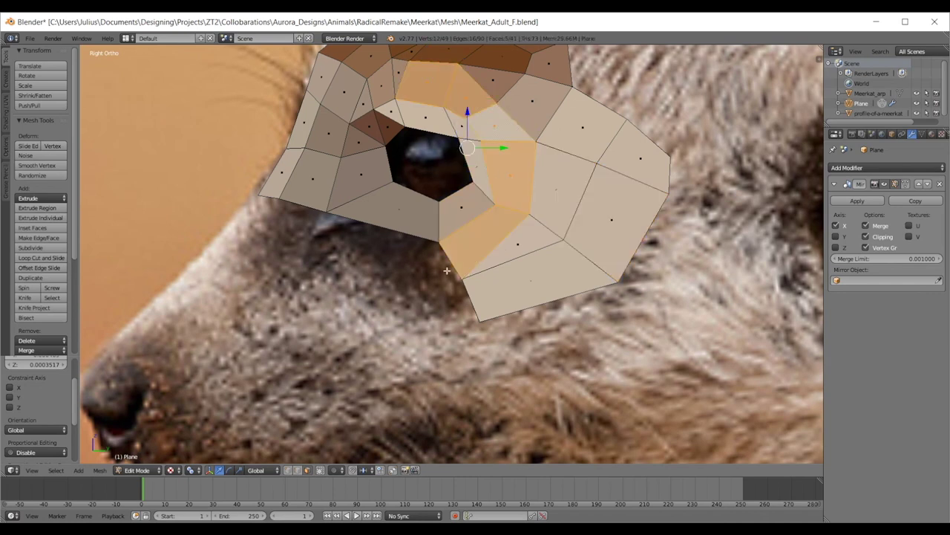
{"action": "key", "text": "a"}
{"action": "right_click", "coordinate": [571, 157], "text": "alt"}
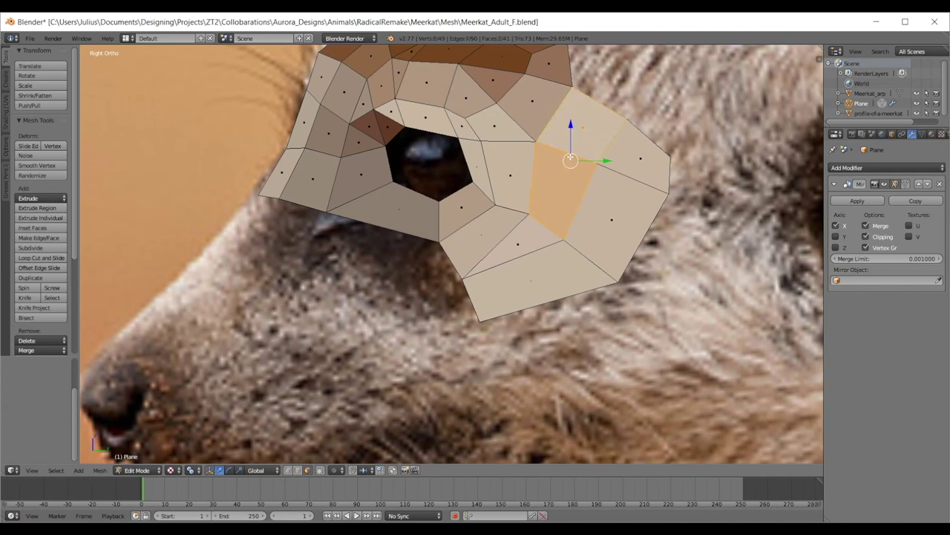
{"action": "scroll", "coordinate": [527, 235], "scroll_direction": "down", "scroll_amount": 1}
{"action": "key", "text": "a"}
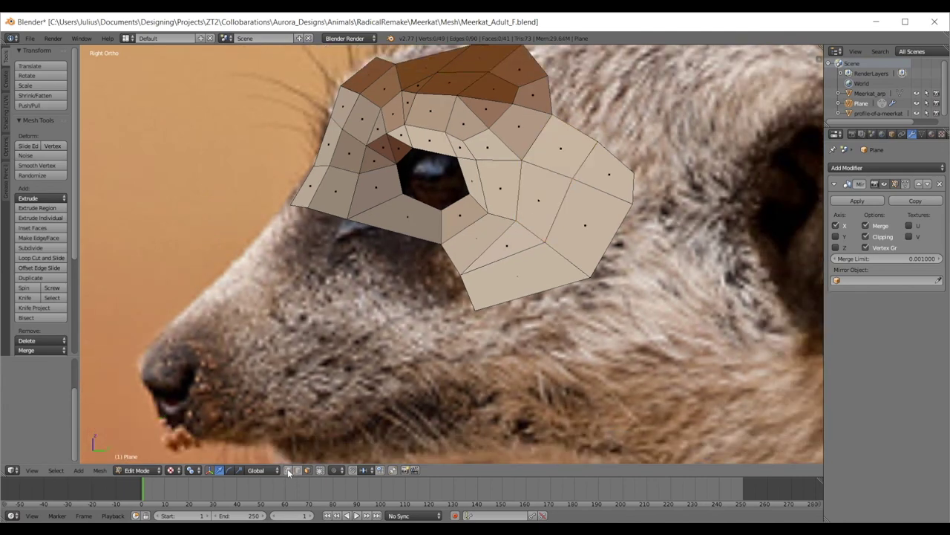
- Extrude the front edges of the cheek below the eye forward toward the muzzle and rotate the new edge row
{"action": "right_click", "coordinate": [462, 276], "text": "shift"}
{"action": "right_click", "coordinate": [474, 306], "text": "shift"}
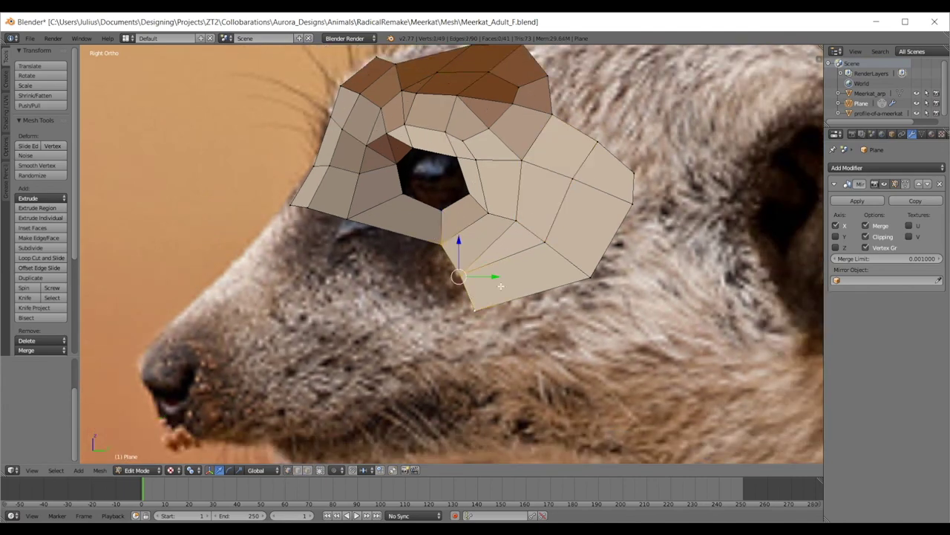
{"action": "scroll", "coordinate": [475, 290], "scroll_direction": "up", "scroll_amount": 3}
{"action": "key", "text": "e"}
{"action": "left_click", "coordinate": [499, 248]}
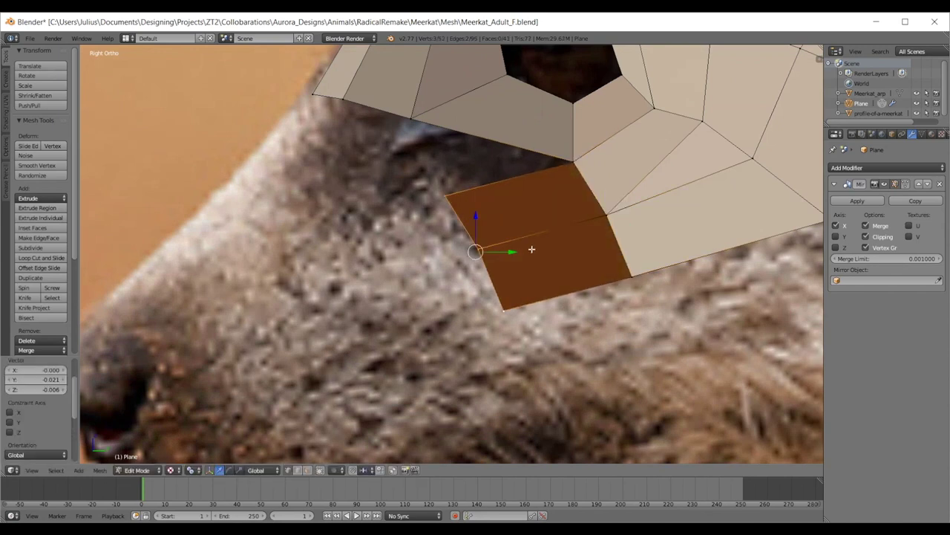
{"action": "key", "text": "r"}
{"action": "left_click", "coordinate": [530, 256]}
- Reposition the three front vertices of the extruded muzzle faces individually in side view
{"action": "right_click", "coordinate": [471, 197]}
{"action": "key", "text": "g"}
{"action": "left_click", "coordinate": [480, 199]}
{"action": "right_click", "coordinate": [486, 249]}
{"action": "key", "text": "g"}
{"action": "left_click", "coordinate": [490, 260]}
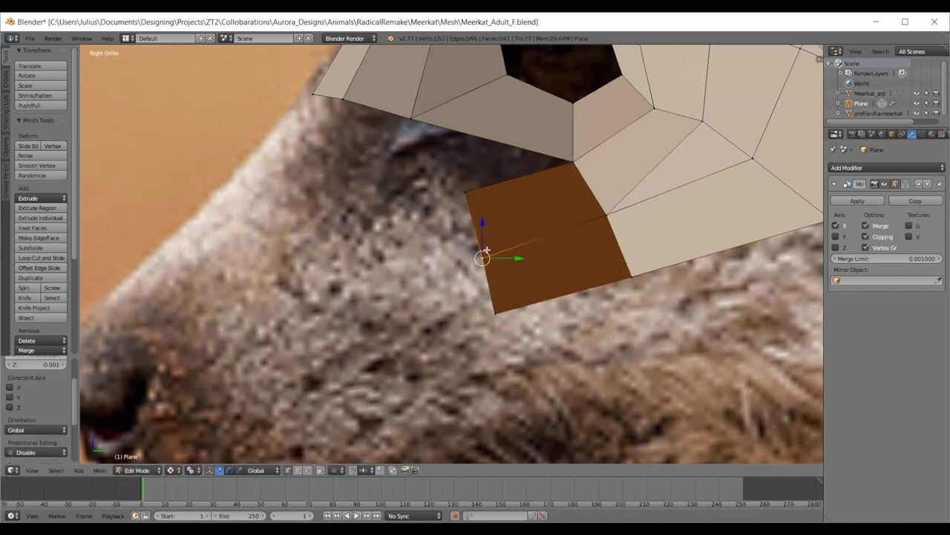
{"action": "scroll", "coordinate": [493, 267], "scroll_direction": "down", "scroll_amount": 2}
{"action": "right_click", "coordinate": [485, 295]}
{"action": "key", "text": "g"}
{"action": "left_click", "coordinate": [496, 306]}
- Adjust the lower and middle vertices where the new muzzle faces meet the cheek in side view
{"action": "right_click", "coordinate": [576, 271]}
{"action": "key", "text": "g"}
{"action": "left_click", "coordinate": [576, 281]}
{"action": "right_click", "coordinate": [559, 230]}
{"action": "key", "text": "g"}
{"action": "left_click", "coordinate": [556, 231]}
- In front view, move the new muzzle faces' inner vertices to follow the side of the snout on the reference photo
{"action": "middle_click_drag", "start_coordinate": [555, 231], "coordinate": [727, 190]}
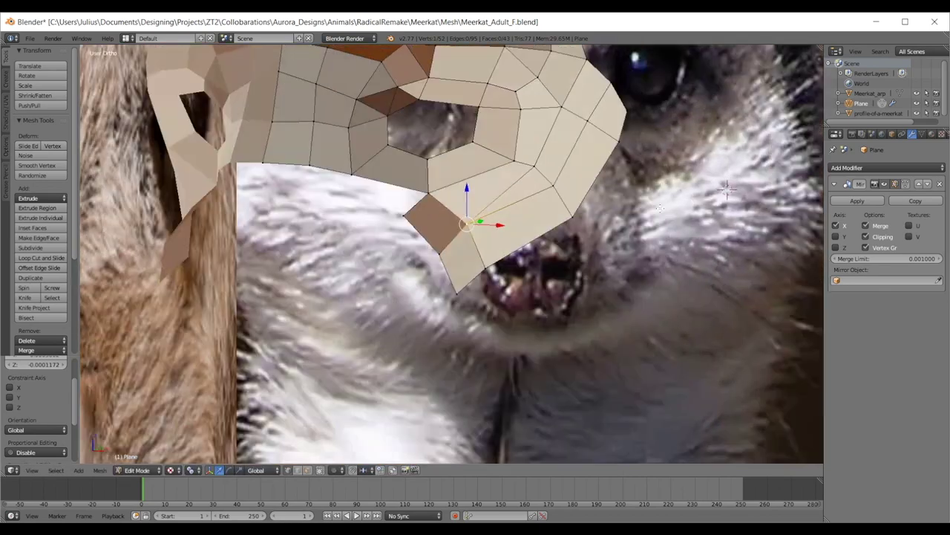
{"action": "key", "text": "KP_1"}
{"action": "right_click", "coordinate": [401, 223]}
{"action": "key", "text": "g"}
{"action": "left_click", "coordinate": [386, 214]}
{"action": "right_click", "coordinate": [420, 253]}
{"action": "key", "text": "g"}
{"action": "left_click", "coordinate": [371, 246]}
{"action": "right_click", "coordinate": [439, 278]}
{"action": "key", "text": "g"}
{"action": "right_click", "coordinate": [401, 286]}
{"action": "right_click", "coordinate": [443, 298]}
{"action": "key", "text": "g"}
{"action": "left_click", "coordinate": [403, 292]}
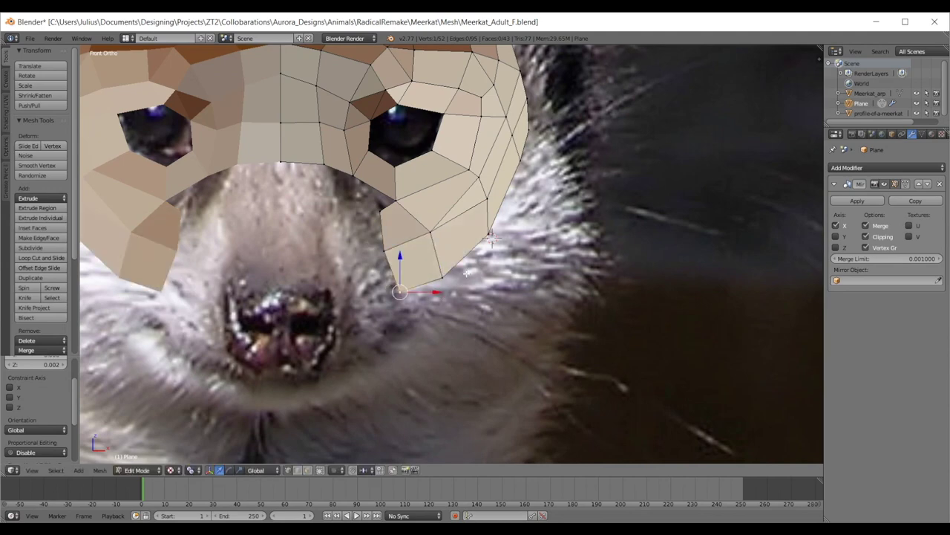
- Inspect the extended mesh in Object Mode from an angle, and return to Edit Mode in side view
{"action": "scroll", "coordinate": [467, 273], "scroll_direction": "down", "scroll_amount": 5}
{"action": "key", "text": "Tab"}
{"action": "middle_click_drag", "start_coordinate": [466, 273], "coordinate": [424, 247]}
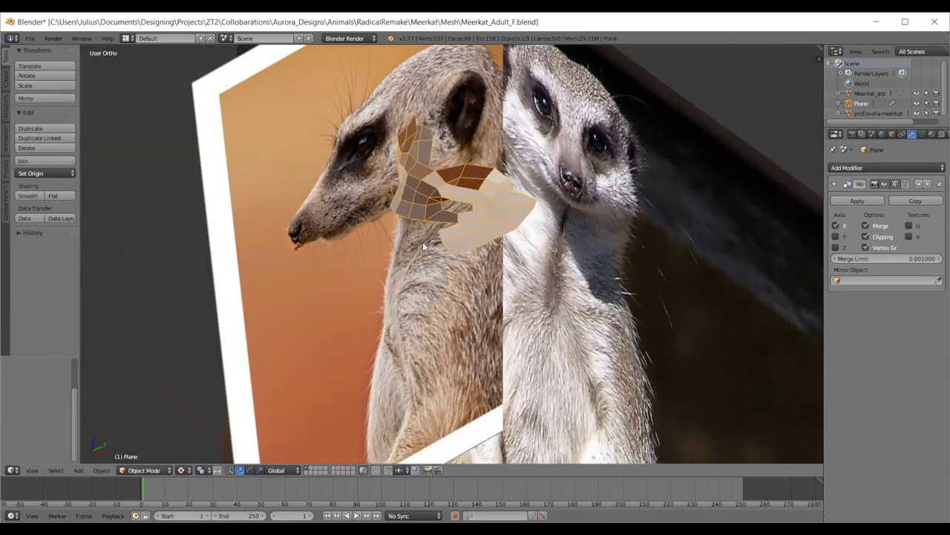
{"action": "key", "text": "KP_3"}
{"action": "key", "text": "Tab"}
{"action": "scroll", "coordinate": [446, 223], "scroll_direction": "up", "scroll_amount": 6}
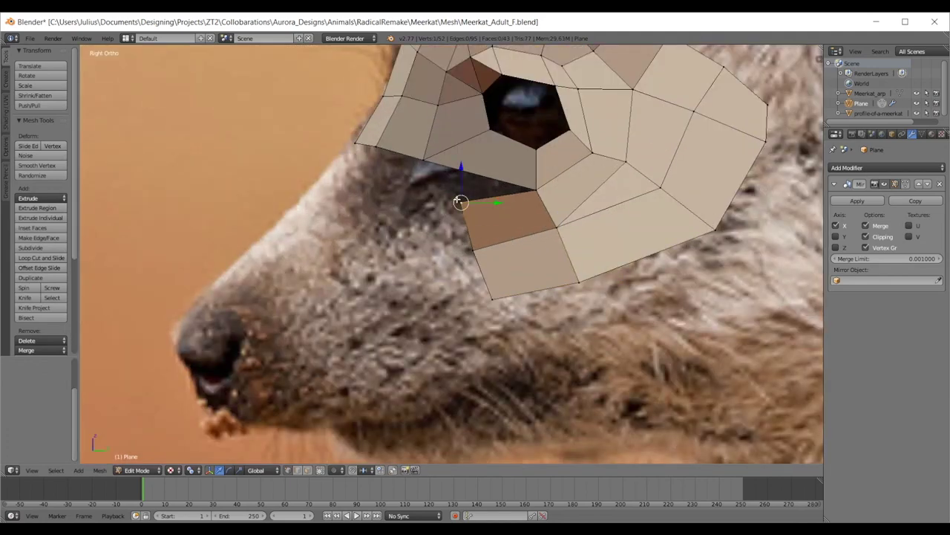
- Move the middle and lower front vertices of the muzzle faces into place, comparing front and side views
{"action": "key", "text": "e"}
{"action": "left_click", "coordinate": [473, 254]}
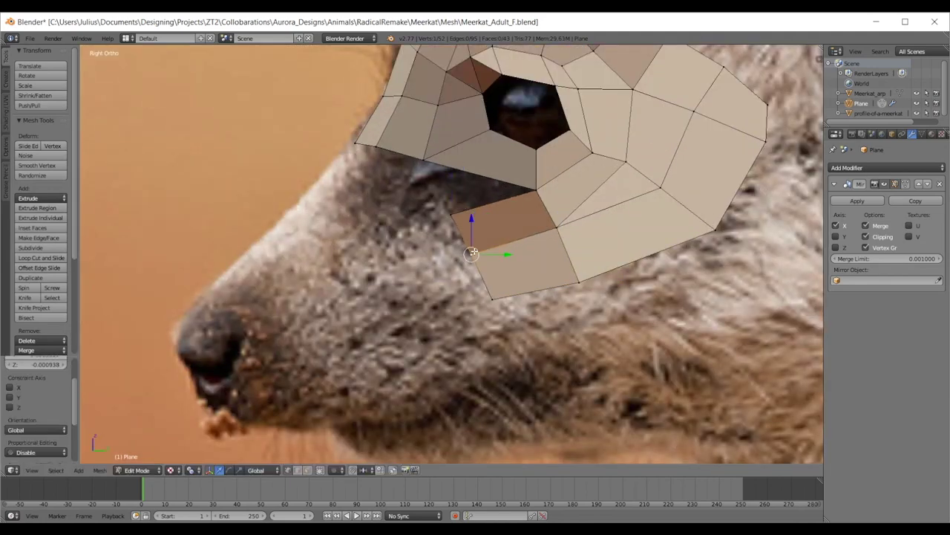
{"action": "key", "text": "KP_1"}
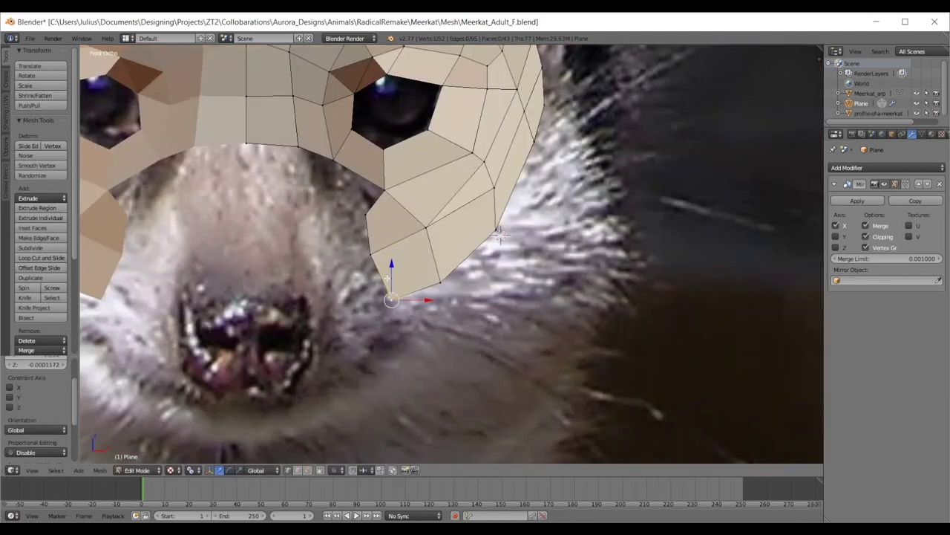
{"action": "key", "text": "KP_3"}
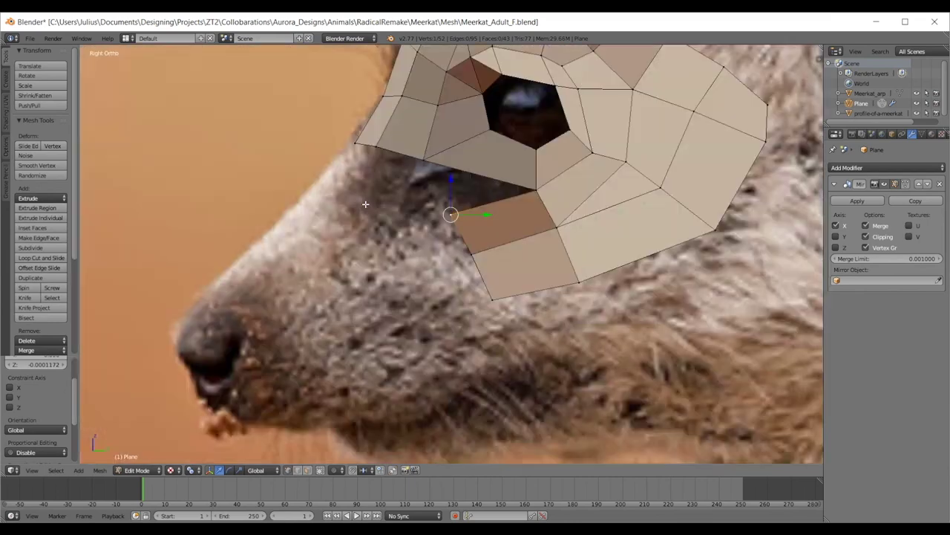
{"action": "scroll", "coordinate": [378, 203], "scroll_direction": "up", "scroll_amount": 3}
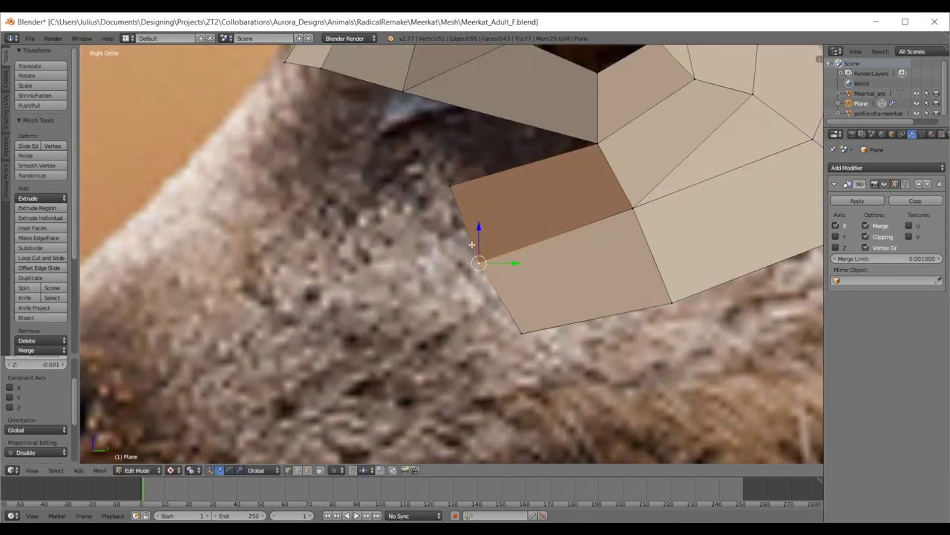
{"action": "scroll", "coordinate": [461, 172], "scroll_direction": "down", "scroll_amount": 2}
- Shift the upper and middle front vertices of the muzzle faces in side view to curve the mesh border
{"action": "right_click", "coordinate": [415, 142]}
{"action": "right_click", "coordinate": [449, 206]}
{"action": "key", "text": "g"}
{"action": "left_click", "coordinate": [450, 213]}
{"action": "right_click", "coordinate": [471, 255]}
{"action": "key", "text": "g"}
{"action": "left_click", "coordinate": [490, 254]}
- Extrude the border vertex below the inner eye corner toward the snout and fill a face down to the cheek faces
{"action": "right_click", "coordinate": [437, 204]}
{"action": "right_click", "coordinate": [410, 144]}
{"action": "key", "text": "e"}
{"action": "left_click", "coordinate": [376, 168]}
{"action": "right_click", "coordinate": [449, 213], "text": "shift"}
{"action": "right_click", "coordinate": [553, 176], "text": "shift"}
{"action": "right_click", "coordinate": [418, 141], "text": "shift"}
{"action": "key", "text": "f"}
{"action": "right_click", "coordinate": [554, 176]}
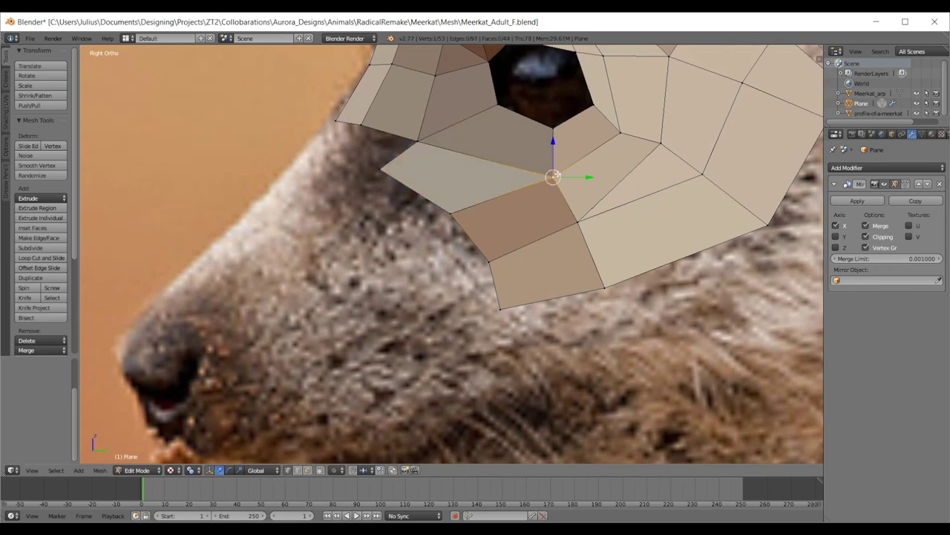
- Examine the extended mesh against the photos in Object Mode, in side and front views
{"action": "scroll", "coordinate": [431, 208], "scroll_direction": "down", "scroll_amount": 5}
{"action": "key", "text": "Tab"}
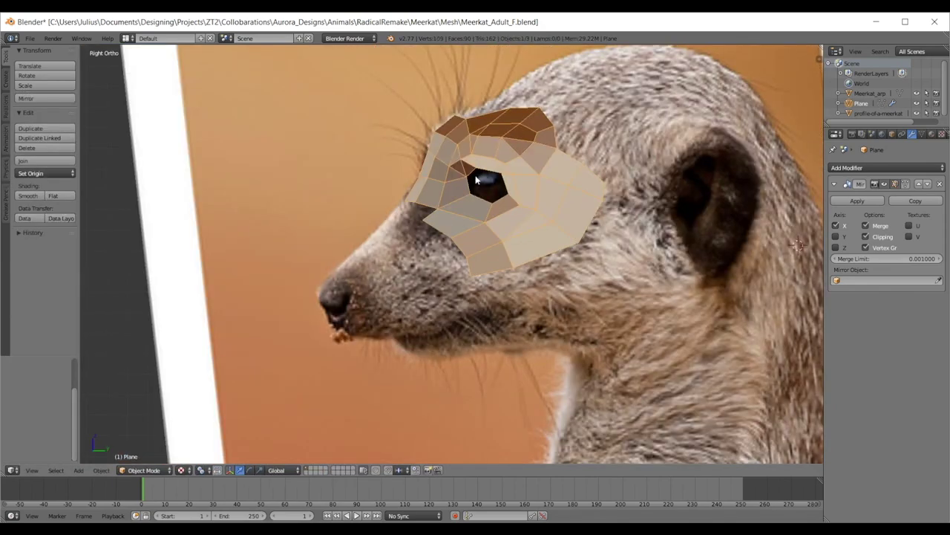
{"action": "scroll", "coordinate": [477, 180], "scroll_direction": "up", "scroll_amount": 2}
{"action": "key", "text": "Tab"}
{"action": "key", "text": "Tab"}
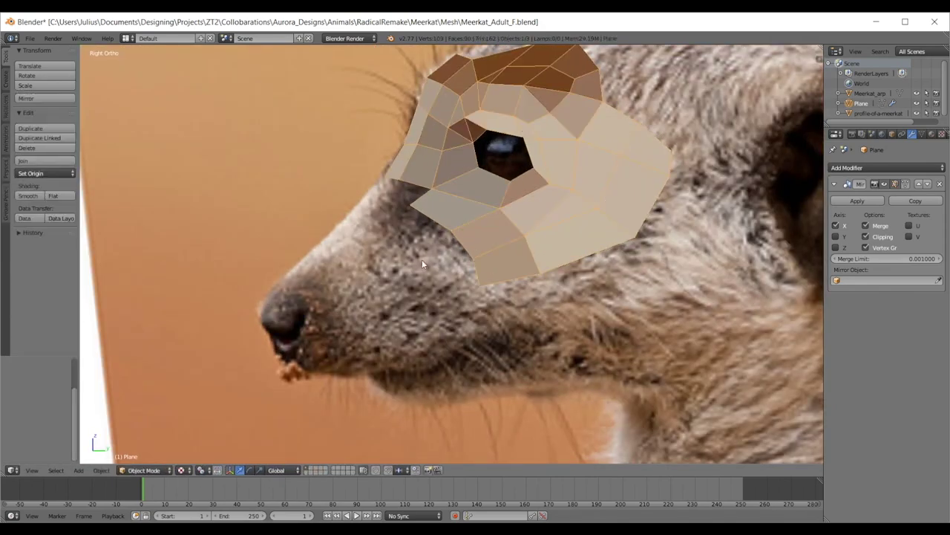
{"action": "key", "text": "KP_1"}
{"action": "scroll", "coordinate": [430, 261], "scroll_direction": "up", "scroll_amount": 3}
- In front view, move the new face's upper and front vertices to follow the snout beside the inner eye corner
{"action": "key", "text": "Tab"}
{"action": "right_click", "coordinate": [337, 184]}
{"action": "key", "text": "g"}
{"action": "left_click", "coordinate": [335, 190]}
{"action": "right_click", "coordinate": [364, 220]}
{"action": "key", "text": "g"}
{"action": "left_click", "coordinate": [359, 221]}
{"action": "right_click", "coordinate": [374, 257]}
{"action": "right_click", "coordinate": [429, 224]}
- Check the mesh from an angle, and shift the outer vertices of the lower cheek faces slightly inward in front view
{"action": "key", "text": "Tab"}
{"action": "scroll", "coordinate": [438, 214], "scroll_direction": "down", "scroll_amount": 6}
{"action": "middle_click_drag", "start_coordinate": [461, 193], "coordinate": [483, 214]}
{"action": "key", "text": "KP_1"}
{"action": "key", "text": "Tab"}
{"action": "scroll", "coordinate": [492, 236], "scroll_direction": "up", "scroll_amount": 4}
{"action": "right_click", "coordinate": [443, 277]}
{"action": "key", "text": "g"}
{"action": "left_click", "coordinate": [429, 278]}
{"action": "right_click", "coordinate": [431, 233]}
{"action": "key", "text": "g"}
{"action": "left_click", "coordinate": [429, 230]}
- Align the front border vertices of the cheek faces with the side of the snout in front view
{"action": "right_click", "coordinate": [403, 289]}
{"action": "key", "text": "g"}
{"action": "left_click", "coordinate": [381, 285]}
{"action": "right_click", "coordinate": [382, 258]}
{"action": "key", "text": "g"}
{"action": "left_click", "coordinate": [381, 251]}
{"action": "right_click", "coordinate": [375, 209]}
{"action": "key", "text": "g"}
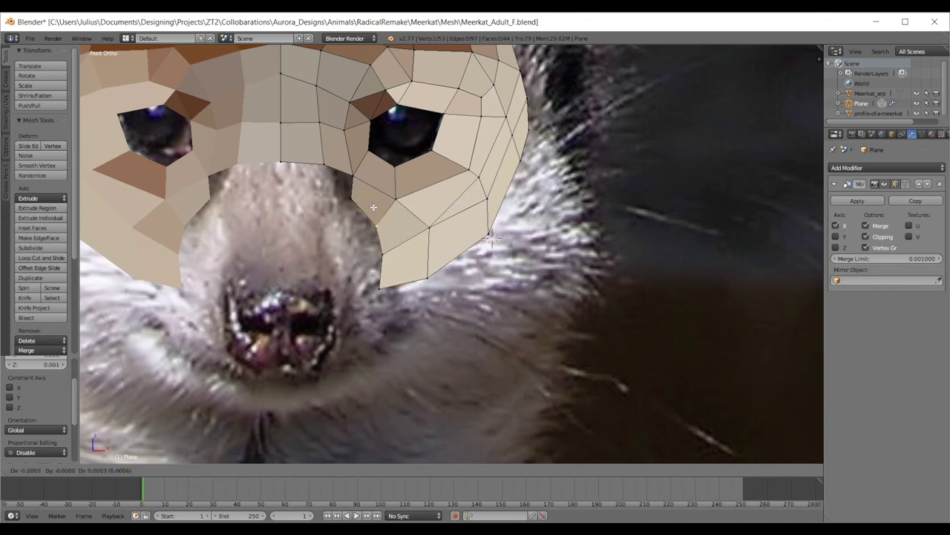
{"action": "left_click", "coordinate": [373, 207]}
{"action": "right_click", "coordinate": [487, 203]}
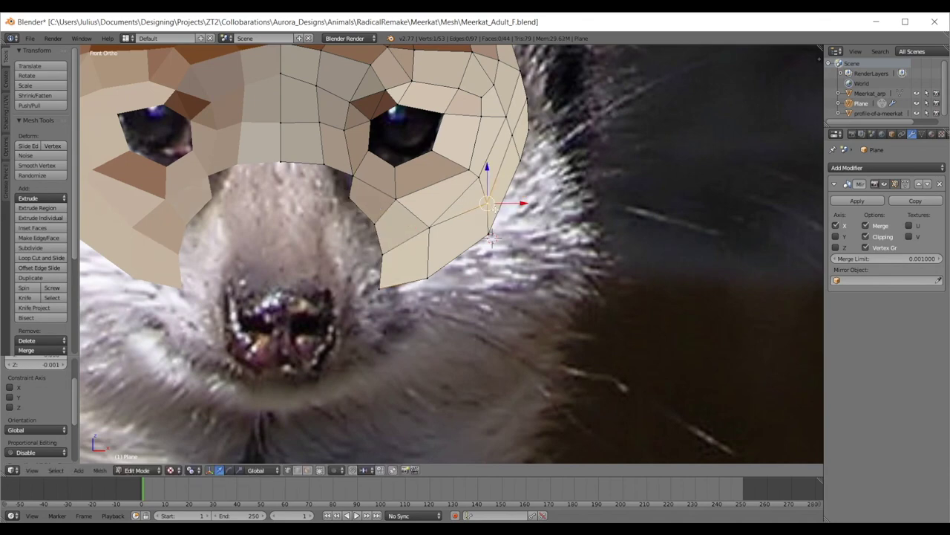
- Examine the mesh shape in Object Mode from an angle, the side and the front
{"action": "key", "text": "Tab"}
{"action": "middle_click_drag", "start_coordinate": [478, 208], "coordinate": [397, 204]}
{"action": "key", "text": "KP_3"}
{"action": "scroll", "coordinate": [427, 181], "scroll_direction": "up", "scroll_amount": 1}
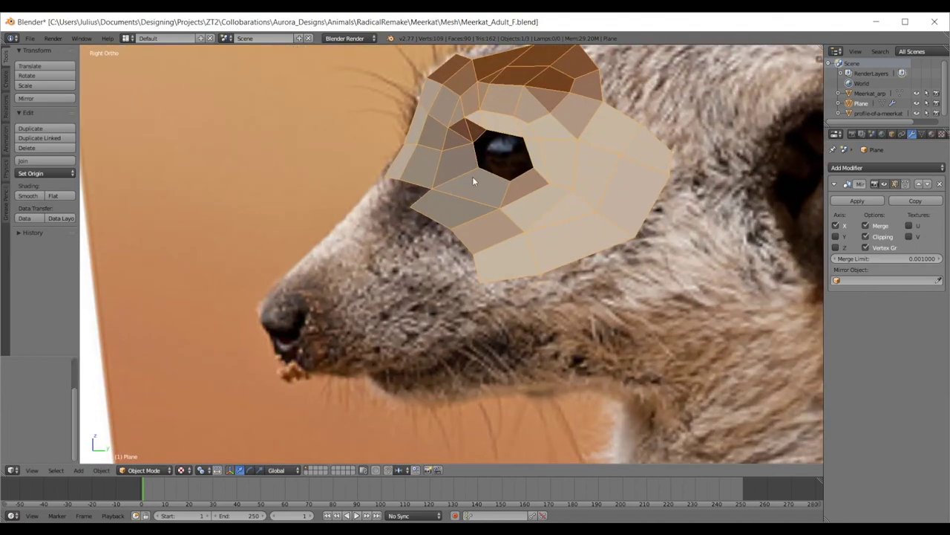
{"action": "middle_click_drag", "start_coordinate": [566, 254], "coordinate": [548, 210]}
{"action": "middle_click_drag", "start_coordinate": [425, 192], "coordinate": [515, 202]}
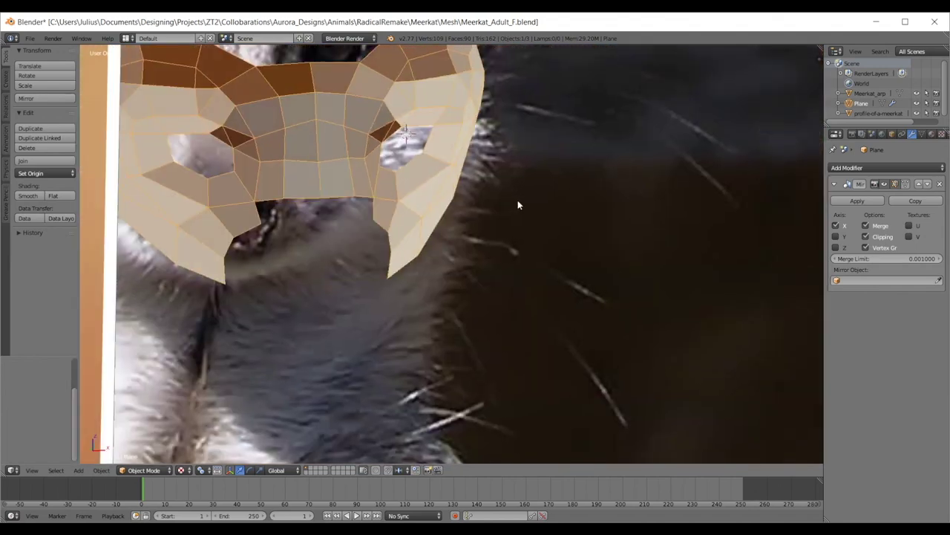
{"action": "key", "text": "KP_1"}
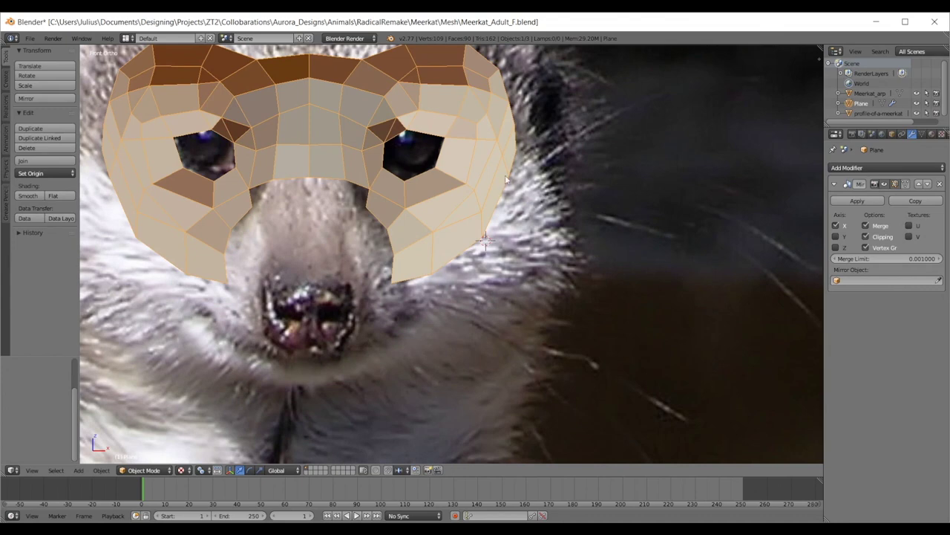
{"action": "scroll", "coordinate": [500, 144], "scroll_direction": "up", "scroll_amount": 3}
- Extrude the lower edge of the nose bridge down along the snout profile in side view
{"action": "key", "text": "Tab"}
{"action": "right_click", "coordinate": [244, 122]}
{"action": "right_click", "coordinate": [209, 117], "text": "shift"}
{"action": "key", "text": "KP_3"}
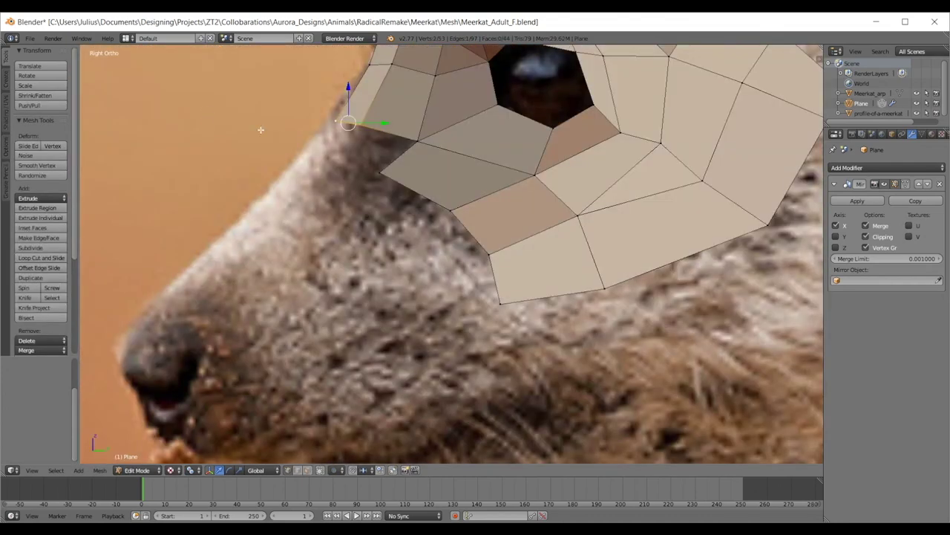
{"action": "scroll", "coordinate": [208, 111], "scroll_direction": "up", "scroll_amount": 6}
{"action": "key", "text": "e"}
{"action": "left_click", "coordinate": [374, 202]}
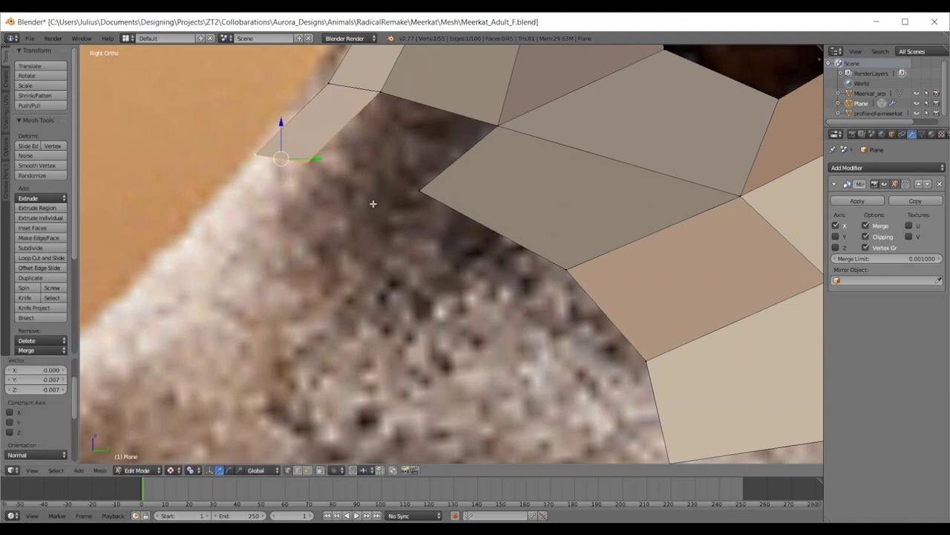
- Adjust the two vertices where the extruded strip meets the nose bridge to fit the snout profile
{"action": "right_click", "coordinate": [373, 108]}
{"action": "scroll", "coordinate": [373, 109], "scroll_direction": "down", "scroll_amount": 2}
{"action": "key", "text": "g"}
{"action": "left_click", "coordinate": [390, 129]}
{"action": "right_click", "coordinate": [369, 130]}
{"action": "key", "text": "g"}
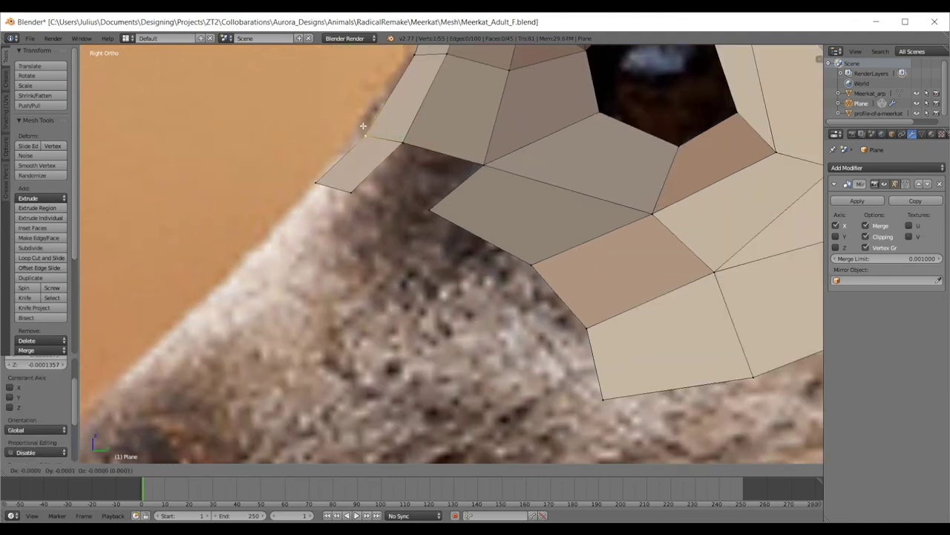
{"action": "left_click", "coordinate": [358, 127]}
- Fill the gap between the nose bridge strip and the face below the inner eye corner
{"action": "right_click", "coordinate": [352, 184]}
{"action": "right_click", "coordinate": [430, 201], "text": "shift"}
{"action": "right_click", "coordinate": [467, 159], "text": "shift"}
{"action": "key", "text": "f"}
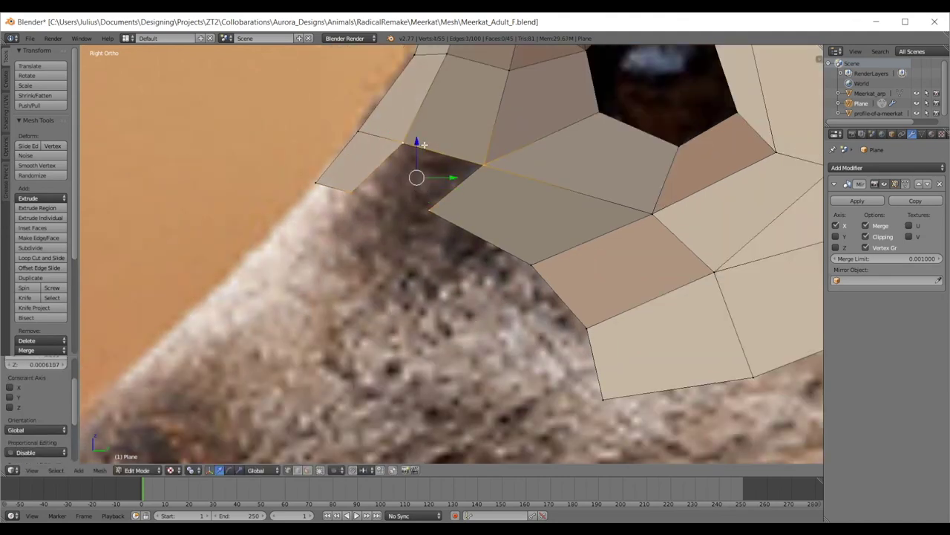
{"action": "key", "text": "a"}
- Select the whole border loop around the snout and shift it slightly in side and front views
{"action": "scroll", "coordinate": [443, 192], "scroll_direction": "down", "scroll_amount": 3}
{"action": "right_click", "coordinate": [477, 265], "text": "alt"}
{"action": "scroll", "coordinate": [477, 268], "scroll_direction": "down", "scroll_amount": 1}
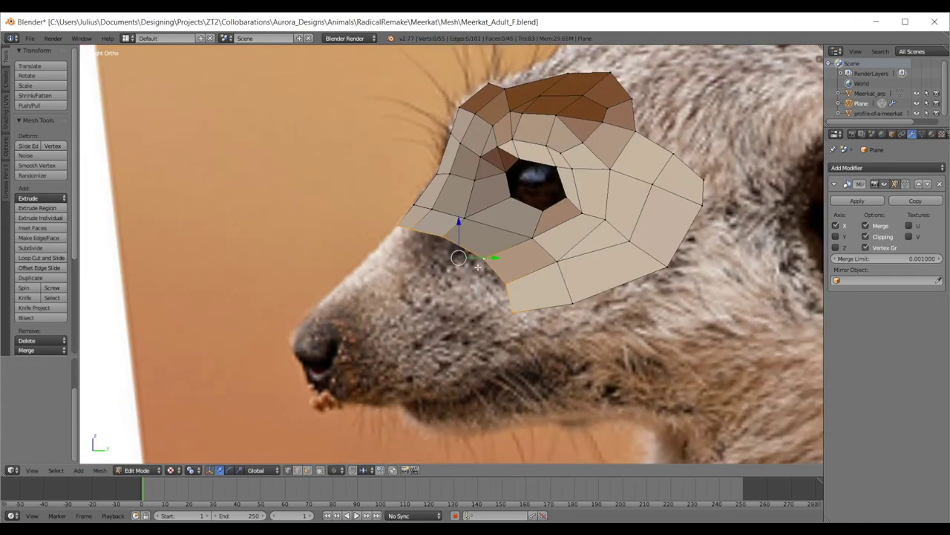
{"action": "middle_click_drag", "start_coordinate": [504, 275], "coordinate": [514, 257], "text": "shift"}
{"action": "key", "text": "g"}
{"action": "left_click", "coordinate": [514, 263]}
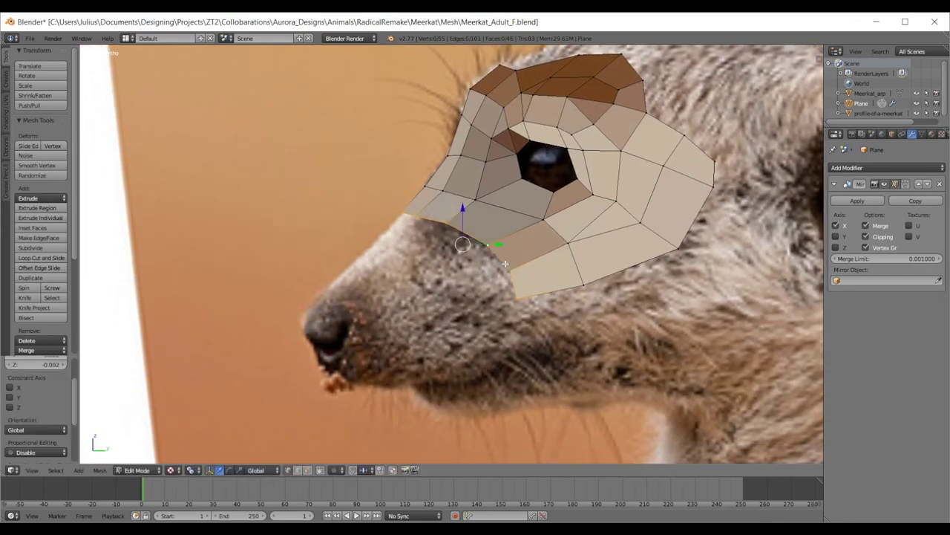
{"action": "key", "text": "KP_1"}
{"action": "key", "text": "g"}
{"action": "left_click", "coordinate": [505, 263]}
- Extrude the snout border loop toward the nose in side view and raise it to the snout profile
{"action": "scroll", "coordinate": [470, 265], "scroll_direction": "up", "scroll_amount": 1}
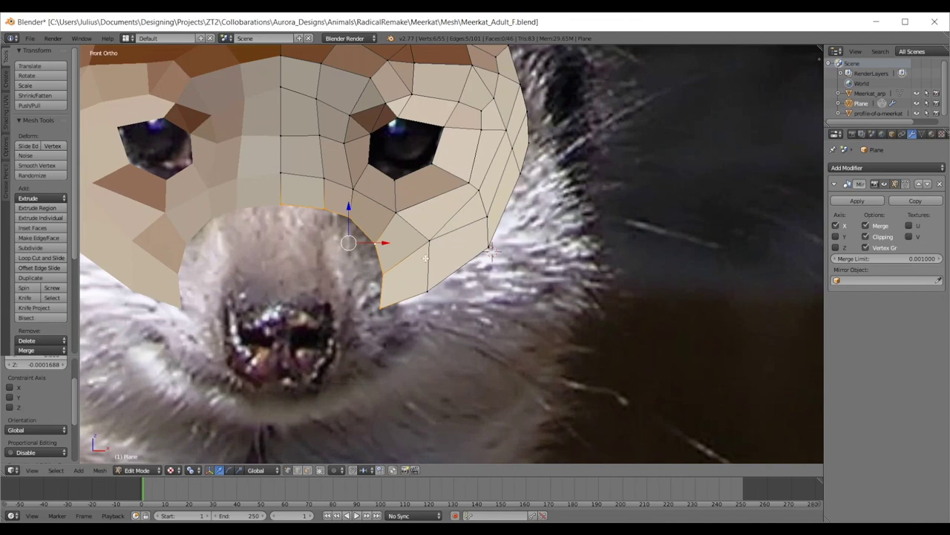
{"action": "key", "text": "KP_3"}
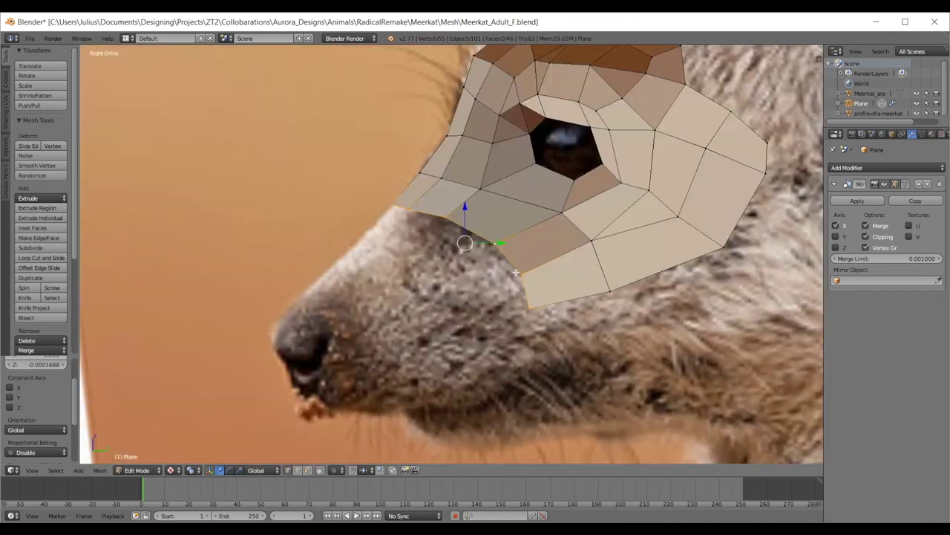
{"action": "key", "text": "g"}
{"action": "left_click", "coordinate": [502, 355]}
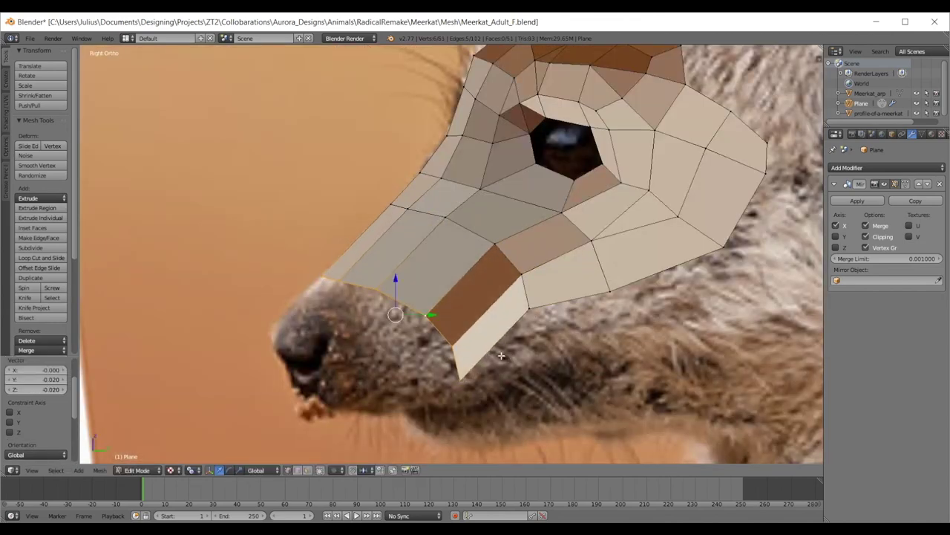
{"action": "key", "text": "g"}
{"action": "left_click", "coordinate": [506, 318]}
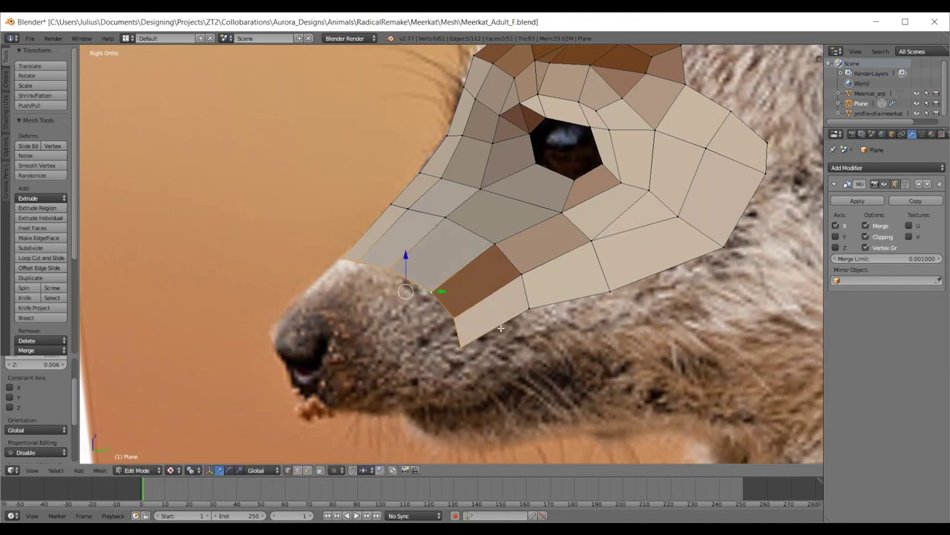
- Set the head mesh's maximum draw type to Wire in Object Mode
{"action": "scroll", "coordinate": [512, 273], "scroll_direction": "down", "scroll_amount": 5}
{"action": "key", "text": "Tab"}
{"action": "scroll", "coordinate": [510, 270], "scroll_direction": "up", "scroll_amount": 4}
{"action": "left_click", "coordinate": [892, 134]}
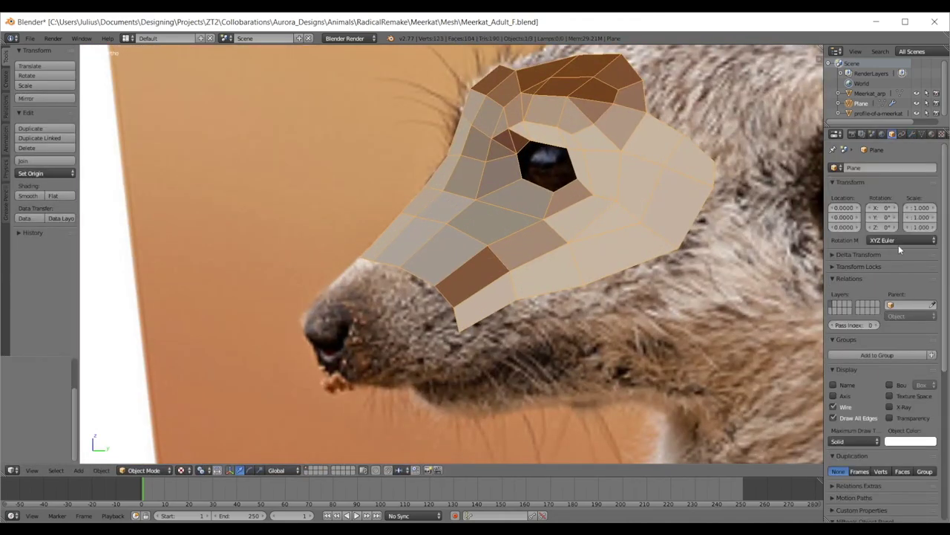
{"action": "left_click", "coordinate": [854, 441]}
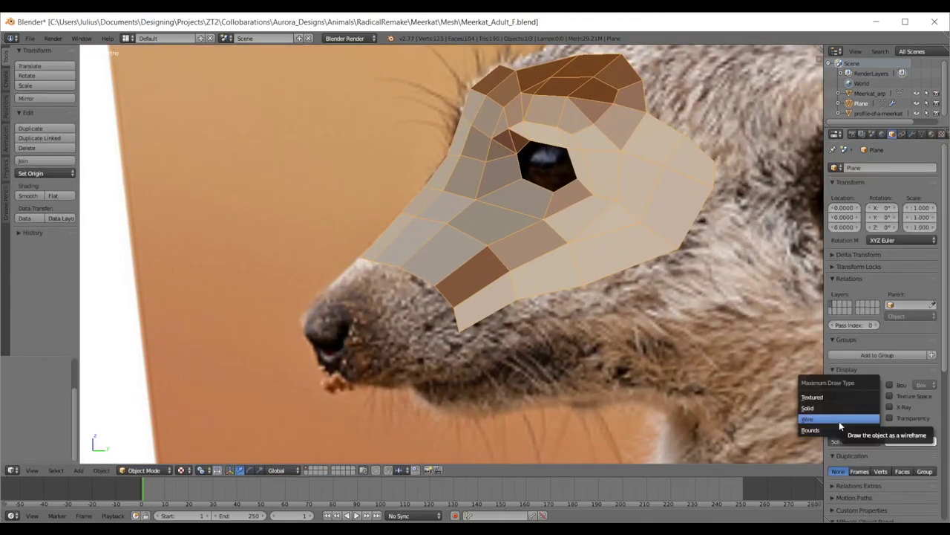
{"action": "left_click", "coordinate": [839, 421]}
- Reposition the upper vertices of the new snout border one by one in side view to match the bridge profile
{"action": "scroll", "coordinate": [582, 321], "scroll_direction": "up", "scroll_amount": 3}
{"action": "key", "text": "Tab"}
{"action": "key", "text": "g"}
{"action": "left_click", "coordinate": [327, 249]}
{"action": "right_click", "coordinate": [339, 265]}
{"action": "key", "text": "g"}
{"action": "left_click", "coordinate": [365, 249]}
{"action": "right_click", "coordinate": [380, 270]}
{"action": "key", "text": "g"}
{"action": "left_click", "coordinate": [396, 260]}
- Adjust the lower snout border and adjoining cheek vertices in side view, pulling the lowest border vertex toward the mouth
{"action": "right_click", "coordinate": [428, 299]}
{"action": "key", "text": "g"}
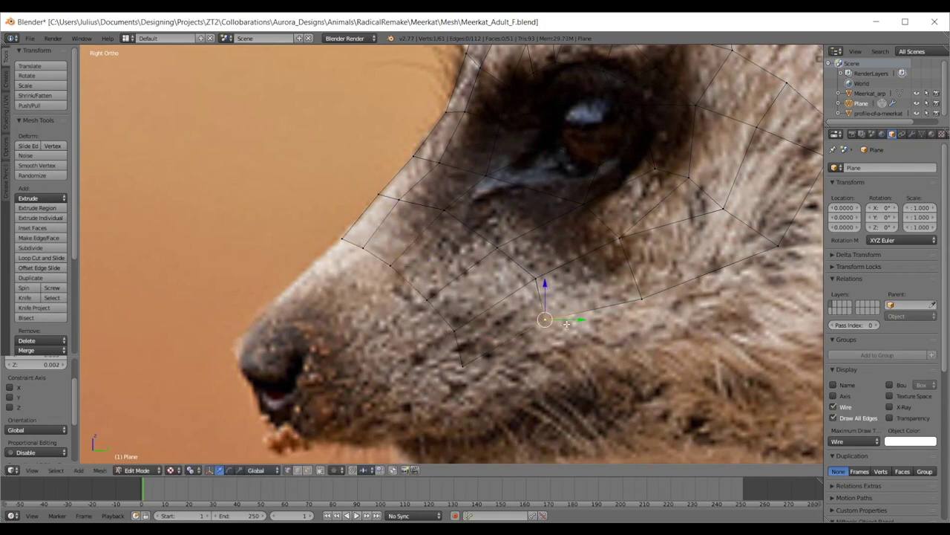
{"action": "left_click", "coordinate": [461, 346]}
{"action": "key", "text": "g"}
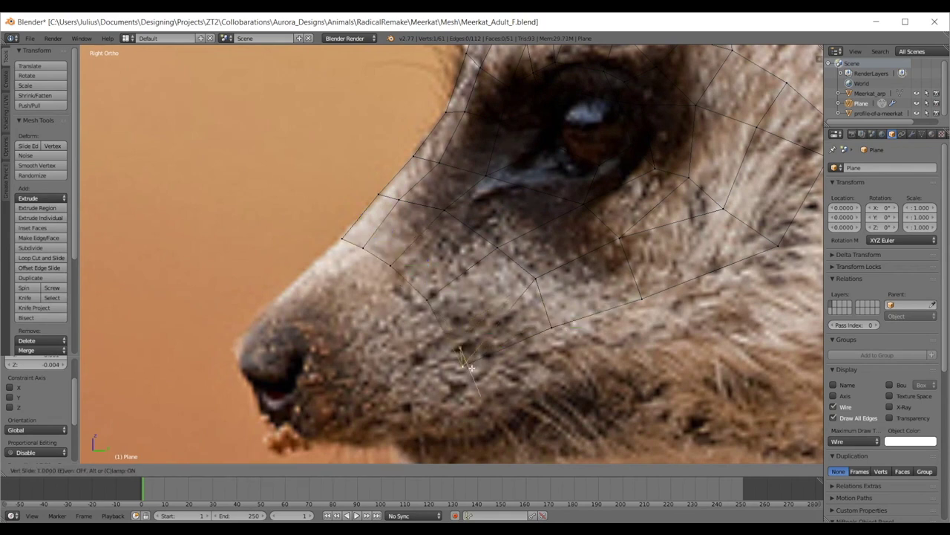
{"action": "right_click", "coordinate": [471, 366]}
{"action": "right_click", "coordinate": [465, 370]}
{"action": "key", "text": "g"}
{"action": "left_click", "coordinate": [484, 399]}
- In front view, move a snout border vertex beside the bridge and a side vertex in the row above inward
{"action": "scroll", "coordinate": [484, 304], "scroll_direction": "down", "scroll_amount": 3}
{"action": "key", "text": "KP_1"}
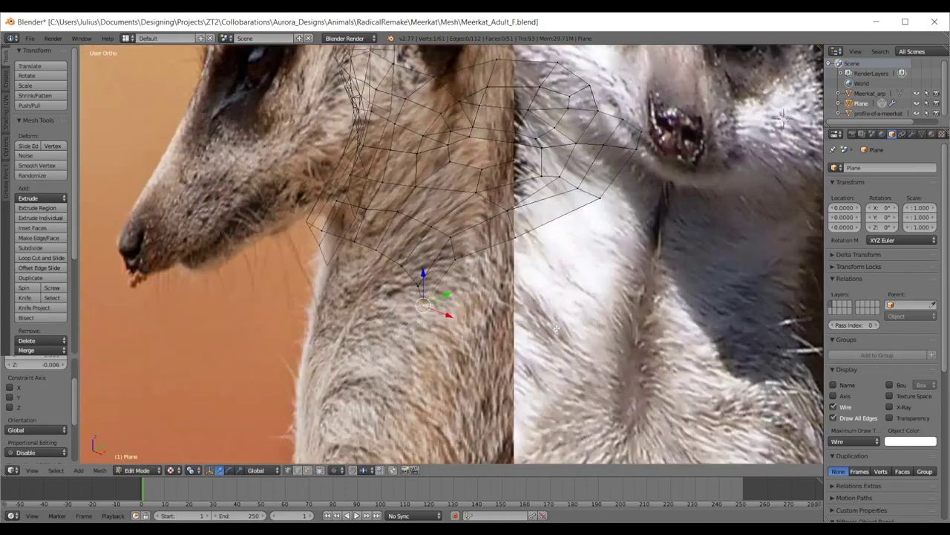
{"action": "scroll", "coordinate": [589, 292], "scroll_direction": "up", "scroll_amount": 4}
{"action": "scroll", "coordinate": [589, 292], "scroll_direction": "up", "scroll_amount": 1}
{"action": "right_click", "coordinate": [302, 249]}
{"action": "key", "text": "g"}
{"action": "left_click", "coordinate": [290, 254]}
{"action": "right_click", "coordinate": [325, 202]}
{"action": "key", "text": "g"}
{"action": "left_click", "coordinate": [315, 203]}
- Narrow the nose bridge by moving the side vertices of the two rows above the snout border inward
{"action": "right_click", "coordinate": [303, 201]}
{"action": "key", "text": "g"}
{"action": "left_click", "coordinate": [301, 200]}
{"action": "right_click", "coordinate": [300, 165]}
{"action": "key", "text": "g"}
{"action": "left_click", "coordinate": [291, 164]}
- Reposition the snout border vertices from the bridge down to the lower side of the muzzle in front view
{"action": "right_click", "coordinate": [295, 254]}
{"action": "key", "text": "g"}
{"action": "left_click", "coordinate": [294, 254]}
{"action": "right_click", "coordinate": [328, 265]}
{"action": "key", "text": "g"}
{"action": "left_click", "coordinate": [317, 261]}
{"action": "right_click", "coordinate": [353, 300]}
{"action": "key", "text": "g"}
{"action": "right_click", "coordinate": [362, 346]}
{"action": "key", "text": "g"}
{"action": "left_click", "coordinate": [334, 322]}
- Refine two side vertices of the snout border, moving them slightly up and inward in front view
{"action": "right_click", "coordinate": [336, 291]}
{"action": "key", "text": "g"}
{"action": "left_click", "coordinate": [333, 283]}
{"action": "right_click", "coordinate": [317, 258]}
{"action": "key", "text": "g"}
{"action": "left_click", "coordinate": [310, 256]}
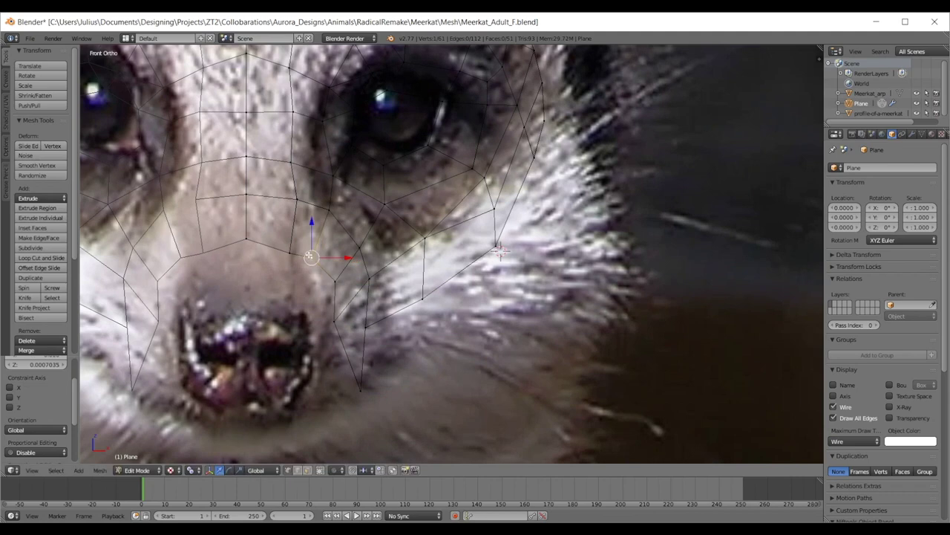
- In front view, reposition a snout border vertex beside the bridge, the vertex above it, and the lowest muzzle border vertex
{"action": "right_click", "coordinate": [290, 254]}
{"action": "key", "text": "g"}
{"action": "left_click", "coordinate": [288, 248]}
{"action": "right_click", "coordinate": [298, 201]}
{"action": "key", "text": "g"}
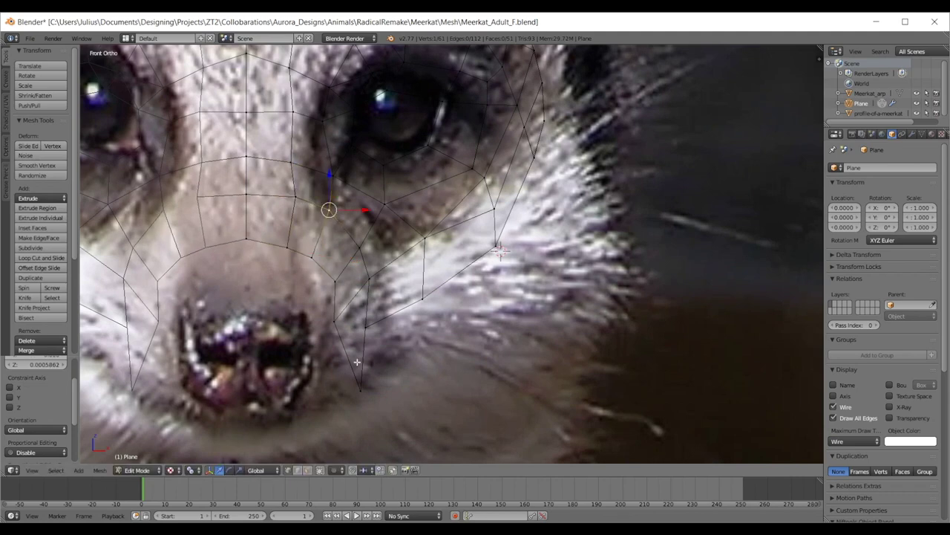
{"action": "right_click", "coordinate": [360, 387]}
{"action": "key", "text": "g"}
{"action": "left_click", "coordinate": [334, 314]}
- View the mesh from the right side and set its maximum draw type to Solid
{"action": "scroll", "coordinate": [371, 290], "scroll_direction": "down", "scroll_amount": 5}
{"action": "key", "text": "Tab"}
{"action": "middle_click_drag", "start_coordinate": [467, 200], "coordinate": [477, 257]}
{"action": "key", "text": "KP_3"}
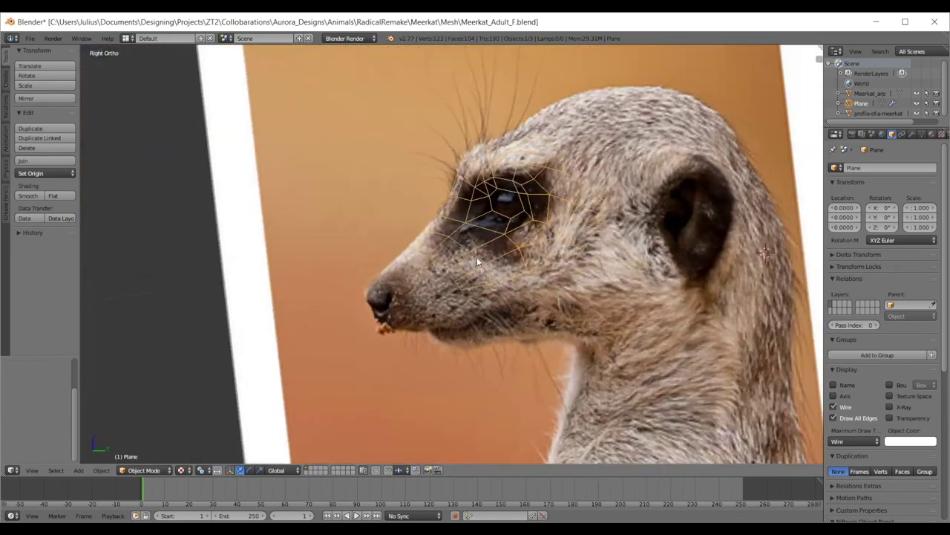
{"action": "key", "text": "Tab"}
{"action": "scroll", "coordinate": [517, 306], "scroll_direction": "up", "scroll_amount": 6}
{"action": "left_click", "coordinate": [854, 441]}
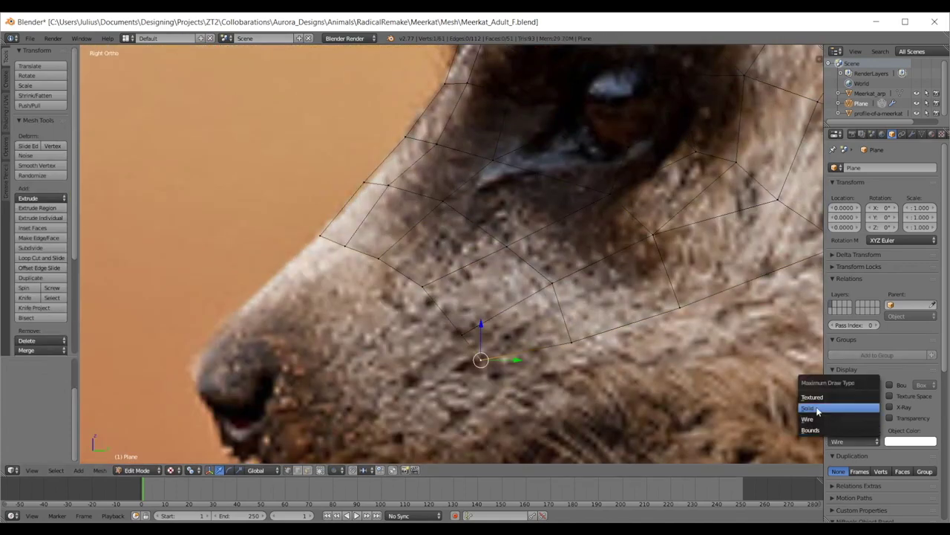
{"action": "left_click", "coordinate": [846, 425]}
- Merge two adjacent snout border vertices beside the nose bridge into one
{"action": "mouse_move", "coordinate": [504, 252]}
{"action": "middle_mouse_down"}
{"action": "mouse_move", "coordinate": [569, 246]}
{"action": "mouse_move", "coordinate": [598, 267]}
{"action": "middle_mouse_up"}
{"action": "middle_click_drag", "start_coordinate": [312, 232], "coordinate": [293, 229]}
{"action": "right_click", "coordinate": [282, 242]}
{"action": "right_click", "coordinate": [248, 227], "text": "shift"}
{"action": "key", "text": "alt+m"}
{"action": "left_click", "coordinate": [247, 227]}
- Try to merge a neighbouring vertex pair in the row above the snout border
{"action": "right_click", "coordinate": [295, 197]}
{"action": "right_click", "coordinate": [271, 185], "text": "shift"}
{"action": "key", "text": "alt+m"}
{"action": "left_click", "coordinate": [272, 185]}
{"action": "scroll", "coordinate": [292, 185], "scroll_direction": "down", "scroll_amount": 3}
{"action": "middle_click_drag", "start_coordinate": [292, 185], "coordinate": [268, 184]}
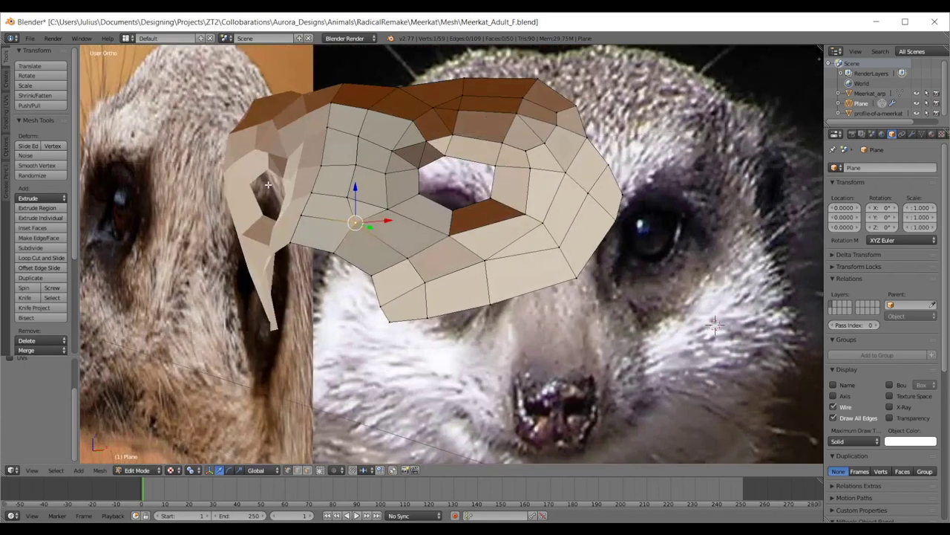
{"action": "key", "text": "ctrl+z"}
{"action": "key", "text": "ctrl+z"}
{"action": "key", "text": "ctrl+z"}
{"action": "key", "text": "a"}
- Merge two adjacent vertices lower on the snout border and reposition the merged vertex in side view
{"action": "scroll", "coordinate": [275, 184], "scroll_direction": "up", "scroll_amount": 4}
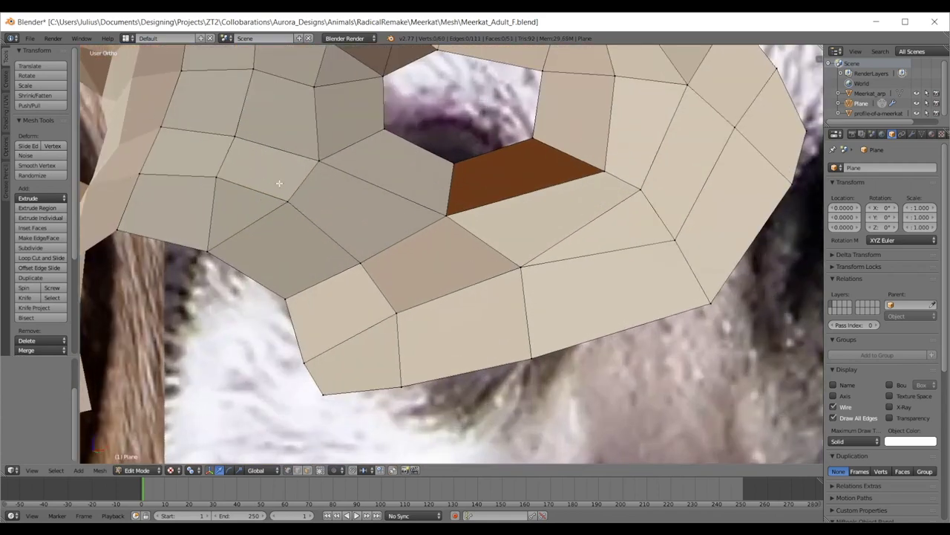
{"action": "right_click", "coordinate": [312, 361]}
{"action": "right_click", "coordinate": [292, 311], "text": "shift"}
{"action": "key", "text": "alt+m"}
{"action": "left_click", "coordinate": [292, 311]}
{"action": "key", "text": "KP_3"}
{"action": "key", "text": "g"}
{"action": "left_click", "coordinate": [471, 358]}
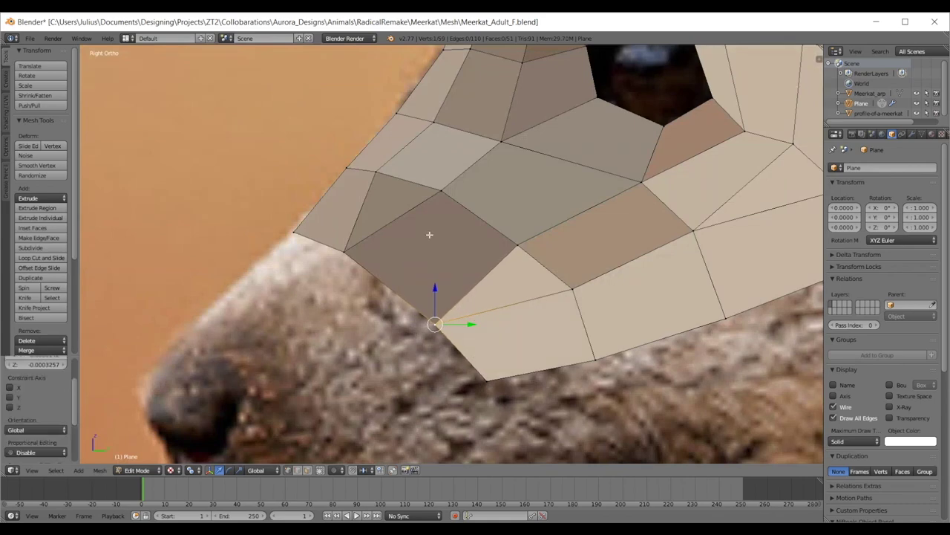
- In side view, nudge the bridge vertex above the snout border and its side neighbour to follow the photo's profile
{"action": "right_click", "coordinate": [364, 166]}
{"action": "key", "text": "g"}
{"action": "left_click", "coordinate": [369, 176]}
{"action": "right_click", "coordinate": [335, 162]}
{"action": "key", "text": "g"}
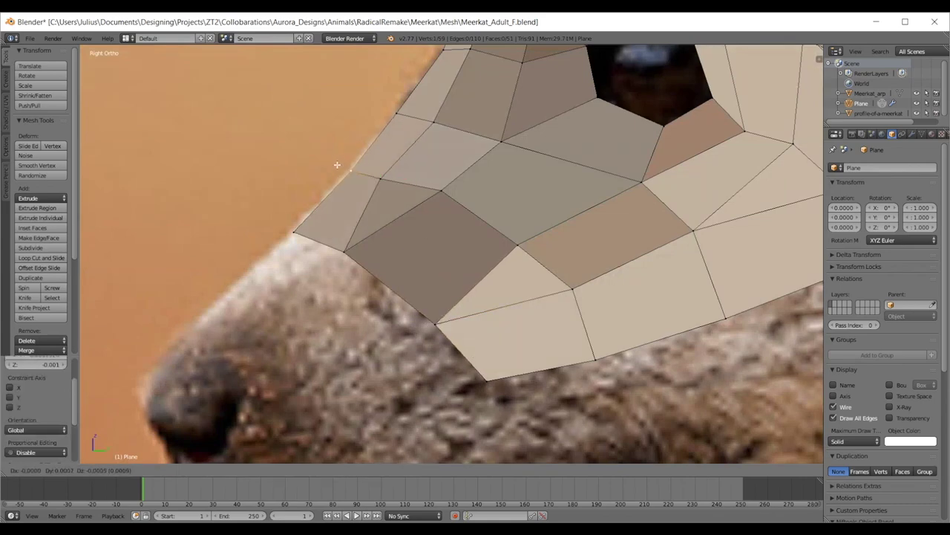
{"action": "left_click", "coordinate": [339, 166]}
- Even out the lower cheek border by repositioning three of its vertices in side view
{"action": "scroll", "coordinate": [451, 284], "scroll_direction": "down", "scroll_amount": 3}
{"action": "right_click", "coordinate": [533, 313]}
{"action": "key", "text": "g"}
{"action": "left_click", "coordinate": [533, 316]}
{"action": "right_click", "coordinate": [611, 292]}
{"action": "key", "text": "g"}
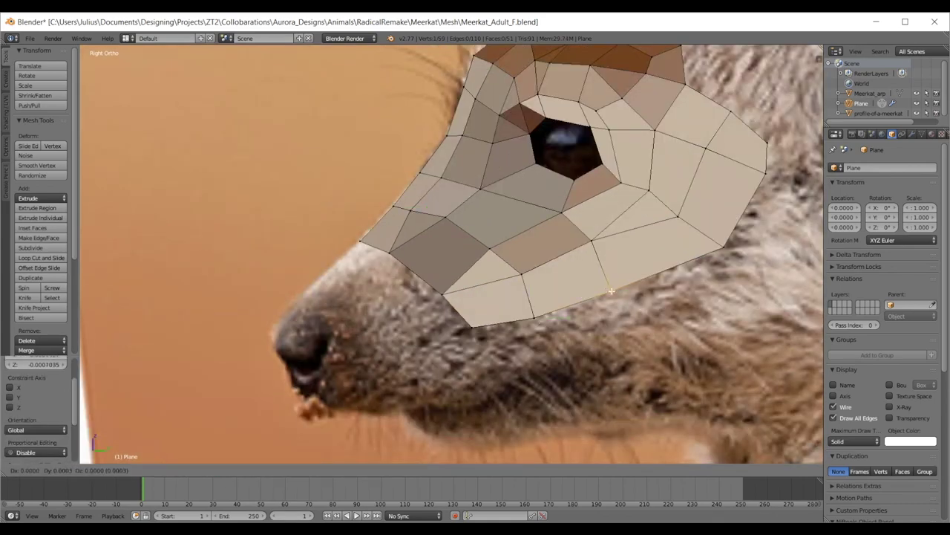
{"action": "left_click", "coordinate": [616, 294]}
{"action": "right_click", "coordinate": [724, 251]}
{"action": "key", "text": "g"}
{"action": "left_click", "coordinate": [718, 257]}
{"action": "right_click", "coordinate": [680, 215]}
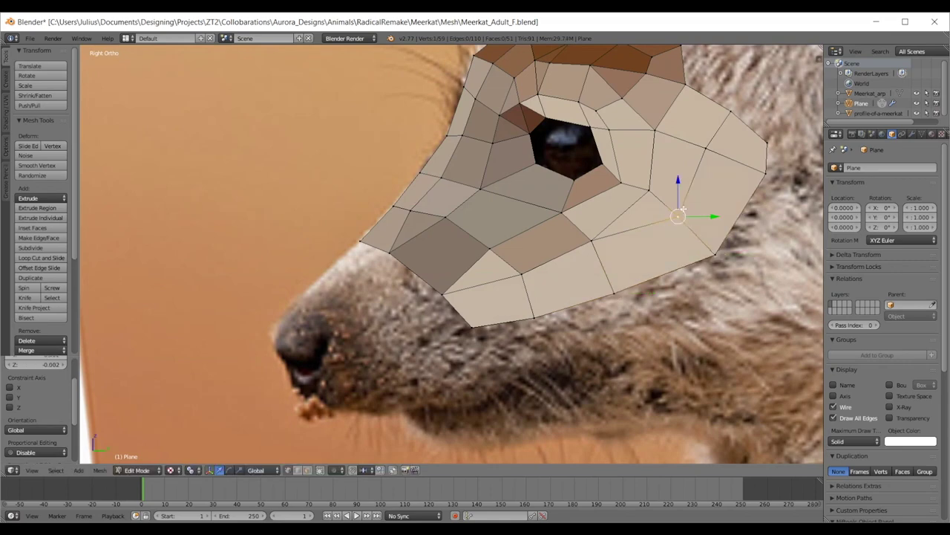
{"action": "key", "text": "Tab"}
{"action": "key", "text": "Tab"}
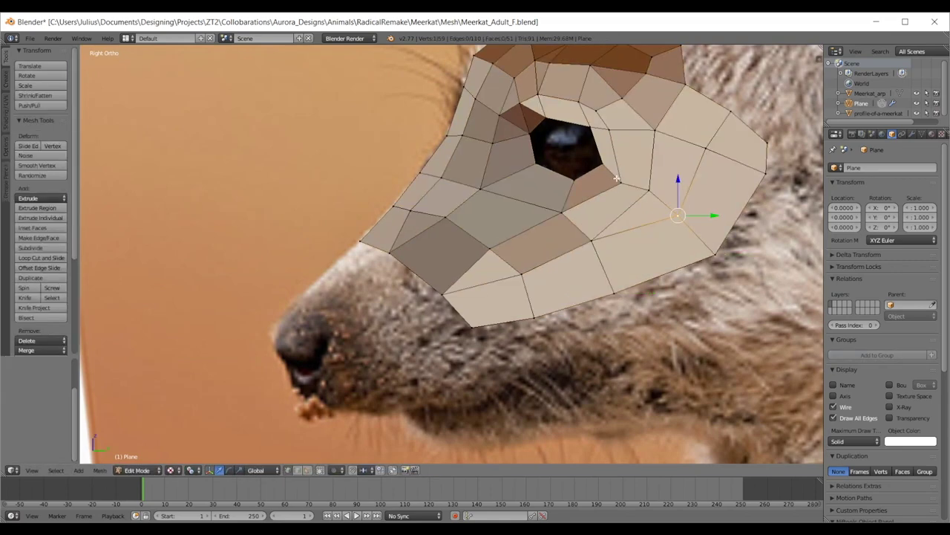
{"action": "scroll", "coordinate": [616, 178], "scroll_direction": "down", "scroll_amount": 4}
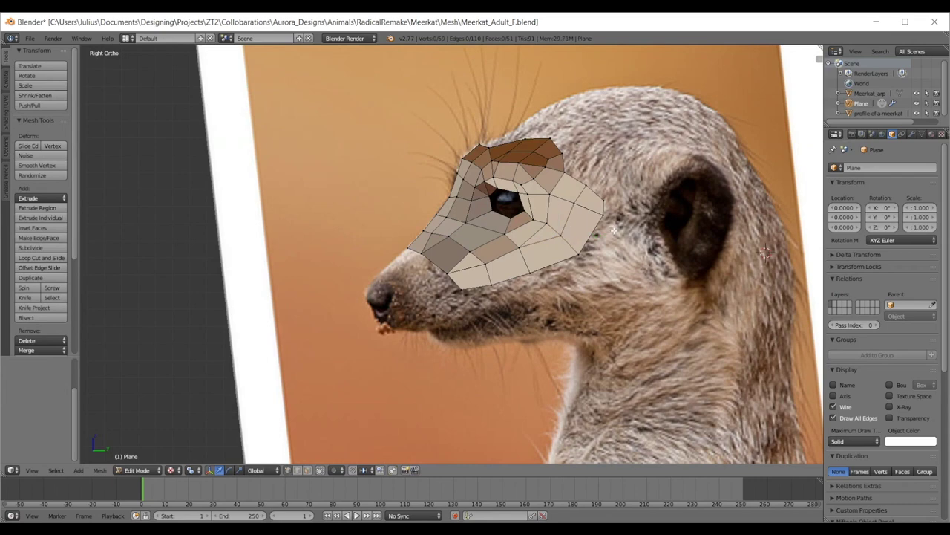
{"action": "scroll", "coordinate": [614, 230], "scroll_direction": "up", "scroll_amount": 3}
{"action": "right_click", "coordinate": [570, 225]}
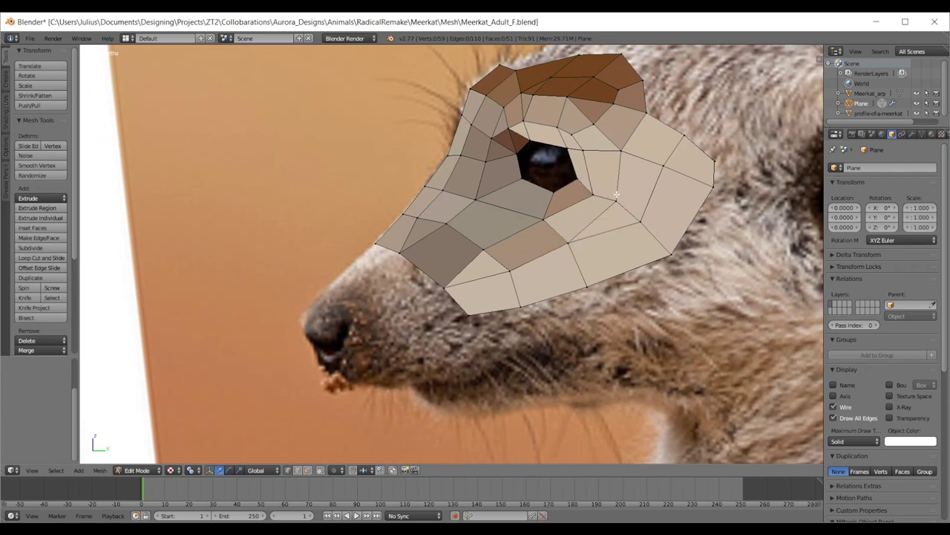
{"action": "scroll", "coordinate": [606, 196], "scroll_direction": "up", "scroll_amount": 3}
{"action": "right_click", "coordinate": [673, 176], "text": "shift"}
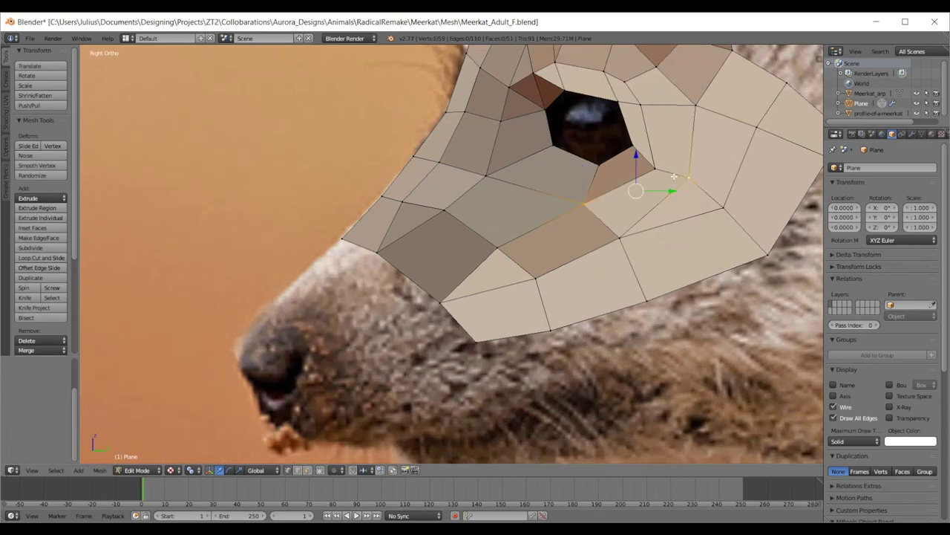
{"action": "key", "text": "a"}
{"action": "scroll", "coordinate": [668, 193], "scroll_direction": "down", "scroll_amount": 3}
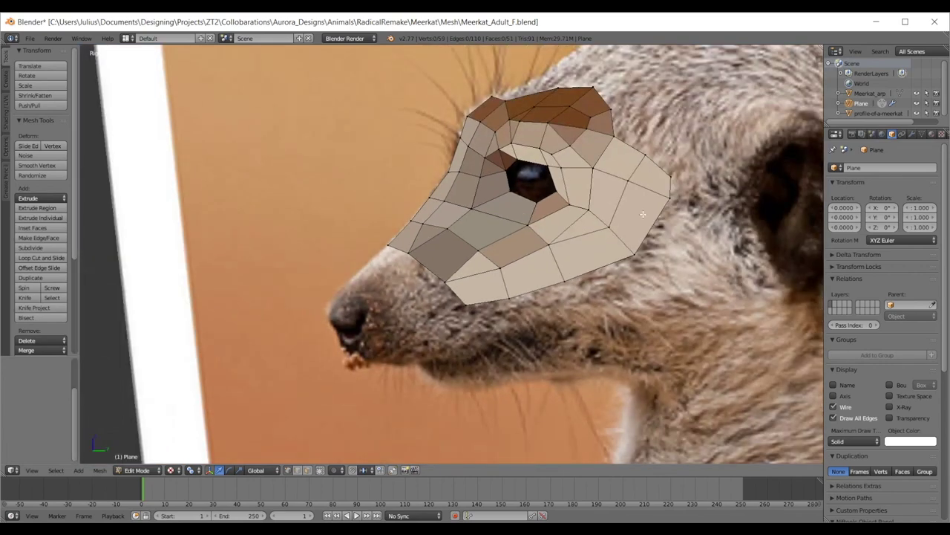
- Nudge the vertex at the rear lower corner of the eye ring in side view
{"action": "scroll", "coordinate": [537, 248], "scroll_direction": "up", "scroll_amount": 4}
{"action": "key", "text": "g"}
{"action": "left_click", "coordinate": [700, 151]}
{"action": "scroll", "coordinate": [718, 159], "scroll_direction": "down", "scroll_amount": 2}
{"action": "right_click", "coordinate": [596, 229]}
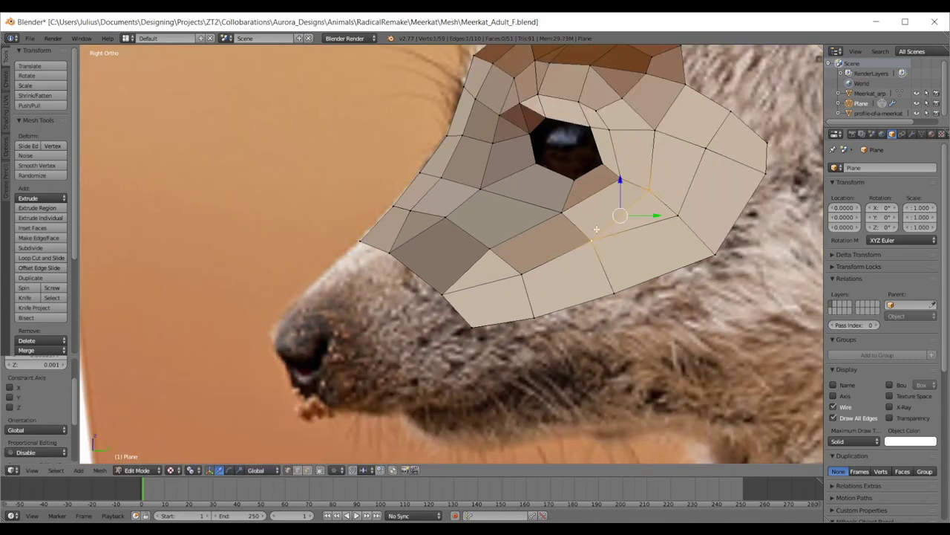
{"action": "right_click", "coordinate": [623, 186]}
- In front view, reposition the snout border vertex beside the bridge and two side vertices in the rows above it
{"action": "key", "text": "KP_1"}
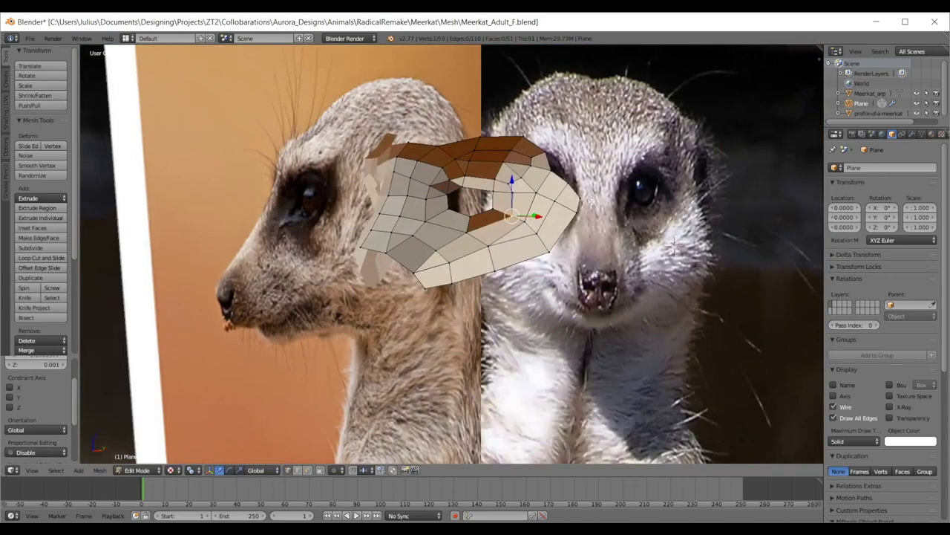
{"action": "scroll", "coordinate": [509, 251], "scroll_direction": "up", "scroll_amount": 6}
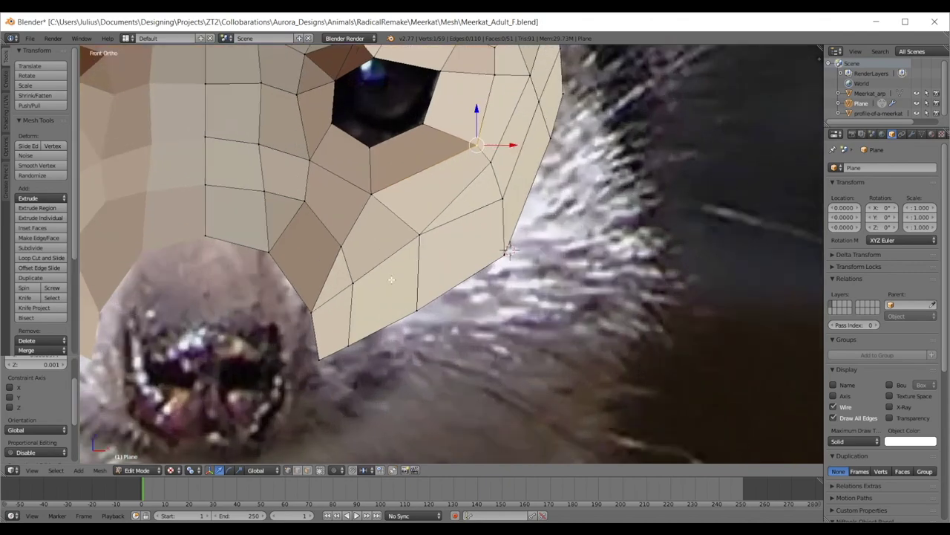
{"action": "right_click", "coordinate": [358, 281]}
{"action": "right_click", "coordinate": [281, 250]}
{"action": "key", "text": "g"}
{"action": "left_click", "coordinate": [280, 241]}
{"action": "right_click", "coordinate": [311, 209]}
{"action": "key", "text": "g"}
{"action": "left_click", "coordinate": [308, 208]}
{"action": "right_click", "coordinate": [267, 151]}
{"action": "key", "text": "g"}
{"action": "left_click", "coordinate": [270, 150]}
{"action": "right_click", "coordinate": [315, 165]}
- Refine the vertices at the lower side of the muzzle border in front view
{"action": "right_click", "coordinate": [318, 303]}
{"action": "key", "text": "g"}
{"action": "left_click", "coordinate": [318, 298]}
{"action": "right_click", "coordinate": [361, 338]}
{"action": "key", "text": "g"}
{"action": "right_click", "coordinate": [321, 352]}
{"action": "key", "text": "g"}
{"action": "left_click", "coordinate": [323, 352]}
{"action": "key", "text": "g"}
{"action": "left_click", "coordinate": [326, 352]}
{"action": "right_click", "coordinate": [316, 307]}
{"action": "key", "text": "g"}
{"action": "left_click", "coordinate": [319, 302]}
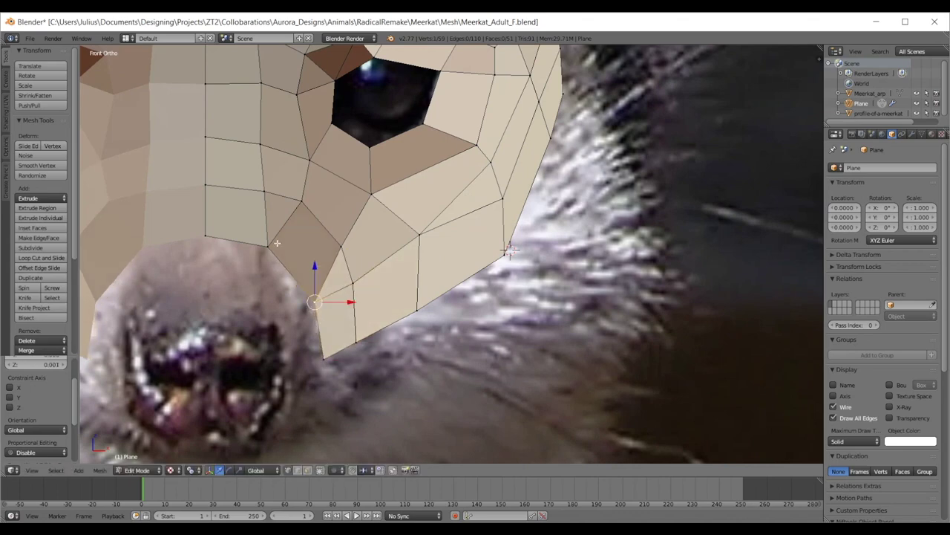
- In side view, extrude the snout's open front edge loop forward toward the nose
{"action": "scroll", "coordinate": [277, 243], "scroll_direction": "down", "scroll_amount": 5}
{"action": "key", "text": "Tab"}
{"action": "scroll", "coordinate": [416, 242], "scroll_direction": "down", "scroll_amount": 2}
{"action": "middle_click_drag", "start_coordinate": [455, 260], "coordinate": [451, 309]}
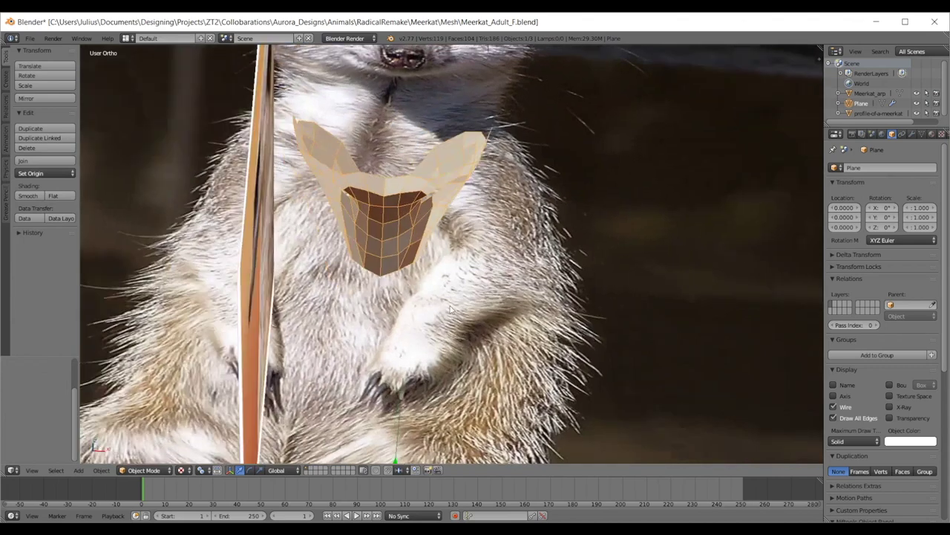
{"action": "key", "text": "KP_3"}
{"action": "key", "text": "Tab"}
{"action": "scroll", "coordinate": [450, 308], "scroll_direction": "up", "scroll_amount": 3}
{"action": "right_click", "coordinate": [409, 266]}
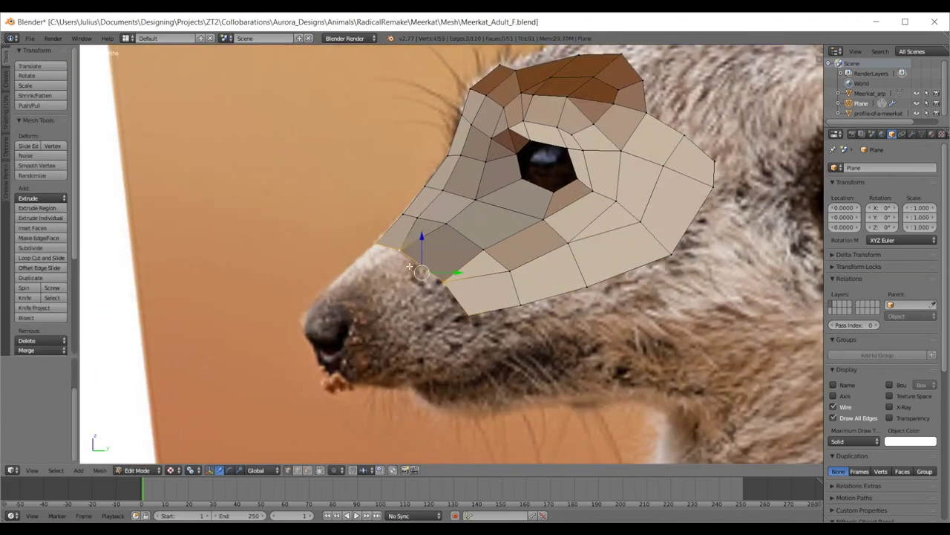
{"action": "middle_click_drag", "start_coordinate": [506, 270], "coordinate": [534, 231], "text": "shift"}
{"action": "scroll", "coordinate": [570, 223], "scroll_direction": "up", "scroll_amount": 2}
{"action": "key", "text": "e"}
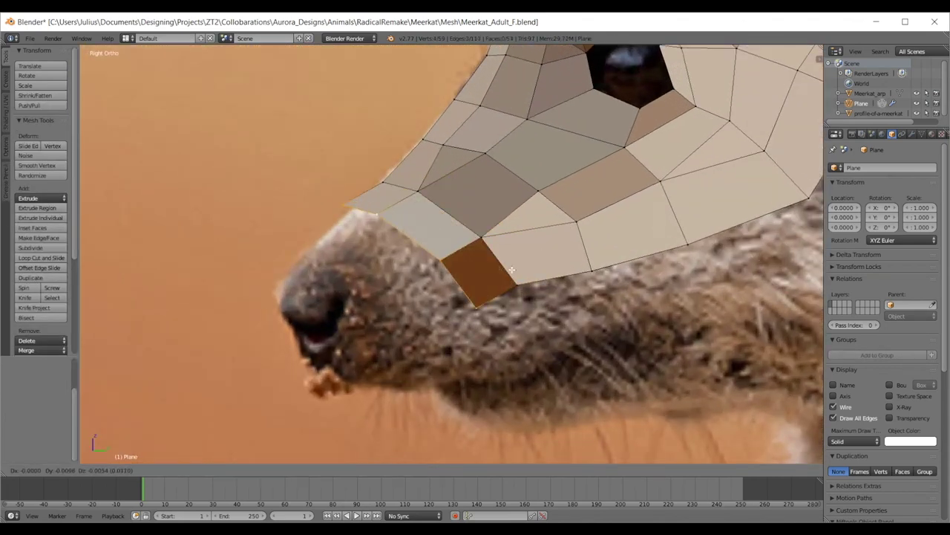
{"action": "left_click", "coordinate": [498, 293]}
- Rotate and shift the extruded edge loop to align it with the snout behind the nose
{"action": "key", "text": "r"}
{"action": "left_click", "coordinate": [483, 325]}
{"action": "key", "text": "g"}
{"action": "left_click", "coordinate": [480, 321]}
- Fit the two upper vertices of the new snout border to the nose bridge profile in side view
{"action": "right_click", "coordinate": [357, 229]}
{"action": "right_click", "coordinate": [334, 224]}
{"action": "key", "text": "g"}
{"action": "left_click", "coordinate": [339, 230]}
{"action": "right_click", "coordinate": [350, 233]}
{"action": "key", "text": "g"}
{"action": "left_click", "coordinate": [352, 235]}
- Move the two lower vertices of the new snout border upward in side view
{"action": "right_click", "coordinate": [409, 292]}
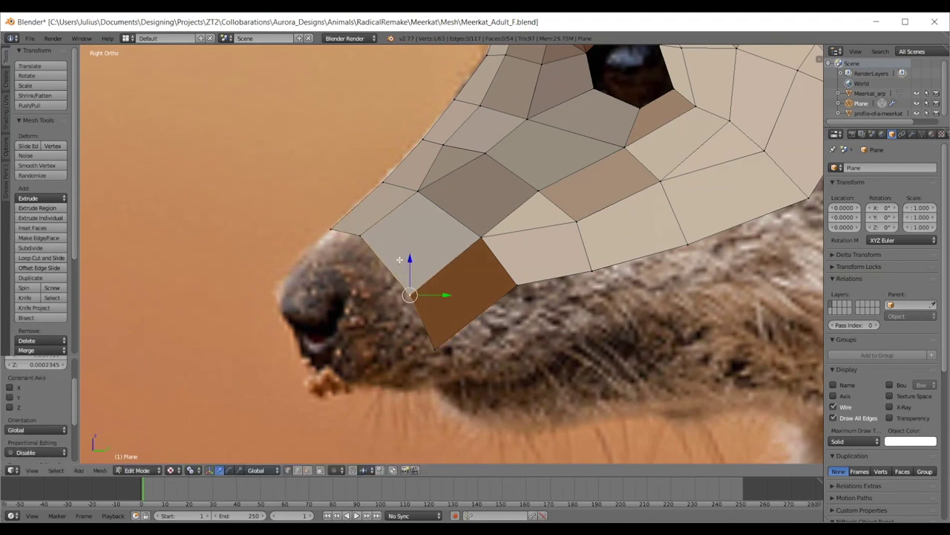
{"action": "key", "text": "g"}
{"action": "left_click", "coordinate": [404, 276]}
{"action": "right_click", "coordinate": [434, 329]}
{"action": "key", "text": "g"}
{"action": "left_click", "coordinate": [427, 303]}
- Reposition two lower muzzle border vertices and the inner vertex above them down and backward in side view
{"action": "right_click", "coordinate": [526, 297]}
{"action": "key", "text": "g"}
{"action": "left_click", "coordinate": [533, 317]}
{"action": "right_click", "coordinate": [497, 245]}
{"action": "key", "text": "g"}
{"action": "left_click", "coordinate": [508, 253]}
{"action": "right_click", "coordinate": [592, 271]}
{"action": "key", "text": "g"}
{"action": "left_click", "coordinate": [602, 277]}
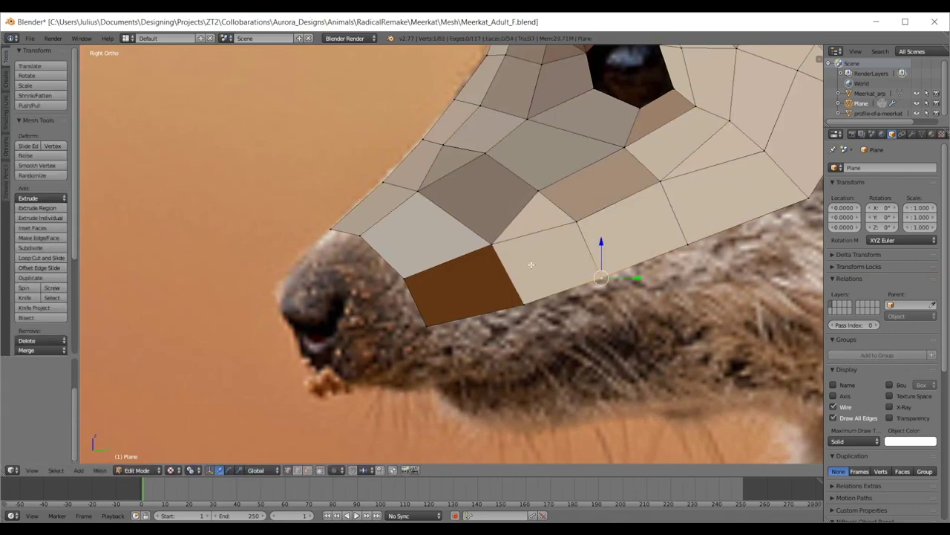
- Nudge the inner muzzle vertex behind the new faces slightly up and toward the nose in side view
{"action": "scroll", "coordinate": [521, 261], "scroll_direction": "up", "scroll_amount": 1}
{"action": "key", "text": "a"}
{"action": "scroll", "coordinate": [526, 268], "scroll_direction": "down", "scroll_amount": 2}
{"action": "middle_click_drag", "start_coordinate": [524, 268], "coordinate": [568, 223], "text": "shift"}
{"action": "scroll", "coordinate": [424, 207], "scroll_direction": "up", "scroll_amount": 2}
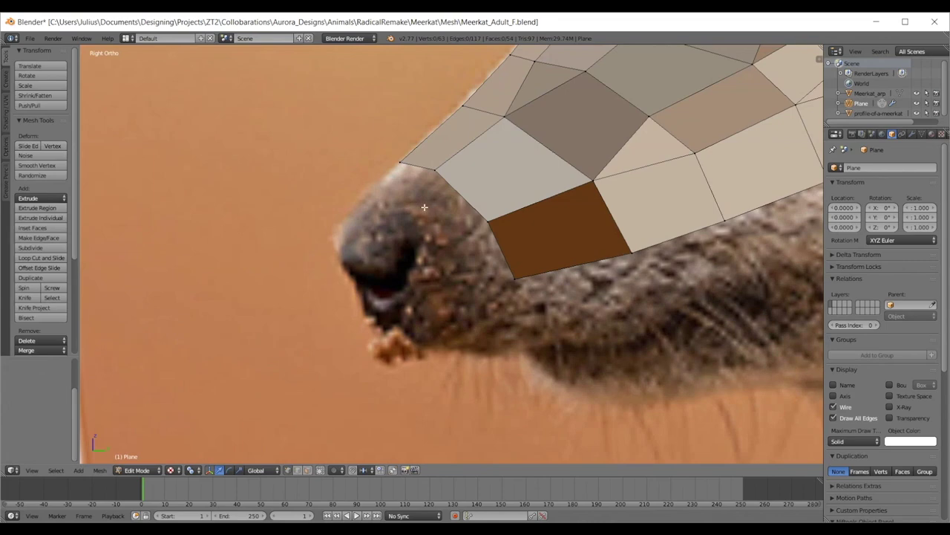
{"action": "right_click", "coordinate": [591, 181]}
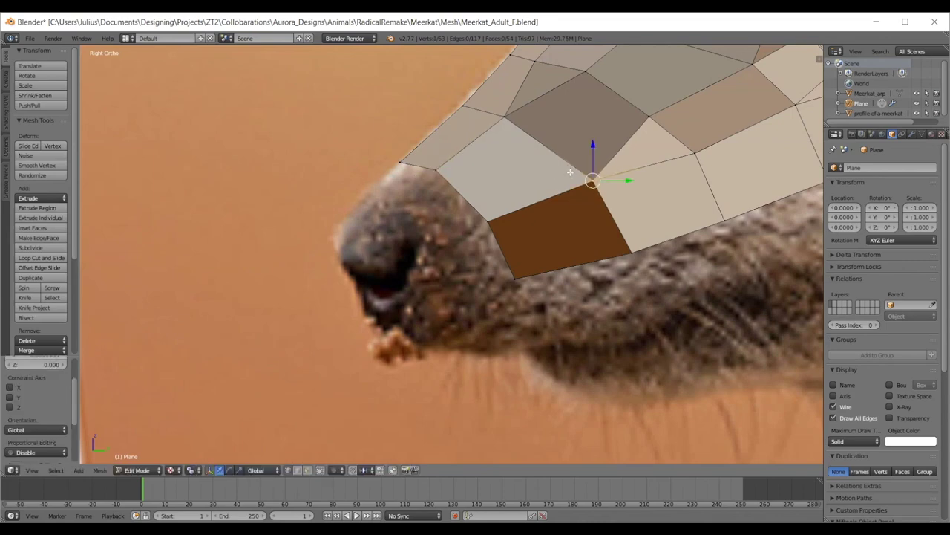
{"action": "key", "text": "g"}
{"action": "left_click", "coordinate": [586, 176]}
- Return to the front view and set the mesh's maximum draw type to Wire
{"action": "scroll", "coordinate": [583, 180], "scroll_direction": "down", "scroll_amount": 3}
{"action": "middle_click_drag", "start_coordinate": [530, 205], "coordinate": [583, 216]}
{"action": "key", "text": "KP_1"}
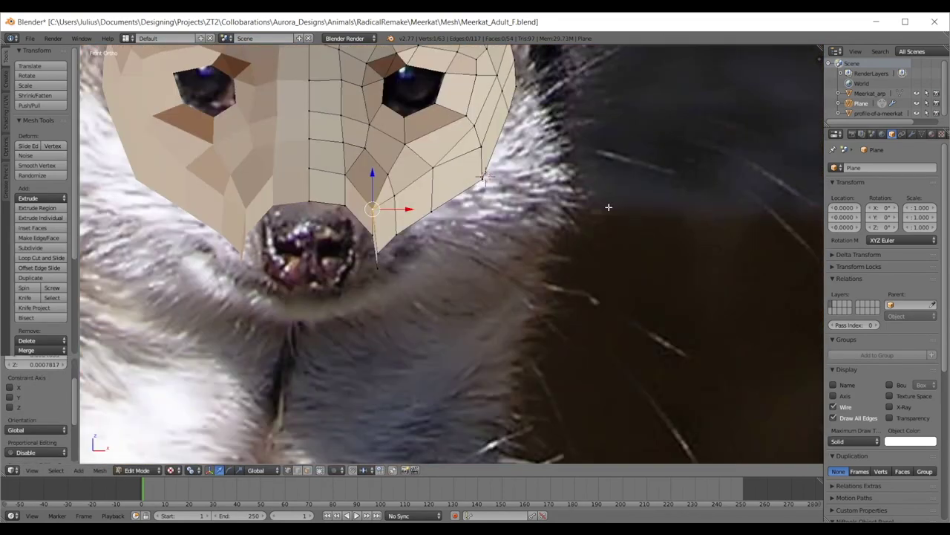
{"action": "left_click", "coordinate": [854, 441]}
{"action": "left_click", "coordinate": [817, 418]}
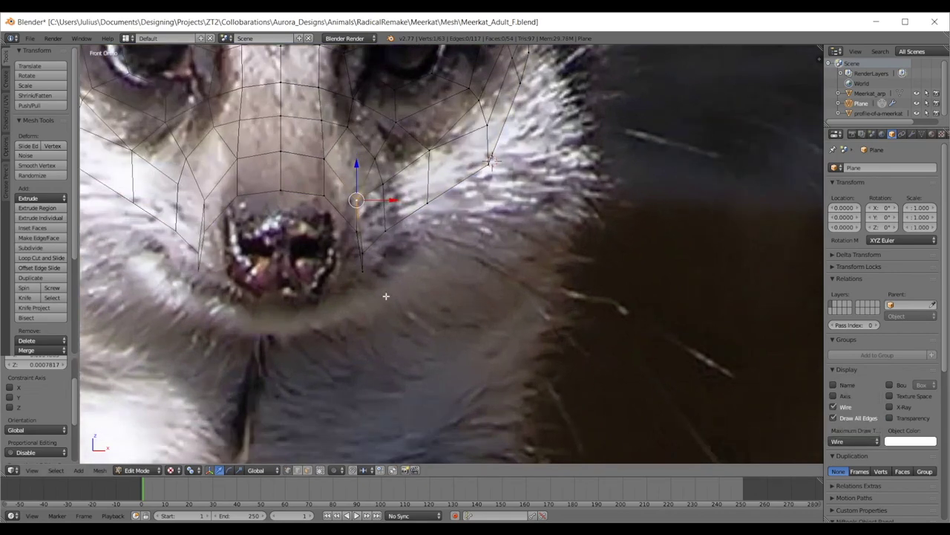
- Move the side vertex of the new snout border inward toward the nose in front view
{"action": "middle_click_drag", "start_coordinate": [347, 222], "coordinate": [394, 253], "text": "shift"}
{"action": "right_click", "coordinate": [400, 257]}
{"action": "key", "text": "g"}
{"action": "left_click", "coordinate": [388, 247]}
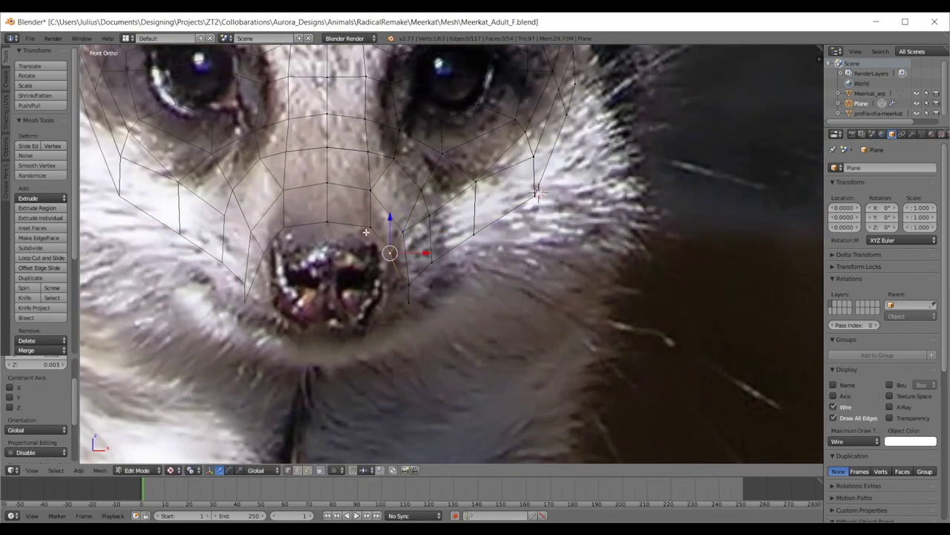
- Move the snout border vertices above and beside the nose inward to its outline in front view
{"action": "right_click", "coordinate": [360, 226]}
{"action": "key", "text": "g"}
{"action": "left_click", "coordinate": [358, 224]}
{"action": "key", "text": "g"}
{"action": "left_click", "coordinate": [386, 292]}
{"action": "key", "text": "g"}
{"action": "left_click", "coordinate": [387, 248]}
{"action": "right_click", "coordinate": [368, 226]}
{"action": "key", "text": "g"}
{"action": "left_click", "coordinate": [364, 226]}
- Fine-tune the border vertices from the nose's upper centre down to its lower side so the edge follows the nose outline
{"action": "right_click", "coordinate": [334, 224]}
{"action": "key", "text": "g"}
{"action": "left_click", "coordinate": [345, 230]}
{"action": "right_click", "coordinate": [357, 231]}
{"action": "key", "text": "g"}
{"action": "left_click", "coordinate": [349, 233]}
{"action": "right_click", "coordinate": [386, 249]}
{"action": "key", "text": "g"}
{"action": "left_click", "coordinate": [382, 250]}
{"action": "right_click", "coordinate": [389, 293]}
{"action": "key", "text": "g"}
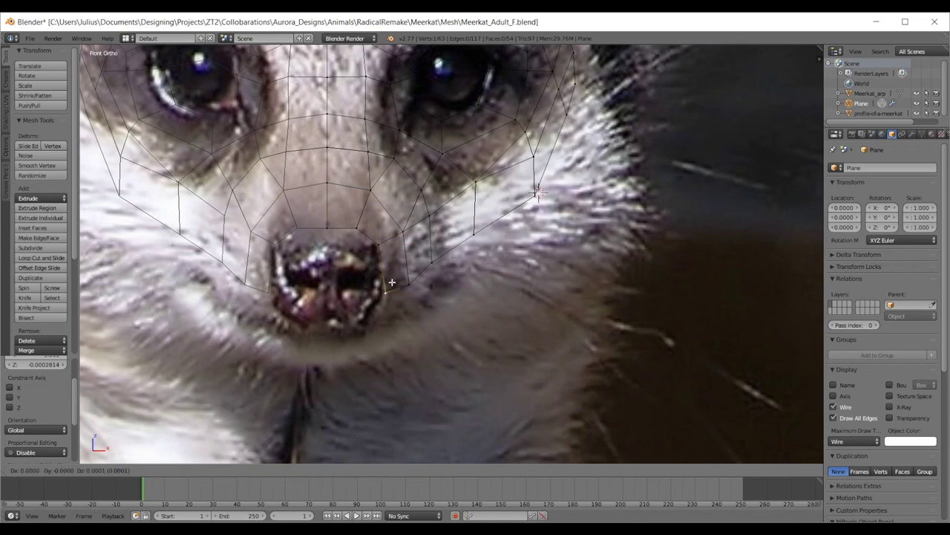
{"action": "left_click", "coordinate": [387, 294]}
- Return to Object Mode and set the mesh's maximum draw type to Solid
{"action": "key", "text": "Tab"}
{"action": "scroll", "coordinate": [397, 278], "scroll_direction": "down", "scroll_amount": 2}
{"action": "middle_click_drag", "start_coordinate": [432, 224], "coordinate": [434, 260]}
{"action": "scroll", "coordinate": [434, 260], "scroll_direction": "up", "scroll_amount": 1}
{"action": "left_click", "coordinate": [837, 444]}
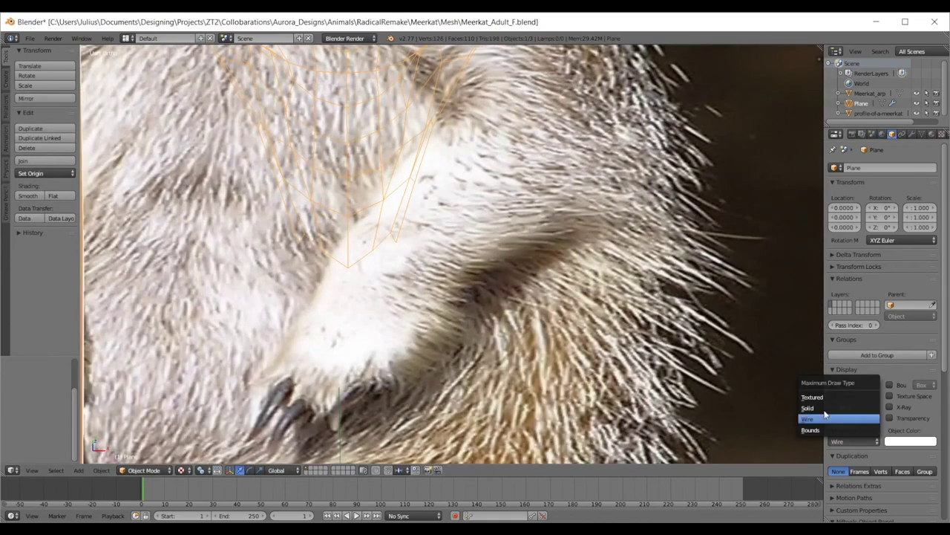
{"action": "left_click", "coordinate": [824, 410]}
- Deselect everything, save the file over the existing version, and return to the side view
{"action": "scroll", "coordinate": [564, 230], "scroll_direction": "down", "scroll_amount": 2}
{"action": "mouse_move", "coordinate": [563, 215]}
{"action": "middle_mouse_down"}
{"action": "mouse_move", "coordinate": [559, 248]}
{"action": "mouse_move", "coordinate": [525, 240]}
{"action": "mouse_move", "coordinate": [529, 158]}
{"action": "mouse_move", "coordinate": [488, 165]}
{"action": "mouse_move", "coordinate": [450, 402]}
{"action": "mouse_move", "coordinate": [477, 418]}
{"action": "mouse_move", "coordinate": [539, 304]}
{"action": "mouse_move", "coordinate": [426, 324]}
{"action": "mouse_move", "coordinate": [417, 310]}
{"action": "mouse_move", "coordinate": [425, 316]}
{"action": "middle_mouse_up"}
{"action": "key", "text": "KP_7"}
{"action": "scroll", "coordinate": [558, 246], "scroll_direction": "down", "scroll_amount": 4}
{"action": "key", "text": "a"}
{"action": "scroll", "coordinate": [529, 161], "scroll_direction": "up", "scroll_amount": 3}
{"action": "key", "text": "ctrl+s"}
{"action": "left_click", "coordinate": [426, 315]}
{"action": "key", "text": "KP_3"}
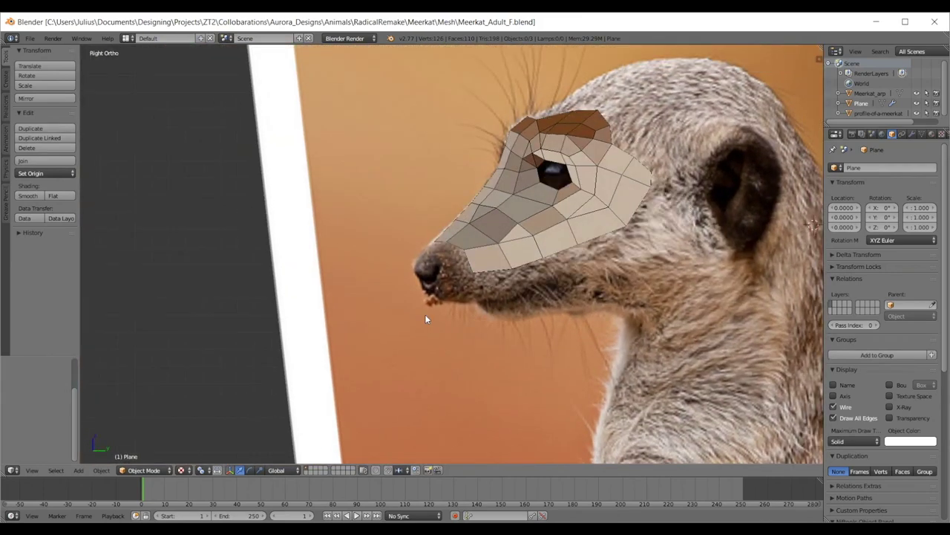
{"action": "middle_click_drag", "start_coordinate": [648, 208], "coordinate": [552, 238], "text": "shift"}
{"action": "scroll", "coordinate": [552, 237], "scroll_direction": "up", "scroll_amount": 2}
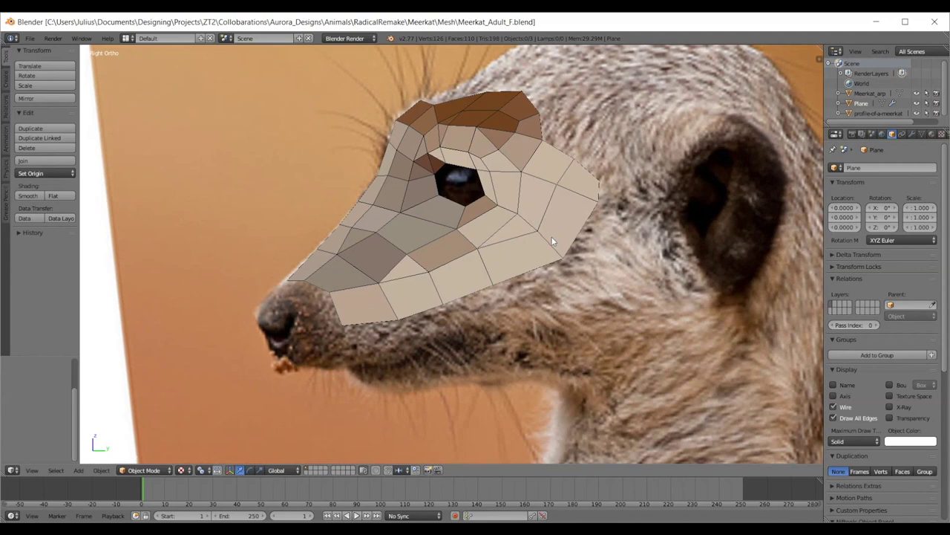
{"action": "key", "text": "ctrl+shift+s"}
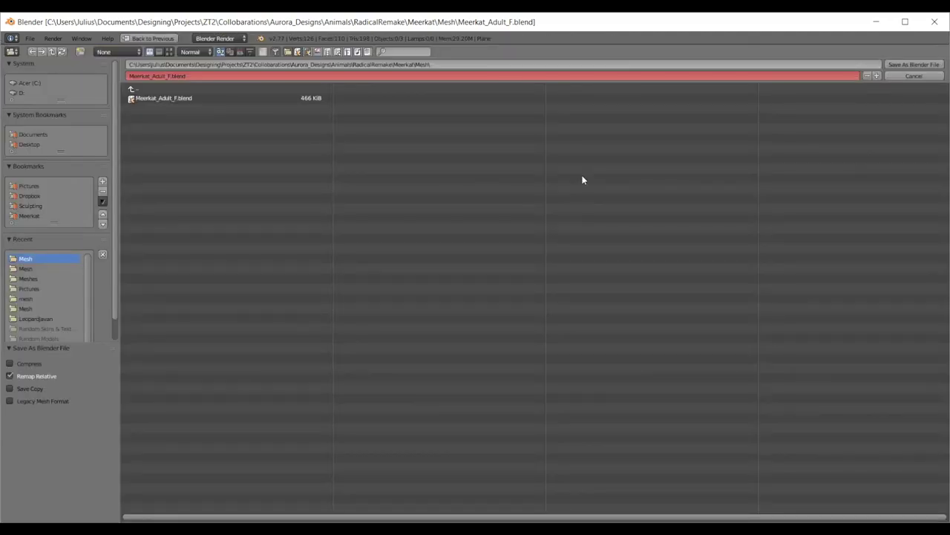
{"action": "key", "text": "Escape"}
- Extrude the upper brow edge inward and backward in top view, rotating and scaling the new edge
{"action": "right_click", "coordinate": [575, 211]}
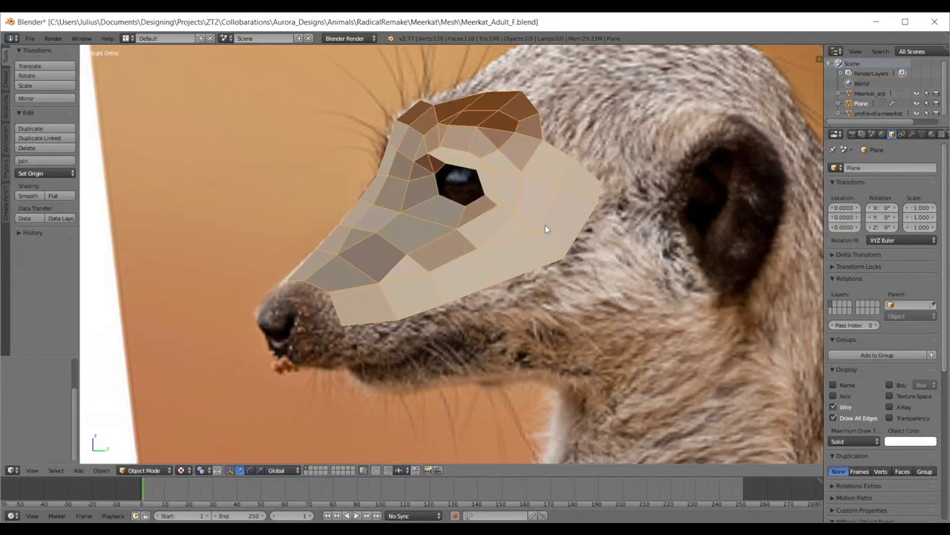
{"action": "scroll", "coordinate": [420, 249], "scroll_direction": "up", "scroll_amount": 1}
{"action": "key", "text": "Tab"}
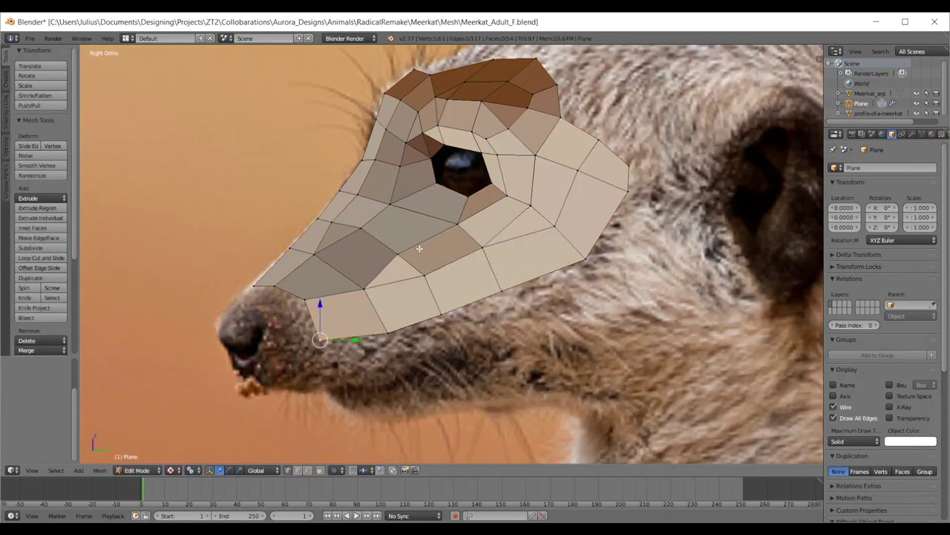
{"action": "middle_click_drag", "start_coordinate": [505, 175], "coordinate": [552, 203]}
{"action": "key", "text": "KP_1"}
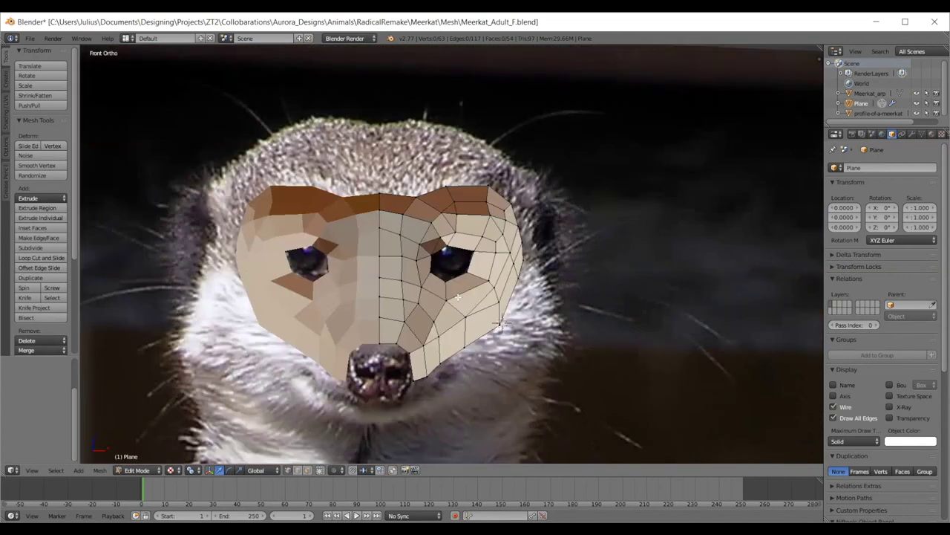
{"action": "key", "text": "KP_3"}
{"action": "scroll", "coordinate": [463, 314], "scroll_direction": "up", "scroll_amount": 3}
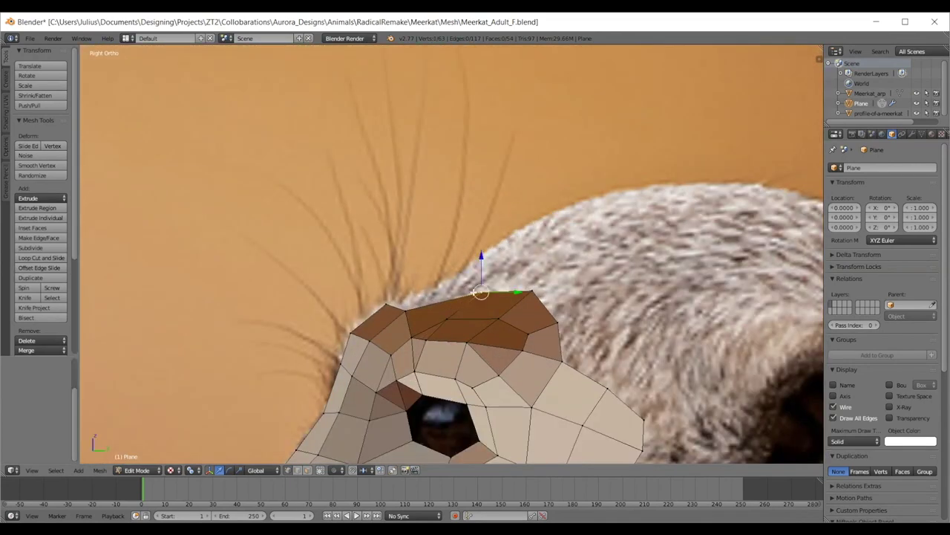
{"action": "key", "text": "KP_7"}
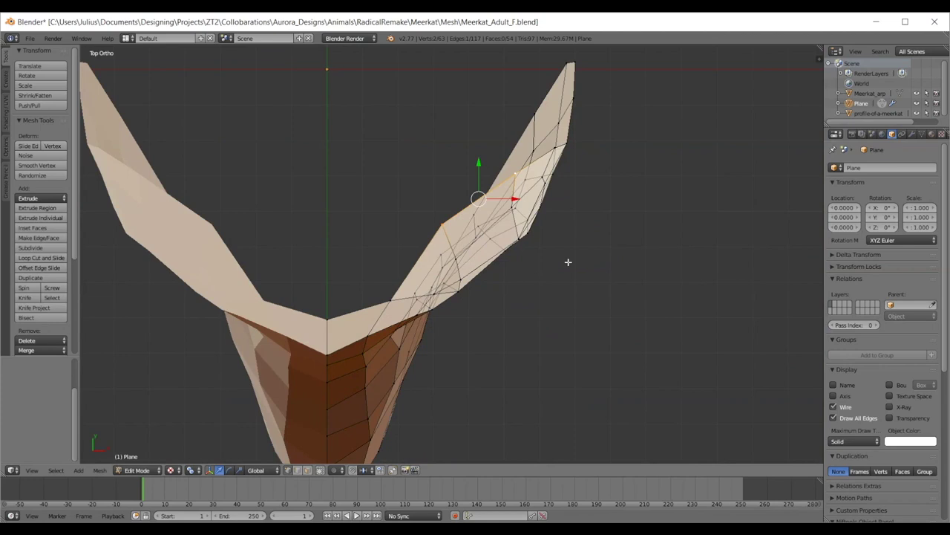
{"action": "key", "text": "e"}
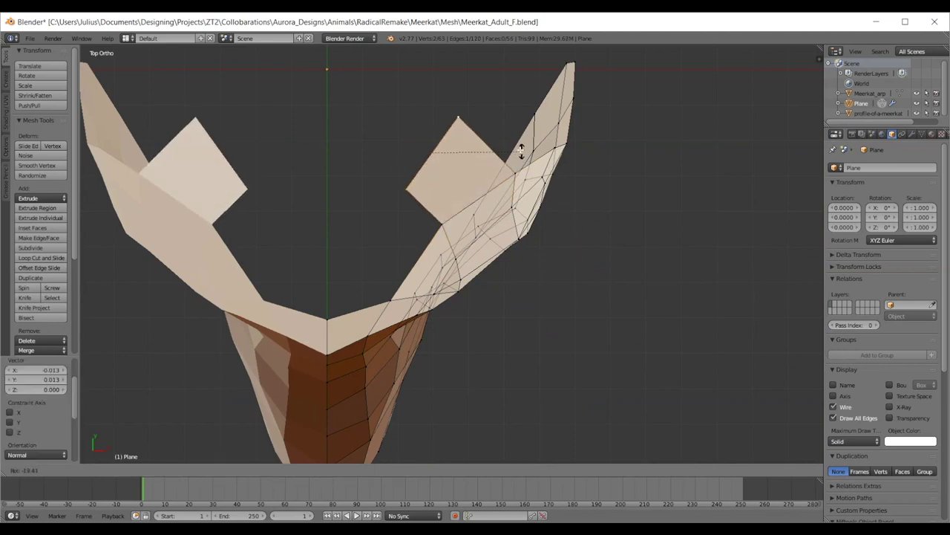
{"action": "left_click", "coordinate": [521, 151]}
{"action": "key", "text": "s"}
{"action": "left_click", "coordinate": [511, 162]}
- Move and rotate the extruded brow edge up along the forehead in front view
{"action": "key", "text": "KP_1"}
{"action": "key", "text": "g"}
{"action": "left_click", "coordinate": [533, 229]}
{"action": "key", "text": "r"}
{"action": "left_click", "coordinate": [533, 176]}
{"action": "key", "text": "g"}
{"action": "left_click", "coordinate": [532, 187]}
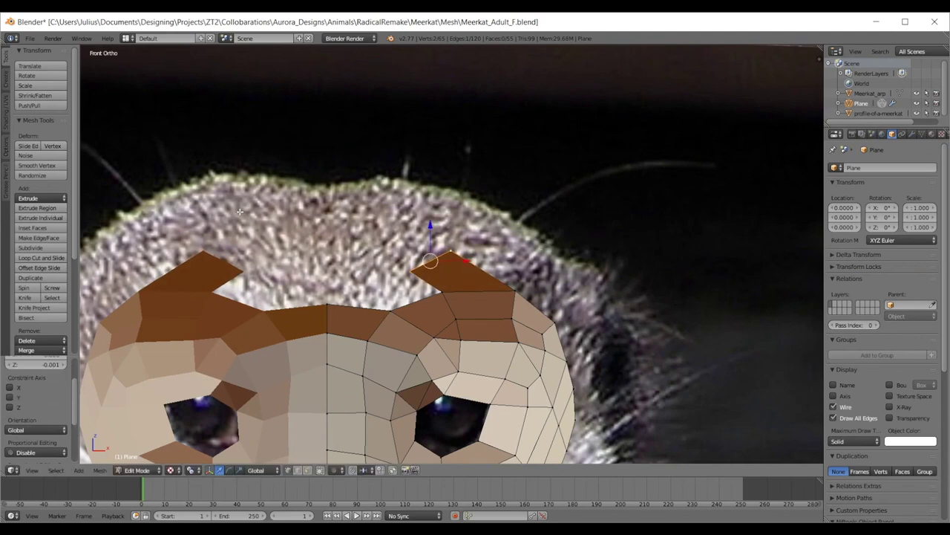
- Extrude the forehead edge again up to the midline in front view to bridge both halves
{"action": "scroll", "coordinate": [456, 338], "scroll_direction": "down", "scroll_amount": 2}
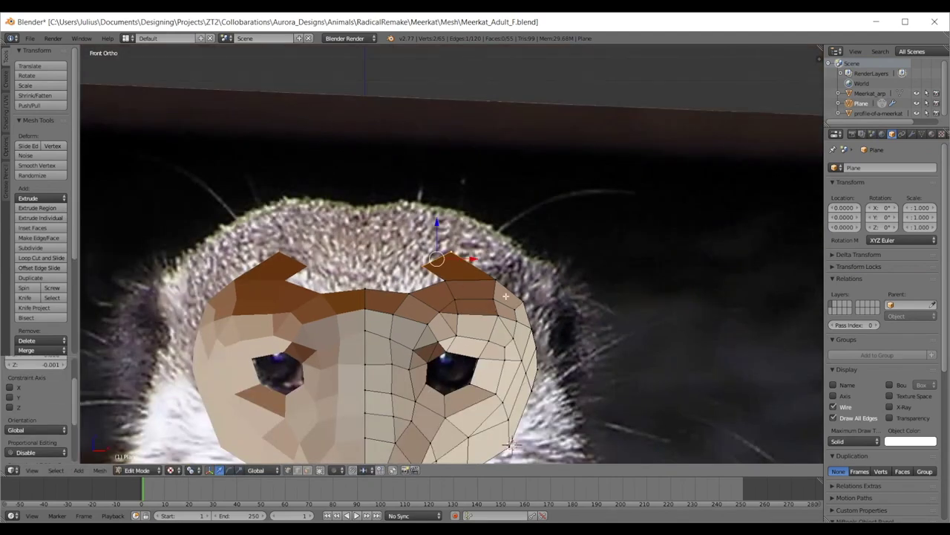
{"action": "key", "text": "g"}
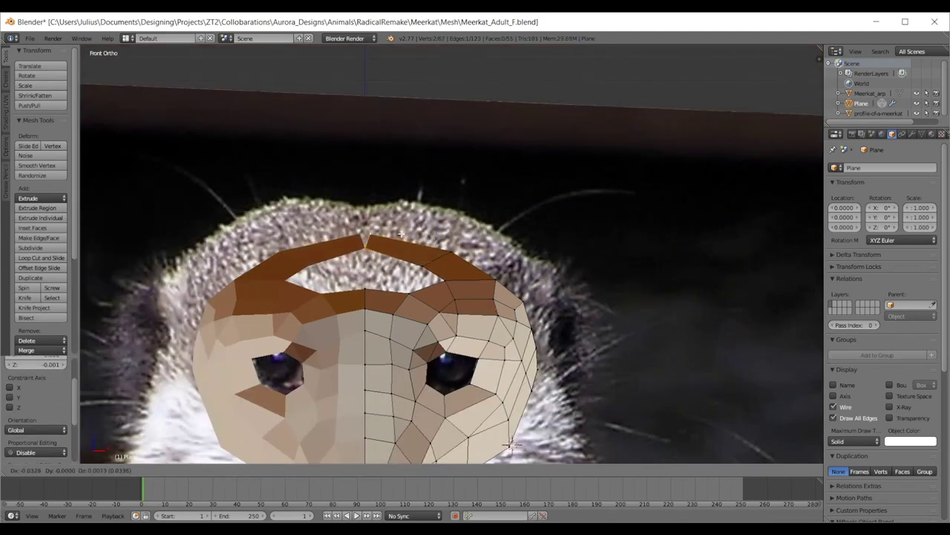
{"action": "left_click", "coordinate": [468, 235]}
- Move the rear and front vertices of the new forehead strip up toward the head profile in side view
{"action": "middle_click_drag", "start_coordinate": [468, 235], "coordinate": [410, 267]}
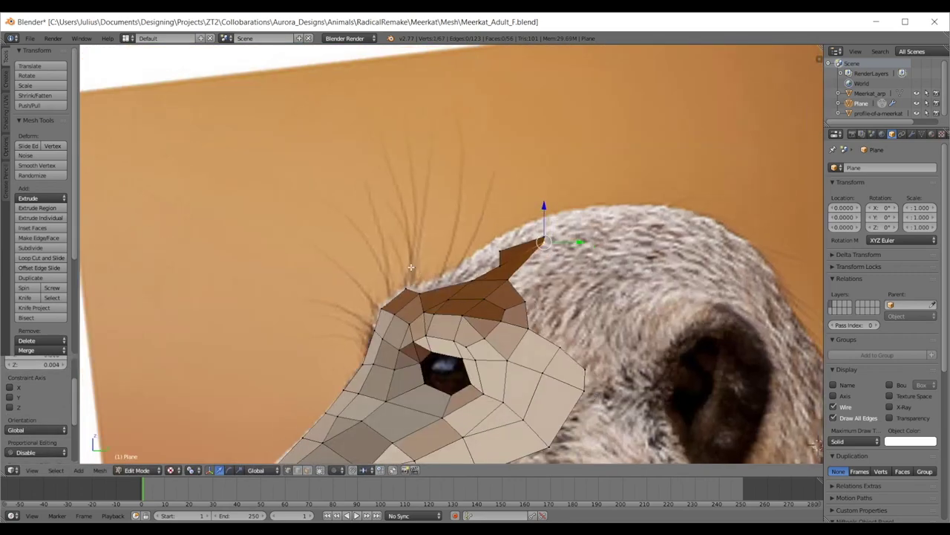
{"action": "key", "text": "g"}
{"action": "left_click", "coordinate": [528, 217]}
{"action": "right_click", "coordinate": [505, 248]}
{"action": "key", "text": "g"}
{"action": "left_click", "coordinate": [501, 241]}
{"action": "right_click", "coordinate": [498, 257]}
{"action": "key", "text": "g"}
{"action": "left_click", "coordinate": [496, 241]}
- Raise the strip's rear vertex slightly and shift its front vertex down and forward in side view
{"action": "right_click", "coordinate": [544, 245]}
{"action": "key", "text": "g"}
{"action": "left_click", "coordinate": [543, 236]}
{"action": "right_click", "coordinate": [496, 251]}
{"action": "key", "text": "g"}
{"action": "left_click", "coordinate": [491, 257]}
- Fill the forehead opening with a face and subdivide its centre edge
{"action": "key", "text": "KP_1"}
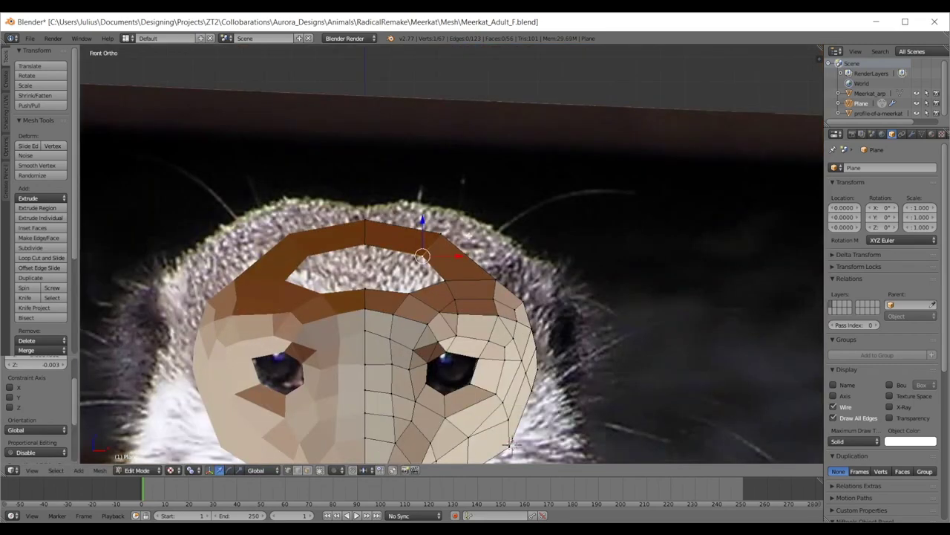
{"action": "middle_click_drag", "start_coordinate": [441, 257], "coordinate": [431, 261]}
{"action": "scroll", "coordinate": [429, 263], "scroll_direction": "up", "scroll_amount": 4}
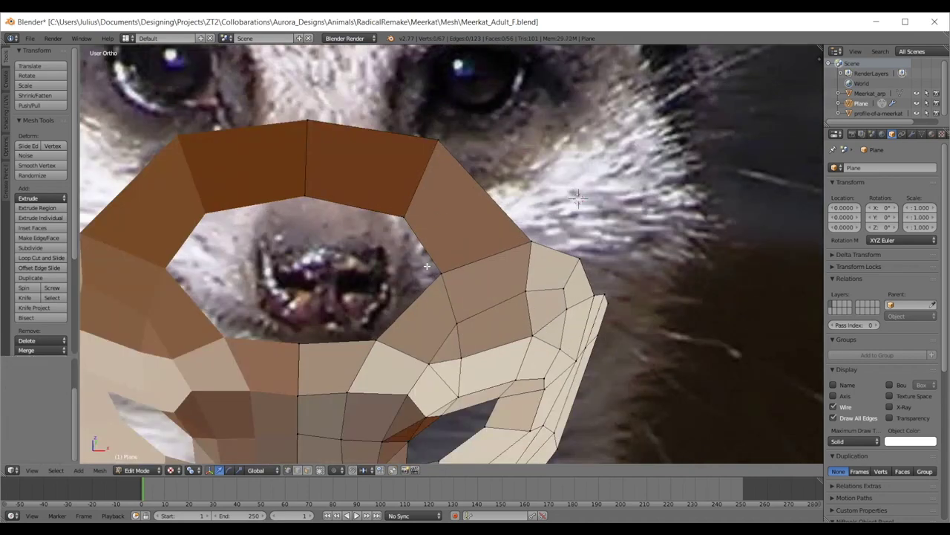
{"action": "key", "text": "f"}
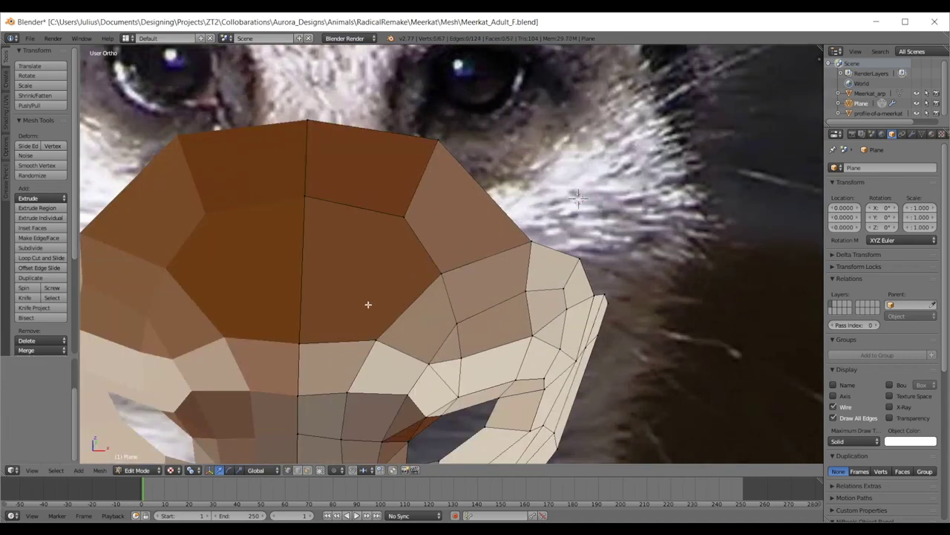
{"action": "right_click", "coordinate": [401, 219], "text": "shift"}
{"action": "right_click", "coordinate": [299, 204]}
{"action": "right_click", "coordinate": [299, 328], "text": "shift"}
{"action": "key", "text": "w"}
{"action": "left_click", "coordinate": [330, 202]}
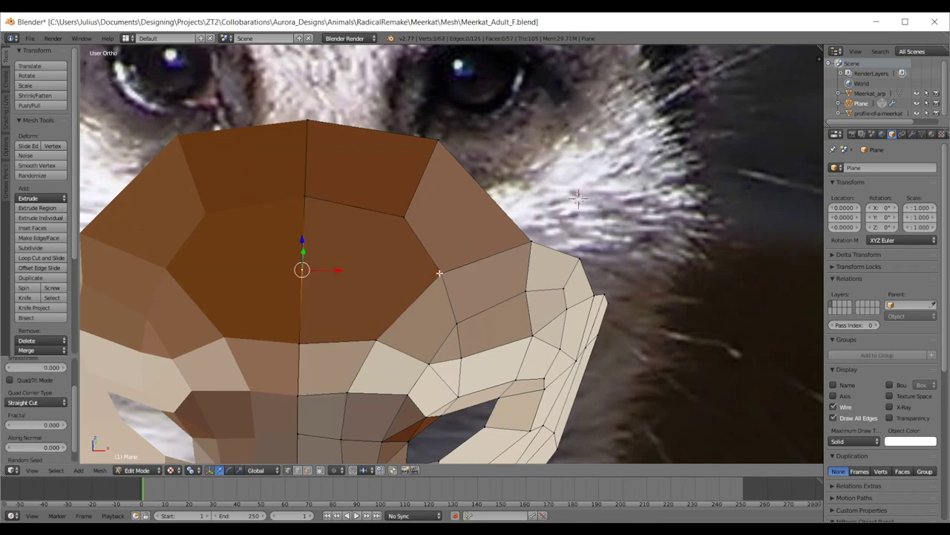
- Split the forehead face with one lengthwise cut and one crosswise cut from the centre vertex to the outer corner
{"action": "right_click", "coordinate": [401, 219]}
{"action": "right_click", "coordinate": [371, 339], "text": "shift"}
{"action": "key", "text": "j"}
{"action": "right_click", "coordinate": [426, 279]}
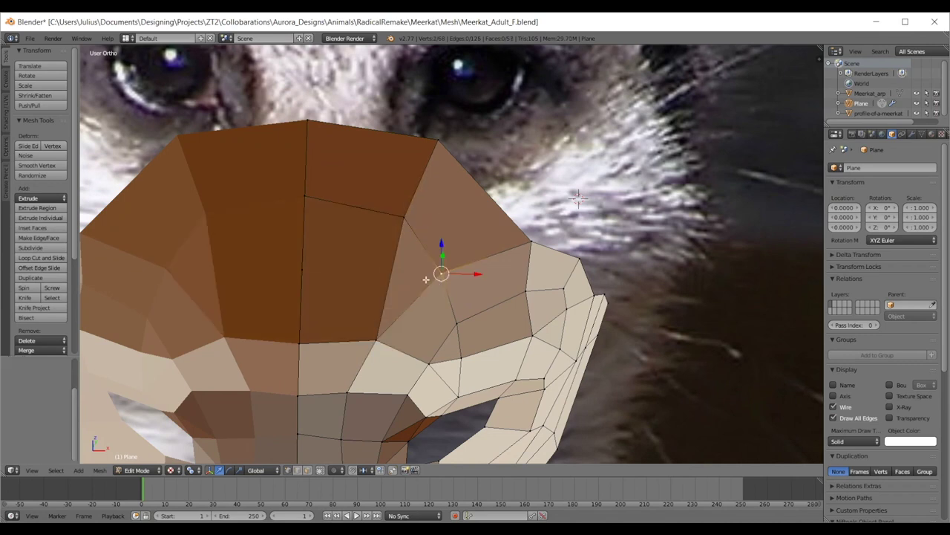
{"action": "right_click", "coordinate": [301, 268], "text": "shift"}
{"action": "key", "text": "j"}
- Shift the inner forehead vertex toward the midline and join the two outer triangles into a quad
{"action": "right_click", "coordinate": [405, 270]}
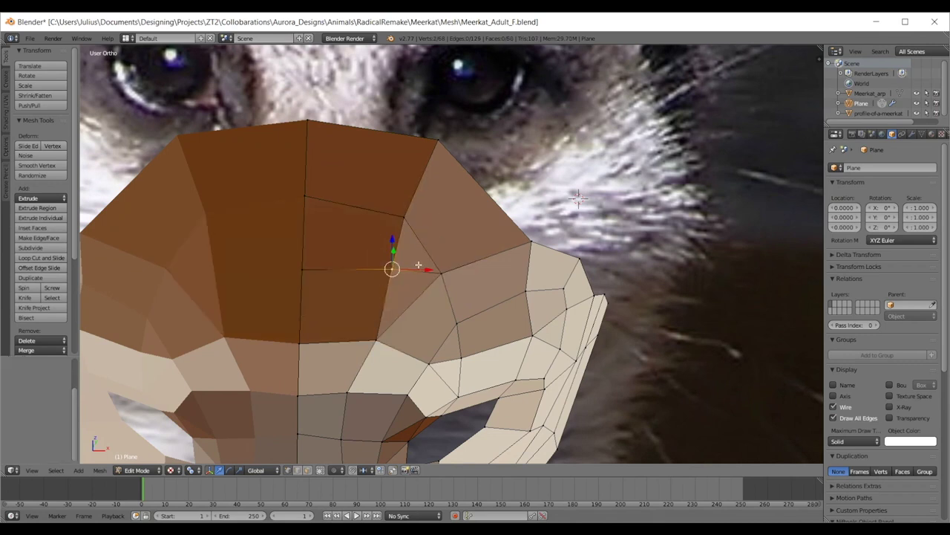
{"action": "key", "text": "g"}
{"action": "left_click", "coordinate": [394, 269]}
{"action": "right_click", "coordinate": [410, 213], "text": "shift"}
{"action": "right_click", "coordinate": [440, 270], "text": "shift"}
{"action": "right_click", "coordinate": [381, 313], "text": "shift"}
{"action": "key", "text": "alt+j"}
{"action": "key", "text": "a"}
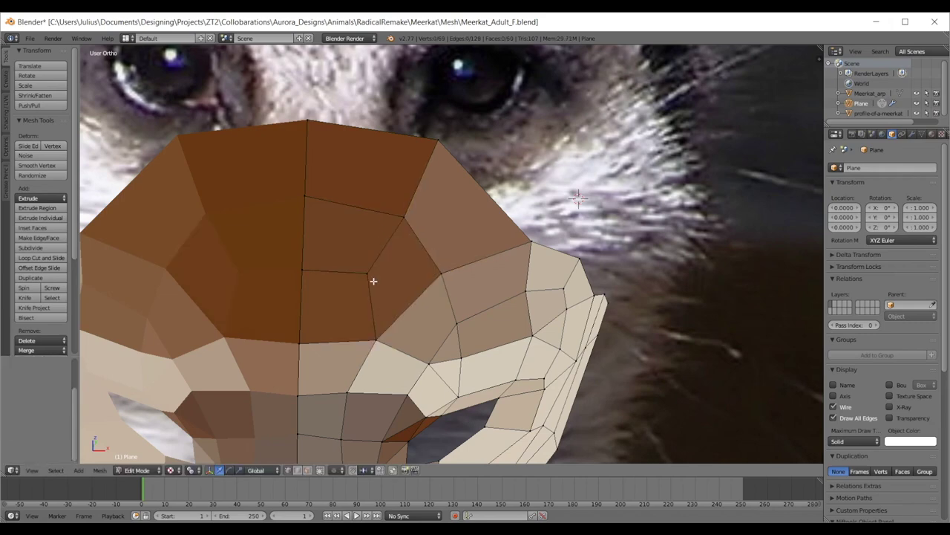
- Adjust the inner forehead vertices slightly upward to round the surface in side view
{"action": "key", "text": "Tab"}
{"action": "scroll", "coordinate": [375, 285], "scroll_direction": "down", "scroll_amount": 1}
{"action": "middle_click_drag", "start_coordinate": [375, 286], "coordinate": [350, 231]}
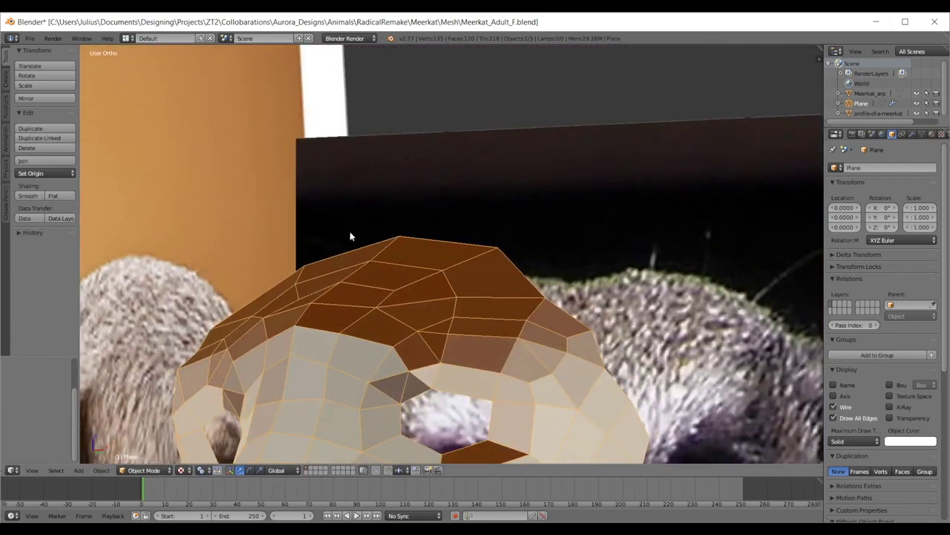
{"action": "key", "text": "KP_3"}
{"action": "key", "text": "Tab"}
{"action": "middle_click_drag", "start_coordinate": [507, 257], "coordinate": [504, 268]}
{"action": "key", "text": "g"}
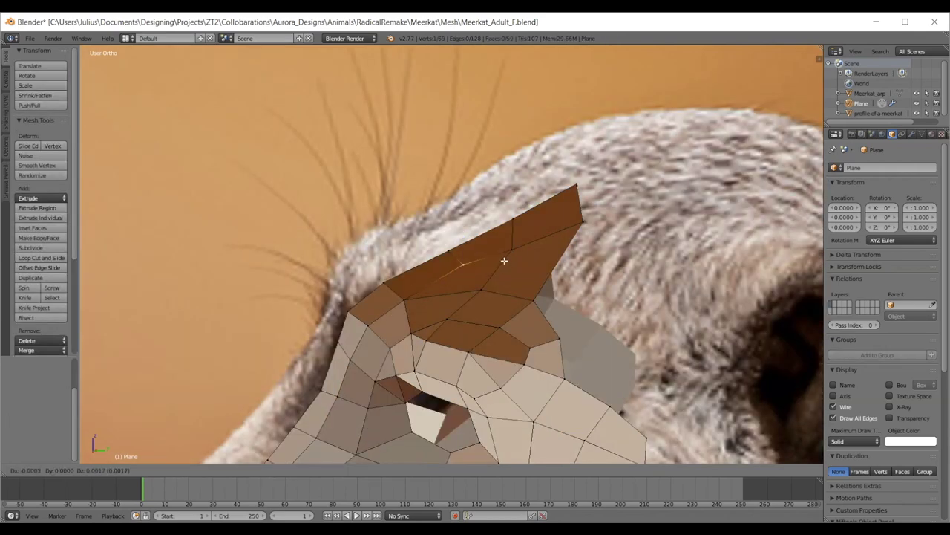
{"action": "left_click", "coordinate": [505, 260]}
{"action": "right_click", "coordinate": [504, 247]}
{"action": "key", "text": "g"}
{"action": "left_click", "coordinate": [503, 246]}
- Move the top rear forehead vertex up onto the head outline in side view
{"action": "key", "text": "Tab"}
{"action": "key", "text": "KP_1"}
{"action": "middle_click_drag", "start_coordinate": [504, 251], "coordinate": [537, 332]}
{"action": "scroll", "coordinate": [532, 242], "scroll_direction": "down", "scroll_amount": 4}
{"action": "scroll", "coordinate": [509, 292], "scroll_direction": "down", "scroll_amount": 4}
{"action": "key", "text": "KP_3"}
{"action": "scroll", "coordinate": [537, 331], "scroll_direction": "up", "scroll_amount": 7}
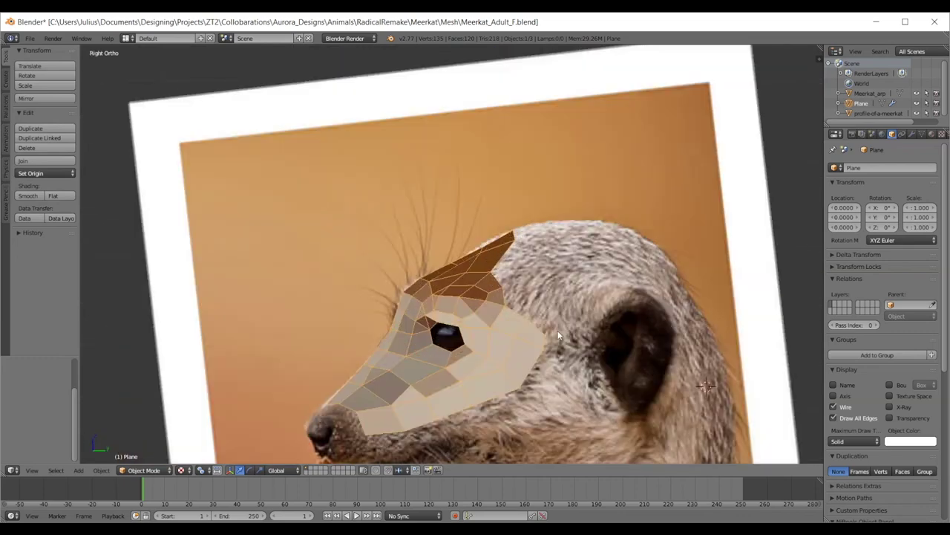
{"action": "key", "text": "Tab"}
{"action": "key", "text": "g"}
{"action": "right_click", "coordinate": [518, 231]}
{"action": "key", "text": "g"}
{"action": "left_click", "coordinate": [513, 221]}
{"action": "right_click", "coordinate": [557, 212]}
- Examine the head mesh against the reference photos from the side, at an angle and from the front
{"action": "key", "text": "Tab"}
{"action": "scroll", "coordinate": [560, 260], "scroll_direction": "down", "scroll_amount": 5}
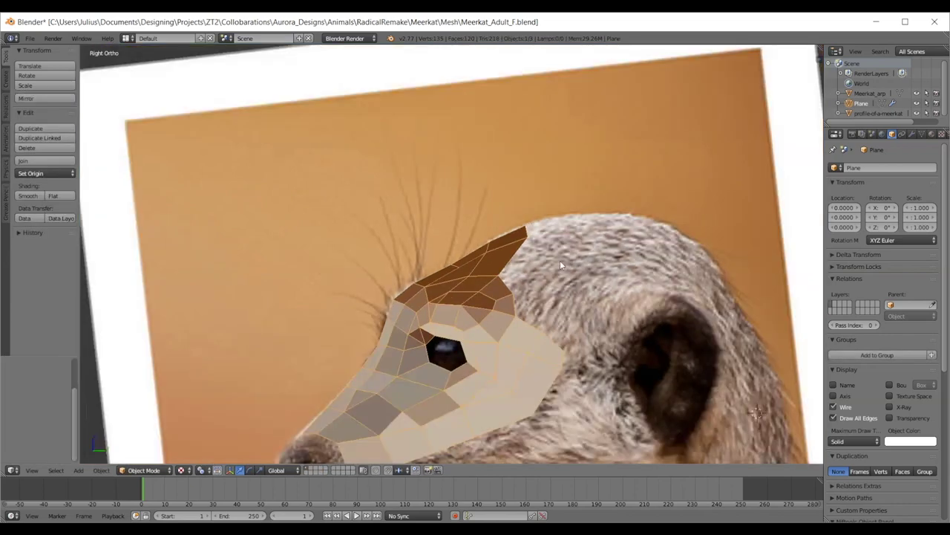
{"action": "scroll", "coordinate": [555, 324], "scroll_direction": "up", "scroll_amount": 3}
{"action": "middle_click_drag", "start_coordinate": [524, 403], "coordinate": [627, 290], "text": "shift"}
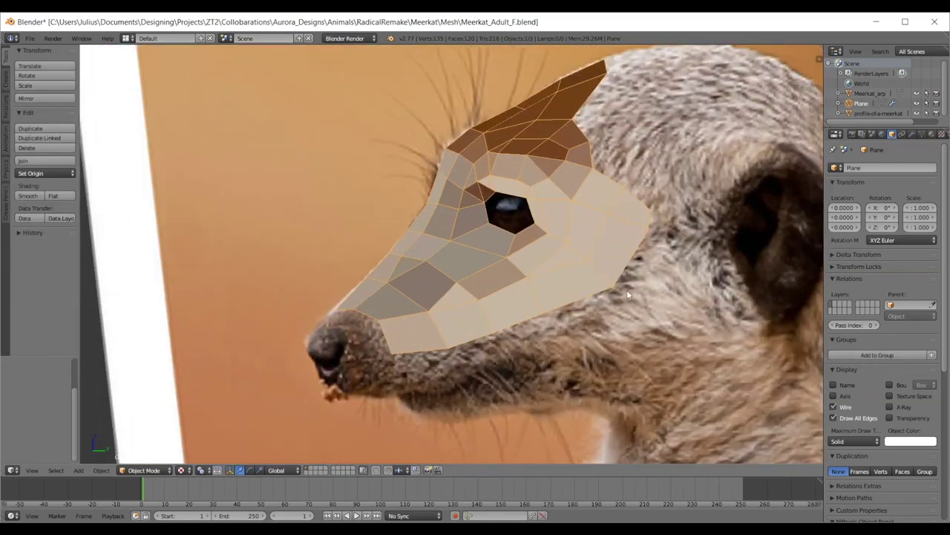
{"action": "middle_click_drag", "start_coordinate": [533, 269], "coordinate": [565, 313]}
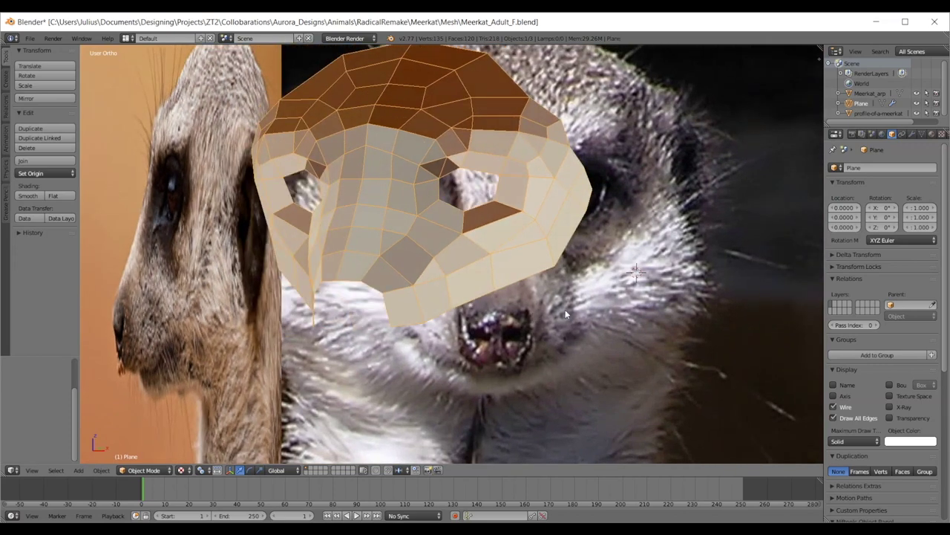
{"action": "key", "text": "KP_1"}
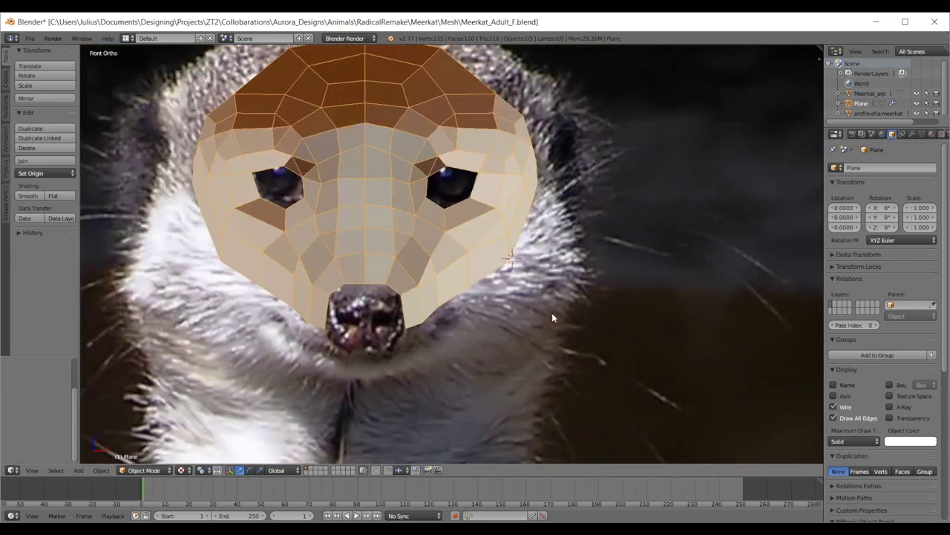
{"action": "scroll", "coordinate": [549, 234], "scroll_direction": "up", "scroll_amount": 4}
{"action": "key", "text": "Tab"}
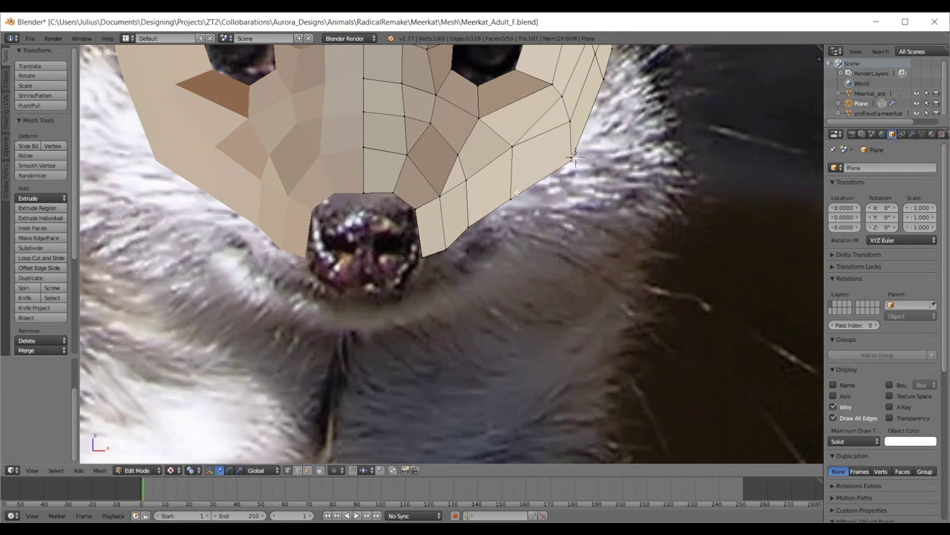
- Extrude the rear lower cheek edge down toward the jaw in side view and scale the new edge
{"action": "scroll", "coordinate": [564, 204], "scroll_direction": "down", "scroll_amount": 3}
{"action": "key", "text": "KP_3"}
{"action": "middle_click_drag", "start_coordinate": [565, 204], "coordinate": [543, 206], "text": "shift"}
{"action": "key", "text": "e"}
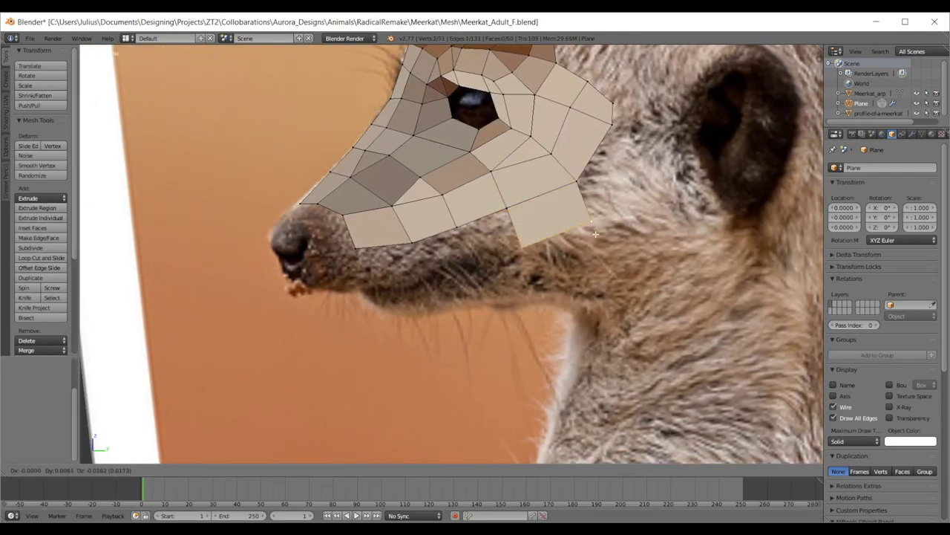
{"action": "left_click", "coordinate": [592, 254]}
{"action": "key", "text": "s"}
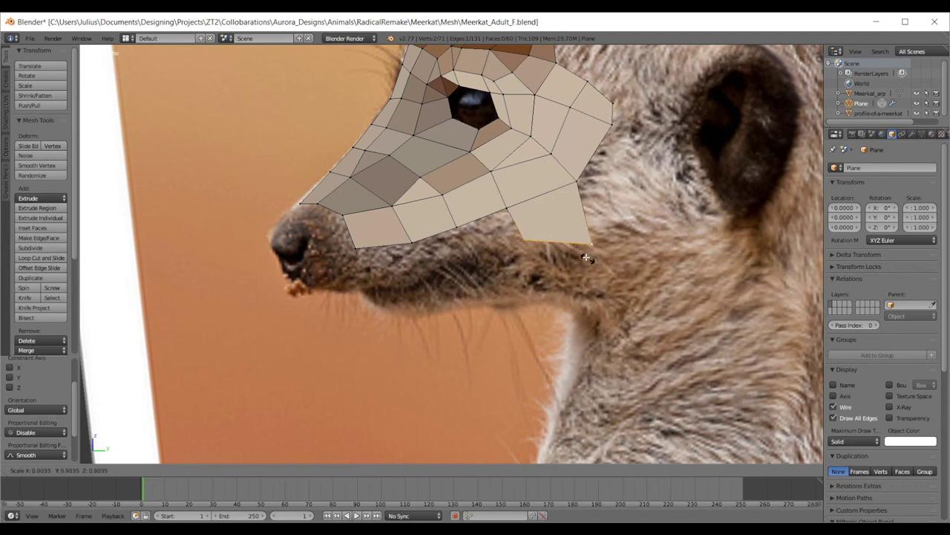
{"action": "left_click", "coordinate": [587, 251]}
- Shift and narrow the new cheek face's upper edge, and lower its bottom rear vertex slightly
{"action": "right_click", "coordinate": [566, 190]}
{"action": "key", "text": "g"}
{"action": "left_click", "coordinate": [580, 192]}
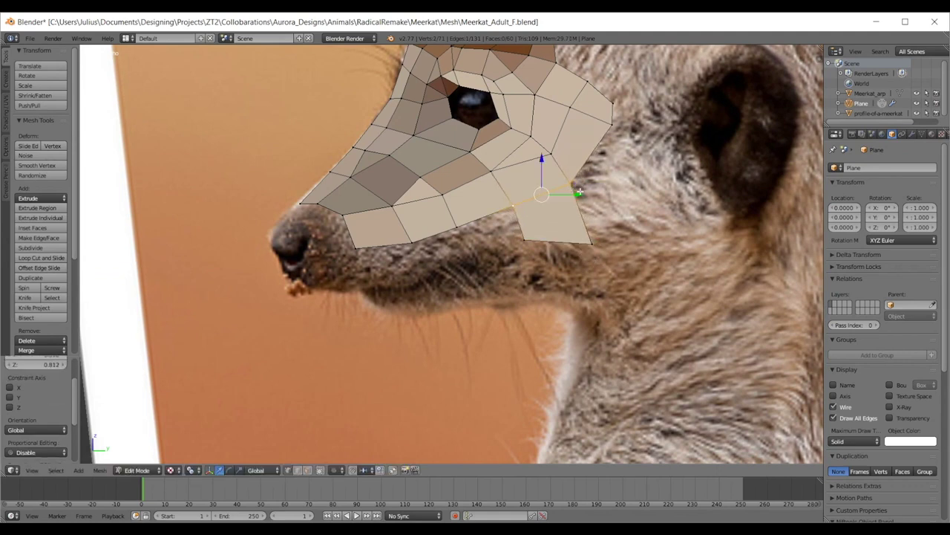
{"action": "key", "text": "s"}
{"action": "left_click", "coordinate": [584, 213]}
{"action": "right_click", "coordinate": [584, 239]}
{"action": "key", "text": "g"}
{"action": "left_click", "coordinate": [582, 245]}
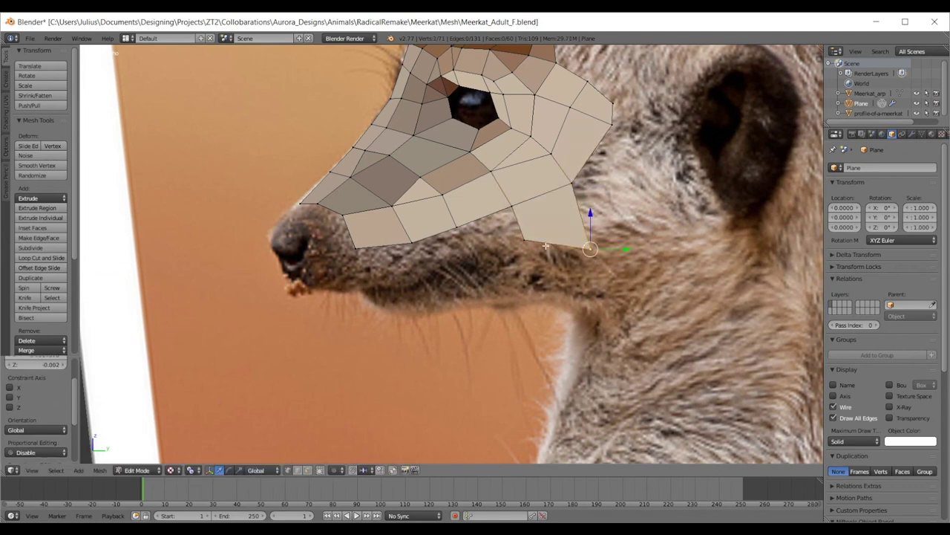
- Extrude the front lower snout edge down toward the mouth in side view and scale the new edge
{"action": "scroll", "coordinate": [535, 246], "scroll_direction": "up", "scroll_amount": 2}
{"action": "right_click", "coordinate": [413, 241]}
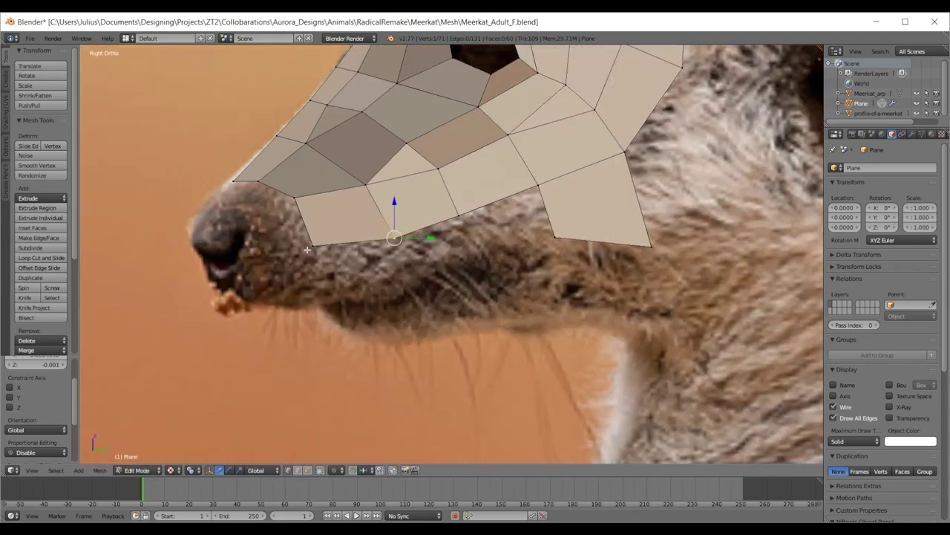
{"action": "key", "text": "e"}
{"action": "left_click", "coordinate": [399, 300]}
{"action": "key", "text": "s"}
{"action": "left_click", "coordinate": [408, 306]}
- Extrude the middle vertex of the lower snout edge downward and fill the face between it and the rear cheek face
{"action": "right_click", "coordinate": [459, 214]}
{"action": "key", "text": "e"}
{"action": "left_click", "coordinate": [484, 272]}
{"action": "right_click", "coordinate": [542, 228], "text": "shift"}
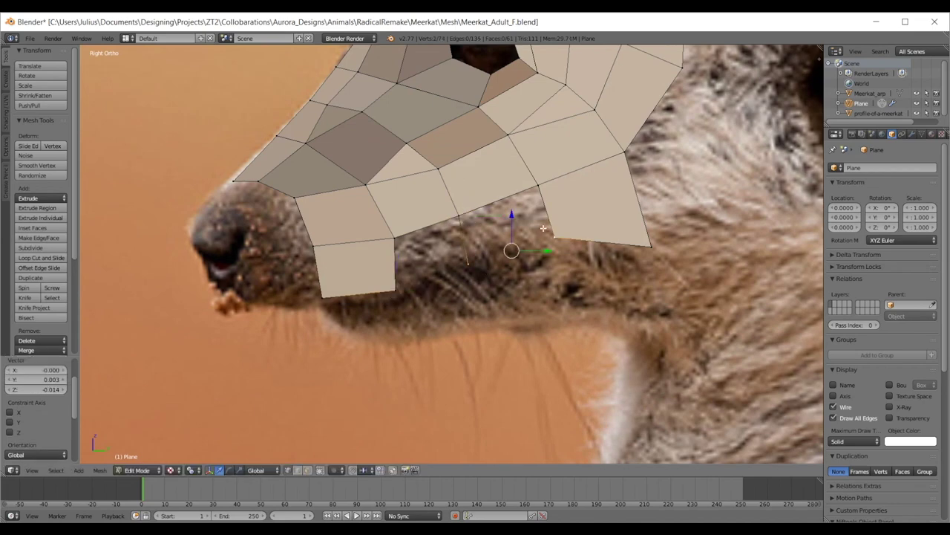
{"action": "key", "text": "f"}
- Fill the remaining gap between the front snout face and the new cheek face with a quad
{"action": "right_click", "coordinate": [459, 215]}
{"action": "right_click", "coordinate": [395, 239], "text": "shift"}
{"action": "right_click", "coordinate": [396, 287], "text": "shift"}
{"action": "right_click", "coordinate": [469, 263], "text": "shift"}
{"action": "key", "text": "f"}
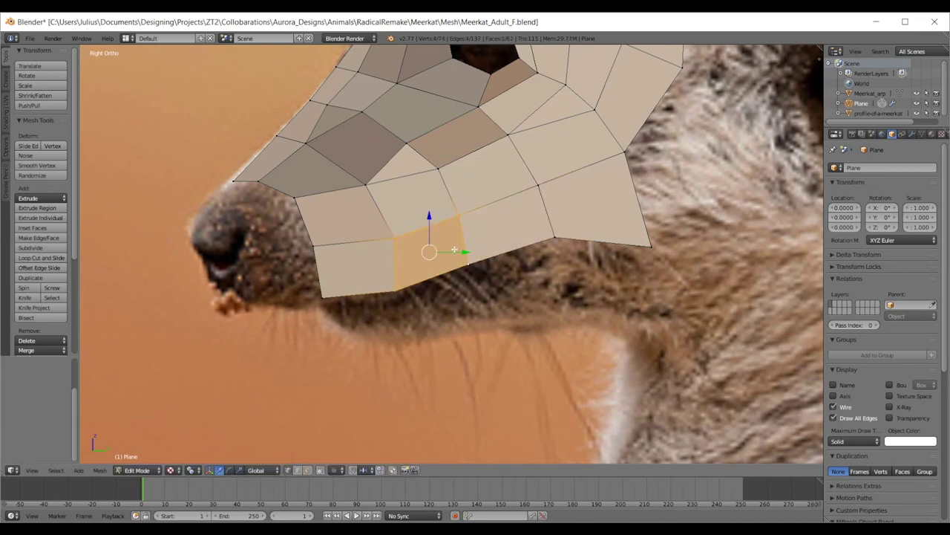
{"action": "scroll", "coordinate": [473, 216], "scroll_direction": "down", "scroll_amount": 1}
{"action": "key", "text": "Tab"}
{"action": "scroll", "coordinate": [479, 213], "scroll_direction": "down", "scroll_amount": 4}
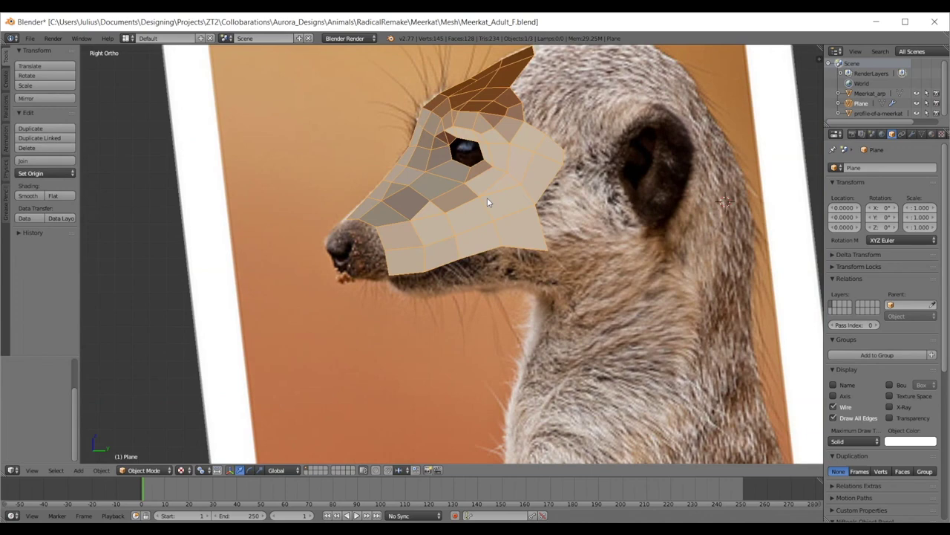
{"action": "key", "text": "Tab"}
{"action": "scroll", "coordinate": [487, 198], "scroll_direction": "up", "scroll_amount": 3}
{"action": "right_click", "coordinate": [599, 171]}
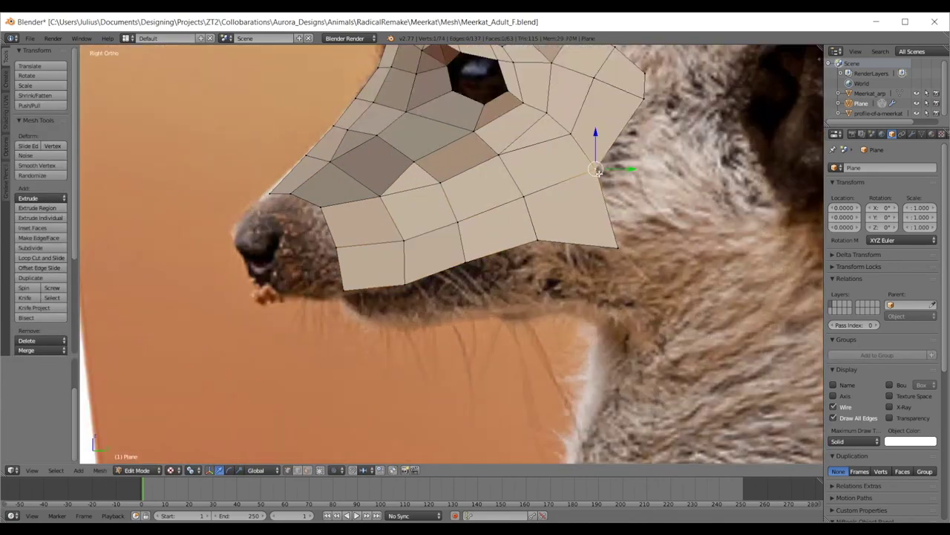
{"action": "key", "text": "e"}
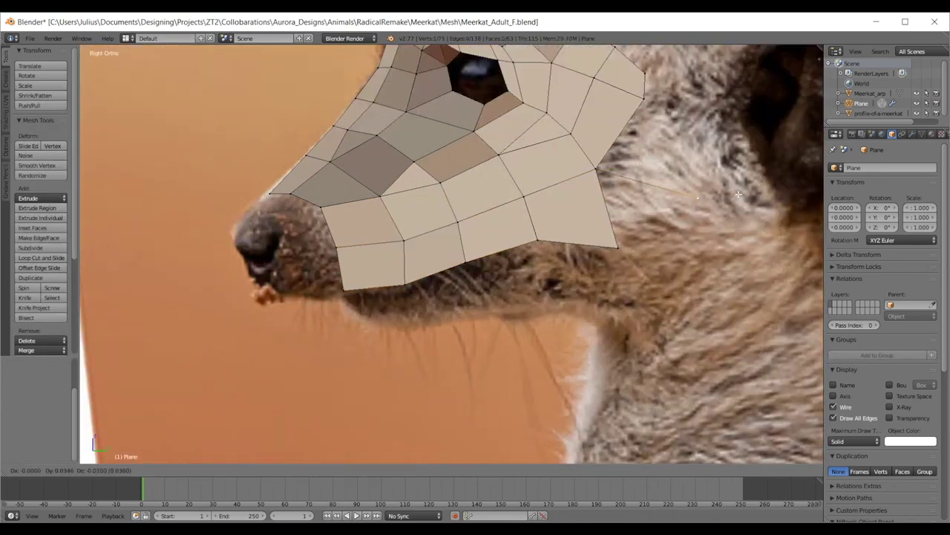
{"action": "key", "text": "Escape"}
{"action": "key", "text": "ctrl+z"}
{"action": "right_click", "coordinate": [618, 176]}
{"action": "scroll", "coordinate": [617, 236], "scroll_direction": "down", "scroll_amount": 1}
{"action": "key", "text": "a"}
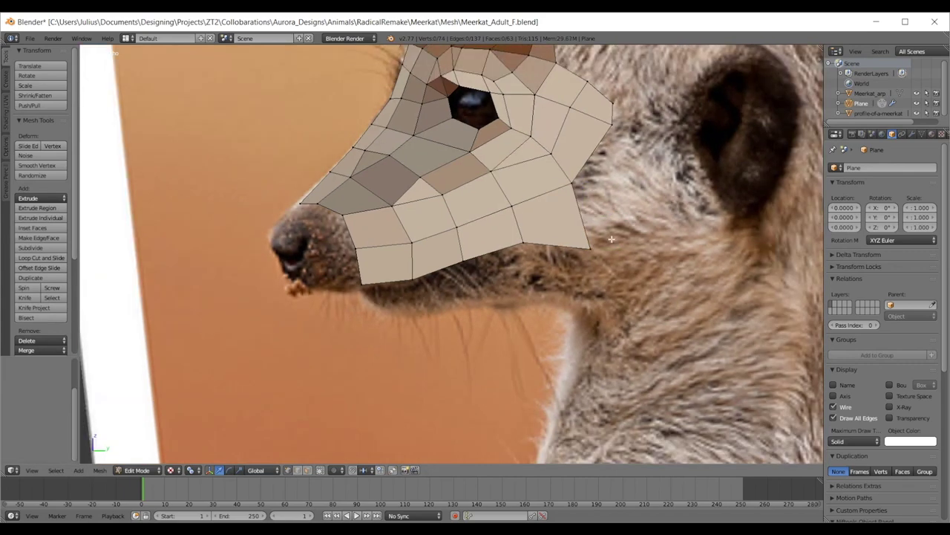
- Pull the rear lower cheek vertex inward and raise the neighbouring lower-edge vertices along the muzzle line in front view
{"action": "scroll", "coordinate": [612, 238], "scroll_direction": "down", "scroll_amount": 1}
{"action": "key", "text": "KP_1"}
{"action": "scroll", "coordinate": [601, 248], "scroll_direction": "up", "scroll_amount": 3}
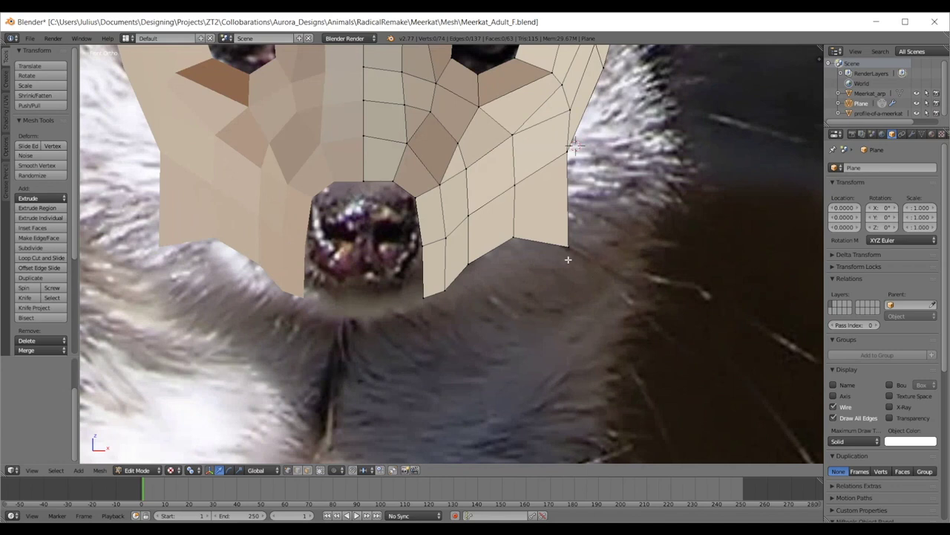
{"action": "middle_click_drag", "start_coordinate": [547, 243], "coordinate": [544, 286], "text": "shift"}
{"action": "key", "text": "g"}
{"action": "left_click", "coordinate": [549, 224]}
{"action": "right_click", "coordinate": [507, 279]}
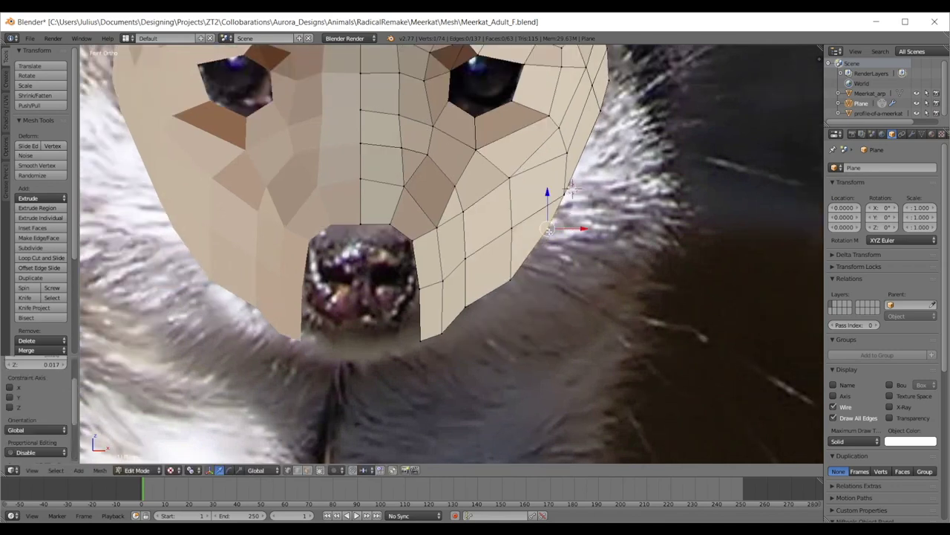
{"action": "key", "text": "g"}
{"action": "left_click", "coordinate": [439, 318]}
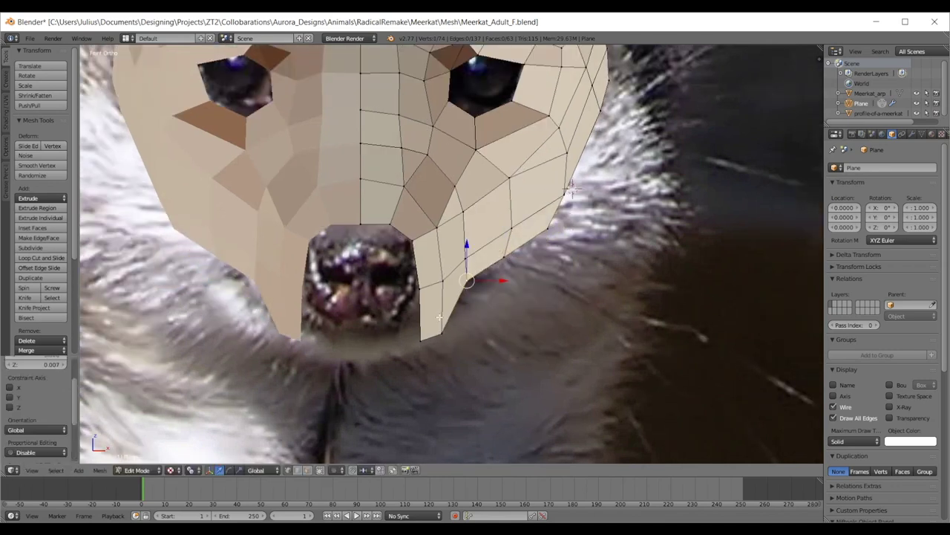
- Set the mesh's maximum draw type to Wire, then raise the two lowest snout vertices beside the nose and adjust the ones above
{"action": "left_click", "coordinate": [854, 441]}
{"action": "left_click", "coordinate": [850, 415]}
{"action": "right_click", "coordinate": [446, 334]}
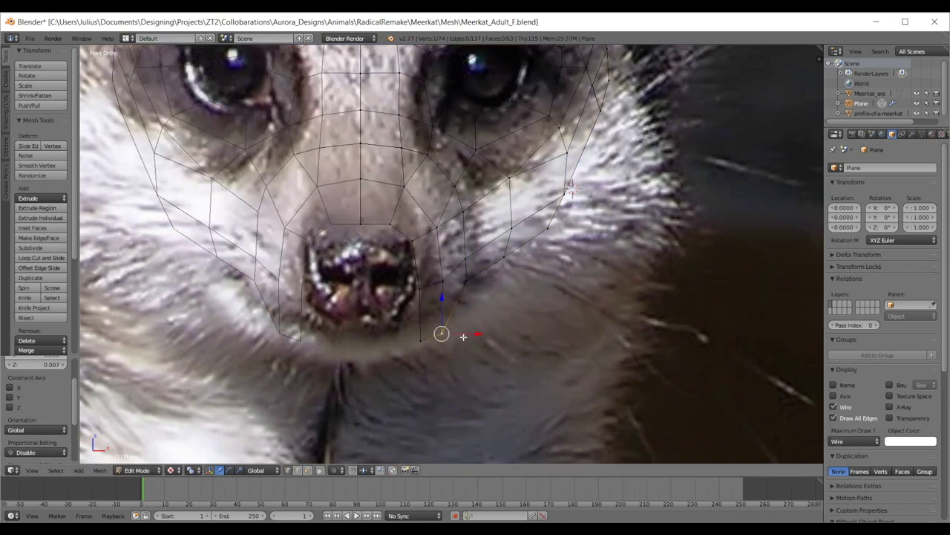
{"action": "key", "text": "g"}
{"action": "left_click", "coordinate": [468, 298]}
{"action": "right_click", "coordinate": [424, 340]}
{"action": "key", "text": "g"}
{"action": "left_click", "coordinate": [422, 328]}
{"action": "right_click", "coordinate": [422, 290]}
{"action": "key", "text": "g"}
{"action": "left_click", "coordinate": [427, 286]}
{"action": "key", "text": "g"}
{"action": "left_click", "coordinate": [444, 281]}
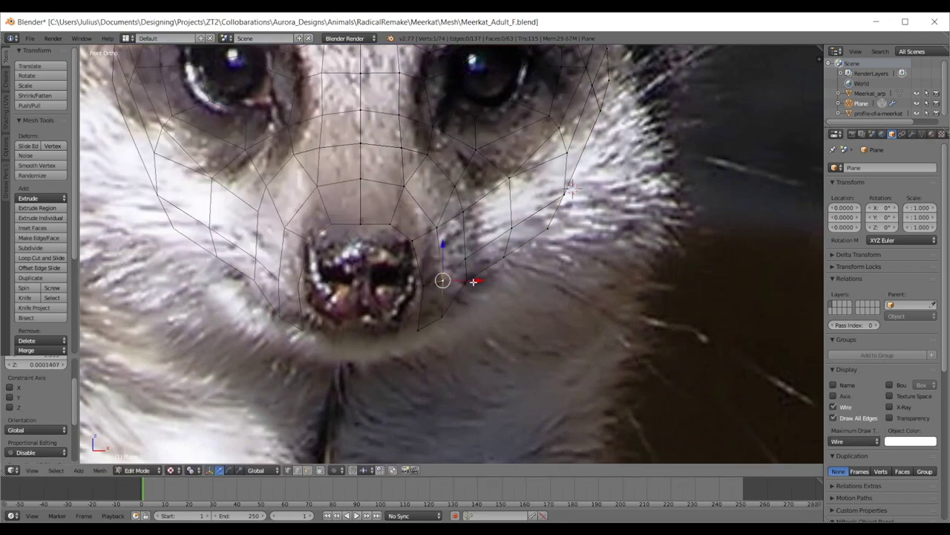
- Fine-tune the two lower cheek vertices outside the nose to follow the muzzle line in the front photo
{"action": "right_click", "coordinate": [472, 282]}
{"action": "key", "text": "g"}
{"action": "left_click", "coordinate": [476, 286]}
{"action": "right_click", "coordinate": [505, 259]}
{"action": "key", "text": "g"}
{"action": "left_click", "coordinate": [507, 263]}
{"action": "scroll", "coordinate": [504, 286], "scroll_direction": "down", "scroll_amount": 2}
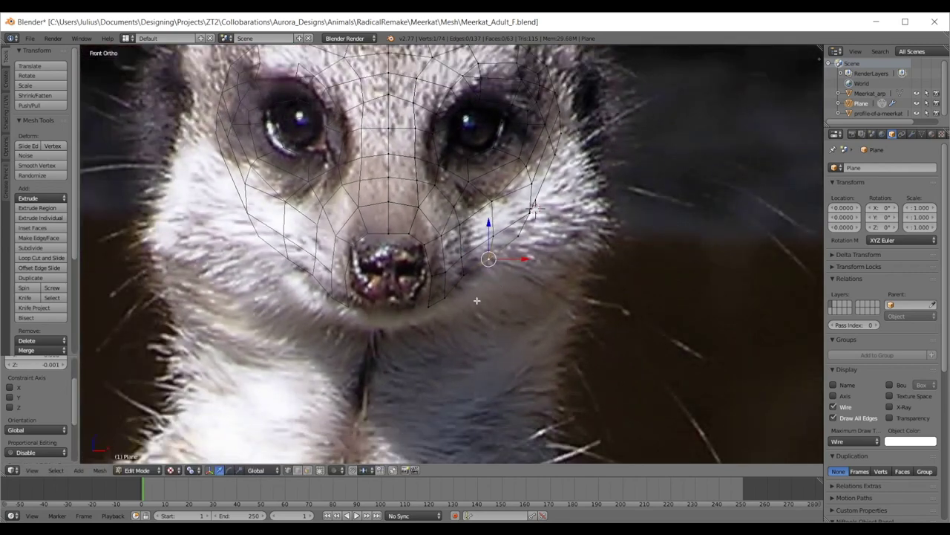
{"action": "scroll", "coordinate": [447, 300], "scroll_direction": "up", "scroll_amount": 2}
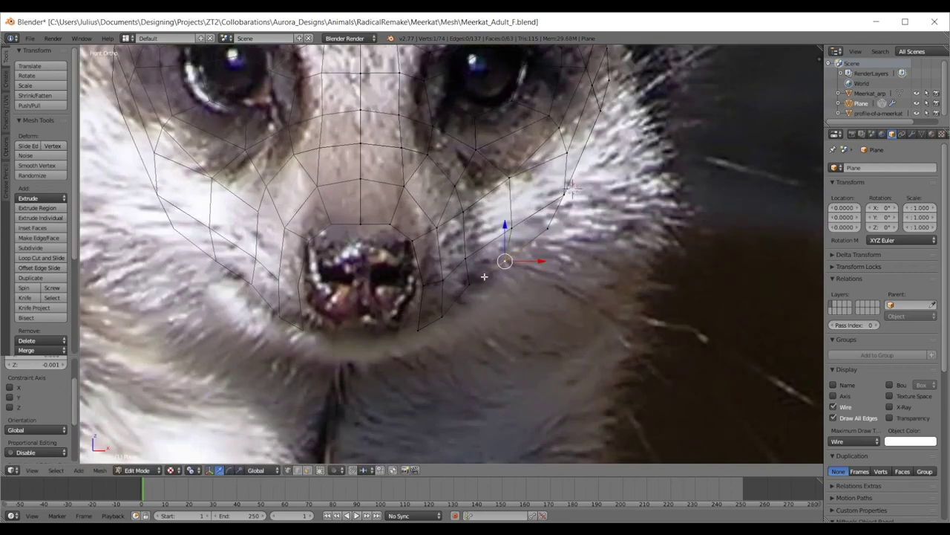
{"action": "right_click", "coordinate": [471, 281]}
{"action": "key", "text": "g"}
{"action": "left_click", "coordinate": [473, 284]}
{"action": "right_click", "coordinate": [506, 260]}
{"action": "key", "text": "g"}
{"action": "left_click", "coordinate": [506, 261]}
- Move the rear lower cheek vertex outward and shift the two outline vertices above it slightly inward in front view
{"action": "right_click", "coordinate": [560, 217]}
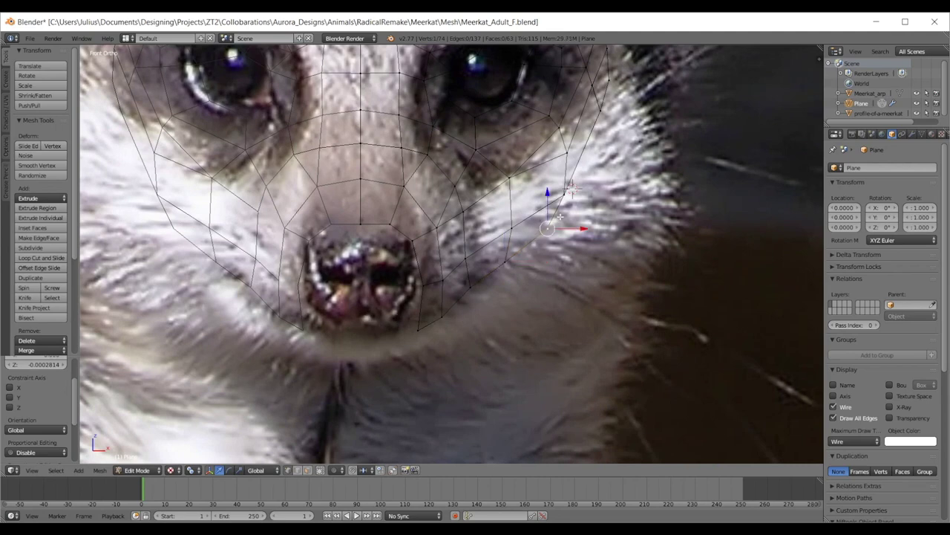
{"action": "key", "text": "g"}
{"action": "left_click", "coordinate": [592, 217]}
{"action": "right_click", "coordinate": [575, 196]}
{"action": "key", "text": "g"}
{"action": "left_click", "coordinate": [573, 193]}
{"action": "right_click", "coordinate": [570, 167]}
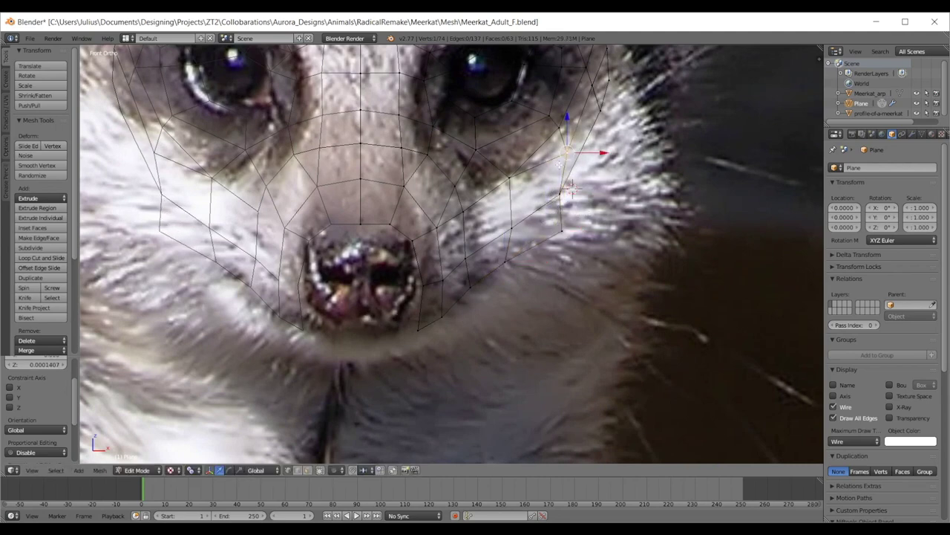
{"action": "key", "text": "g"}
- Leave Edit Mode, set the mesh's maximum draw type to Solid, and check the cheek faces in side view
{"action": "scroll", "coordinate": [560, 177], "scroll_direction": "down", "scroll_amount": 1}
{"action": "scroll", "coordinate": [558, 178], "scroll_direction": "down", "scroll_amount": 3}
{"action": "key", "text": "Tab"}
{"action": "scroll", "coordinate": [557, 178], "scroll_direction": "down", "scroll_amount": 1}
{"action": "left_click", "coordinate": [854, 441]}
{"action": "left_click", "coordinate": [823, 408]}
{"action": "mouse_move", "coordinate": [654, 312]}
{"action": "middle_mouse_down"}
{"action": "mouse_move", "coordinate": [567, 269]}
{"action": "mouse_move", "coordinate": [492, 256]}
{"action": "mouse_move", "coordinate": [469, 277]}
{"action": "middle_mouse_up"}
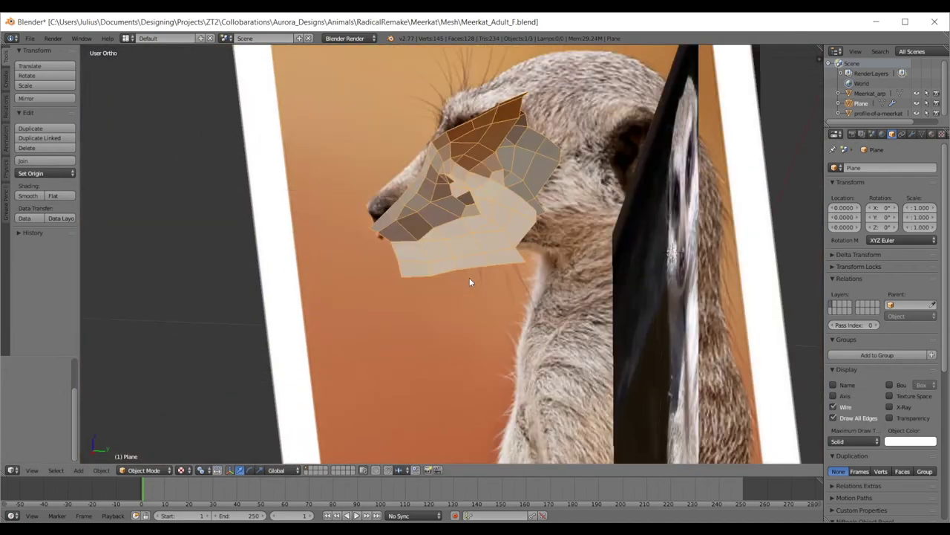
{"action": "scroll", "coordinate": [469, 276], "scroll_direction": "up", "scroll_amount": 2}
{"action": "key", "text": "KP_3"}
{"action": "scroll", "coordinate": [470, 342], "scroll_direction": "up", "scroll_amount": 2}
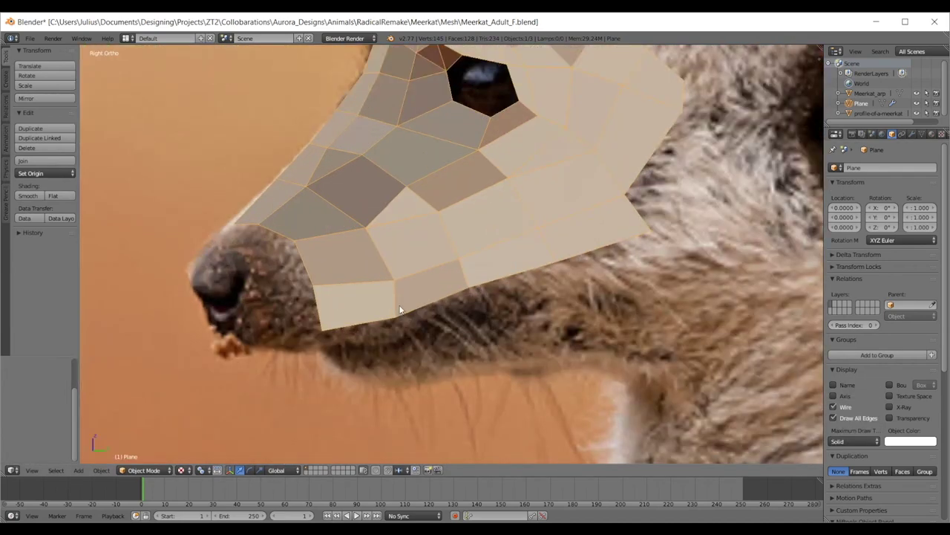
- Nudge the lowest snout vertex beside the nose slightly inward and up in front view
{"action": "key", "text": "KP_1"}
{"action": "key", "text": "Tab"}
{"action": "right_click", "coordinate": [429, 320]}
{"action": "key", "text": "g"}
{"action": "right_click", "coordinate": [428, 321]}
{"action": "right_click", "coordinate": [418, 328]}
{"action": "key", "text": "g"}
{"action": "left_click", "coordinate": [416, 325]}
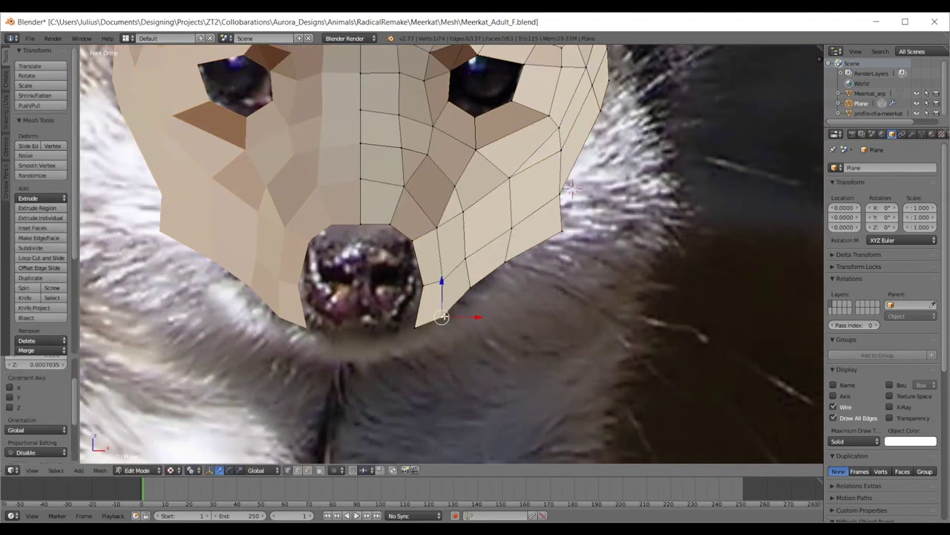
- Examine the whole head mesh in Object Mode against the front and side reference photos
{"action": "key", "text": "Tab"}
{"action": "scroll", "coordinate": [425, 220], "scroll_direction": "down", "scroll_amount": 5}
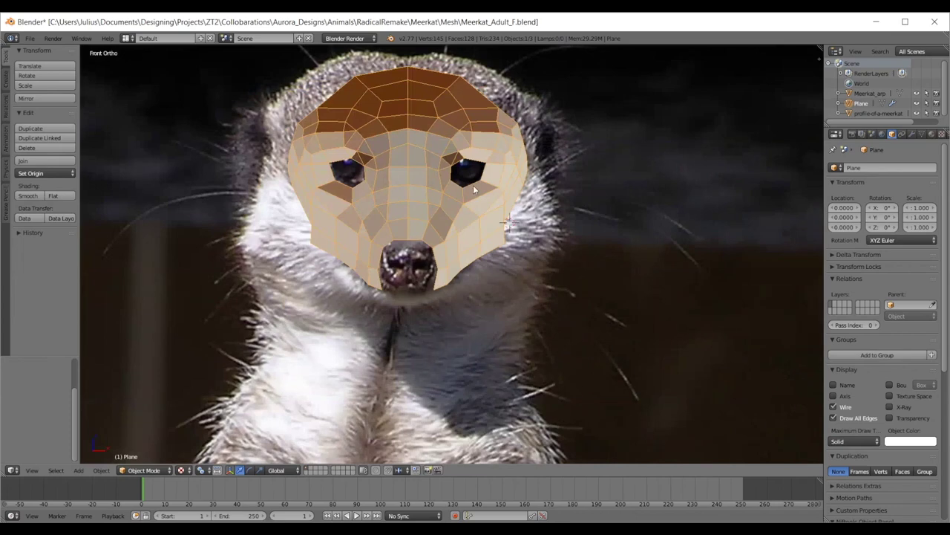
{"action": "middle_click_drag", "start_coordinate": [517, 182], "coordinate": [509, 184]}
{"action": "key", "text": "KP_1"}
{"action": "scroll", "coordinate": [509, 182], "scroll_direction": "down", "scroll_amount": 5}
{"action": "scroll", "coordinate": [522, 200], "scroll_direction": "up", "scroll_amount": 4}
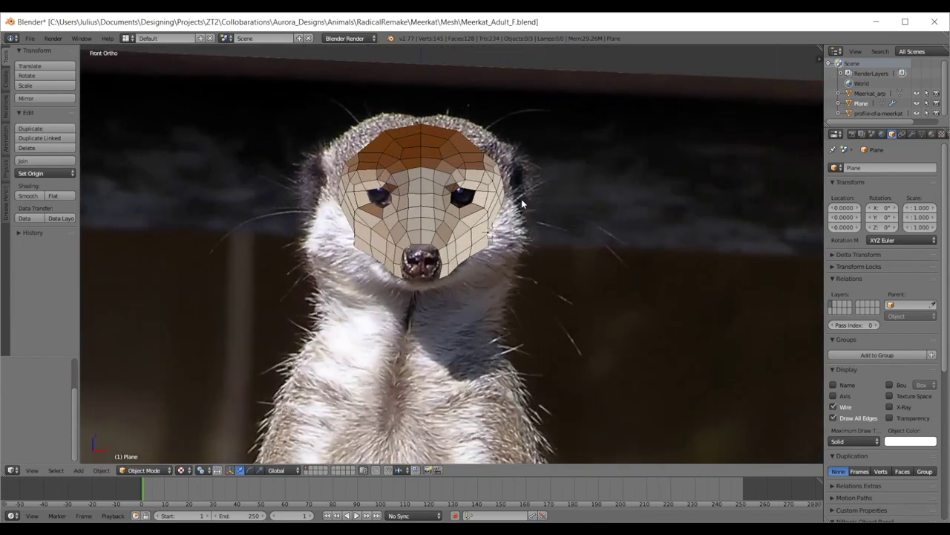
{"action": "key", "text": "KP_3"}
{"action": "scroll", "coordinate": [522, 203], "scroll_direction": "up", "scroll_amount": 3}
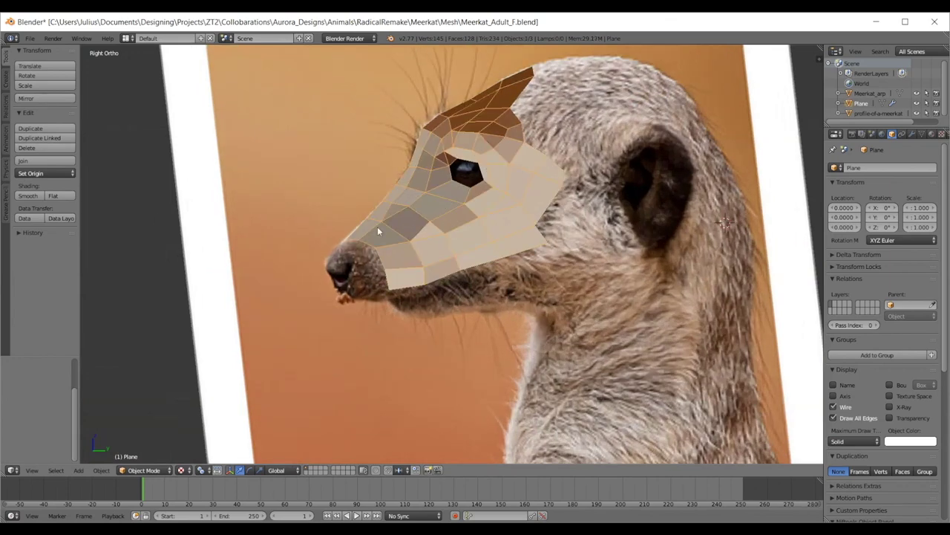
- Apply smooth shading to the head mesh, deselect it and view it at an angle
{"action": "key", "text": "t"}
{"action": "key", "text": "t"}
{"action": "left_click", "coordinate": [31, 196]}
{"action": "key", "text": "s"}
{"action": "right_click", "coordinate": [393, 158]}
{"action": "key", "text": "a"}
{"action": "middle_click_drag", "start_coordinate": [466, 168], "coordinate": [882, 454]}
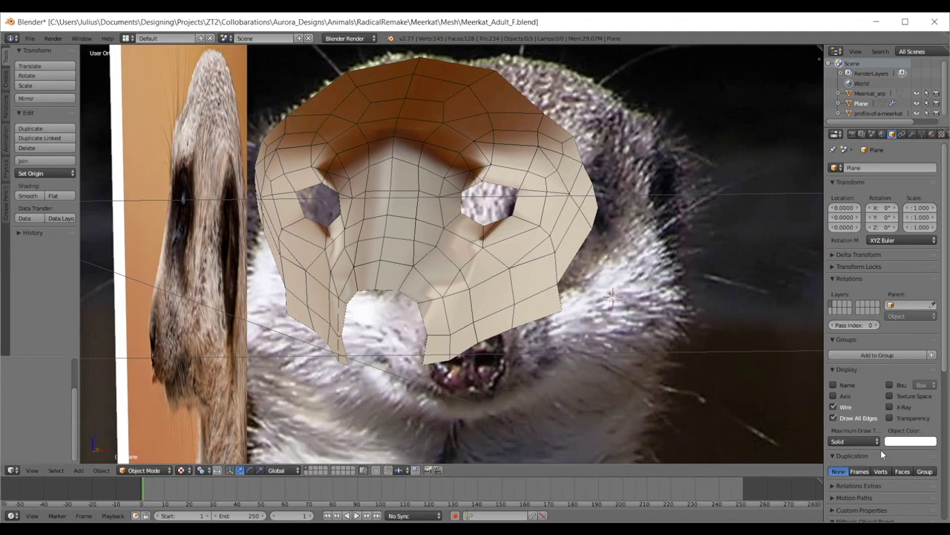
- Turn off the head mesh's wire overlay and view its smooth surface at an angle
{"action": "left_click", "coordinate": [873, 441]}
{"action": "left_click", "coordinate": [834, 408]}
{"action": "middle_click_drag", "start_coordinate": [533, 315], "coordinate": [467, 302]}
{"action": "key", "text": "Tab"}
{"action": "key", "text": "Tab"}
{"action": "middle_click_drag", "start_coordinate": [505, 261], "coordinate": [533, 258]}
- Switch the viewport shading to Solid, disable Matcap and select the head mesh
{"action": "key", "text": "n"}
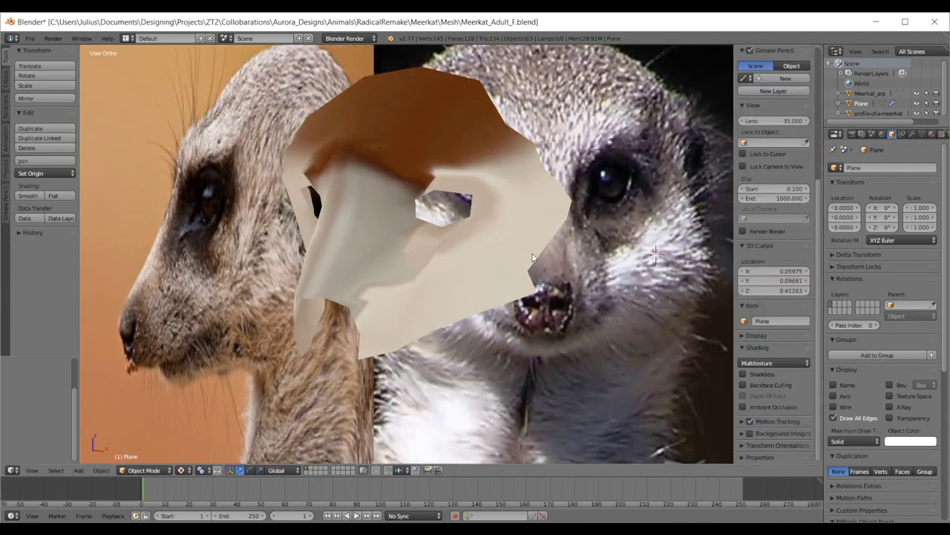
{"action": "left_click", "coordinate": [180, 470]}
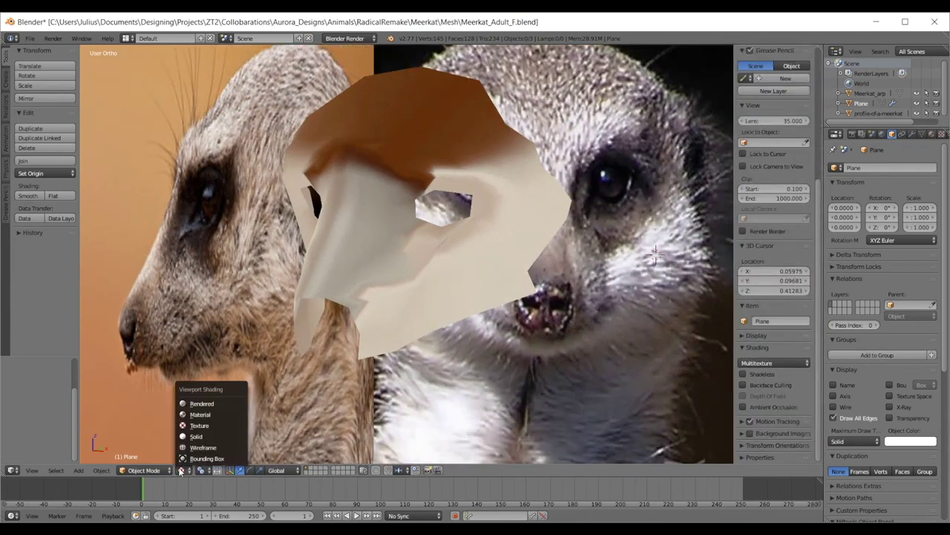
{"action": "left_click", "coordinate": [190, 436]}
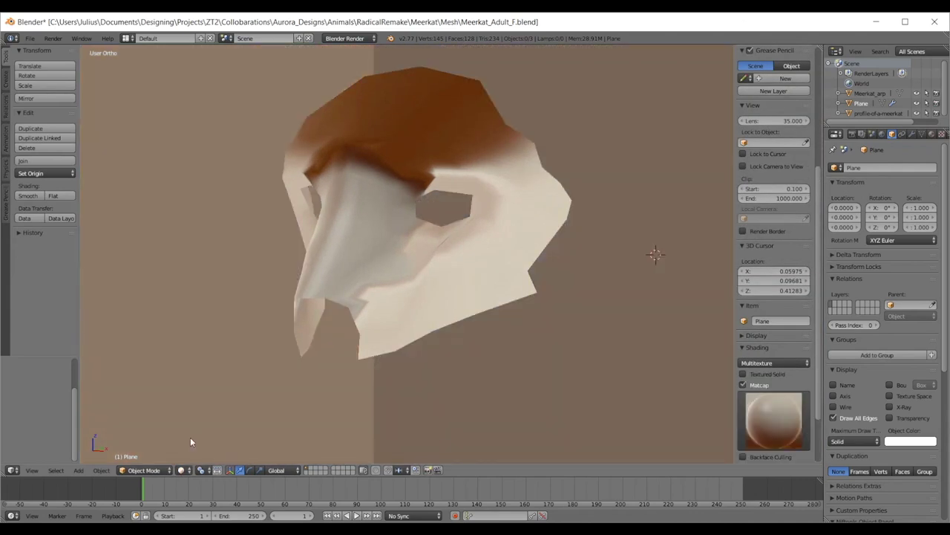
{"action": "left_click", "coordinate": [743, 385]}
{"action": "scroll", "coordinate": [430, 246], "scroll_direction": "down", "scroll_amount": 3}
{"action": "middle_click_drag", "start_coordinate": [430, 246], "coordinate": [406, 257]}
{"action": "scroll", "coordinate": [405, 257], "scroll_direction": "up", "scroll_amount": 4}
{"action": "right_click", "coordinate": [324, 149]}
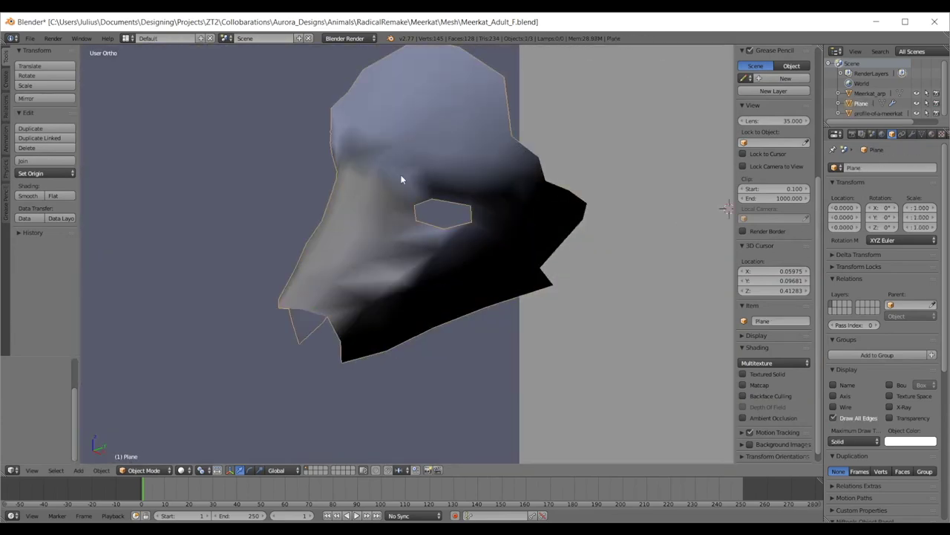
- Enter Edit Mode and select all of the head mesh's geometry
{"action": "key", "text": "Tab"}
{"action": "key", "text": "a"}
{"action": "middle_click_drag", "start_coordinate": [727, 208], "coordinate": [541, 291]}
{"action": "key", "text": "a"}
{"action": "key", "text": "a"}
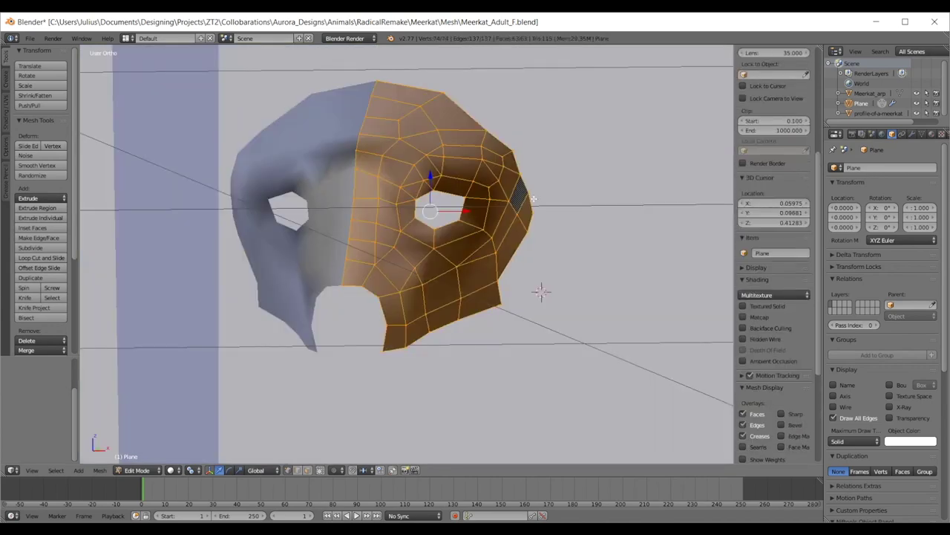
- Look through the viewport's shading, mesh display and normals options
{"action": "left_click", "coordinate": [772, 263]}
{"action": "left_click", "coordinate": [772, 263]}
{"action": "scroll", "coordinate": [772, 222], "scroll_direction": "up", "scroll_amount": 5}
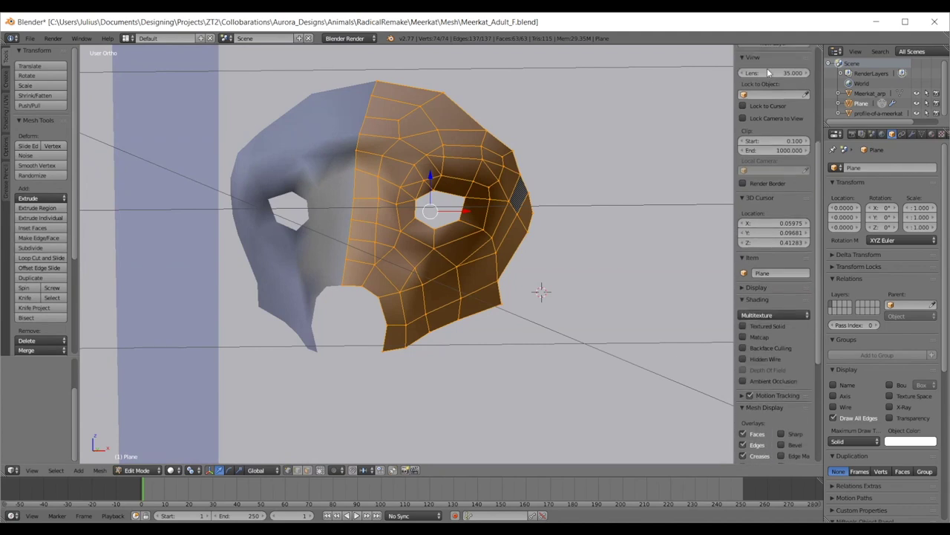
{"action": "scroll", "coordinate": [779, 152], "scroll_direction": "up", "scroll_amount": 4}
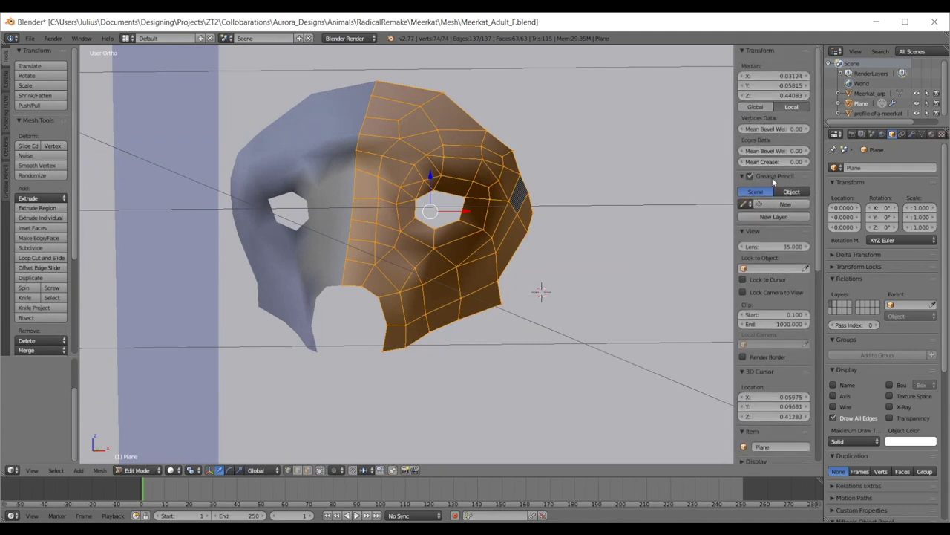
{"action": "scroll", "coordinate": [772, 178], "scroll_direction": "down", "scroll_amount": 15}
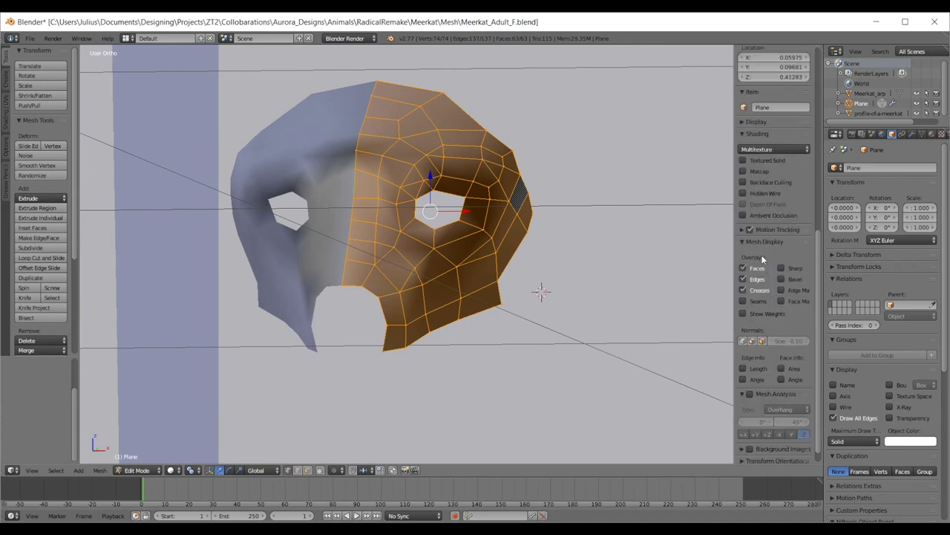
{"action": "left_click_drag", "start_coordinate": [739, 328], "coordinate": [607, 315]}
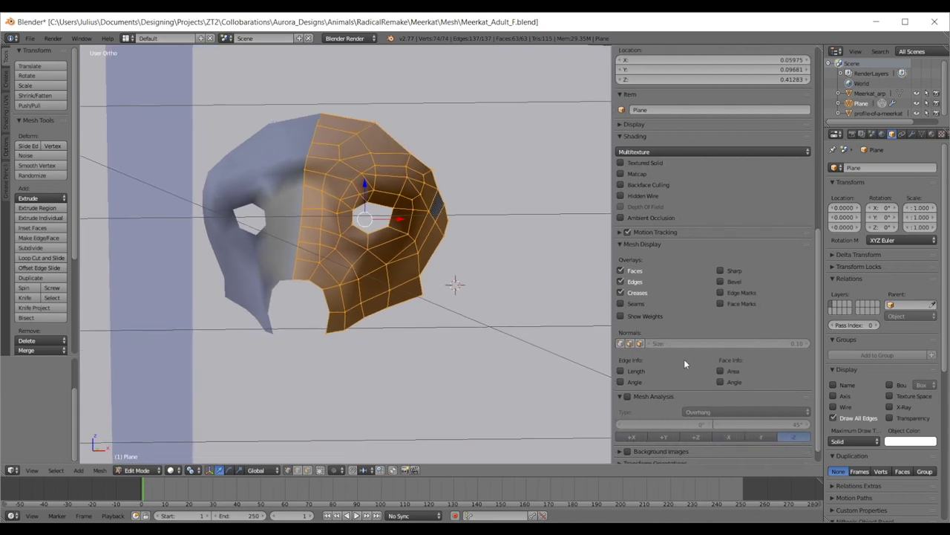
{"action": "scroll", "coordinate": [709, 371], "scroll_direction": "down", "scroll_amount": 1}
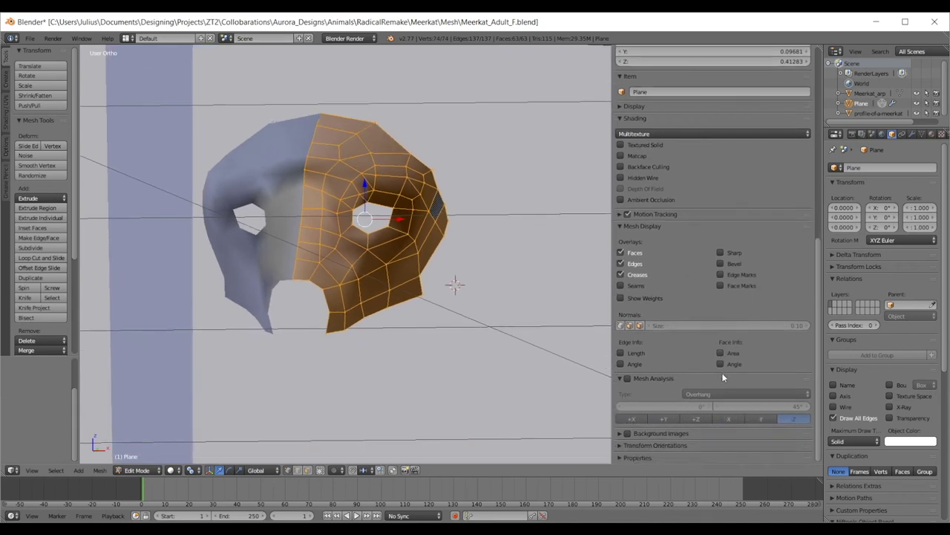
{"action": "left_click", "coordinate": [683, 445]}
{"action": "scroll", "coordinate": [683, 438], "scroll_direction": "down", "scroll_amount": 1}
{"action": "left_click", "coordinate": [682, 428]}
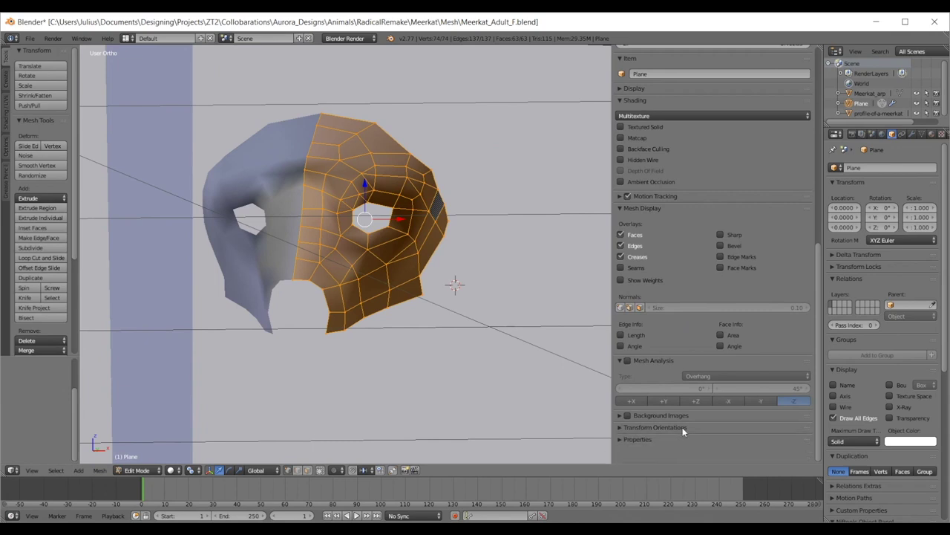
{"action": "left_click", "coordinate": [665, 439]}
{"action": "left_click", "coordinate": [664, 433]}
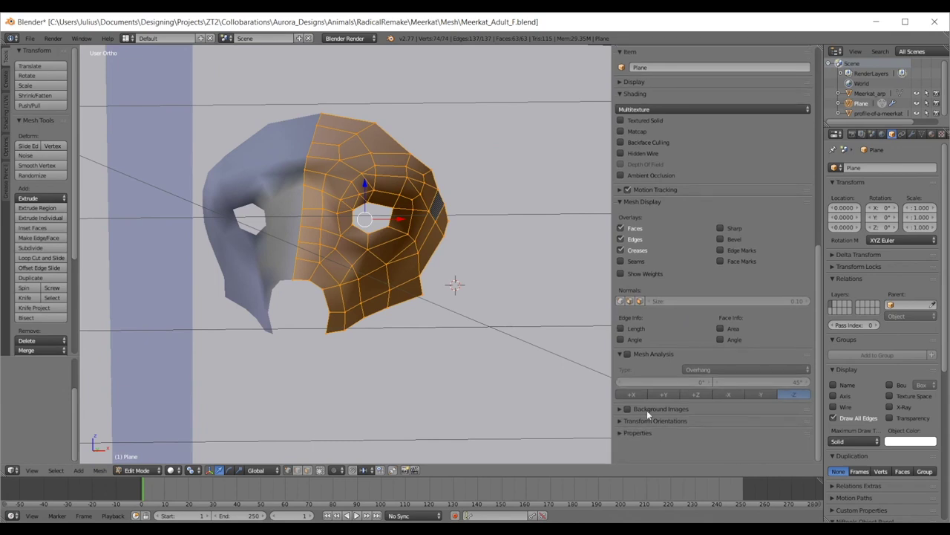
{"action": "left_click_drag", "start_coordinate": [607, 278], "coordinate": [697, 279]}
- Inspect the smooth-shaded head mesh from several angles and from the right side view
{"action": "middle_click_drag", "start_coordinate": [401, 218], "coordinate": [502, 279]}
{"action": "scroll", "coordinate": [408, 308], "scroll_direction": "up", "scroll_amount": 3}
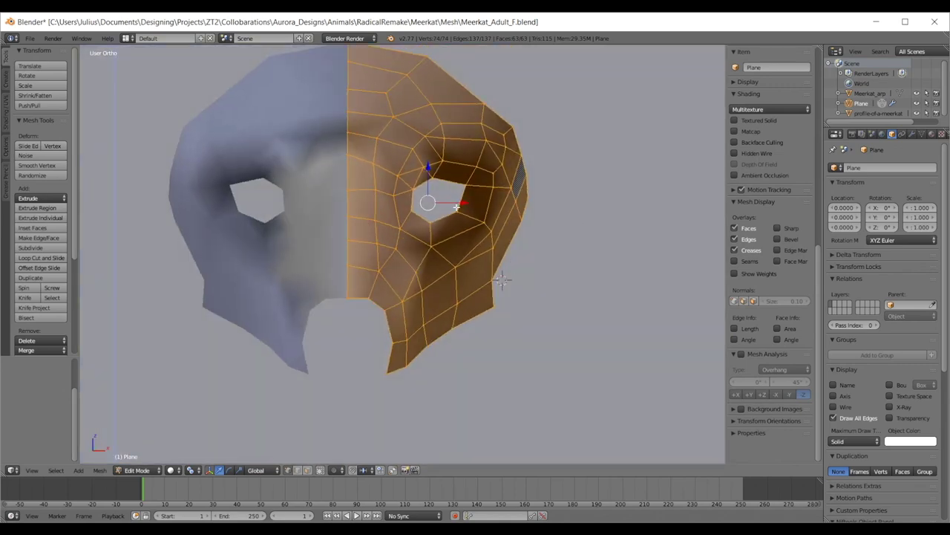
{"action": "mouse_move", "coordinate": [491, 227]}
{"action": "middle_mouse_down"}
{"action": "mouse_move", "coordinate": [456, 153]}
{"action": "mouse_move", "coordinate": [603, 206]}
{"action": "mouse_move", "coordinate": [501, 297]}
{"action": "mouse_move", "coordinate": [309, 393]}
{"action": "mouse_move", "coordinate": [361, 251]}
{"action": "mouse_move", "coordinate": [338, 213]}
{"action": "mouse_move", "coordinate": [289, 319]}
{"action": "middle_mouse_up"}
{"action": "scroll", "coordinate": [354, 298], "scroll_direction": "down", "scroll_amount": 4}
{"action": "scroll", "coordinate": [369, 277], "scroll_direction": "up", "scroll_amount": 2}
{"action": "key", "text": "Tab"}
{"action": "middle_click_drag", "start_coordinate": [416, 185], "coordinate": [388, 213]}
{"action": "scroll", "coordinate": [388, 212], "scroll_direction": "up", "scroll_amount": 2}
{"action": "key", "text": "KP_3"}
{"action": "scroll", "coordinate": [364, 220], "scroll_direction": "up", "scroll_amount": 6}
- Recalculate the normals of the whole head mesh to face outside and view the surface at an angle
{"action": "key", "text": "Tab"}
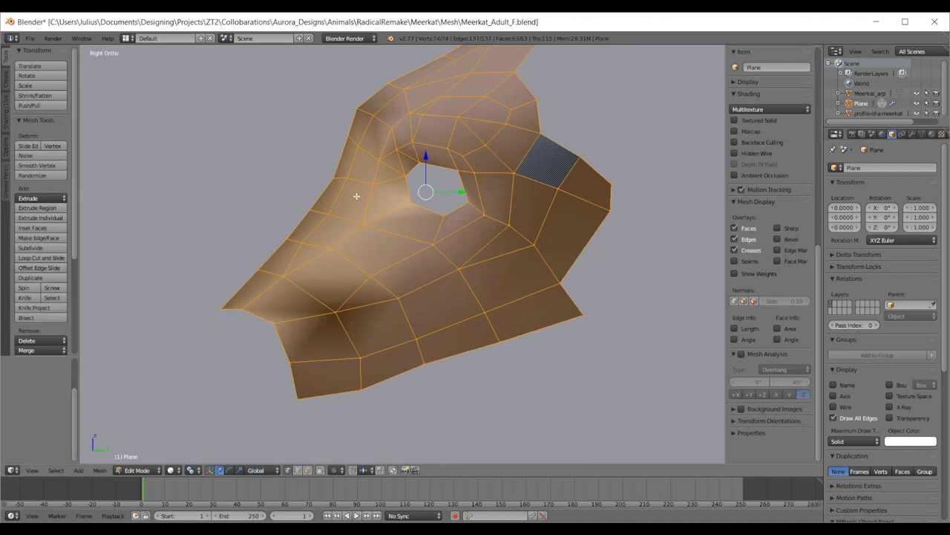
{"action": "scroll", "coordinate": [348, 141], "scroll_direction": "down", "scroll_amount": 1}
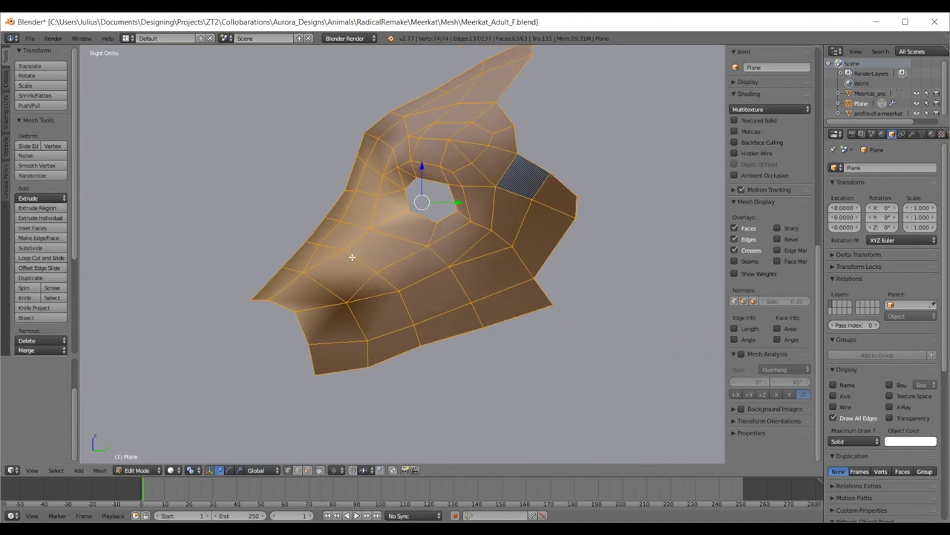
{"action": "key", "text": "ctrl+n"}
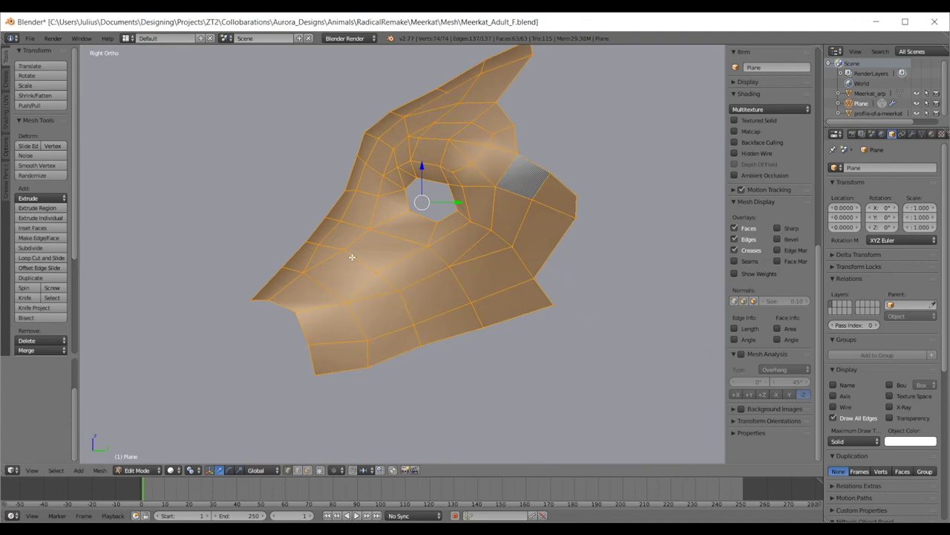
{"action": "middle_click_drag", "start_coordinate": [352, 257], "coordinate": [429, 253]}
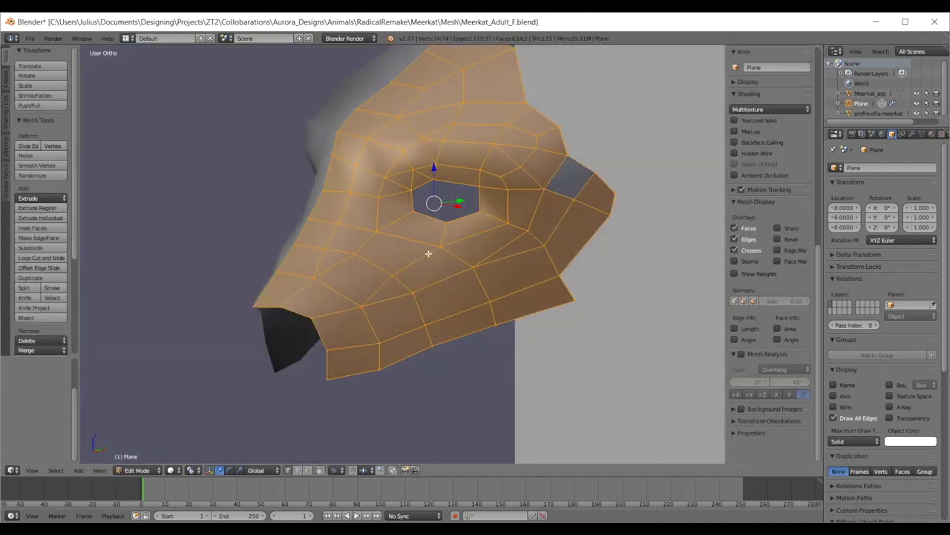
- Recalculate all the head's normals to face inside, and recalculate the single face below the eye to face outside
{"action": "key", "text": "ctrl+shift+n"}
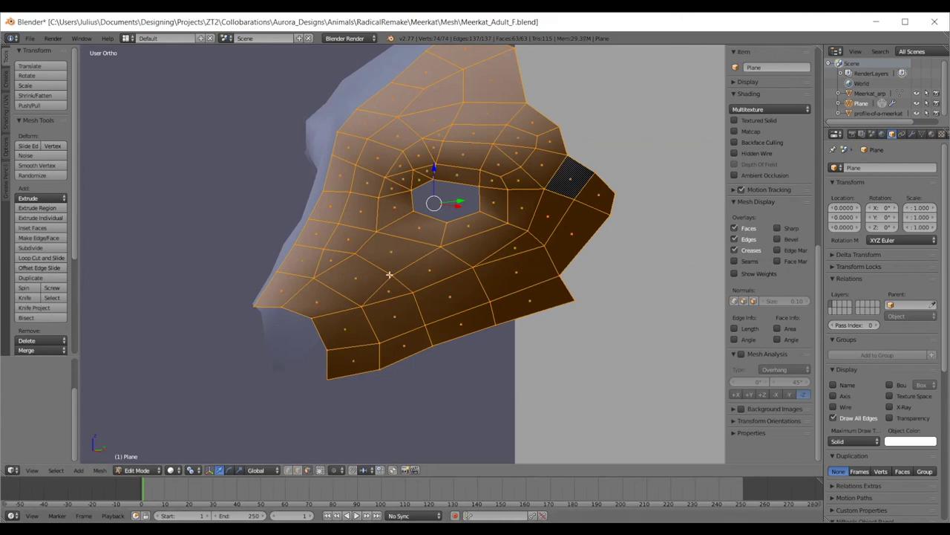
{"action": "right_click", "coordinate": [394, 261]}
{"action": "key", "text": "KP_Decimal"}
{"action": "middle_click_drag", "start_coordinate": [436, 232], "coordinate": [407, 260]}
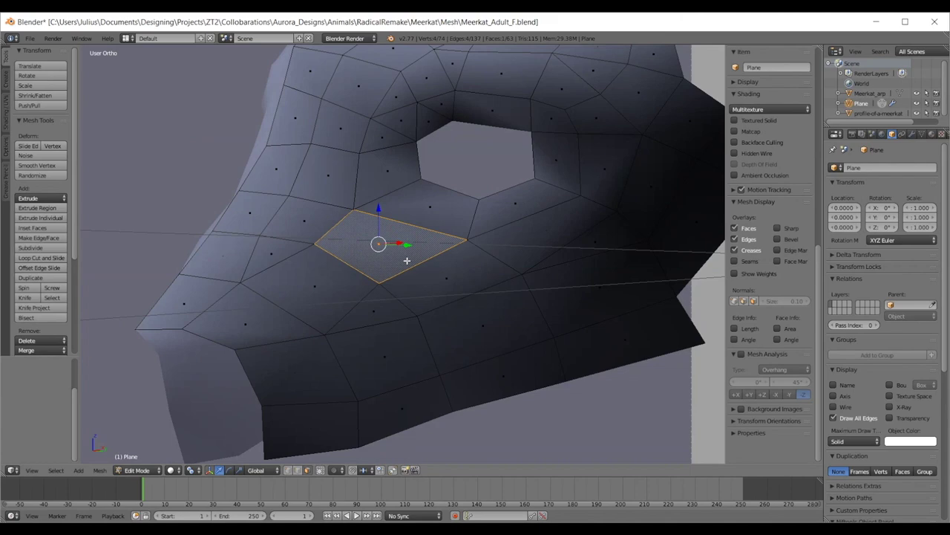
{"action": "key", "text": "ctrl+n"}
{"action": "key", "text": "a"}
{"action": "scroll", "coordinate": [455, 272], "scroll_direction": "down", "scroll_amount": 1}
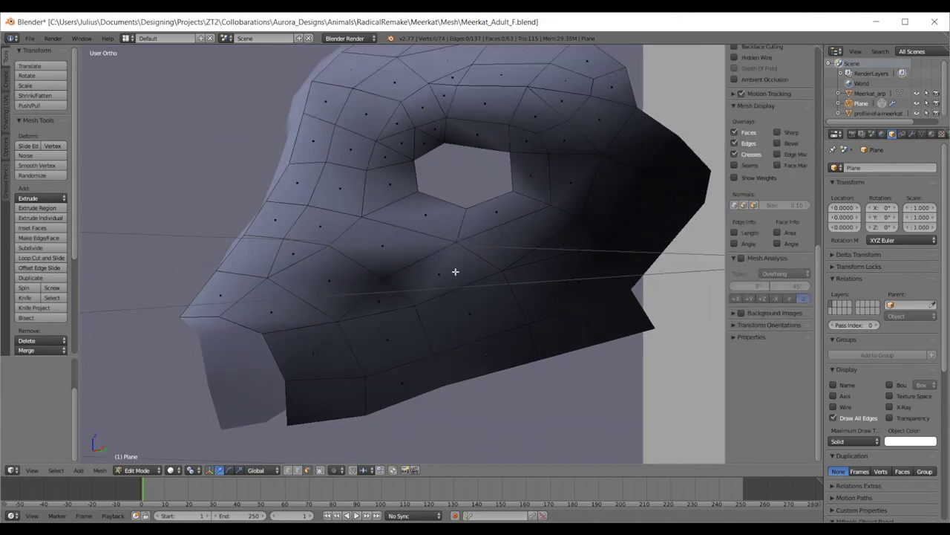
- Try flipping the normals of the four adjoining faces below the eye and view the shading in Object Mode
{"action": "right_click", "coordinate": [380, 251]}
{"action": "middle_click_drag", "start_coordinate": [382, 250], "coordinate": [432, 287]}
{"action": "right_click", "coordinate": [432, 287], "text": "shift"}
{"action": "right_click", "coordinate": [377, 307], "text": "shift"}
{"action": "right_click", "coordinate": [340, 287], "text": "shift"}
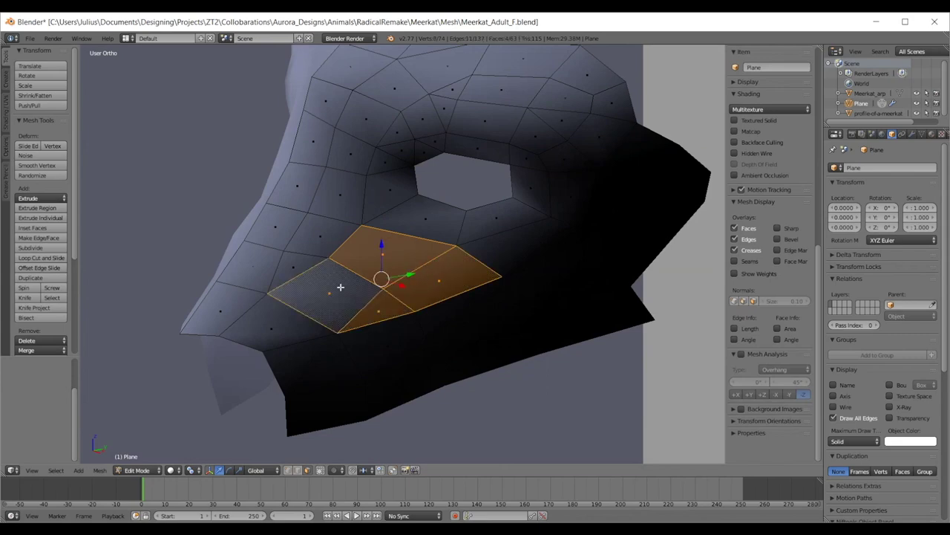
{"action": "key", "text": "a"}
{"action": "middle_click_drag", "start_coordinate": [340, 284], "coordinate": [340, 245]}
{"action": "key", "text": "Tab"}
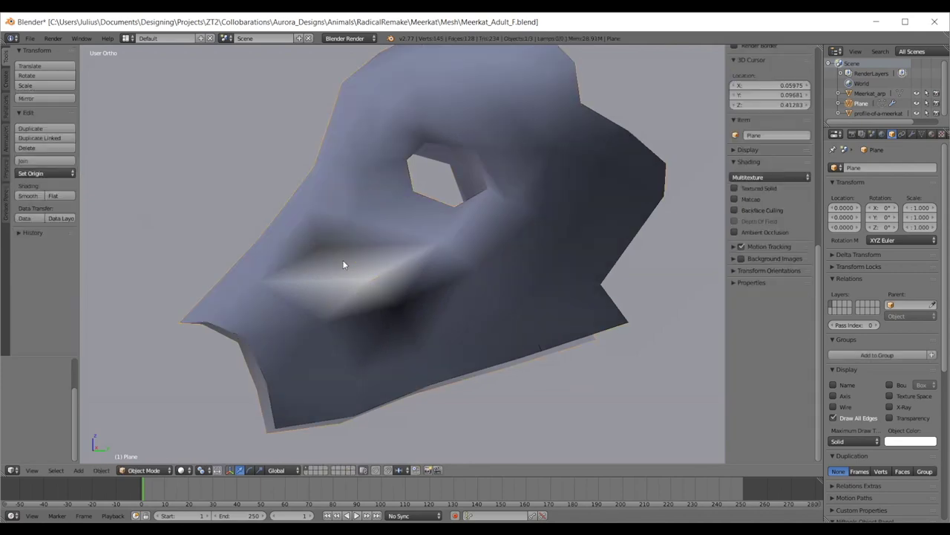
- Compare the head's faces in flat shading and return the mesh to smooth shading
{"action": "left_click", "coordinate": [51, 194]}
{"action": "mouse_move", "coordinate": [387, 297]}
{"action": "middle_mouse_down"}
{"action": "mouse_move", "coordinate": [425, 306]}
{"action": "mouse_move", "coordinate": [468, 236]}
{"action": "mouse_move", "coordinate": [380, 251]}
{"action": "middle_mouse_up"}
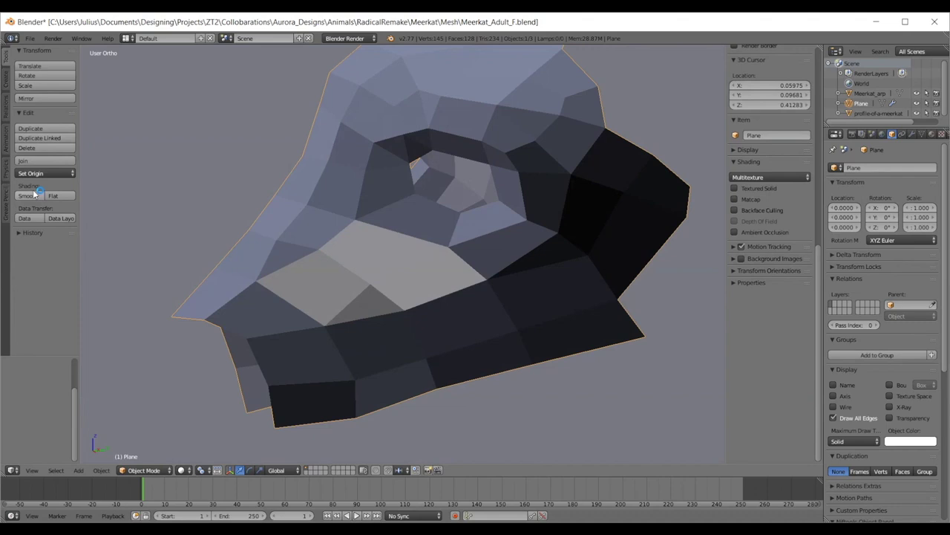
{"action": "left_click", "coordinate": [28, 195]}
- Recalculate the normals of the faces along the lower cheek and snout, and check the shading in Object Mode
{"action": "key", "text": "Tab"}
{"action": "key", "text": "a"}
{"action": "right_click", "coordinate": [473, 290]}
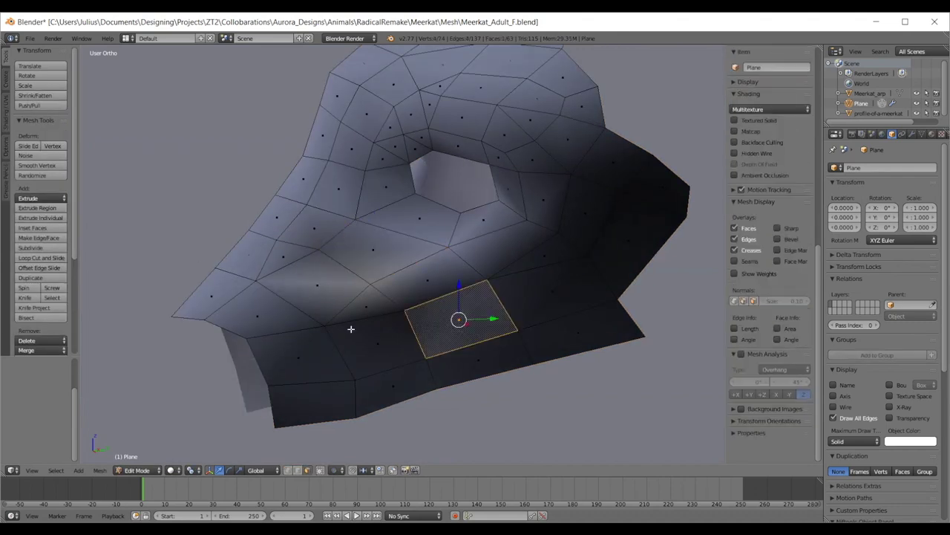
{"action": "right_click", "coordinate": [315, 351], "text": "shift"}
{"action": "right_click", "coordinate": [378, 343], "text": "shift"}
{"action": "right_click", "coordinate": [257, 315], "text": "shift"}
{"action": "right_click", "coordinate": [212, 295], "text": "shift"}
{"action": "right_click", "coordinate": [246, 255], "text": "shift"}
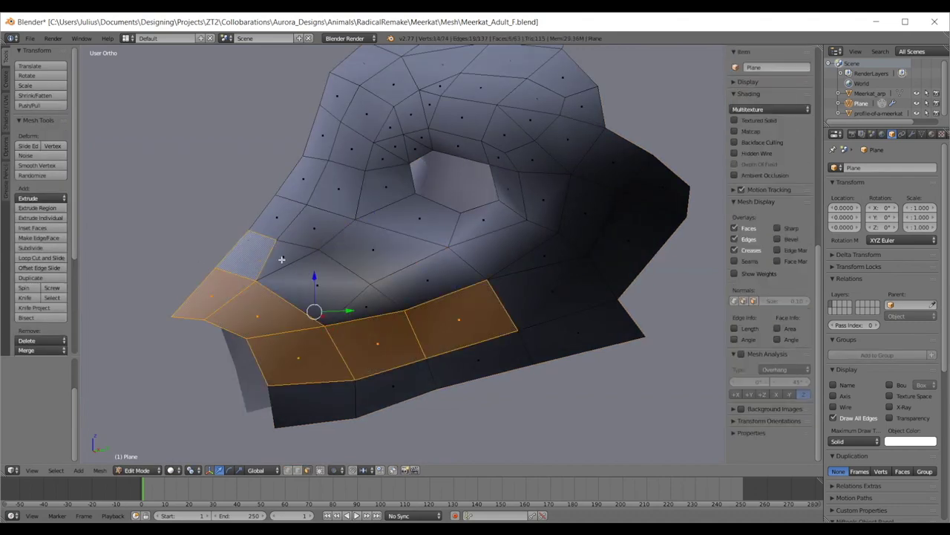
{"action": "right_click", "coordinate": [282, 260], "text": "shift"}
{"action": "key", "text": "ctrl+n"}
{"action": "key", "text": "Tab"}
{"action": "scroll", "coordinate": [327, 265], "scroll_direction": "down", "scroll_amount": 3}
{"action": "mouse_move", "coordinate": [347, 265]}
{"action": "middle_mouse_down"}
{"action": "mouse_move", "coordinate": [437, 254]}
{"action": "mouse_move", "coordinate": [361, 272]}
{"action": "mouse_move", "coordinate": [344, 266]}
{"action": "middle_mouse_up"}
- Recalculate the normals of all the head's faces to face outside and check the smooth surface in Object Mode
{"action": "key", "text": "Tab"}
{"action": "key", "text": "a"}
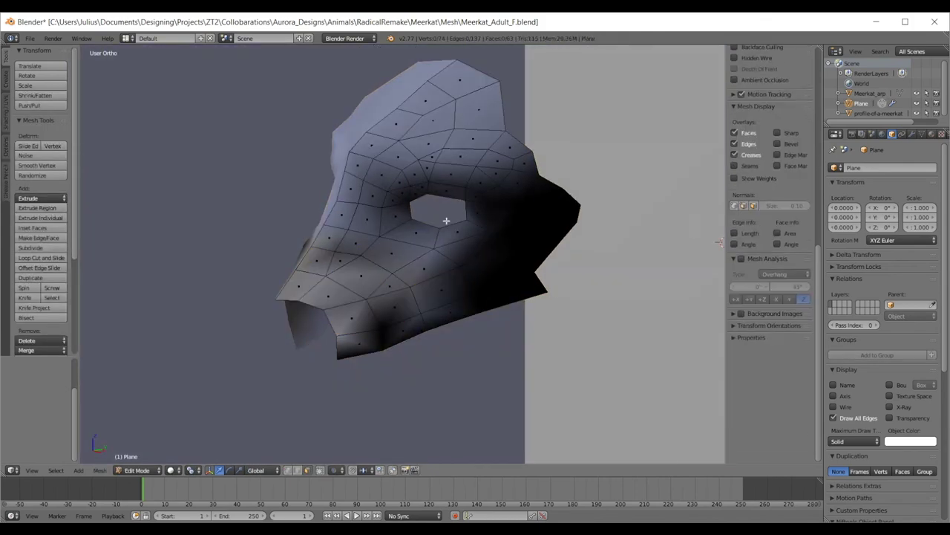
{"action": "key", "text": "a"}
{"action": "key", "text": "ctrl+n"}
{"action": "key", "text": "Tab"}
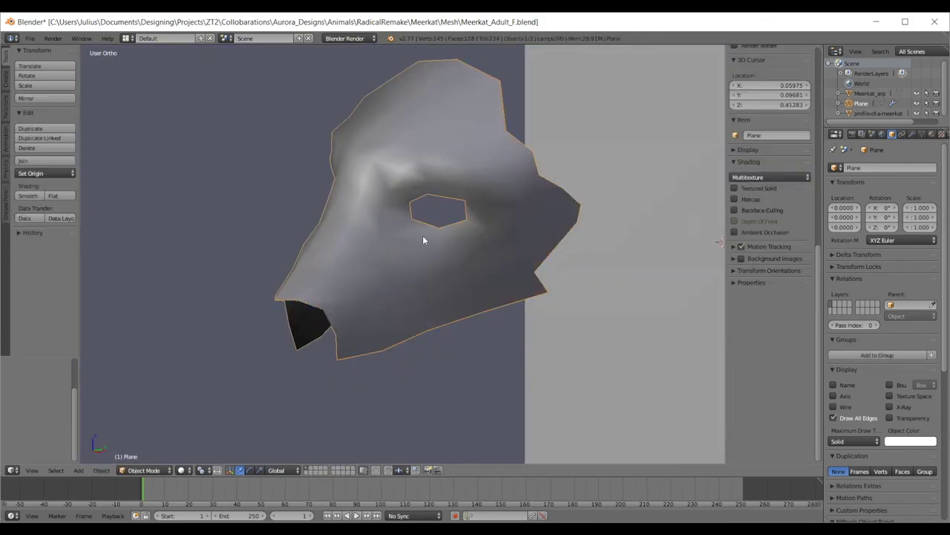
{"action": "scroll", "coordinate": [422, 236], "scroll_direction": "down", "scroll_amount": 2}
{"action": "middle_click_drag", "start_coordinate": [482, 242], "coordinate": [359, 387]}
{"action": "scroll", "coordinate": [493, 190], "scroll_direction": "up", "scroll_amount": 3}
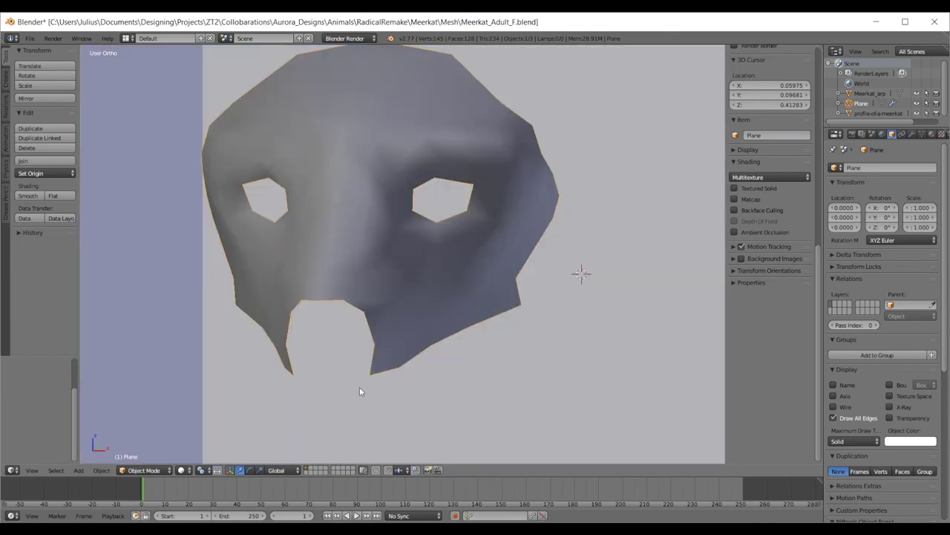
- Switch the viewport shading to Texture and look through the view and shading options
{"action": "left_click", "coordinate": [181, 469]}
{"action": "left_click", "coordinate": [191, 423]}
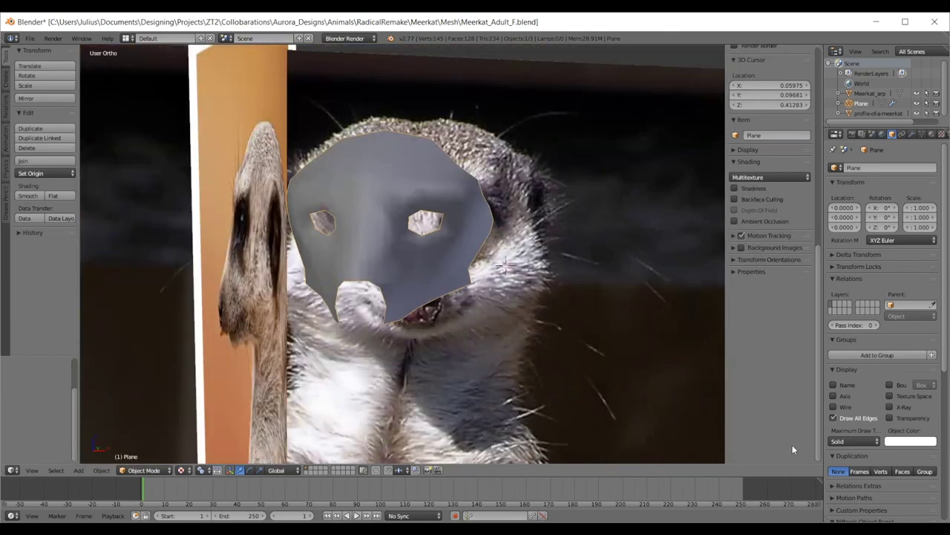
{"action": "scroll", "coordinate": [751, 148], "scroll_direction": "up", "scroll_amount": 6}
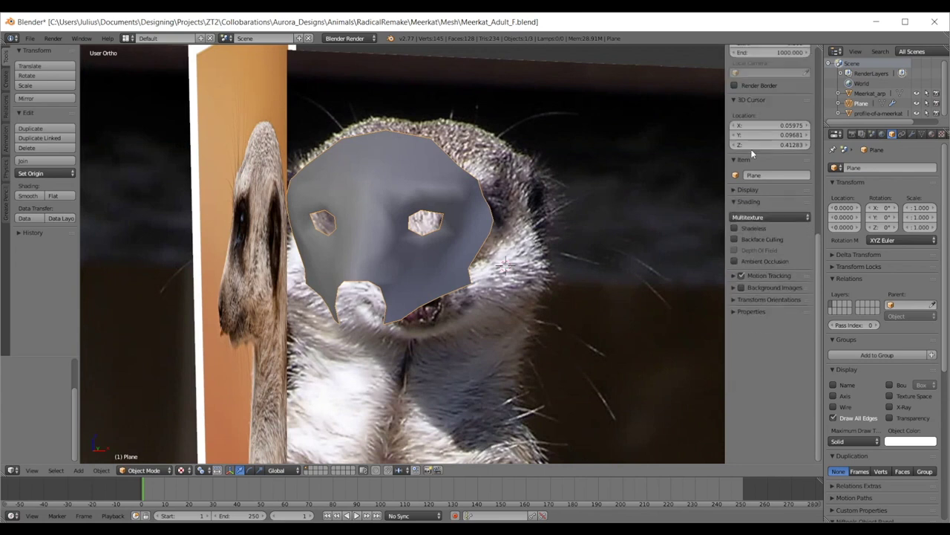
{"action": "scroll", "coordinate": [753, 135], "scroll_direction": "up", "scroll_amount": 4}
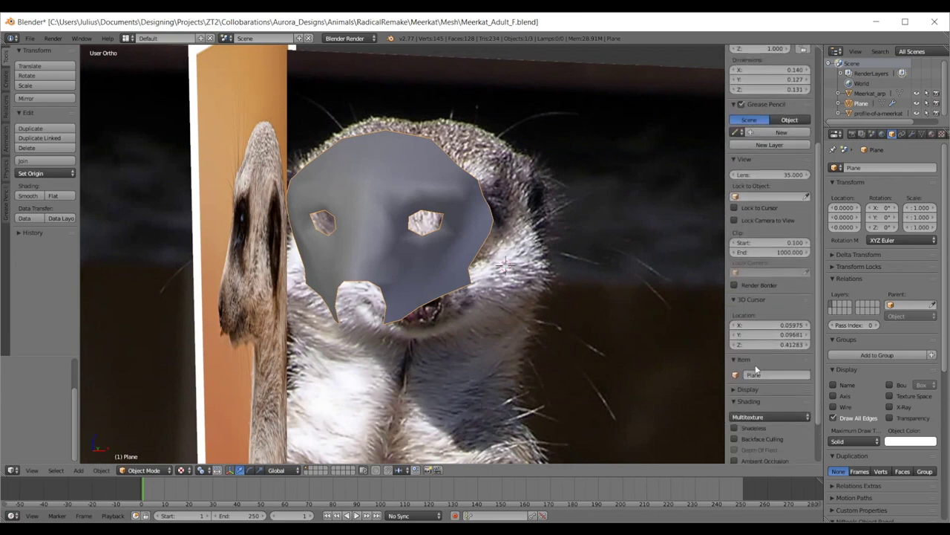
- Enable Matcap in Solid shading, and return to Texture shading in the front view
{"action": "left_click", "coordinate": [180, 469]}
{"action": "left_click", "coordinate": [191, 440]}
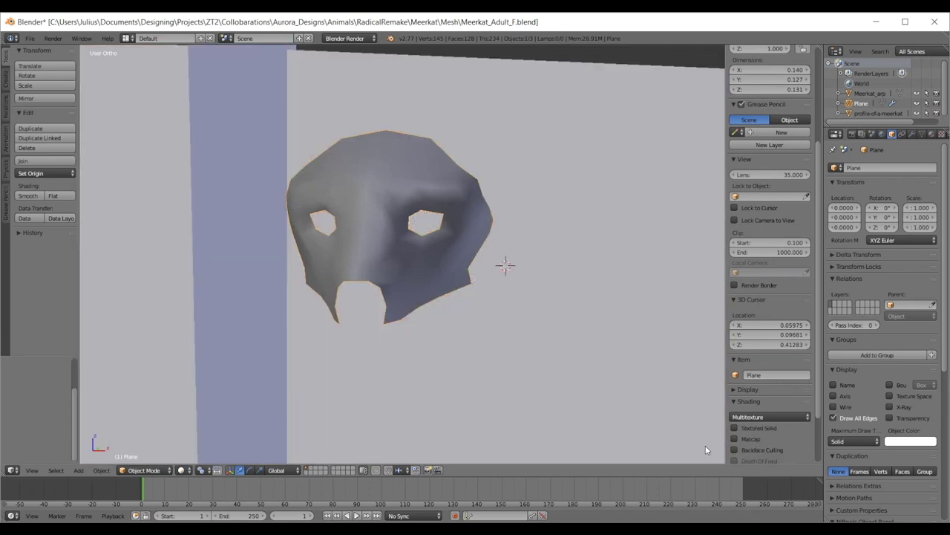
{"action": "left_click", "coordinate": [734, 439]}
{"action": "left_click", "coordinate": [181, 470]}
{"action": "left_click", "coordinate": [187, 425]}
{"action": "key", "text": "KP_1"}
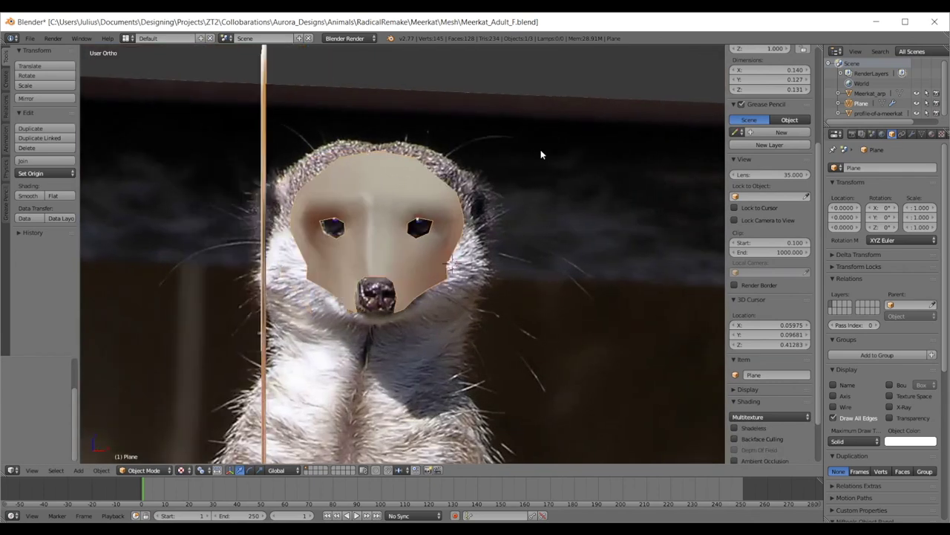
- Extrude the head's rear edge behind the eye about 0.022 towards the ear in the right view and scale it up
{"action": "key", "text": "KP_Decimal"}
{"action": "key", "text": "Tab"}
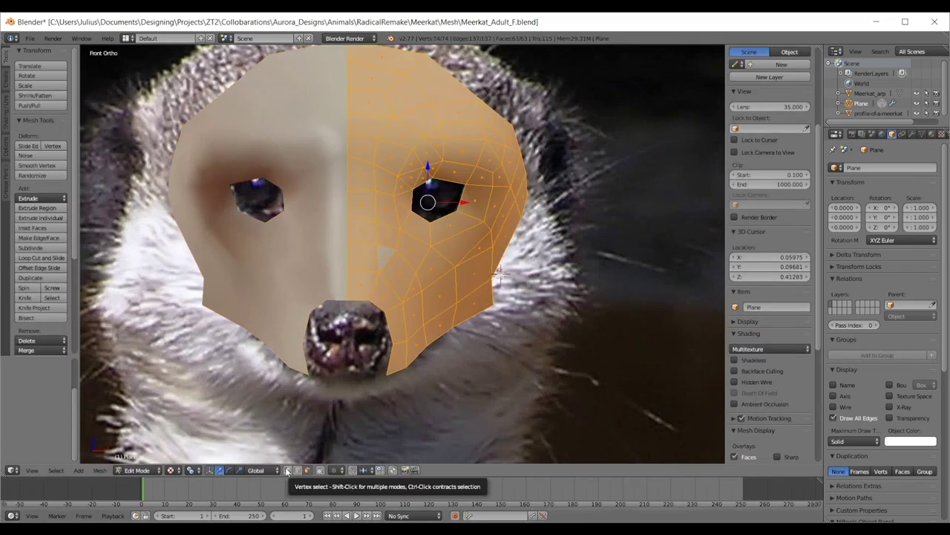
{"action": "key", "text": "KP_3"}
{"action": "key", "text": "a"}
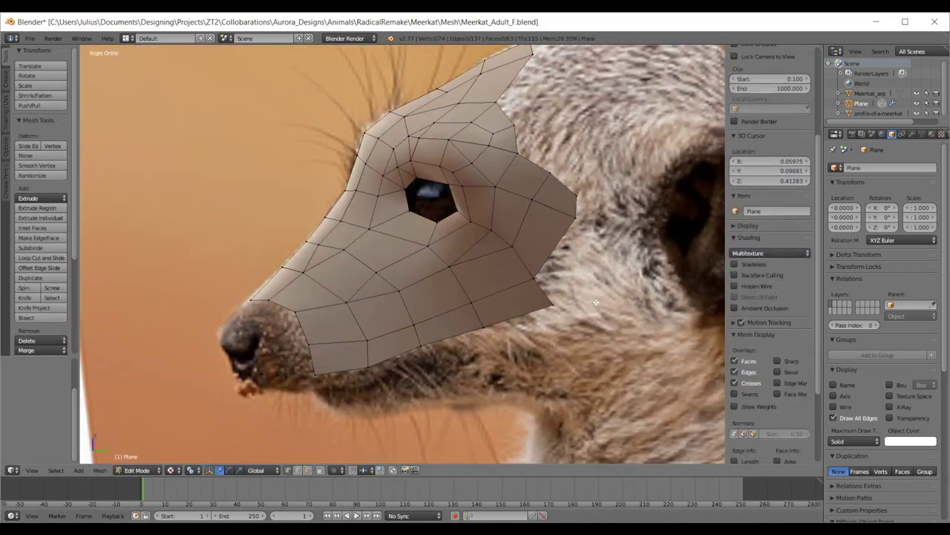
{"action": "middle_click_drag", "start_coordinate": [542, 275], "coordinate": [403, 279], "text": "shift"}
{"action": "scroll", "coordinate": [480, 261], "scroll_direction": "up", "scroll_amount": 2}
{"action": "right_click", "coordinate": [454, 211]}
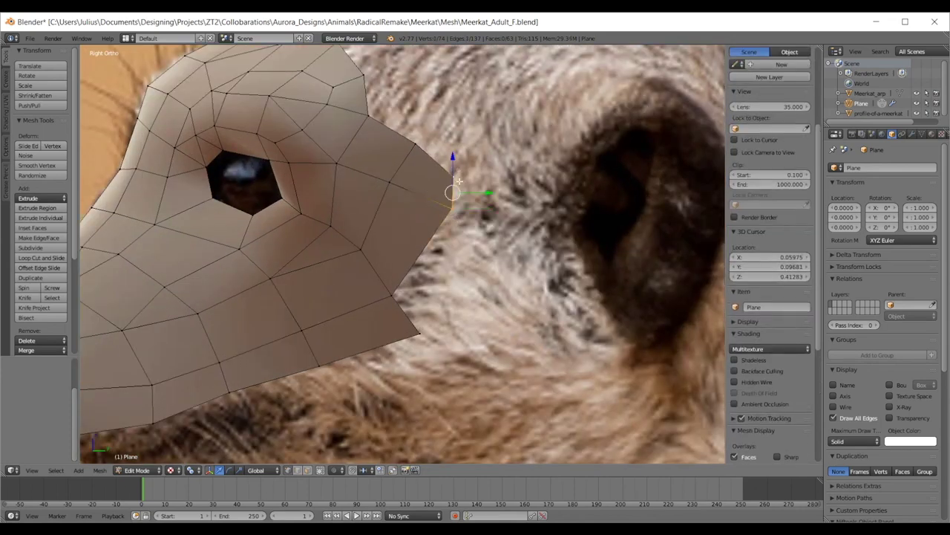
{"action": "key", "text": "e"}
{"action": "left_click", "coordinate": [546, 185]}
{"action": "key", "text": "s"}
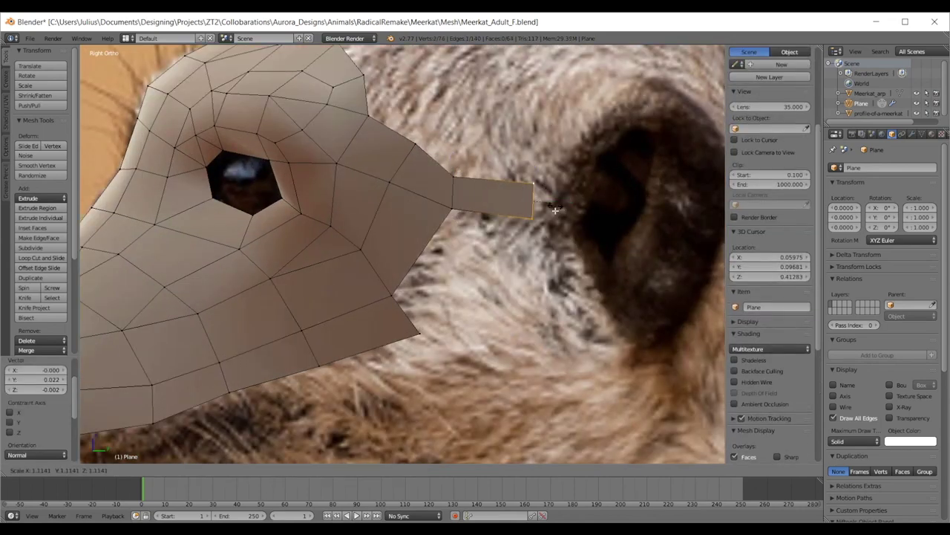
{"action": "left_click", "coordinate": [568, 220]}
- Nudge the lower vertex at the new face's base, and extrude the cheek's lower rear corner about 0.021 in Y and 0.007 in Z
{"action": "right_click", "coordinate": [445, 211]}
{"action": "key", "text": "g"}
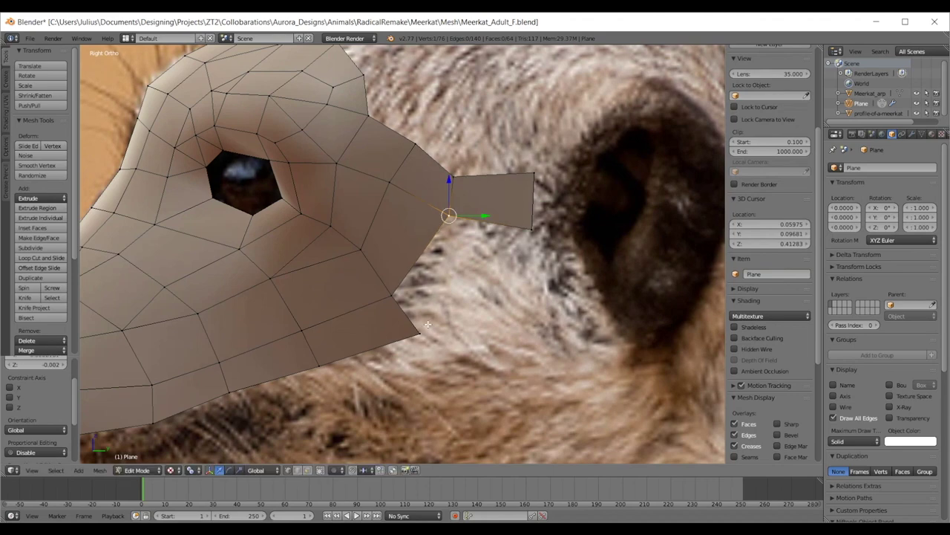
{"action": "scroll", "coordinate": [416, 267], "scroll_direction": "down", "scroll_amount": 5}
{"action": "scroll", "coordinate": [445, 282], "scroll_direction": "up", "scroll_amount": 4}
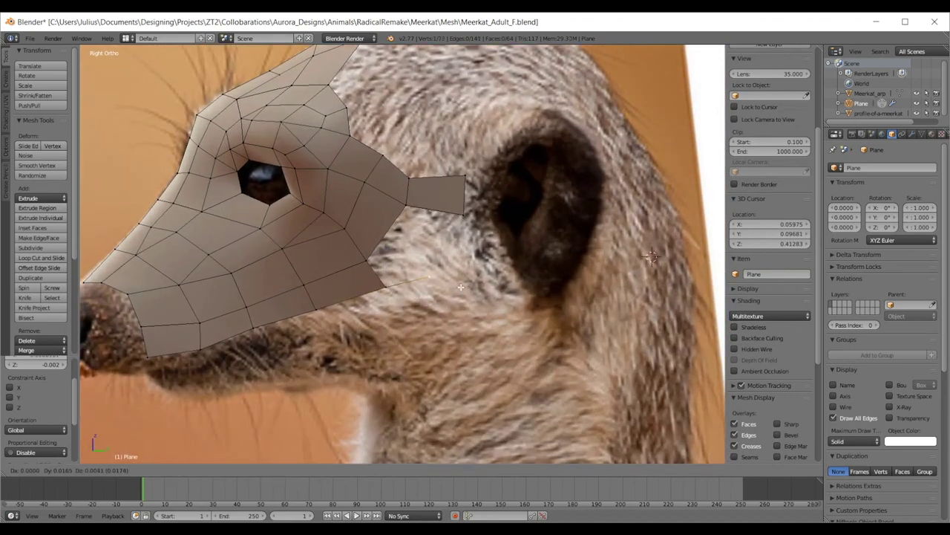
{"action": "left_click", "coordinate": [470, 279]}
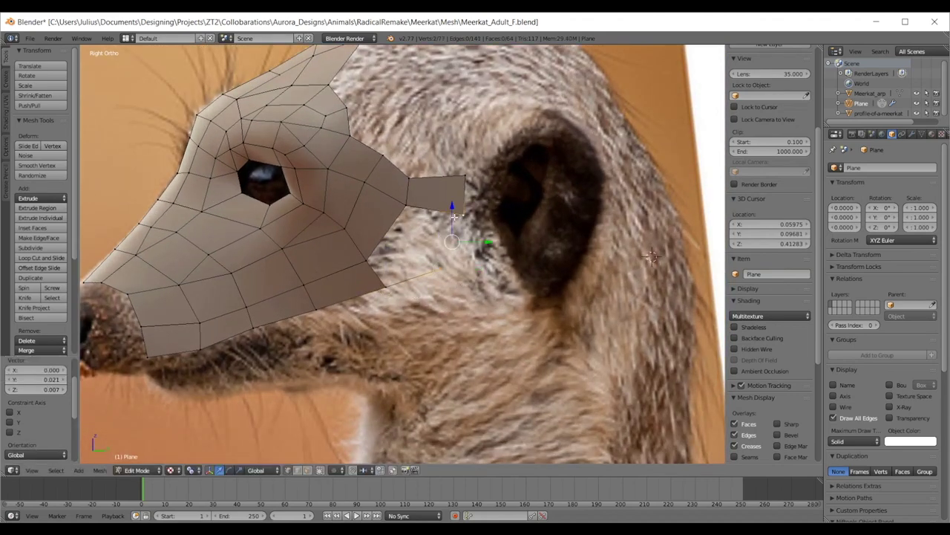
- Fill the gap between the cheek's extruded lower corner and the rear strip behind the eye with new faces
{"action": "right_click", "coordinate": [367, 265], "text": "shift"}
{"action": "right_click", "coordinate": [373, 277], "text": "shift"}
{"action": "key", "text": "f"}
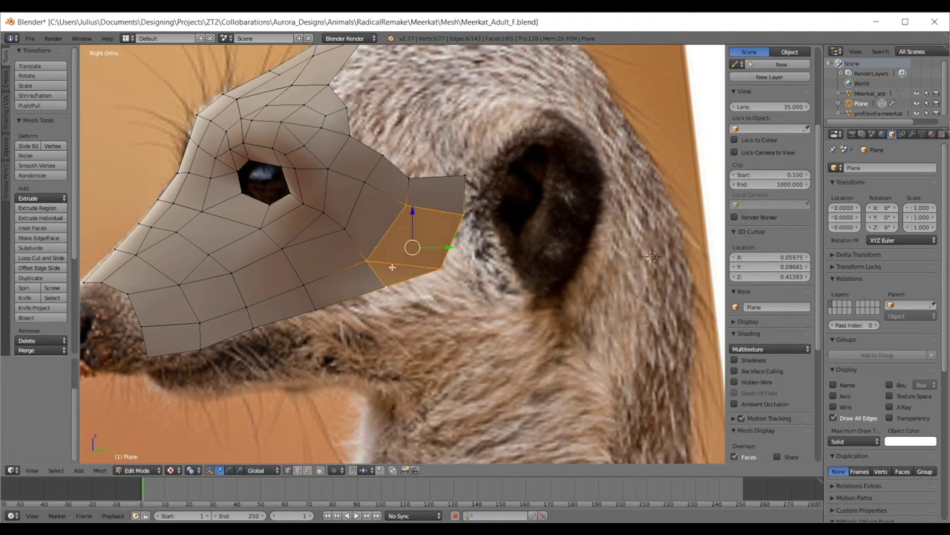
- Connect the inner cheek vertex to the lower rear corner with an edge and merge the two lower triangles into one quad
{"action": "key", "text": "a"}
{"action": "right_click_drag", "start_coordinate": [436, 269], "coordinate": [399, 202]}
{"action": "right_click", "coordinate": [402, 206]}
{"action": "right_click", "coordinate": [404, 213], "text": "shift"}
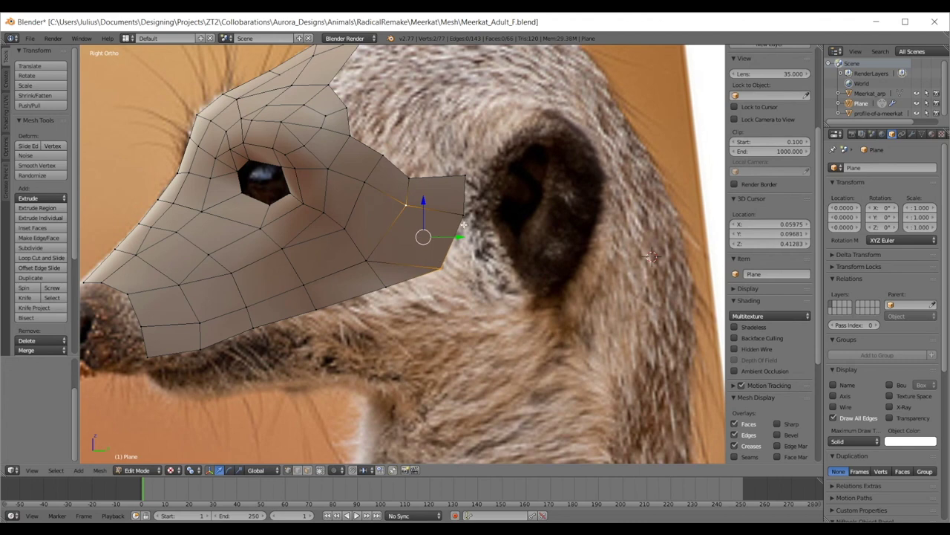
{"action": "key", "text": "a"}
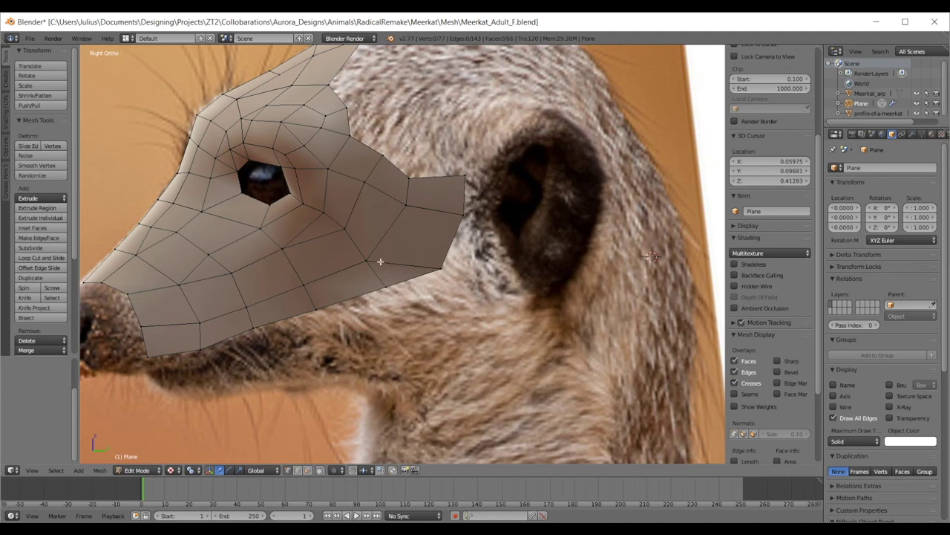
{"action": "right_click", "coordinate": [403, 204]}
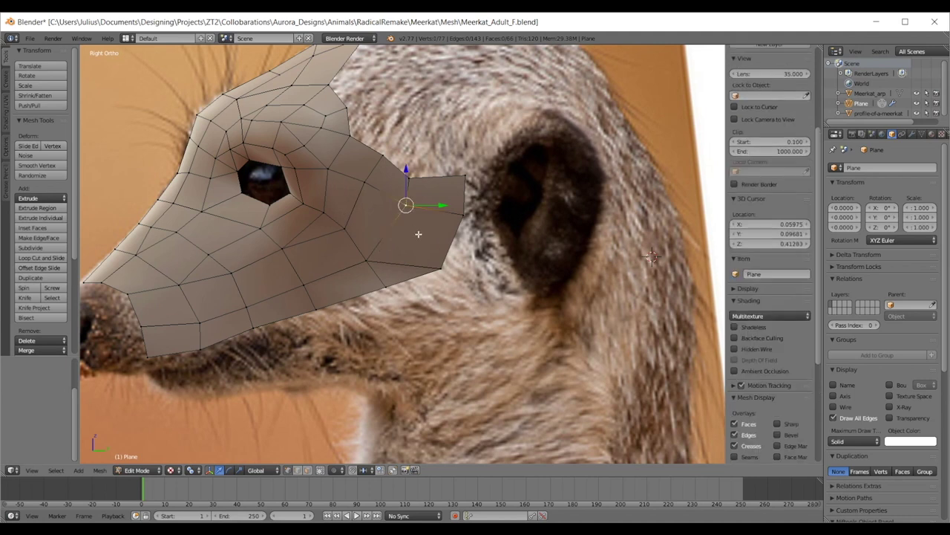
{"action": "right_click", "coordinate": [433, 262], "text": "shift"}
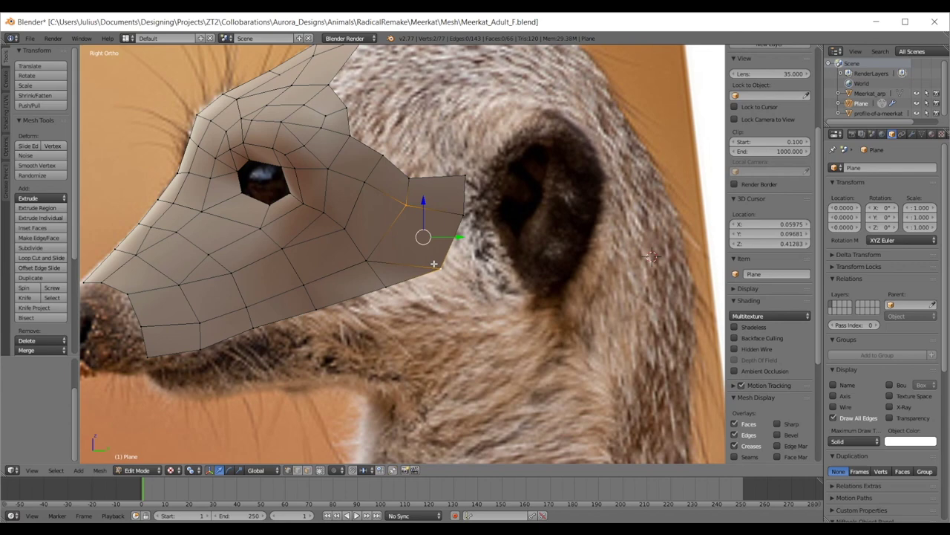
{"action": "key", "text": "j"}
{"action": "right_click", "coordinate": [369, 264], "text": "shift"}
{"action": "right_click", "coordinate": [380, 283], "text": "shift"}
{"action": "key", "text": "alt+j"}
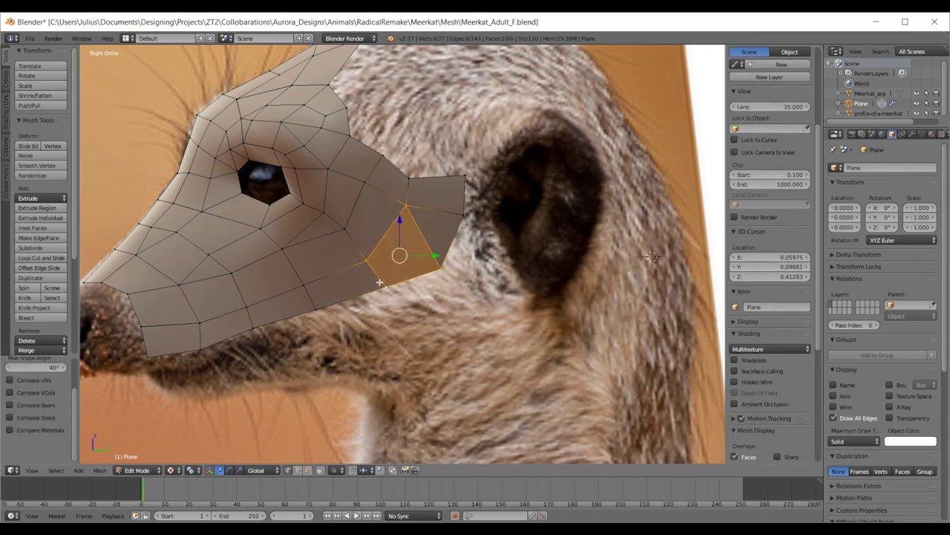
{"action": "key", "text": "a"}
- Move the inner cheek vertex down about 0.002 in Z and nudge the vertex above it to even out the rear strip
{"action": "right_click", "coordinate": [405, 212]}
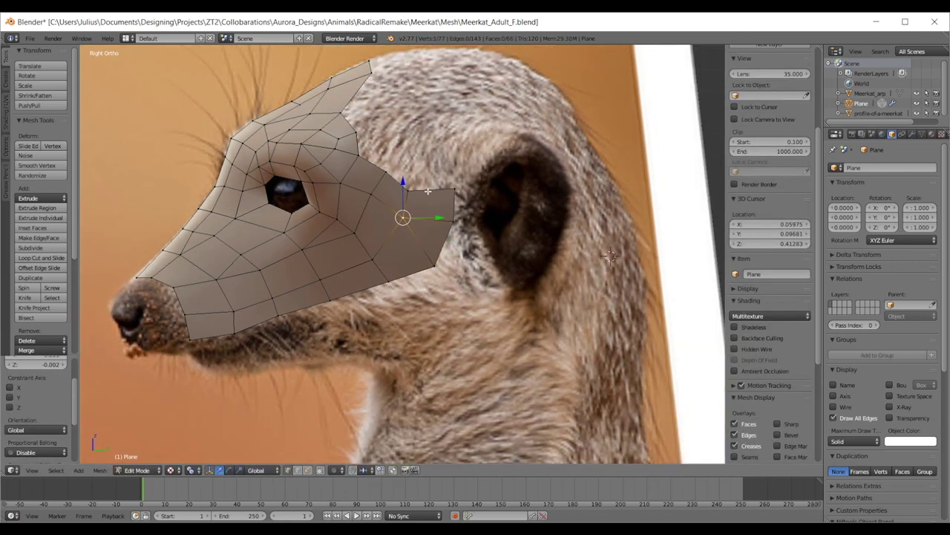
{"action": "scroll", "coordinate": [428, 192], "scroll_direction": "up", "scroll_amount": 2}
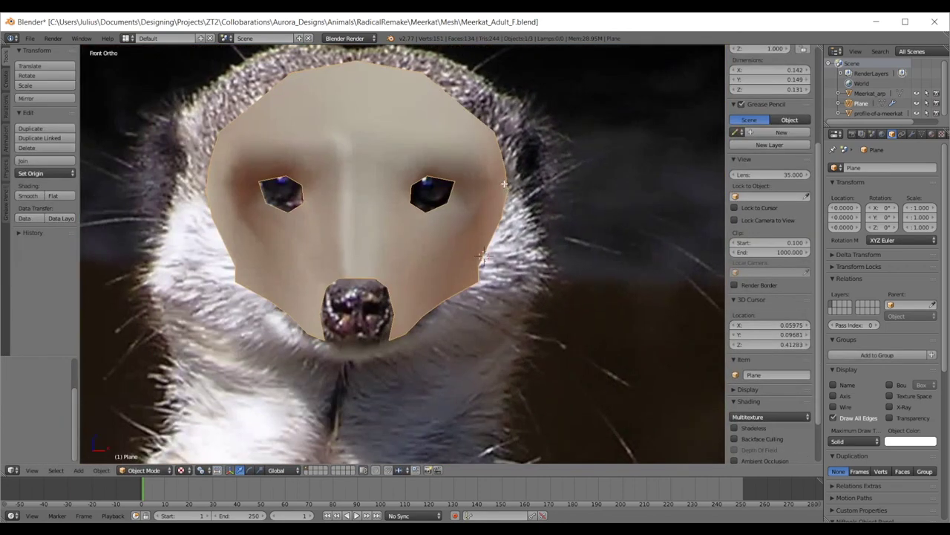
{"action": "key", "text": "Tab"}
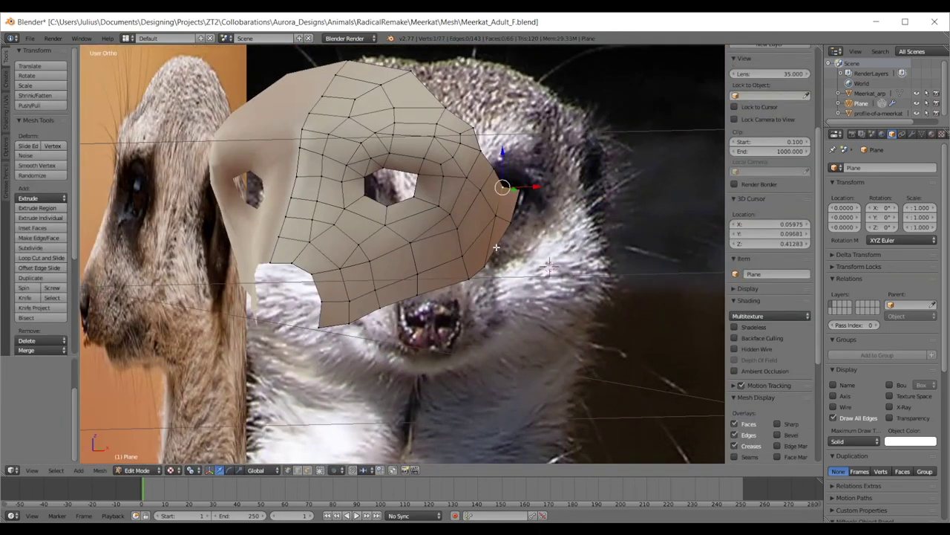
{"action": "key", "text": "KP_3"}
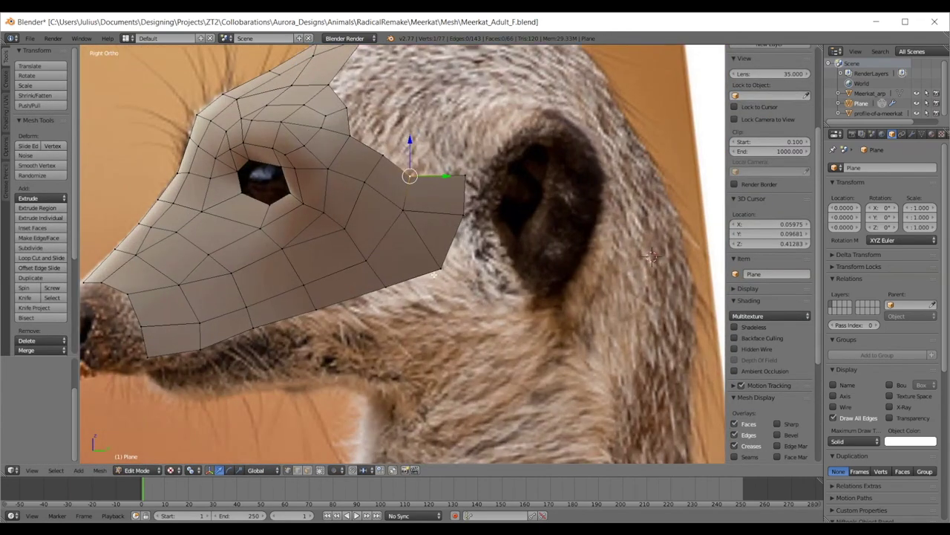
- Move the cheek's lower rear edge about 0.014 in X and 0.003 in Z in the front view
{"action": "right_click", "coordinate": [445, 245]}
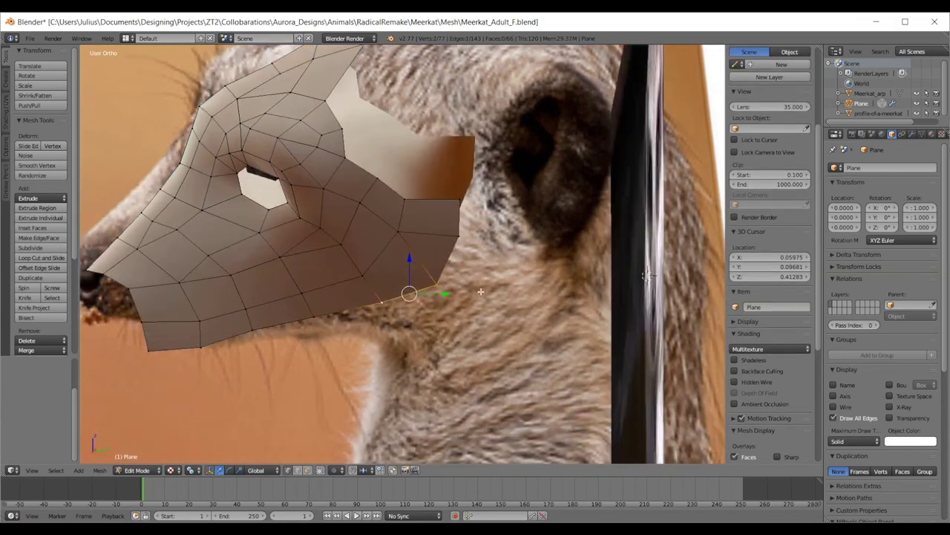
{"action": "middle_click_drag", "start_coordinate": [481, 292], "coordinate": [540, 274]}
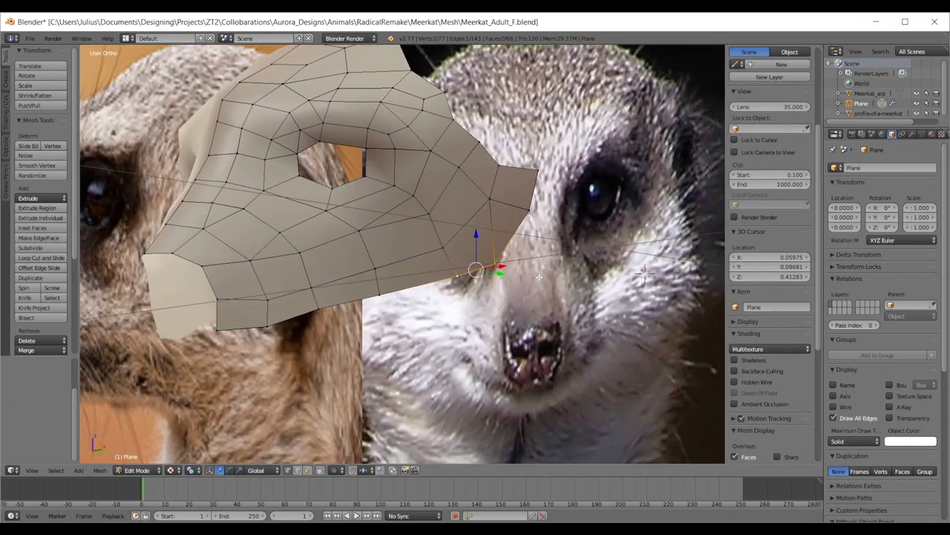
{"action": "key", "text": "KP_1"}
{"action": "key", "text": "g"}
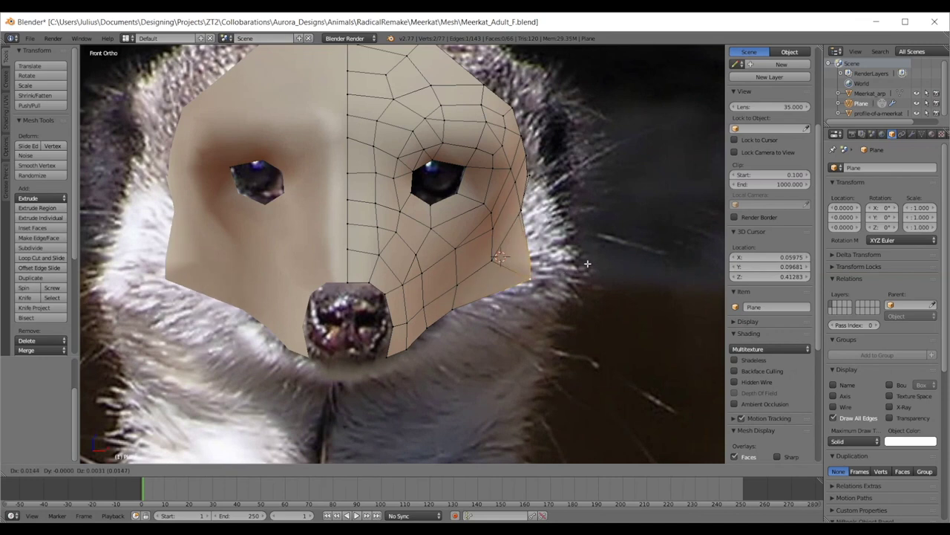
{"action": "left_click", "coordinate": [587, 263]}
- Pull the cheek's outer side vertices outward in the front view to follow the fur outline
{"action": "right_click", "coordinate": [540, 256]}
{"action": "key", "text": "g"}
{"action": "left_click", "coordinate": [551, 233]}
{"action": "right_click", "coordinate": [524, 216]}
{"action": "key", "text": "g"}
{"action": "left_click", "coordinate": [545, 209]}
{"action": "right_click", "coordinate": [540, 239]}
{"action": "key", "text": "g"}
{"action": "left_click", "coordinate": [544, 239]}
- Reposition the vertices along the cheek's lower edge in the front view, shifting the lower rear corner inward
{"action": "right_click", "coordinate": [531, 277]}
{"action": "key", "text": "g"}
{"action": "left_click", "coordinate": [523, 274]}
{"action": "right_click", "coordinate": [469, 311]}
{"action": "key", "text": "g"}
{"action": "left_click", "coordinate": [464, 308]}
{"action": "right_click", "coordinate": [526, 272]}
{"action": "key", "text": "g"}
{"action": "left_click", "coordinate": [511, 280]}
- Fine-tune the cheek's outermost lower vertex slightly outward in the front view
{"action": "key", "text": "g"}
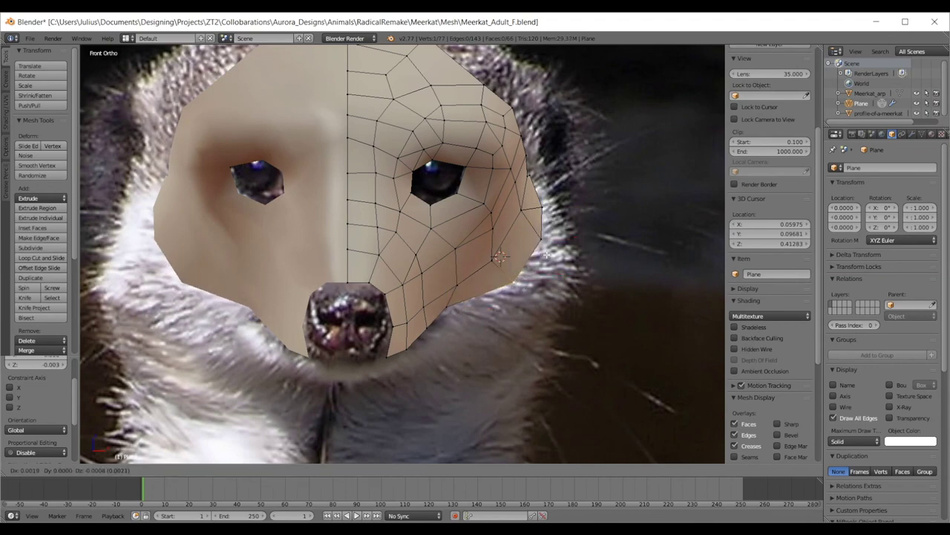
{"action": "left_click", "coordinate": [548, 254]}
{"action": "right_click", "coordinate": [544, 241]}
{"action": "key", "text": "g"}
{"action": "left_click", "coordinate": [553, 243]}
{"action": "key", "text": "g"}
{"action": "left_click", "coordinate": [551, 241]}
{"action": "key", "text": "Tab"}
- Extrude the cheek's lower rear edge about 0.014 in Y and -0.017 in Z in the right view, and rotate it slightly
{"action": "scroll", "coordinate": [553, 225], "scroll_direction": "down", "scroll_amount": 5}
{"action": "middle_click_drag", "start_coordinate": [554, 225], "coordinate": [473, 264]}
{"action": "key", "text": "KP_3"}
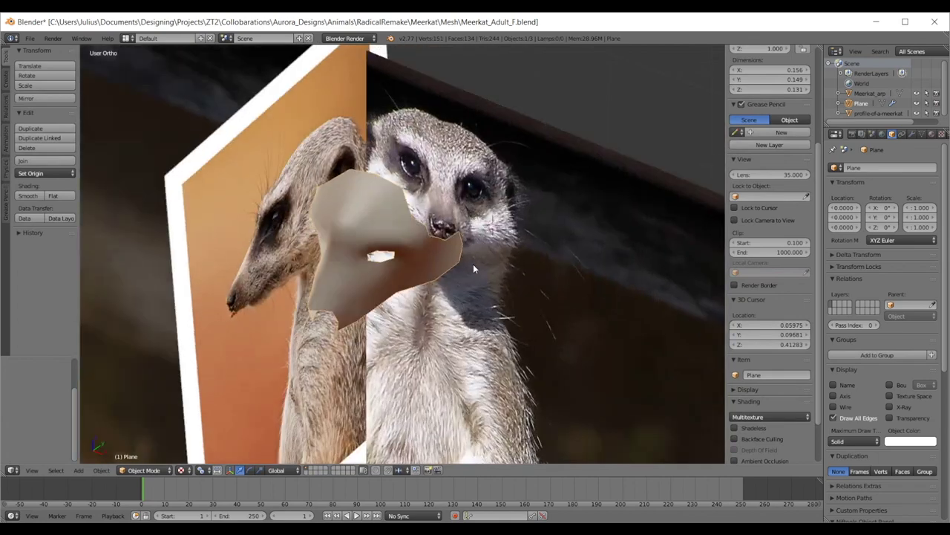
{"action": "key", "text": "KP_3"}
{"action": "key", "text": "Tab"}
{"action": "scroll", "coordinate": [450, 276], "scroll_direction": "up", "scroll_amount": 5}
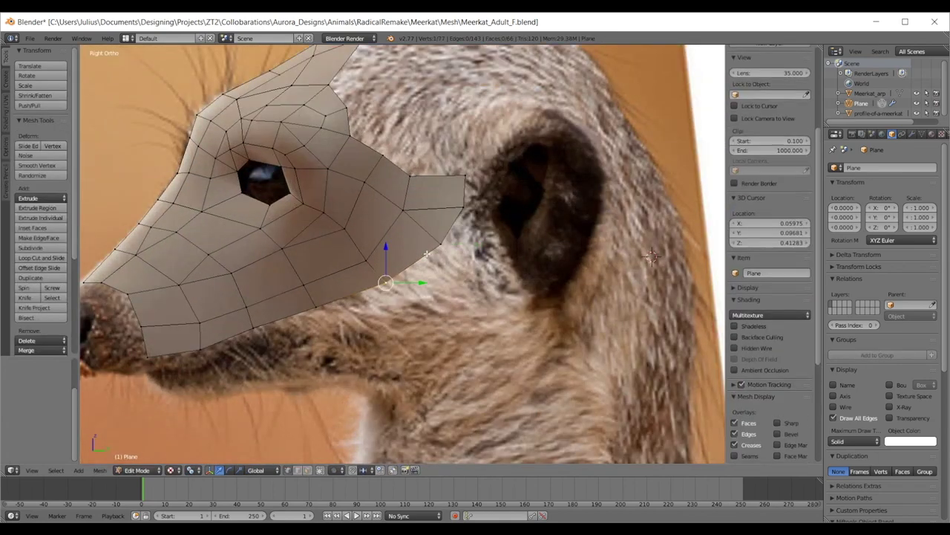
{"action": "key", "text": "e"}
{"action": "left_click", "coordinate": [479, 297]}
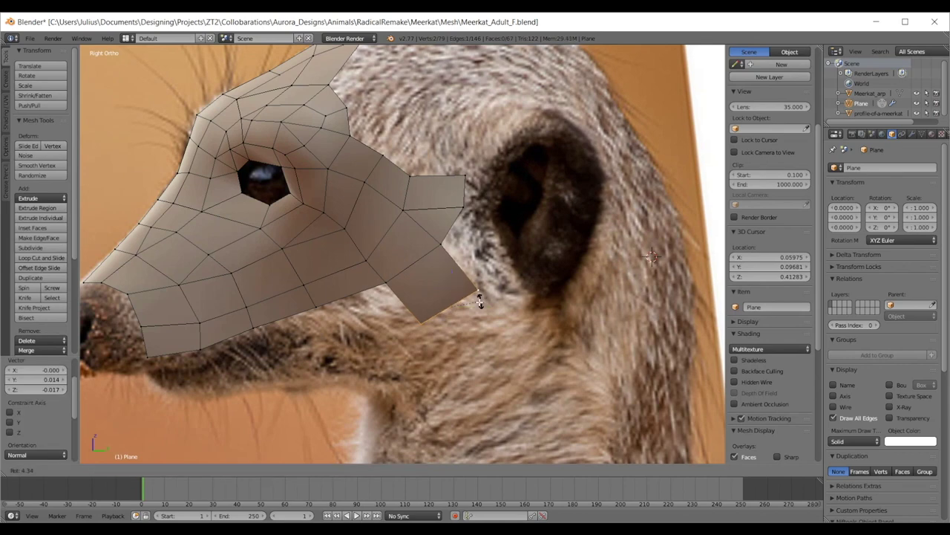
{"action": "key", "text": "r"}
{"action": "left_click", "coordinate": [487, 308]}
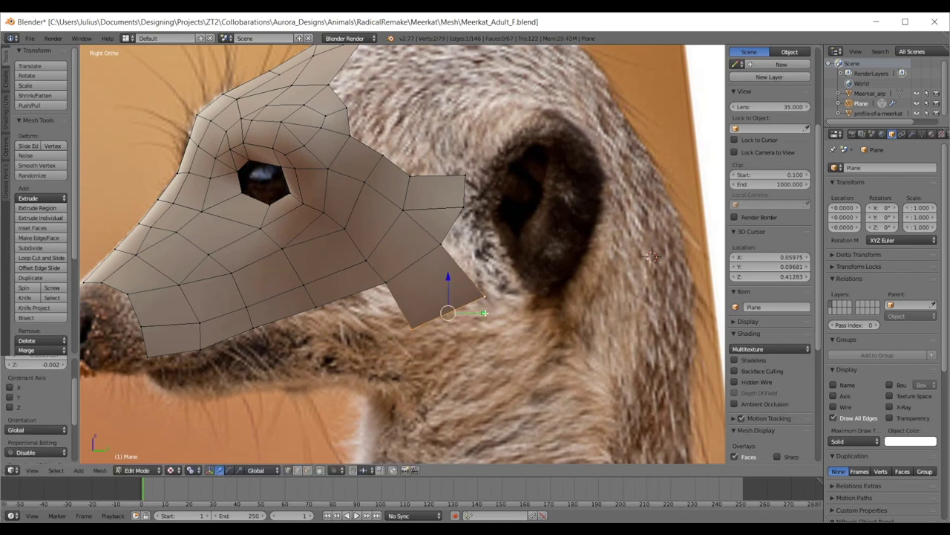
- Nudge the two vertices at the base of the newly extruded cheek face slightly inward in the front view
{"action": "key", "text": "KP_1"}
{"action": "right_click", "coordinate": [517, 274]}
{"action": "key", "text": "g"}
{"action": "left_click", "coordinate": [511, 274]}
{"action": "right_click", "coordinate": [551, 241]}
{"action": "key", "text": "g"}
{"action": "left_click", "coordinate": [548, 240]}
- Raise the extruded face's outer corner about 0.009 in Z and its lower corner about 0.006 in the front view
{"action": "right_click", "coordinate": [563, 290]}
{"action": "key", "text": "g"}
{"action": "left_click", "coordinate": [578, 265]}
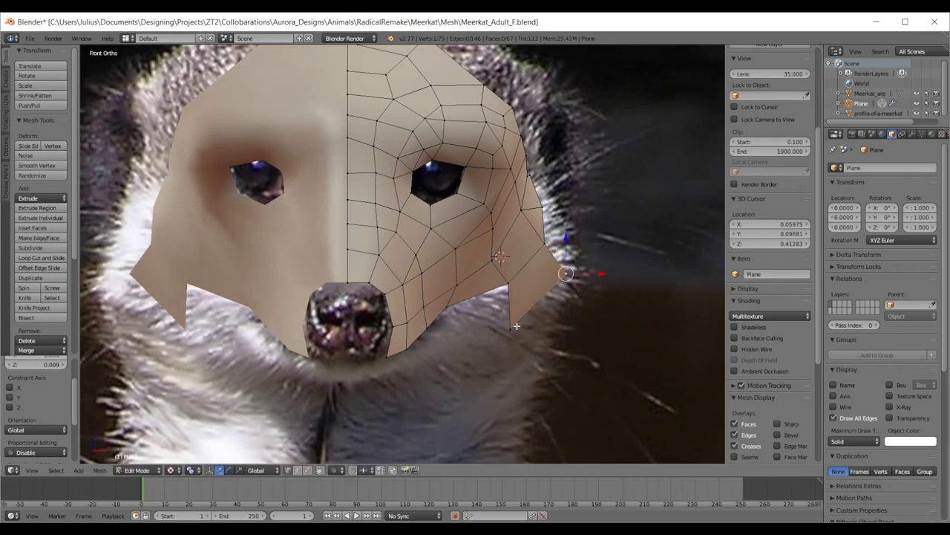
{"action": "right_click", "coordinate": [515, 326]}
{"action": "key", "text": "g"}
{"action": "left_click", "coordinate": [533, 308]}
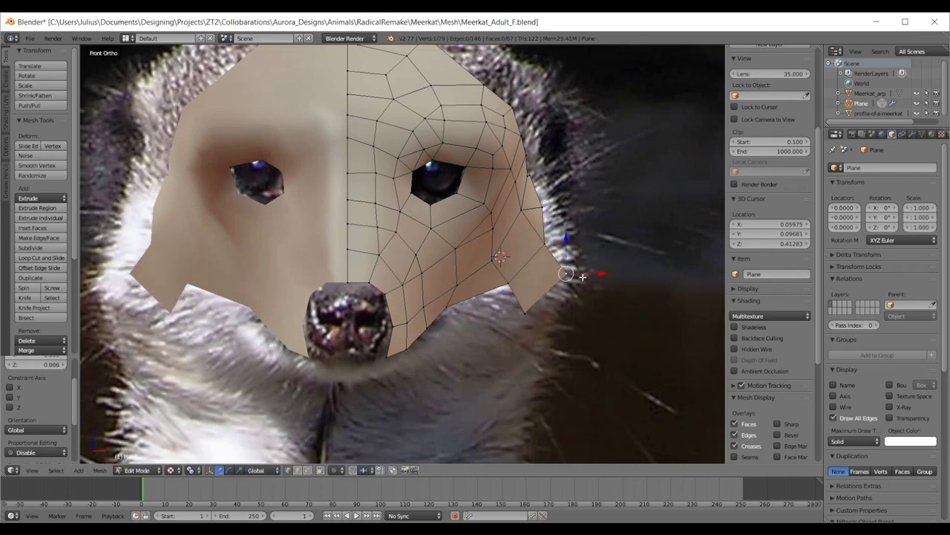
- Extrude the cheek's bottom edge behind the mouth down and slightly backward in the right view
{"action": "key", "text": "KP_3"}
{"action": "scroll", "coordinate": [514, 297], "scroll_direction": "up", "scroll_amount": 1}
{"action": "scroll", "coordinate": [515, 297], "scroll_direction": "up", "scroll_amount": 1}
{"action": "right_click", "coordinate": [417, 339], "text": "shift"}
{"action": "right_click", "coordinate": [418, 338]}
{"action": "middle_click_drag", "start_coordinate": [446, 319], "coordinate": [510, 254], "text": "shift"}
{"action": "left_click", "coordinate": [276, 290]}
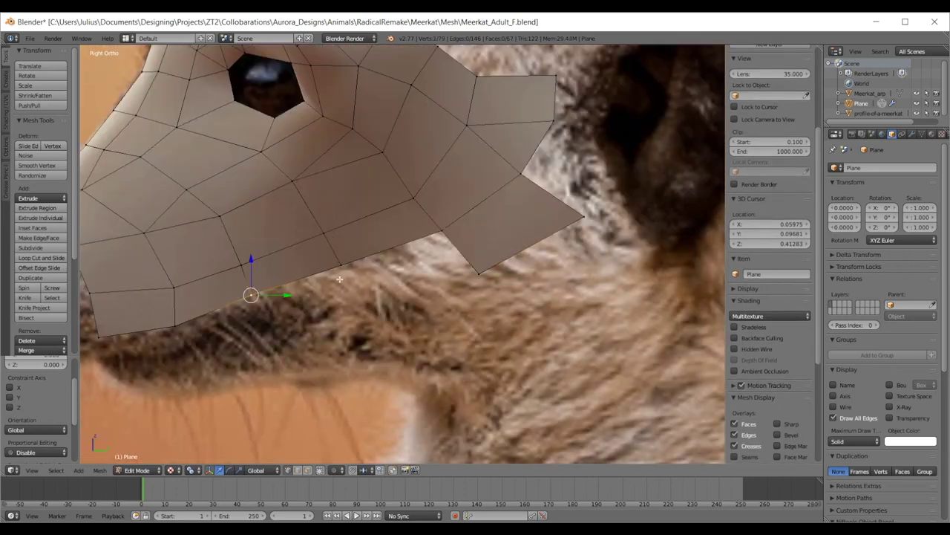
{"action": "key", "text": "e"}
{"action": "left_click", "coordinate": [364, 318]}
- Fill a face between the extruded bottom strip and the lower rear cheek face
{"action": "right_click", "coordinate": [360, 316]}
{"action": "right_click", "coordinate": [477, 275], "text": "shift"}
{"action": "right_click", "coordinate": [441, 233], "text": "shift"}
{"action": "right_click", "coordinate": [361, 262], "text": "shift"}
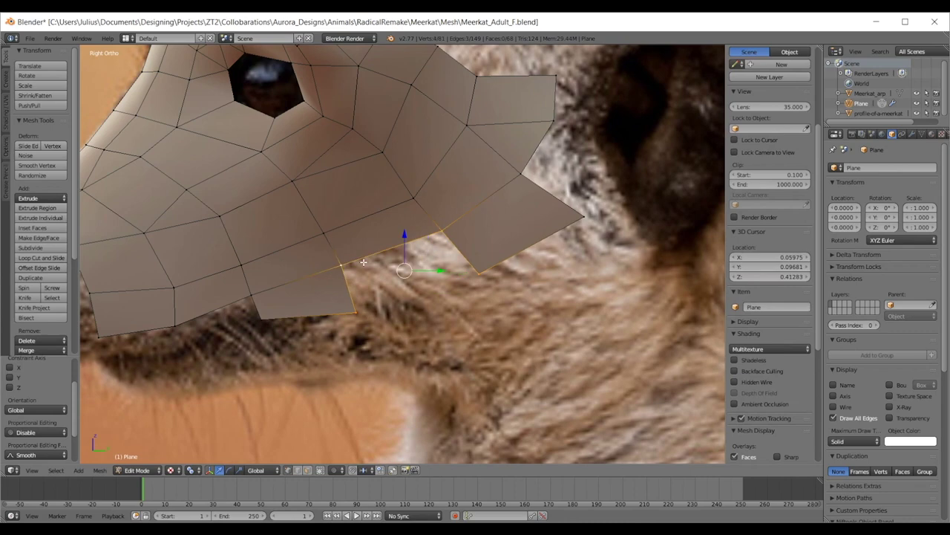
{"action": "key", "text": "f"}
- Shift the bottom strip's shared vertex backward and nudge the cheek's lower rear corner to smooth the lower outline
{"action": "right_click", "coordinate": [359, 308]}
{"action": "key", "text": "g"}
{"action": "left_click", "coordinate": [383, 304]}
{"action": "right_click", "coordinate": [483, 278]}
{"action": "key", "text": "g"}
{"action": "left_click", "coordinate": [492, 284]}
{"action": "scroll", "coordinate": [383, 385], "scroll_direction": "down", "scroll_amount": 4}
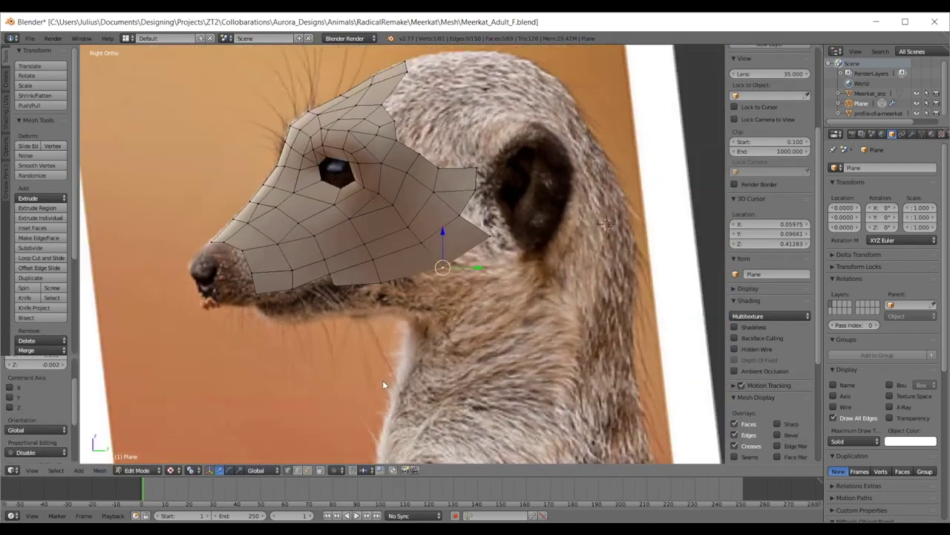
- Nudge the bottom strip's front lower corner slightly backward in the right view
{"action": "key", "text": "Tab"}
{"action": "scroll", "coordinate": [397, 270], "scroll_direction": "up", "scroll_amount": 5}
{"action": "scroll", "coordinate": [427, 252], "scroll_direction": "down", "scroll_amount": 2}
{"action": "scroll", "coordinate": [353, 274], "scroll_direction": "up", "scroll_amount": 5}
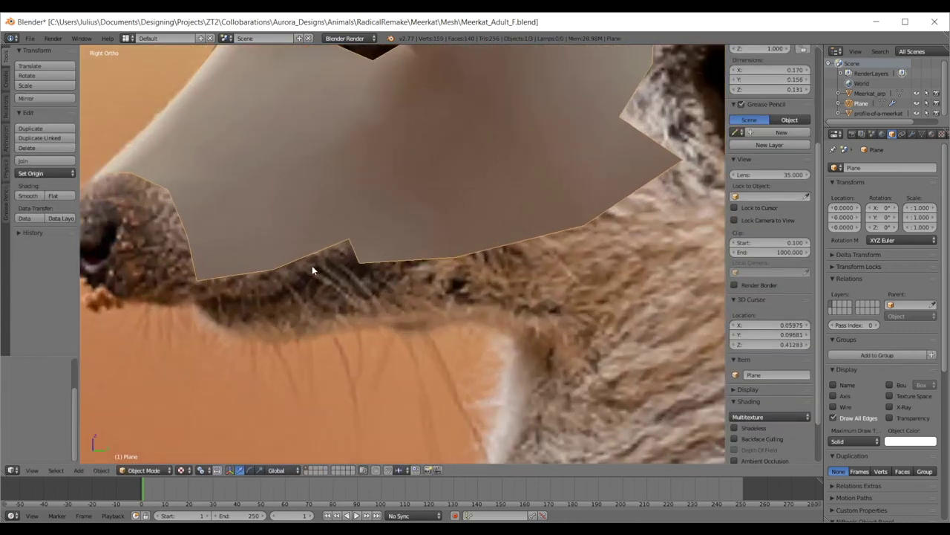
{"action": "key", "text": "Tab"}
{"action": "right_click", "coordinate": [359, 262]}
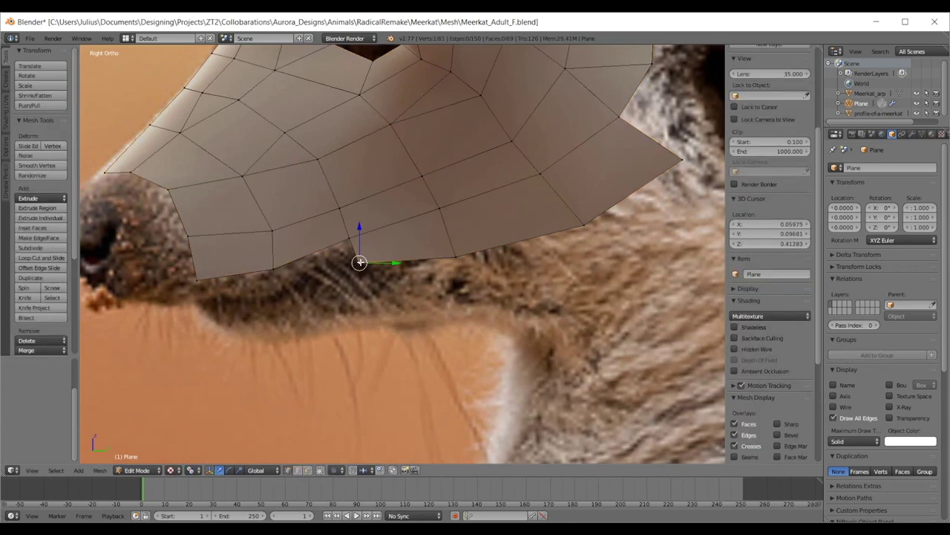
{"action": "key", "text": "g"}
{"action": "key", "text": "Return"}
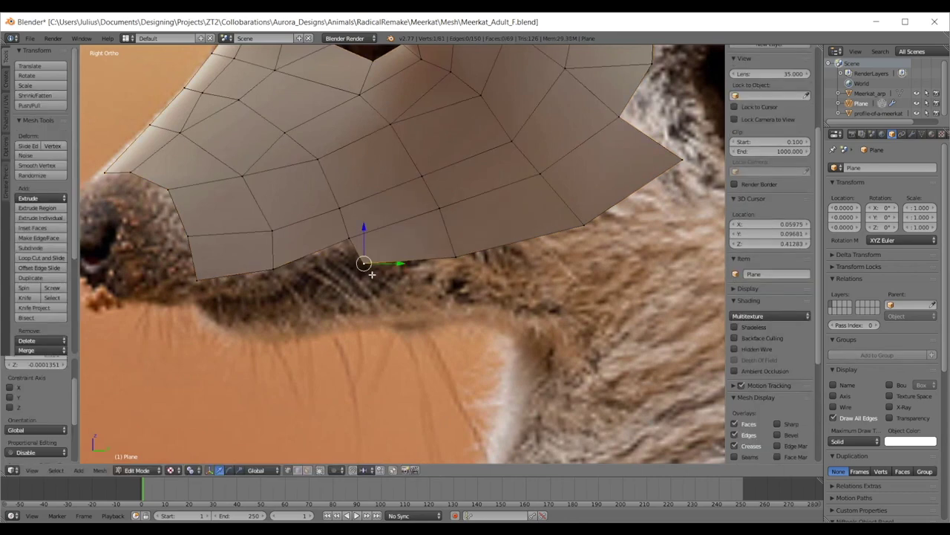
- Adjust the lower cheek vertices in the front view and pull the cheek's outermost corner slightly inward
{"action": "key", "text": "Tab"}
{"action": "scroll", "coordinate": [357, 257], "scroll_direction": "down", "scroll_amount": 3}
{"action": "scroll", "coordinate": [360, 249], "scroll_direction": "up", "scroll_amount": 2}
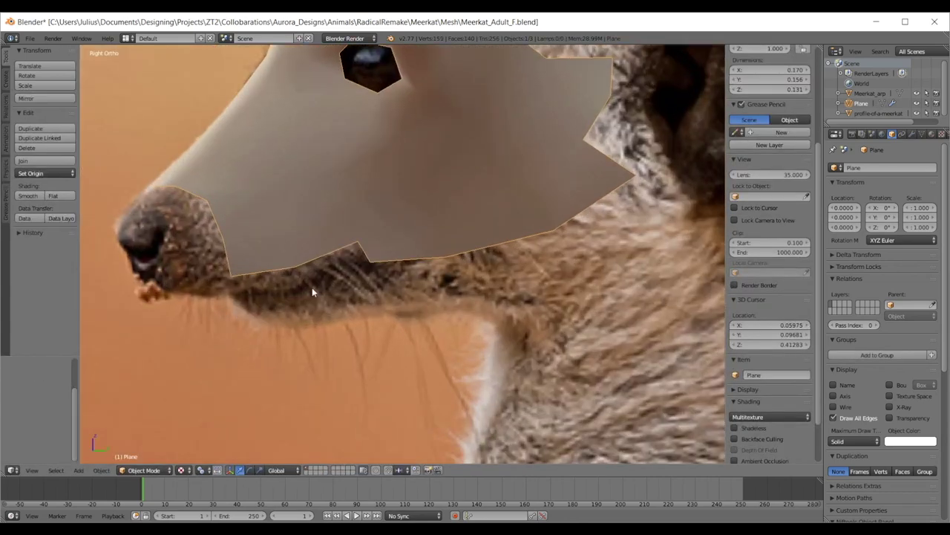
{"action": "key", "text": "Tab"}
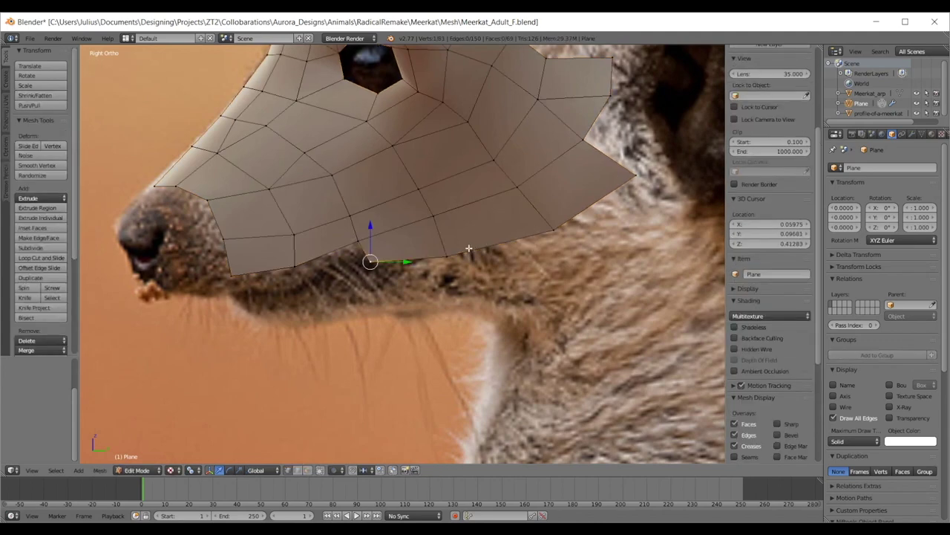
{"action": "key", "text": "KP_1"}
{"action": "right_click_drag", "start_coordinate": [468, 250], "coordinate": [474, 245]}
{"action": "right_click", "coordinate": [470, 218]}
{"action": "right_click_drag", "start_coordinate": [537, 189], "coordinate": [534, 188]}
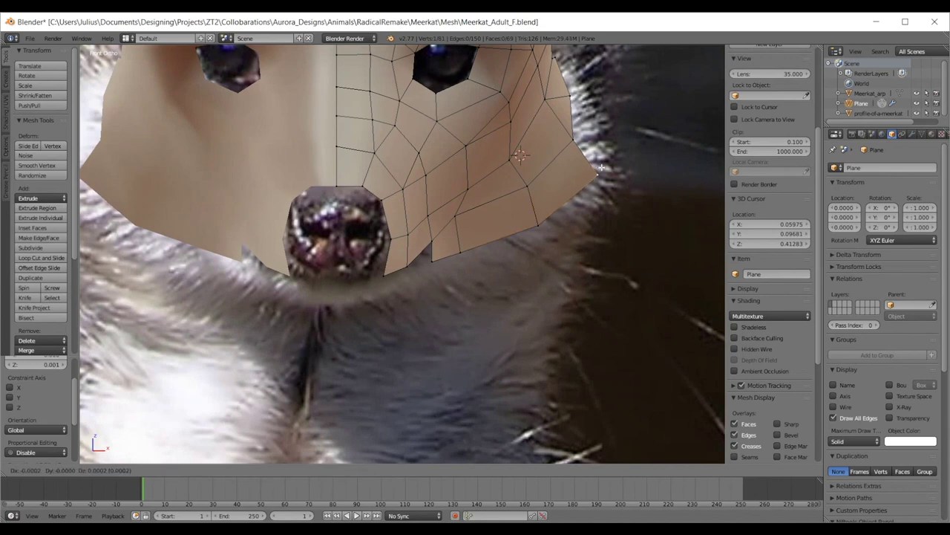
{"action": "key", "text": "Tab"}
- Inspect the head mesh's overall shape against the reference photos from the front, side and an angle
{"action": "scroll", "coordinate": [600, 177], "scroll_direction": "down", "scroll_amount": 7}
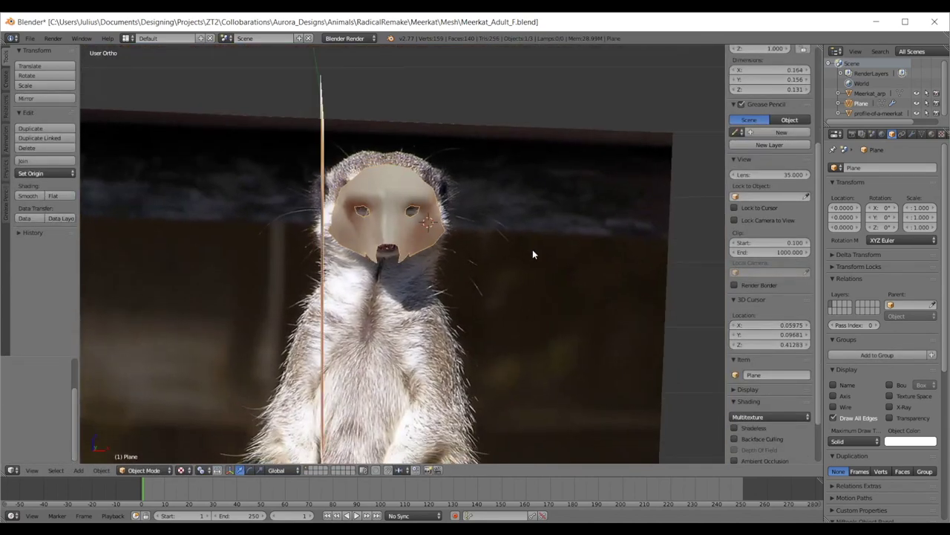
{"action": "key", "text": "KP_3"}
{"action": "scroll", "coordinate": [529, 250], "scroll_direction": "up", "scroll_amount": 3}
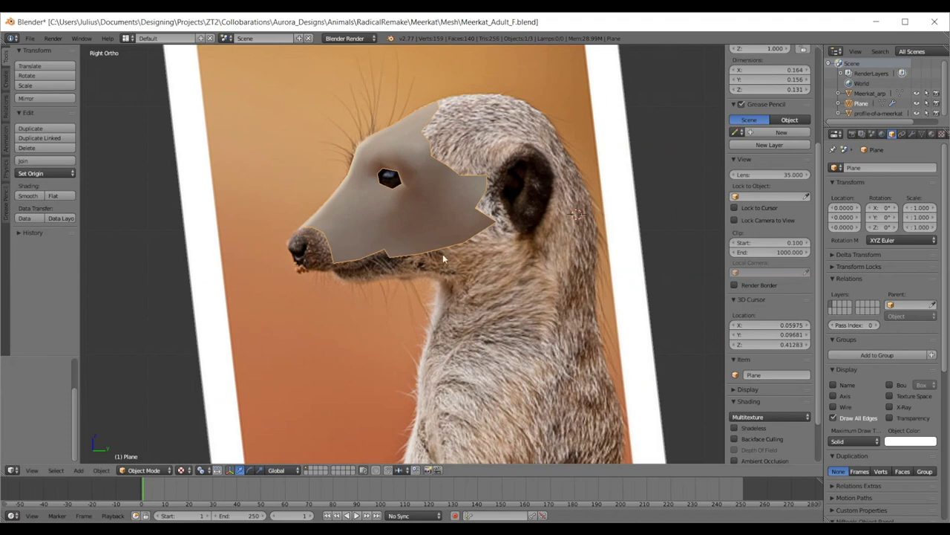
{"action": "scroll", "coordinate": [443, 253], "scroll_direction": "down", "scroll_amount": 3}
{"action": "middle_click_drag", "start_coordinate": [456, 223], "coordinate": [426, 190]}
{"action": "scroll", "coordinate": [426, 191], "scroll_direction": "up", "scroll_amount": 2}
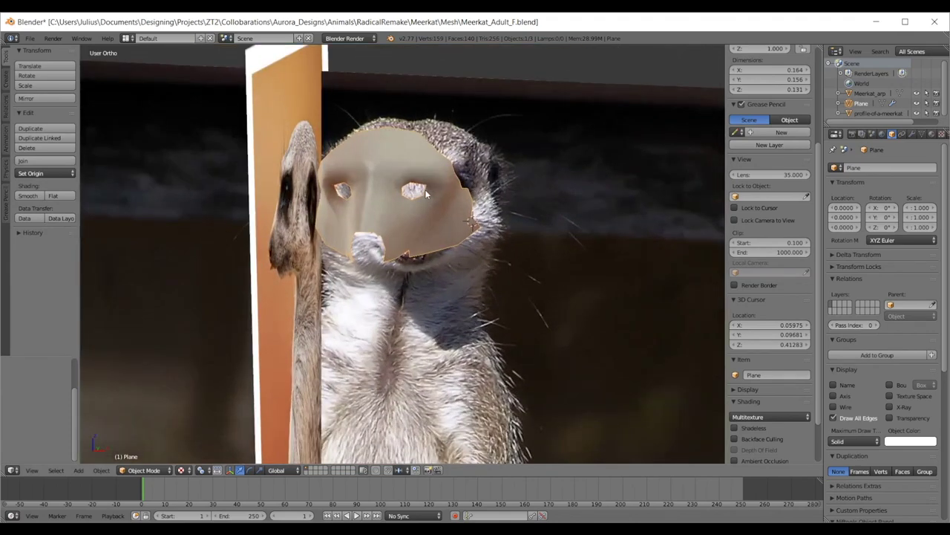
- Hide the head mesh and examine the meerkat's head in the front and side reference photos
{"action": "key", "text": "h"}
{"action": "middle_click_drag", "start_coordinate": [426, 194], "coordinate": [378, 209]}
{"action": "scroll", "coordinate": [378, 210], "scroll_direction": "up", "scroll_amount": 3}
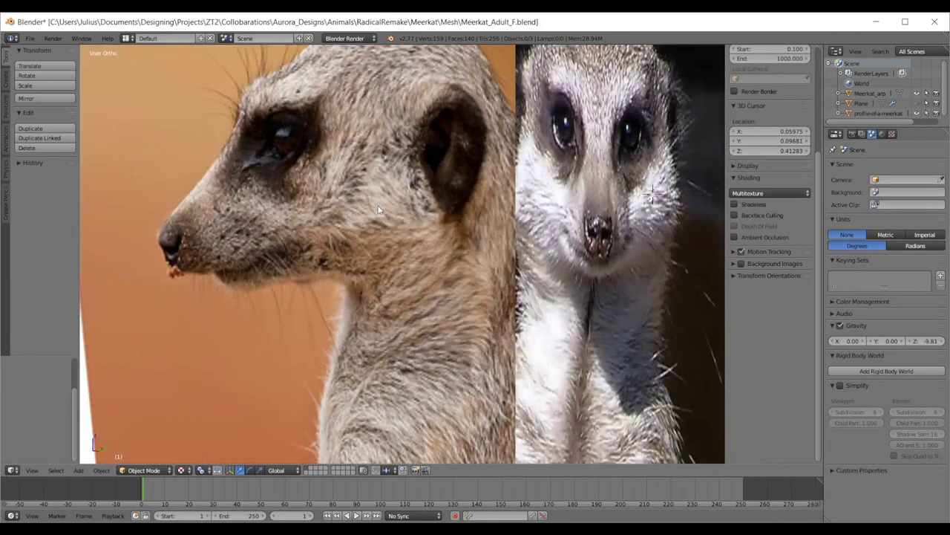
{"action": "key", "text": "KP_1"}
{"action": "scroll", "coordinate": [398, 208], "scroll_direction": "down", "scroll_amount": 8}
{"action": "scroll", "coordinate": [448, 237], "scroll_direction": "up", "scroll_amount": 3}
{"action": "scroll", "coordinate": [449, 241], "scroll_direction": "down", "scroll_amount": 5}
{"action": "middle_click_drag", "start_coordinate": [443, 275], "coordinate": [455, 235], "text": "shift"}
{"action": "scroll", "coordinate": [450, 252], "scroll_direction": "up", "scroll_amount": 2}
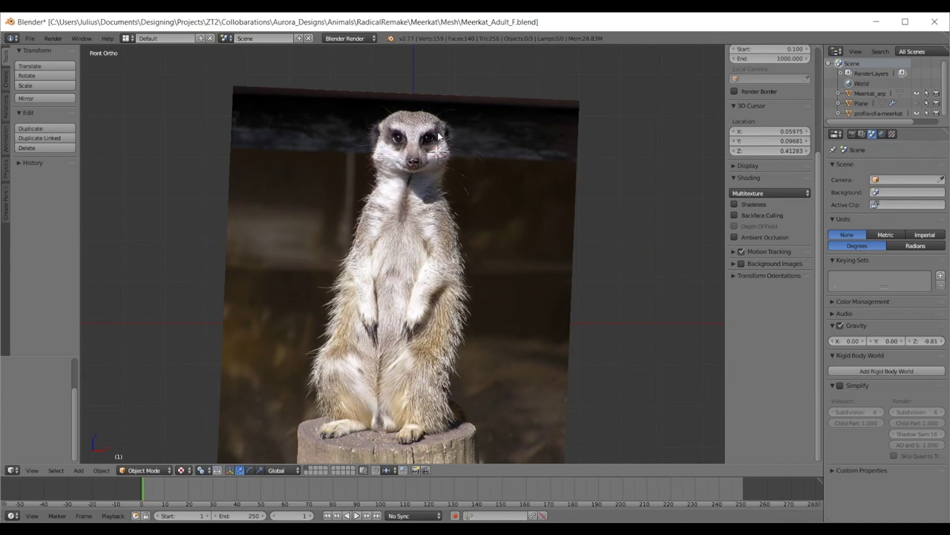
{"action": "key", "text": "KP_3"}
{"action": "scroll", "coordinate": [453, 126], "scroll_direction": "up", "scroll_amount": 4}
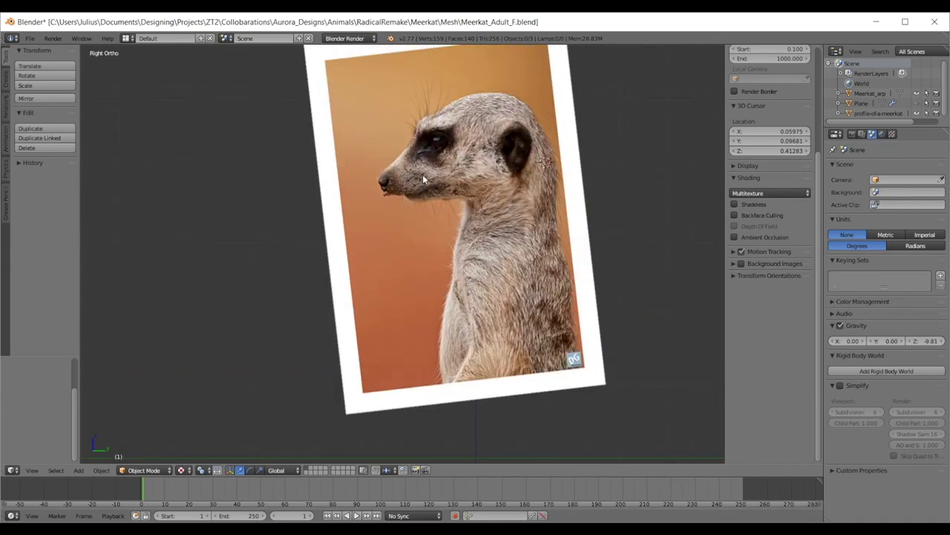
- Unhide the head mesh and open it for vertex editing in the right view
{"action": "middle_click_drag", "start_coordinate": [467, 119], "coordinate": [478, 151], "text": "shift"}
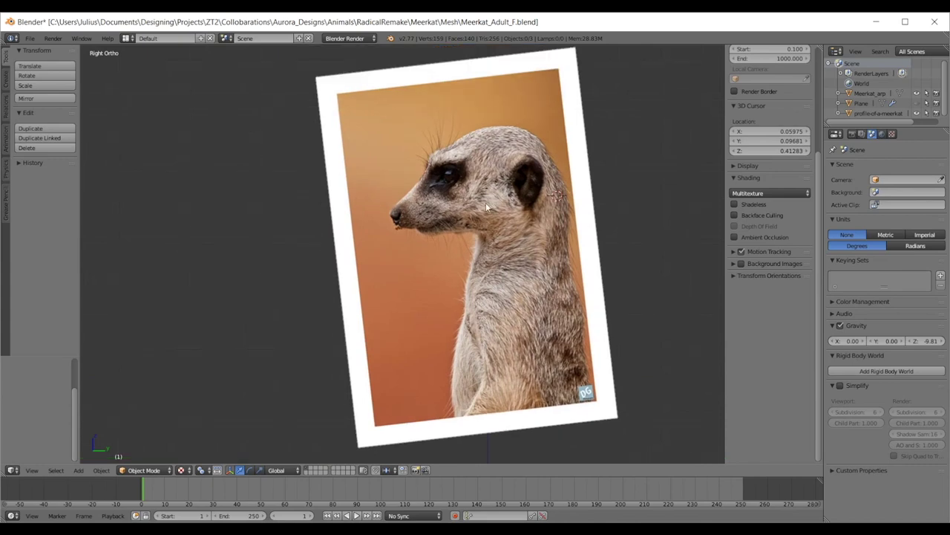
{"action": "key", "text": "alt+h"}
{"action": "key", "text": "a"}
{"action": "scroll", "coordinate": [466, 198], "scroll_direction": "up", "scroll_amount": 3}
{"action": "key", "text": "KP_1"}
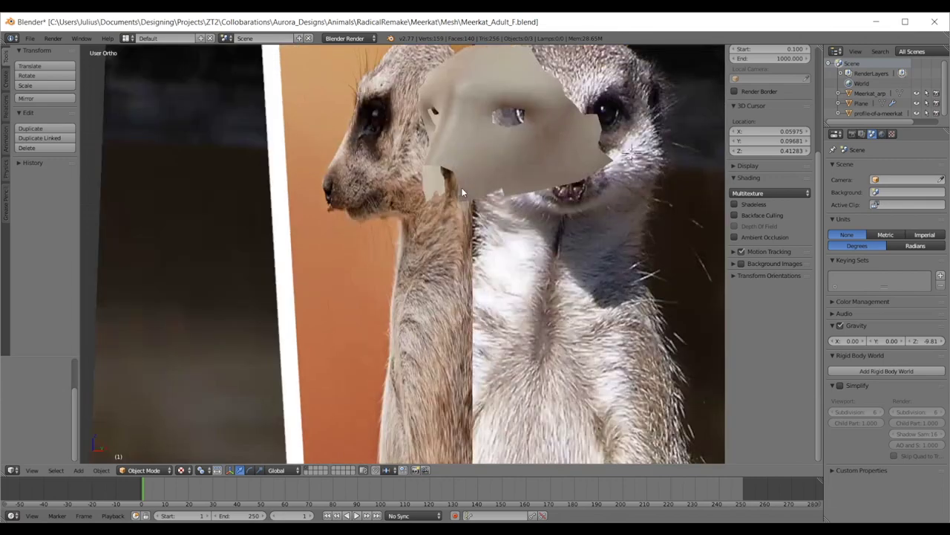
{"action": "scroll", "coordinate": [553, 170], "scroll_direction": "up", "scroll_amount": 4}
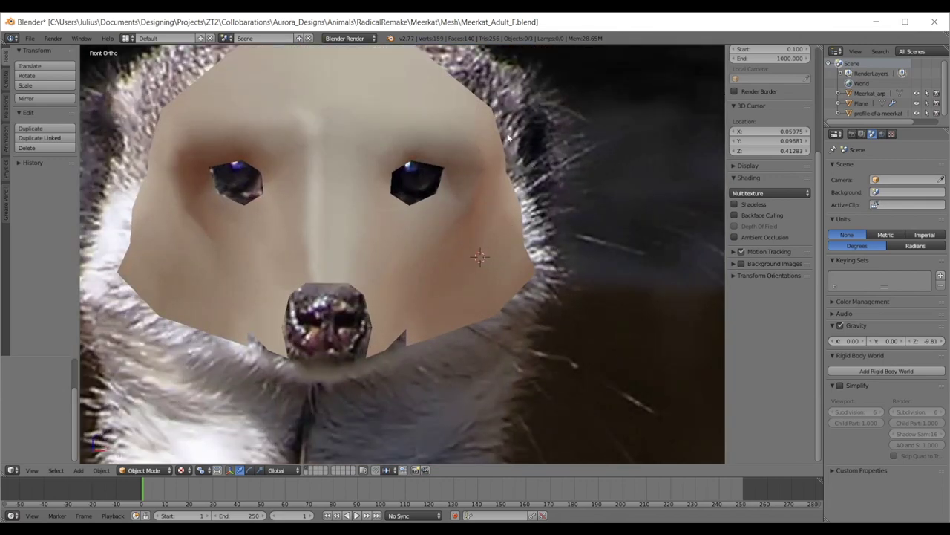
{"action": "right_click", "coordinate": [525, 133]}
{"action": "key", "text": "Tab"}
{"action": "key", "text": "KP_3"}
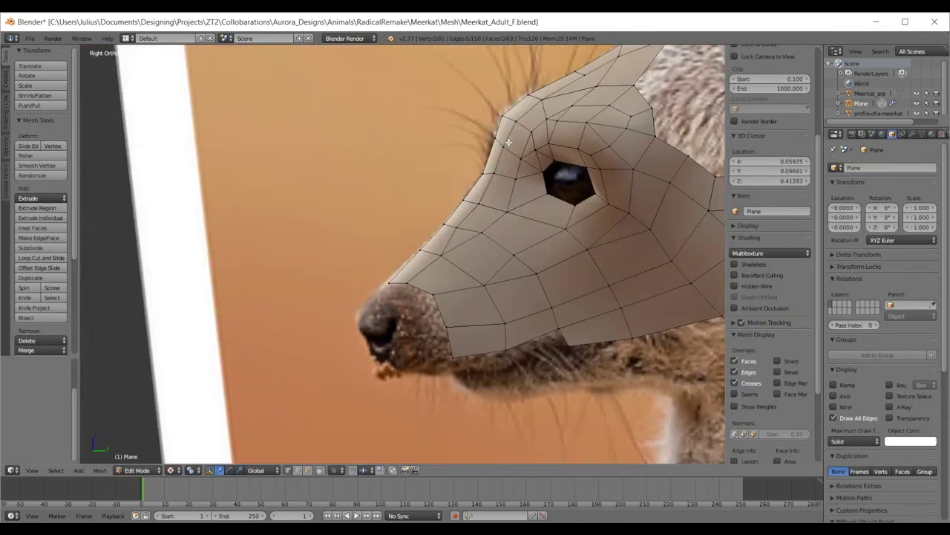
- Extrude the forehead's upper rear edge vertex backward over the crown in the right view
{"action": "scroll", "coordinate": [509, 142], "scroll_direction": "down", "scroll_amount": 4}
{"action": "scroll", "coordinate": [460, 241], "scroll_direction": "up", "scroll_amount": 3}
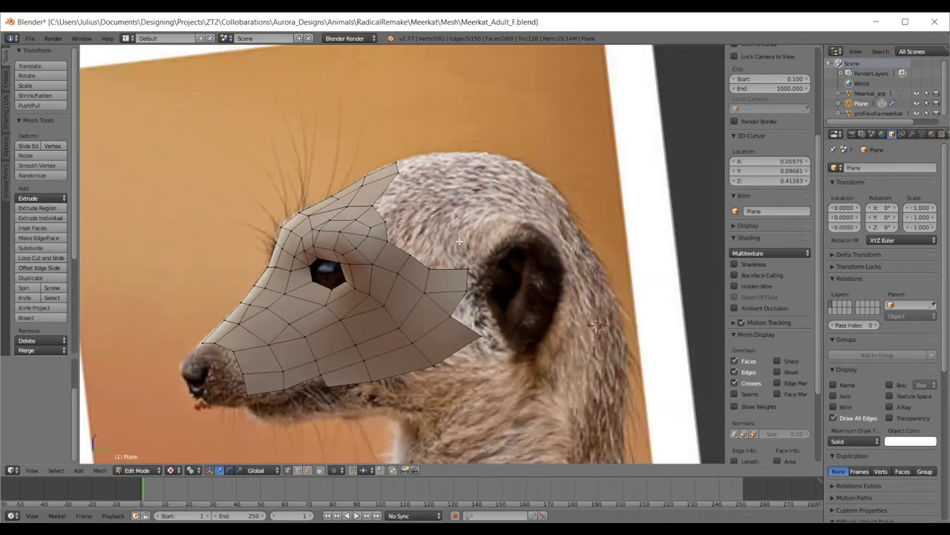
{"action": "scroll", "coordinate": [460, 241], "scroll_direction": "up", "scroll_amount": 3}
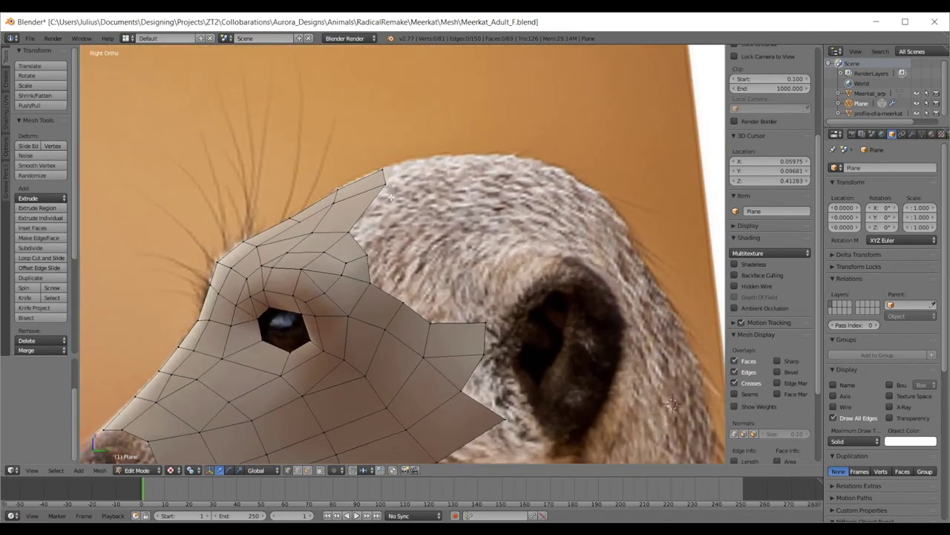
{"action": "right_click", "coordinate": [388, 196]}
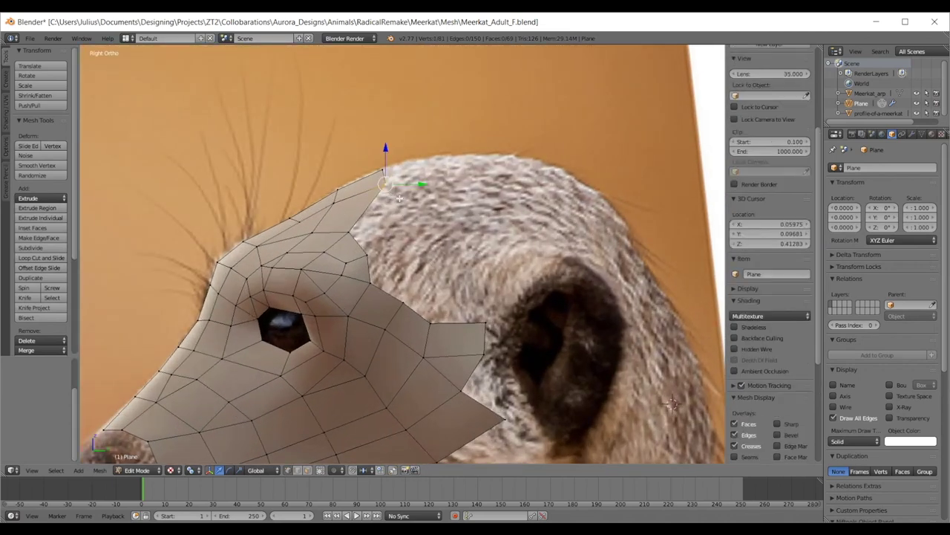
{"action": "scroll", "coordinate": [400, 199], "scroll_direction": "down", "scroll_amount": 1}
{"action": "key", "text": "g"}
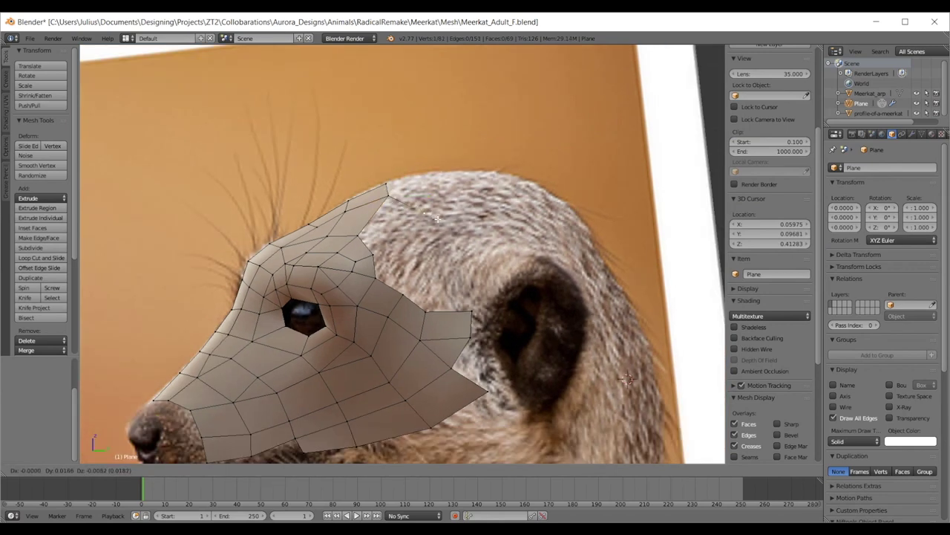
{"action": "left_click", "coordinate": [437, 218]}
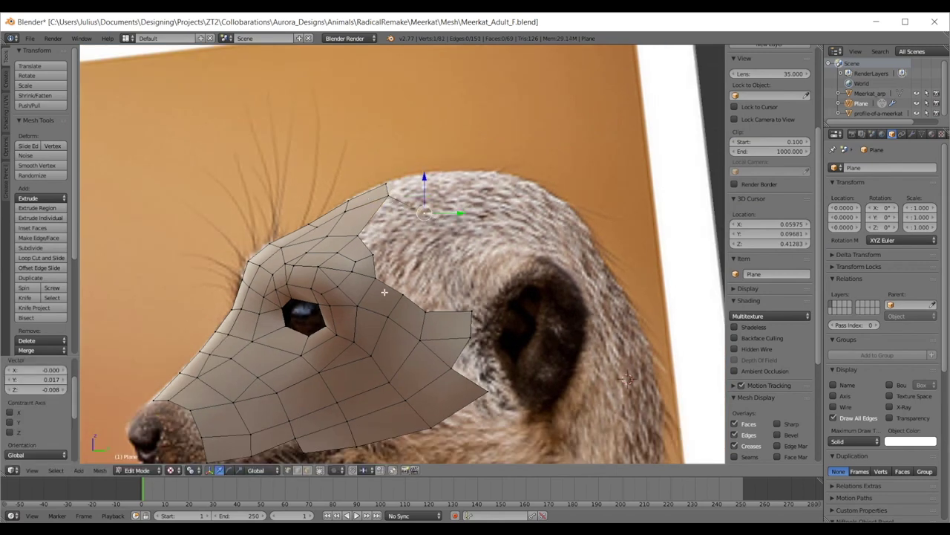
- Align the new crown vertex with the top of the head in the front and right views
{"action": "middle_click_drag", "start_coordinate": [393, 218], "coordinate": [465, 284]}
{"action": "key", "text": "Tab"}
{"action": "key", "text": "Tab"}
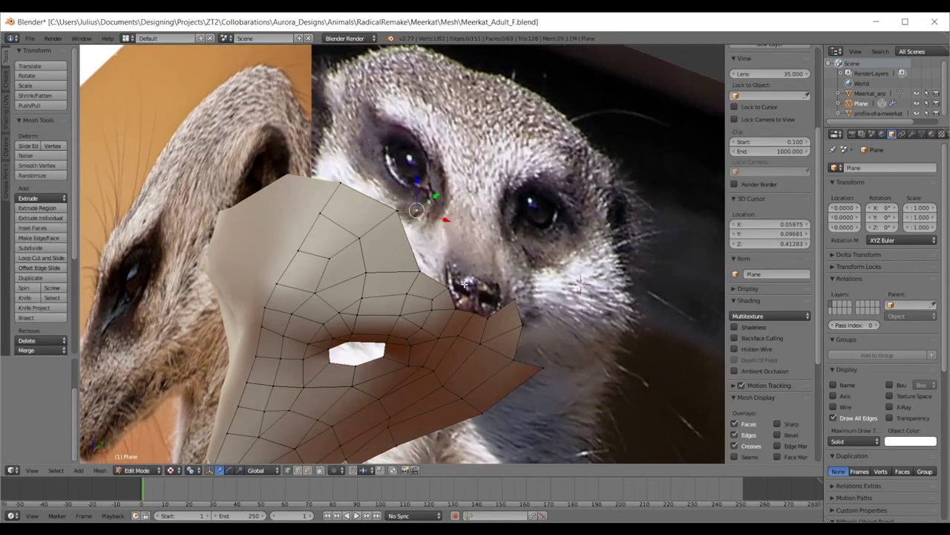
{"action": "key", "text": "KP_1"}
{"action": "key", "text": "g"}
{"action": "left_click", "coordinate": [493, 256]}
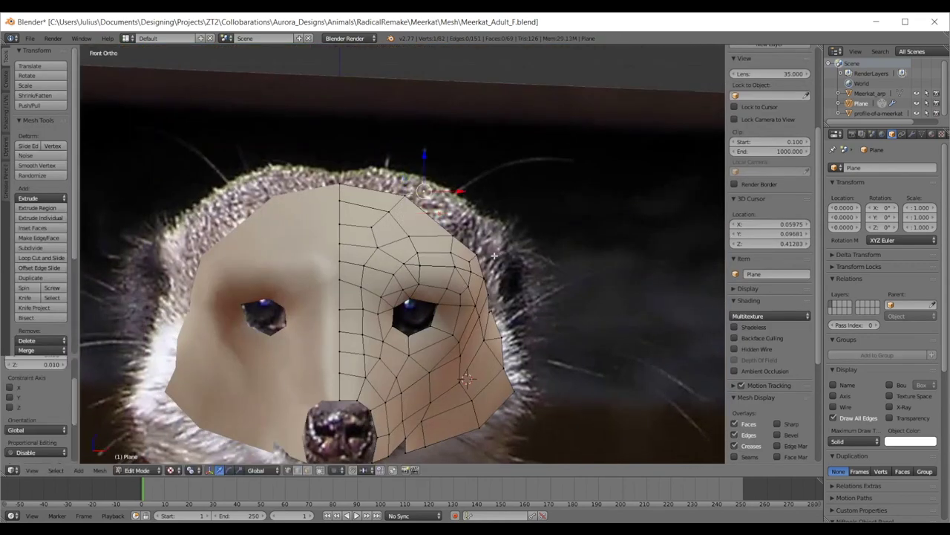
{"action": "scroll", "coordinate": [501, 254], "scroll_direction": "down", "scroll_amount": 1}
{"action": "key", "text": "KP_3"}
{"action": "scroll", "coordinate": [489, 226], "scroll_direction": "up", "scroll_amount": 3}
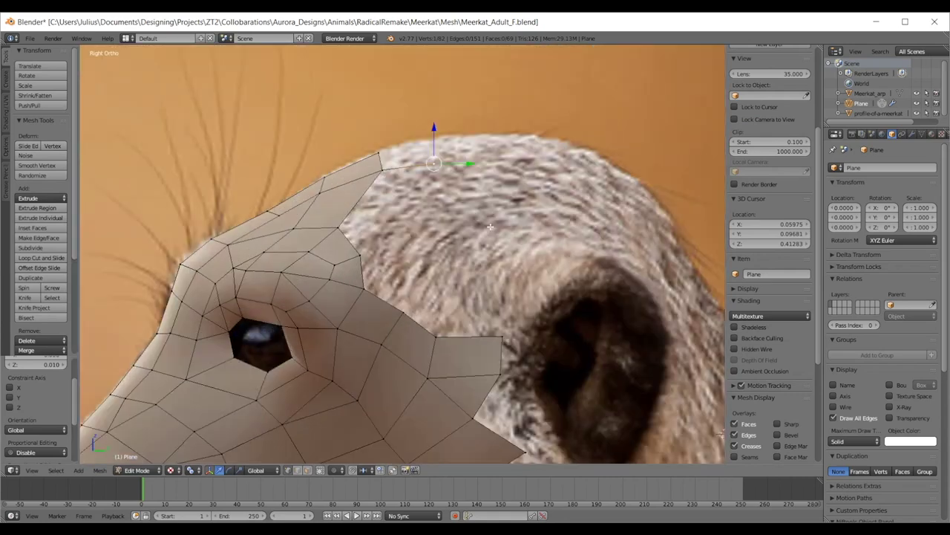
{"action": "key", "text": "g"}
{"action": "left_click", "coordinate": [436, 181]}
- Extrude a second vertex down and back from the crown vertex, reposition both, and link the lower one to the cheek's upper edge
{"action": "key", "text": "e"}
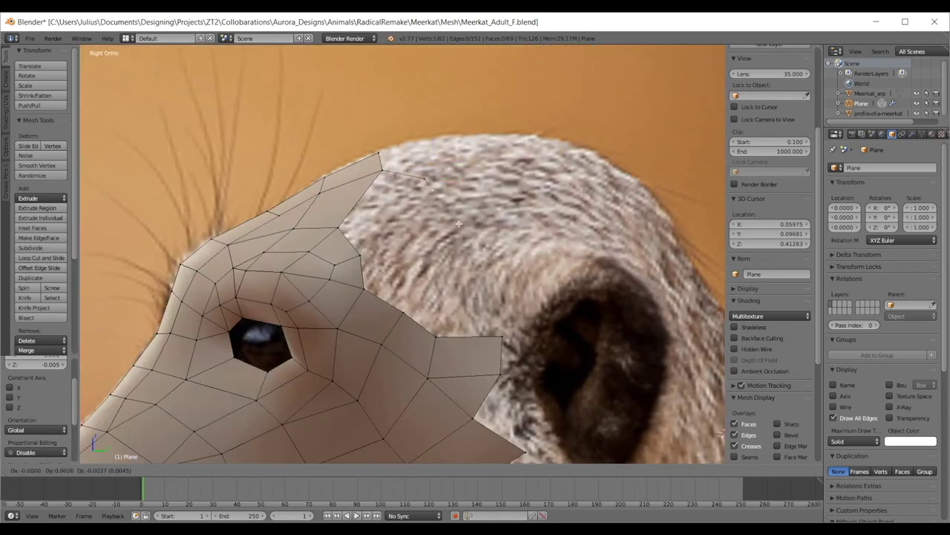
{"action": "left_click", "coordinate": [470, 239]}
{"action": "right_click", "coordinate": [423, 174]}
{"action": "key", "text": "g"}
{"action": "left_click", "coordinate": [424, 181]}
{"action": "right_click", "coordinate": [444, 214]}
{"action": "key", "text": "g"}
{"action": "left_click", "coordinate": [458, 243]}
{"action": "key", "text": "e"}
{"action": "left_click", "coordinate": [457, 245]}
{"action": "right_click", "coordinate": [418, 312], "text": "shift"}
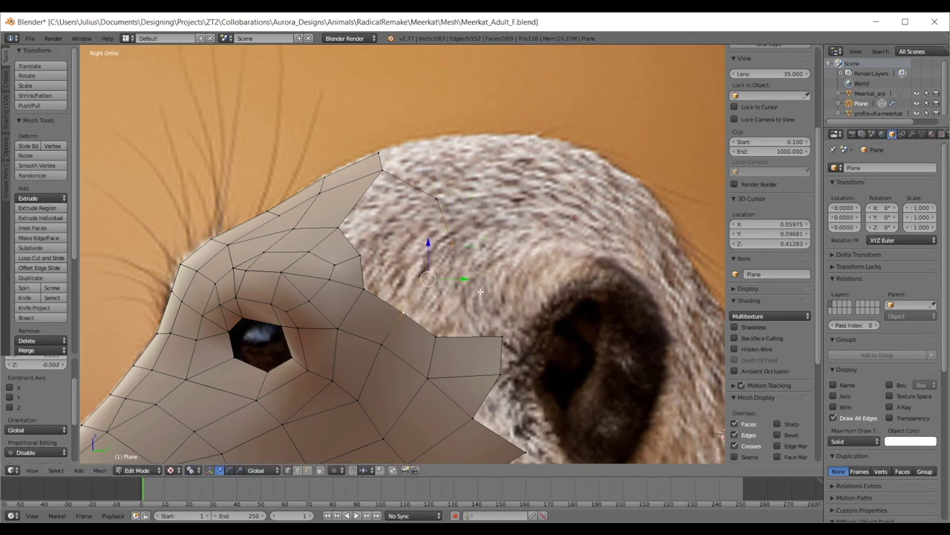
{"action": "key", "text": "f"}
- Move the newly extruded lower vertex outward to the side of the head in the front view
{"action": "key", "text": "KP_1"}
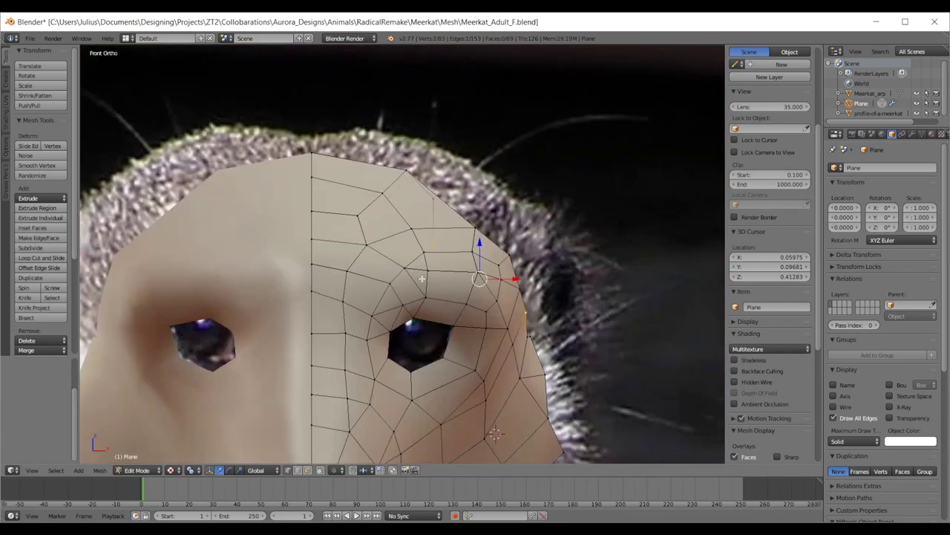
{"action": "right_click", "coordinate": [480, 277]}
{"action": "right_click", "coordinate": [453, 261]}
{"action": "right_click", "coordinate": [434, 247]}
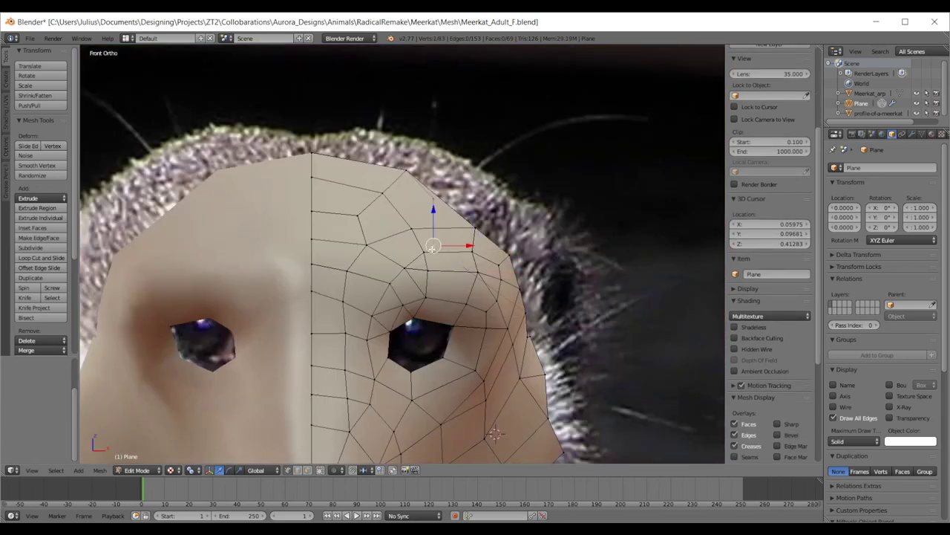
{"action": "key", "text": "g"}
{"action": "left_click", "coordinate": [451, 199]}
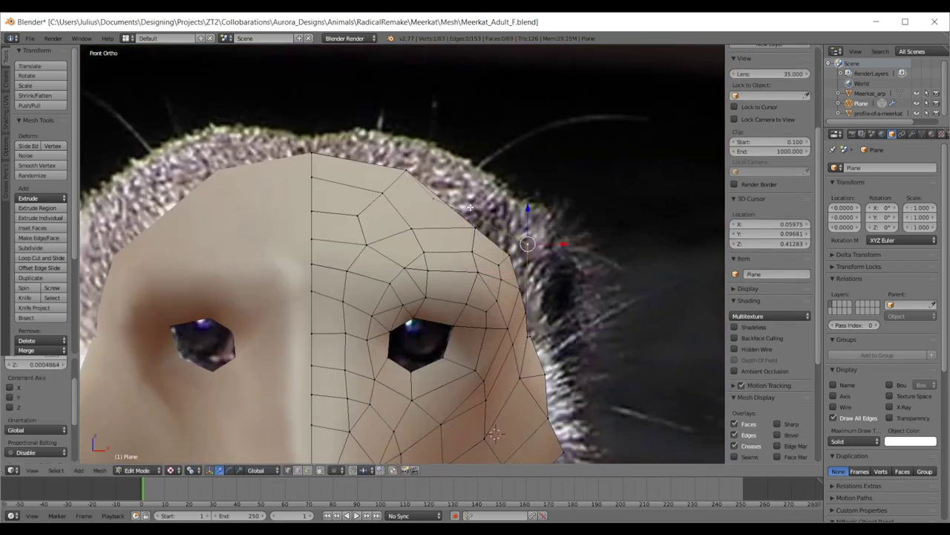
- Select the vertices around the gap between forehead and temple and fill it with one face
{"action": "middle_click_drag", "start_coordinate": [569, 220], "coordinate": [475, 253]}
{"action": "right_click", "coordinate": [388, 268], "text": "alt"}
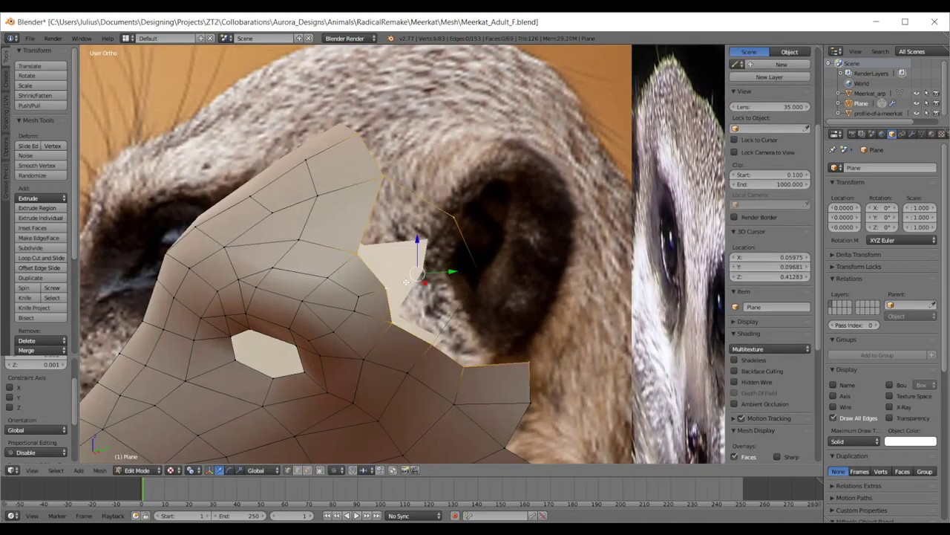
{"action": "mouse_move", "coordinate": [502, 342]}
{"action": "left_mouse_down", "text": "ctrl+shift"}
{"action": "mouse_move", "coordinate": [563, 382]}
{"action": "mouse_move", "coordinate": [554, 346]}
{"action": "left_mouse_up", "text": "ctrl+shift"}
{"action": "left_click_drag", "start_coordinate": [370, 141], "coordinate": [384, 144], "text": "ctrl+shift"}
{"action": "key", "text": "ctrl+z"}
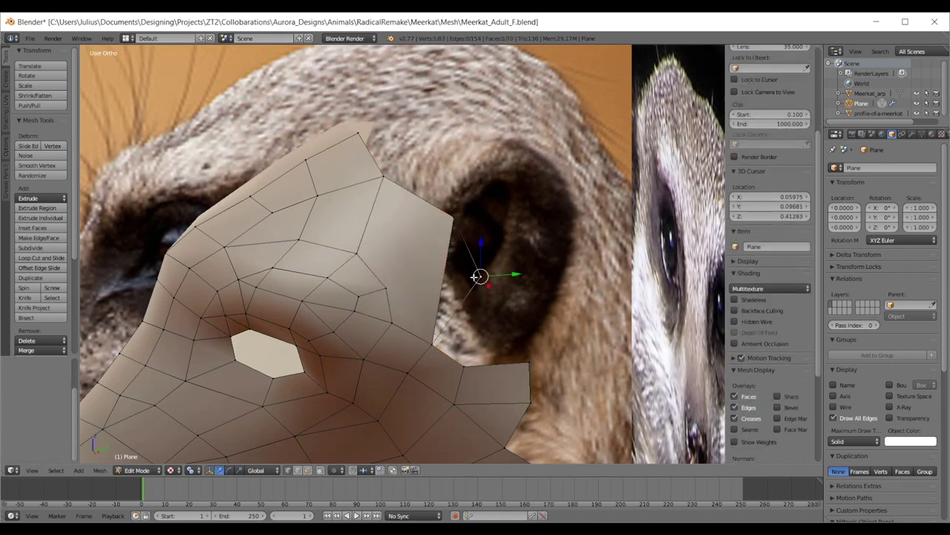
{"action": "key", "text": "ctrl+shift+z"}
{"action": "right_click", "coordinate": [475, 274], "text": "shift"}
{"action": "key", "text": "f"}
- Split the large temple face with two edges from its inner vertex to the two outer rear vertices
{"action": "key", "text": "a"}
{"action": "middle_click_drag", "start_coordinate": [494, 293], "coordinate": [404, 282]}
{"action": "right_click", "coordinate": [395, 285]}
{"action": "right_click", "coordinate": [506, 275], "text": "shift"}
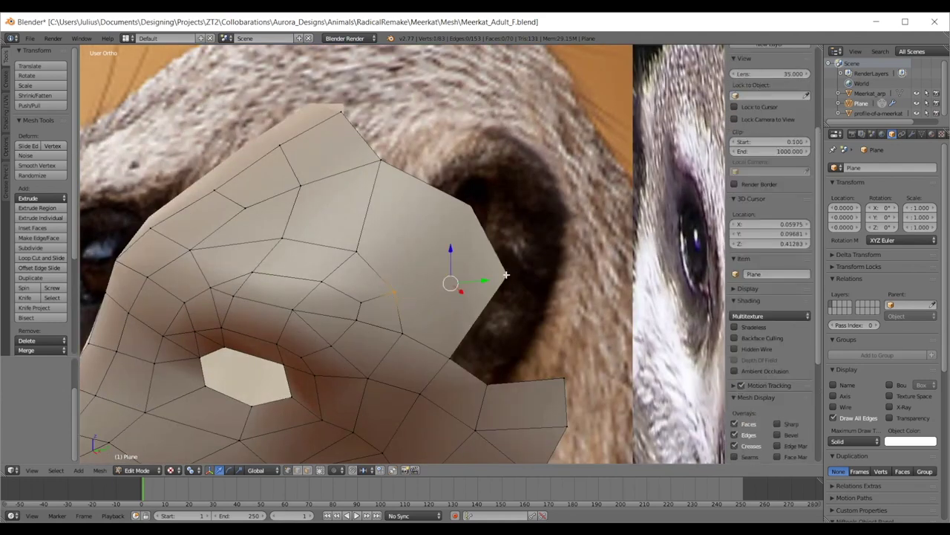
{"action": "key", "text": "f"}
{"action": "right_click", "coordinate": [406, 287]}
{"action": "right_click", "coordinate": [456, 205], "text": "shift"}
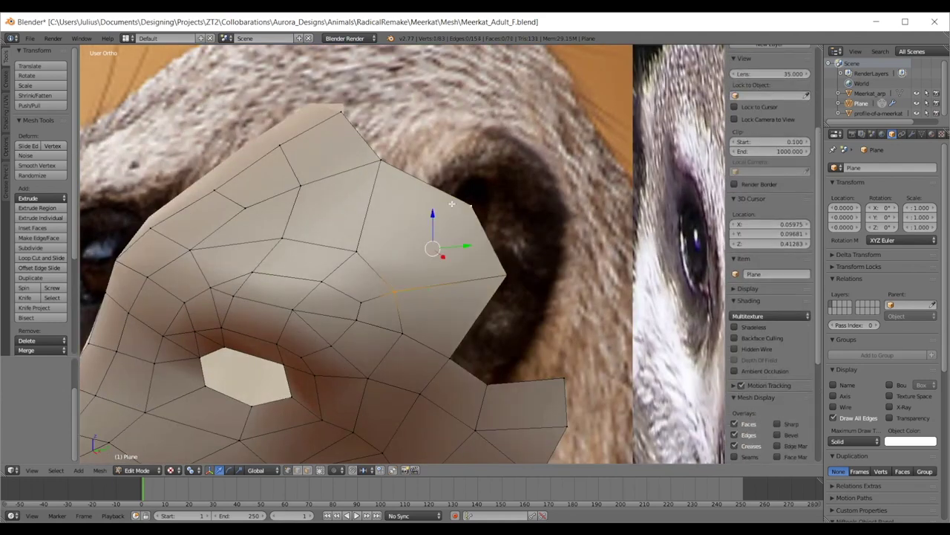
{"action": "key", "text": "f"}
{"action": "key", "text": "a"}
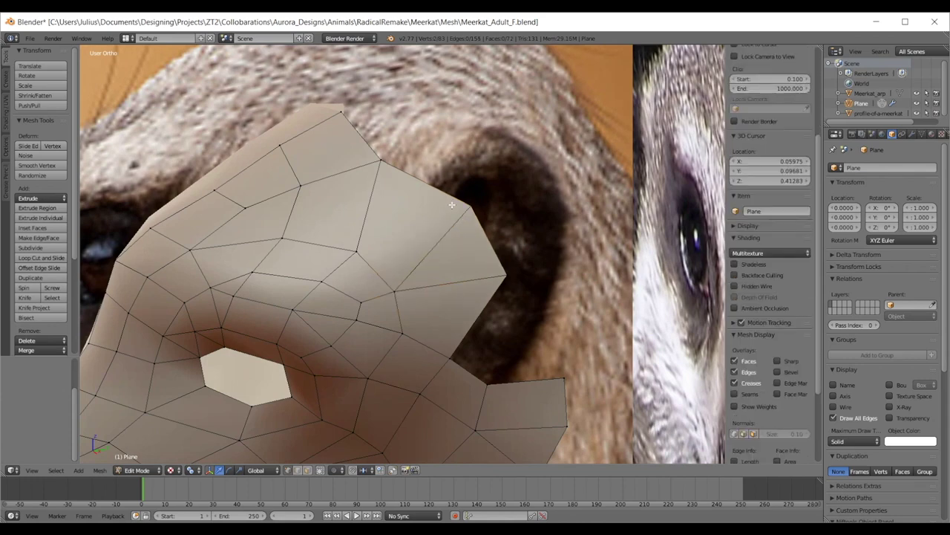
- Nudge the temple's rear vertex slightly in the right view and check the head surface from an angle
{"action": "middle_click_drag", "start_coordinate": [453, 203], "coordinate": [484, 192]}
{"action": "key", "text": "KP_3"}
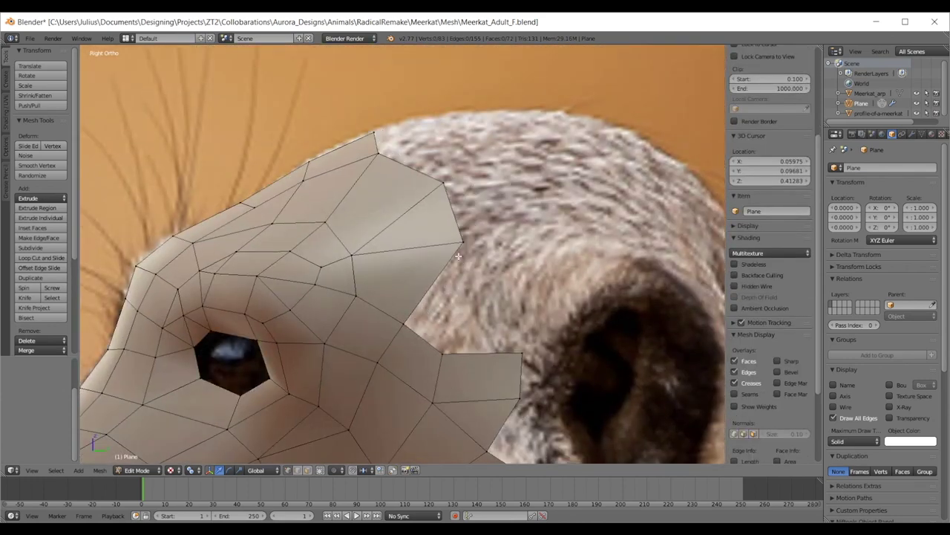
{"action": "right_click", "coordinate": [458, 254]}
{"action": "key", "text": "g"}
{"action": "left_click", "coordinate": [456, 257]}
{"action": "right_click", "coordinate": [435, 188]}
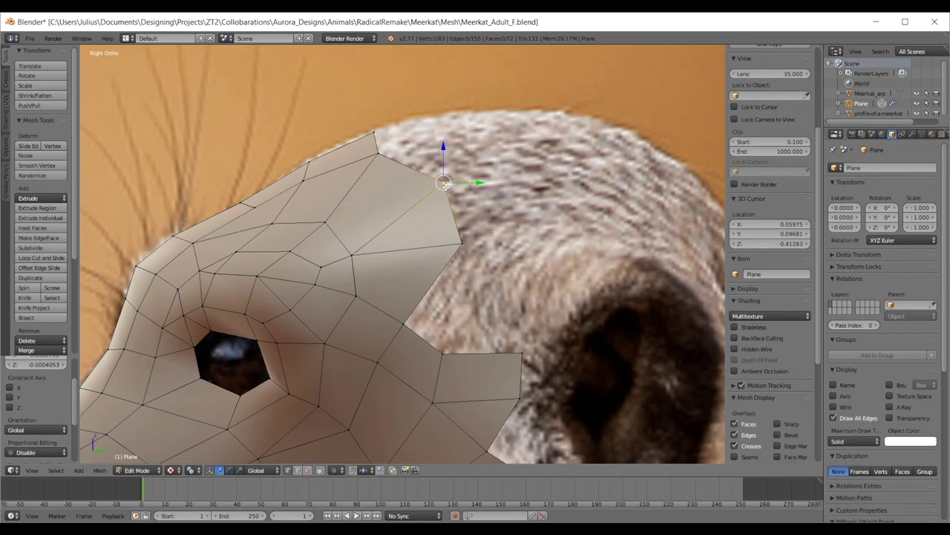
{"action": "key", "text": "Tab"}
{"action": "middle_click_drag", "start_coordinate": [402, 164], "coordinate": [529, 205]}
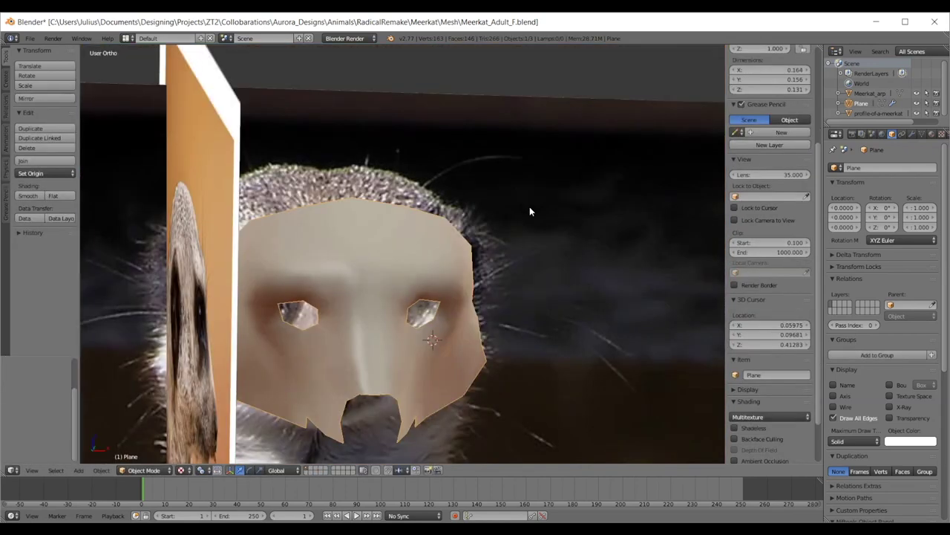
- Adjust the outer cheek vertex level with the eye in the front view and check the face outline
{"action": "key", "text": "KP_1"}
{"action": "key", "text": "Tab"}
{"action": "right_click", "coordinate": [495, 305]}
{"action": "key", "text": "g"}
{"action": "left_click", "coordinate": [504, 310]}
{"action": "key", "text": "g"}
{"action": "left_click", "coordinate": [501, 335]}
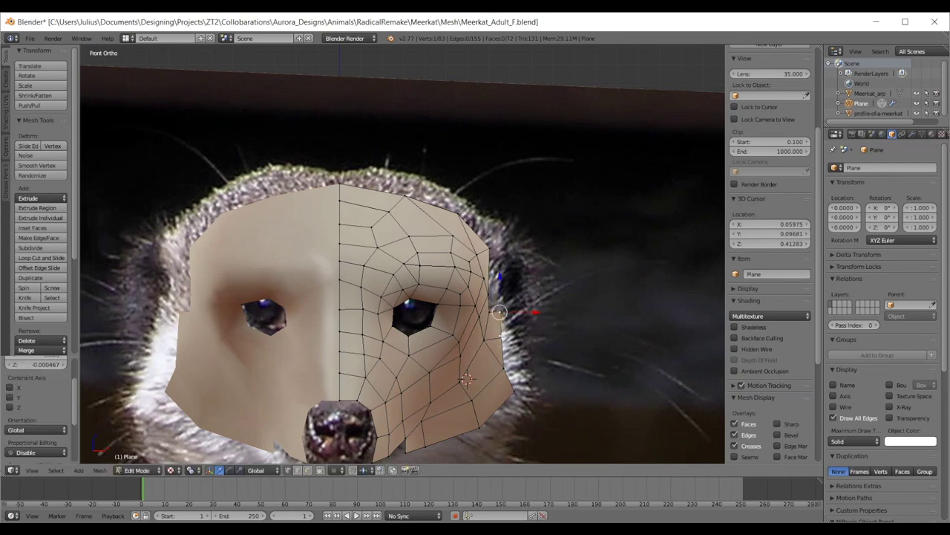
{"action": "key", "text": "Tab"}
{"action": "scroll", "coordinate": [531, 316], "scroll_direction": "down", "scroll_amount": 1}
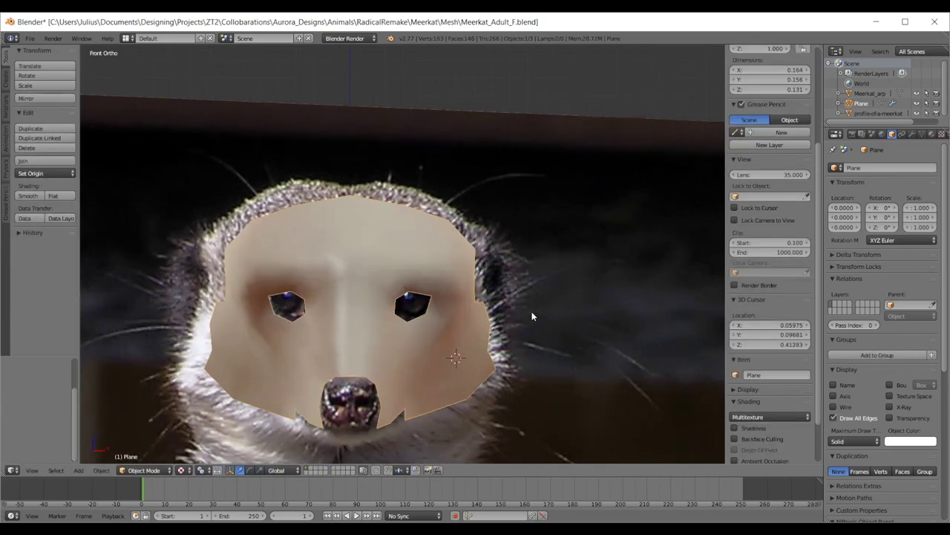
- Extrude the cheek's rear edge vertex towards the ear, fill the notch below with a face and pull the new corner slightly inward
{"action": "key", "text": "KP_3"}
{"action": "key", "text": "Tab"}
{"action": "scroll", "coordinate": [477, 322], "scroll_direction": "up", "scroll_amount": 4}
{"action": "right_click", "coordinate": [468, 258]}
{"action": "key", "text": "e"}
{"action": "left_click", "coordinate": [529, 291]}
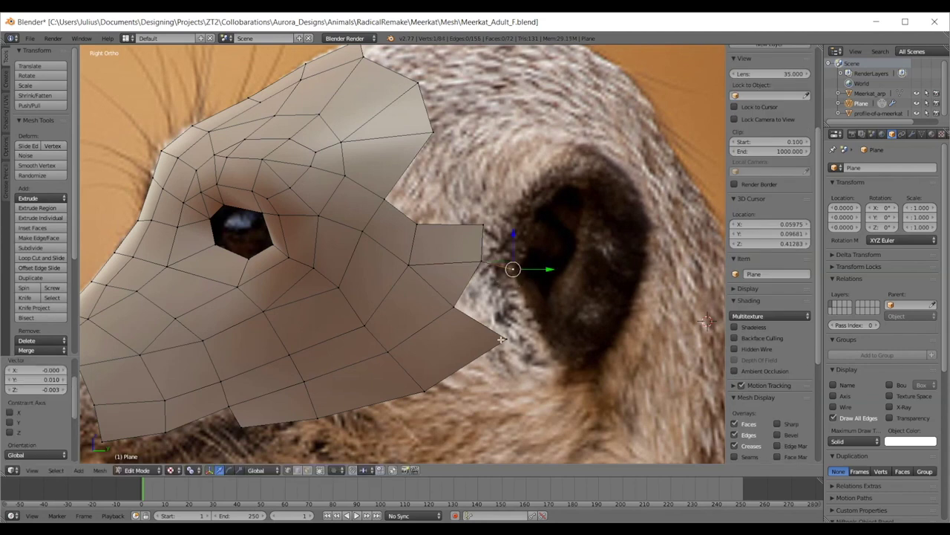
{"action": "right_click", "coordinate": [502, 339], "text": "shift"}
{"action": "right_click", "coordinate": [457, 308], "text": "shift"}
{"action": "right_click", "coordinate": [481, 263], "text": "shift"}
{"action": "key", "text": "f"}
{"action": "right_click", "coordinate": [511, 268]}
{"action": "key", "text": "g"}
{"action": "left_click", "coordinate": [505, 266]}
- Shift the cheek's upper rear corner, fill the gap between temple and cheek with a face, and refine that corner's position
{"action": "right_click", "coordinate": [487, 232]}
{"action": "key", "text": "g"}
{"action": "left_click", "coordinate": [492, 241]}
{"action": "right_click", "coordinate": [436, 136], "text": "shift"}
{"action": "right_click", "coordinate": [386, 191], "text": "shift"}
{"action": "right_click", "coordinate": [407, 210], "text": "shift"}
{"action": "key", "text": "f"}
{"action": "right_click", "coordinate": [490, 211]}
{"action": "key", "text": "g"}
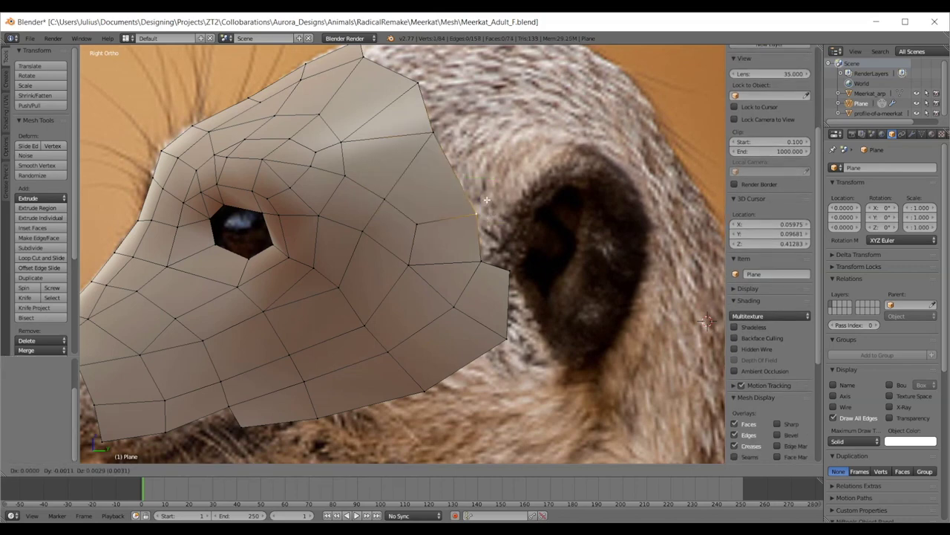
{"action": "left_click", "coordinate": [486, 203]}
- Examine the eye socket, cheek and muzzle topology from the side and at an angle against the reference photos
{"action": "scroll", "coordinate": [528, 255], "scroll_direction": "down", "scroll_amount": 4}
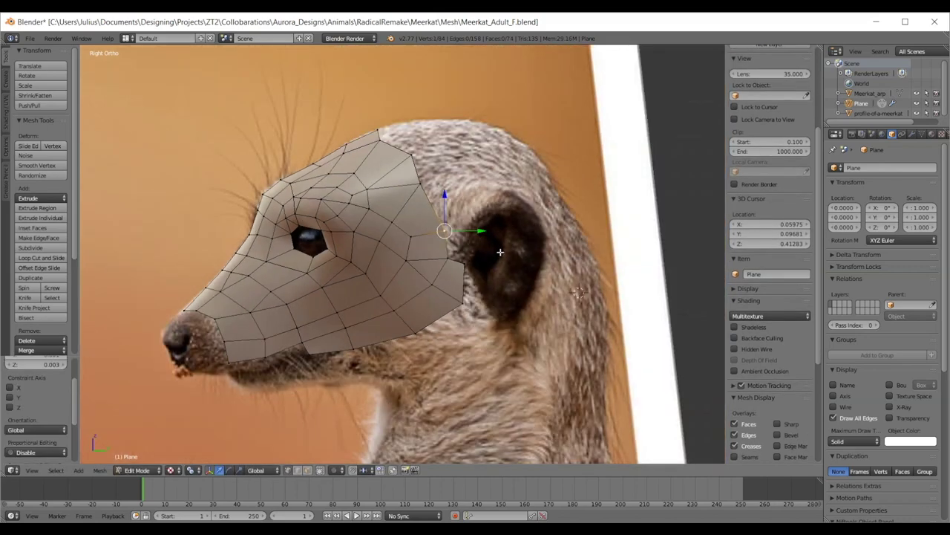
{"action": "scroll", "coordinate": [479, 272], "scroll_direction": "up", "scroll_amount": 3}
{"action": "key", "text": "Tab"}
{"action": "key", "text": "Tab"}
{"action": "scroll", "coordinate": [419, 131], "scroll_direction": "down", "scroll_amount": 2}
{"action": "scroll", "coordinate": [401, 178], "scroll_direction": "up", "scroll_amount": 4}
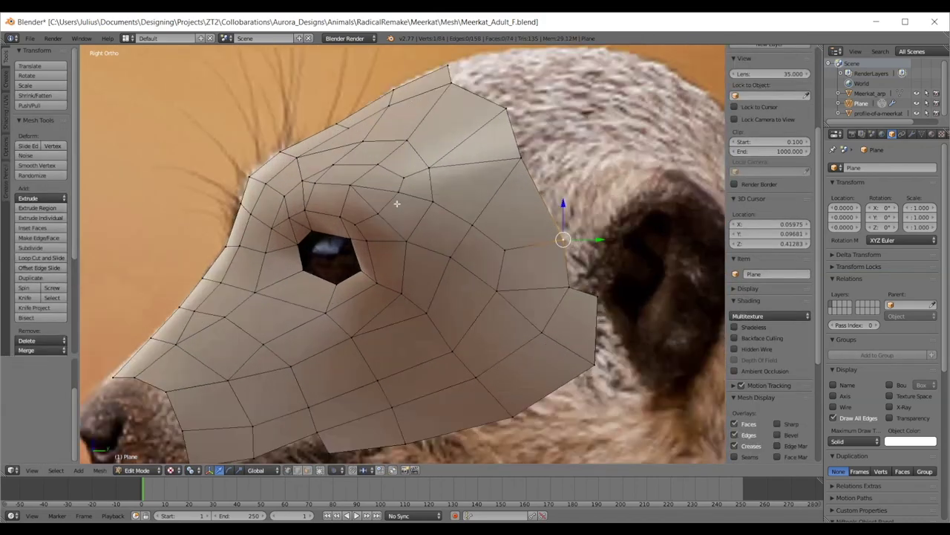
{"action": "scroll", "coordinate": [397, 203], "scroll_direction": "up", "scroll_amount": 2}
{"action": "middle_click_drag", "start_coordinate": [360, 224], "coordinate": [301, 205]}
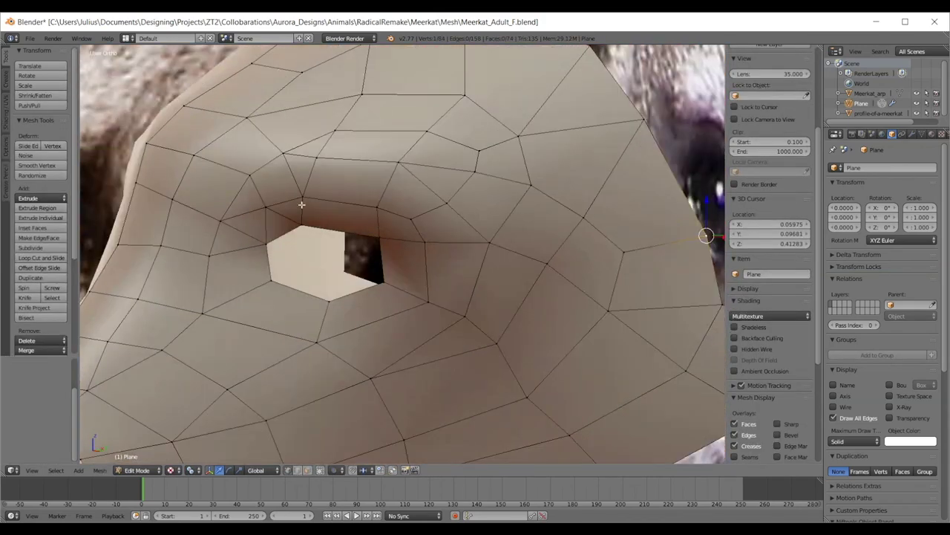
{"action": "scroll", "coordinate": [583, 199], "scroll_direction": "down", "scroll_amount": 2}
{"action": "middle_click_drag", "start_coordinate": [584, 220], "coordinate": [415, 188]}
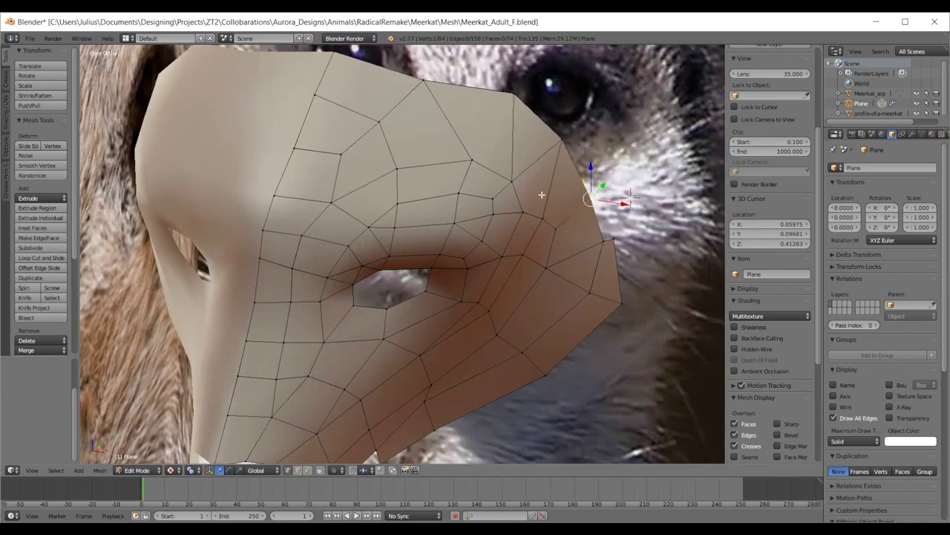
{"action": "key", "text": "KP_3"}
{"action": "middle_click_drag", "start_coordinate": [445, 141], "coordinate": [439, 121], "text": "shift"}
{"action": "middle_click_drag", "start_coordinate": [507, 316], "coordinate": [530, 234], "text": "shift"}
{"action": "middle_click_drag", "start_coordinate": [429, 271], "coordinate": [450, 288], "text": "shift"}
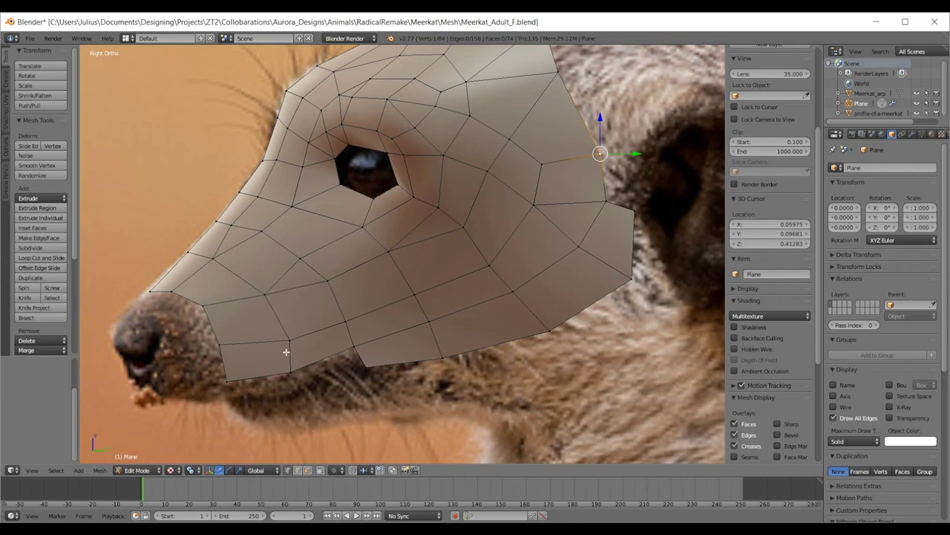
{"action": "middle_click_drag", "start_coordinate": [572, 221], "coordinate": [553, 295], "text": "shift"}
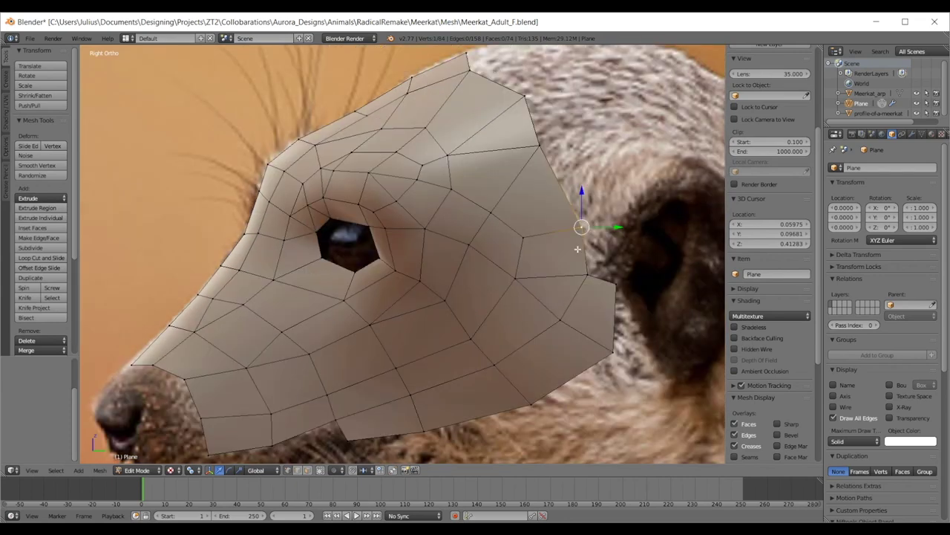
- Shift the vertex midway between eye and ear and the temple's rear edge vertex slightly in the side view
{"action": "right_click", "coordinate": [521, 239]}
{"action": "key", "text": "g"}
{"action": "left_click", "coordinate": [517, 235]}
{"action": "right_click", "coordinate": [542, 149]}
{"action": "key", "text": "g"}
{"action": "left_click", "coordinate": [543, 151]}
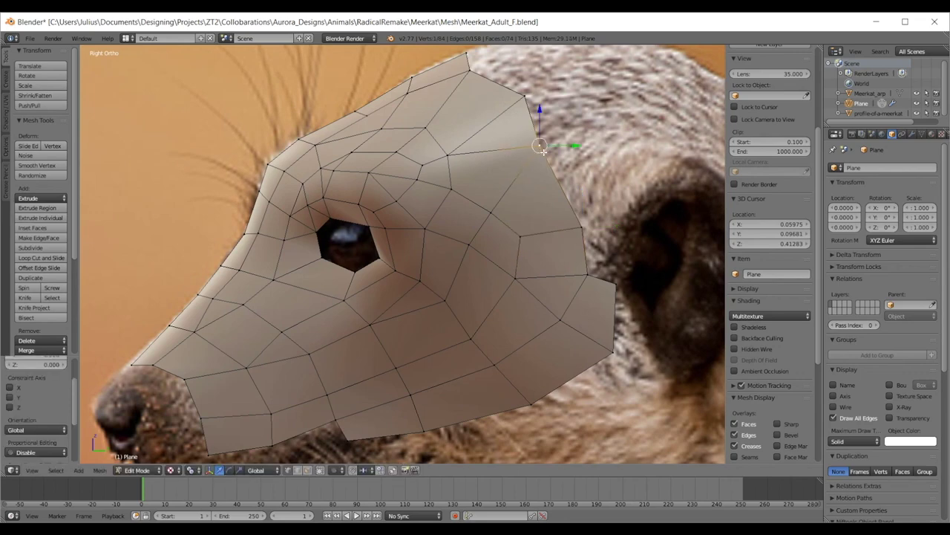
- Adjust the vertex above the brow and the upper forehead and temple edge vertices to match the head outline in the front view
{"action": "key", "text": "KP_1"}
{"action": "right_click", "coordinate": [477, 127]}
{"action": "key", "text": "g"}
{"action": "left_click", "coordinate": [470, 126]}
{"action": "right_click", "coordinate": [408, 70]}
{"action": "key", "text": "g"}
{"action": "left_click", "coordinate": [410, 68]}
{"action": "right_click", "coordinate": [481, 89]}
{"action": "key", "text": "g"}
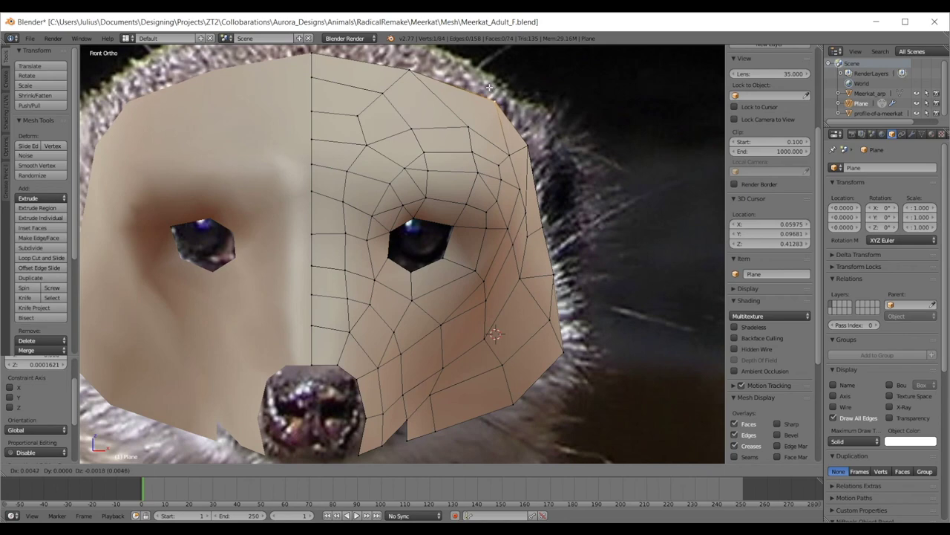
{"action": "left_click", "coordinate": [508, 158]}
- Try to fill a face between the upper temple's inner and outer edge vertices, and undo the change
{"action": "middle_click_drag", "start_coordinate": [475, 127], "coordinate": [469, 164]}
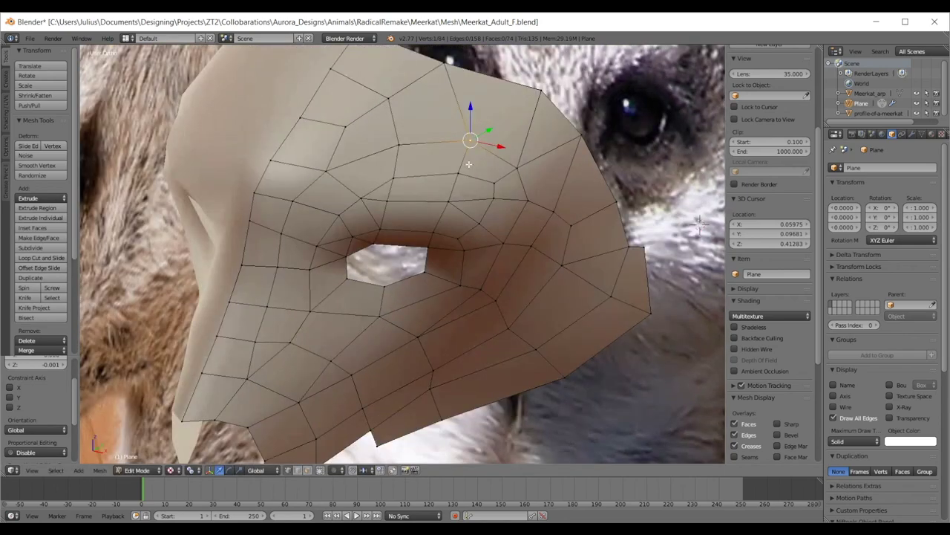
{"action": "right_click", "coordinate": [540, 88], "text": "shift"}
{"action": "right_click", "coordinate": [580, 137], "text": "shift"}
{"action": "right_click", "coordinate": [523, 169], "text": "shift"}
{"action": "key", "text": "a"}
{"action": "scroll", "coordinate": [531, 167], "scroll_direction": "down", "scroll_amount": 2}
{"action": "middle_click_drag", "start_coordinate": [531, 168], "coordinate": [488, 152]}
{"action": "right_click", "coordinate": [487, 149]}
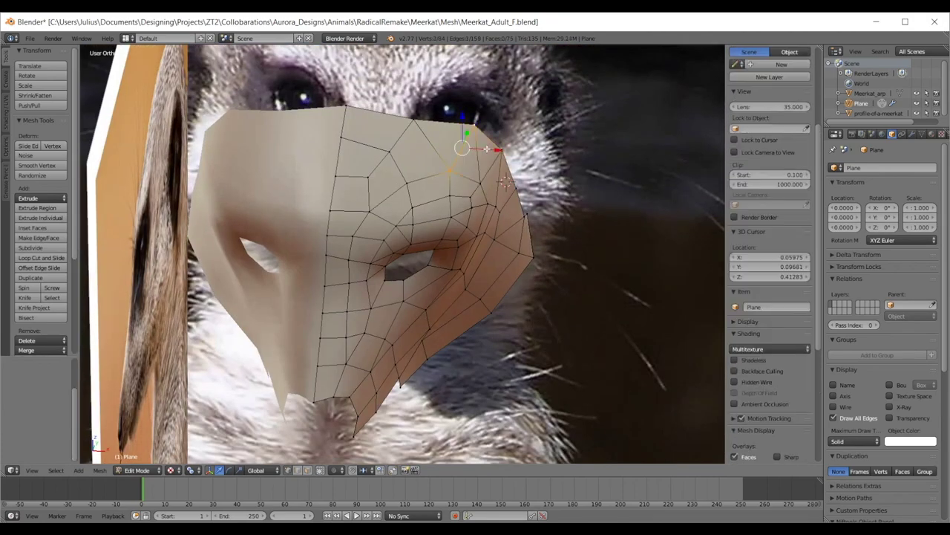
{"action": "key", "text": "ctrl+z"}
{"action": "key", "text": "ctrl+z"}
{"action": "key", "text": "ctrl+z"}
- Reroute the upper temple edge to join the vertex above the brow with the outer forehead corner, forming a four-sided face
{"action": "middle_click_drag", "start_coordinate": [487, 149], "coordinate": [469, 211]}
{"action": "middle_click_drag", "start_coordinate": [471, 173], "coordinate": [468, 197]}
{"action": "scroll", "coordinate": [522, 186], "scroll_direction": "up", "scroll_amount": 4}
{"action": "middle_click_drag", "start_coordinate": [523, 186], "coordinate": [374, 230], "text": "shift"}
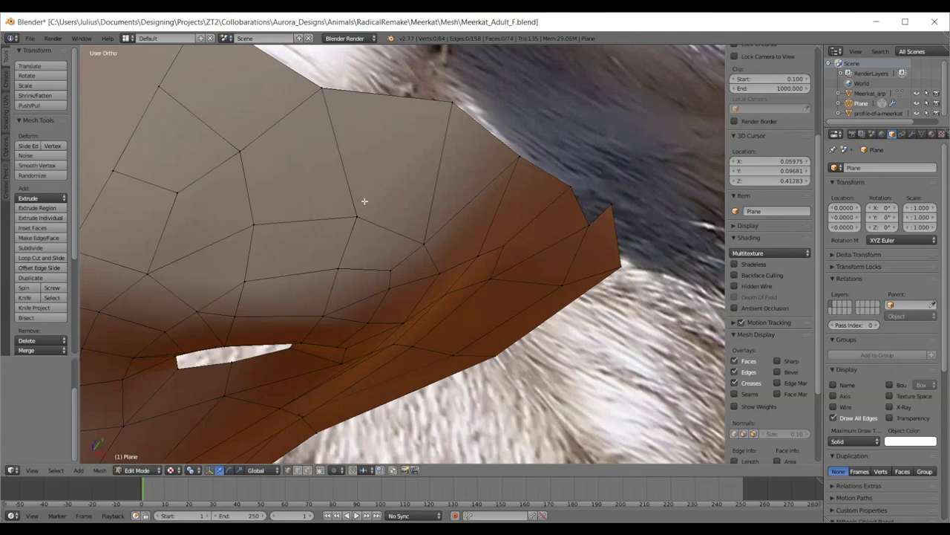
{"action": "middle_click_drag", "start_coordinate": [369, 189], "coordinate": [330, 204]}
{"action": "middle_click_drag", "start_coordinate": [369, 136], "coordinate": [354, 174]}
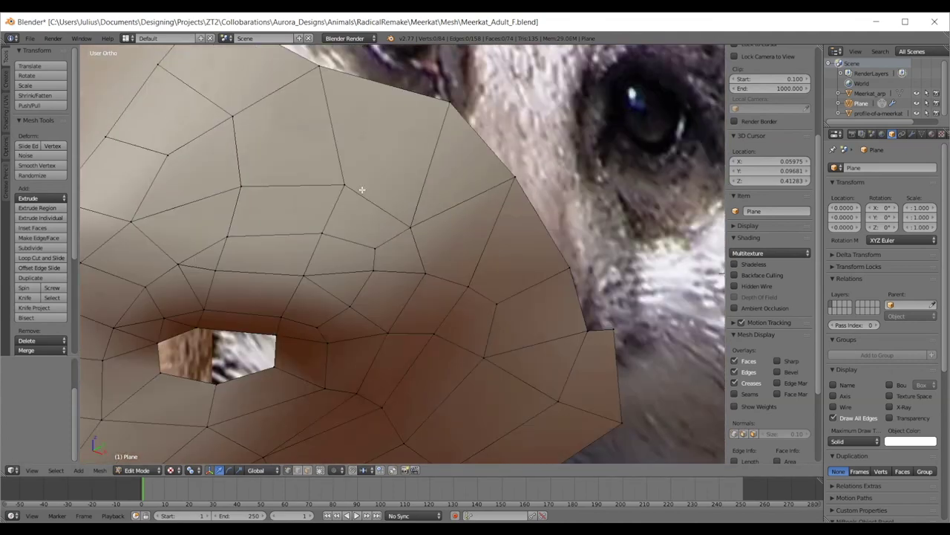
{"action": "right_click", "coordinate": [354, 174]}
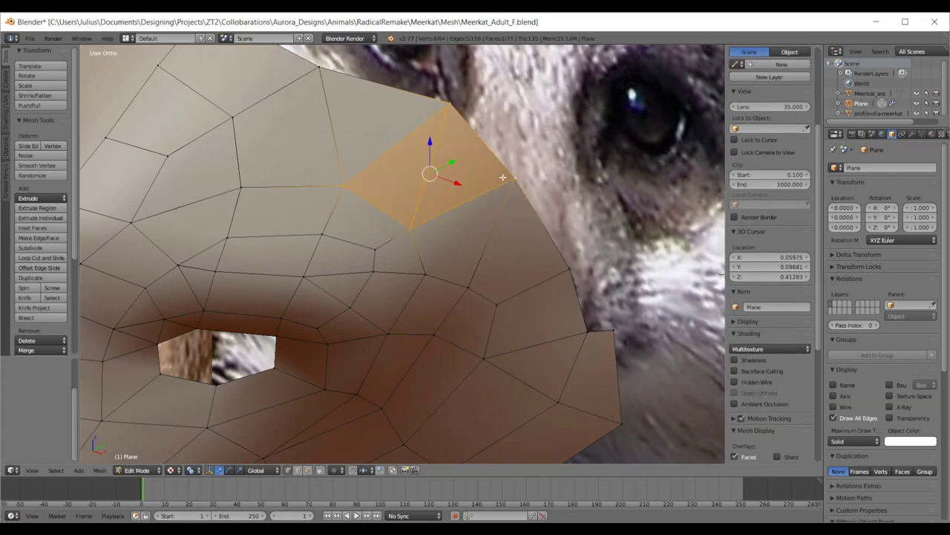
{"action": "key", "text": "f"}
{"action": "key", "text": "a"}
{"action": "scroll", "coordinate": [503, 178], "scroll_direction": "down", "scroll_amount": 3}
{"action": "middle_click_drag", "start_coordinate": [330, 275], "coordinate": [346, 205]}
{"action": "scroll", "coordinate": [346, 205], "scroll_direction": "up", "scroll_amount": 2}
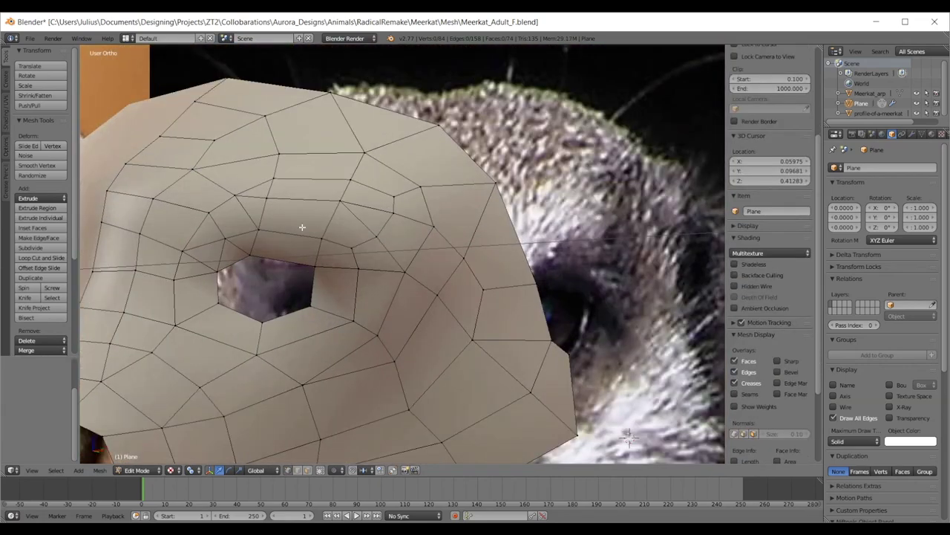
- Fine-tune the positions of the vertex above the brow and the outer forehead corner around the rerouted edge
{"action": "middle_click_drag", "start_coordinate": [391, 157], "coordinate": [372, 217]}
{"action": "right_click", "coordinate": [359, 192]}
{"action": "key", "text": "g"}
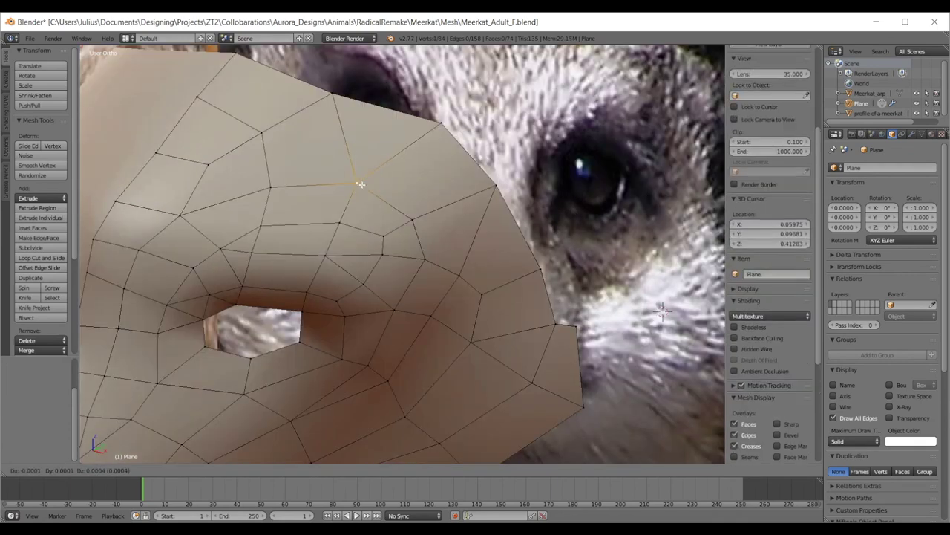
{"action": "left_click", "coordinate": [361, 190]}
{"action": "right_click", "coordinate": [444, 125]}
{"action": "key", "text": "g"}
{"action": "left_click", "coordinate": [446, 126]}
{"action": "scroll", "coordinate": [501, 323], "scroll_direction": "down", "scroll_amount": 5}
{"action": "scroll", "coordinate": [493, 329], "scroll_direction": "up", "scroll_amount": 1}
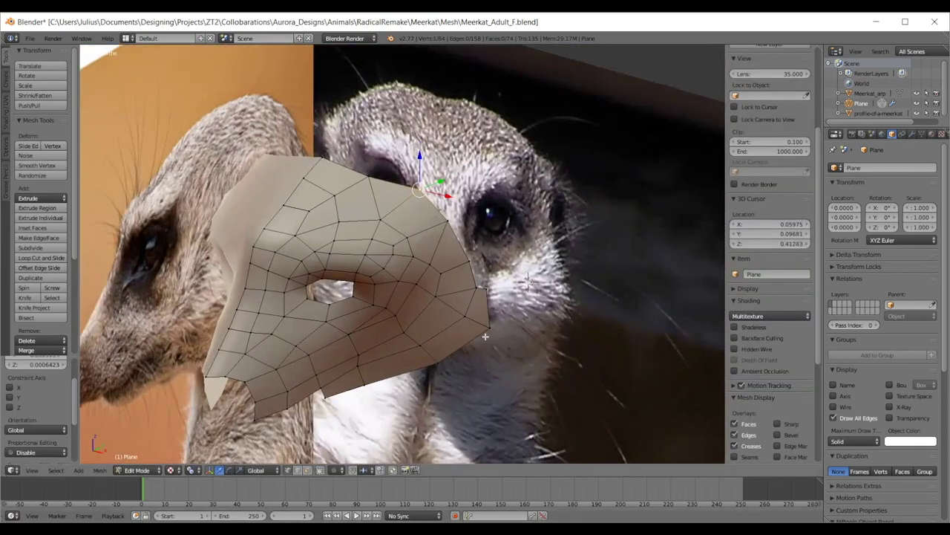
- Return the head mesh to object mode and turn on its wire display
{"action": "key", "text": "Tab"}
{"action": "middle_click_drag", "start_coordinate": [465, 267], "coordinate": [513, 259]}
{"action": "scroll", "coordinate": [513, 259], "scroll_direction": "down", "scroll_amount": 1}
{"action": "key", "text": "KP_1"}
{"action": "key", "text": "Tab"}
{"action": "key", "text": "Tab"}
{"action": "left_click", "coordinate": [834, 407]}
- Examine the head's wireframe and outline at an angle and from the side against the reference photo
{"action": "scroll", "coordinate": [580, 276], "scroll_direction": "down", "scroll_amount": 3}
{"action": "middle_click_drag", "start_coordinate": [579, 276], "coordinate": [512, 290]}
{"action": "scroll", "coordinate": [488, 291], "scroll_direction": "up", "scroll_amount": 4}
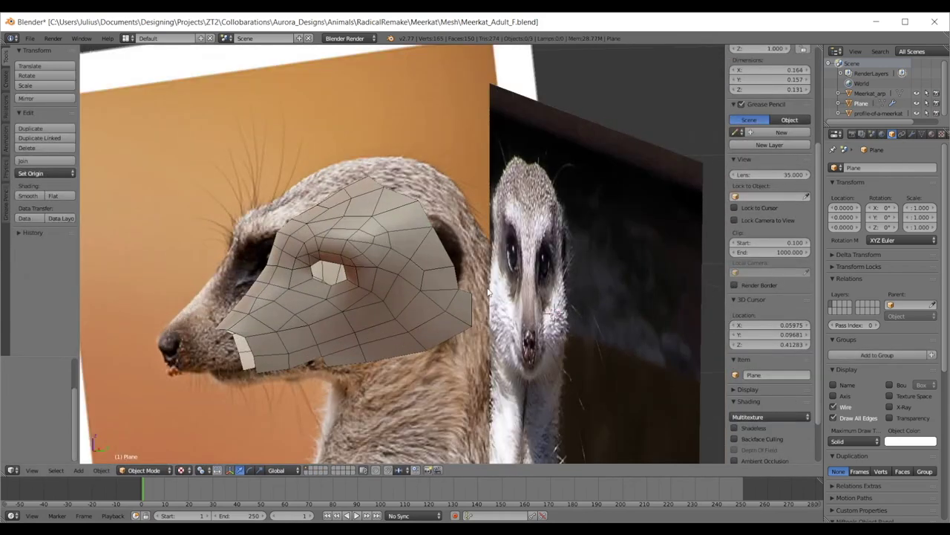
{"action": "key", "text": "KP_3"}
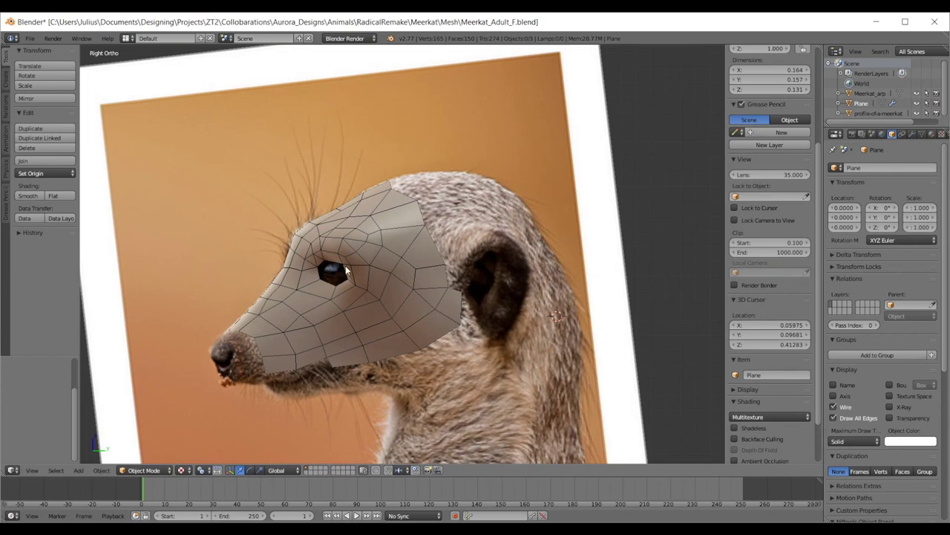
{"action": "scroll", "coordinate": [345, 267], "scroll_direction": "up", "scroll_amount": 3}
{"action": "middle_click_drag", "start_coordinate": [430, 204], "coordinate": [416, 173]}
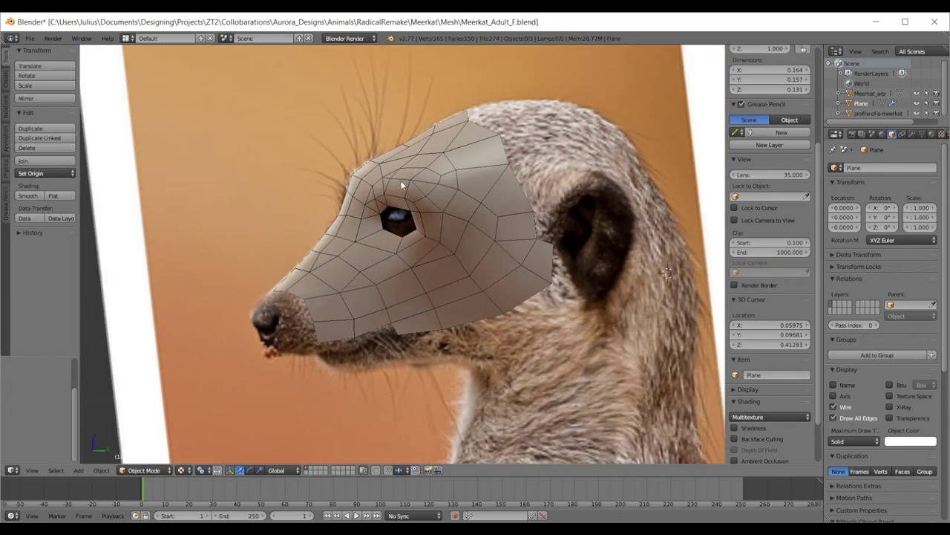
{"action": "middle_click_drag", "start_coordinate": [454, 246], "coordinate": [510, 220], "text": "shift"}
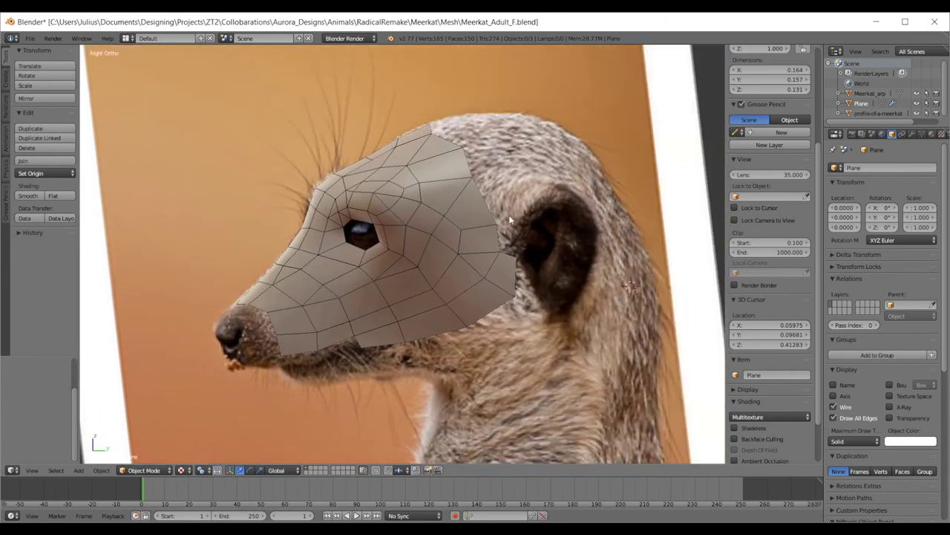